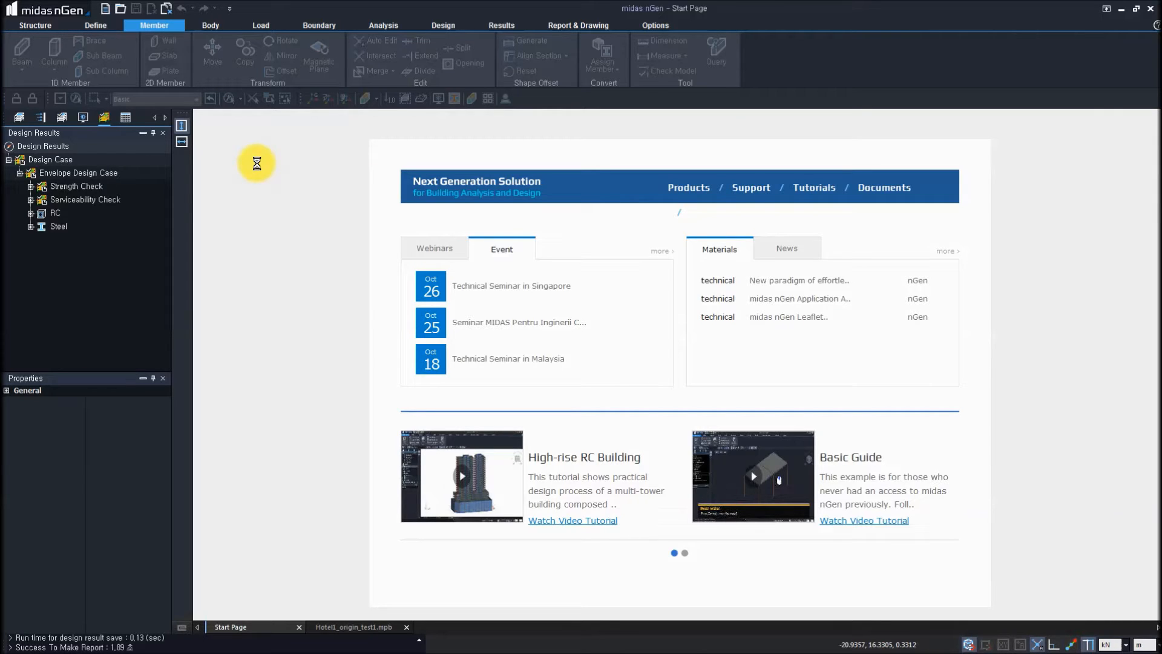
# - Create a new project
pyautogui.hotkey('ctrl', 'n')
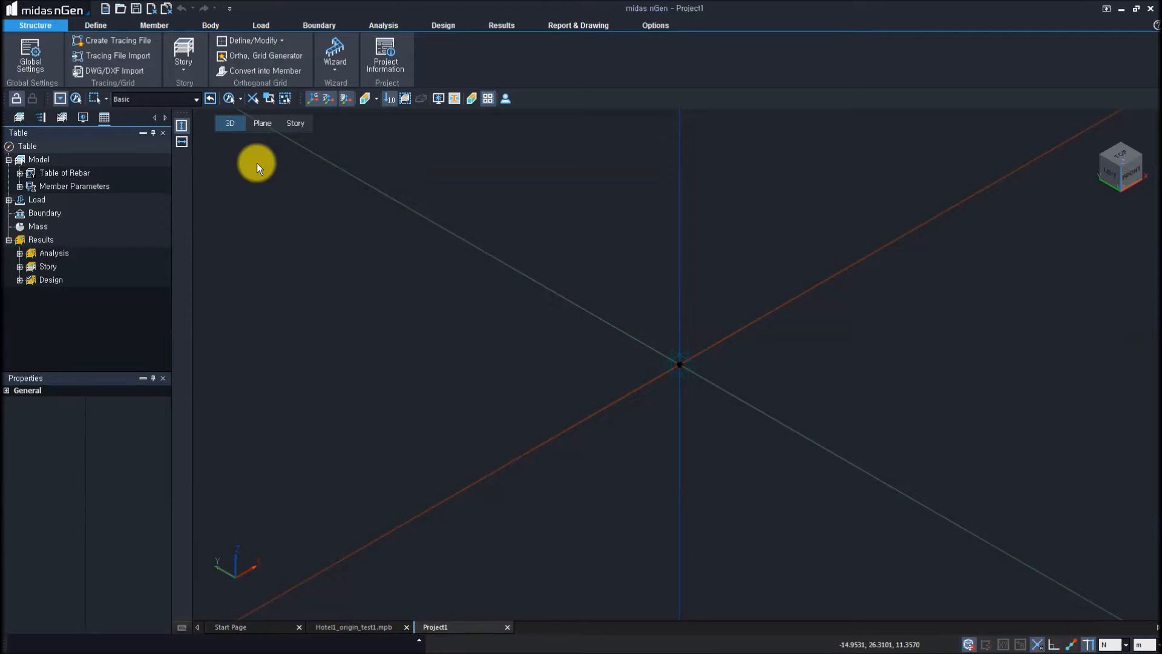
pyautogui.click(103, 24)
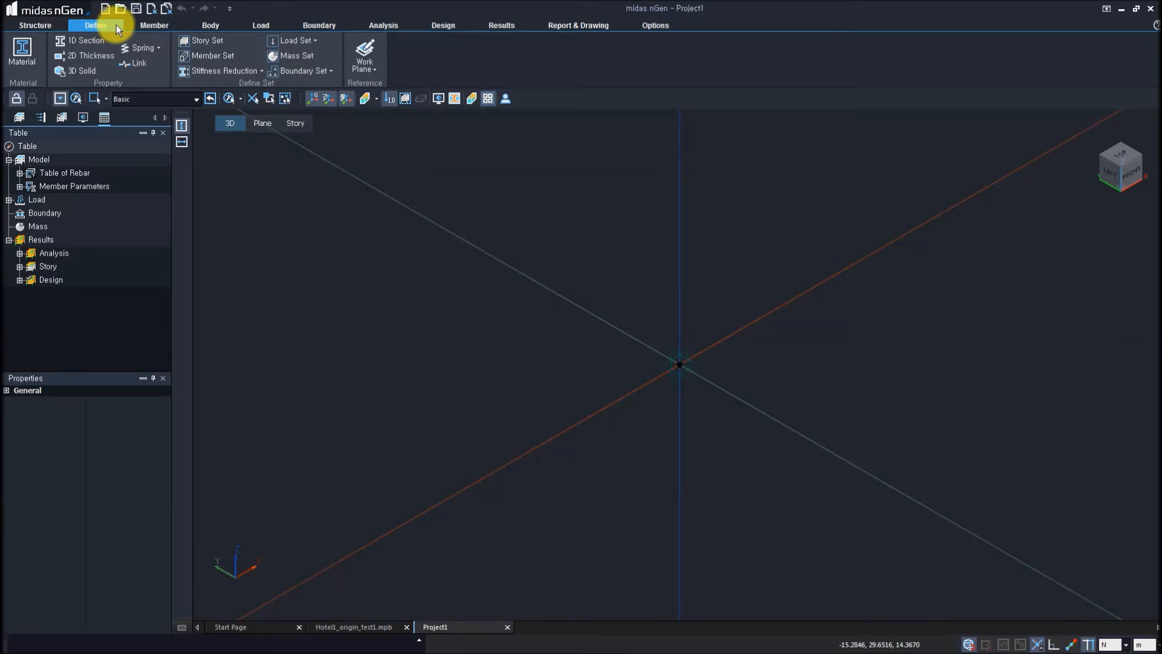
pyautogui.click(61, 25)
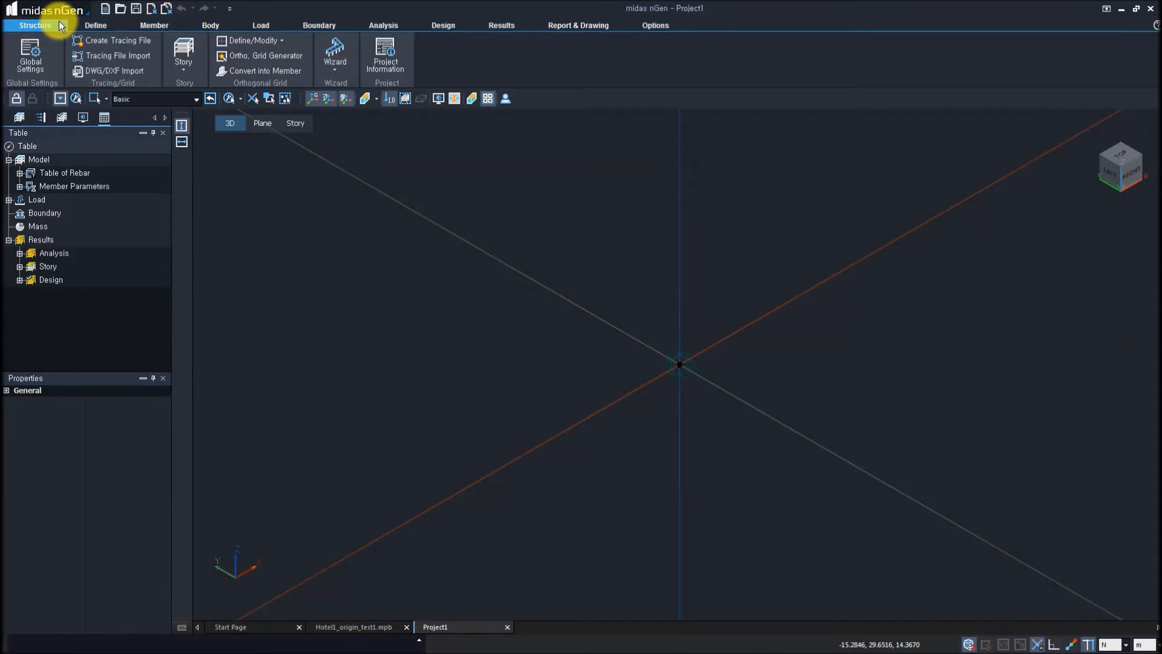
# - Inspect the level table in the orthogonal grid's detailed Grid Set settings and close them without applying
pyautogui.click(280, 44)
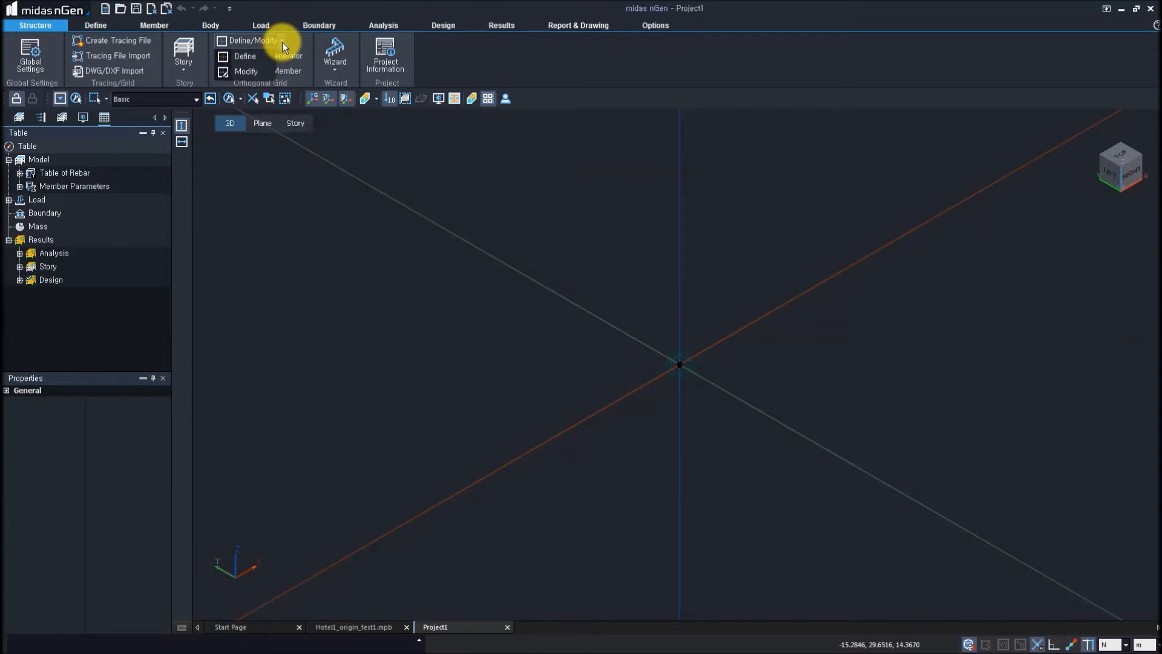
pyautogui.click(282, 40)
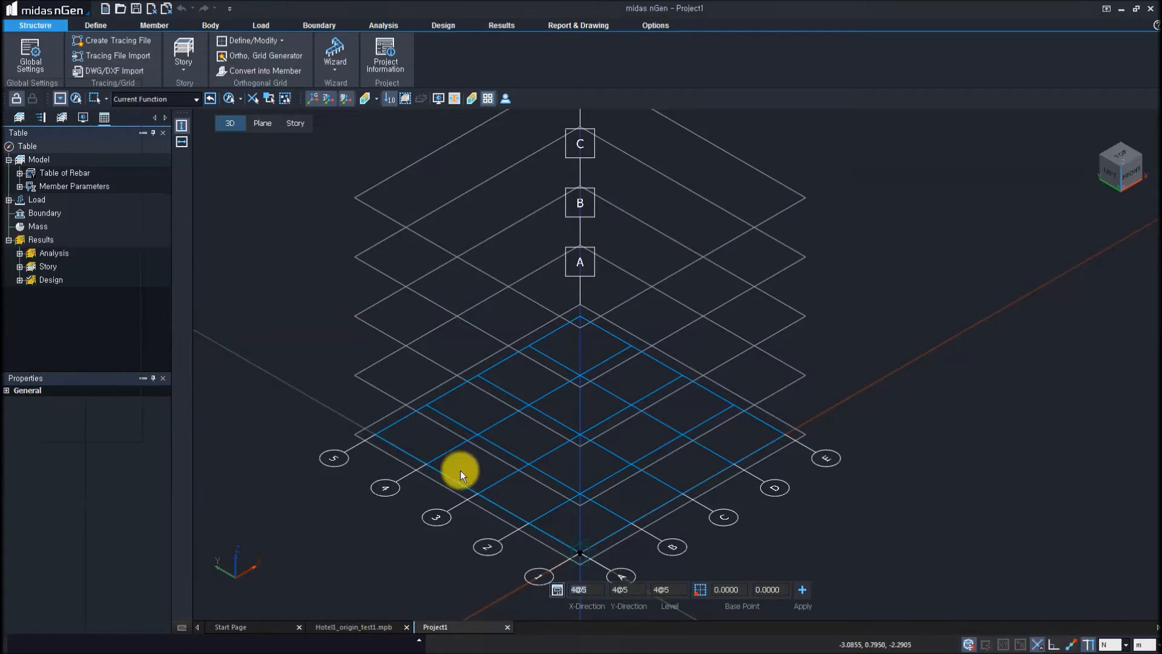
pyautogui.click(557, 590)
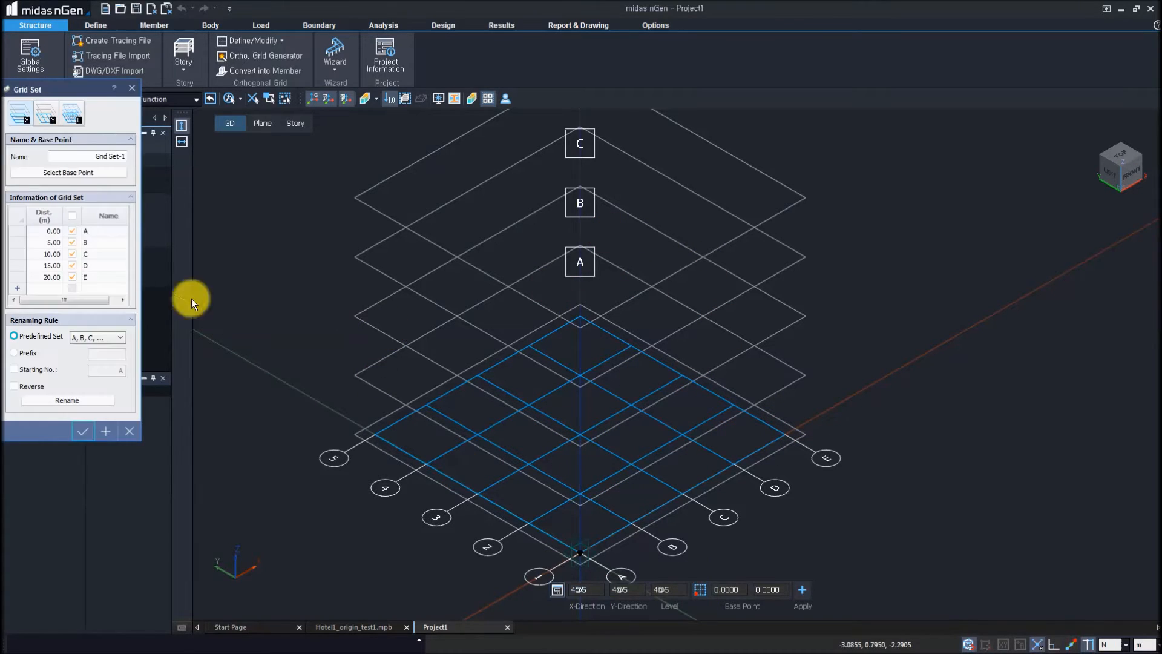
pyautogui.click(75, 118)
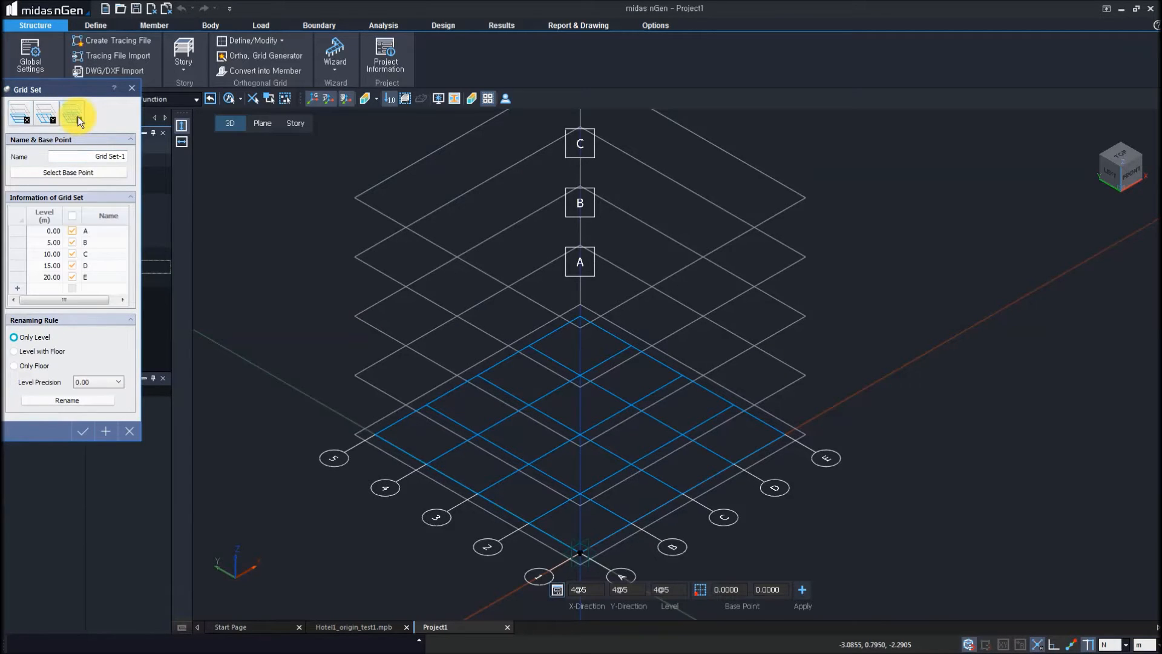
pyautogui.click(51, 252)
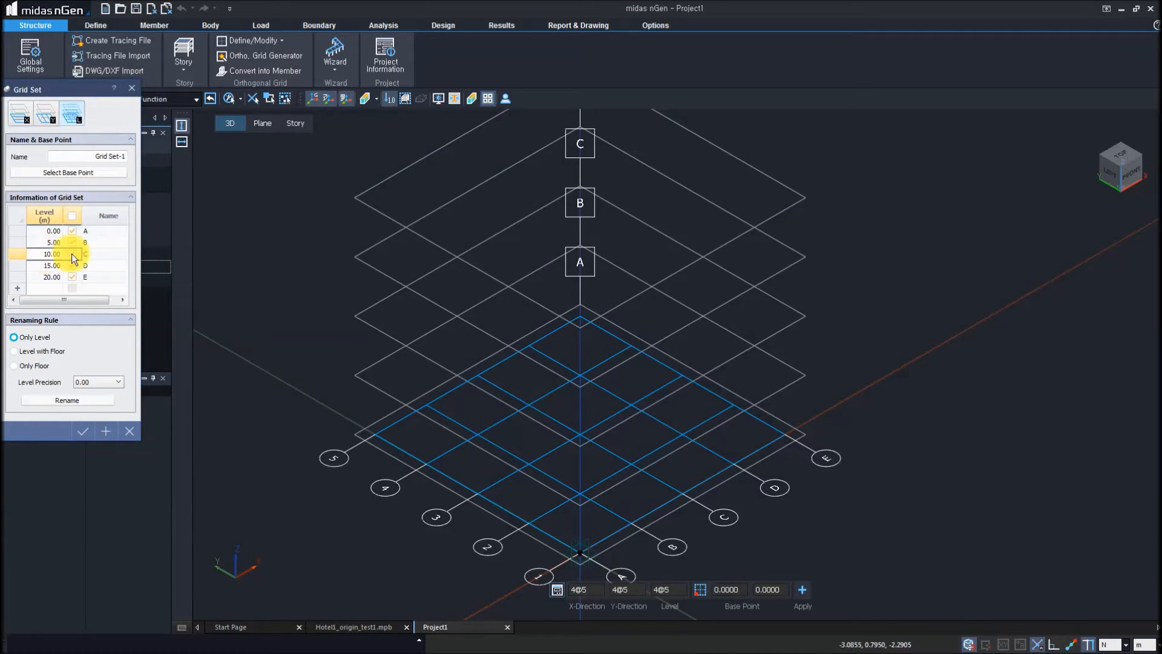
pyautogui.click(132, 427)
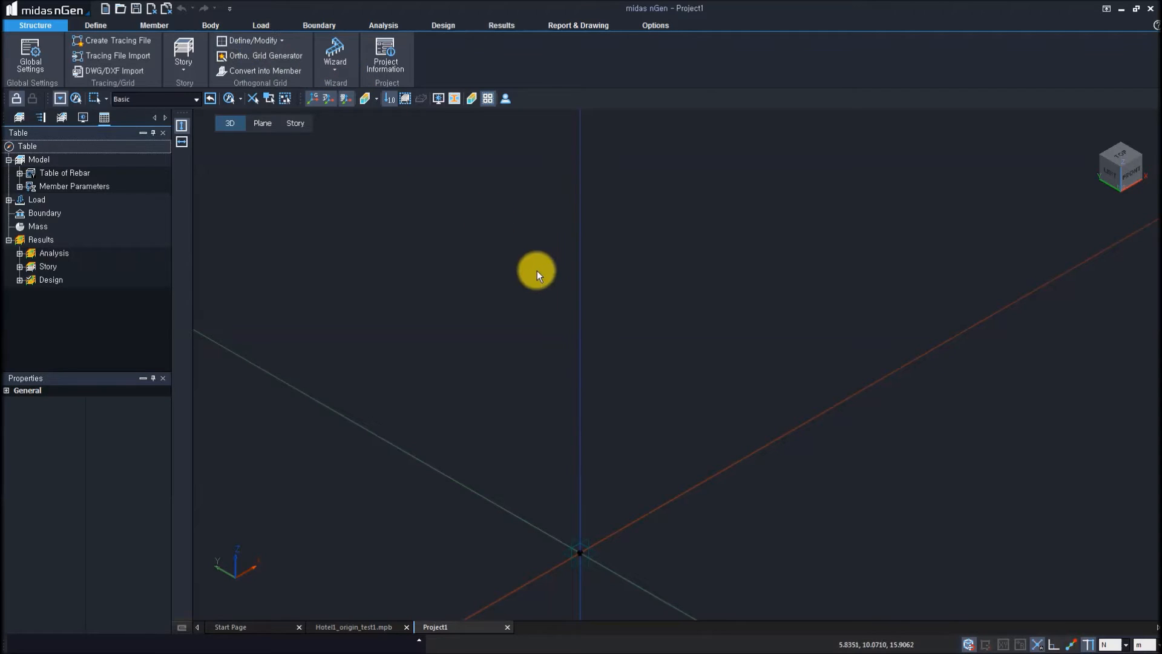
# - Generate an orthogonal grid with 4@5 spacing in the X, Y and level directions, based at 0, 0
pyautogui.click(228, 58)
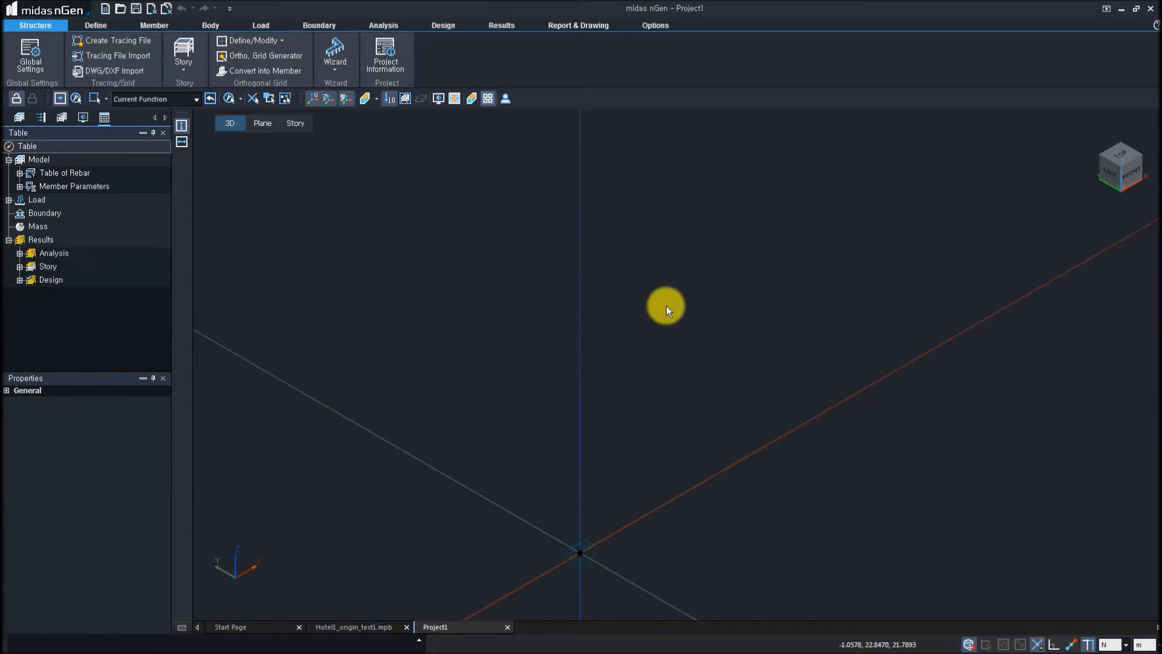
pyautogui.click(803, 590)
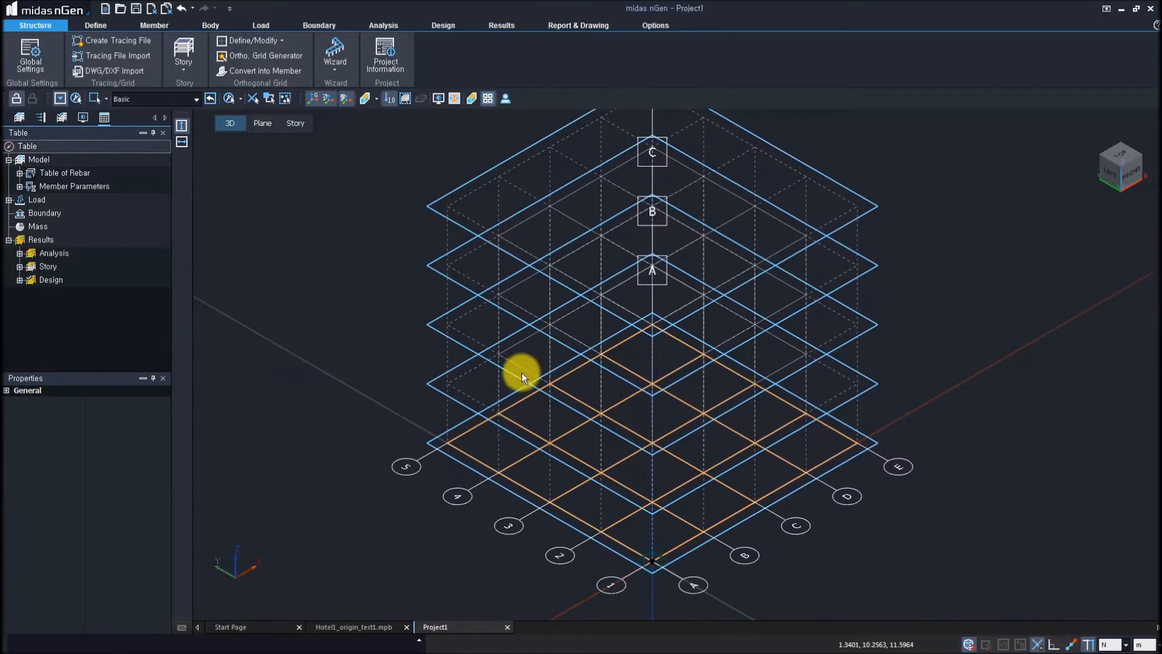
pyautogui.moveTo(652, 456); pyautogui.dragTo(669, 362, button='middle')
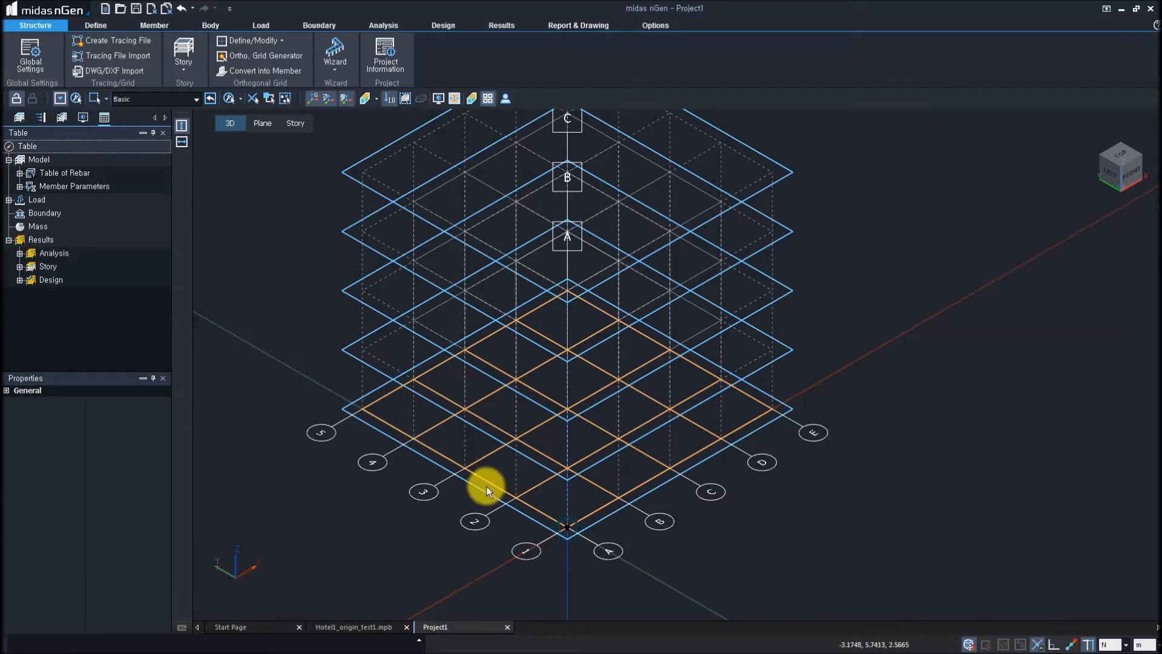
pyautogui.keyDown('ctrl'); pyautogui.moveTo(525, 391); pyautogui.dragTo(511, 354, button='middle'); pyautogui.keyUp('ctrl')
pyautogui.moveTo(507, 308); pyautogui.dragTo(499, 348, button='middle')
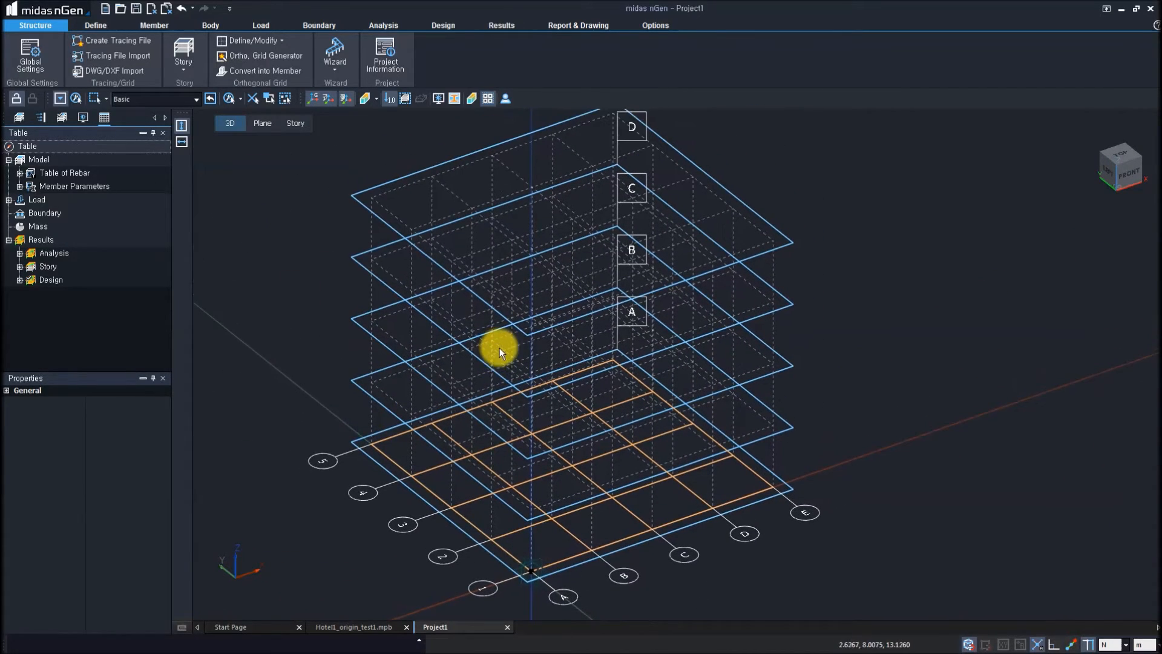
# - Display the vertical grid plane along grid line 2 in plane view and return to the 3D view
pyautogui.click(258, 122)
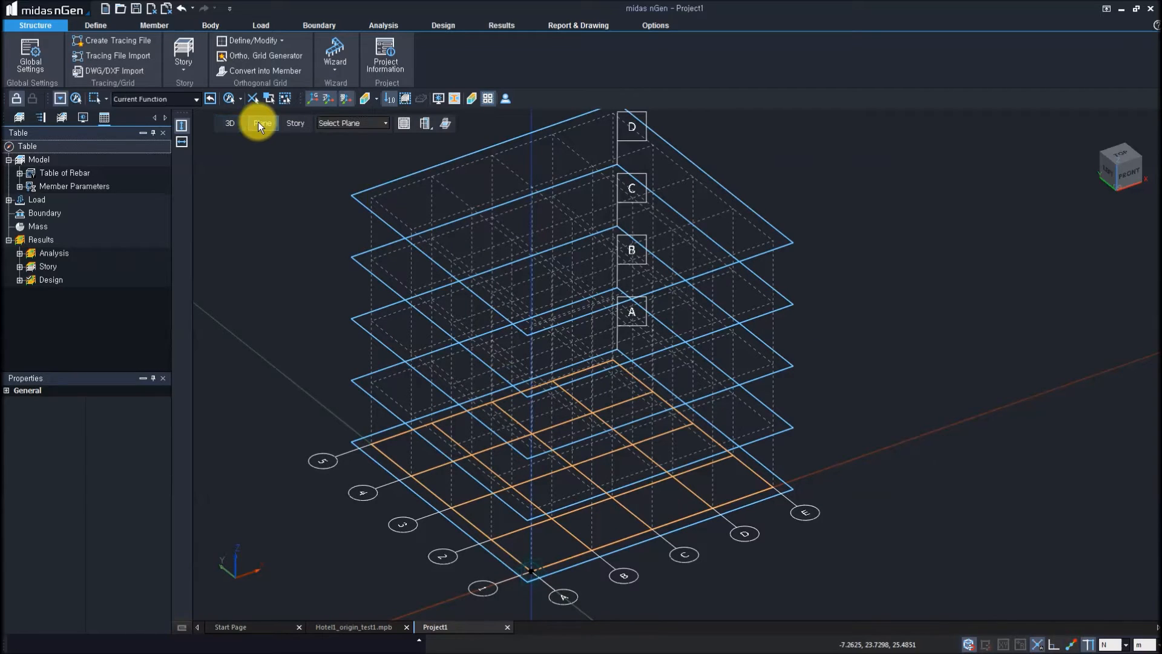
pyautogui.click(764, 471)
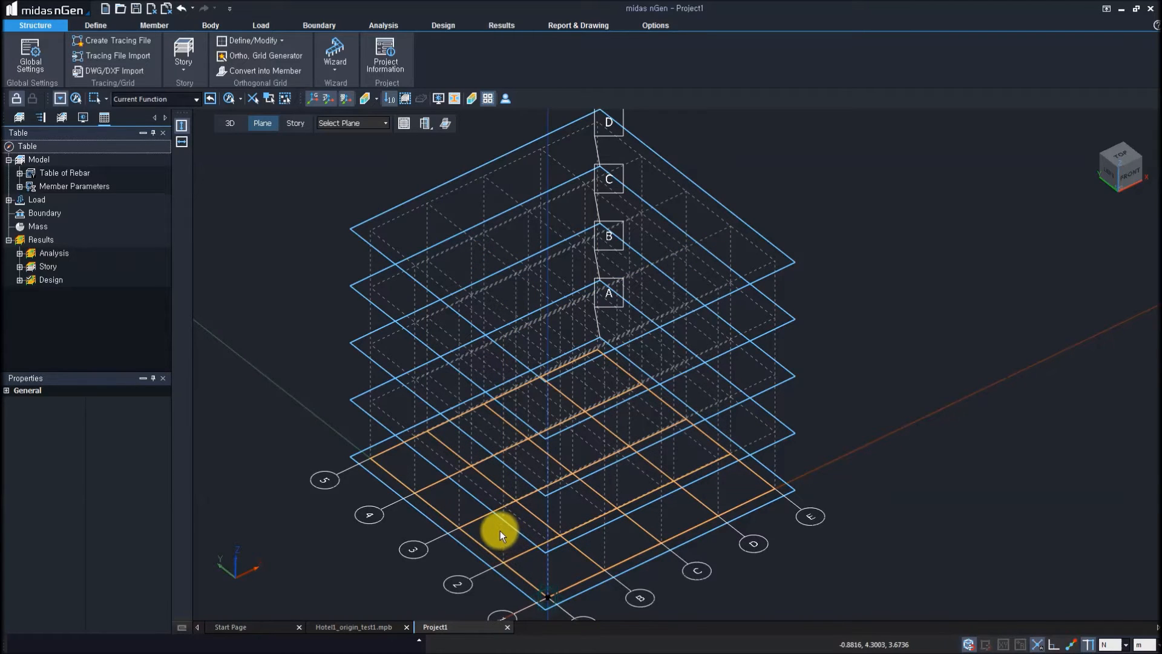
pyautogui.click(531, 553)
pyautogui.moveTo(608, 383)
pyautogui.mouseDown(button='middle')
pyautogui.moveTo(619, 419)
pyautogui.moveTo(668, 429)
pyautogui.moveTo(655, 433)
pyautogui.mouseUp(button='middle')
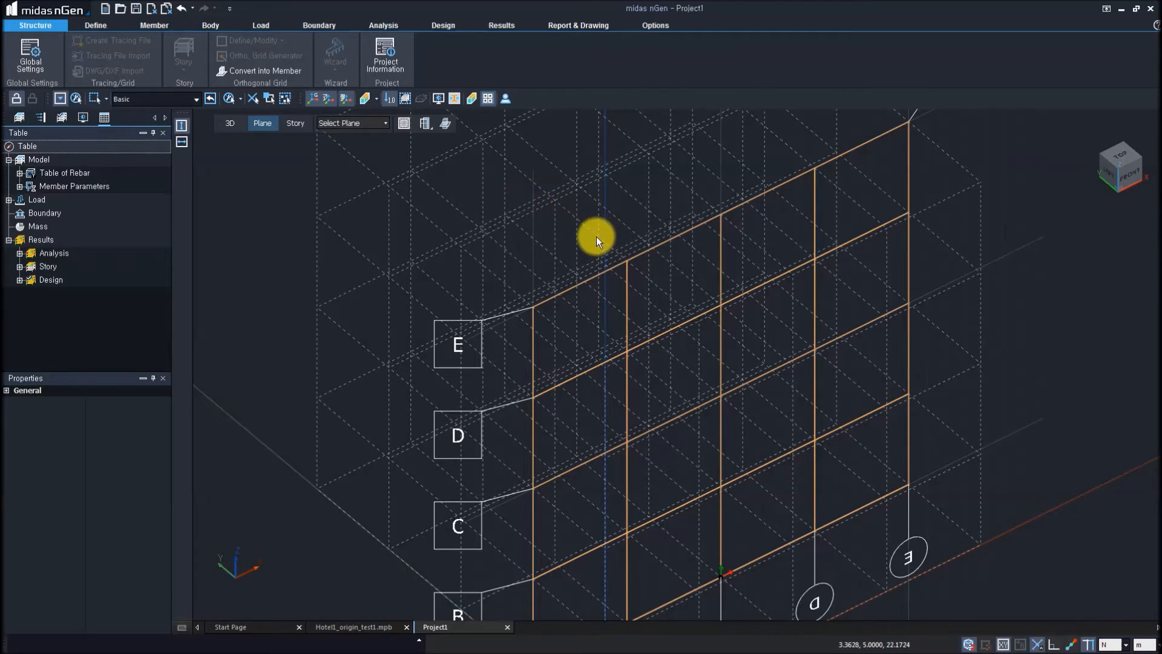
pyautogui.scroll(-5, 597, 236)
pyautogui.moveTo(570, 279); pyautogui.dragTo(633, 336, button='middle')
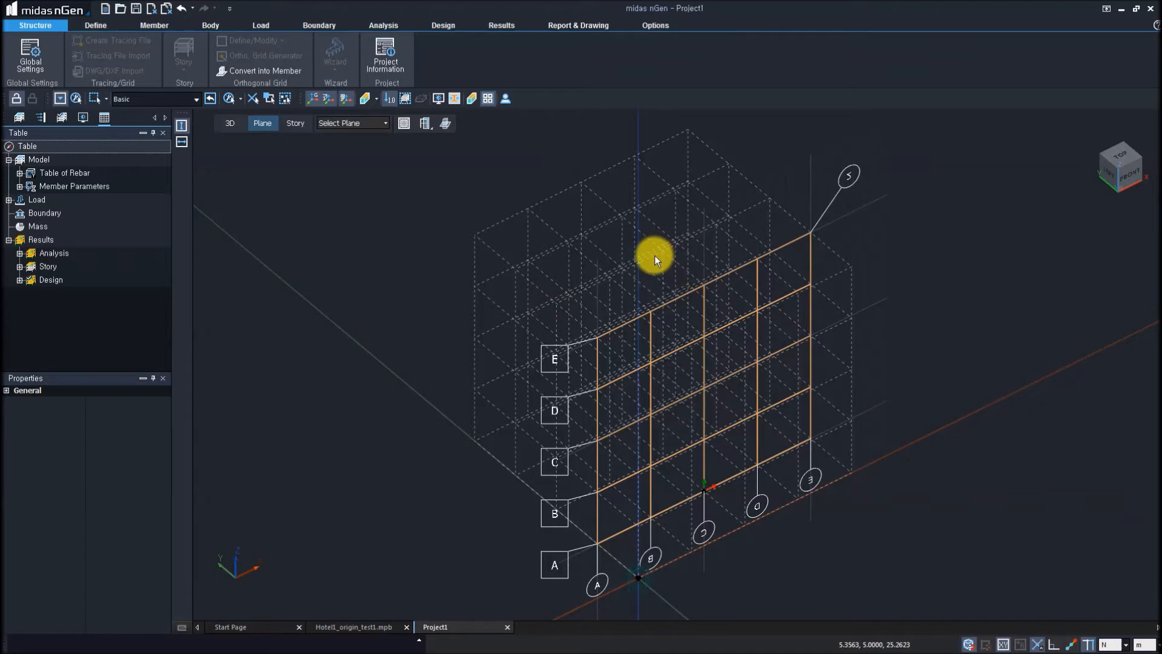
pyautogui.click(232, 123)
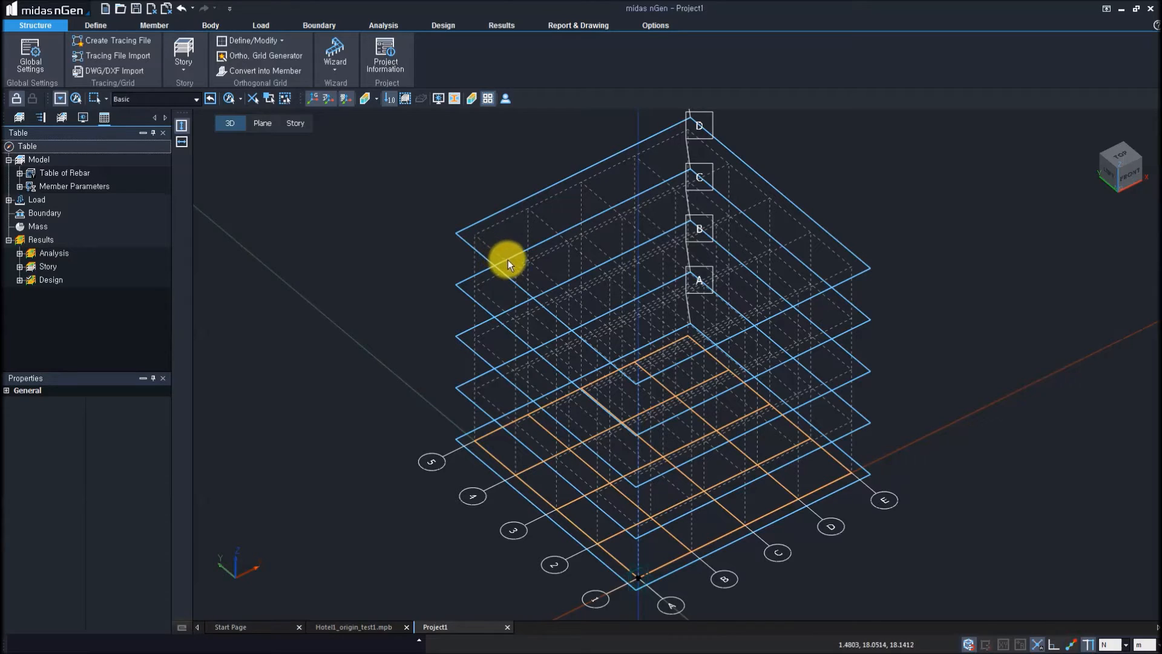
# - Undo the orthogonal grid creation and restore the default 3D home view around the origin
pyautogui.doubleClick(534, 267)
pyautogui.doubleClick(535, 267)
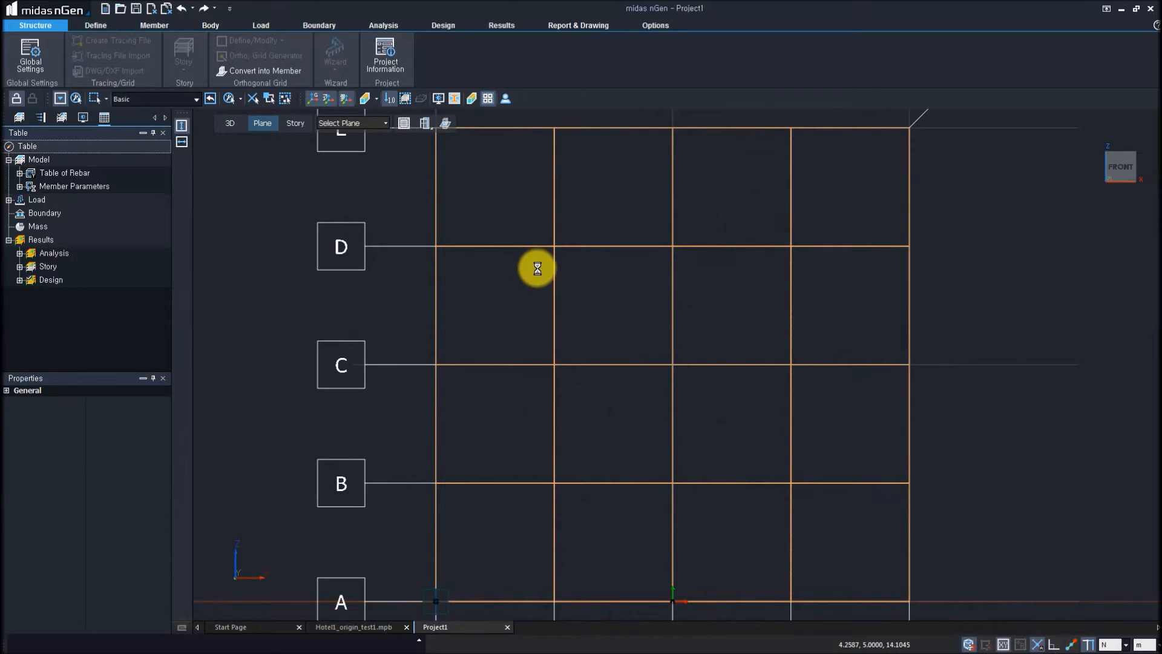
pyautogui.hotkey('ctrl', 'z')
pyautogui.moveTo(549, 303); pyautogui.dragTo(616, 302, button='middle')
pyautogui.middleClick(736, 247)
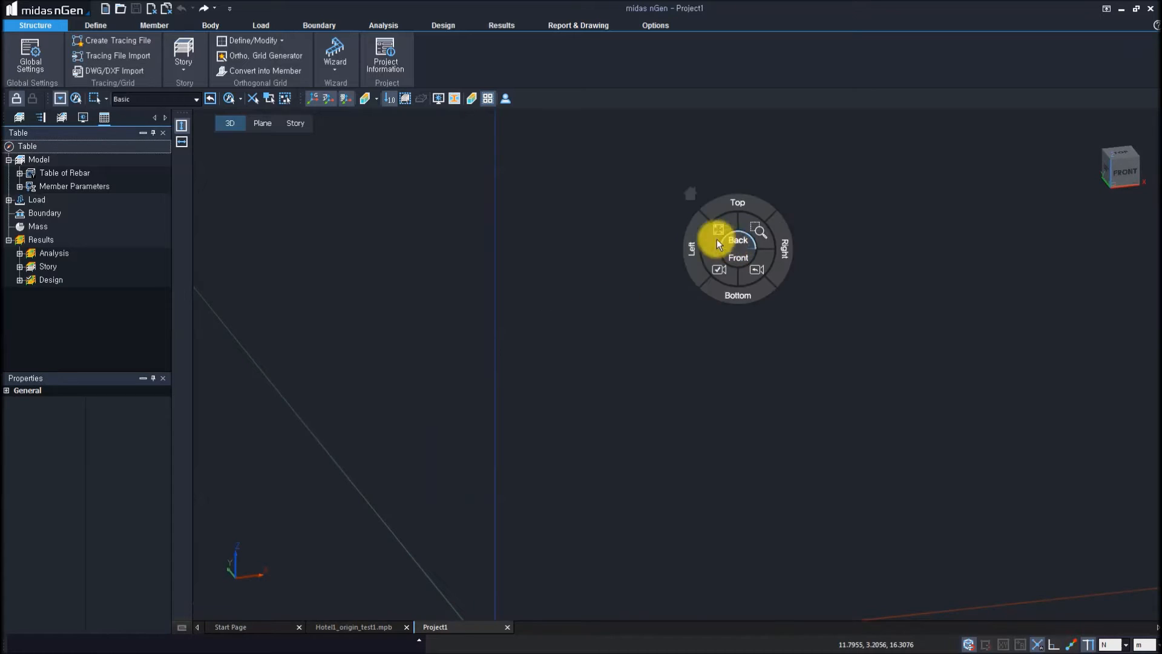
pyautogui.click(691, 194)
pyautogui.moveTo(682, 352); pyautogui.dragTo(631, 311, button='middle')
pyautogui.scroll(-3, 630, 313)
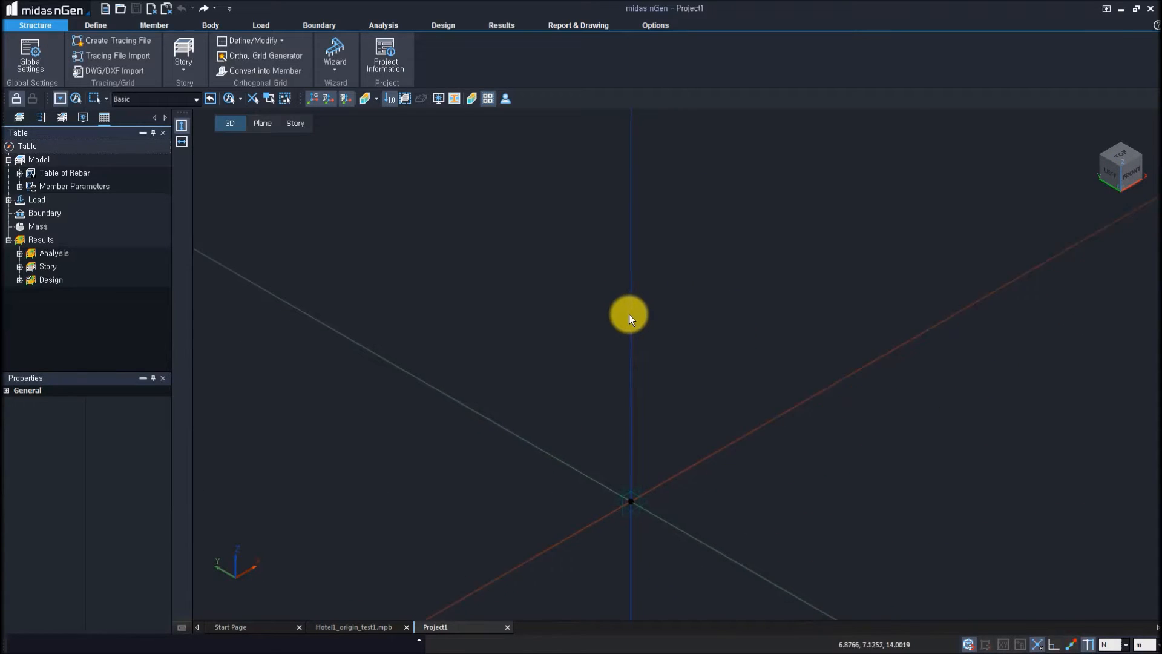
pyautogui.moveTo(706, 282); pyautogui.dragTo(618, 339, button='middle')
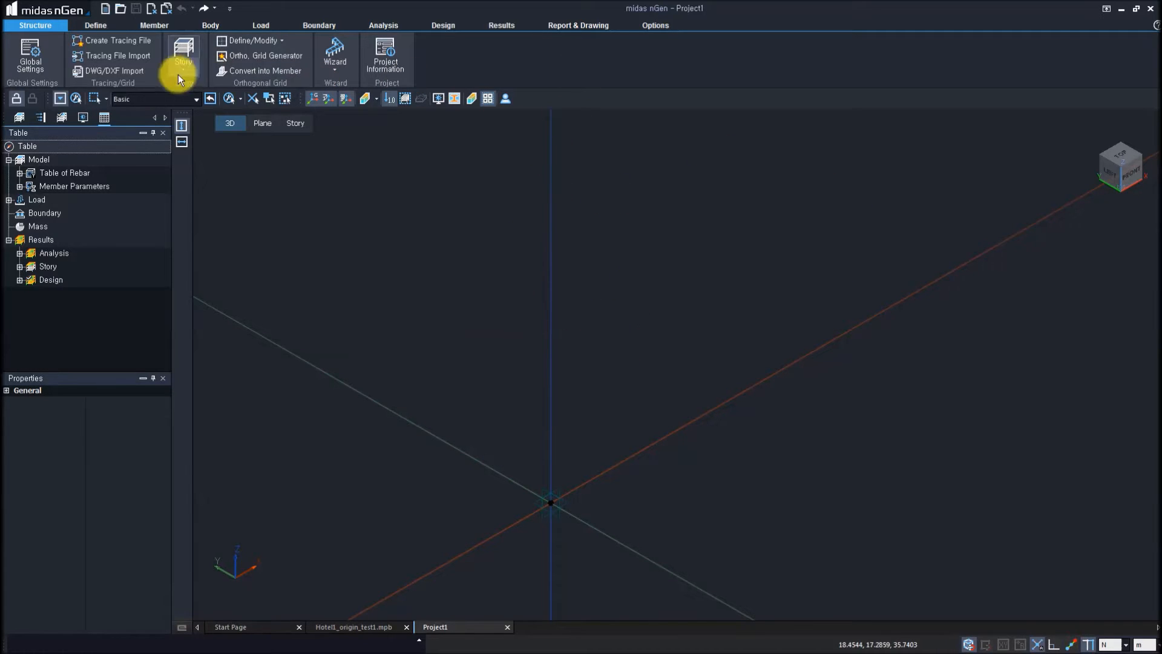
# - Start creating a tracing file from the 007_Hotel-1_DR_F1 drawing in midas Drawing, keeping the Tracing/Grid Editor beside the floor plan
pyautogui.click(113, 38)
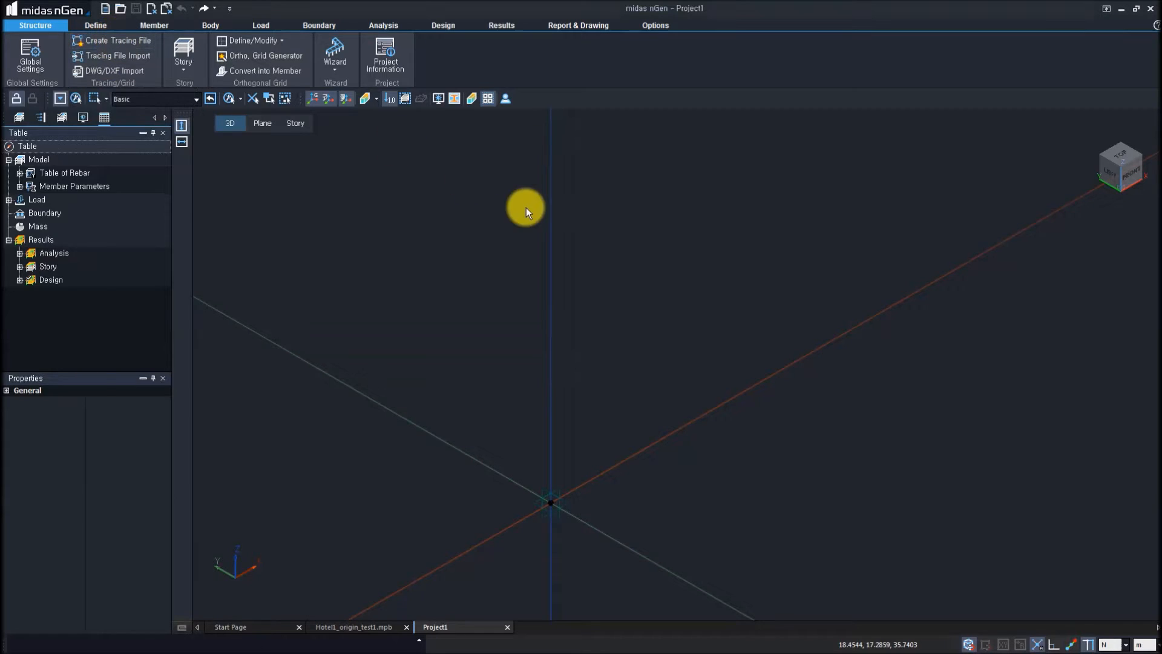
pyautogui.click(200, 279)
pyautogui.click(311, 461)
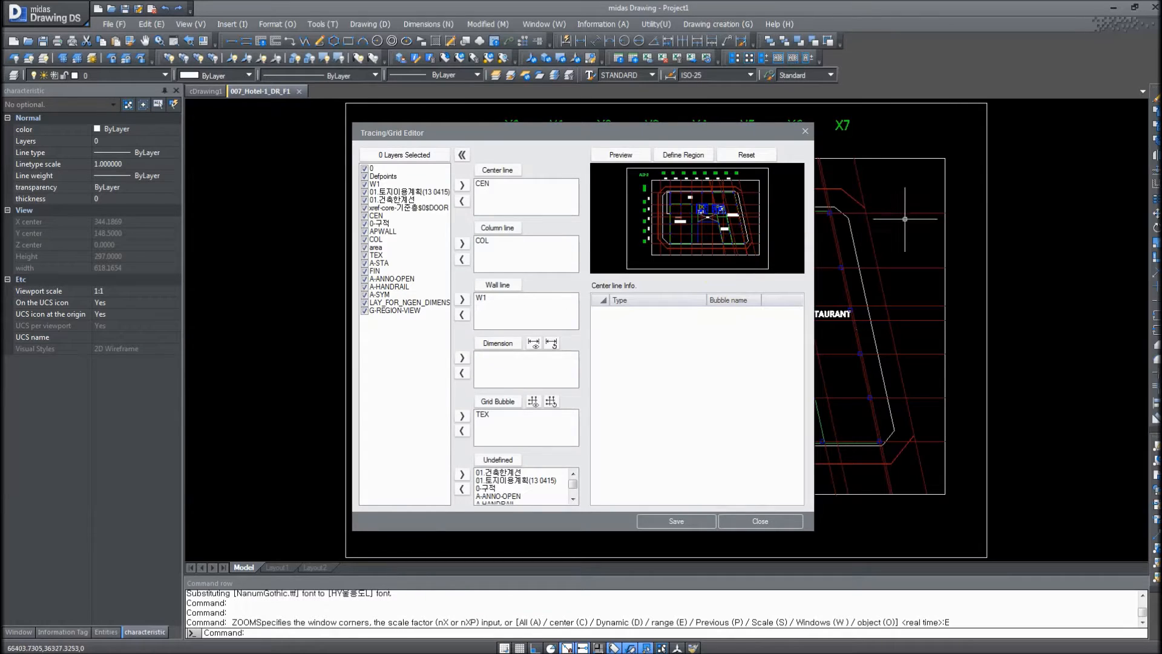
pyautogui.moveTo(458, 143); pyautogui.dragTo(227, 155)
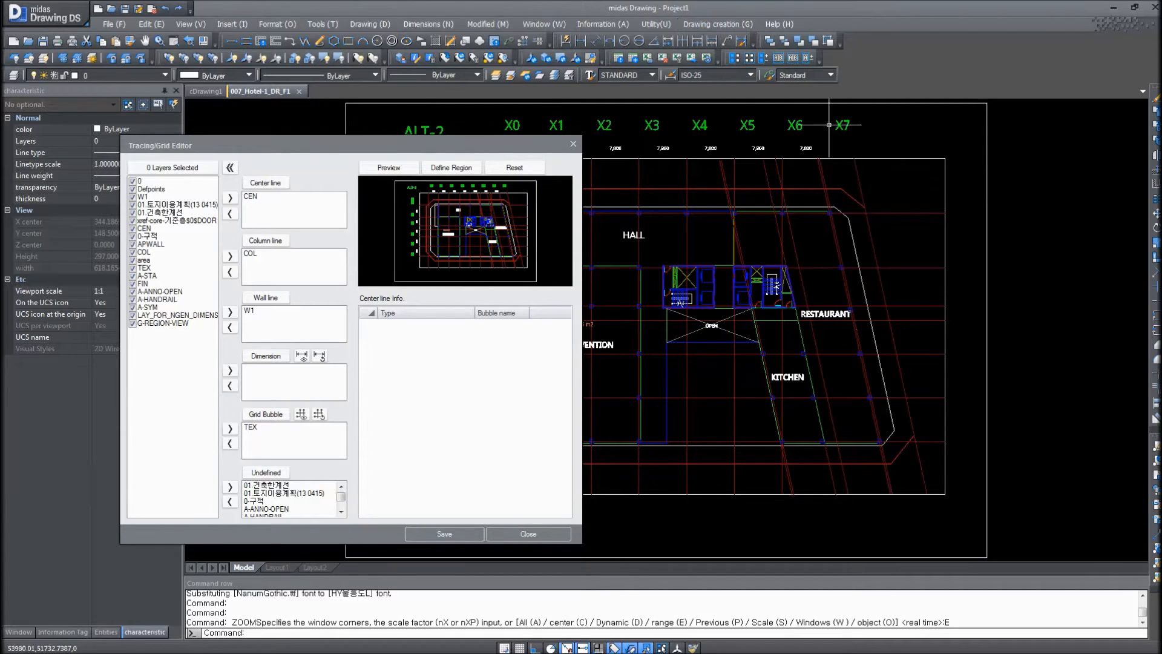
pyautogui.moveTo(319, 145); pyautogui.dragTo(405, 166)
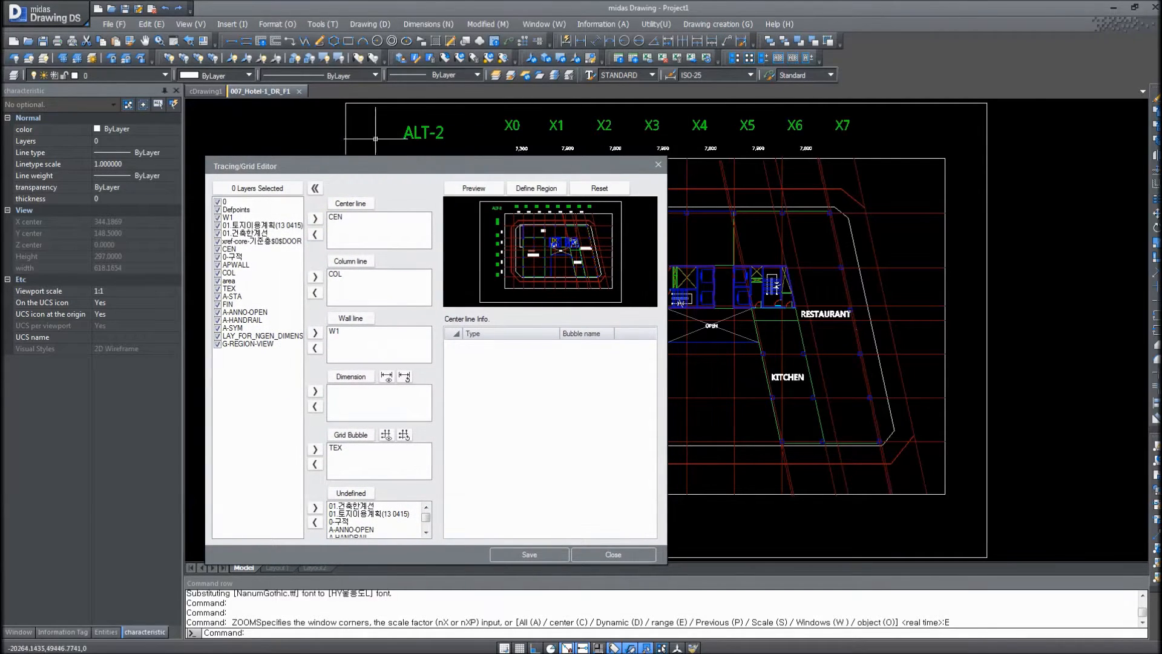
pyautogui.moveTo(301, 162); pyautogui.dragTo(270, 151)
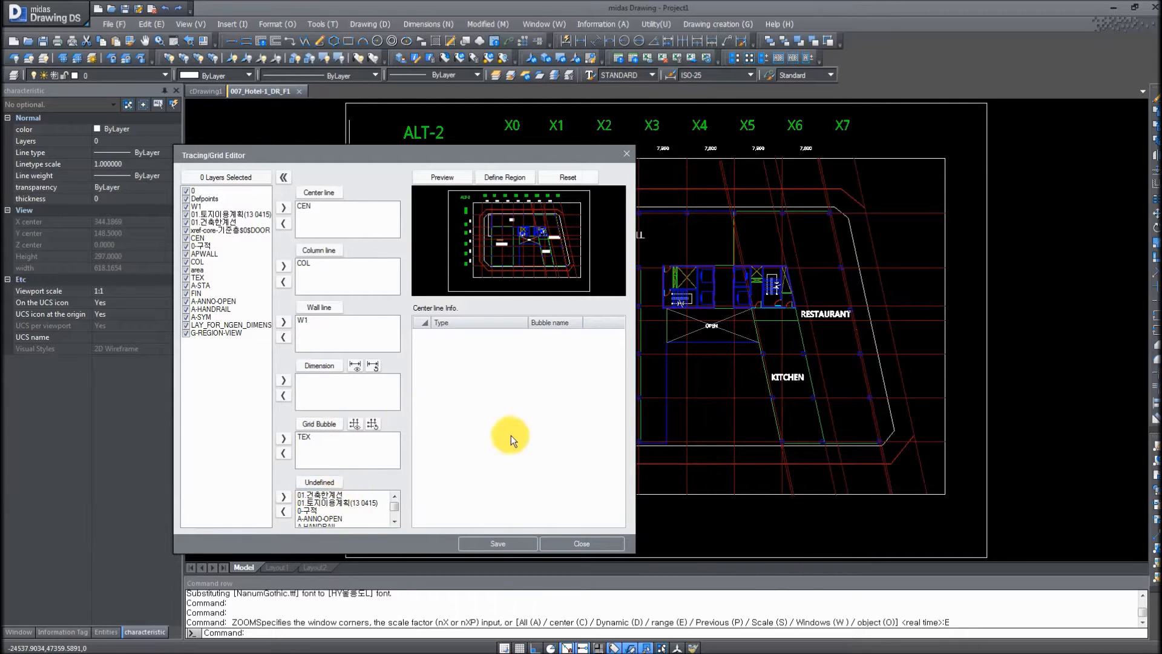
# - Inspect the TEX and A-SYM layers in the Tracing/Grid Editor's layer list
pyautogui.click(236, 277)
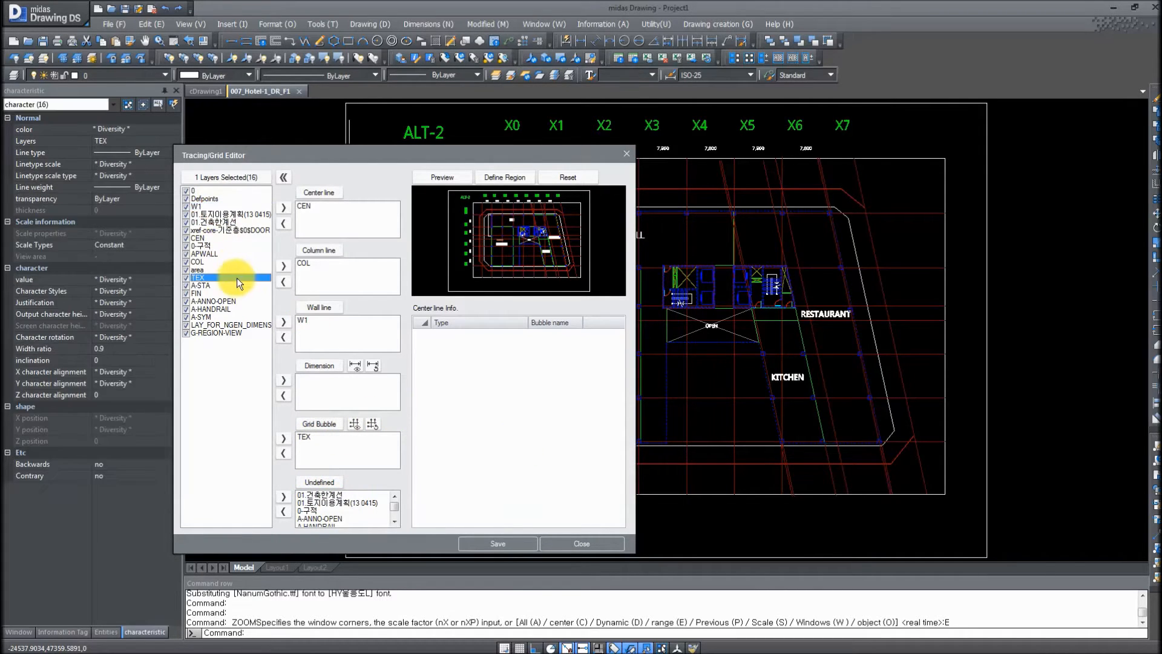
pyautogui.click(248, 317)
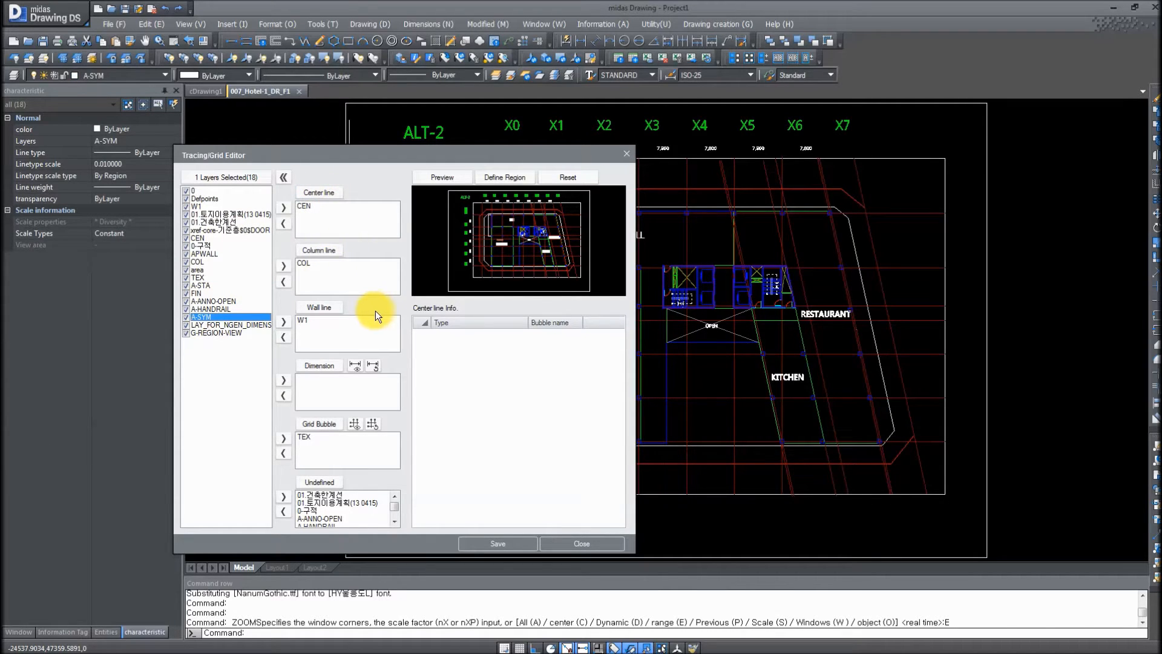
pyautogui.moveTo(241, 152)
pyautogui.mouseDown()
pyautogui.moveTo(166, 86)
pyautogui.moveTo(174, 128)
pyautogui.mouseUp()
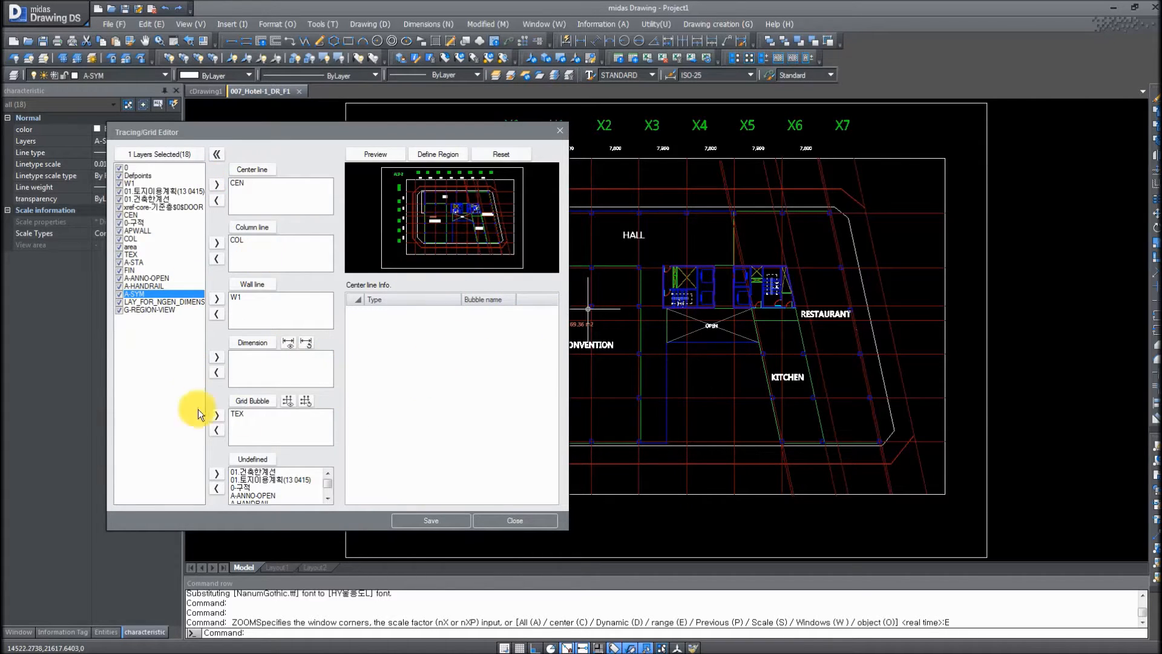
# - Review the Tracing/Grid Save options without saving, and close midas Drawing to return to midas nGen
pyautogui.click(441, 521)
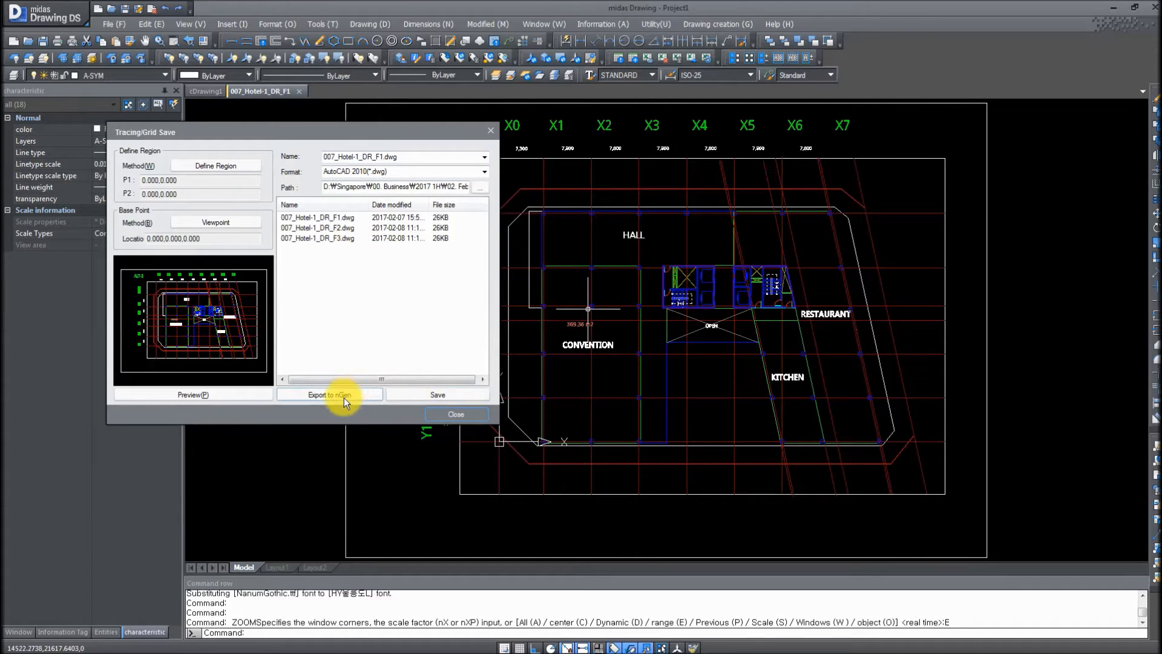
pyautogui.click(455, 415)
pyautogui.click(521, 520)
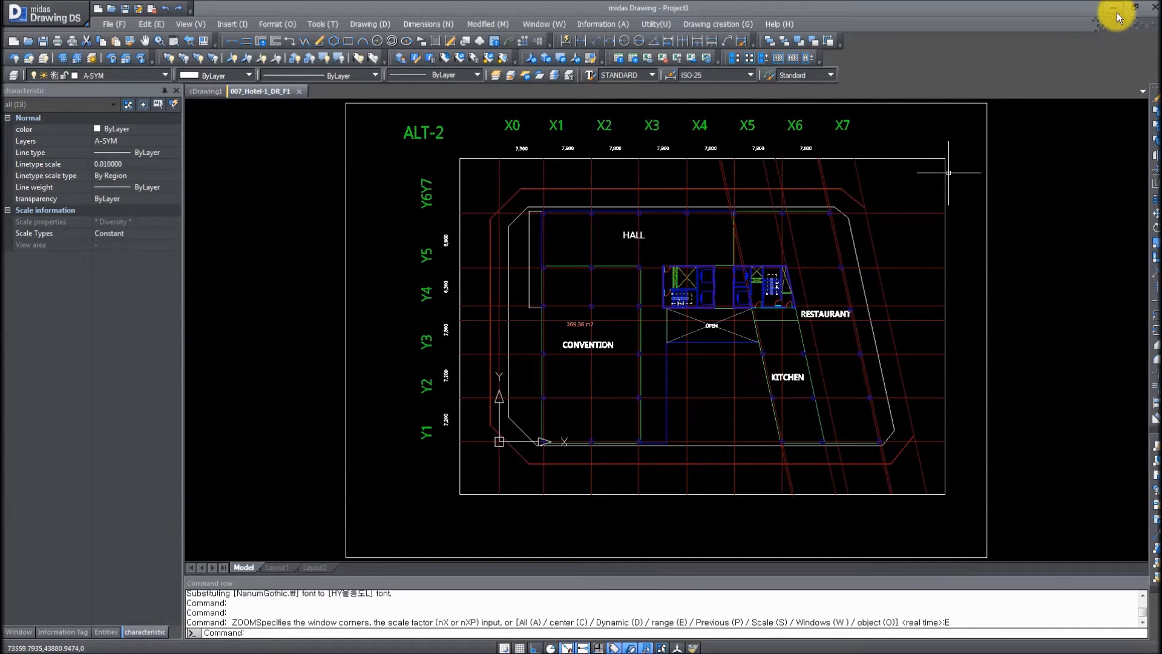
pyautogui.click(1153, 8)
pyautogui.click(593, 359)
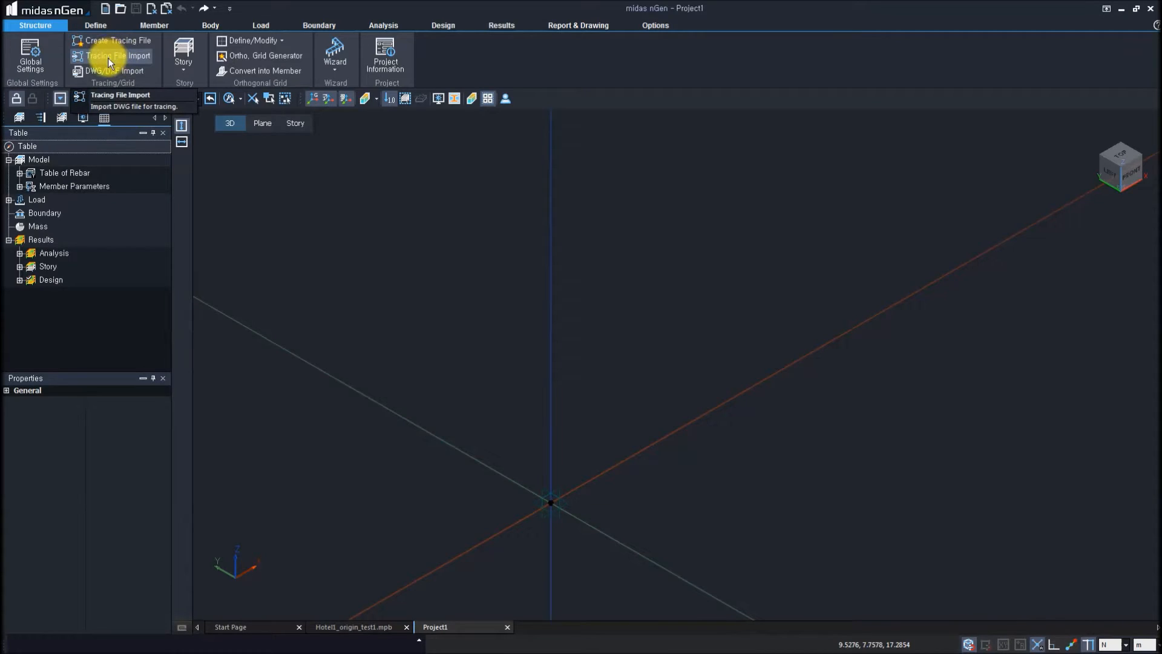
# - Import the 007_Hotel-1_DR_F1, F2 and F3 DWG floor plans together as tracing files
pyautogui.click(125, 57)
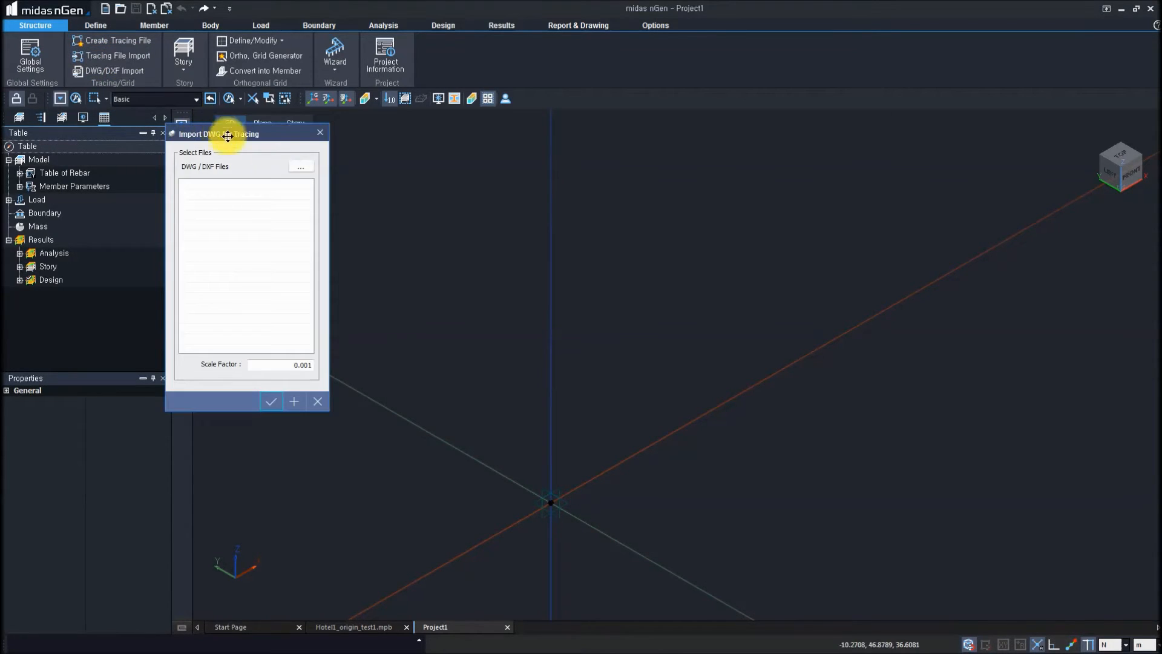
pyautogui.moveTo(221, 129); pyautogui.dragTo(295, 187)
pyautogui.click(370, 226)
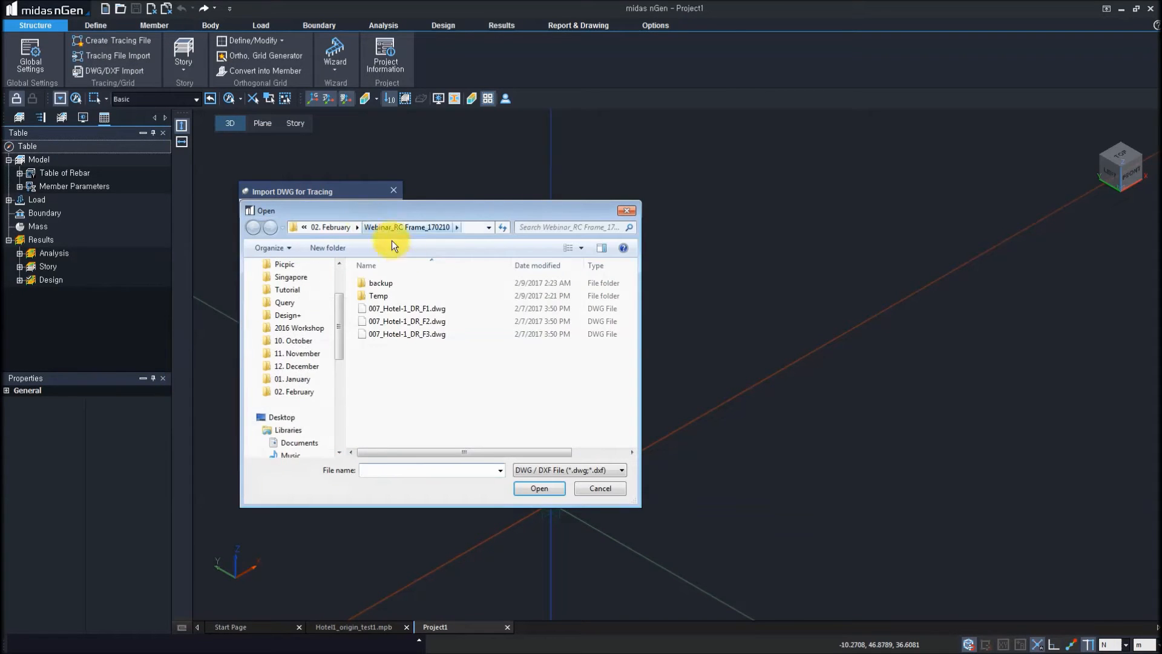
pyautogui.moveTo(413, 205); pyautogui.dragTo(579, 212)
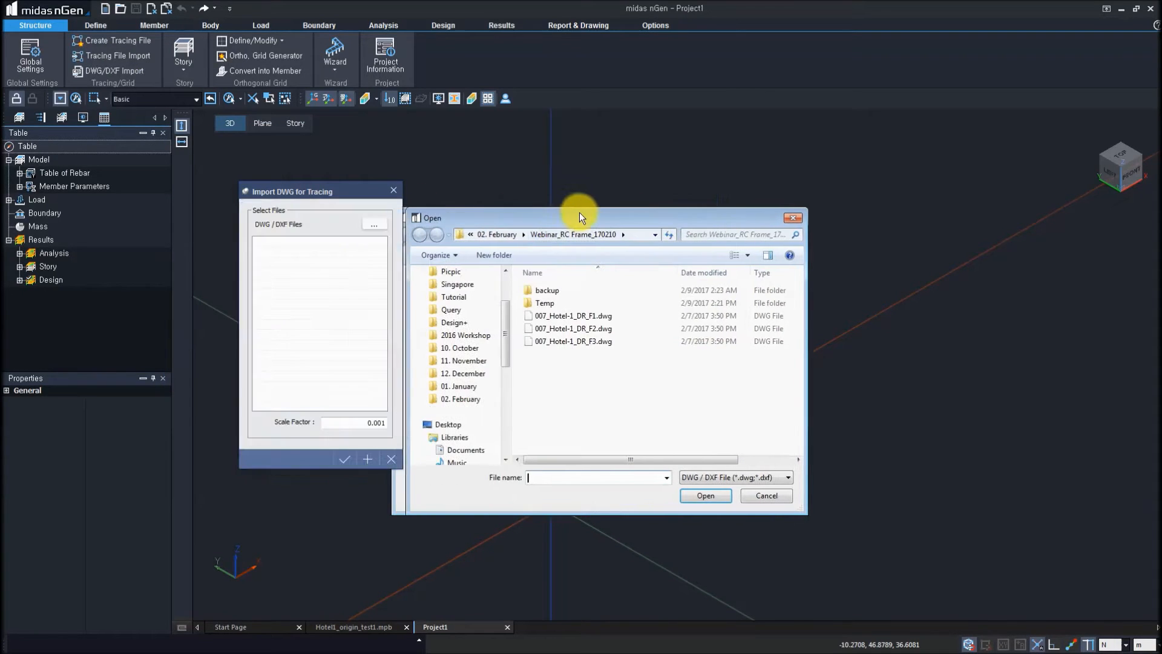
pyautogui.click(587, 316)
pyautogui.keyDown('shift'); pyautogui.click(590, 339); pyautogui.keyUp('shift')
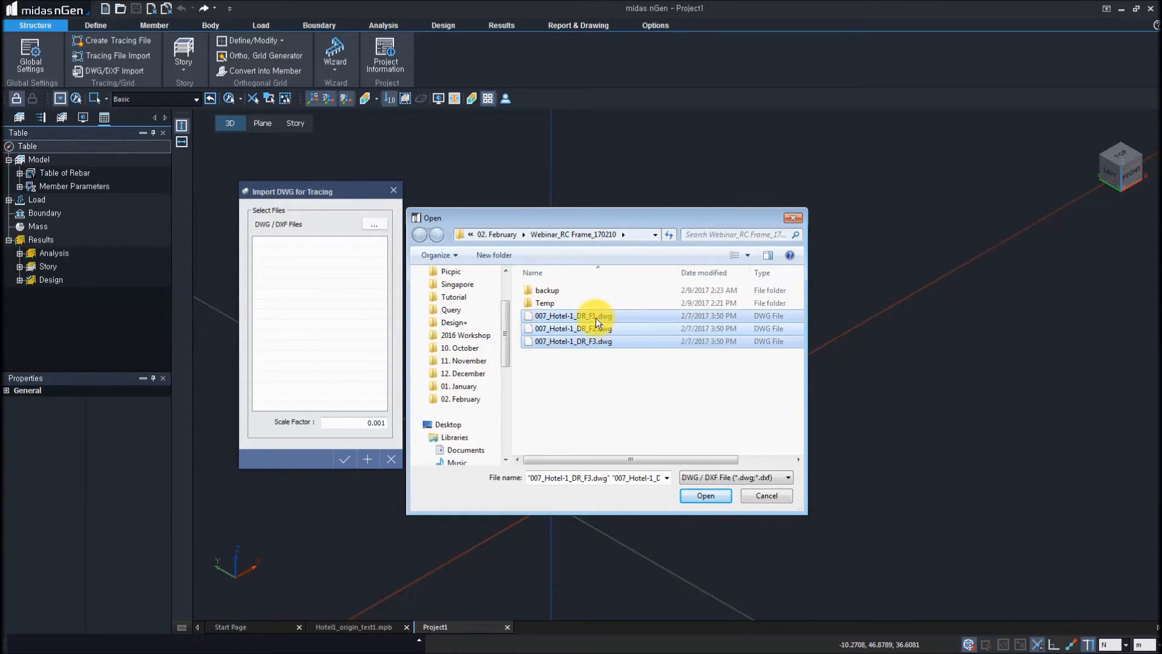
pyautogui.click(705, 495)
pyautogui.click(345, 459)
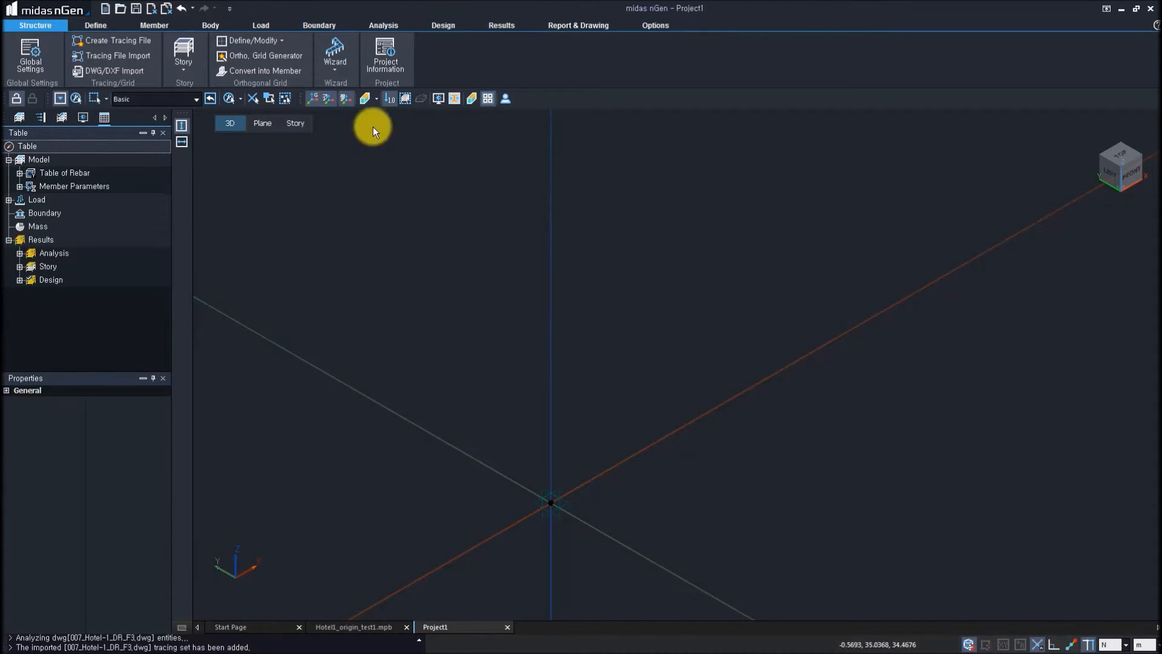
# - Open the story data and add a story set named T1 with no base set
pyautogui.click(186, 64)
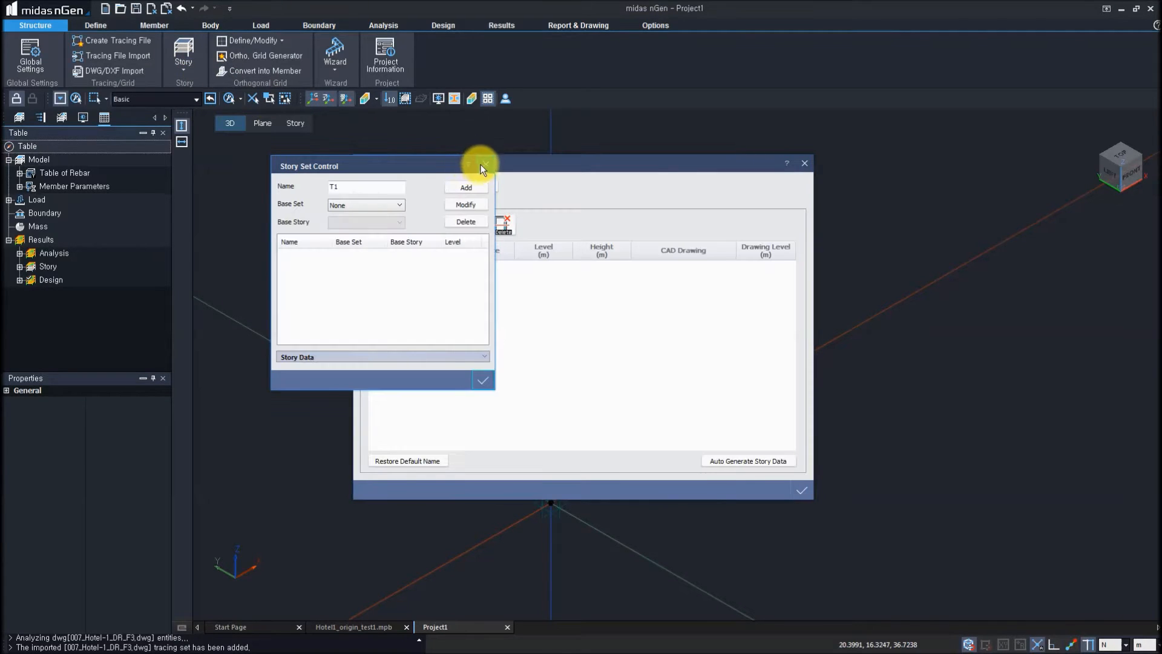
pyautogui.click(466, 186)
pyautogui.click(485, 166)
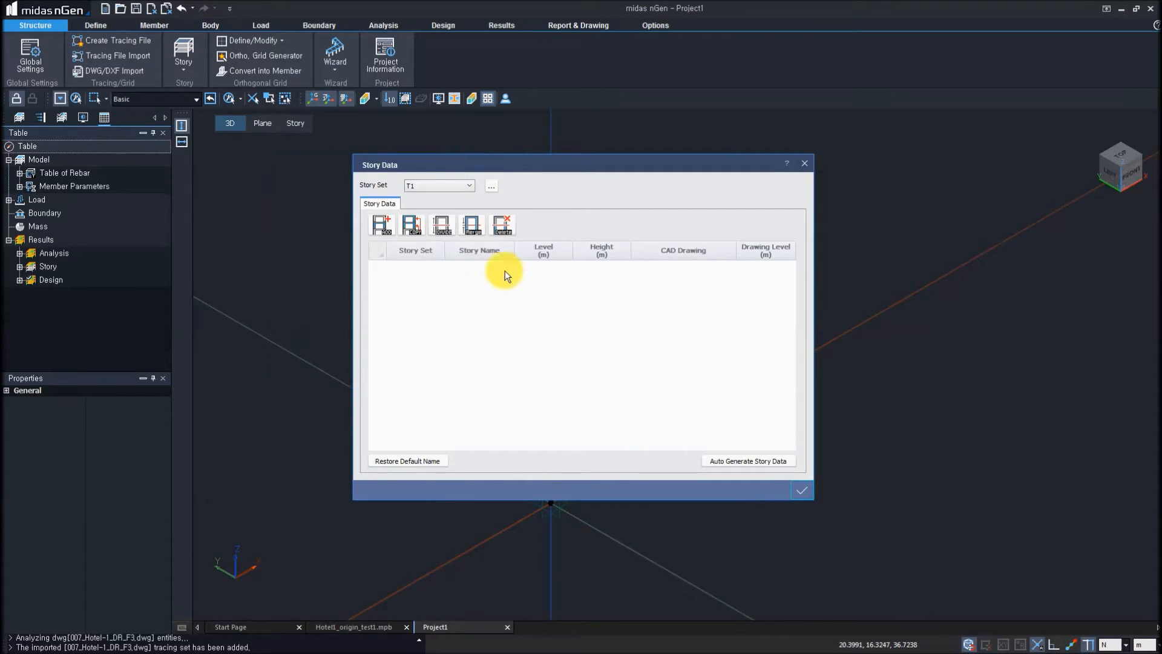
# - Add four stories with a height of 4 m to story set T1
pyautogui.click(387, 227)
pyautogui.click(407, 303)
pyautogui.write('4')
pyautogui.click(415, 316)
pyautogui.write('4')
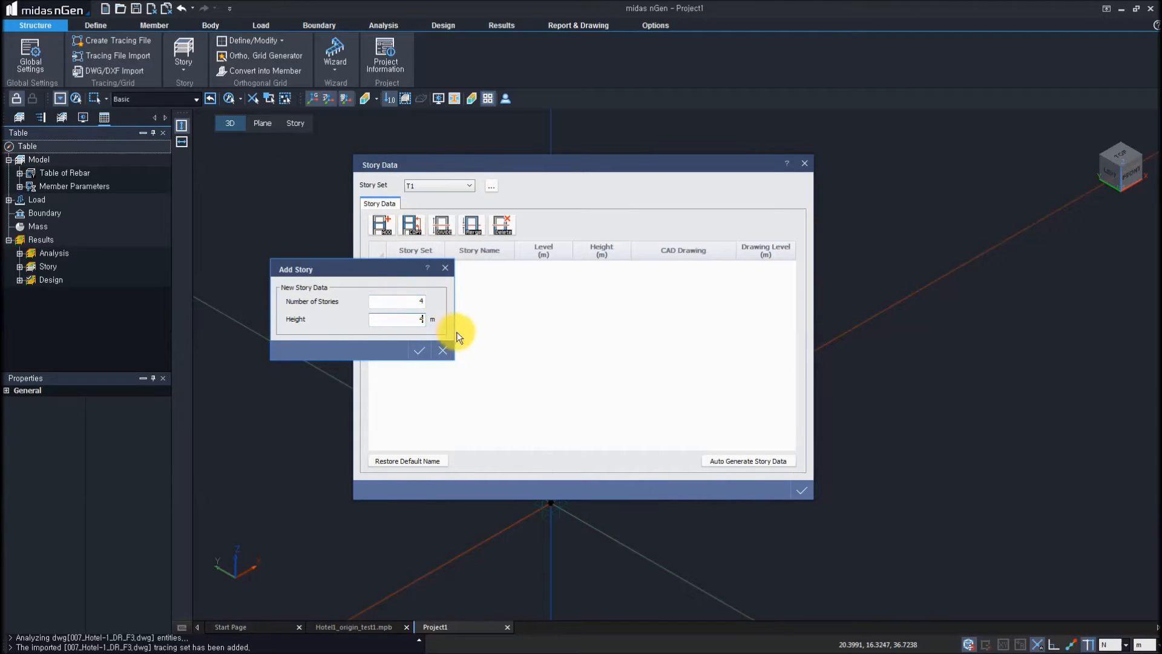
pyautogui.click(419, 350)
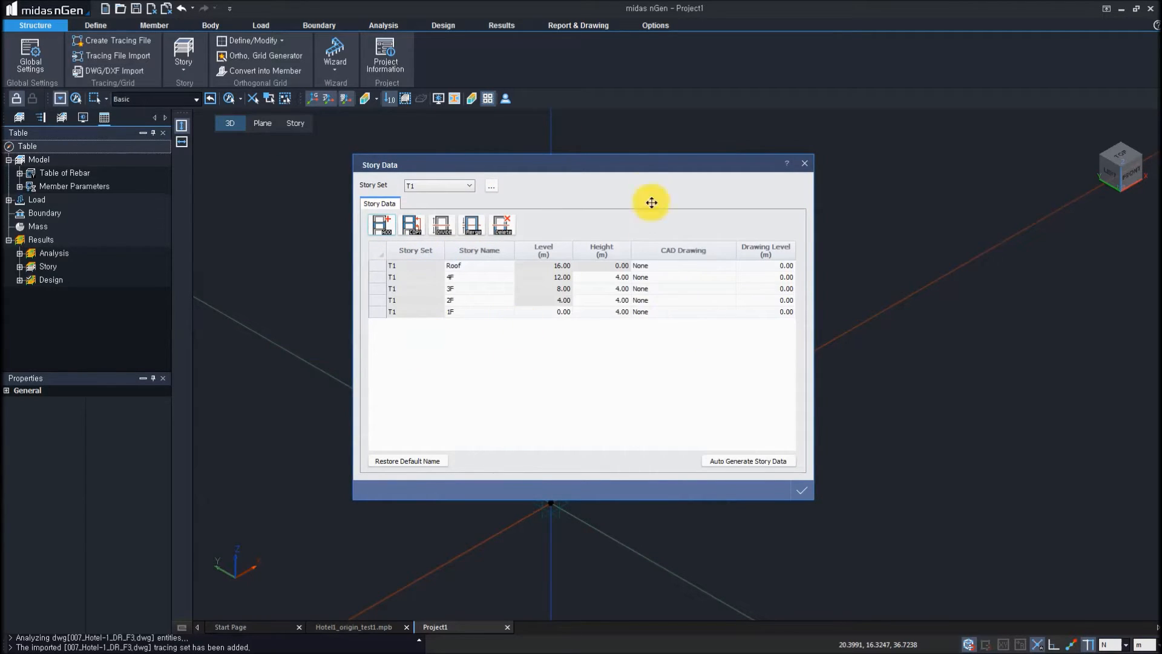
# - Assign CAD drawings 007_Hotel-1_DR_F1, F2 and F3 to stories 1F, 2F and 3F respectively, and apply the story data
pyautogui.moveTo(605, 166); pyautogui.dragTo(511, 193)
pyautogui.click(614, 339)
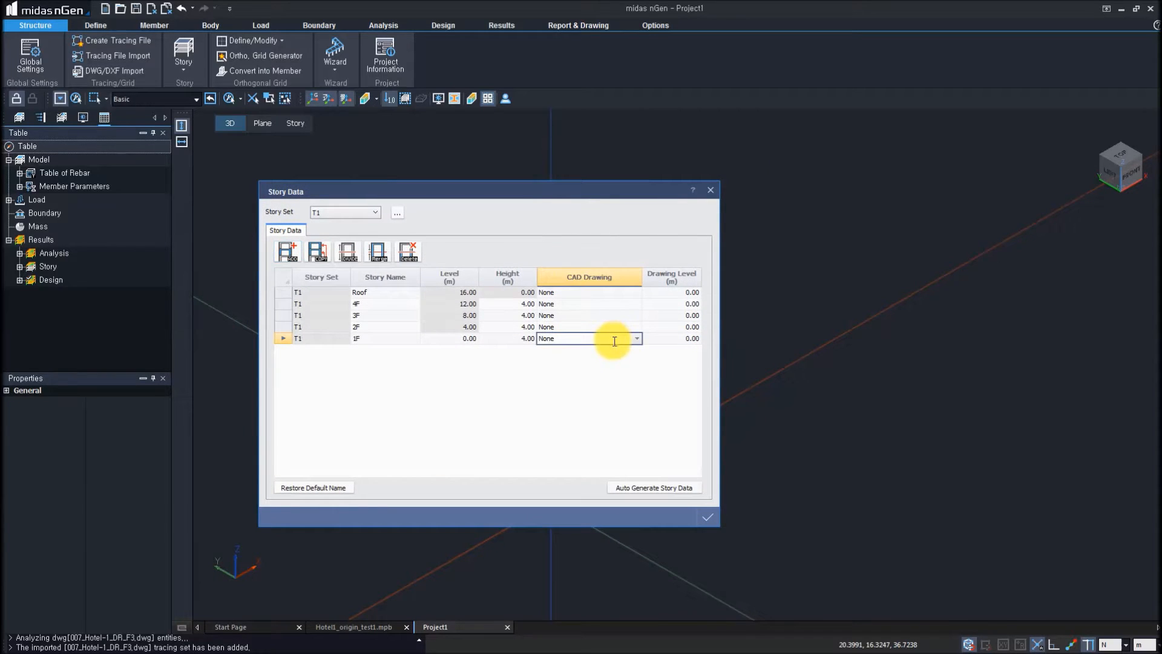
pyautogui.click(615, 341)
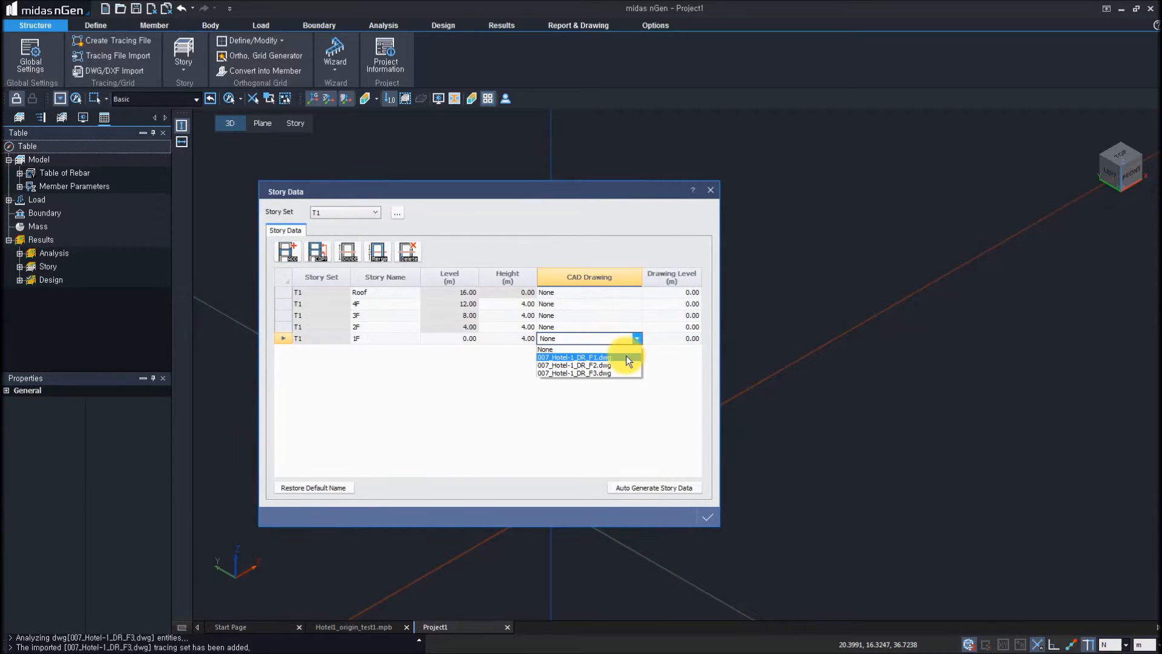
pyautogui.click(565, 357)
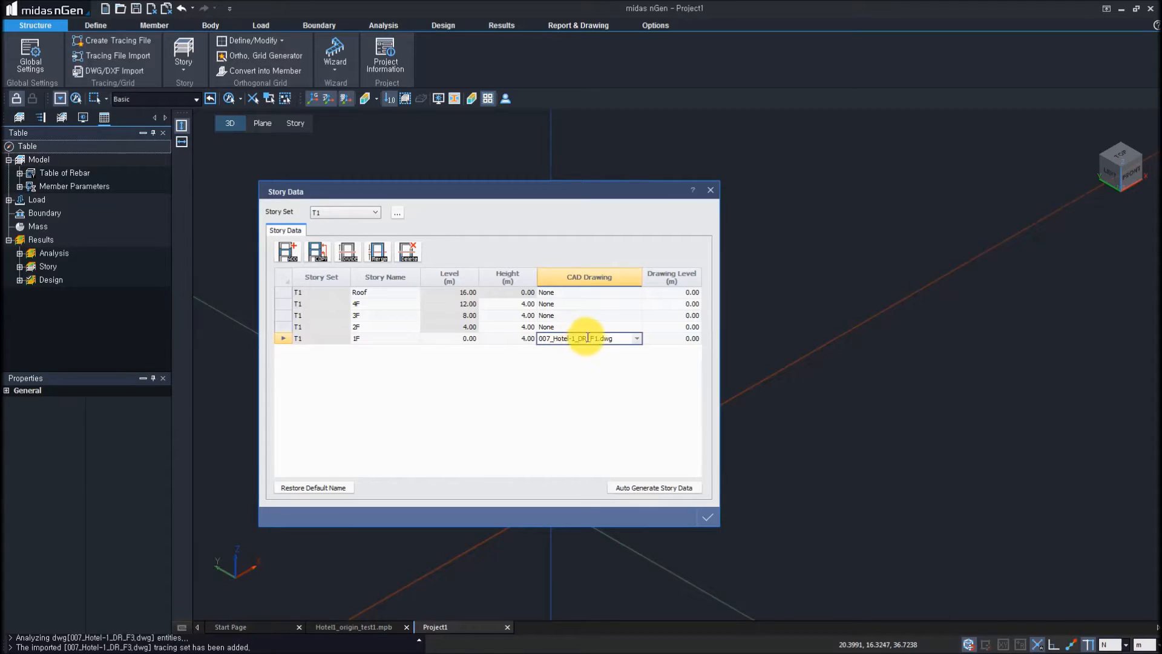
pyautogui.click(631, 327)
pyautogui.click(637, 326)
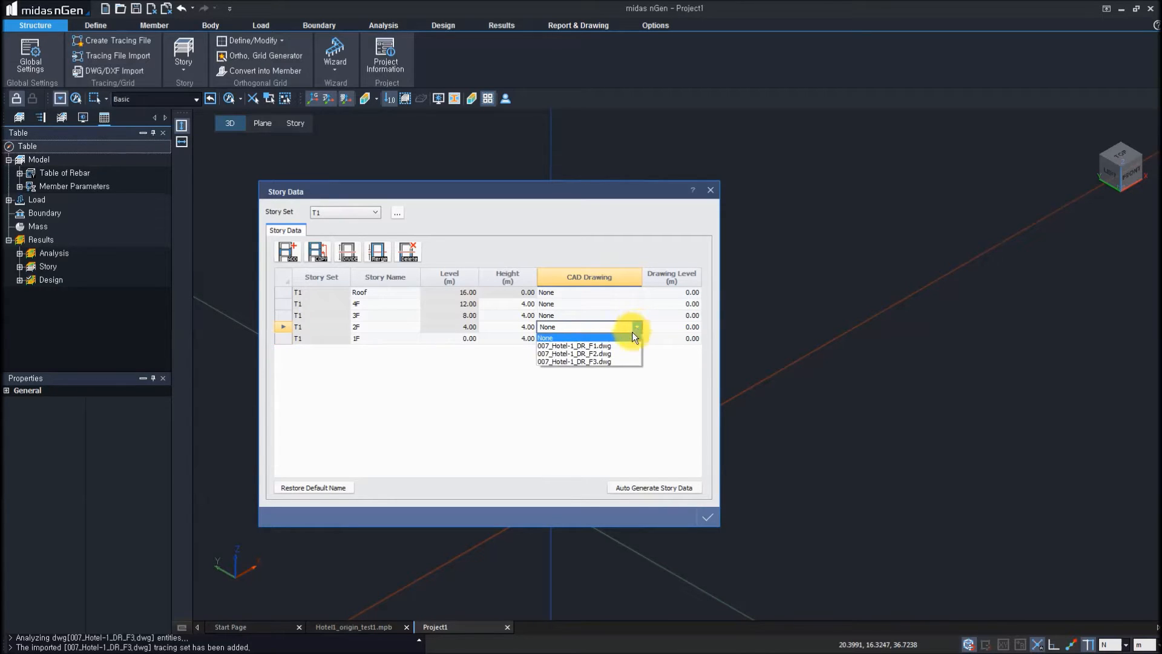
pyautogui.click(629, 313)
pyautogui.click(636, 315)
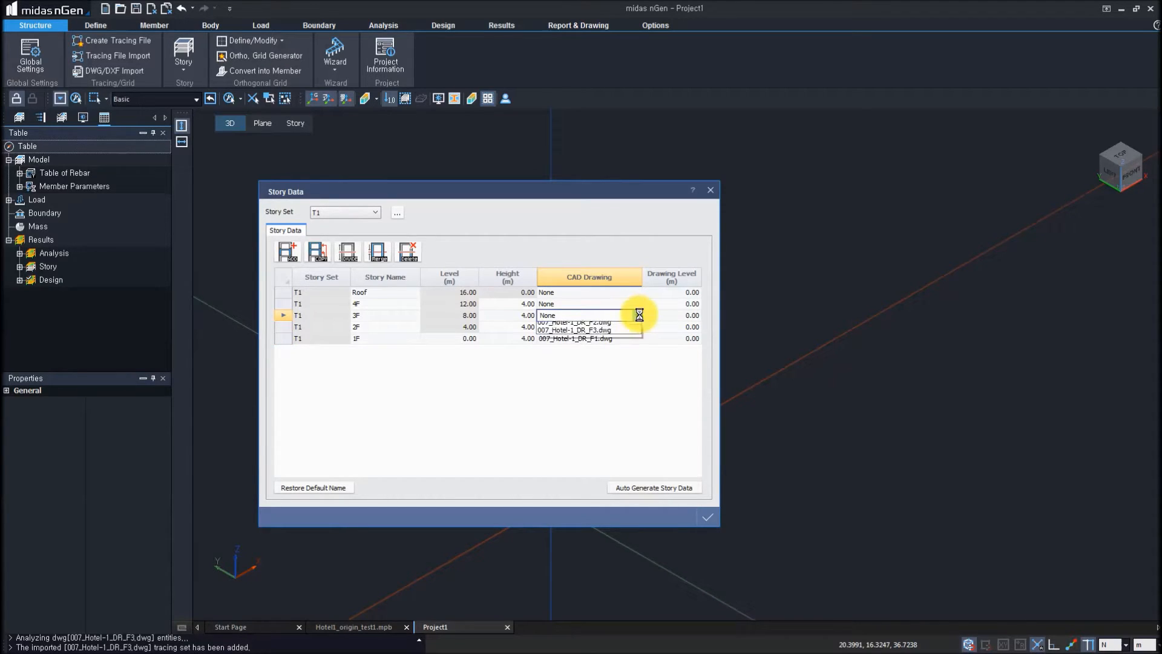
pyautogui.click(594, 350)
pyautogui.click(601, 381)
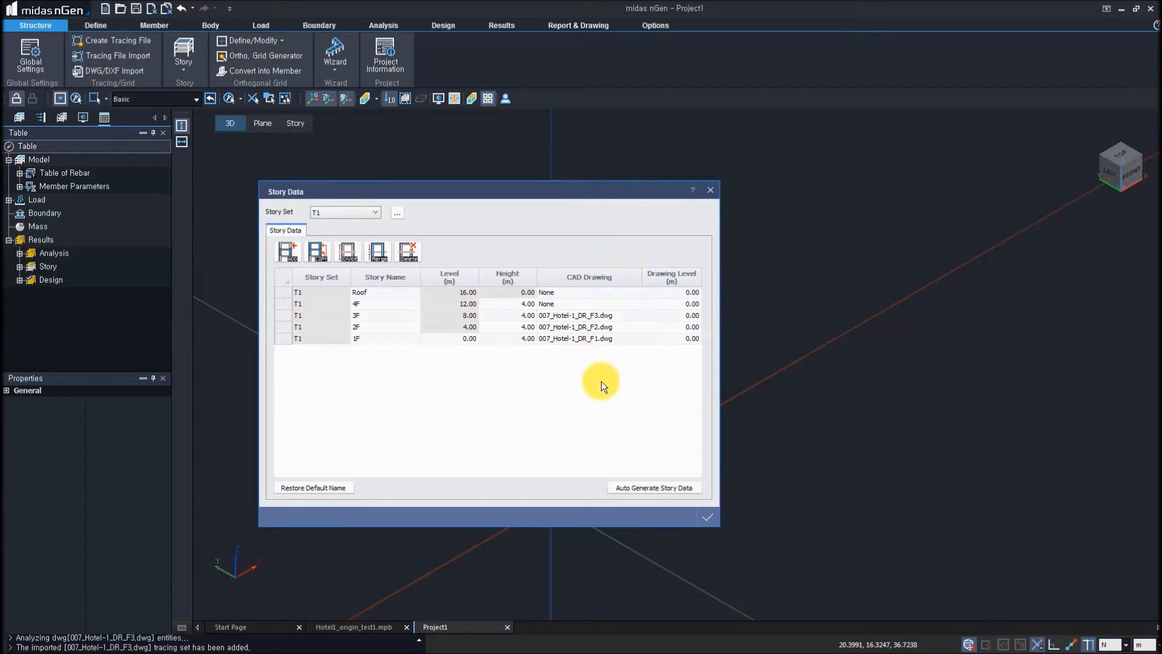
pyautogui.click(708, 514)
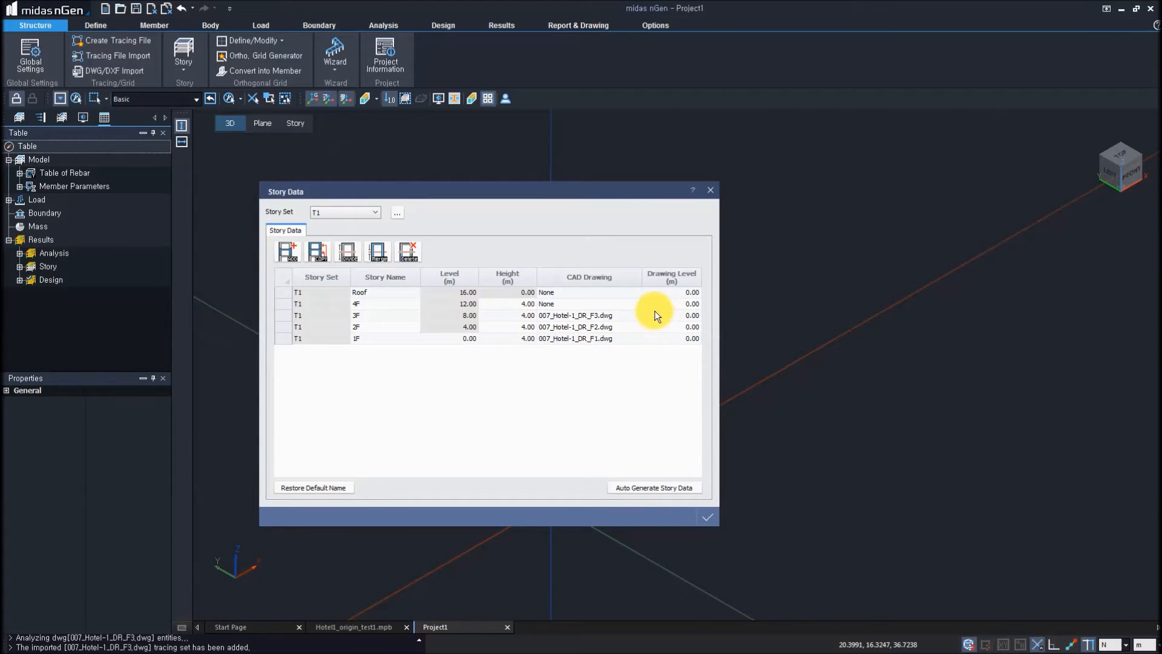
# - Examine the floor plans stacked at their story levels in 3D, including their alignment with the origin
pyautogui.scroll(4, 635, 351)
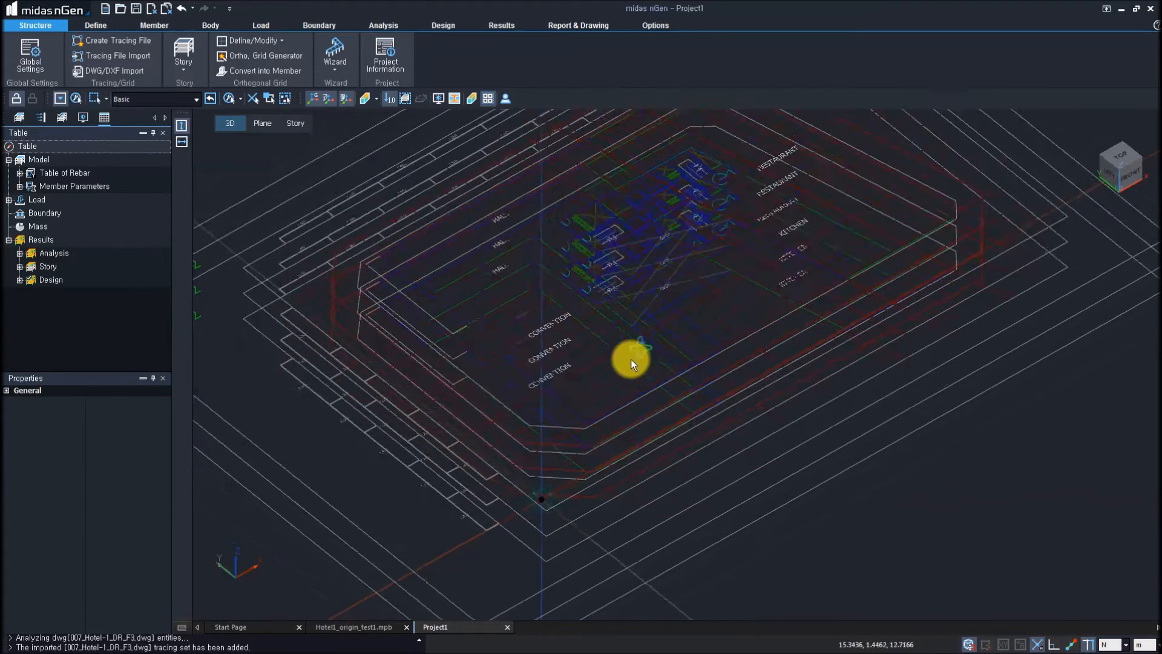
pyautogui.scroll(-3, 610, 440)
pyautogui.scroll(3, 678, 383)
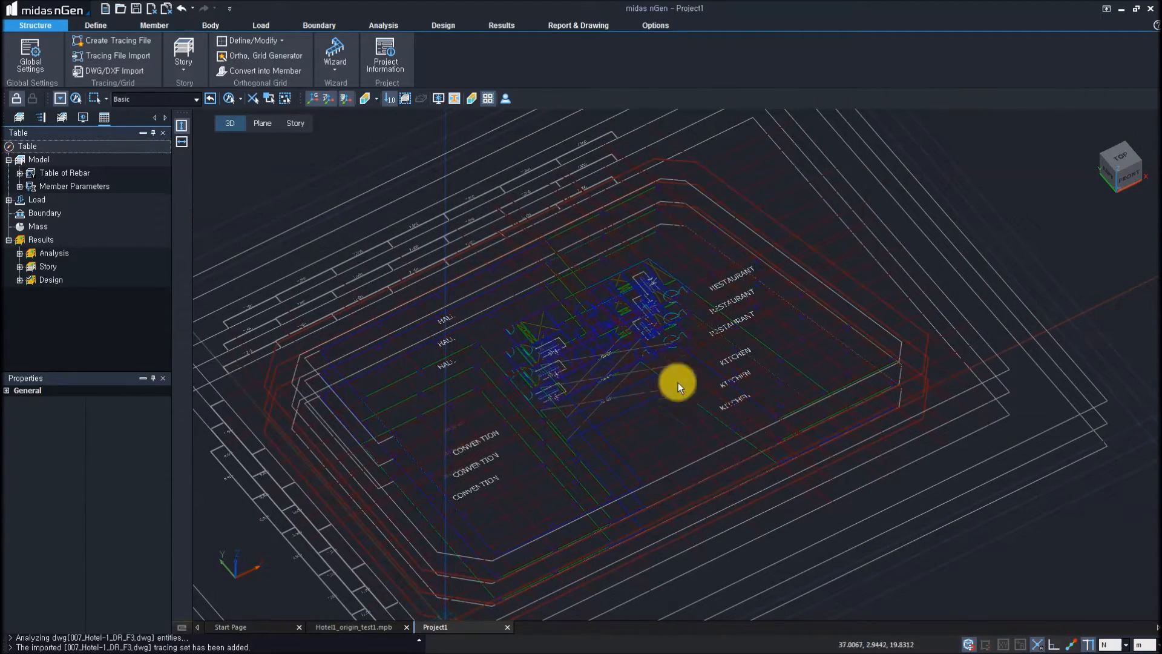
pyautogui.moveTo(622, 379)
pyautogui.mouseDown(button='middle')
pyautogui.moveTo(691, 358)
pyautogui.moveTo(714, 304)
pyautogui.mouseUp(button='middle')
pyautogui.moveTo(667, 368)
pyautogui.keyDown('ctrl'); pyautogui.mouseDown(button='middle')
pyautogui.moveTo(676, 322)
pyautogui.moveTo(691, 345)
pyautogui.moveTo(654, 348)
pyautogui.moveTo(673, 328)
pyautogui.mouseUp(button='middle'); pyautogui.keyUp('ctrl')
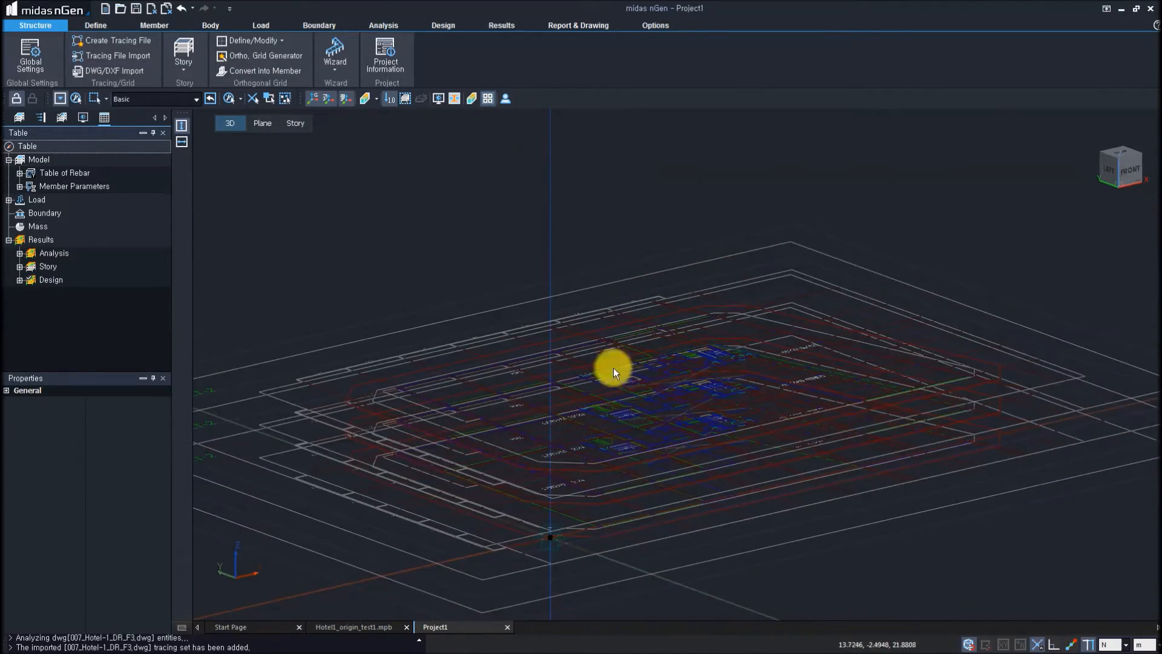
pyautogui.moveTo(542, 394); pyautogui.dragTo(639, 344, button='middle')
pyautogui.moveTo(778, 405); pyautogui.dragTo(681, 423, button='middle')
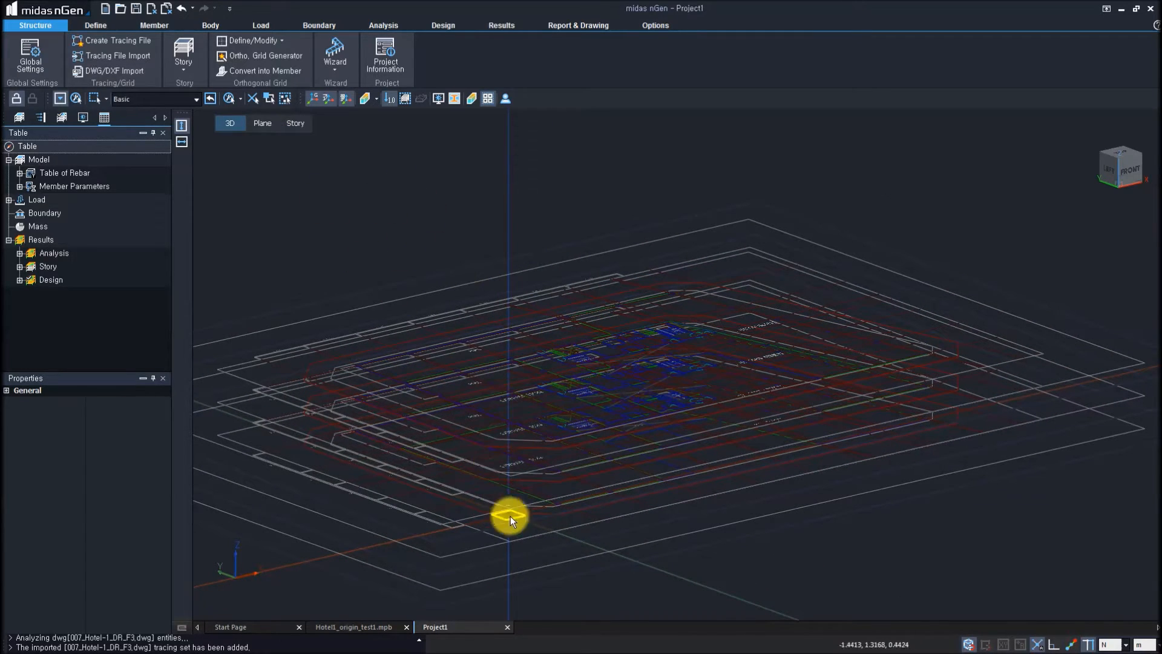
# - Switch to the story view of T1 : 1F and frame the first-floor plan
pyautogui.click(295, 124)
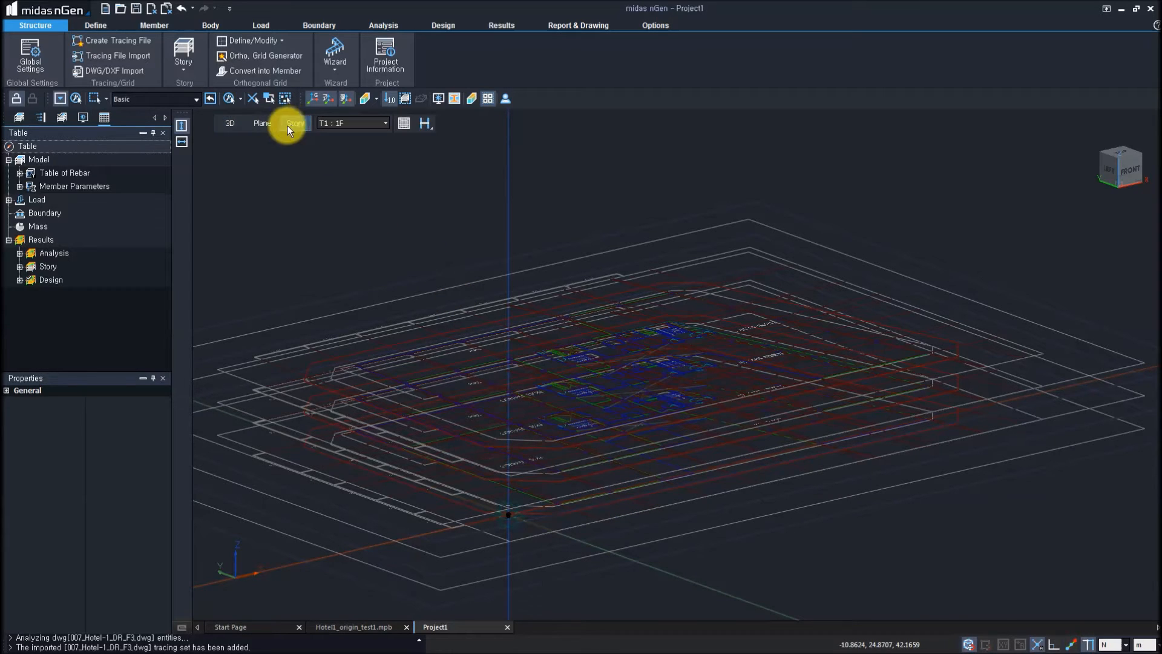
pyautogui.click(374, 123)
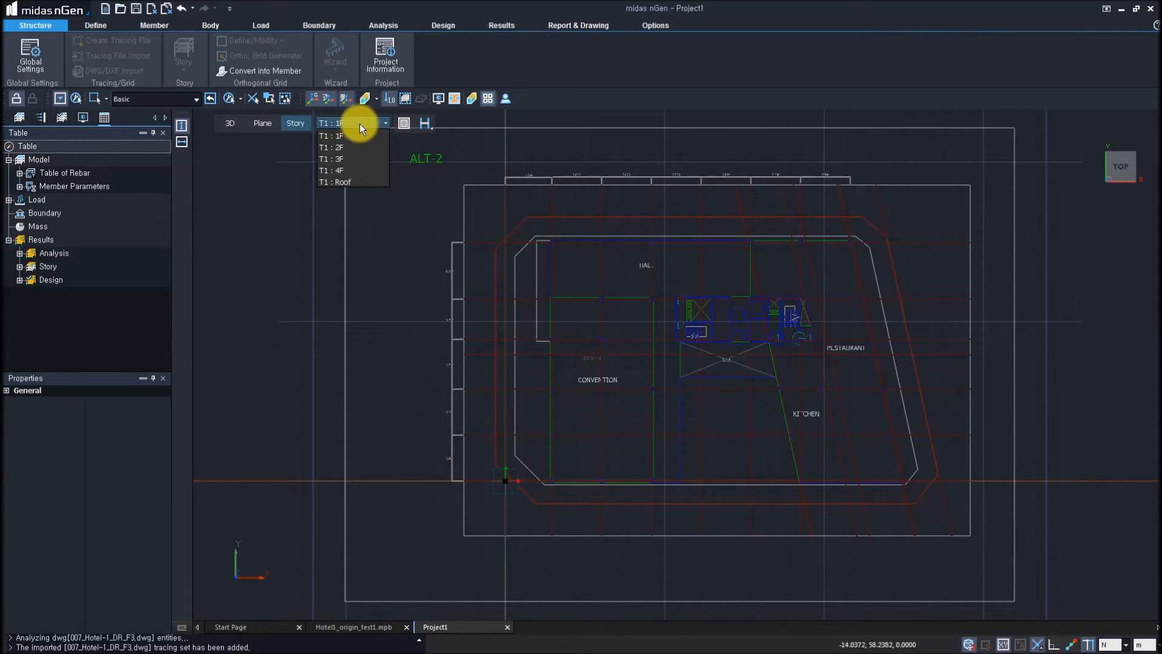
pyautogui.click(349, 135)
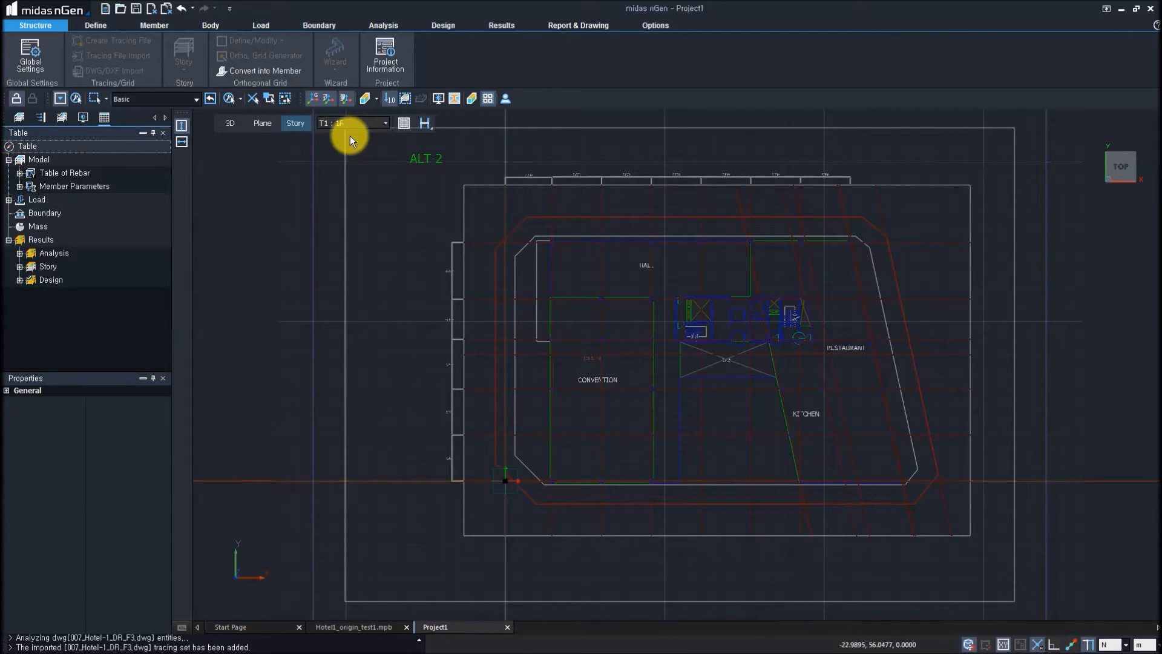
pyautogui.scroll(2, 459, 354)
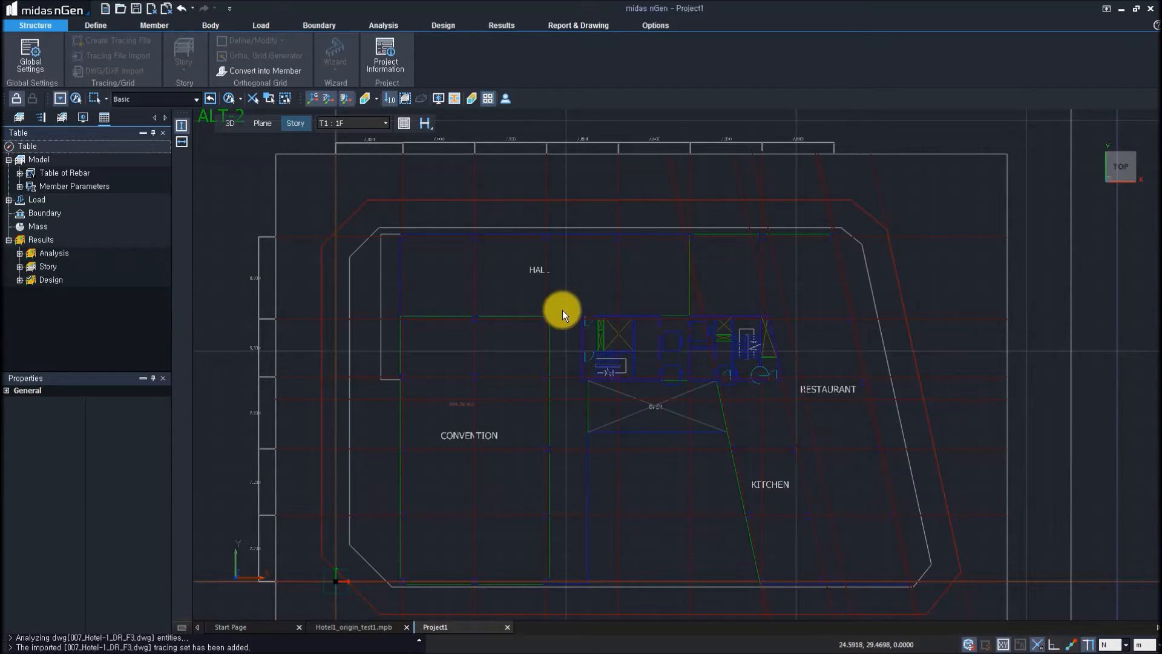
pyautogui.moveTo(514, 370); pyautogui.dragTo(458, 338, button='middle')
pyautogui.scroll(1, 466, 354)
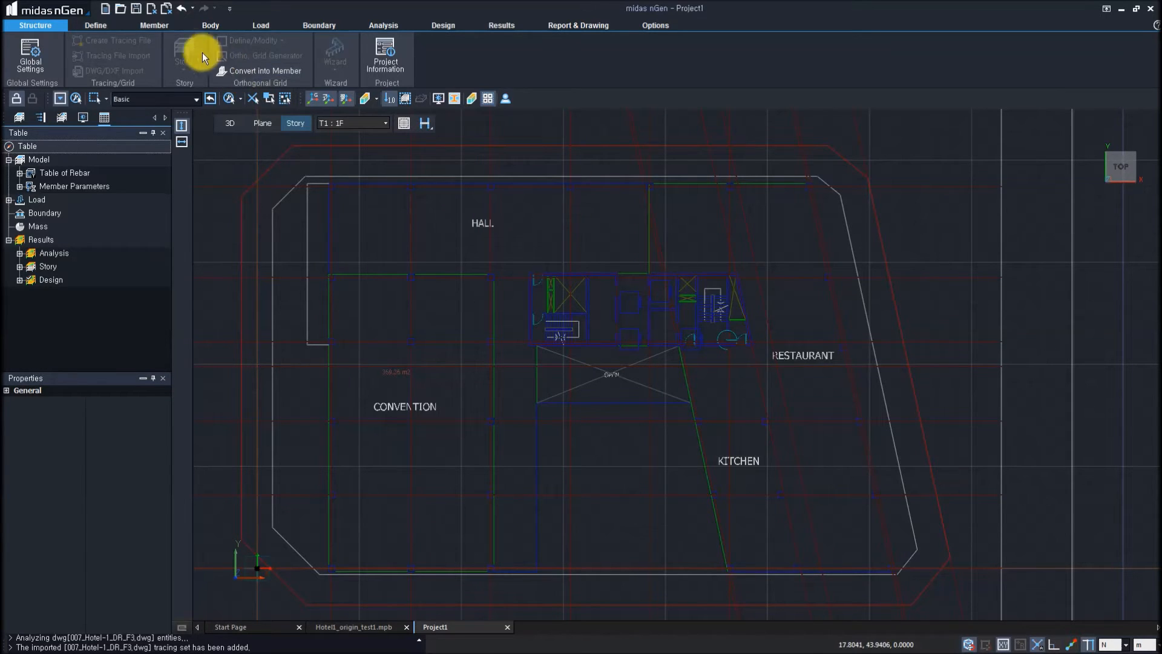
# - Create 4 m high S275 Superstructure columns from the column outlines on 1F, selecting the whole floor plan as the region
pyautogui.click(153, 25)
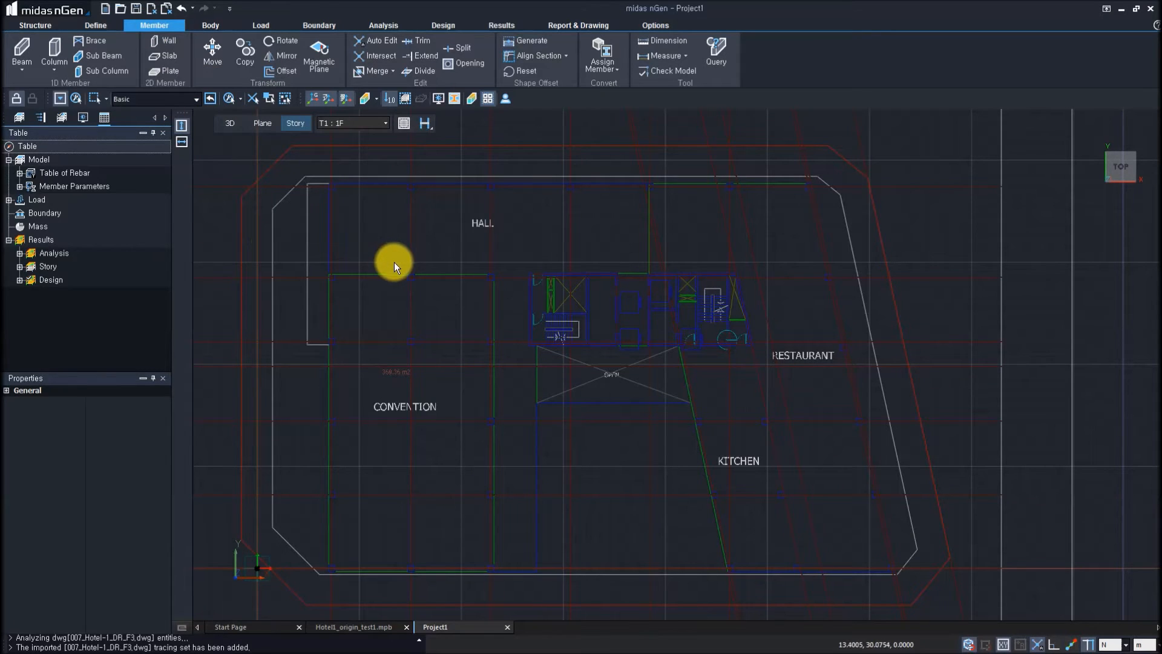
pyautogui.click(52, 63)
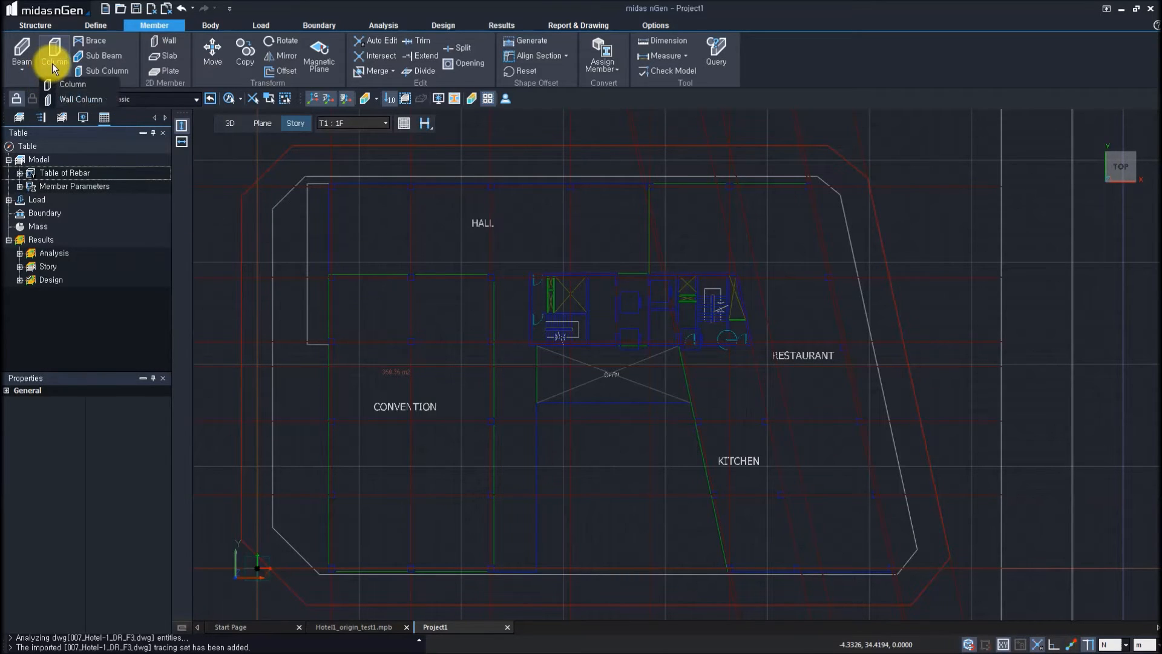
pyautogui.click(59, 84)
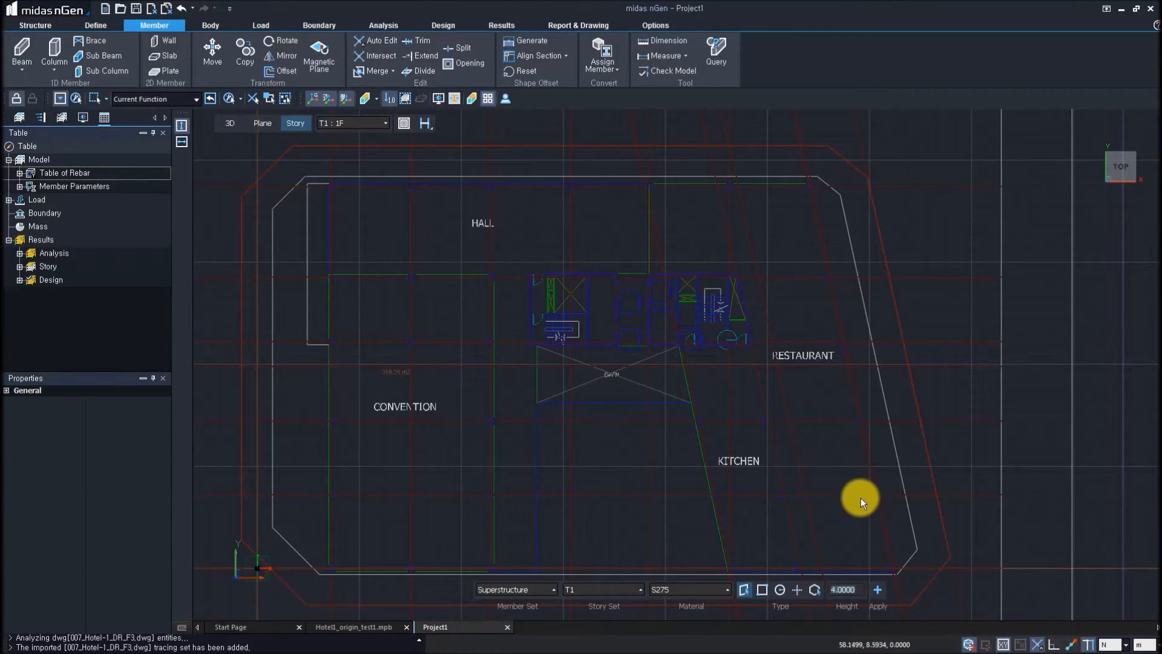
pyautogui.moveTo(800, 487); pyautogui.dragTo(798, 467, button='middle')
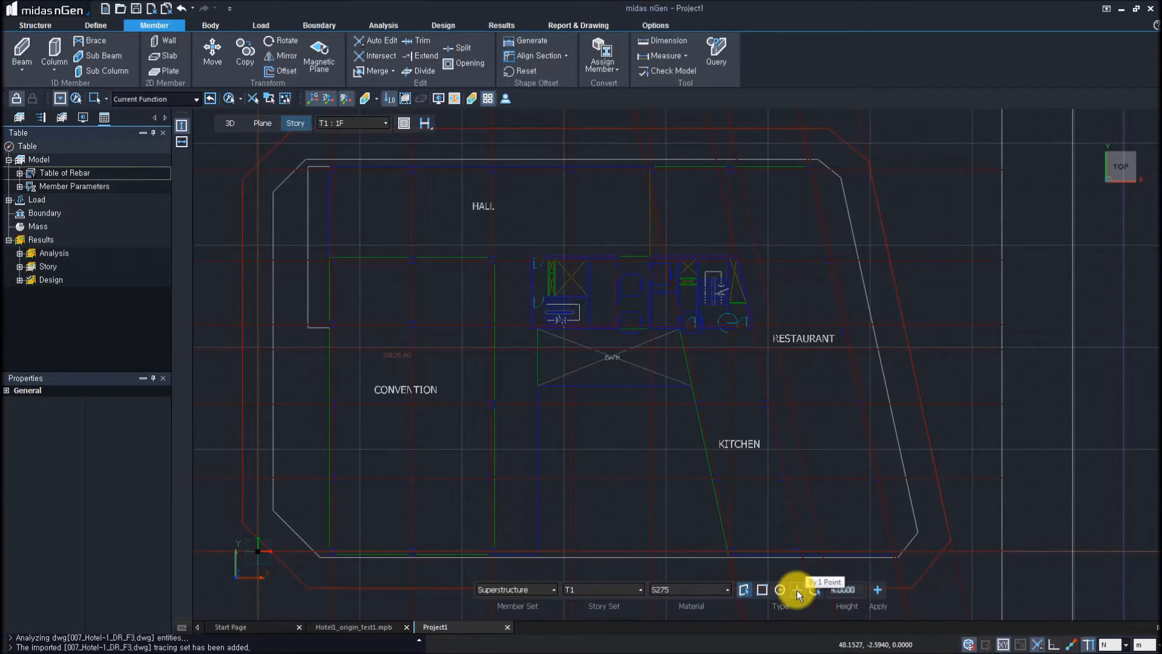
pyautogui.click(746, 590)
pyautogui.moveTo(293, 150); pyautogui.dragTo(955, 571)
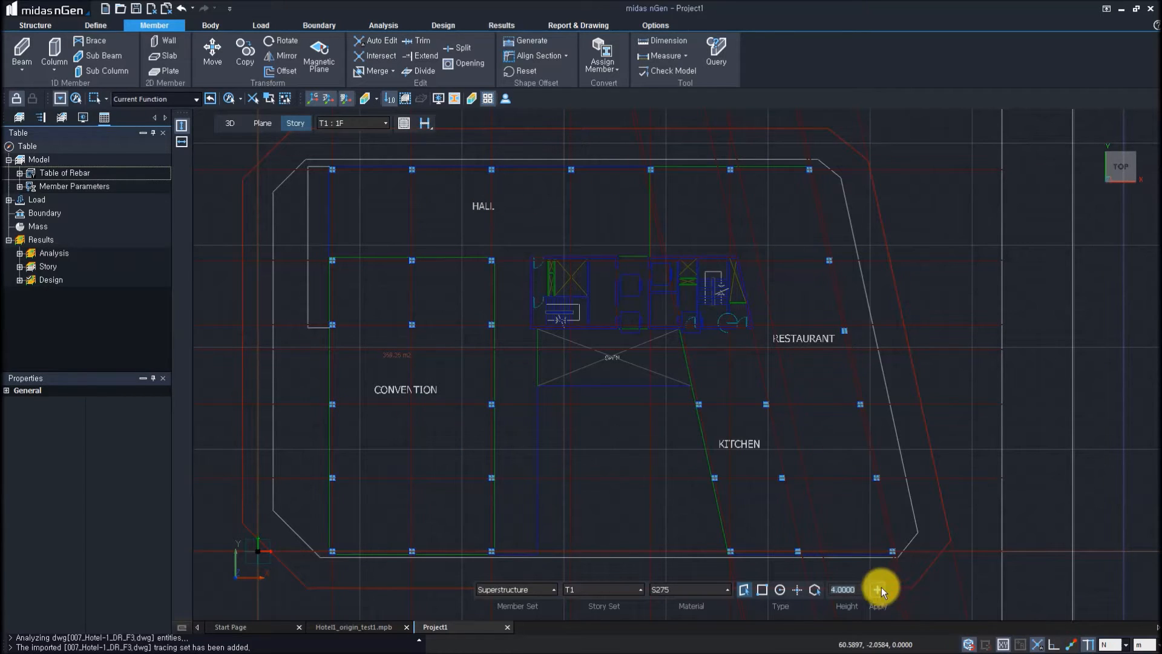
pyautogui.press('Return')
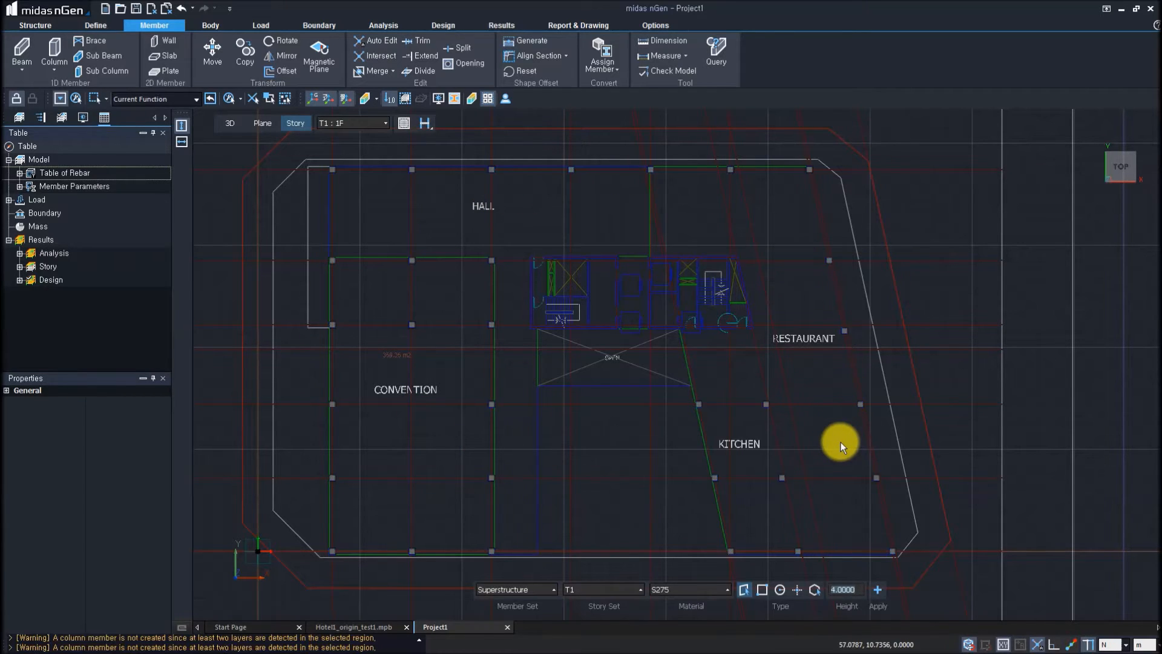
# - Inspect the first-floor columns in perspective around the convention, hall, restaurant and kitchen areas
pyautogui.moveTo(541, 416); pyautogui.dragTo(536, 384, button='middle')
pyautogui.scroll(3, 536, 384)
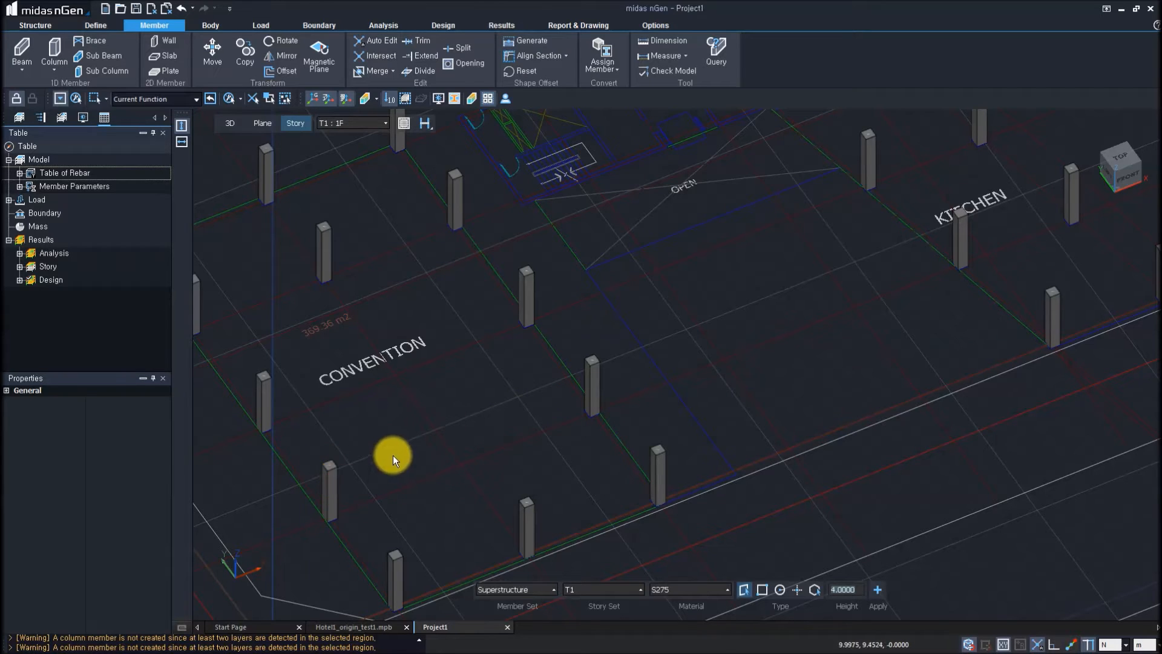
pyautogui.moveTo(837, 418); pyautogui.dragTo(971, 406, button='middle')
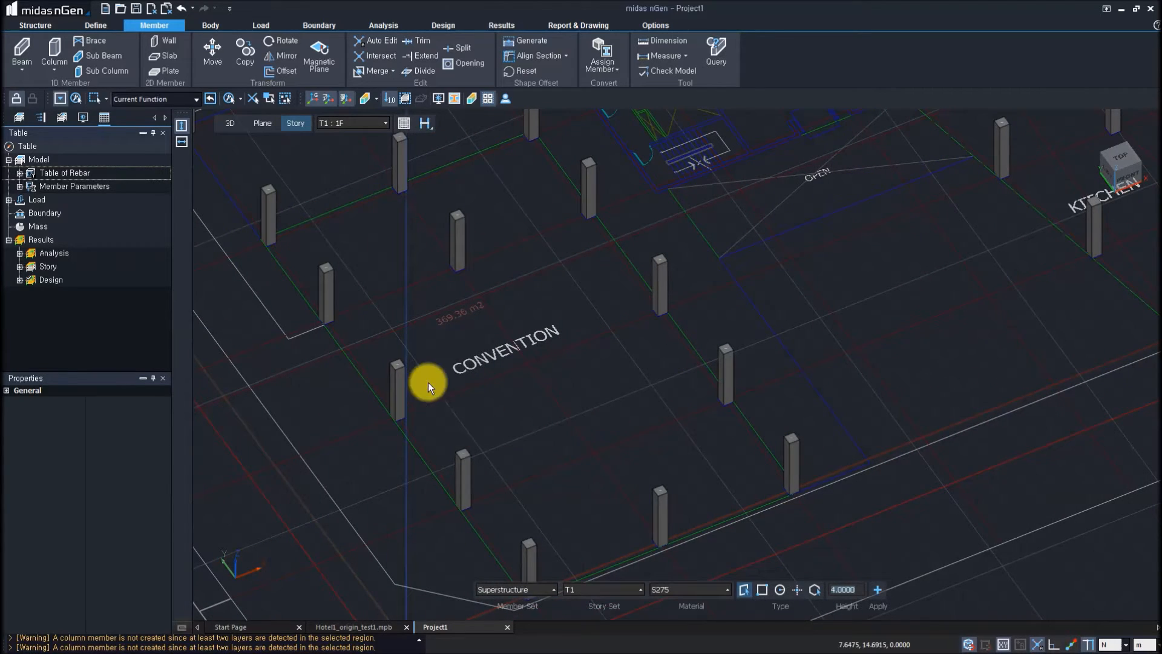
pyautogui.middleClick(340, 317)
pyautogui.moveTo(449, 405); pyautogui.dragTo(629, 396, button='middle')
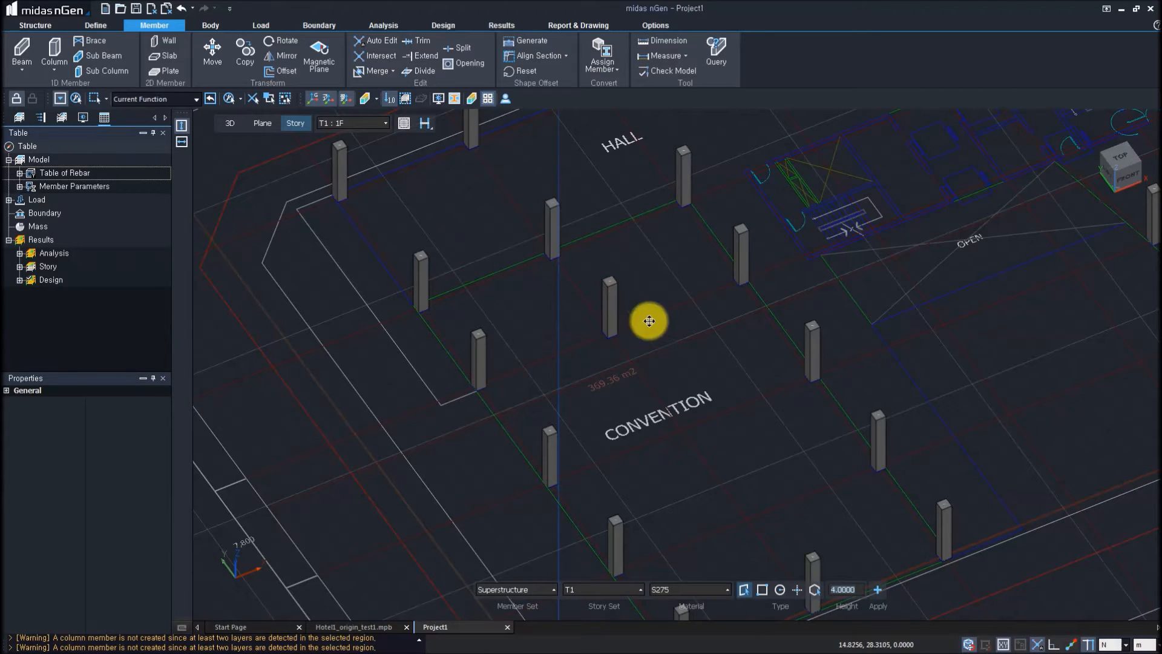
pyautogui.moveTo(563, 448); pyautogui.dragTo(857, 390, button='middle')
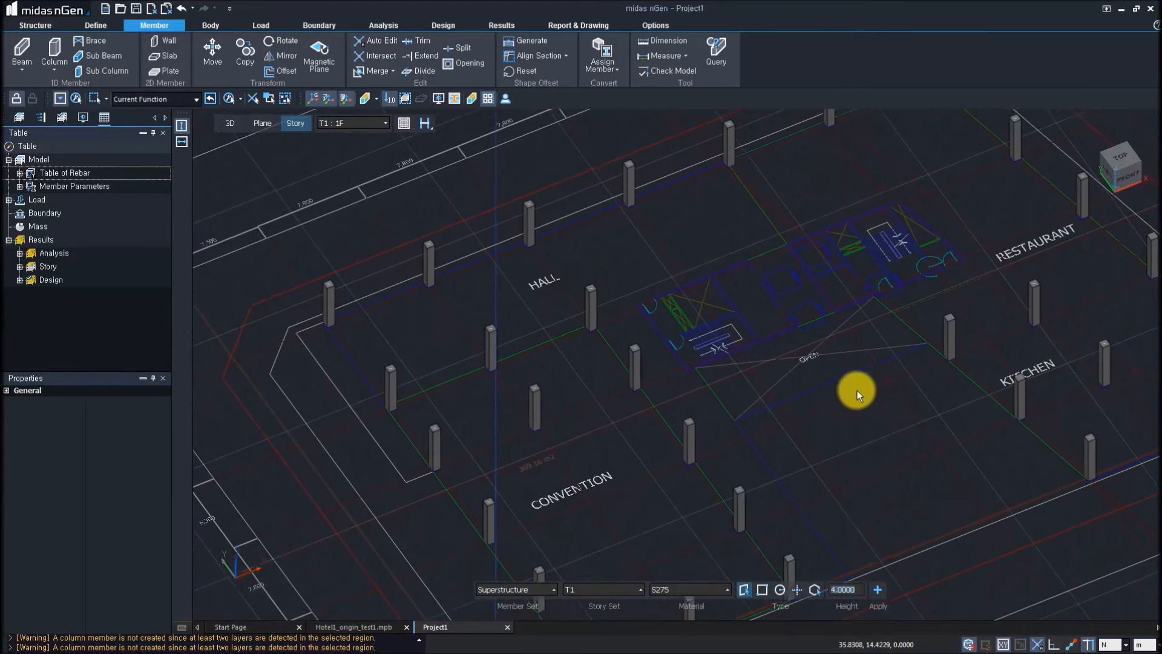
# - Create 4 m high C30/37 Wall(Membrane) members on 1F from the core's wall outlines, selecting the whole stair and elevator core as the region
pyautogui.rightClick(538, 259)
pyautogui.click(532, 213)
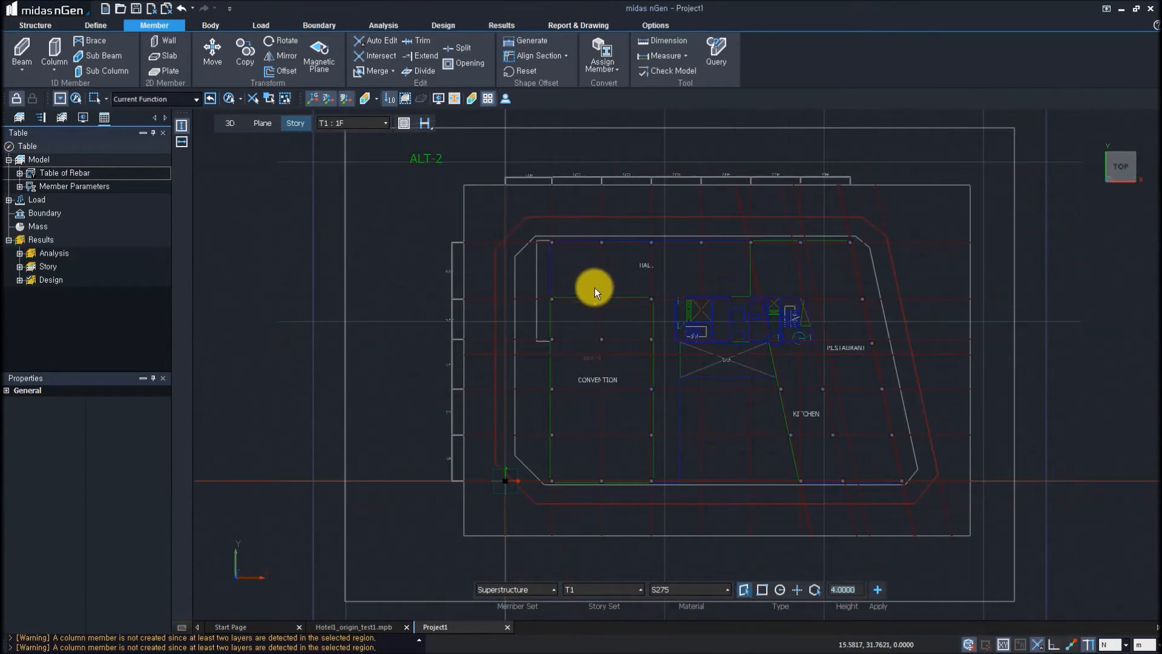
pyautogui.scroll(5, 572, 383)
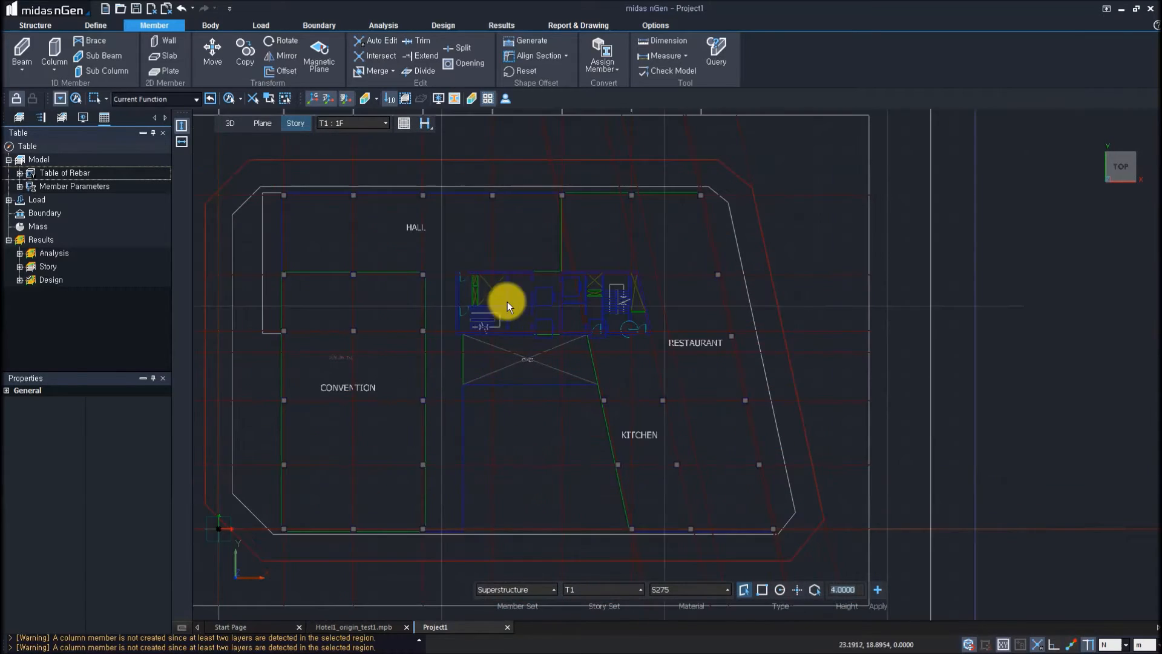
pyautogui.click(169, 44)
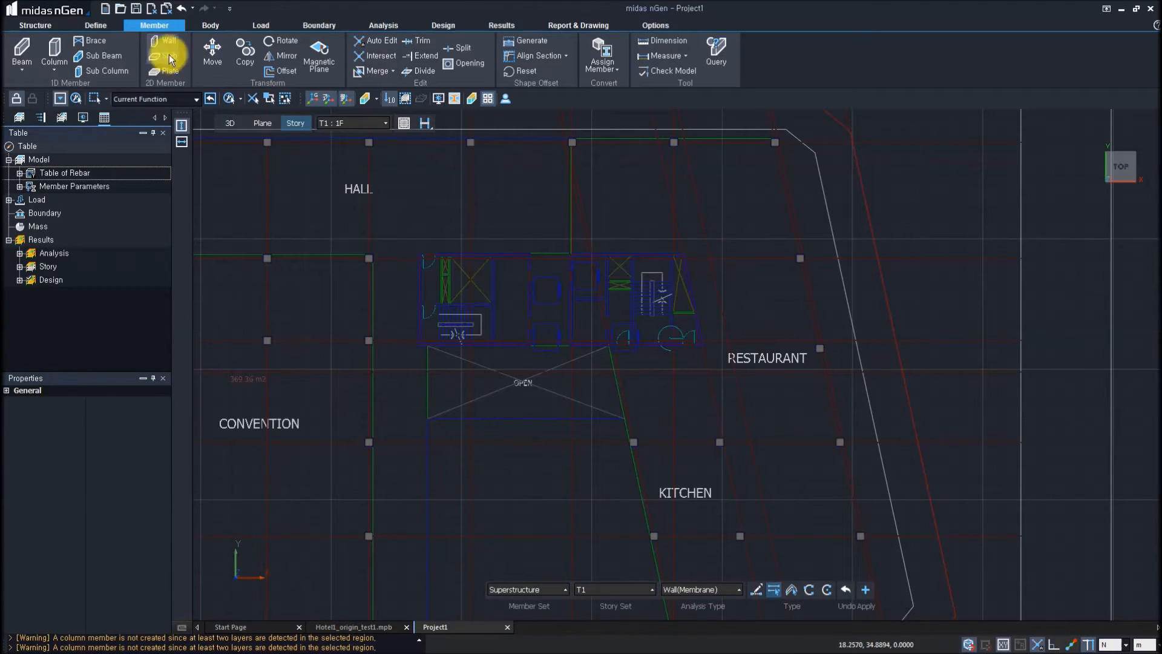
pyautogui.click(755, 589)
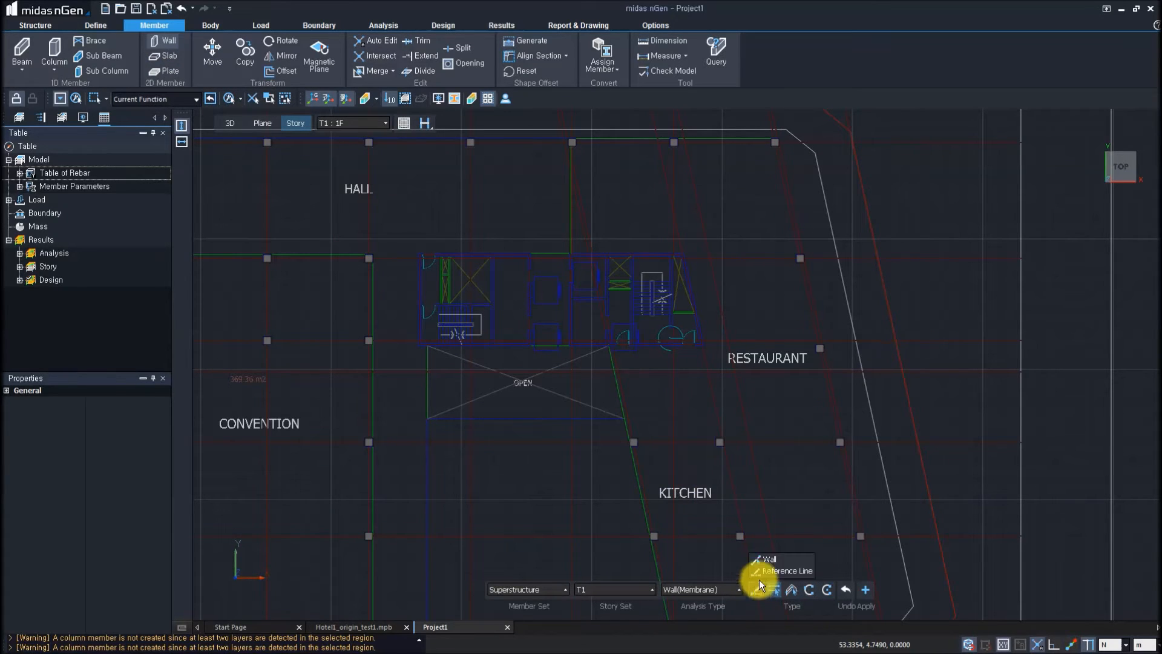
pyautogui.click(771, 562)
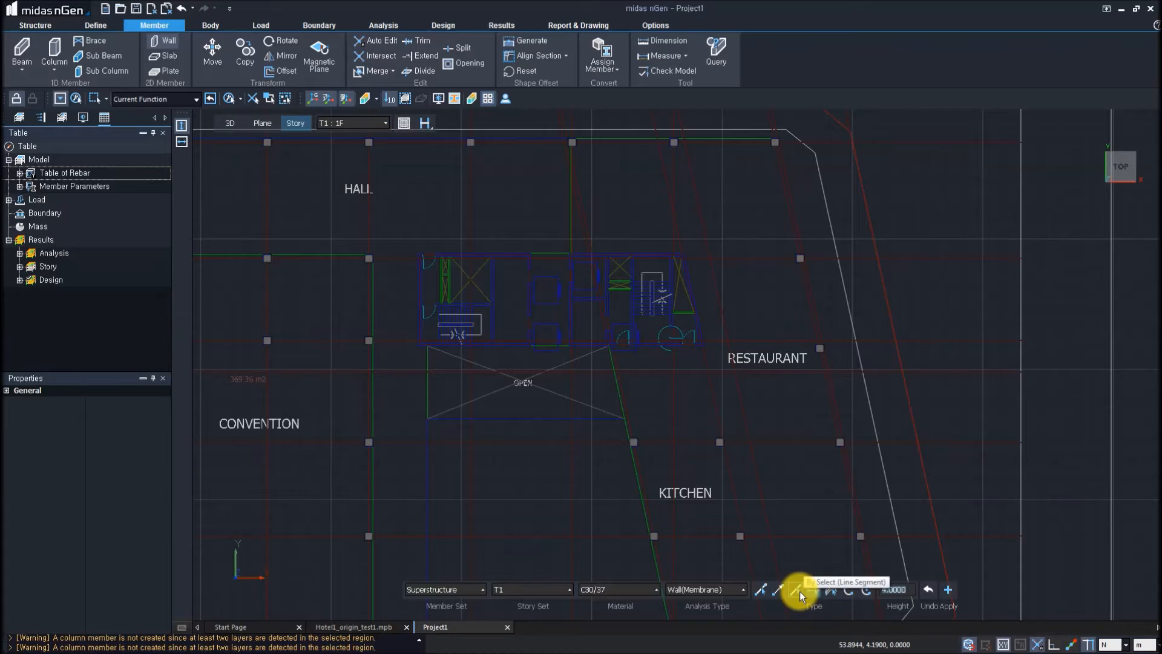
pyautogui.click(830, 590)
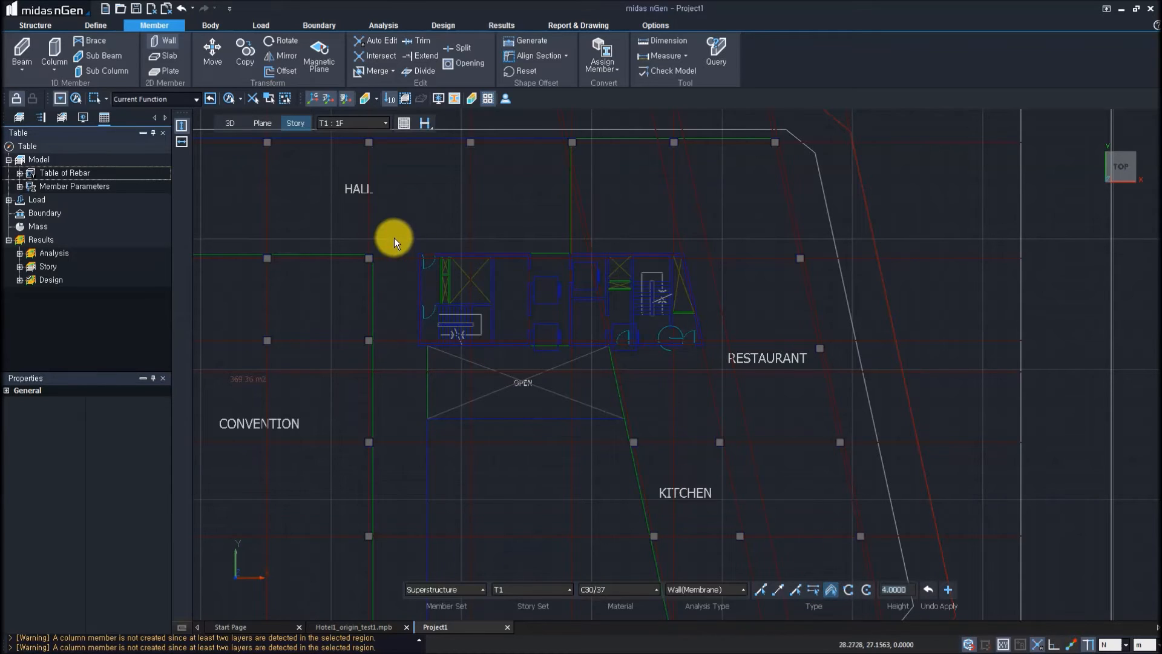
pyautogui.moveTo(400, 238); pyautogui.dragTo(724, 371)
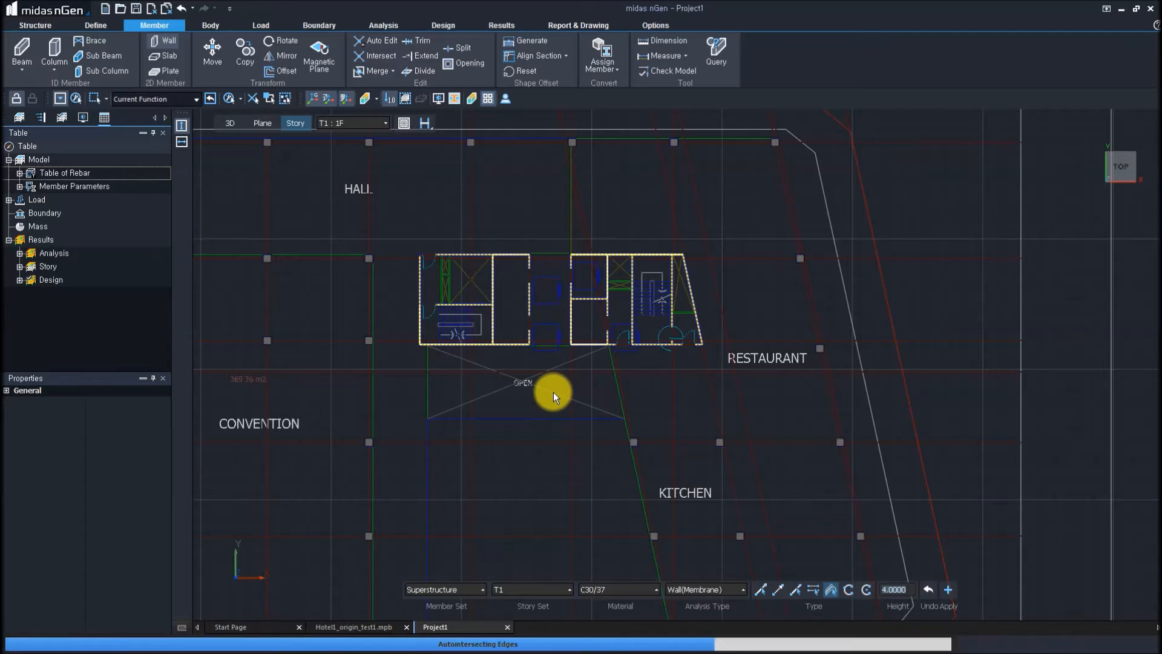
pyautogui.press('Return')
# - Inspect the core walls in perspective together with the surrounding first-floor columns
pyautogui.moveTo(538, 361); pyautogui.dragTo(608, 376, button='middle')
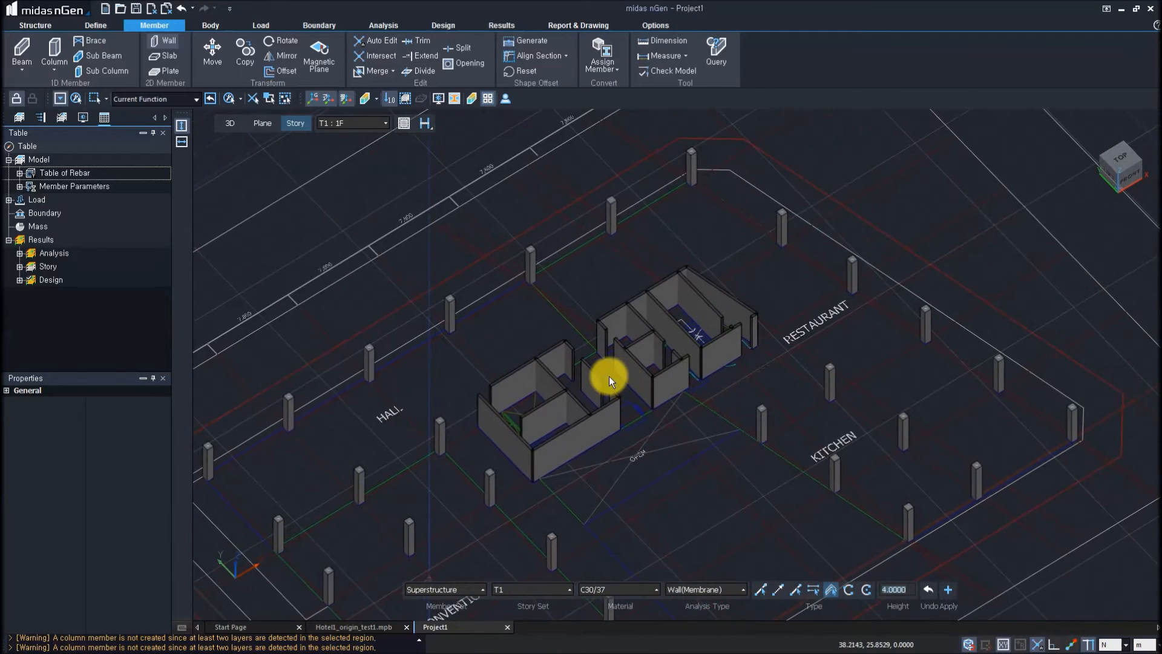
pyautogui.scroll(2, 622, 368)
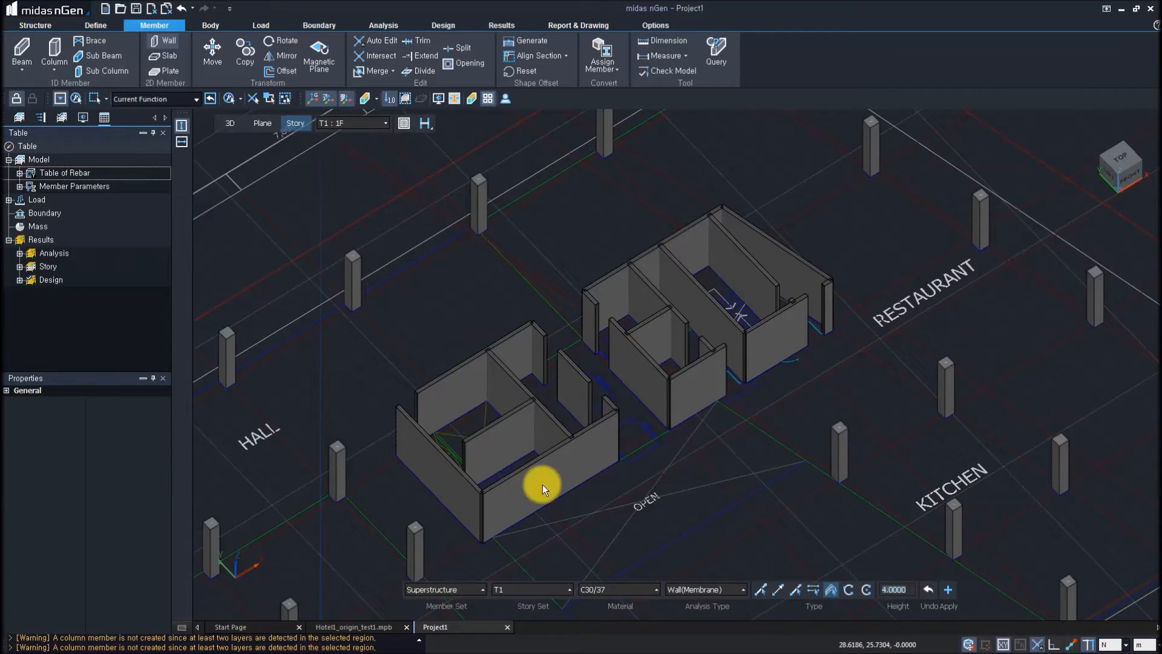
pyautogui.rightClick(386, 354)
pyautogui.moveTo(482, 369); pyautogui.dragTo(614, 358, button='middle')
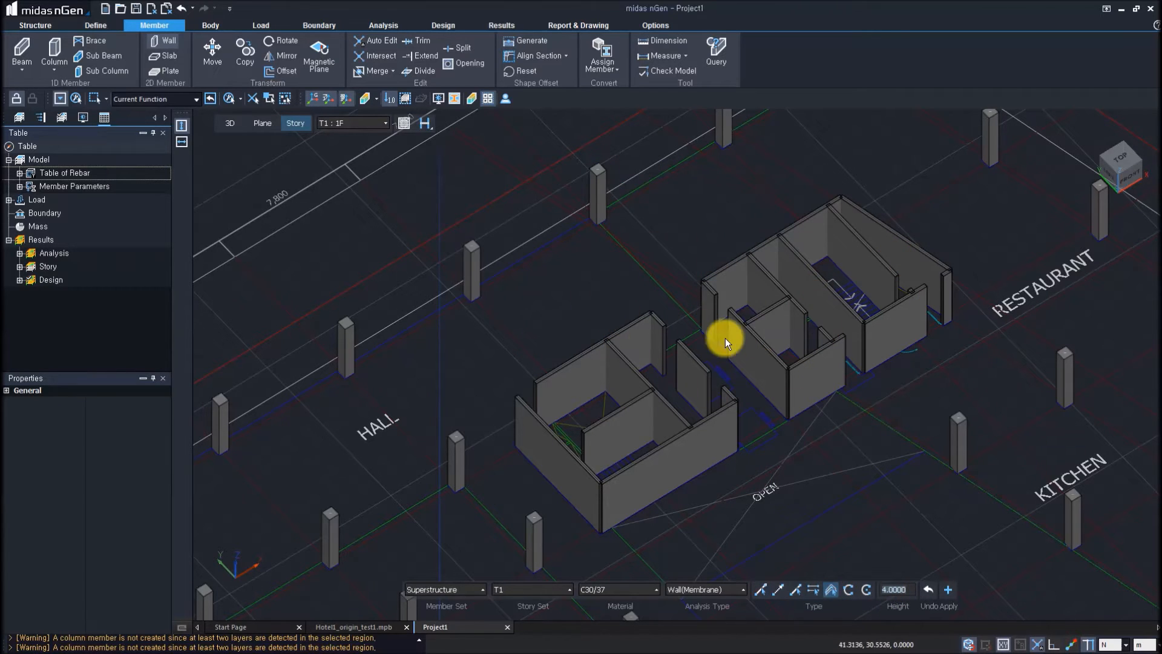
pyautogui.scroll(-1, 708, 296)
pyautogui.scroll(-3, 708, 295)
pyautogui.moveTo(705, 293); pyautogui.dragTo(695, 206, button='middle')
pyautogui.scroll(-1, 857, 373)
pyautogui.moveTo(858, 376); pyautogui.dragTo(843, 401, button='middle')
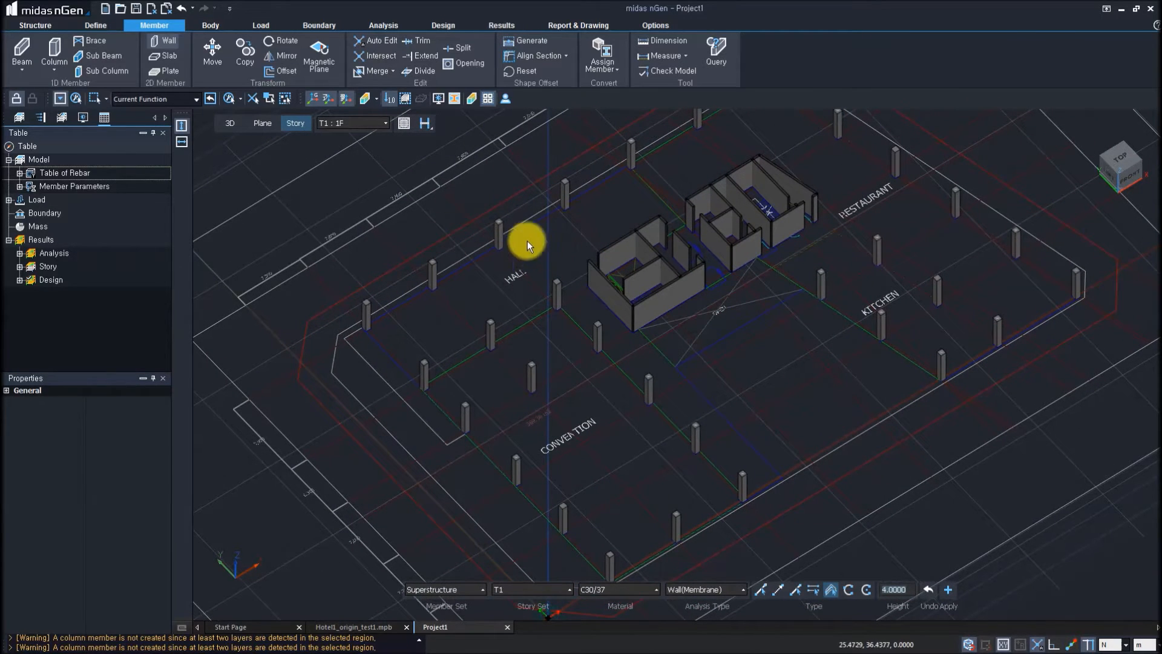
pyautogui.moveTo(724, 307); pyautogui.dragTo(597, 386, button='middle')
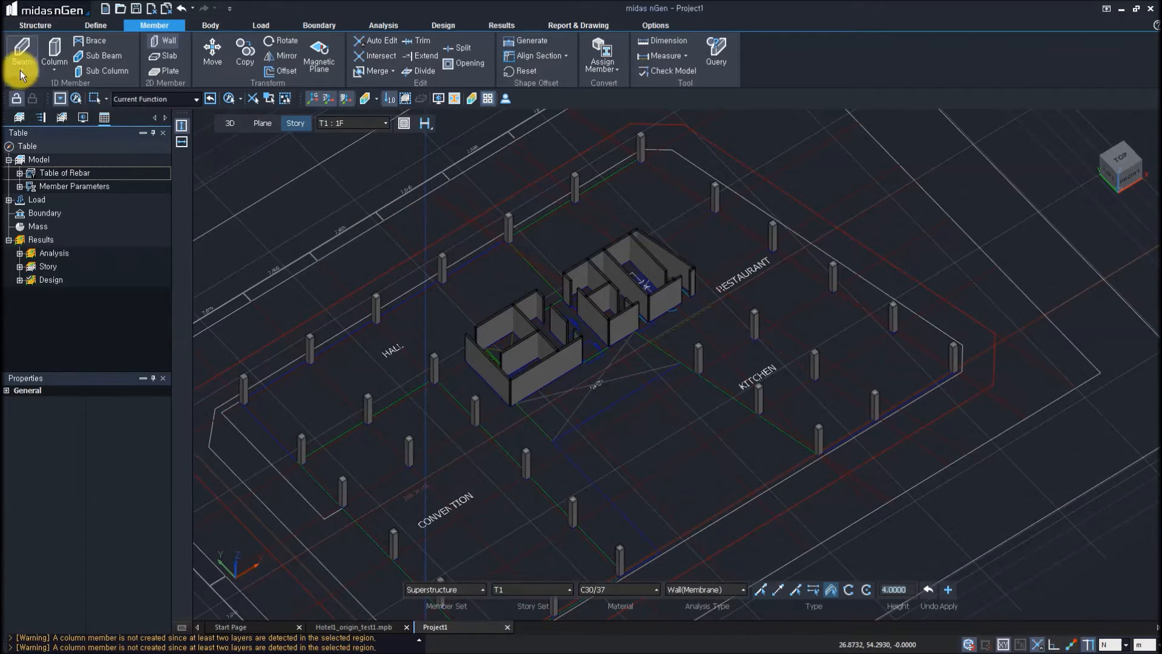
# - Switch to the story view of T1 : 2F and frame the floor plan around the column grid
pyautogui.click(364, 124)
pyautogui.click(358, 147)
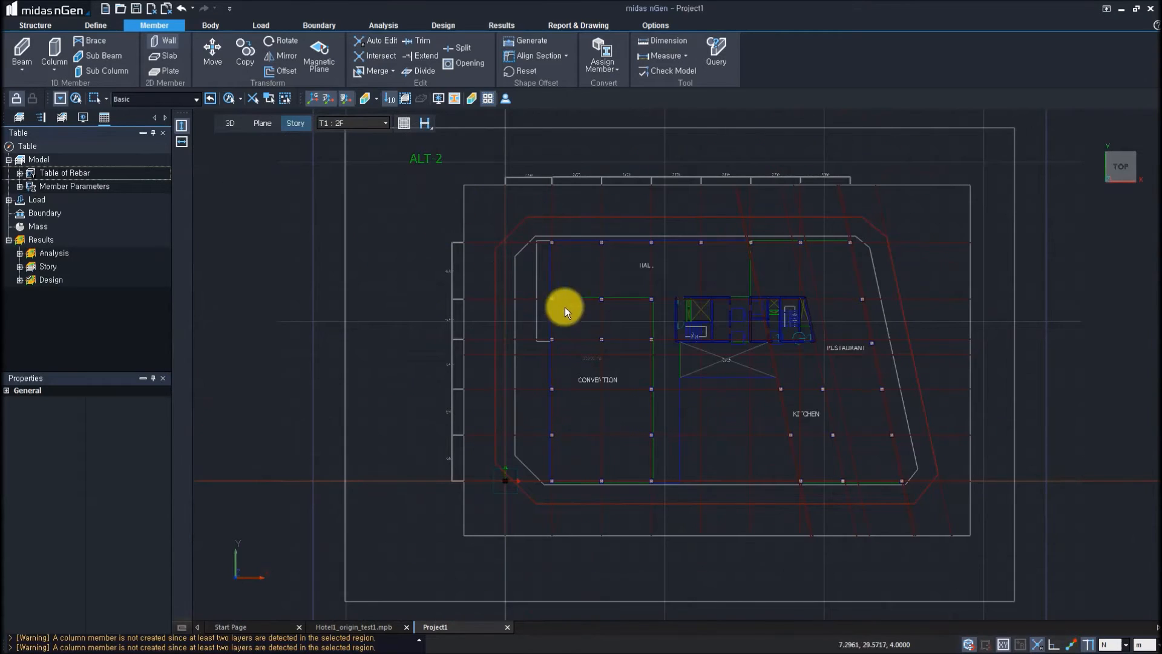
pyautogui.scroll(2, 550, 377)
pyautogui.scroll(1, 685, 405)
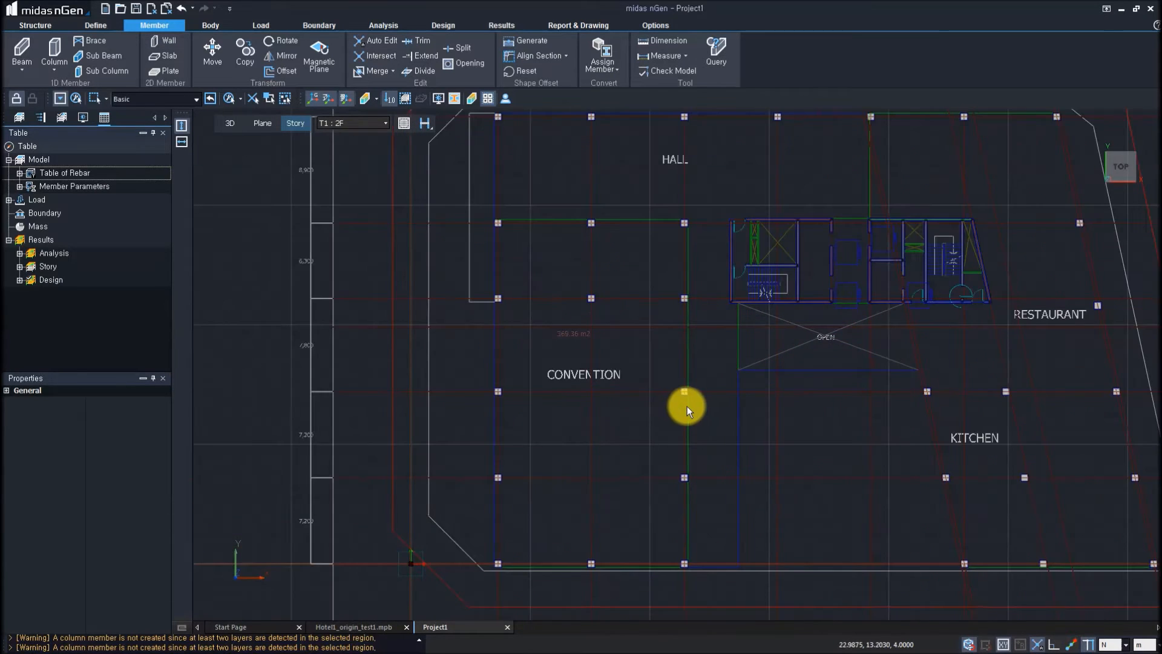
pyautogui.moveTo(688, 405); pyautogui.dragTo(578, 441, button='middle')
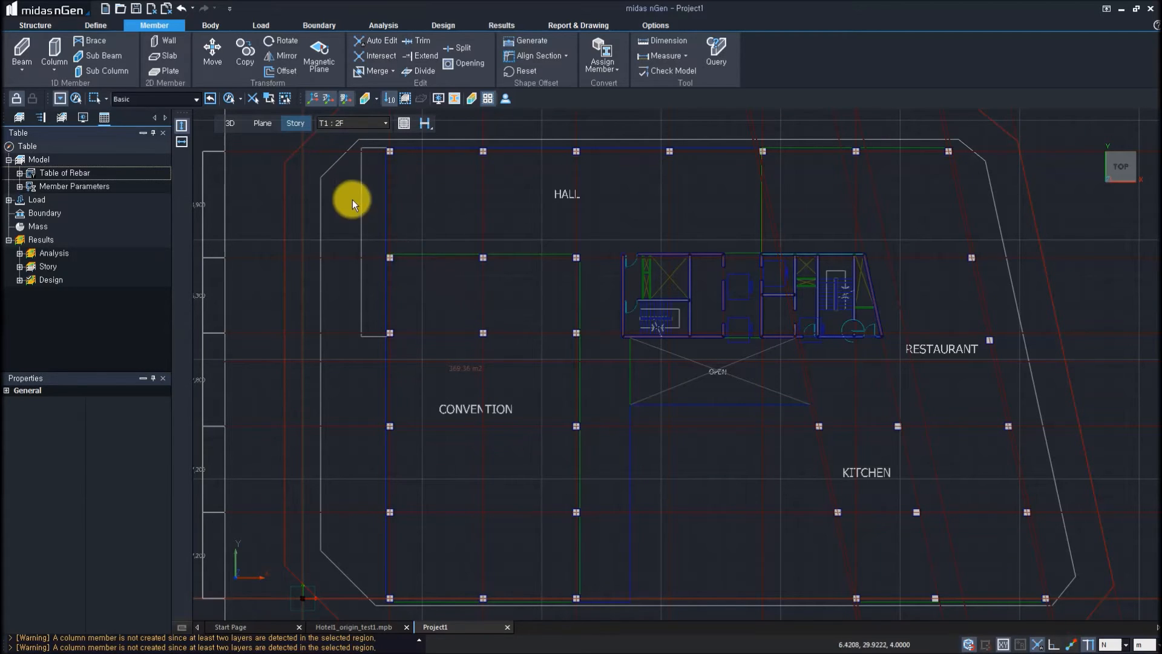
pyautogui.scroll(-3, 609, 351)
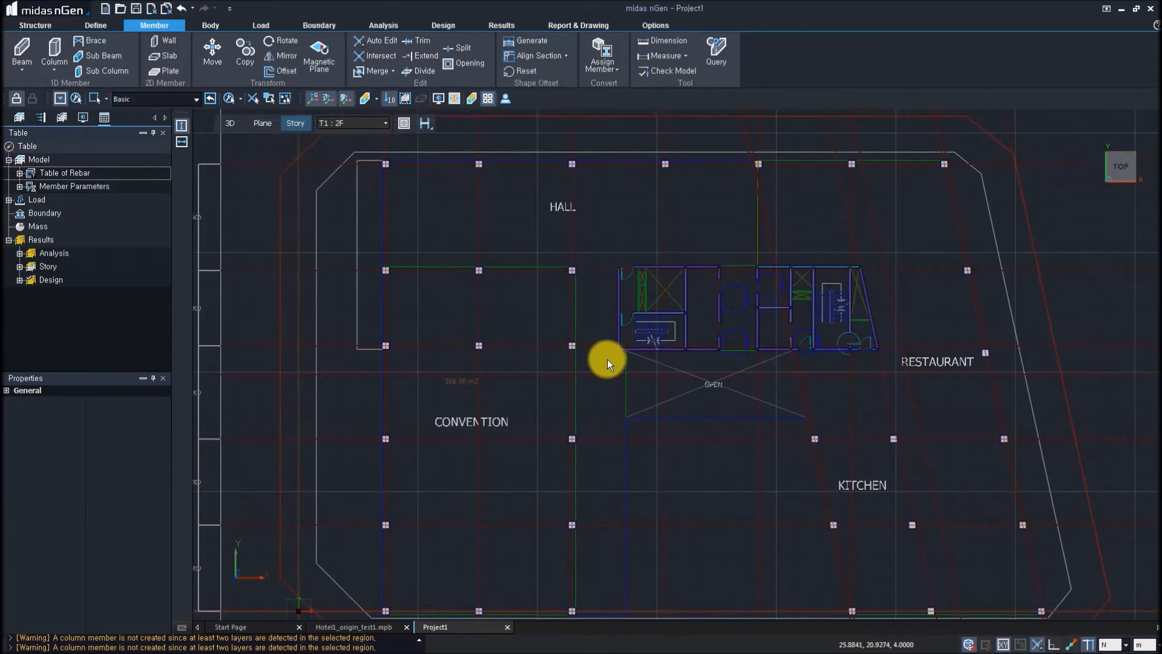
# - Create SB 400x600 Superstructure beams on 2F along the grid lines of the convention and hall bays and the building's upper edge
pyautogui.click(28, 74)
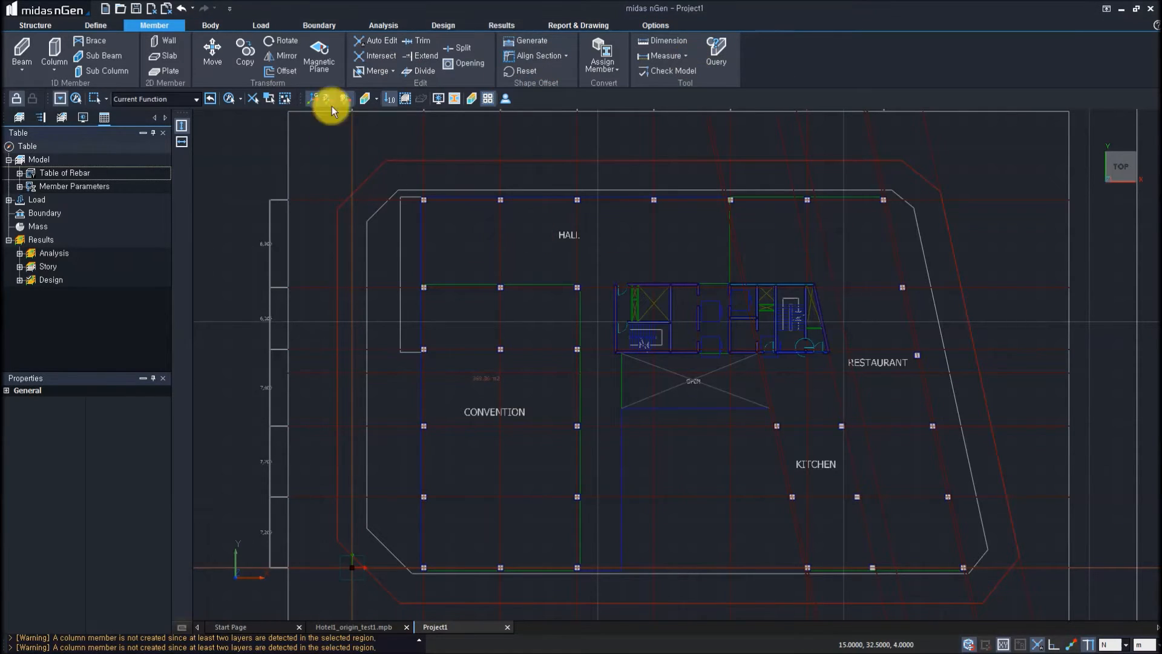
pyautogui.click(50, 53)
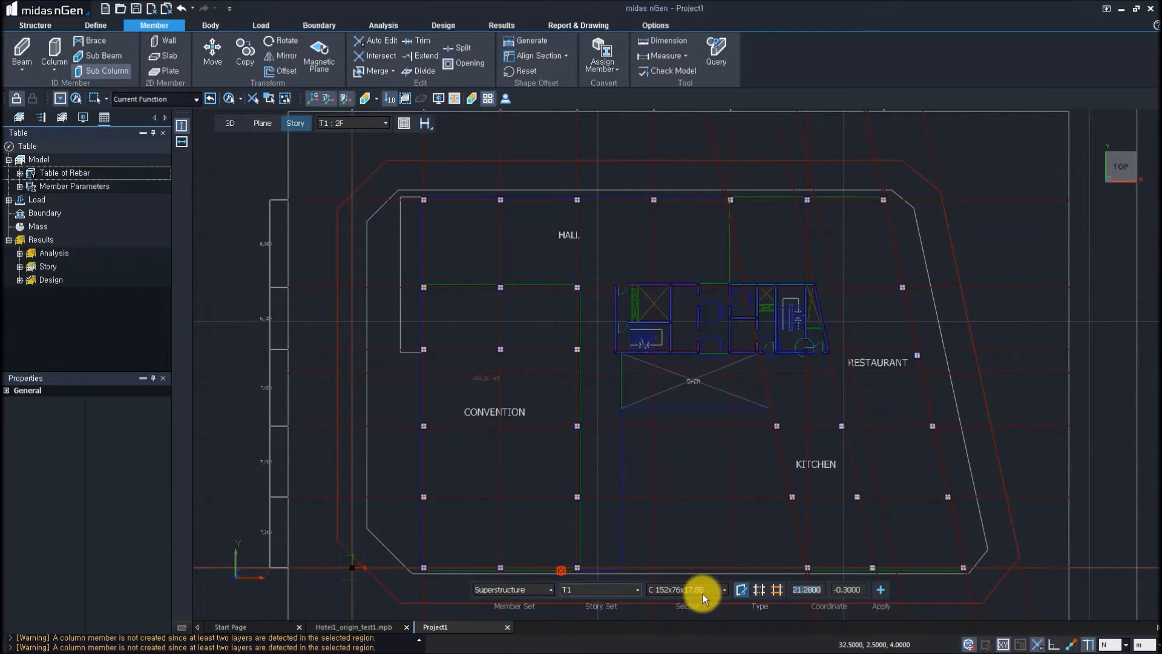
pyautogui.click(761, 590)
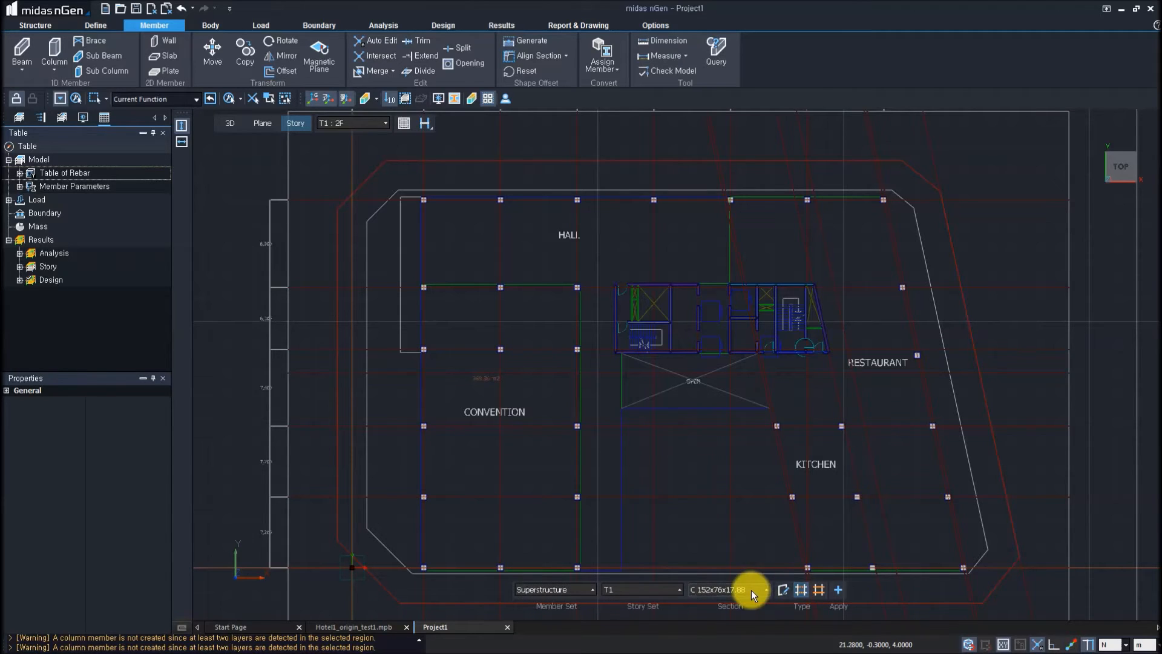
pyautogui.click(751, 590)
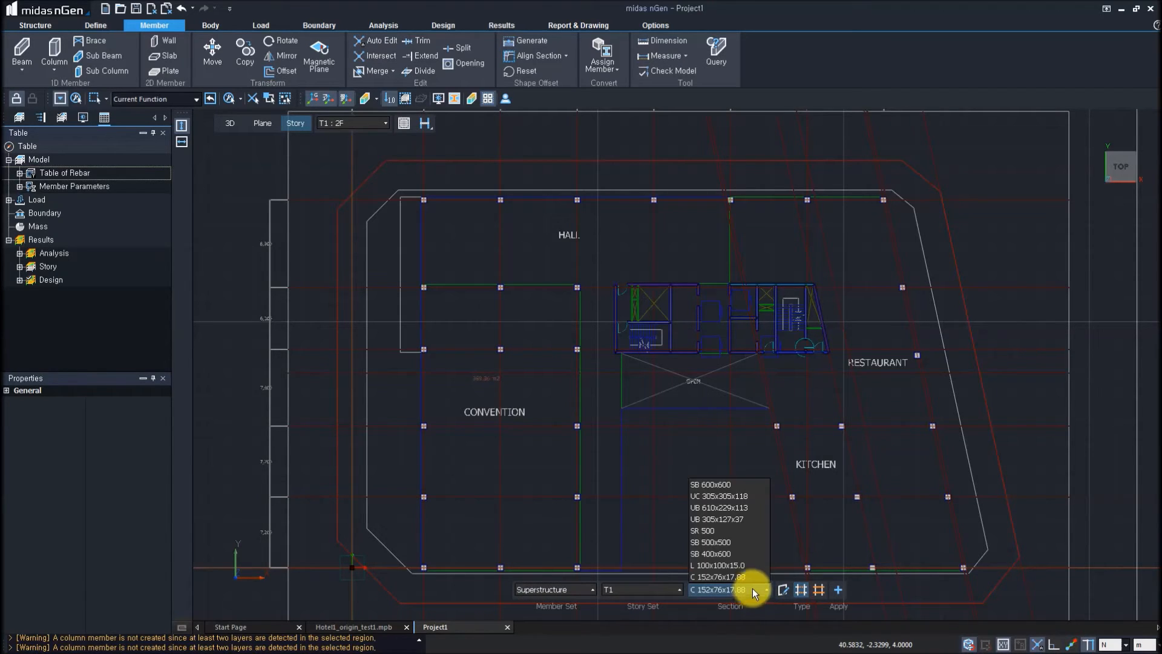
pyautogui.click(724, 554)
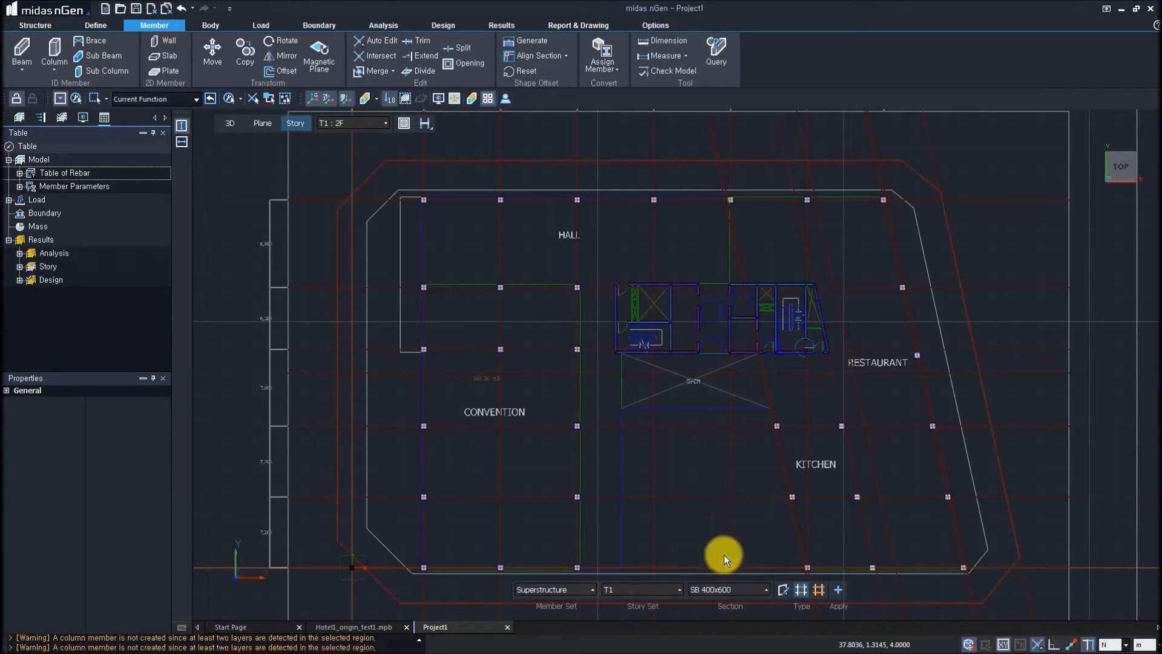
pyautogui.moveTo(415, 192); pyautogui.dragTo(605, 583)
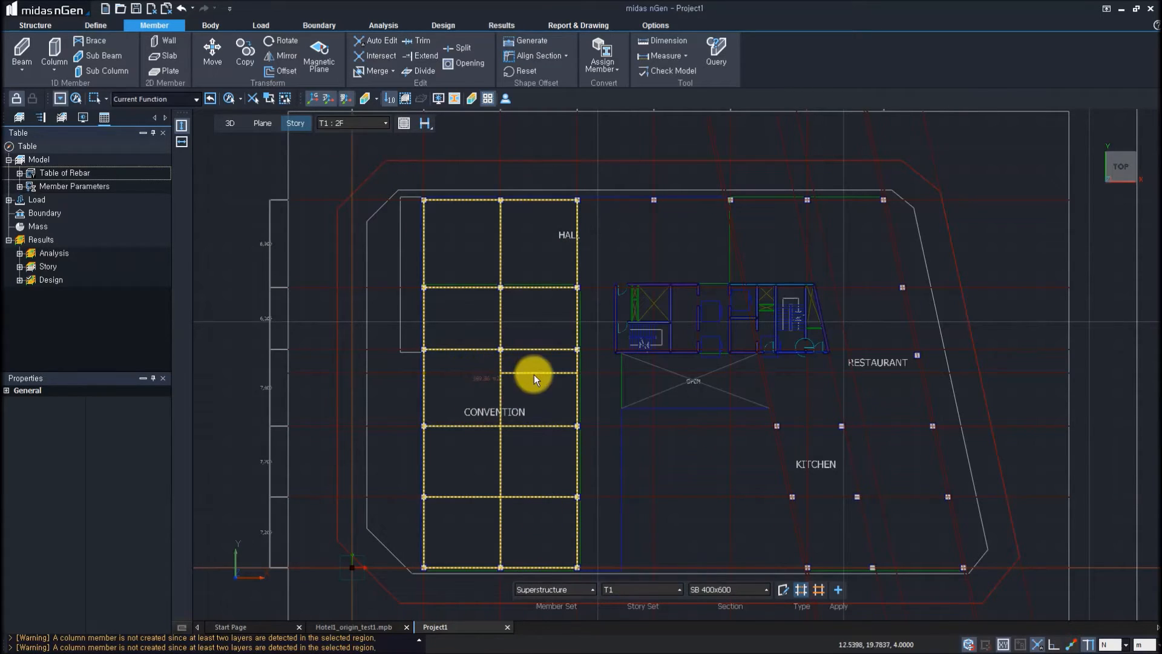
pyautogui.moveTo(564, 192); pyautogui.dragTo(921, 216)
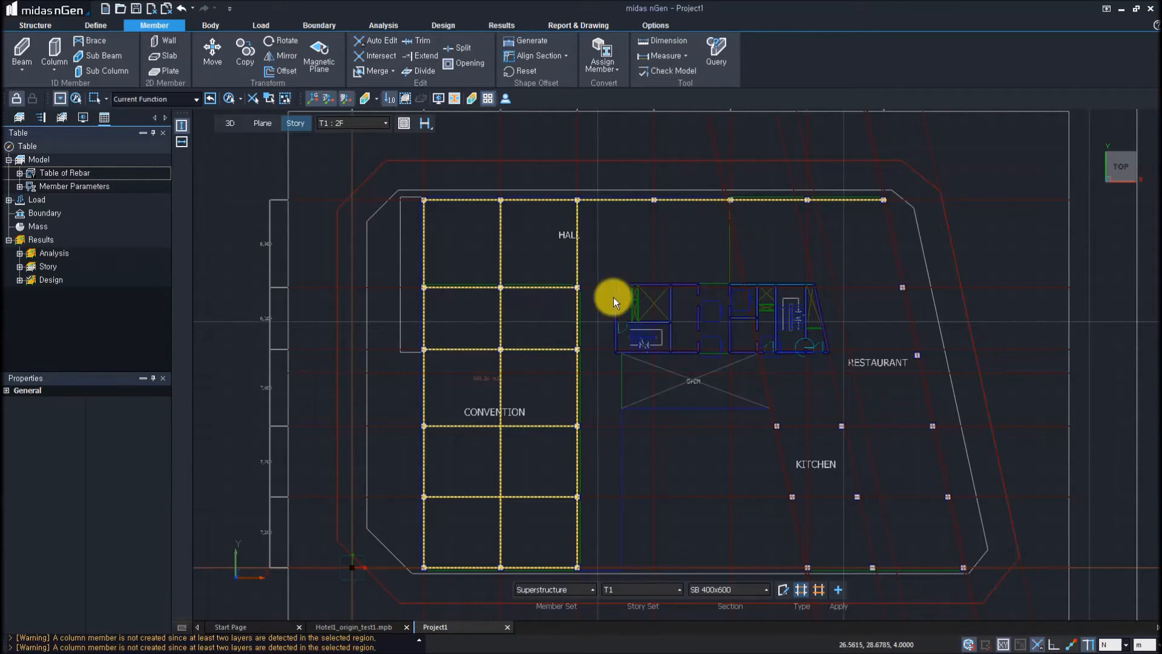
pyautogui.press('Return')
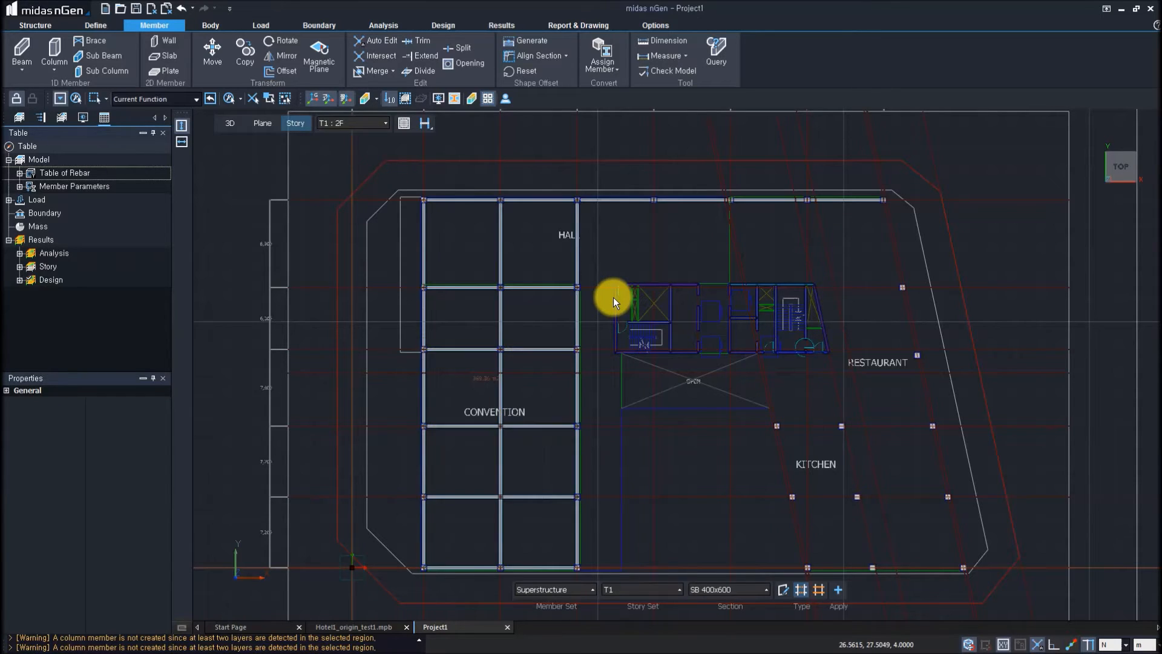
# - Inspect the second-floor beams in perspective, including their connections to the columns in the convention and hall areas
pyautogui.moveTo(555, 454); pyautogui.dragTo(628, 368, button='middle')
pyautogui.scroll(5, 495, 458)
pyautogui.scroll(2, 497, 532)
pyautogui.moveTo(329, 424); pyautogui.dragTo(469, 467, button='middle')
pyautogui.scroll(2, 462, 437)
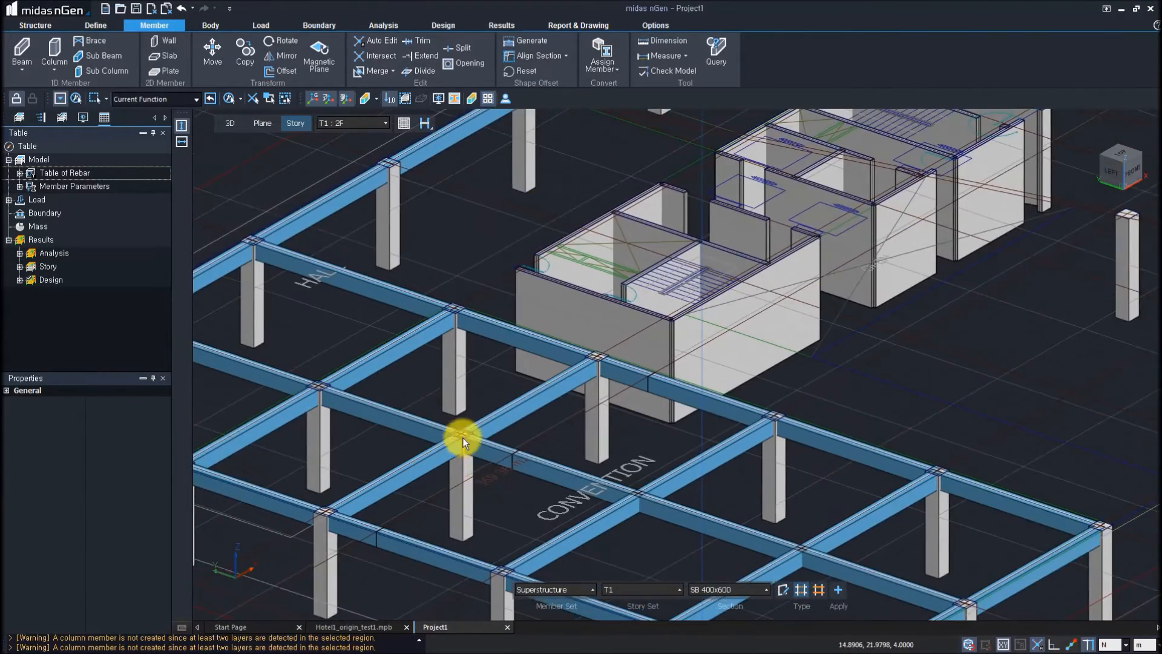
pyautogui.scroll(-5, 462, 436)
pyautogui.moveTo(470, 422); pyautogui.dragTo(397, 416, button='middle')
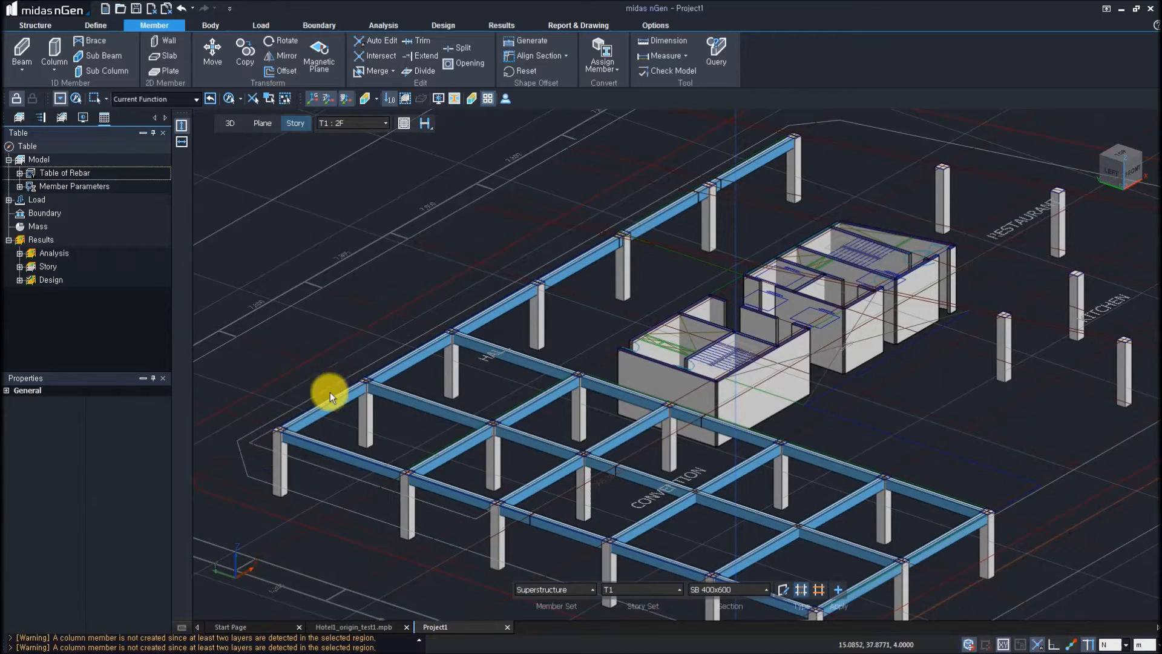
pyautogui.scroll(-1, 489, 394)
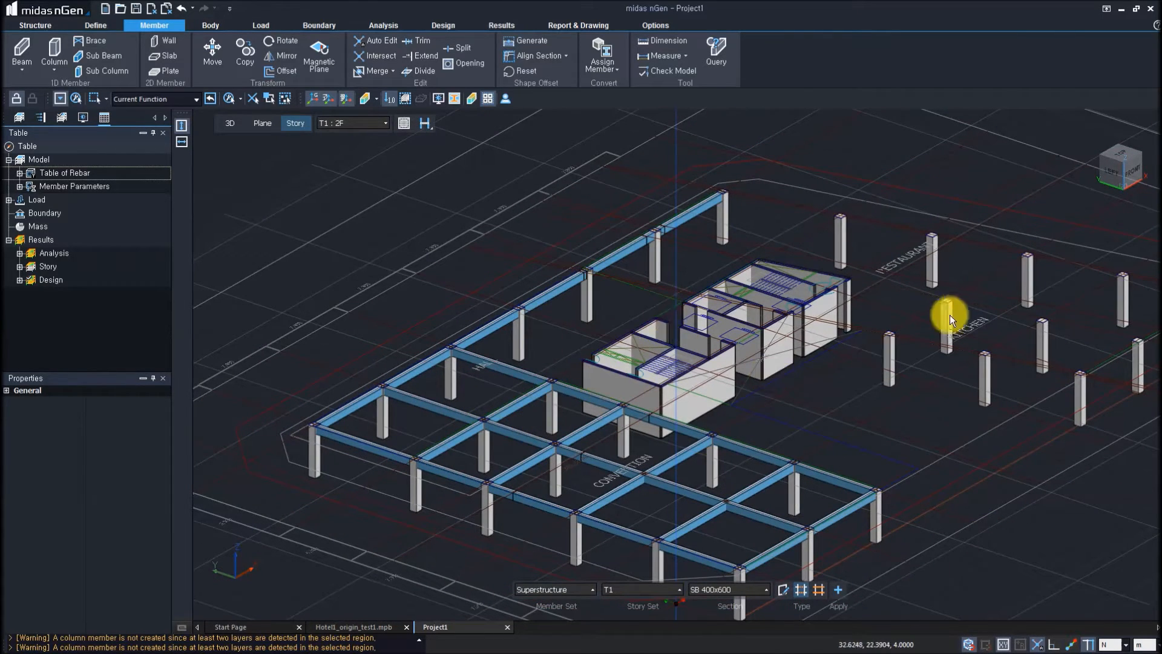
# - Draw an SB 400x600 beam on 2F from the convention grid's upper-right column to the upper end of the core's left wall
pyautogui.click(1124, 153)
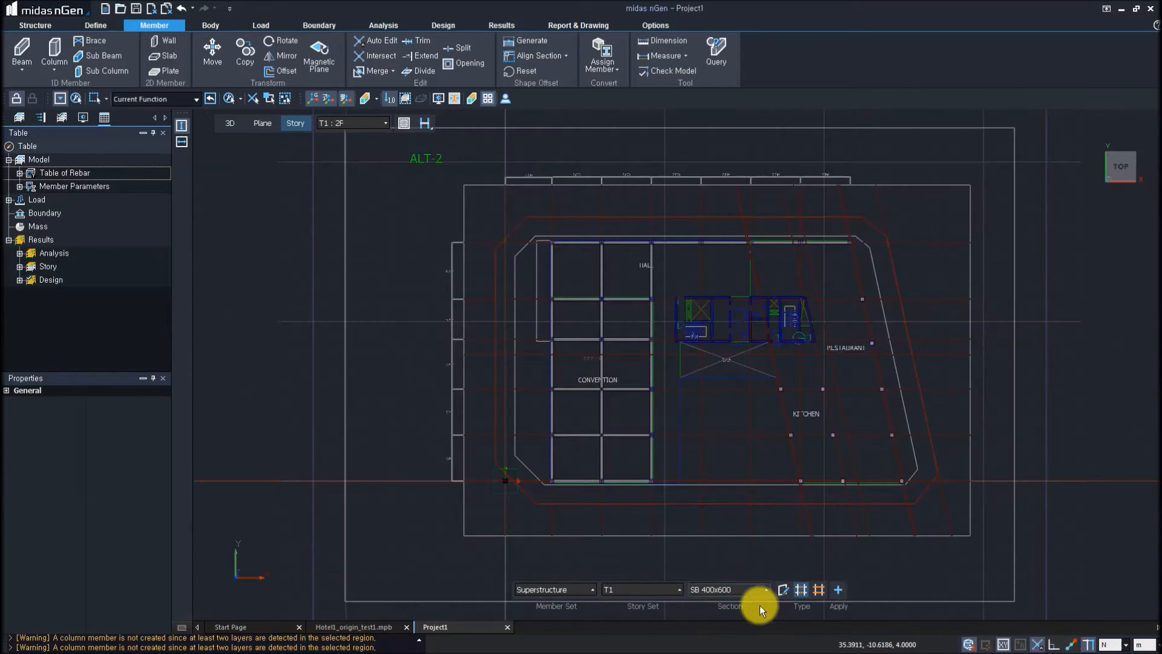
pyautogui.click(784, 591)
pyautogui.scroll(5, 642, 296)
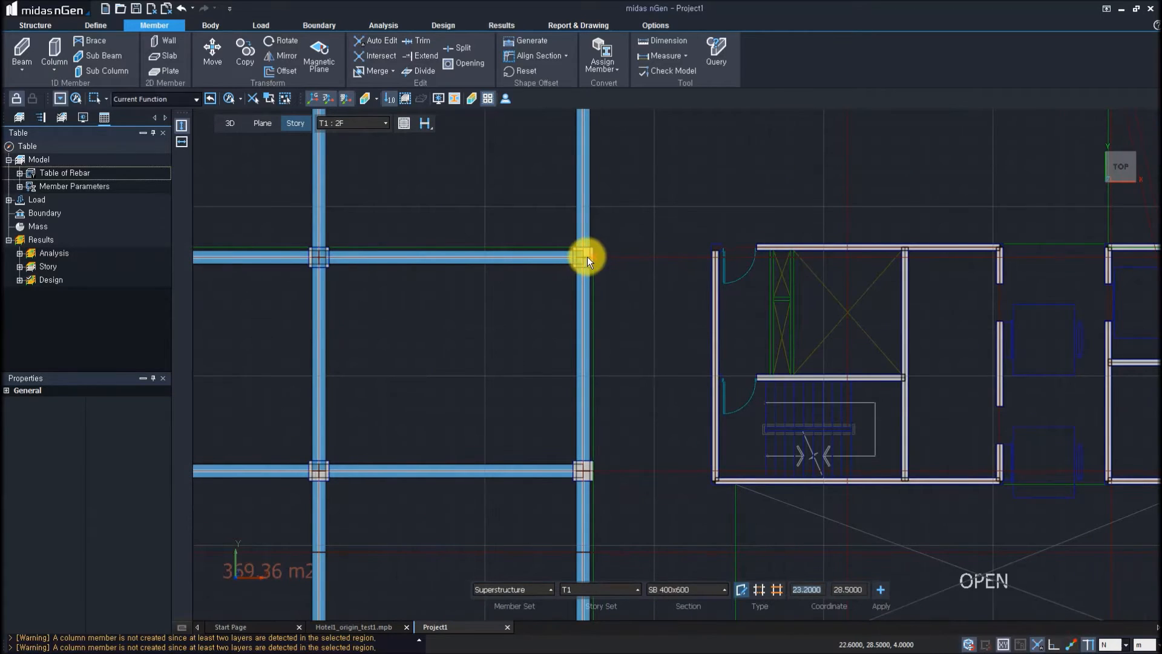
pyautogui.click(582, 256)
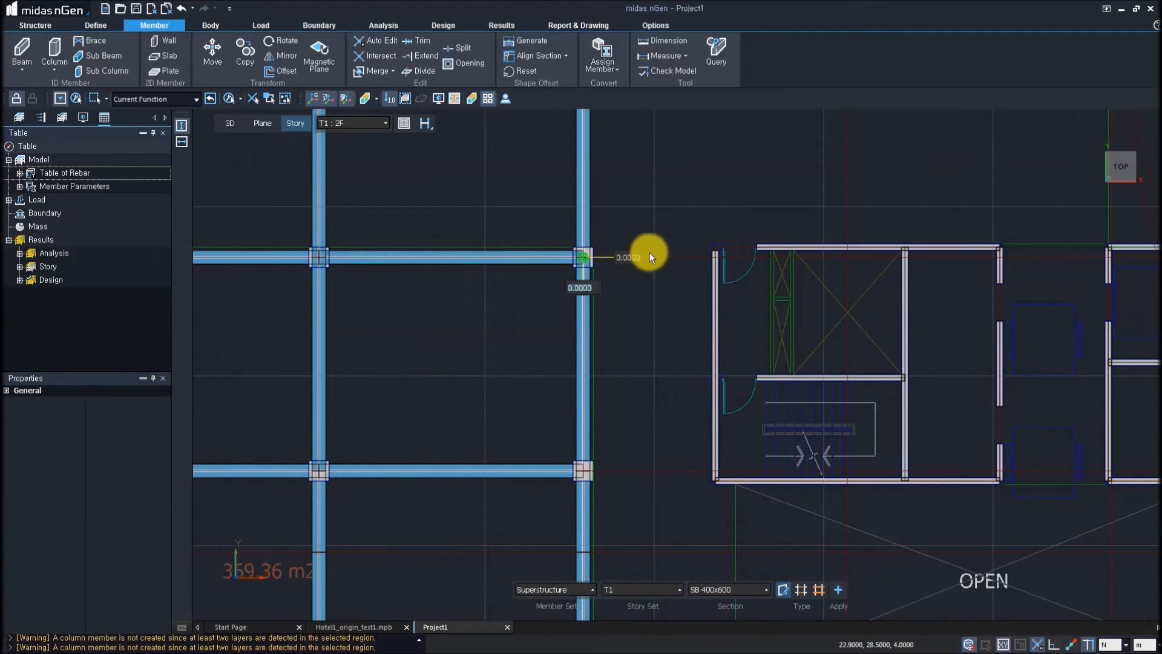
pyautogui.click(714, 256)
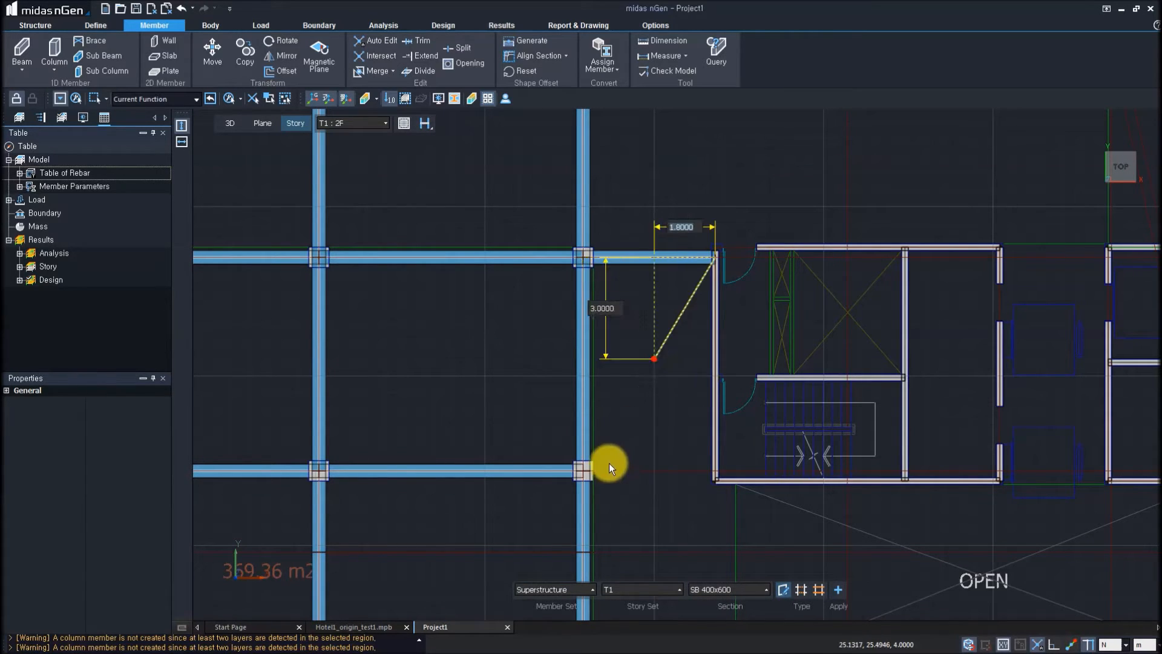
pyautogui.press('Escape')
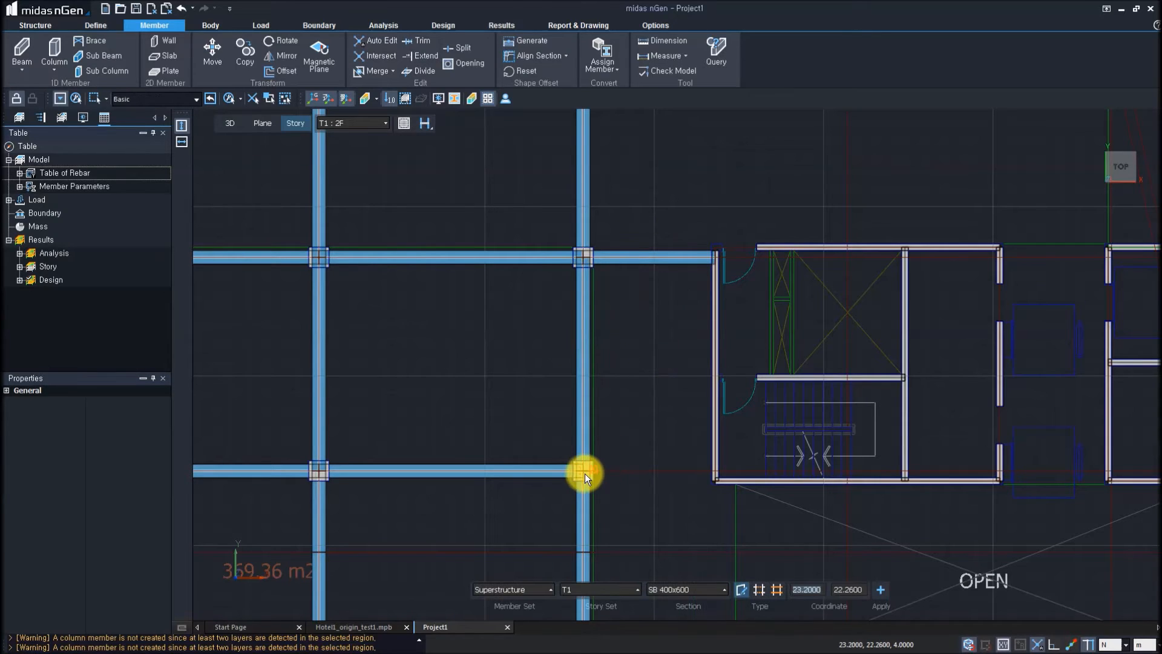
# - Draw a parallel SB 400x600 beam about 4 m long from the next column below to the lower end of the core's left wall
pyautogui.click(585, 473)
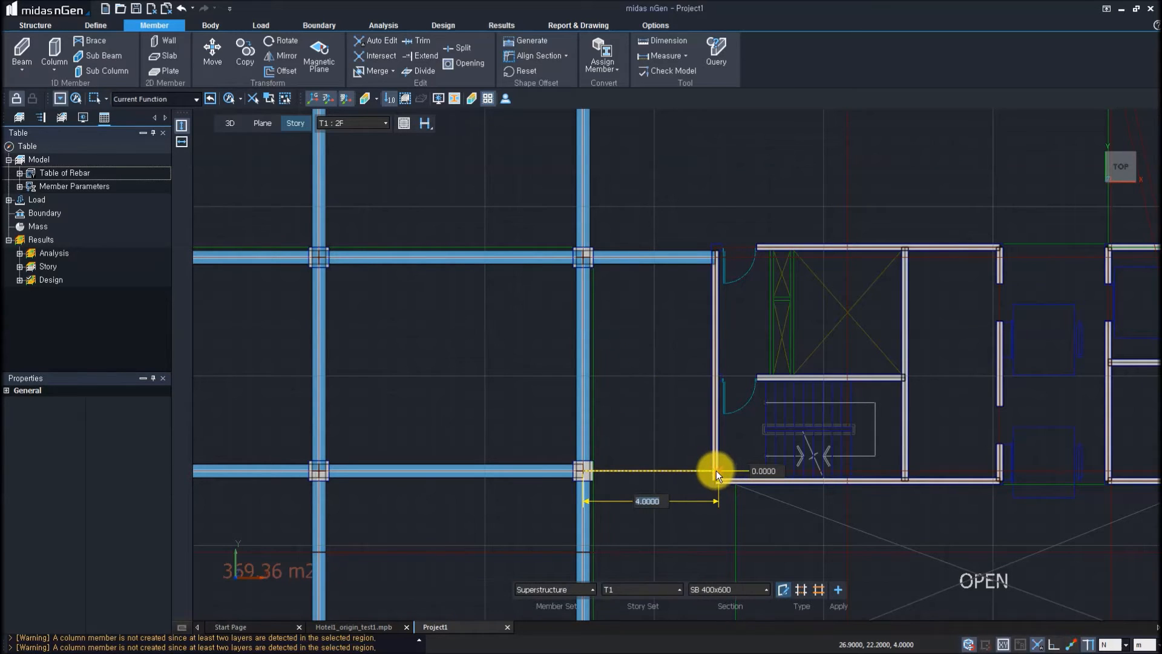
pyautogui.click(716, 470)
pyautogui.press('Escape')
pyautogui.press('Escape')
# - Inspect the two beams linking the convention grid to the core wall and the surrounding 2F framing in perspective
pyautogui.moveTo(657, 514); pyautogui.dragTo(695, 452, button='middle')
pyautogui.moveTo(589, 481); pyautogui.dragTo(750, 451, button='middle')
pyautogui.scroll(-3, 689, 428)
pyautogui.moveTo(749, 385); pyautogui.dragTo(804, 397, button='middle')
pyautogui.moveTo(735, 431); pyautogui.dragTo(706, 303, button='middle')
pyautogui.scroll(-4, 705, 303)
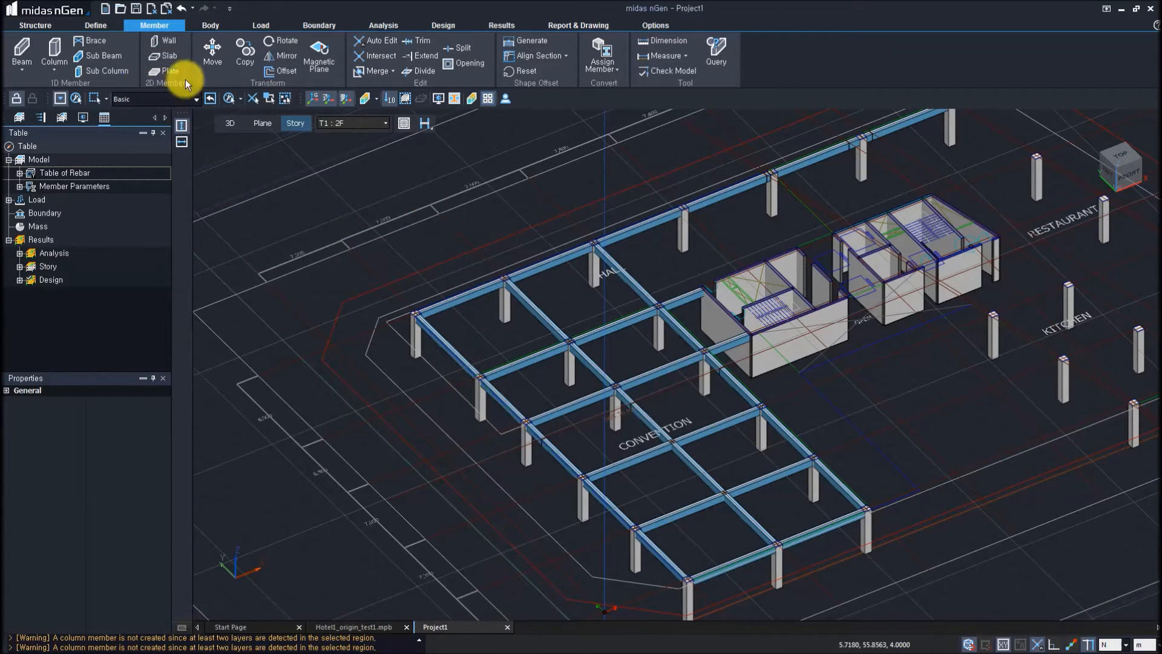
# - Generate T150 Slab(Membrane) Superstructure slabs on 2F from the selected beams enclosing all bays of the convention grid
pyautogui.click(170, 57)
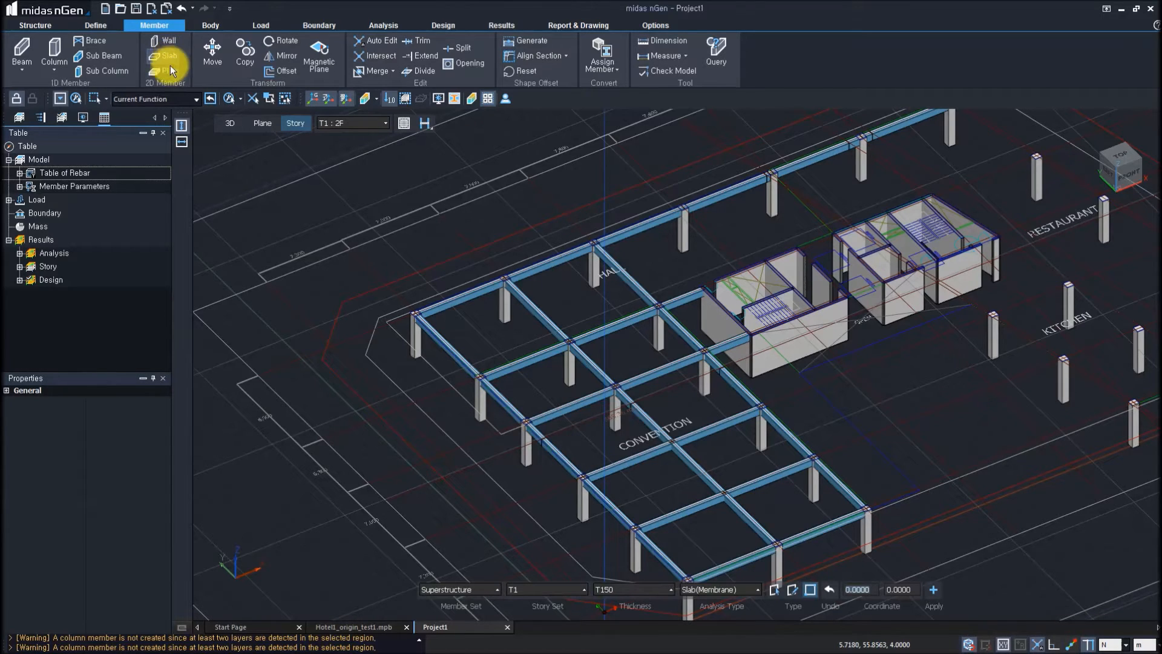
pyautogui.click(717, 589)
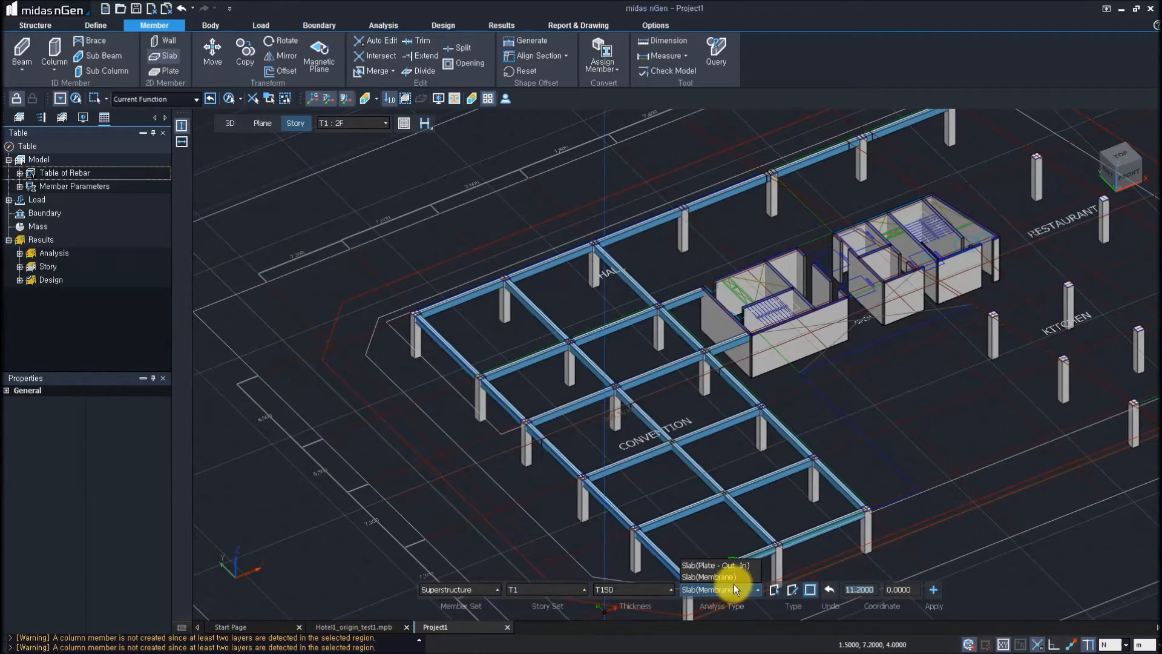
pyautogui.click(348, 424)
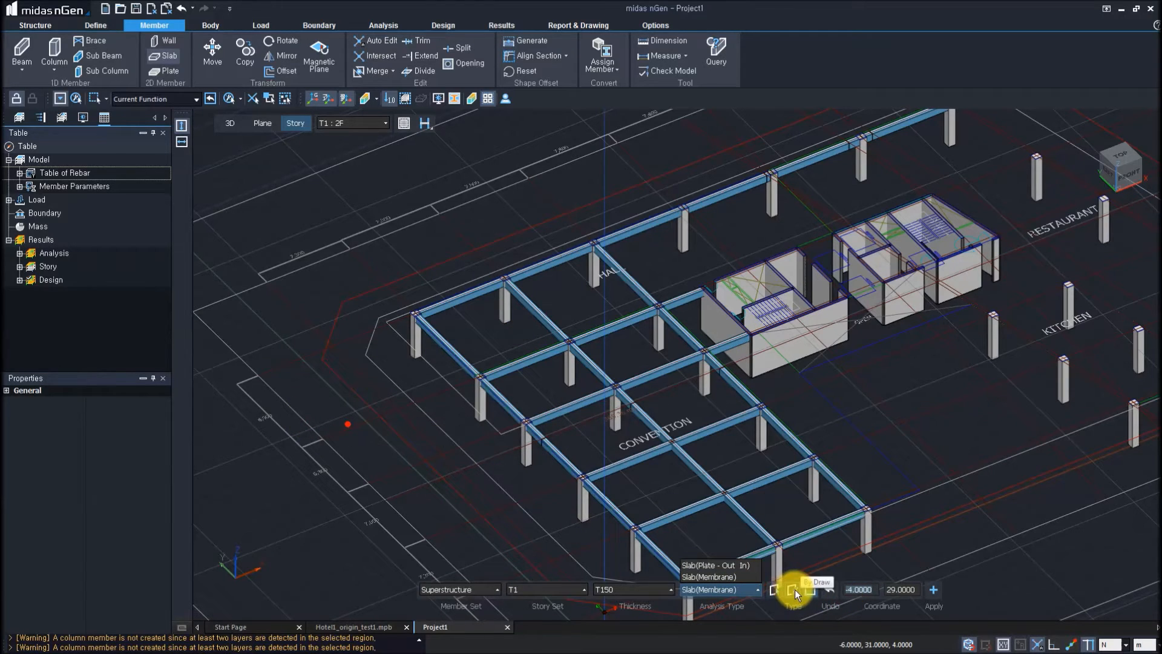
pyautogui.click(774, 589)
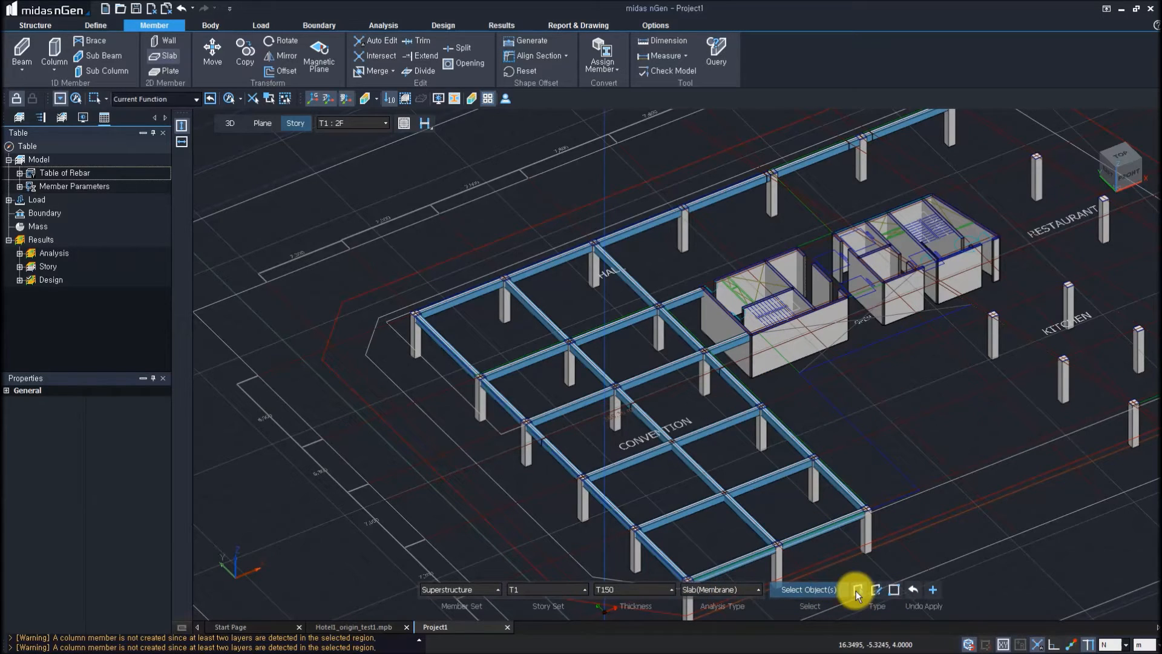
pyautogui.moveTo(862, 509); pyautogui.dragTo(815, 405, button='middle')
pyautogui.scroll(-3, 818, 404)
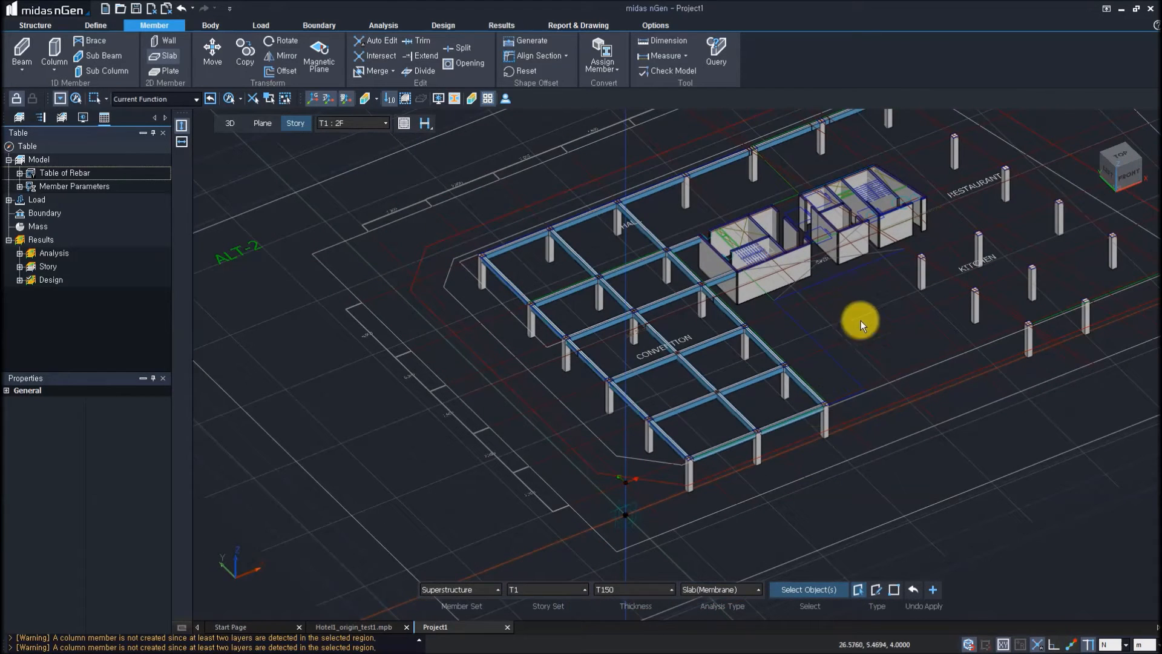
pyautogui.click(1123, 156)
pyautogui.moveTo(538, 234); pyautogui.dragTo(659, 490)
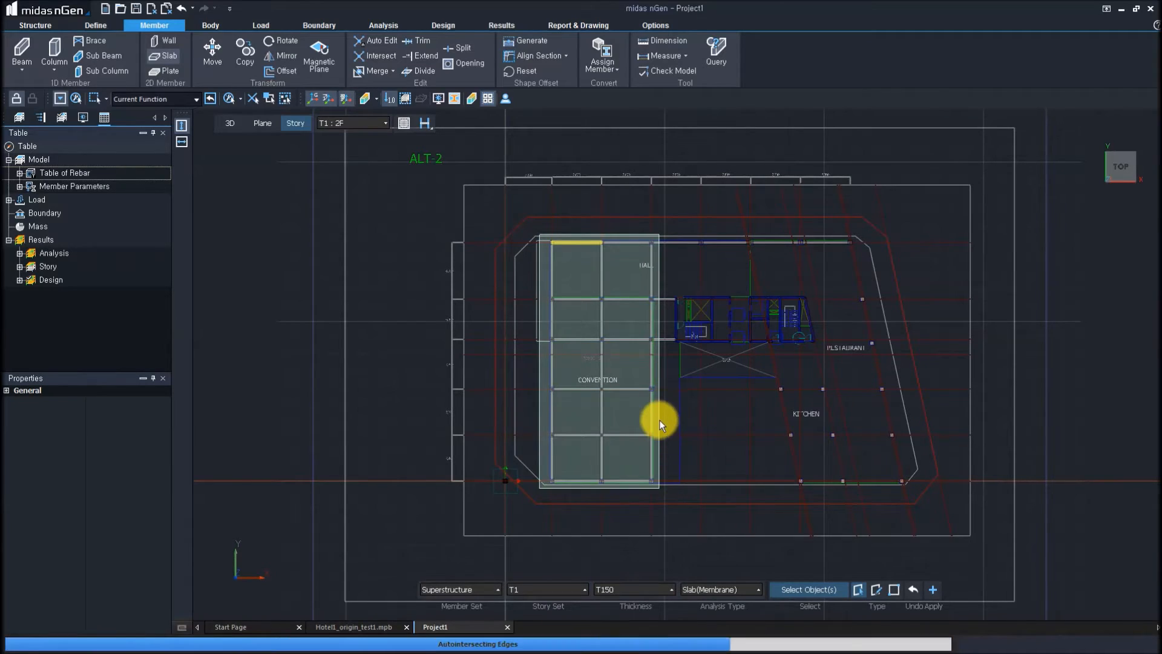
pyautogui.moveTo(617, 423); pyautogui.dragTo(651, 365, button='middle')
pyautogui.scroll(7, 568, 424)
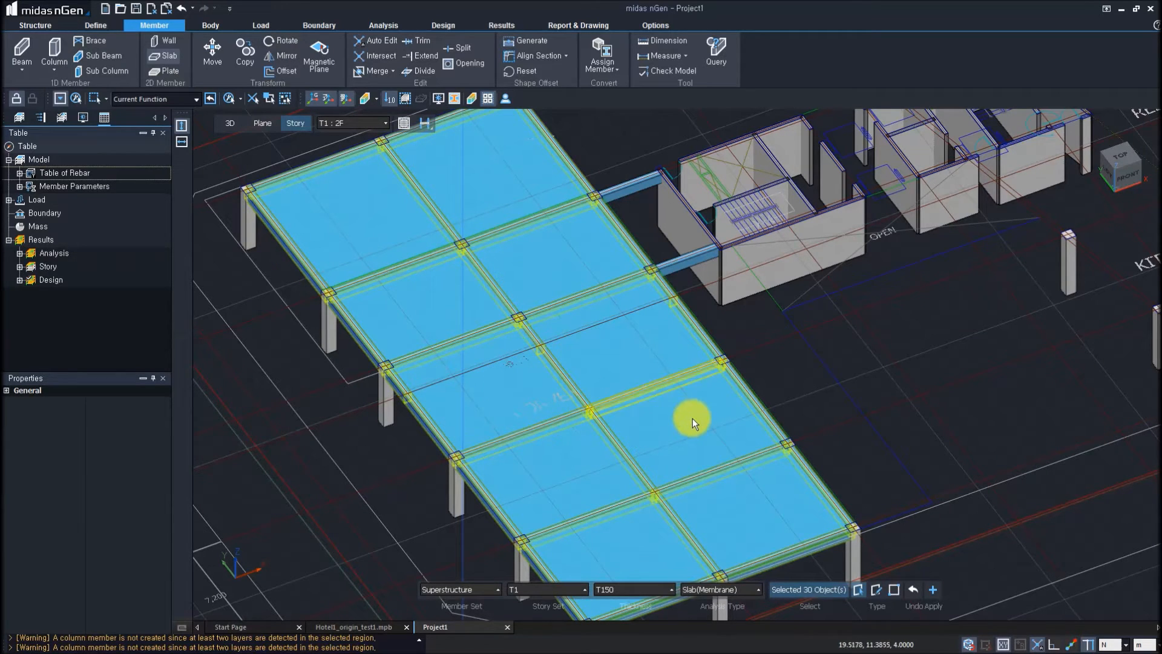
pyautogui.press('Return')
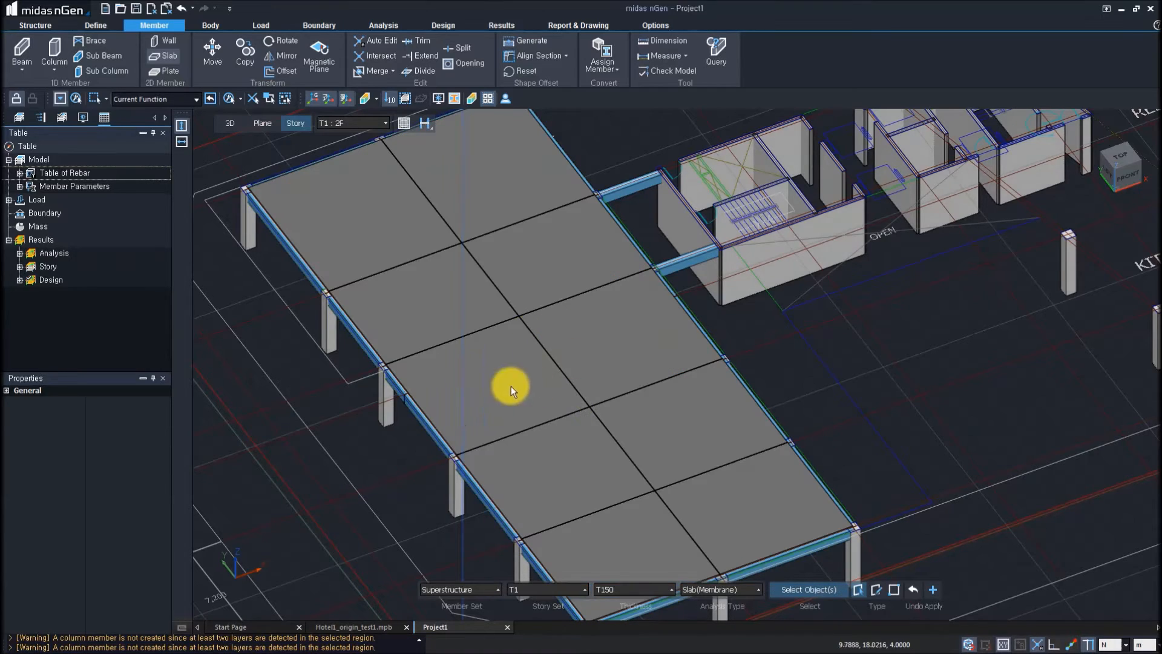
# - Draw a T150 Slab(Membrane) slab about 3.9 by 6.3 m between the two connecting beams, from the convention grid to the core's left wall
pyautogui.scroll(2, 627, 267)
pyautogui.moveTo(635, 266); pyautogui.dragTo(578, 432, button='middle')
pyautogui.scroll(1, 578, 432)
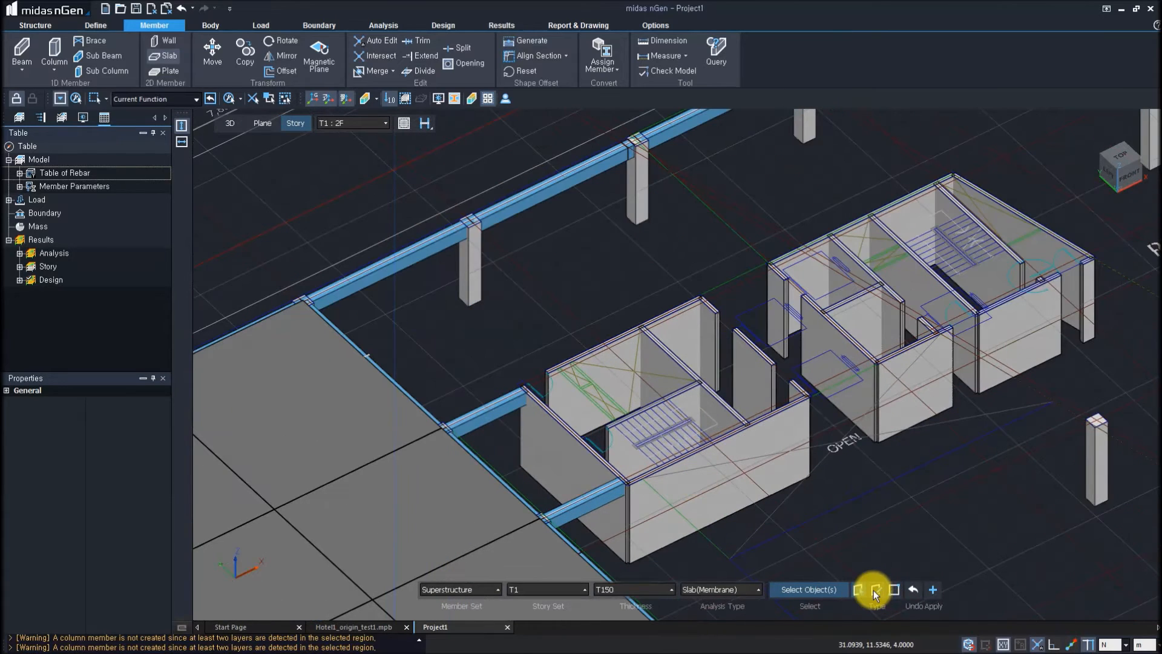
pyautogui.click(875, 589)
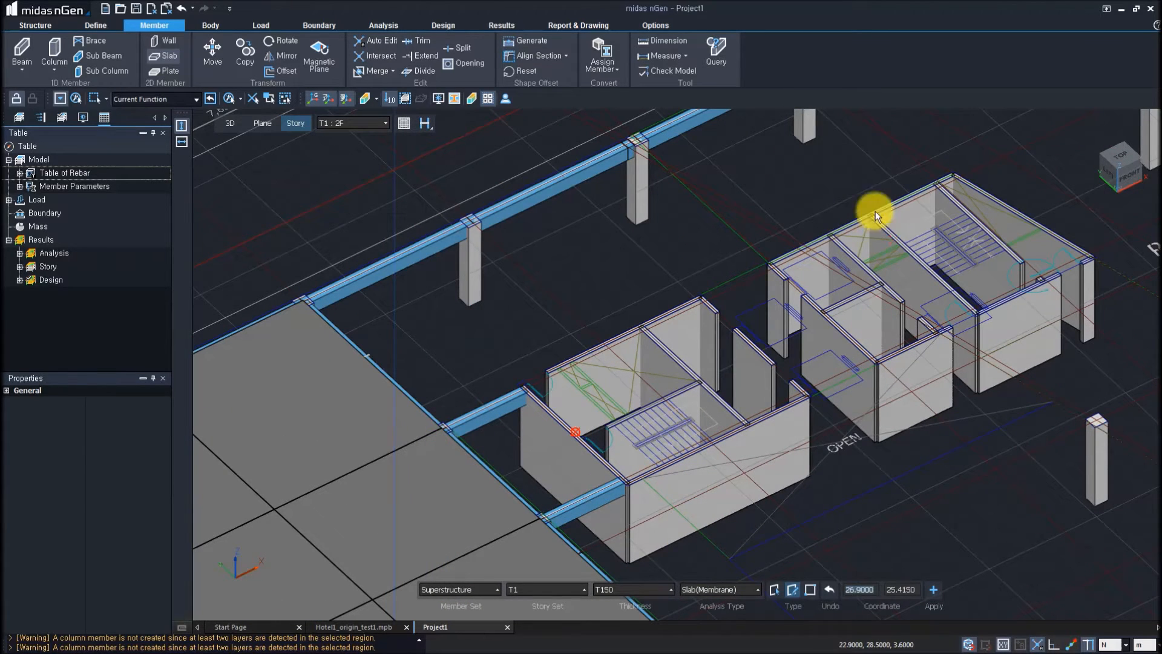
pyautogui.click(1126, 151)
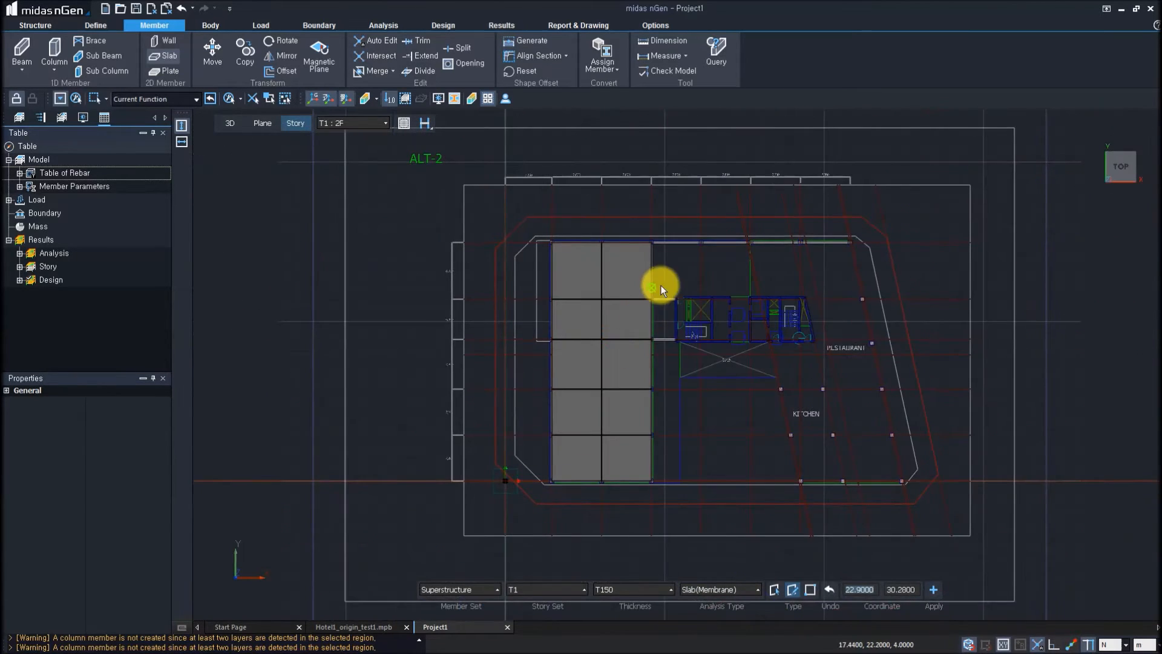
pyautogui.scroll(7, 674, 310)
pyautogui.scroll(2, 653, 295)
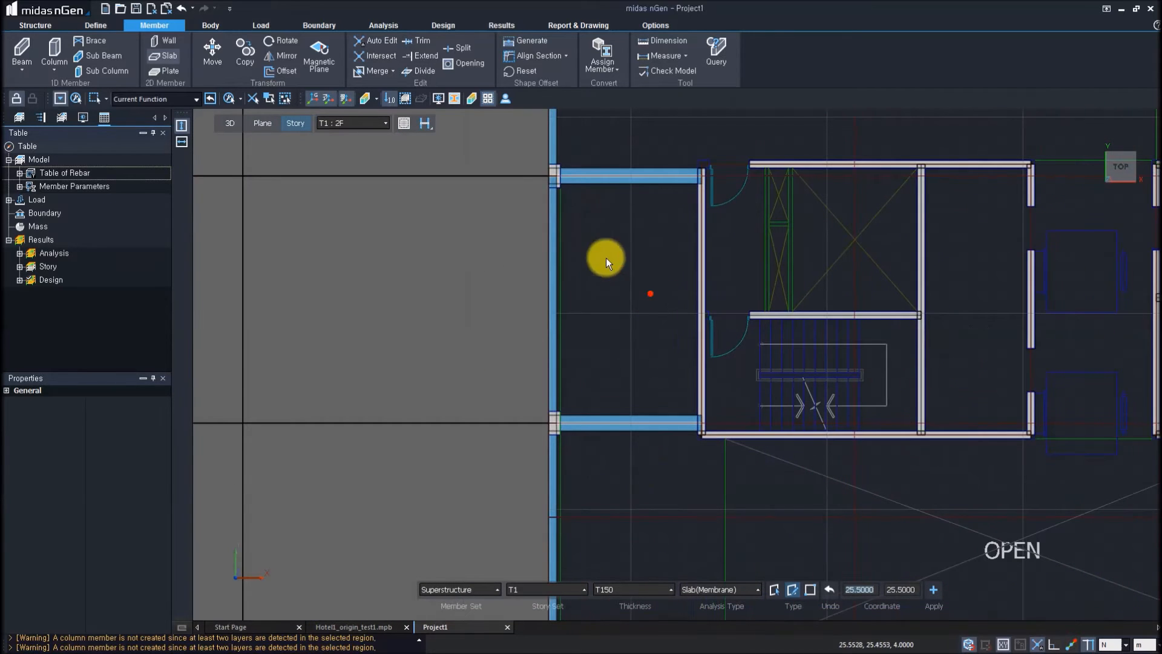
pyautogui.click(550, 175)
pyautogui.click(548, 424)
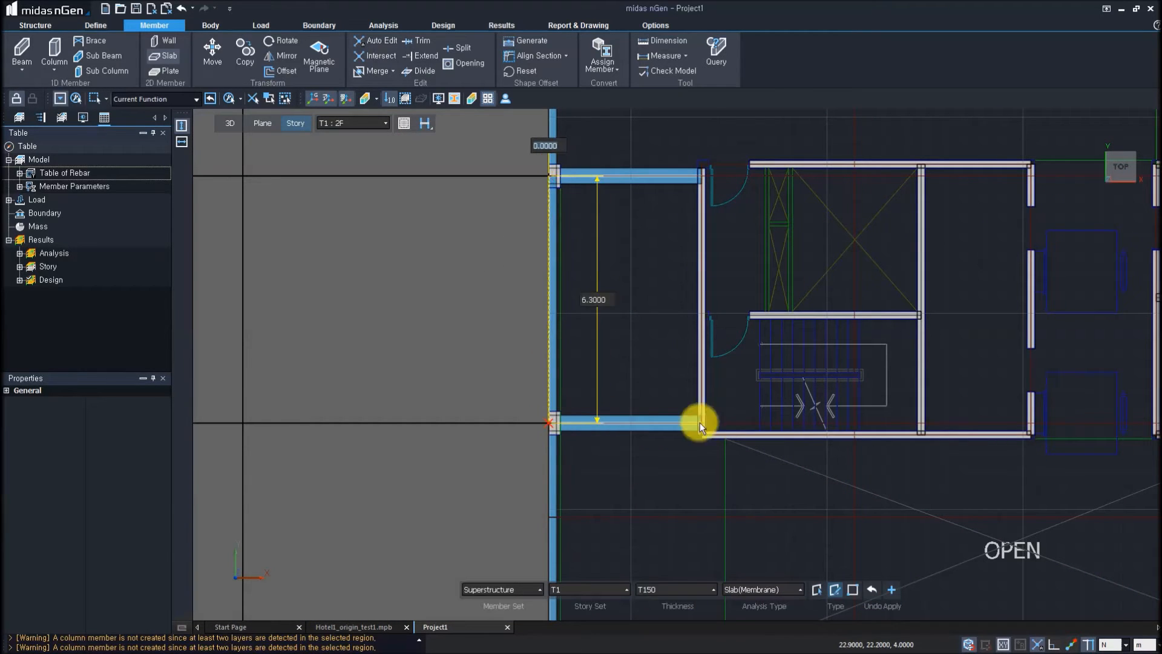
pyautogui.click(701, 423)
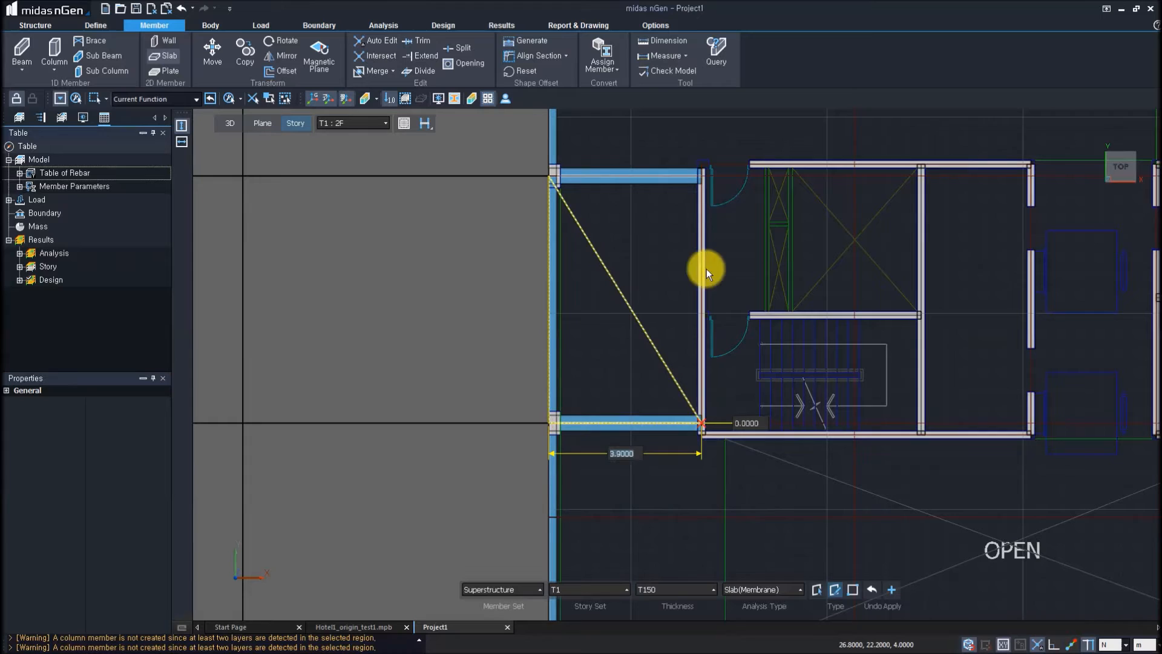
pyautogui.click(701, 175)
pyautogui.press('Return')
# - End slab creation and examine the 2F slabs in perspective, including the core connection and the convention grid's upper-left corner bay
pyautogui.moveTo(567, 346); pyautogui.dragTo(634, 243, button='middle')
pyautogui.moveTo(788, 349); pyautogui.dragTo(981, 357, button='middle')
pyautogui.scroll(-2, 1069, 358)
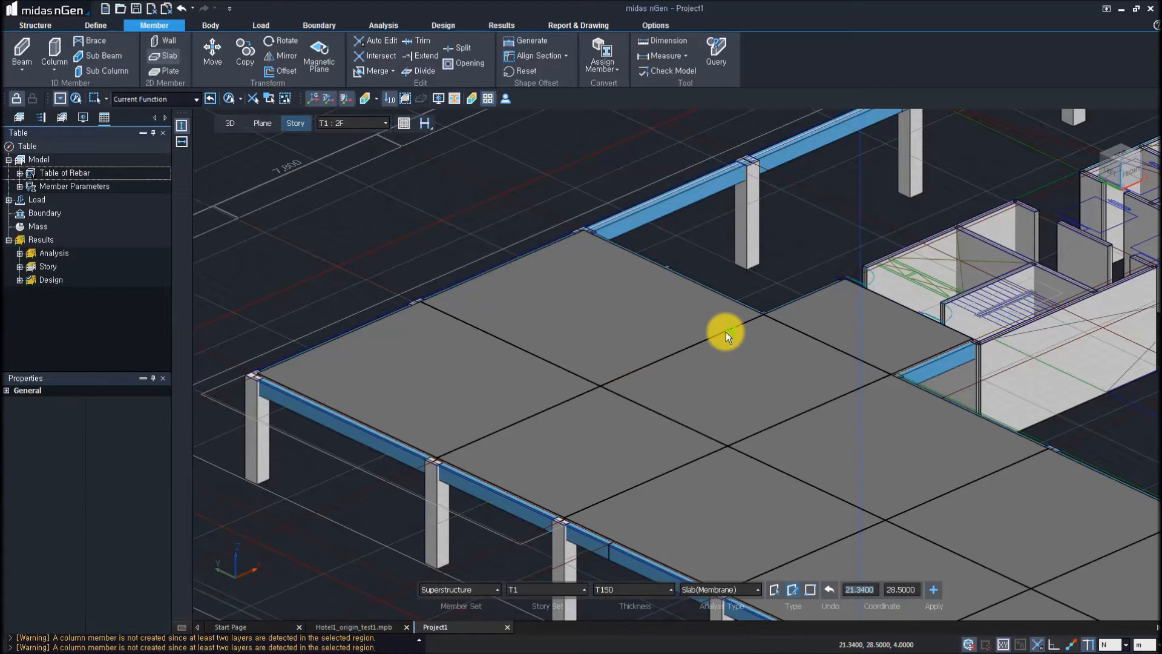
pyautogui.press('Escape')
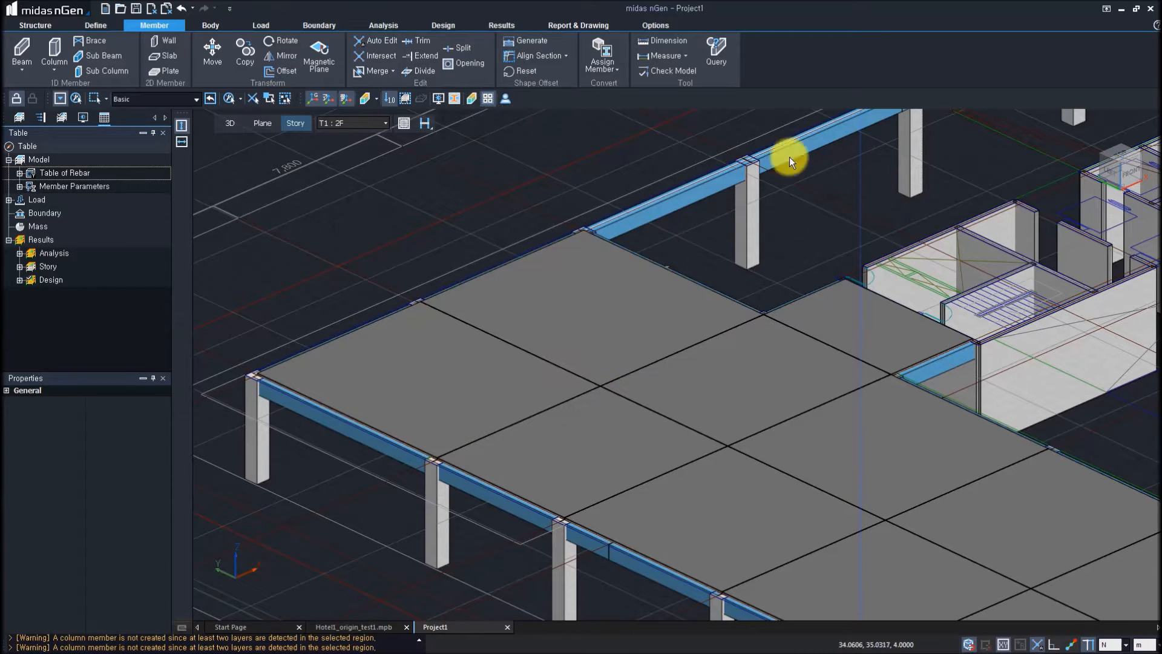
pyautogui.moveTo(401, 308); pyautogui.dragTo(498, 295, button='middle')
pyautogui.scroll(3, 551, 319)
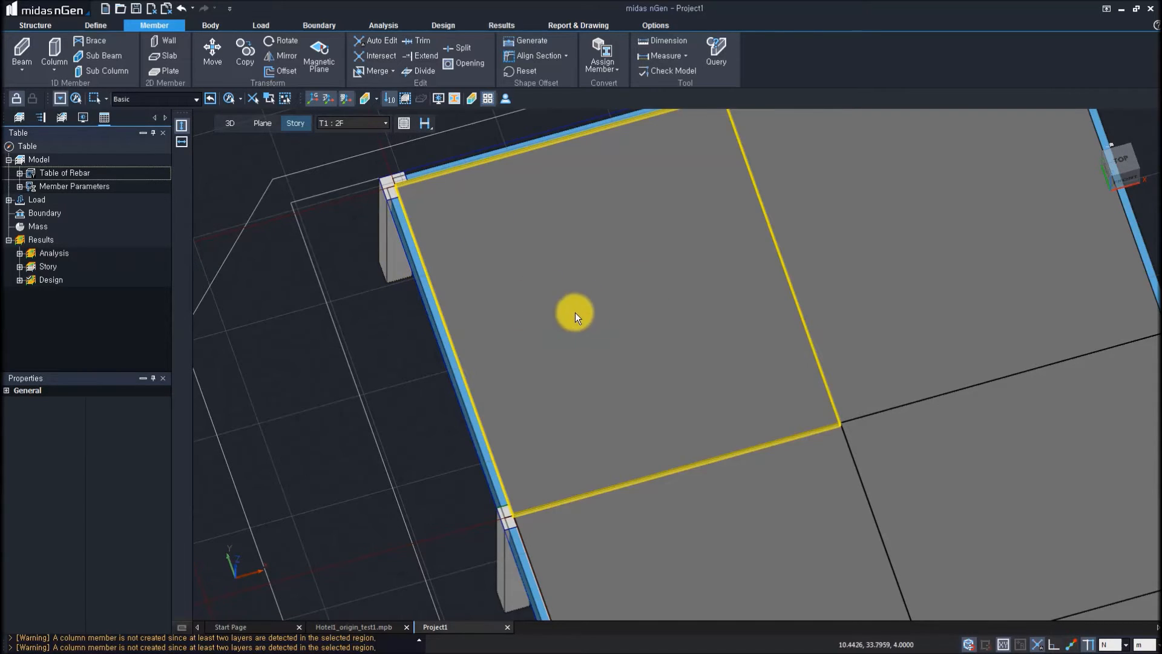
pyautogui.scroll(-2, 629, 337)
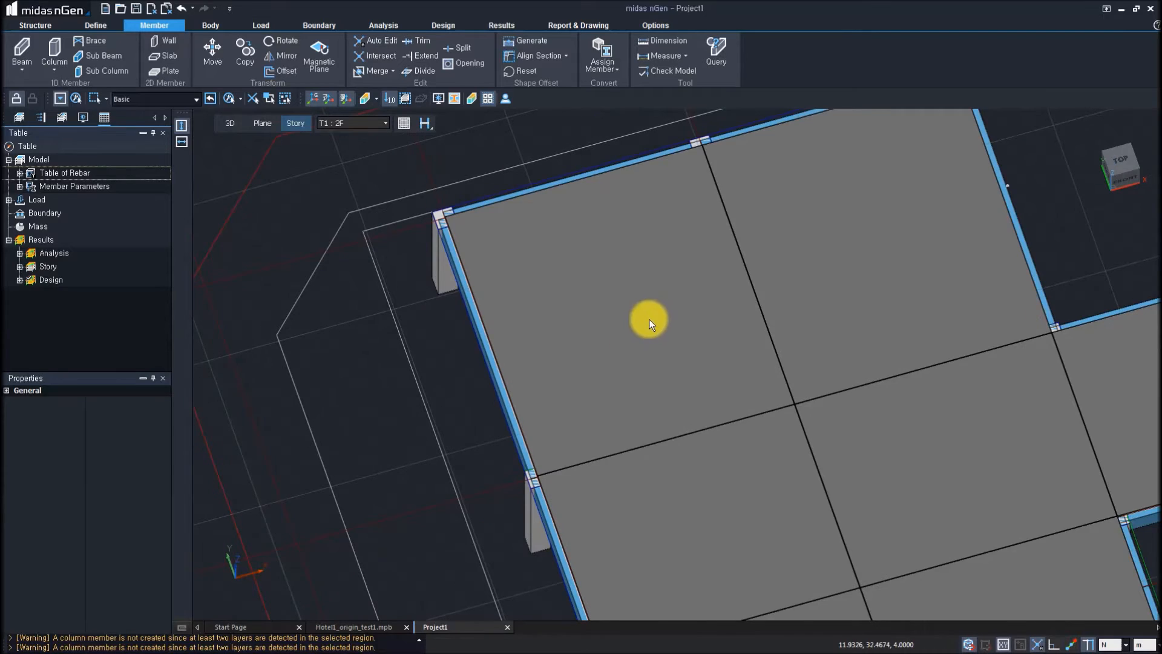
pyautogui.moveTo(649, 319); pyautogui.dragTo(553, 382, button='middle')
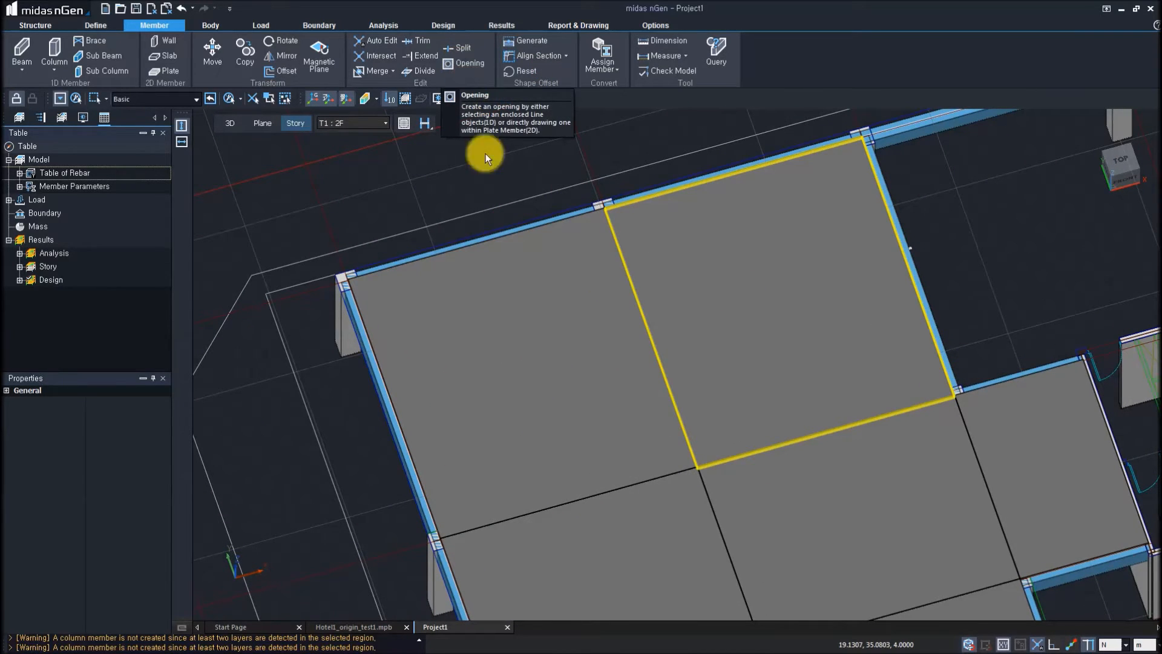
# - Draw a four-sided opening about 4 m wide inside the slab of the convention grid's upper-left bay
pyautogui.click(499, 369)
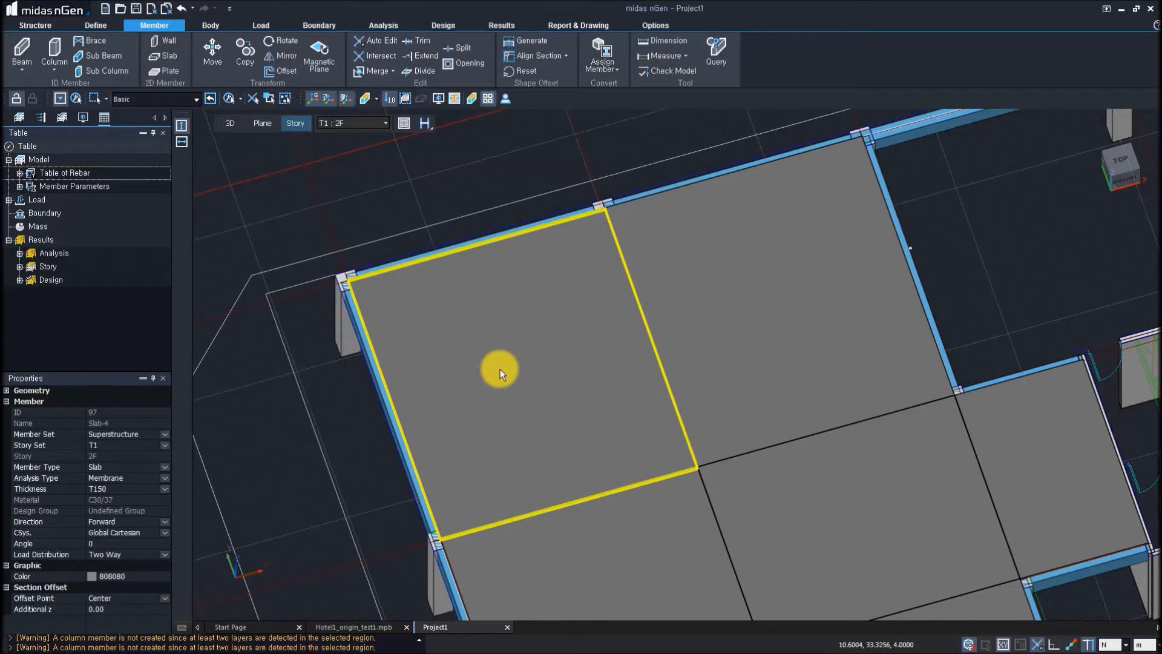
pyautogui.click(468, 64)
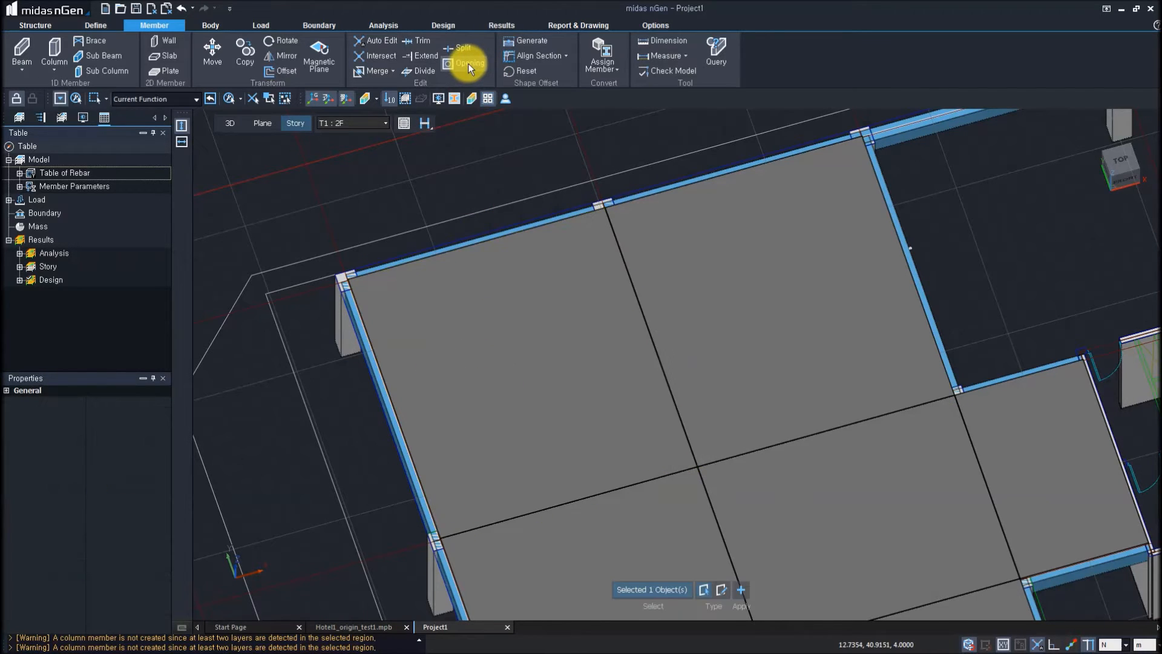
pyautogui.click(721, 591)
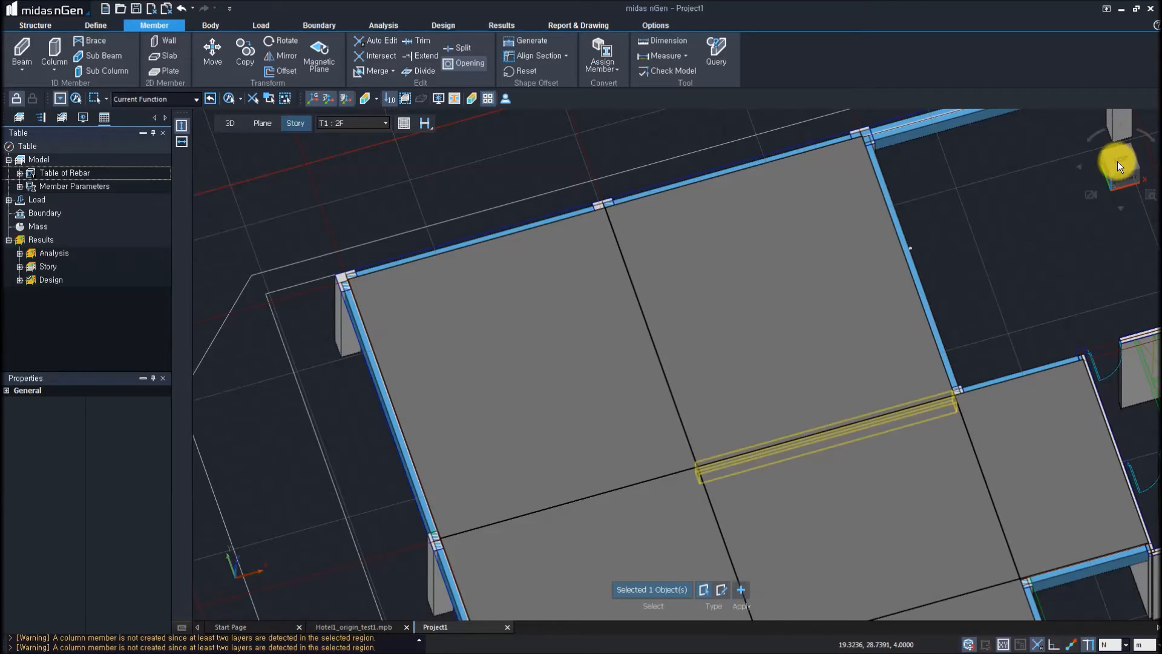
pyautogui.rightClick(719, 265)
pyautogui.click(719, 220)
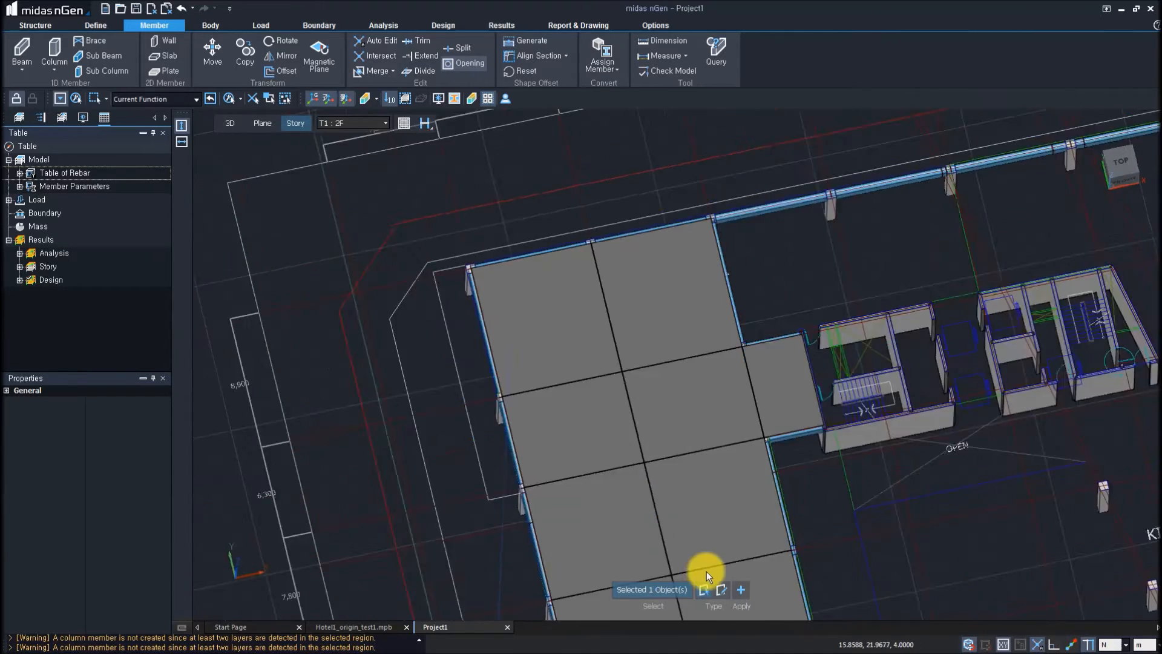
pyautogui.click(723, 590)
pyautogui.scroll(5, 578, 261)
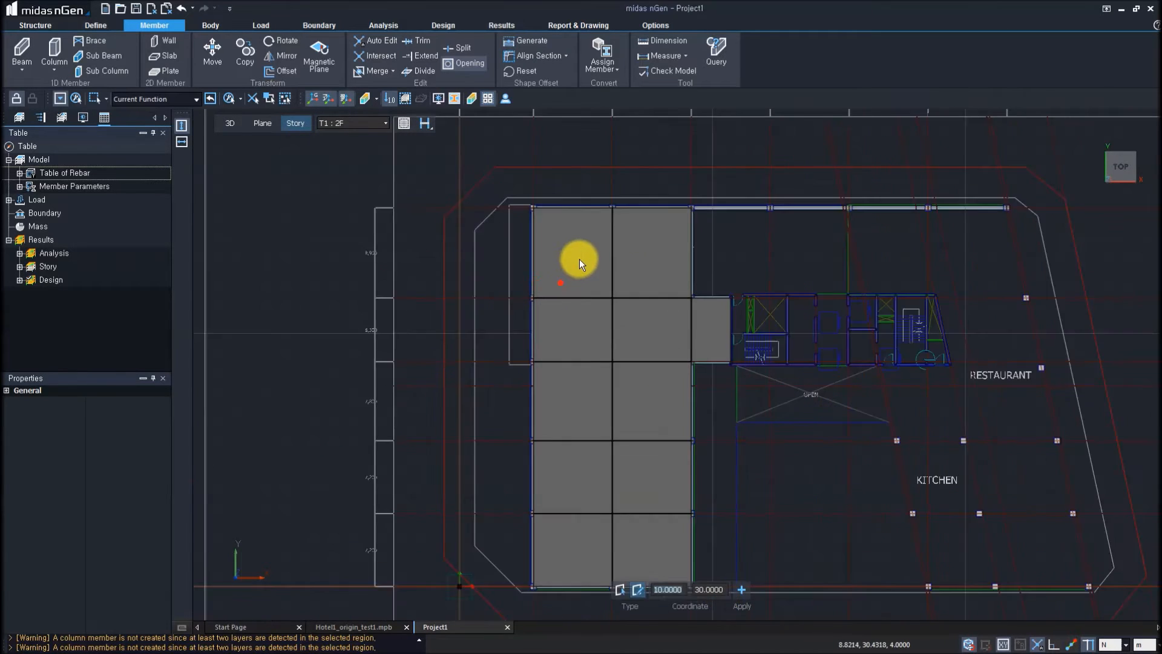
pyautogui.click(523, 215)
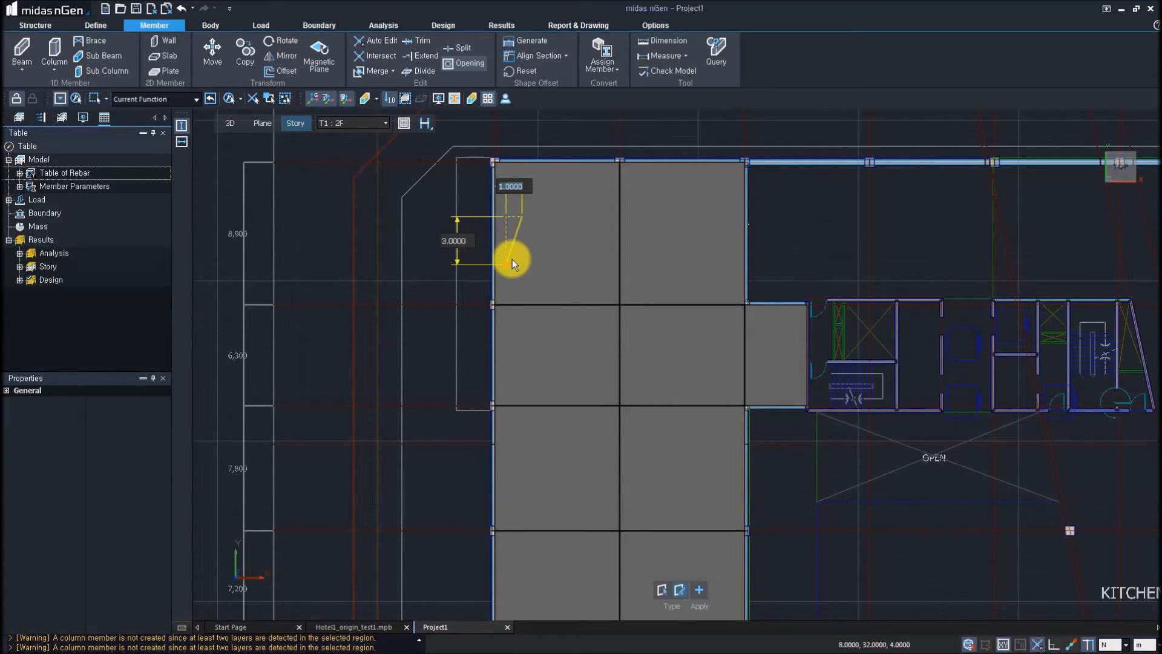
pyautogui.click(512, 260)
pyautogui.click(565, 276)
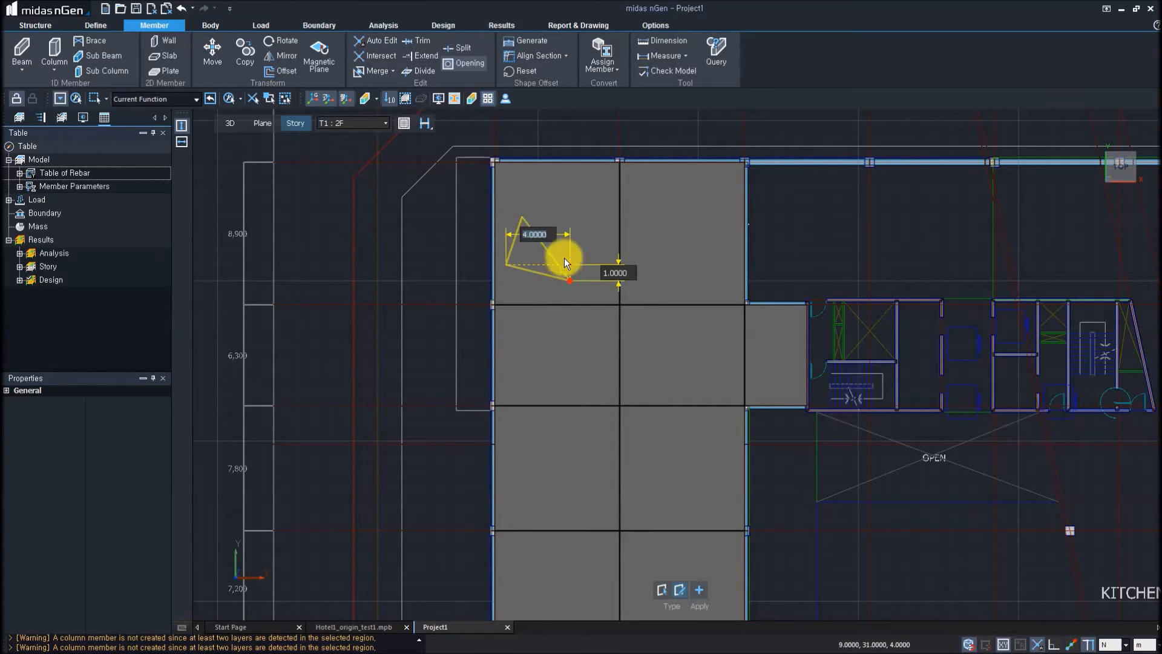
pyautogui.click(565, 253)
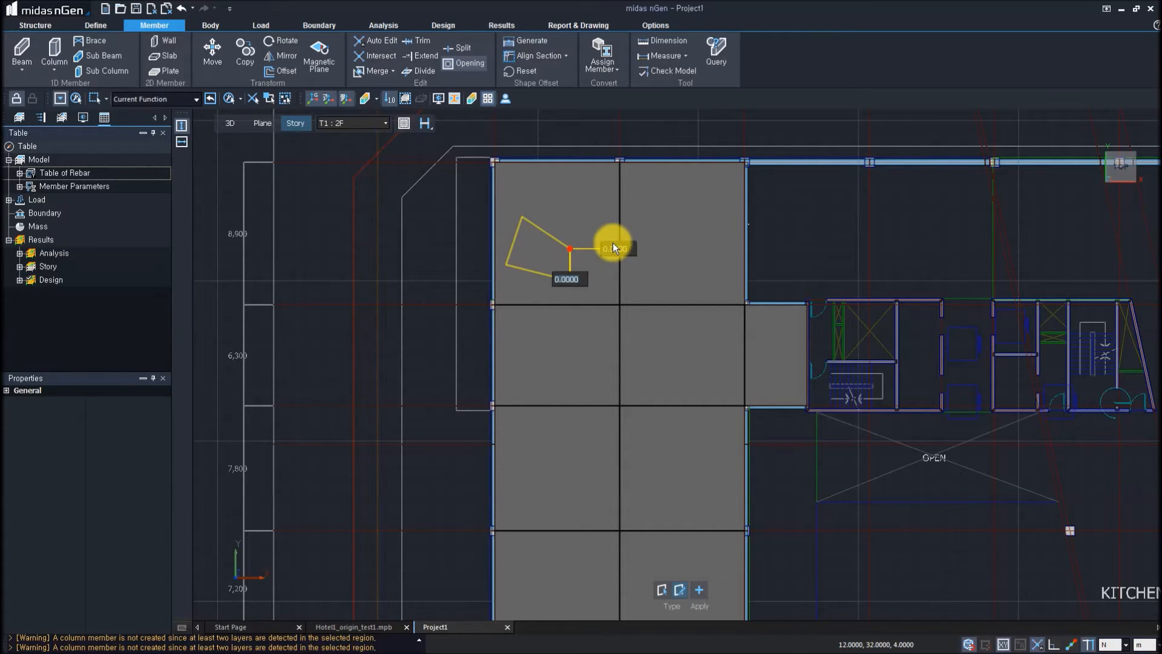
pyautogui.click(571, 245)
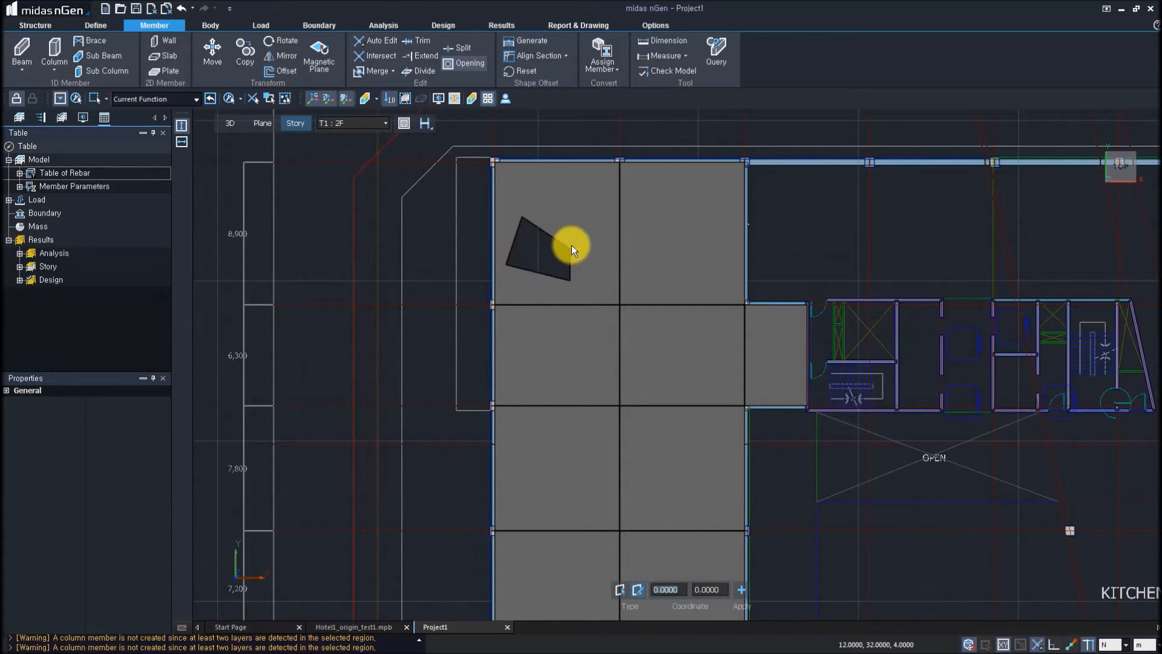
# - Dimension the left edge of the slab opening, placing the dimension between the opening and the slab's outer beam
pyautogui.moveTo(577, 253); pyautogui.dragTo(574, 257, button='middle')
pyautogui.scroll(7, 536, 263)
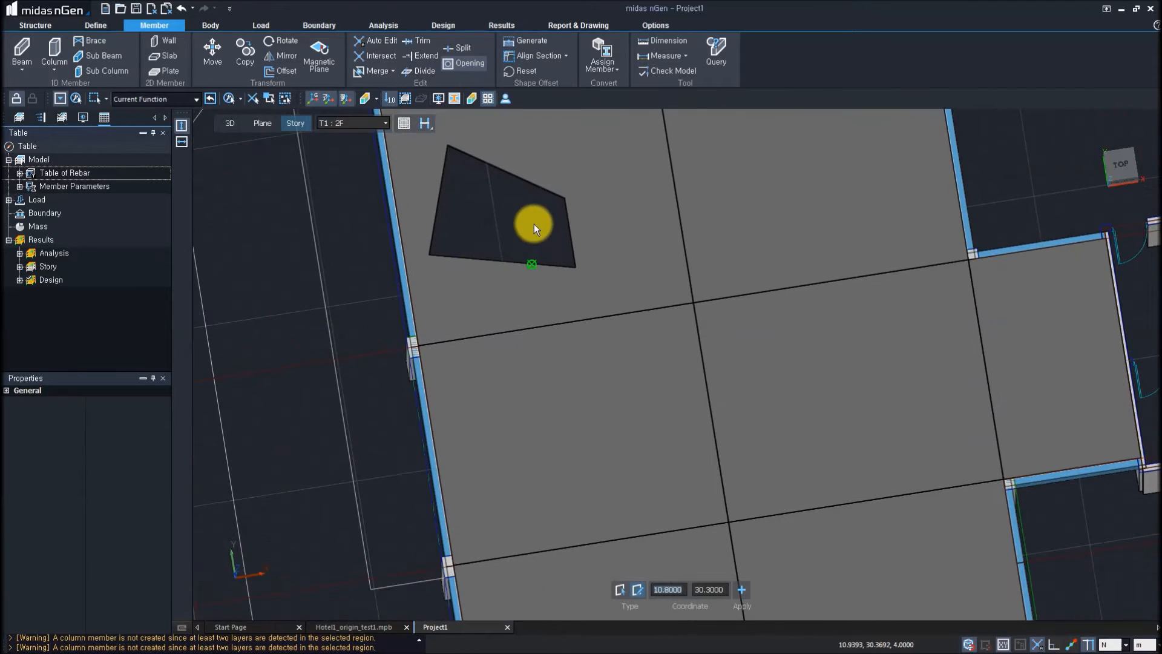
pyautogui.moveTo(521, 234); pyautogui.dragTo(572, 314, button='middle')
pyautogui.moveTo(607, 389); pyautogui.dragTo(654, 479, button='middle')
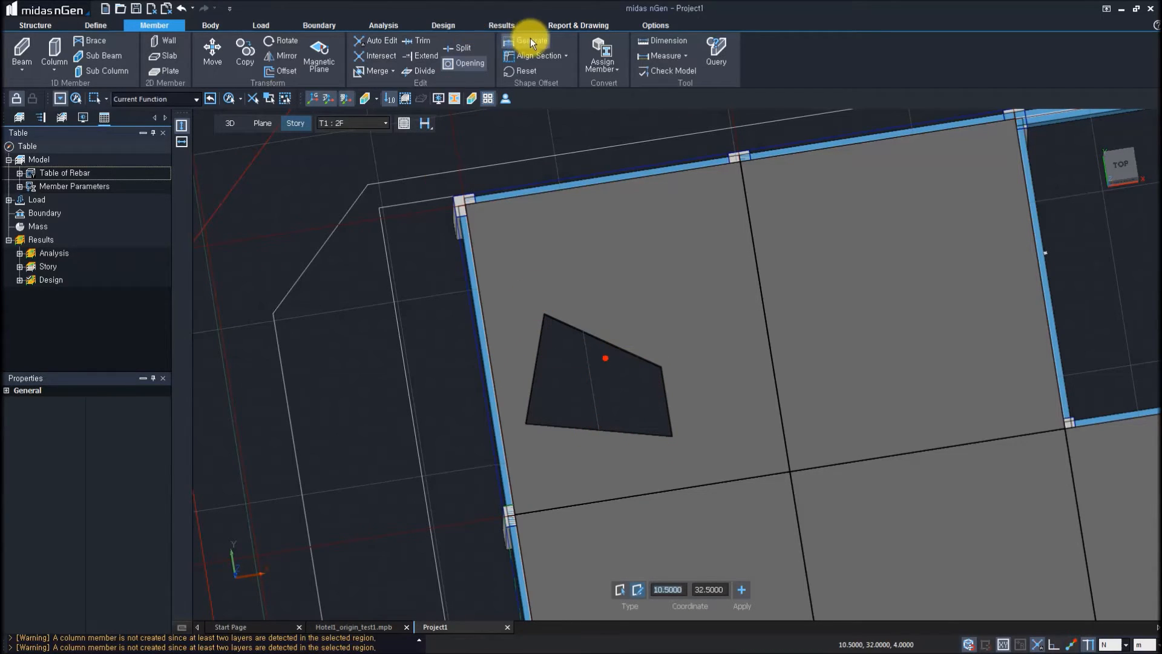
pyautogui.click(661, 40)
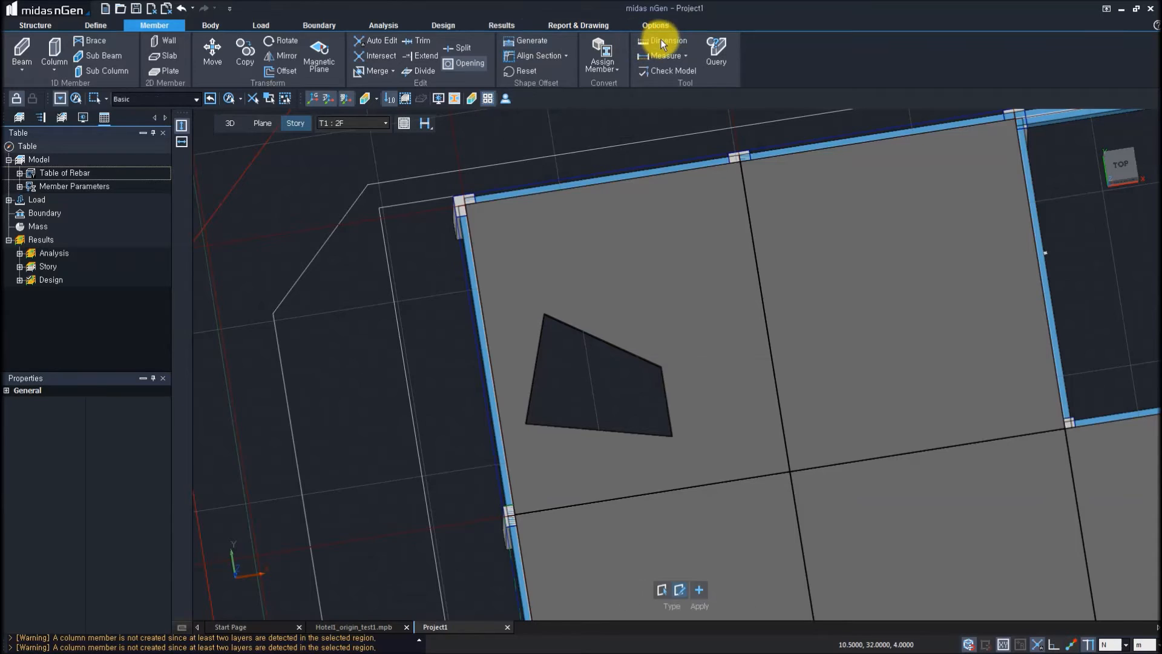
pyautogui.click(539, 354)
pyautogui.click(518, 369)
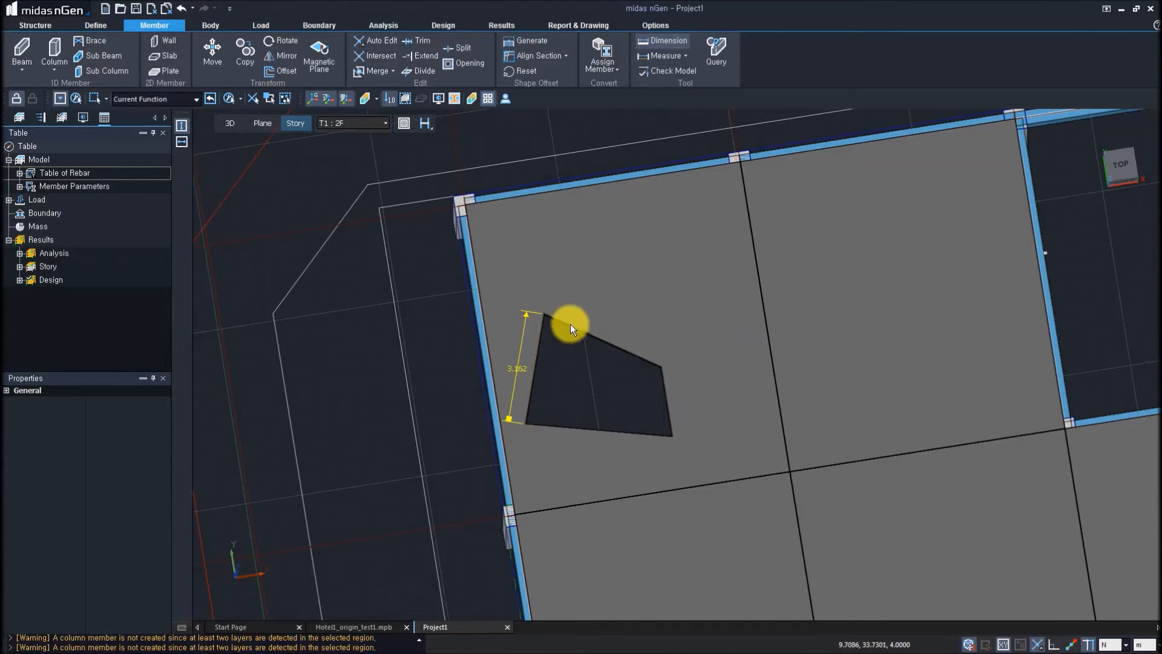
# - Set the length of the opening's left edge to 4 m through its dimension
pyautogui.doubleClick(517, 367)
pyautogui.write('4')
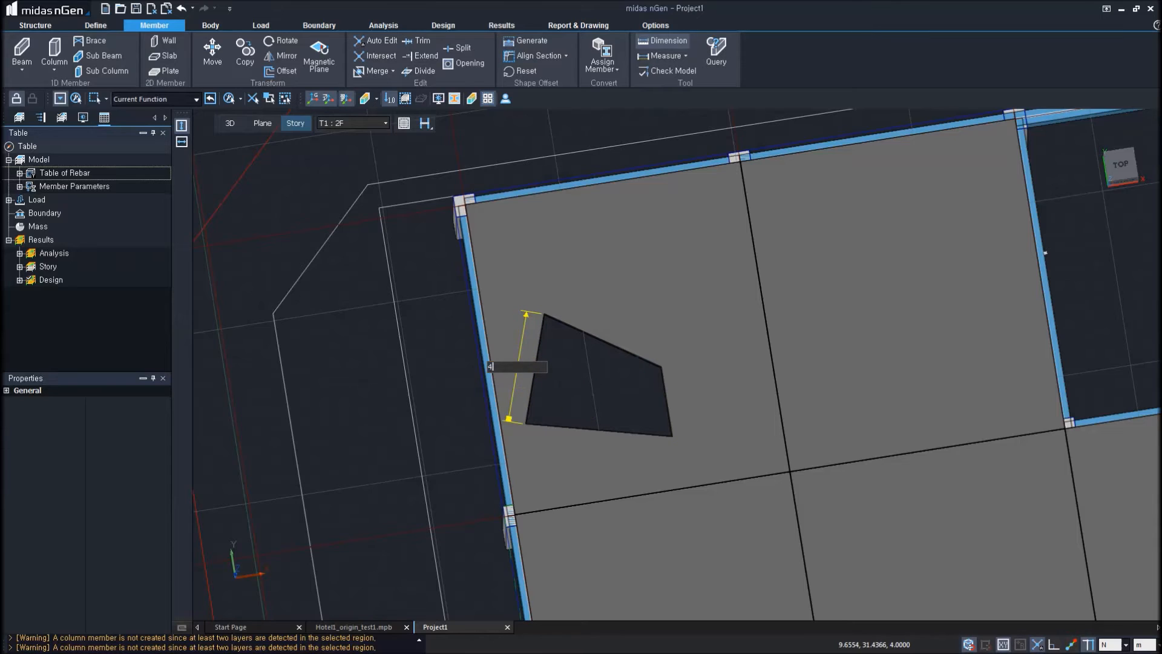
pyautogui.press('Return')
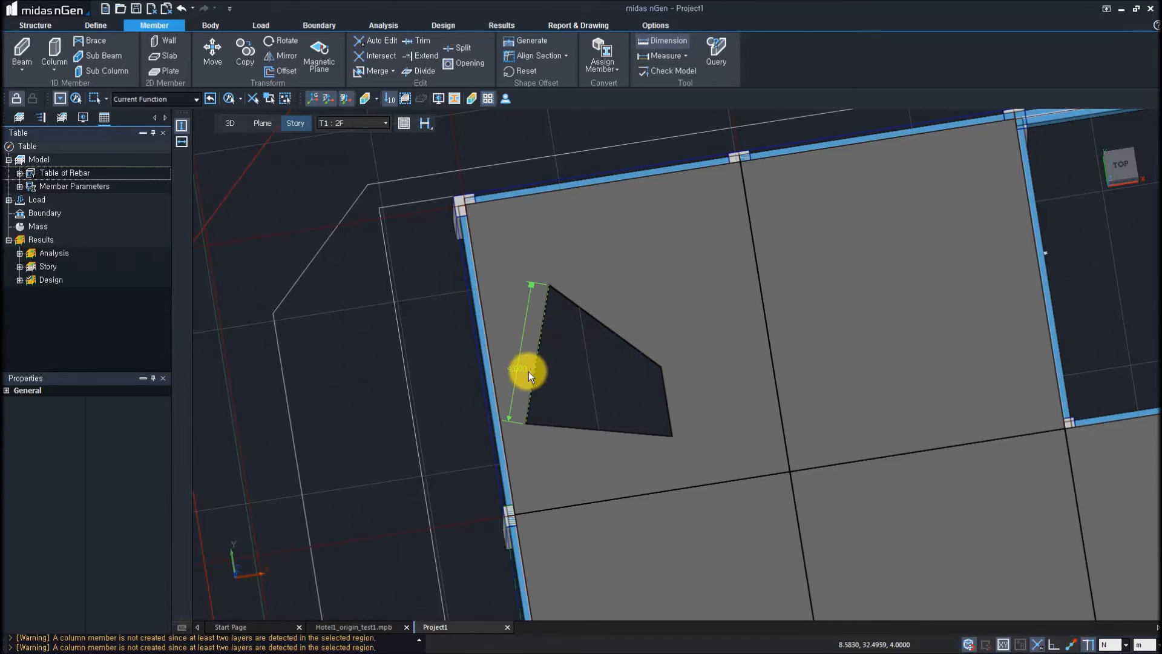
# - Hide the existing dimensions and measure the distances along all four edges of the slab opening
pyautogui.click(686, 55)
pyautogui.click(673, 117)
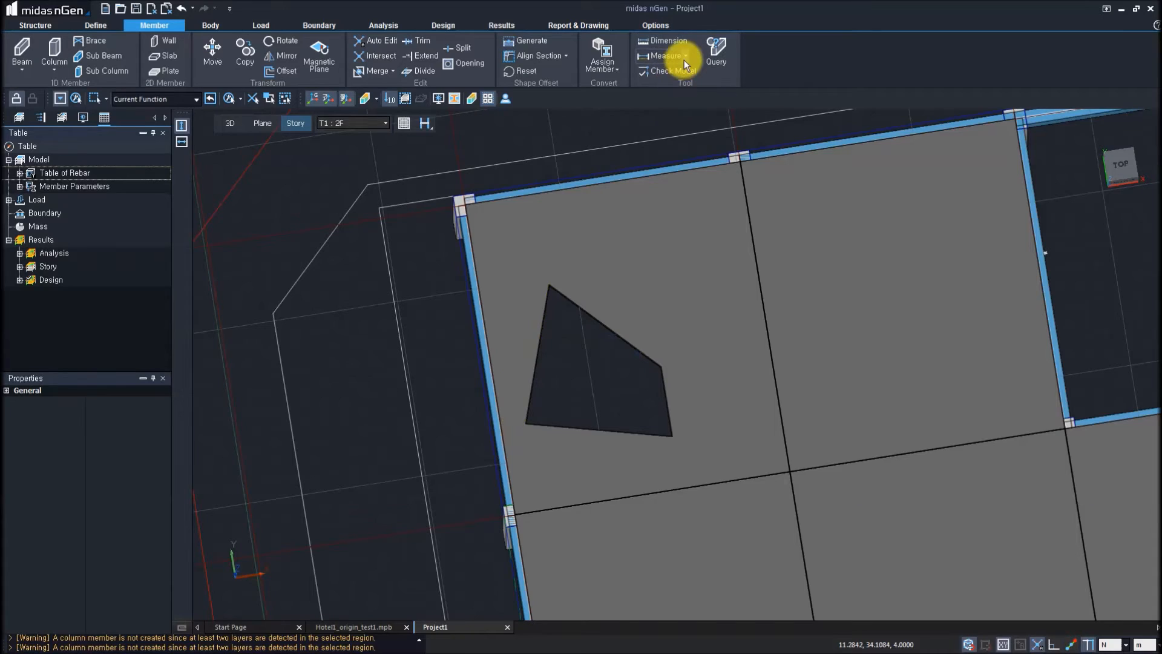
pyautogui.click(685, 57)
pyautogui.click(671, 71)
pyautogui.click(526, 423)
pyautogui.click(547, 285)
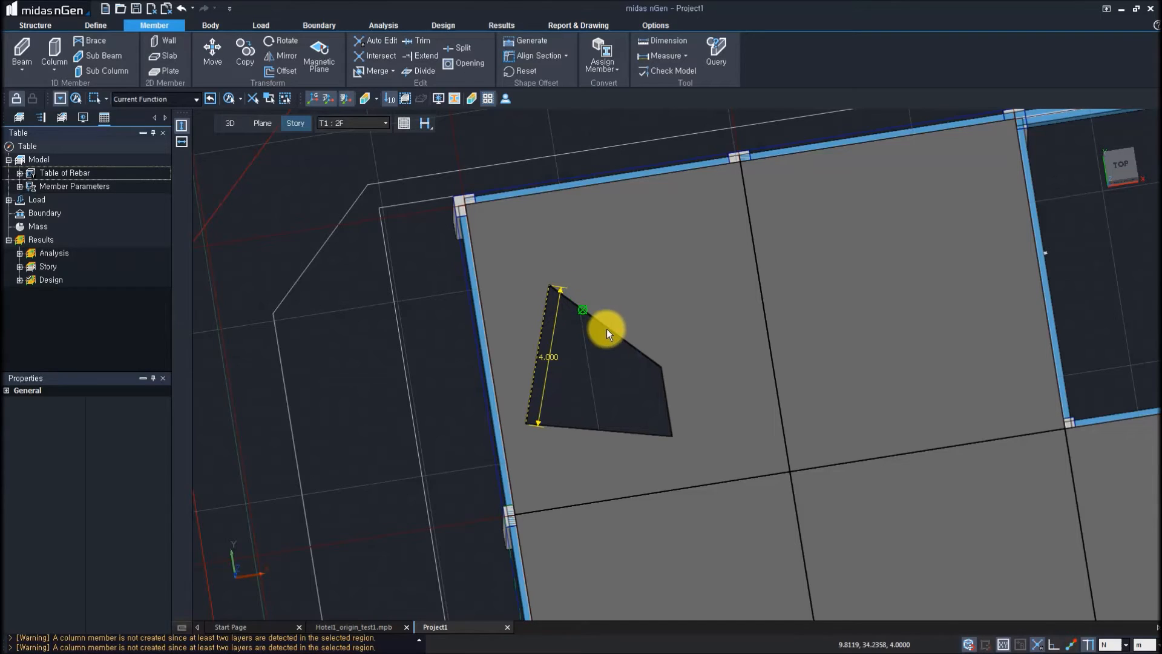
pyautogui.click(661, 366)
pyautogui.click(673, 434)
pyautogui.click(527, 423)
pyautogui.click(674, 434)
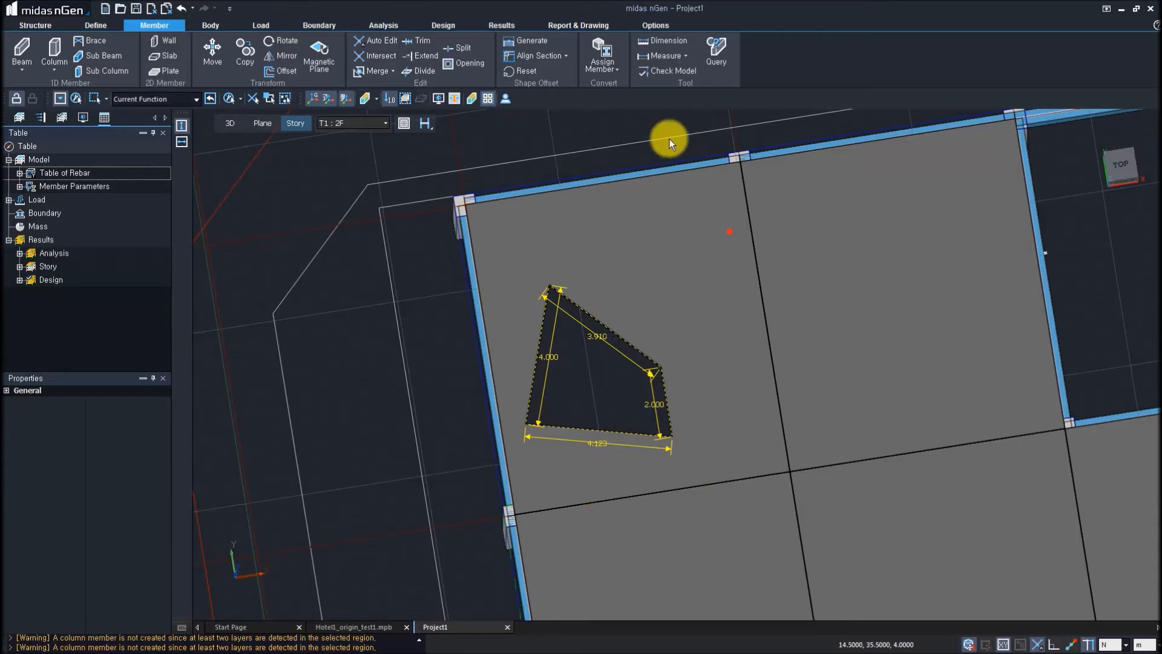
pyautogui.click(669, 71)
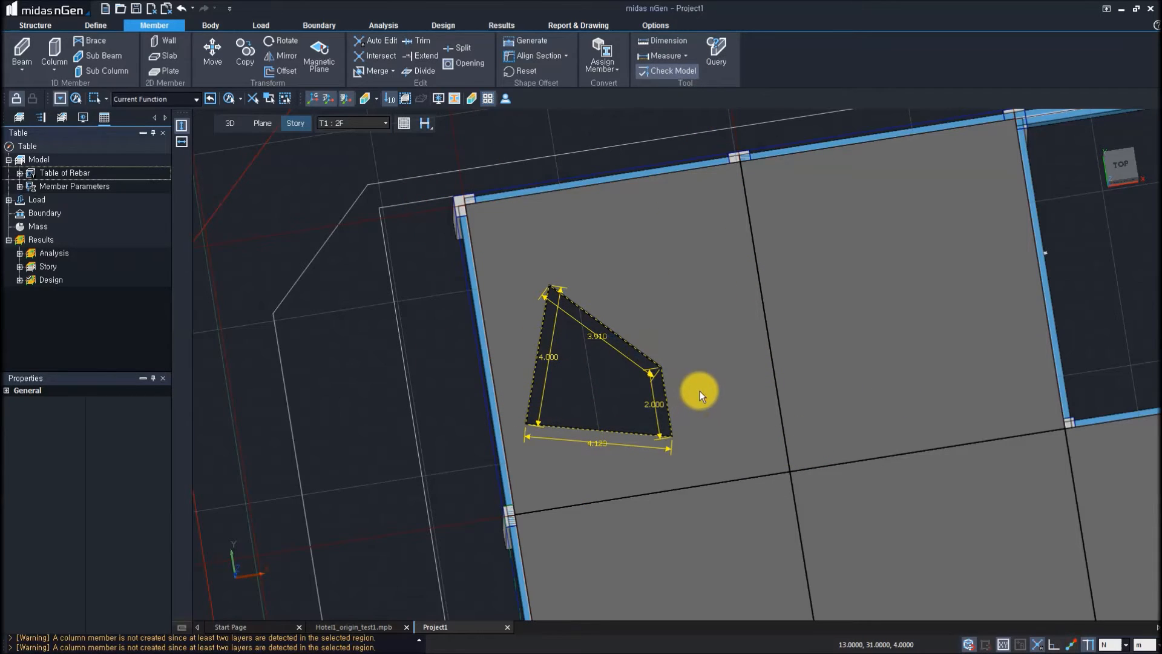
pyautogui.press('Escape')
# - Examine the measured slab opening and the surrounding 2F slabs in perspective, from the wider floor view and close up
pyautogui.moveTo(636, 372); pyautogui.dragTo(667, 328, button='middle')
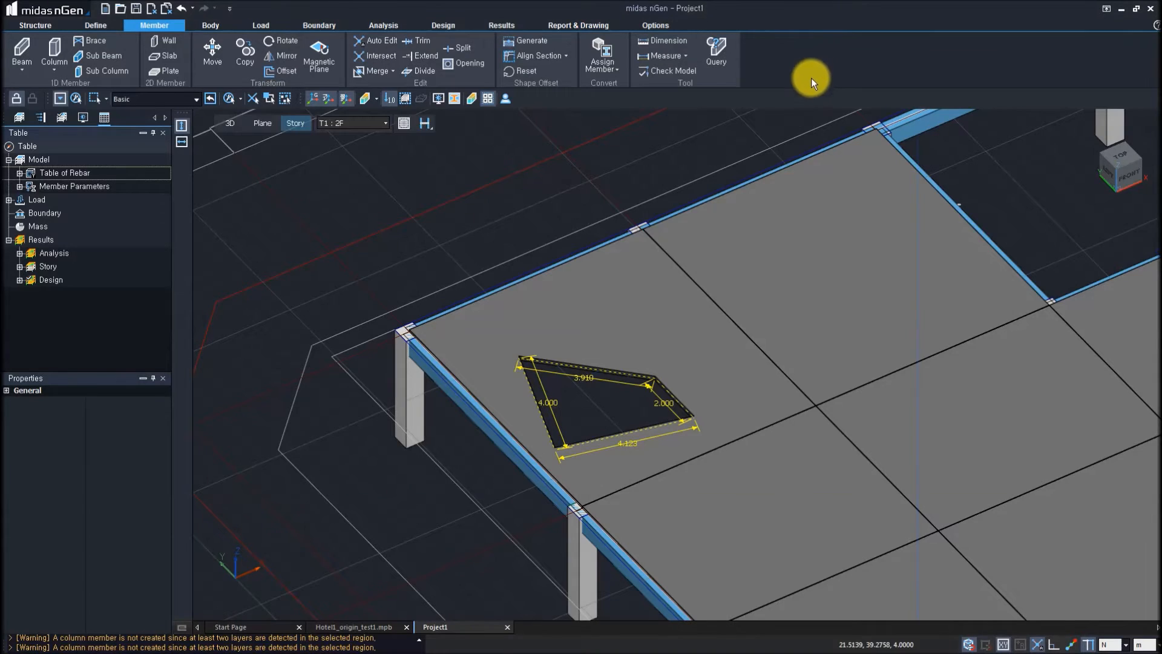
pyautogui.moveTo(702, 399); pyautogui.dragTo(630, 306, button='middle')
pyautogui.scroll(-3, 628, 305)
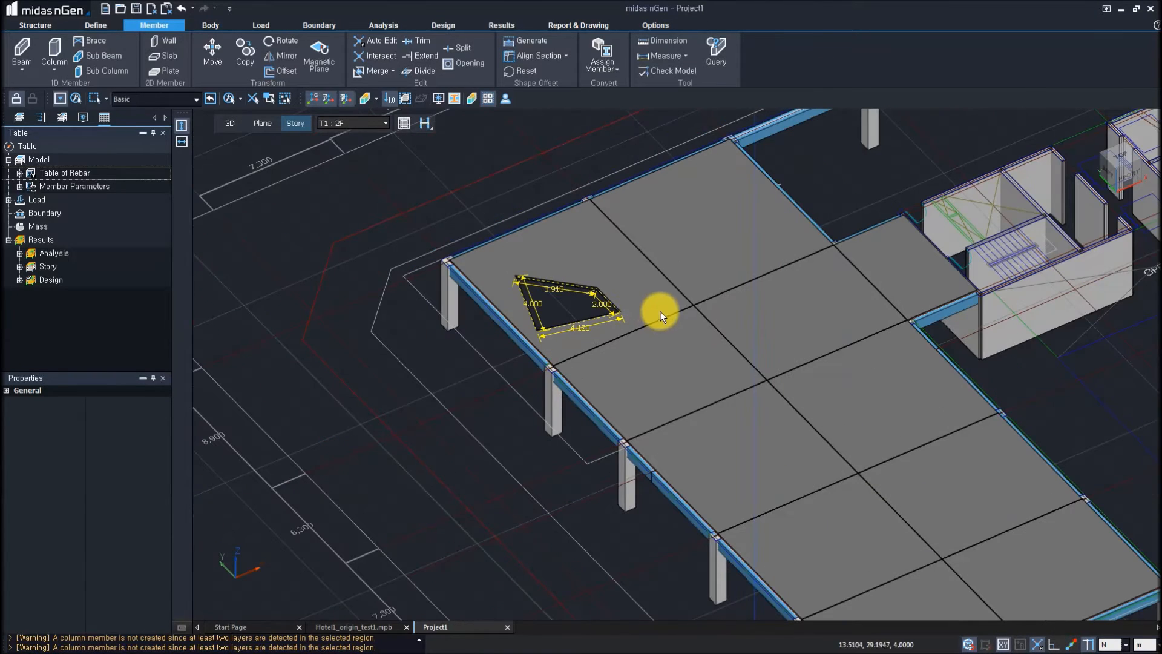
pyautogui.moveTo(569, 483); pyautogui.dragTo(568, 523, button='middle')
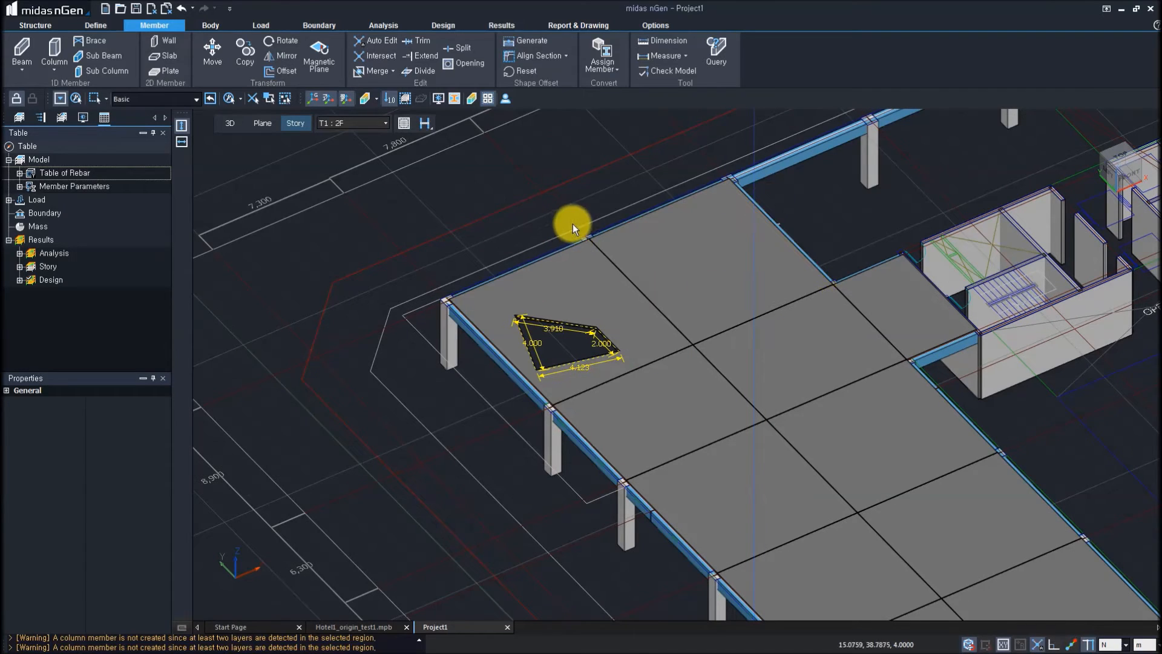
pyautogui.moveTo(570, 224); pyautogui.dragTo(517, 252, button='middle')
pyautogui.keyDown('ctrl'); pyautogui.moveTo(529, 354); pyautogui.dragTo(564, 347, button='middle'); pyautogui.keyUp('ctrl')
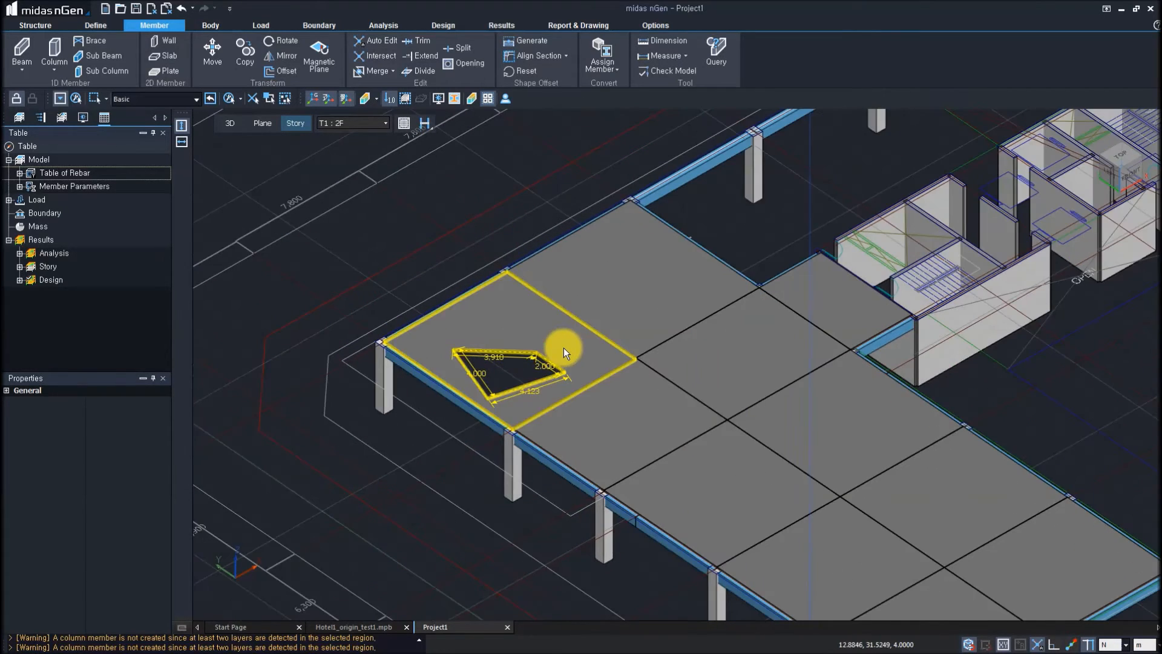
pyautogui.middleClick(560, 351)
pyautogui.scroll(4, 425, 399)
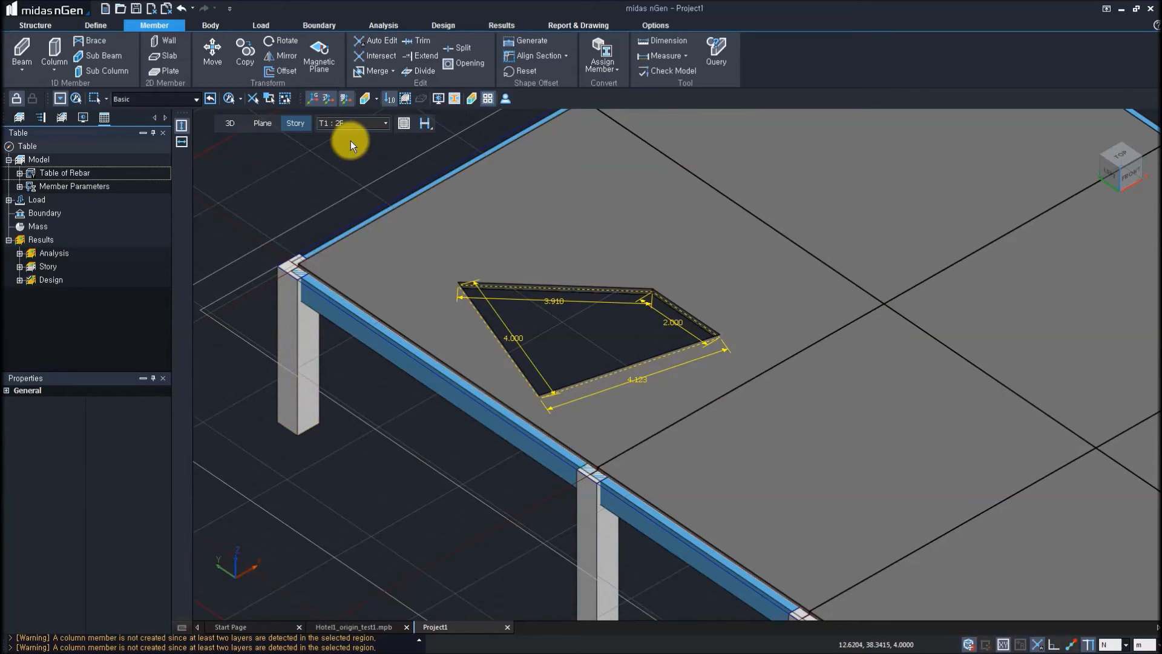
# - Switch the working story to T1 : 1F and hide all distance measurements around the corner columns
pyautogui.click(363, 123)
pyautogui.click(329, 136)
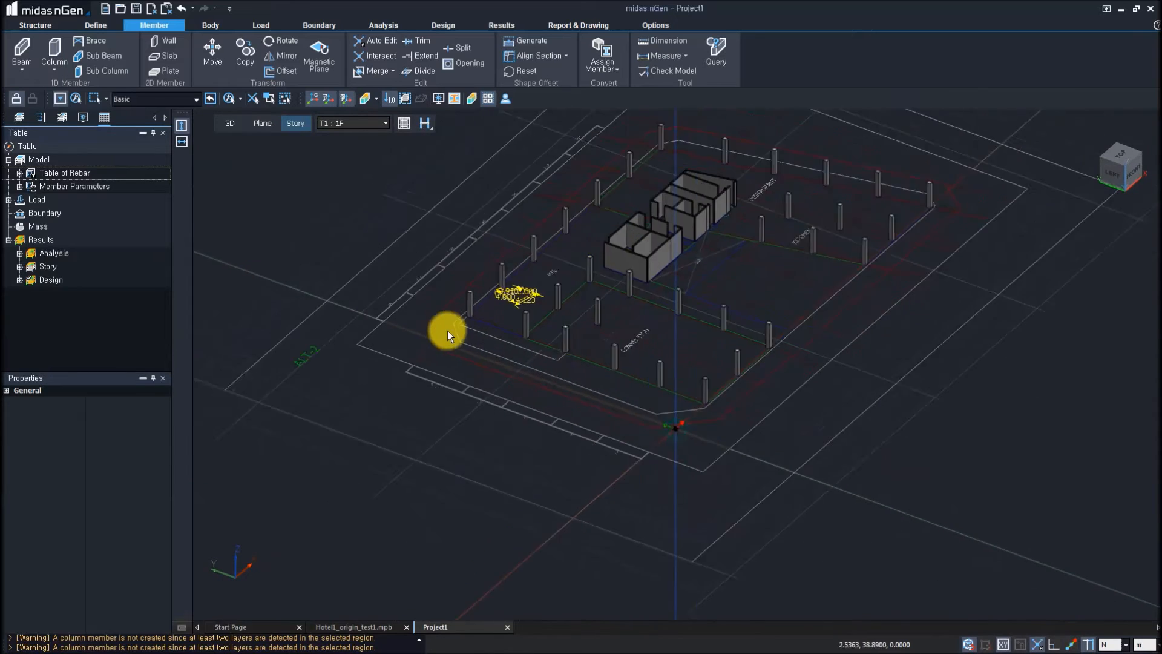
pyautogui.scroll(6, 479, 289)
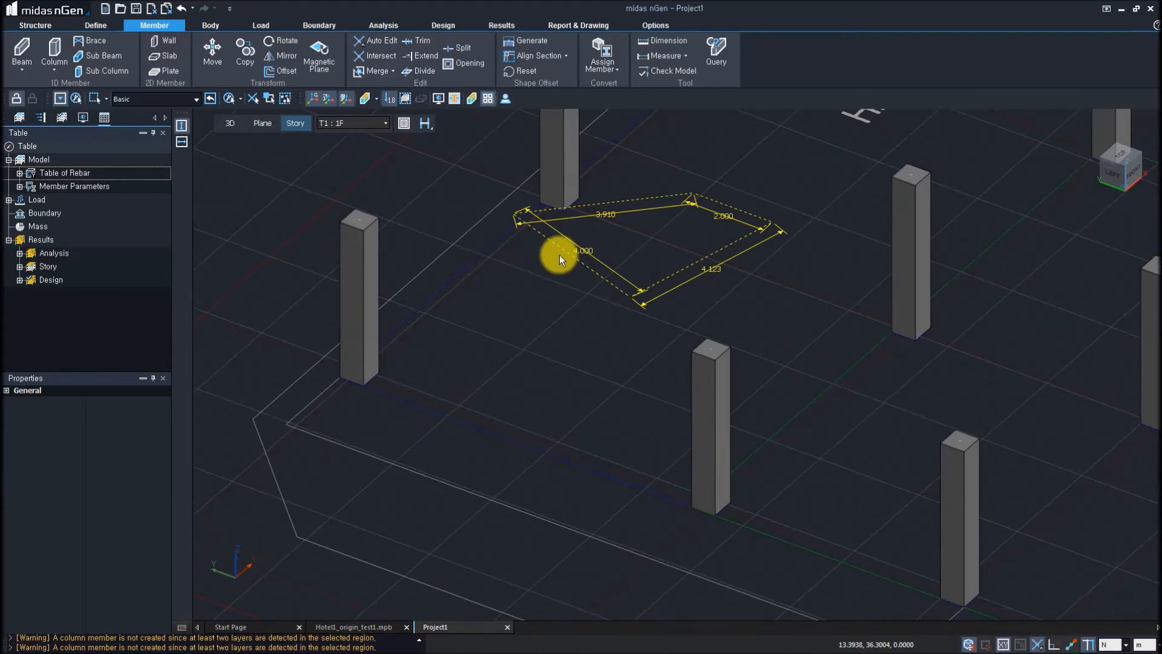
pyautogui.click(547, 207)
pyautogui.click(683, 55)
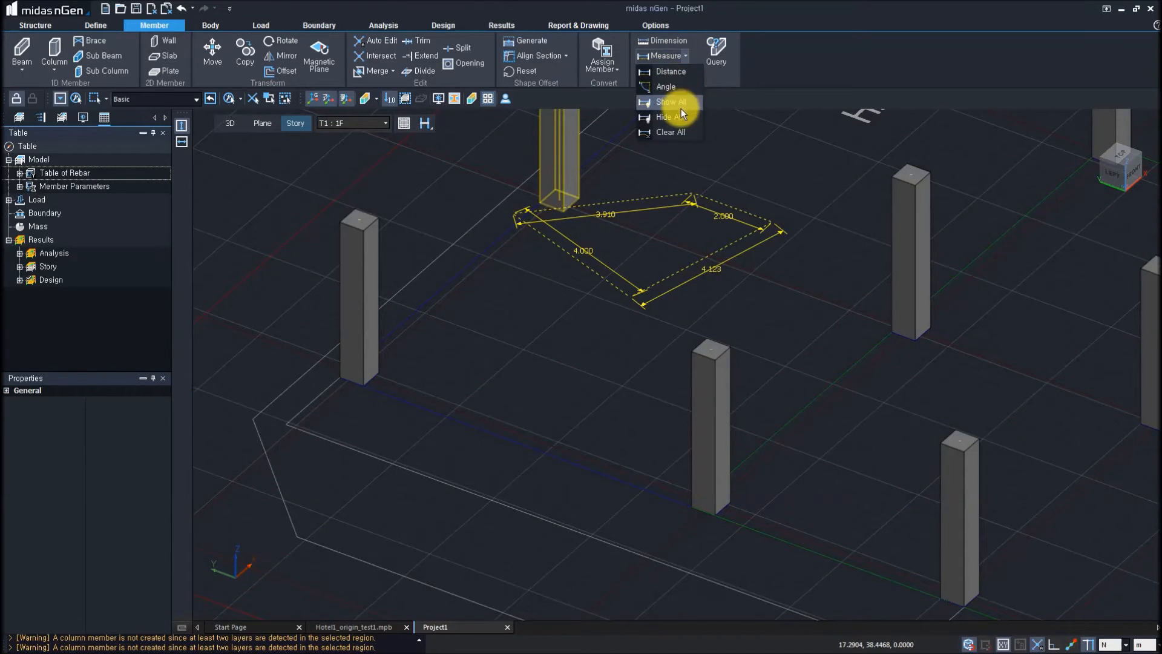
pyautogui.click(666, 116)
pyautogui.moveTo(513, 333); pyautogui.dragTo(514, 406, button='middle')
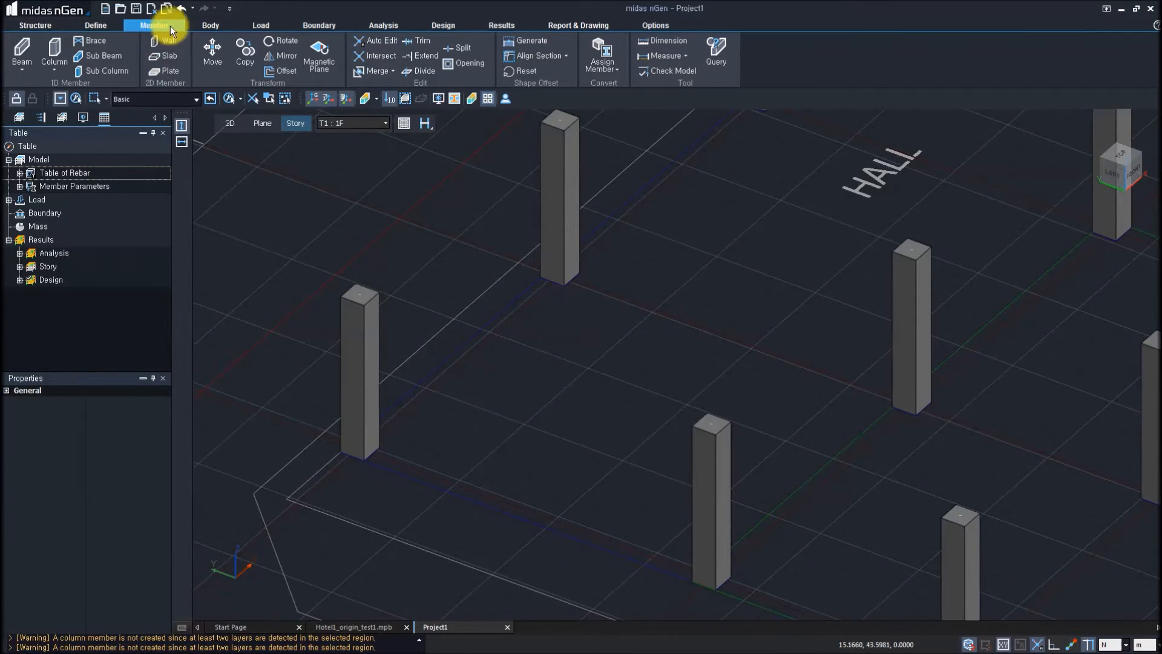
# - Place a single 4 m high SB 400x600 column by point at 11.25, 37.5, midway between two columns of the outer row
pyautogui.click(56, 60)
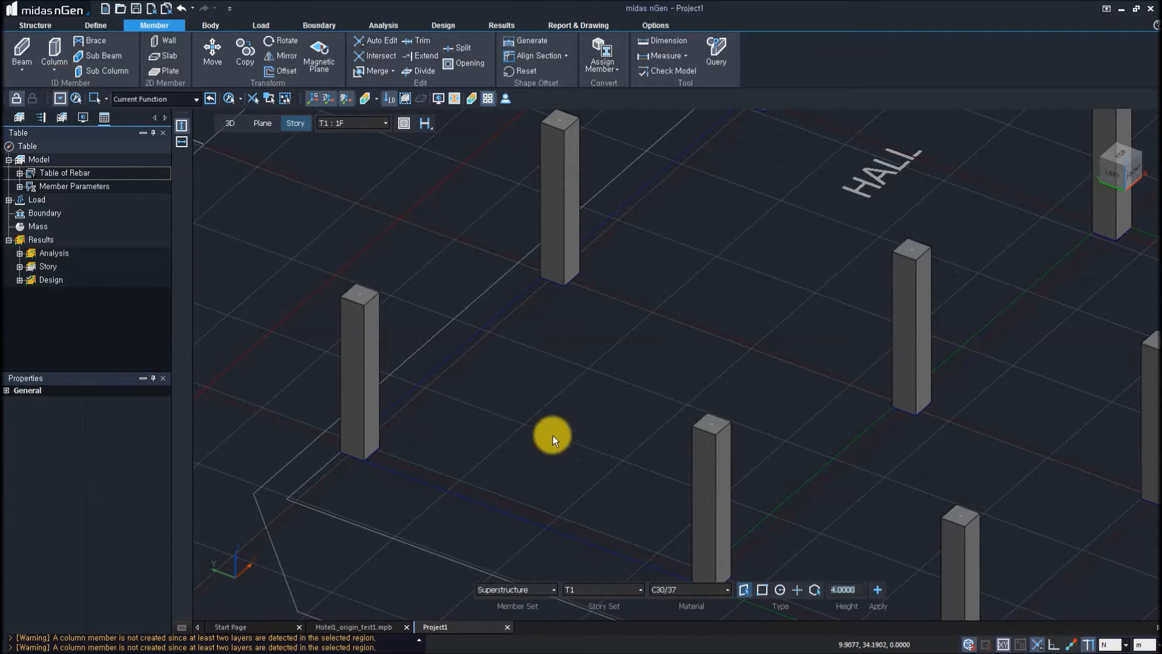
pyautogui.click(796, 589)
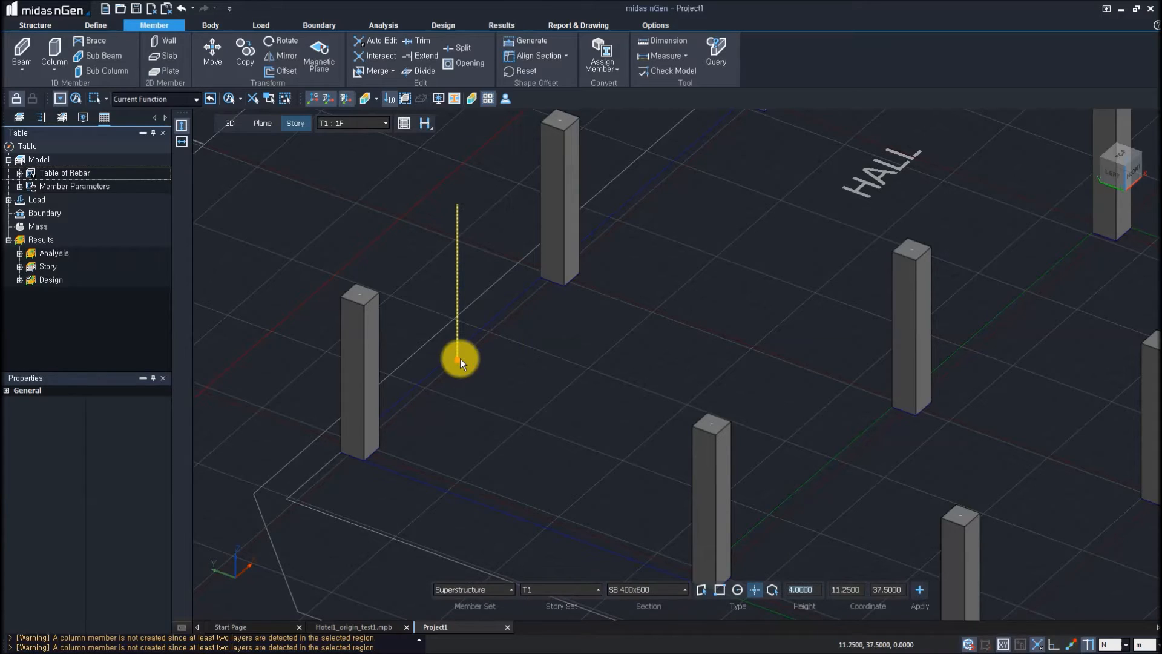
pyautogui.click(460, 359)
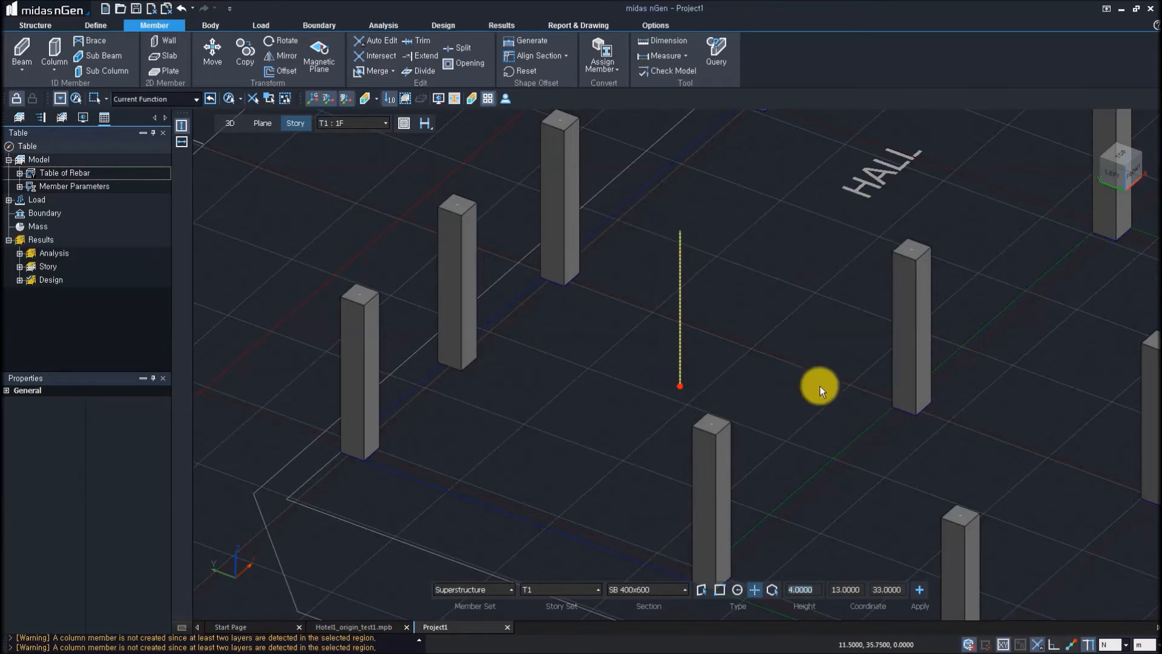
pyautogui.press('Escape')
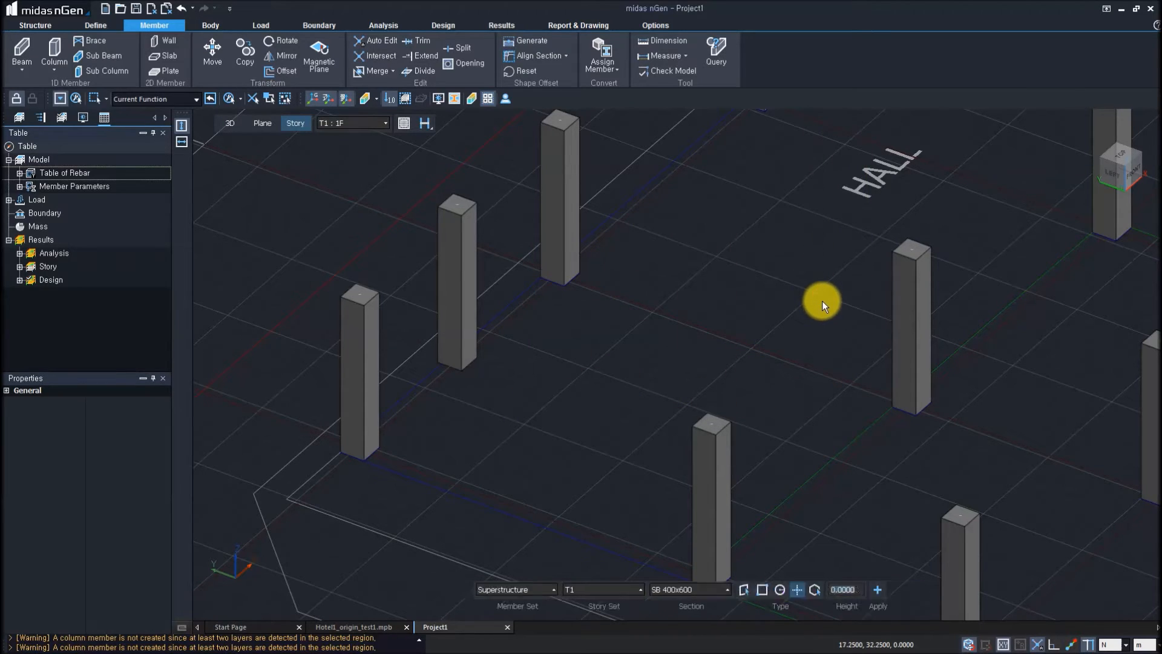
pyautogui.press('Escape')
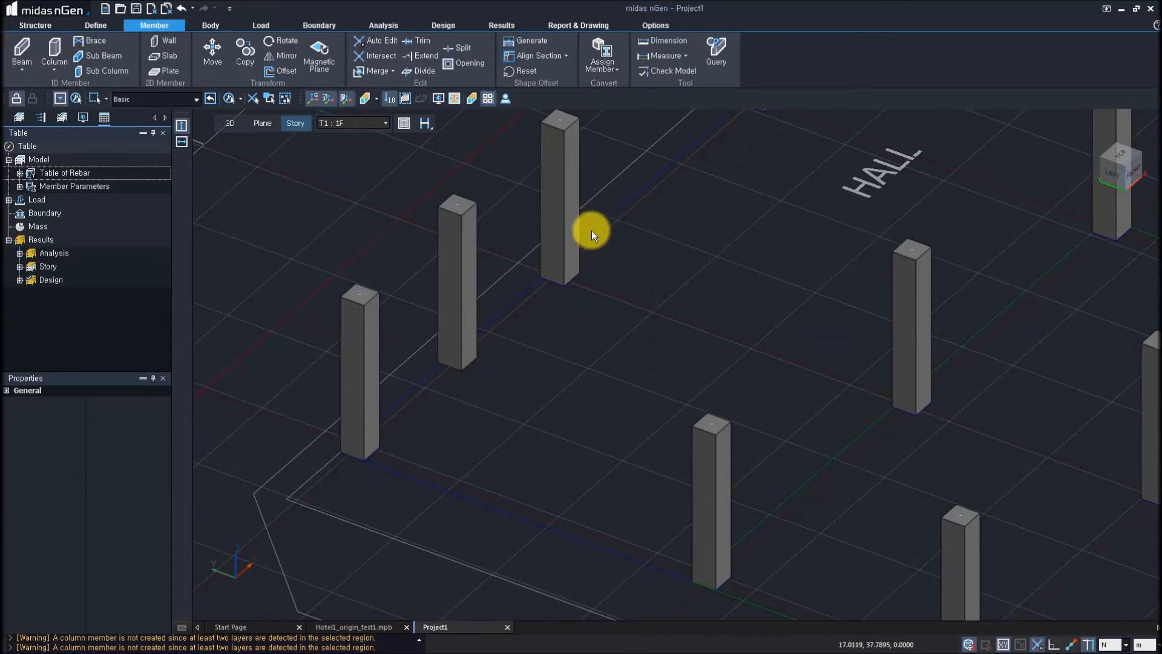
# - Copy the SB 600x600 column beyond the new one in the outer row to the point 15, 33.5 inside the grid
pyautogui.click(571, 219)
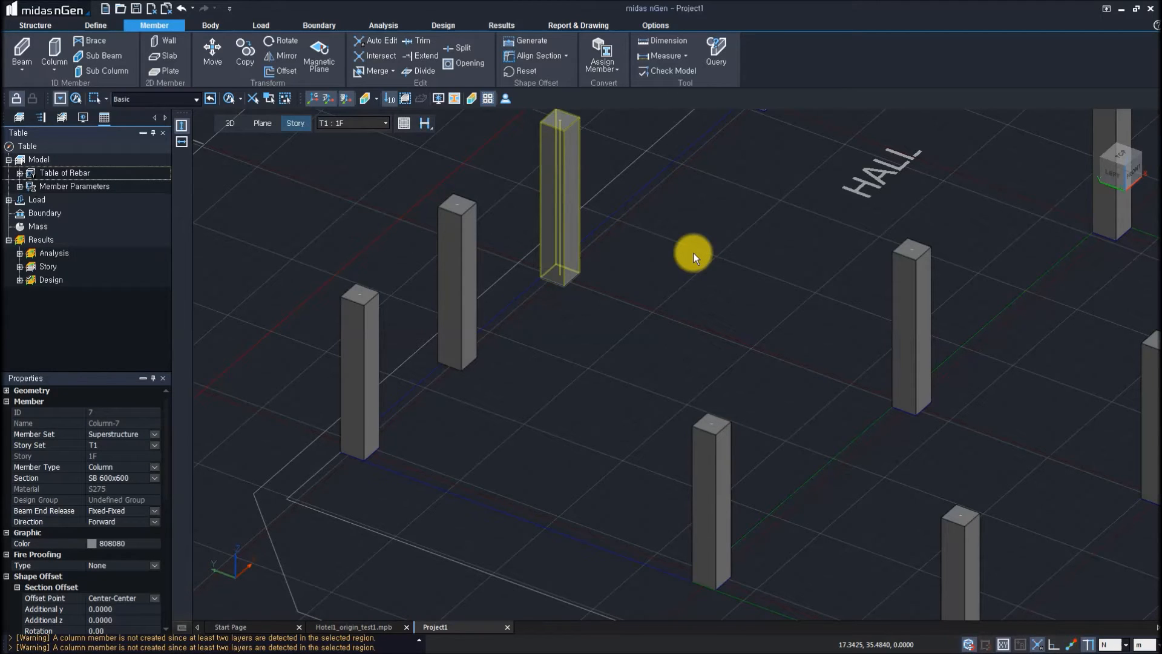
pyautogui.hotkey('ctrl', 'c')
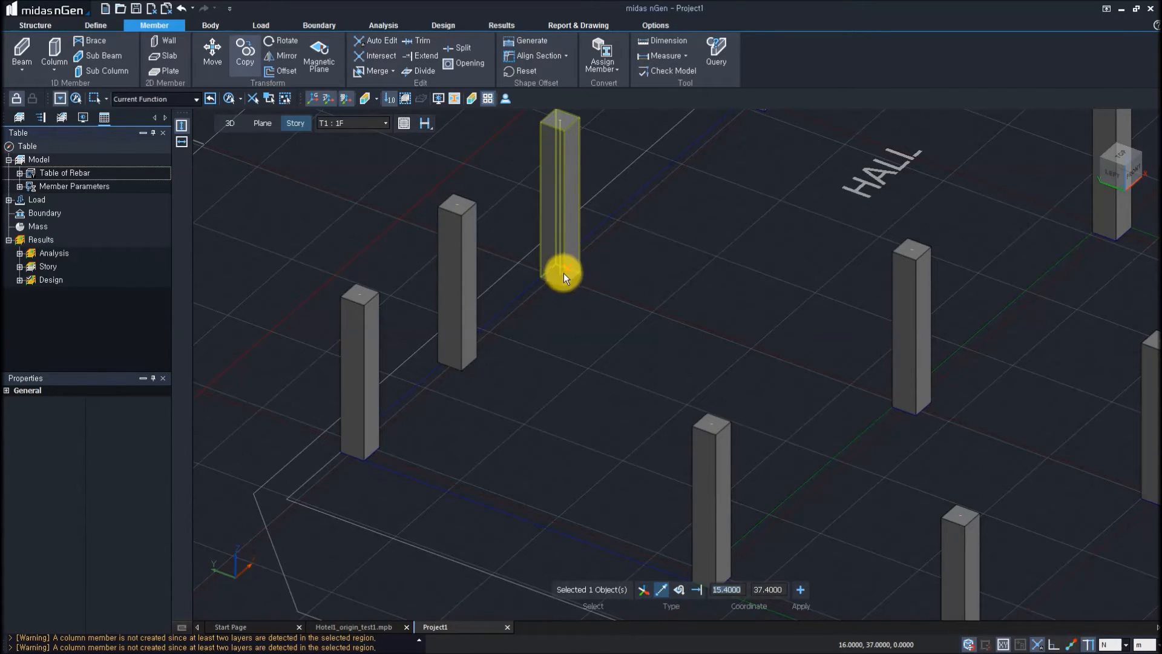
pyautogui.click(560, 273)
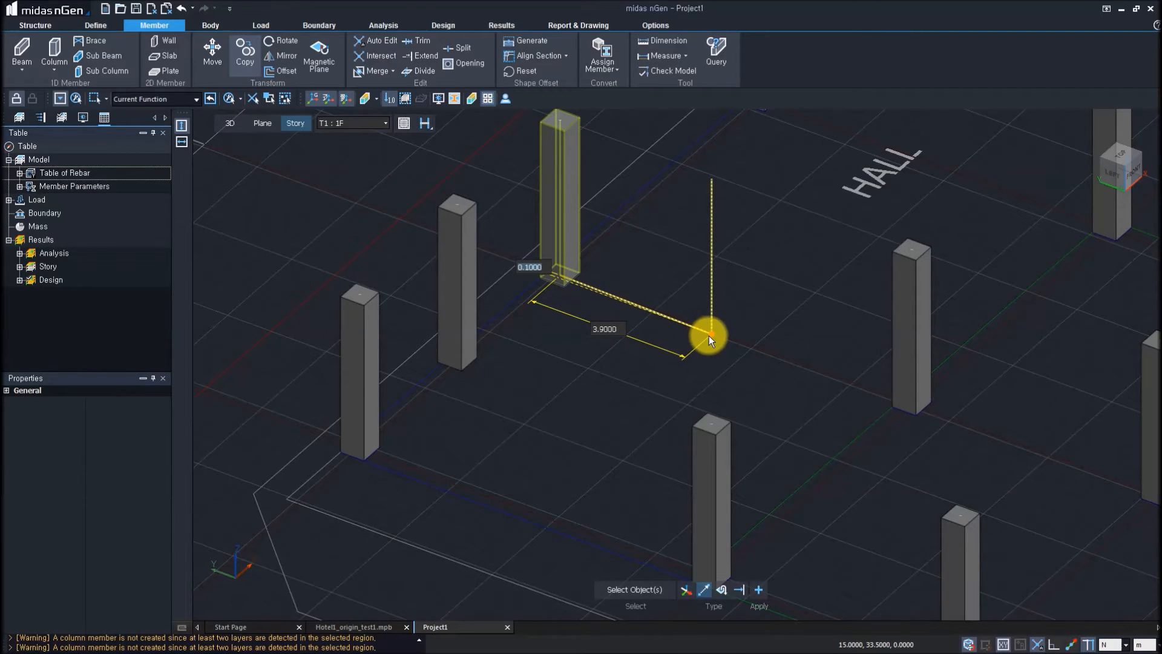
pyautogui.click(709, 334)
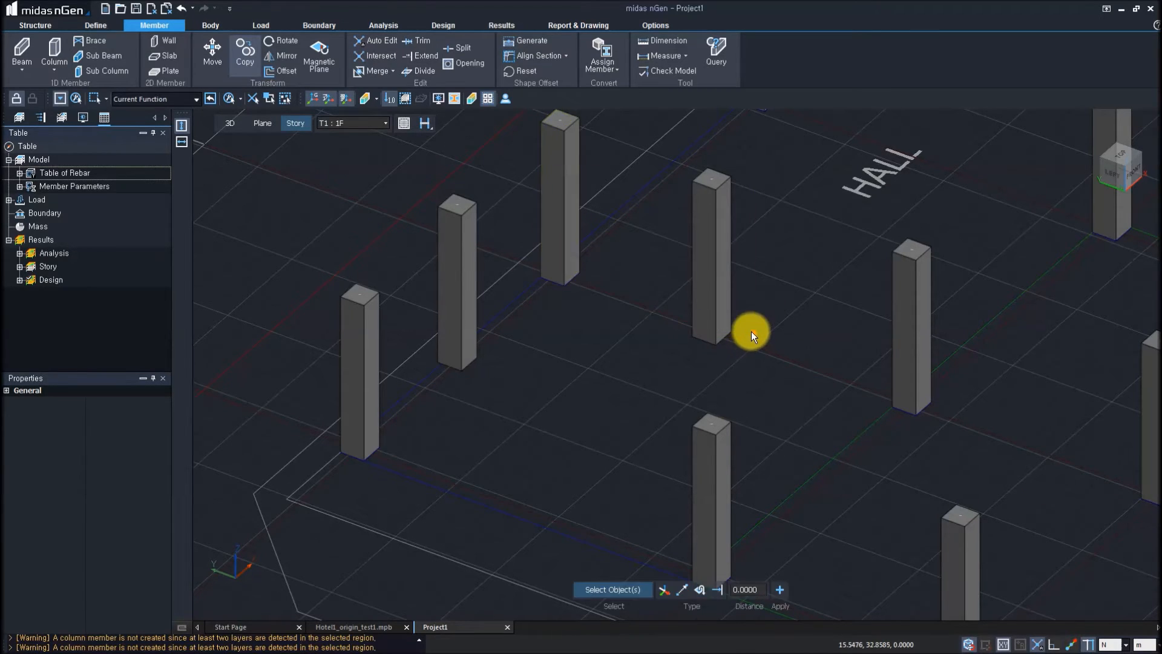
pyautogui.press('Escape')
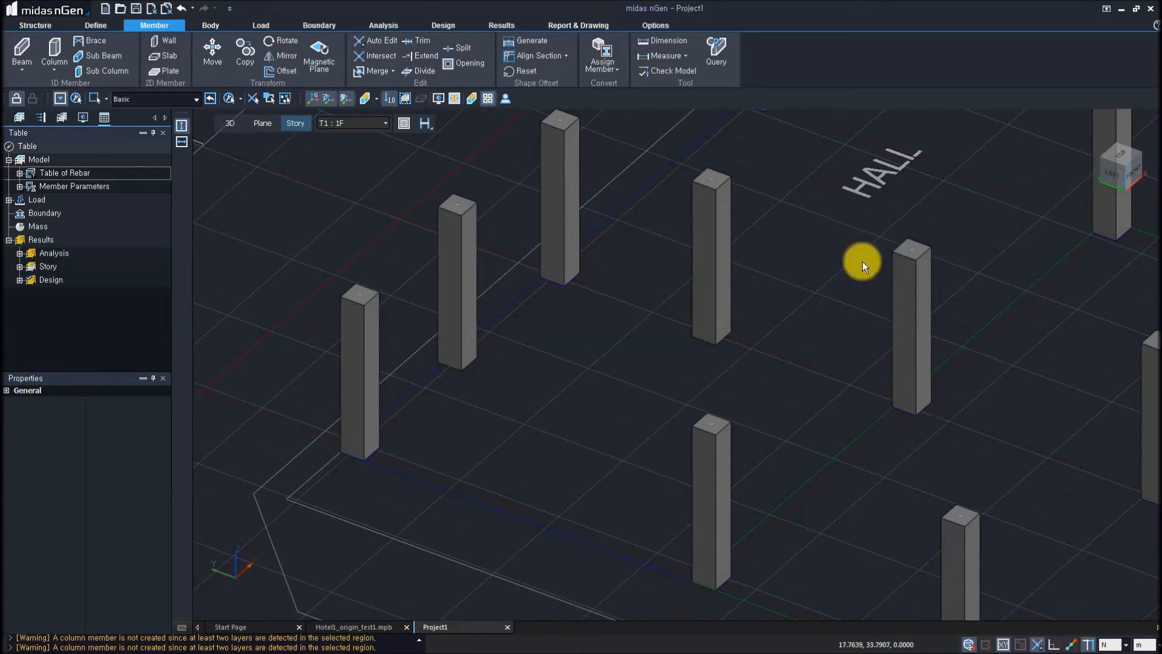
# - Move the copied column 4 m in the negative X direction, parallel to the outer column row
pyautogui.click(709, 264)
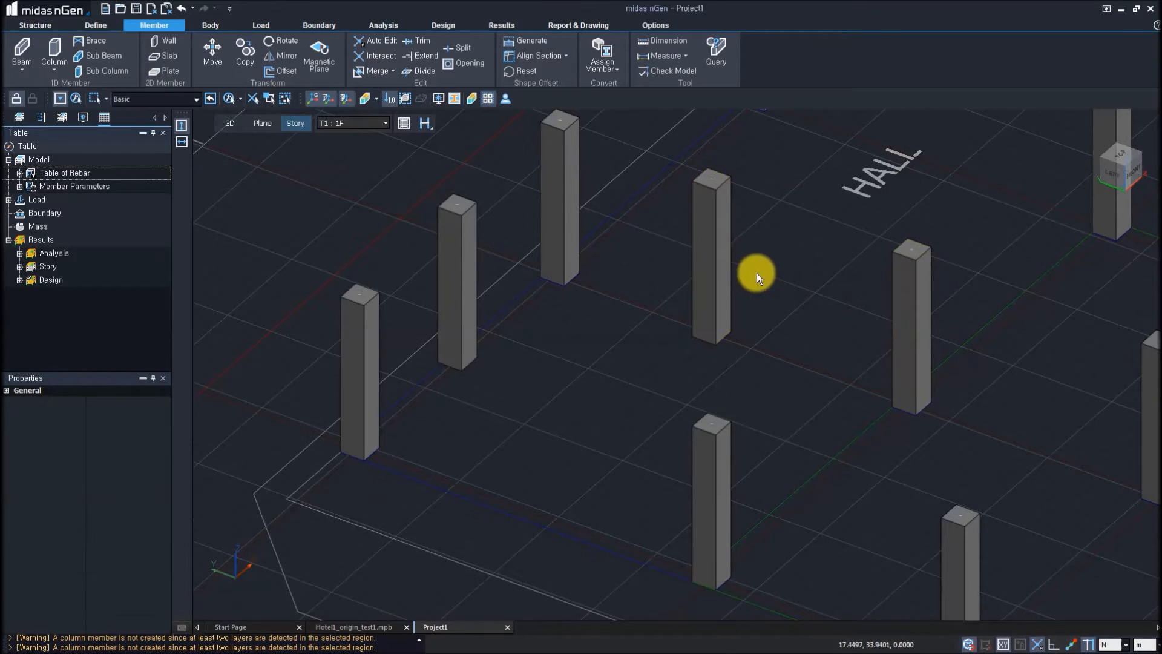
pyautogui.click(721, 268)
pyautogui.moveTo(740, 341); pyautogui.dragTo(605, 428, button='middle')
pyautogui.click(581, 333)
pyautogui.moveTo(320, 404); pyautogui.dragTo(448, 405, button='middle')
pyautogui.click(704, 346)
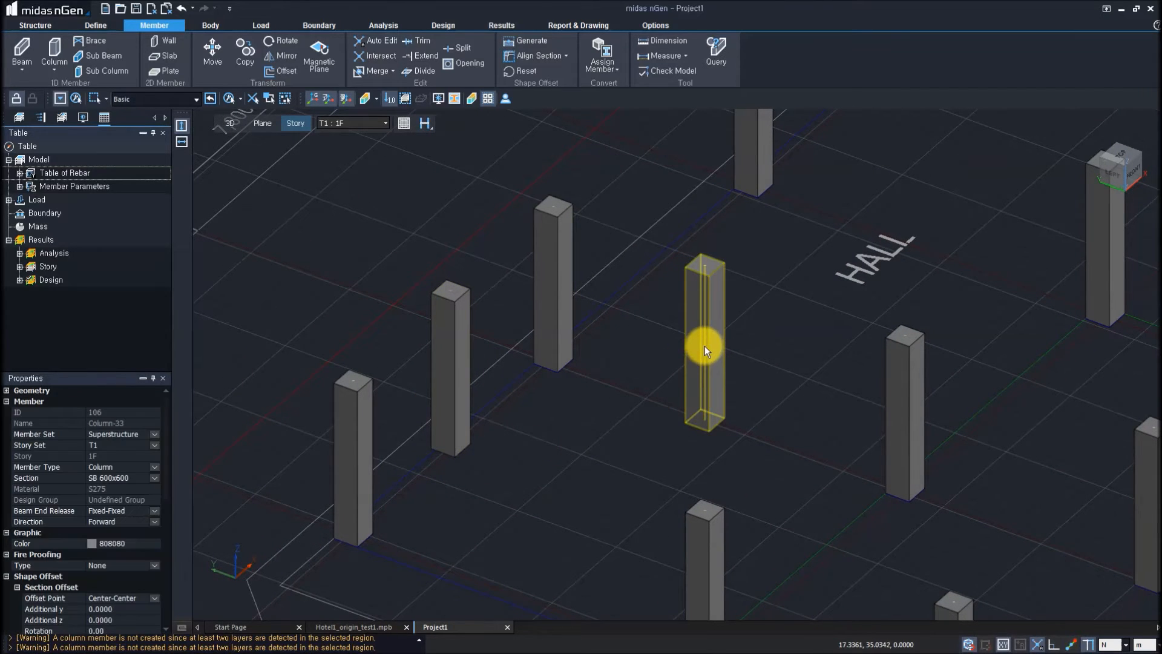
pyautogui.press('m')
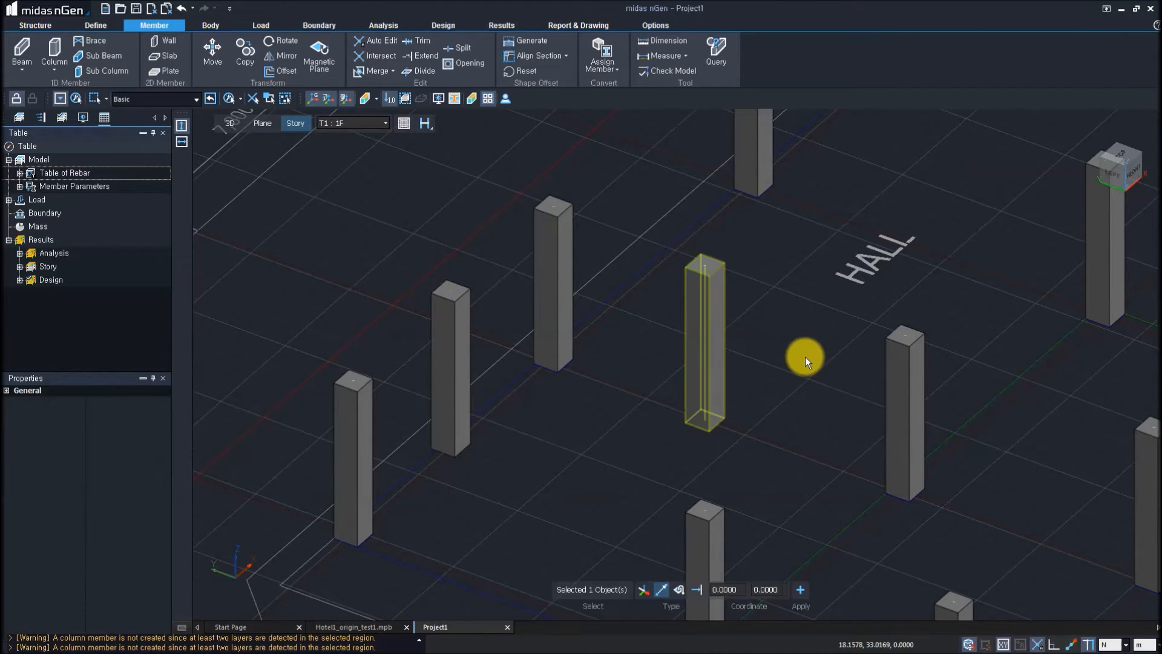
pyautogui.click(706, 421)
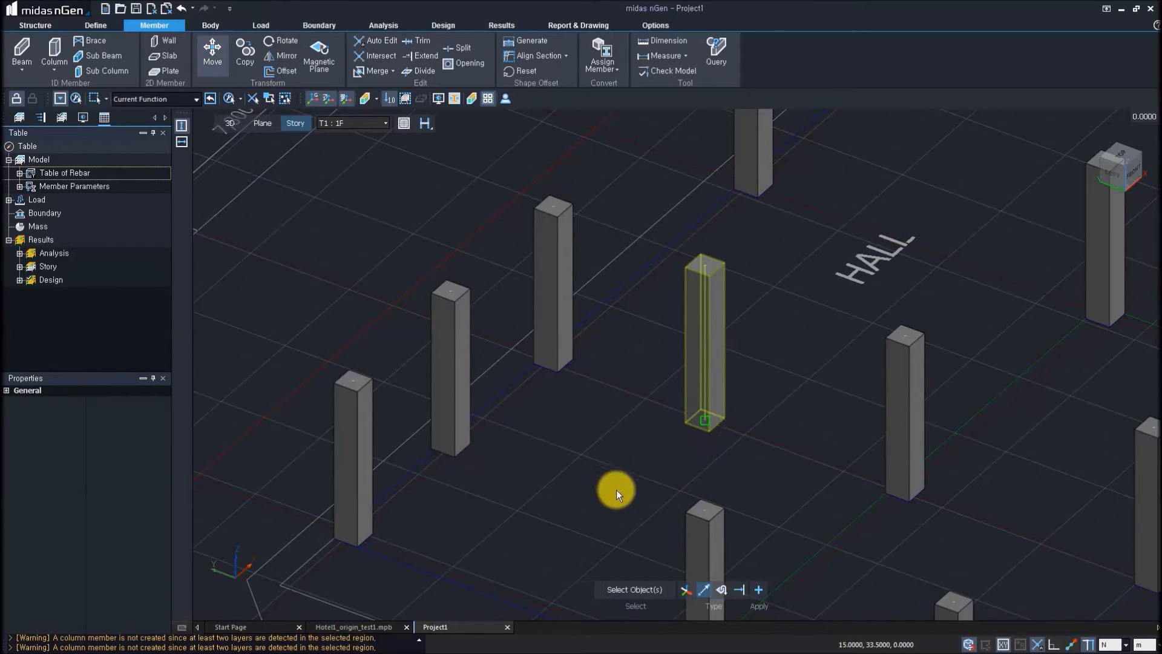
pyautogui.press('Tab')
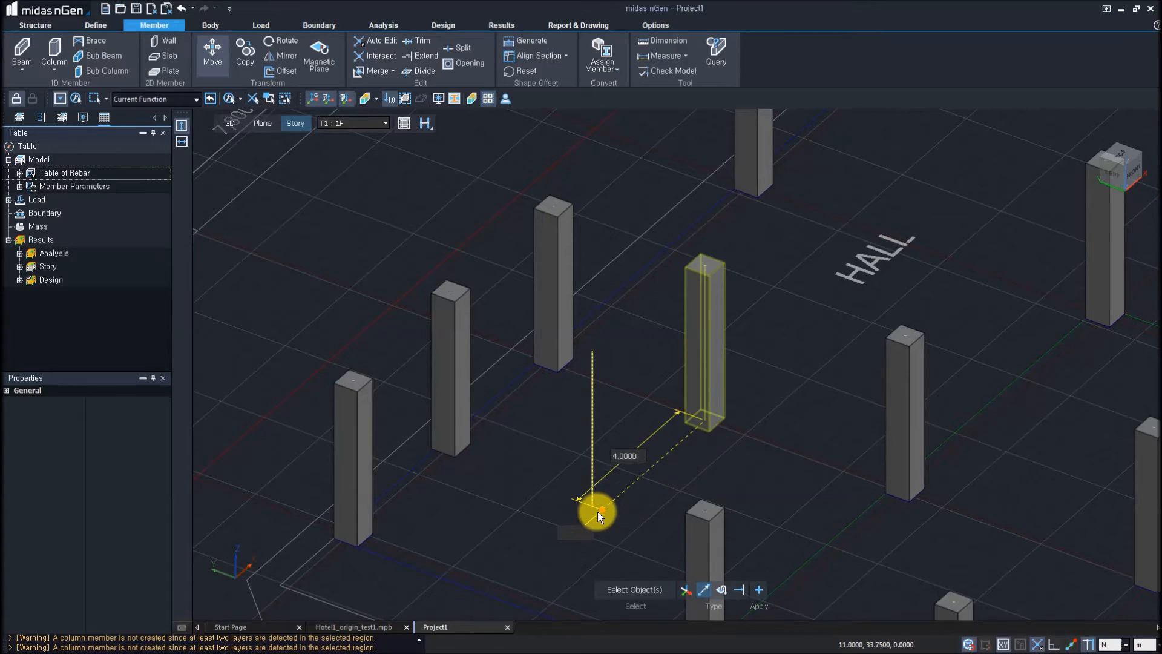
pyautogui.press('Return')
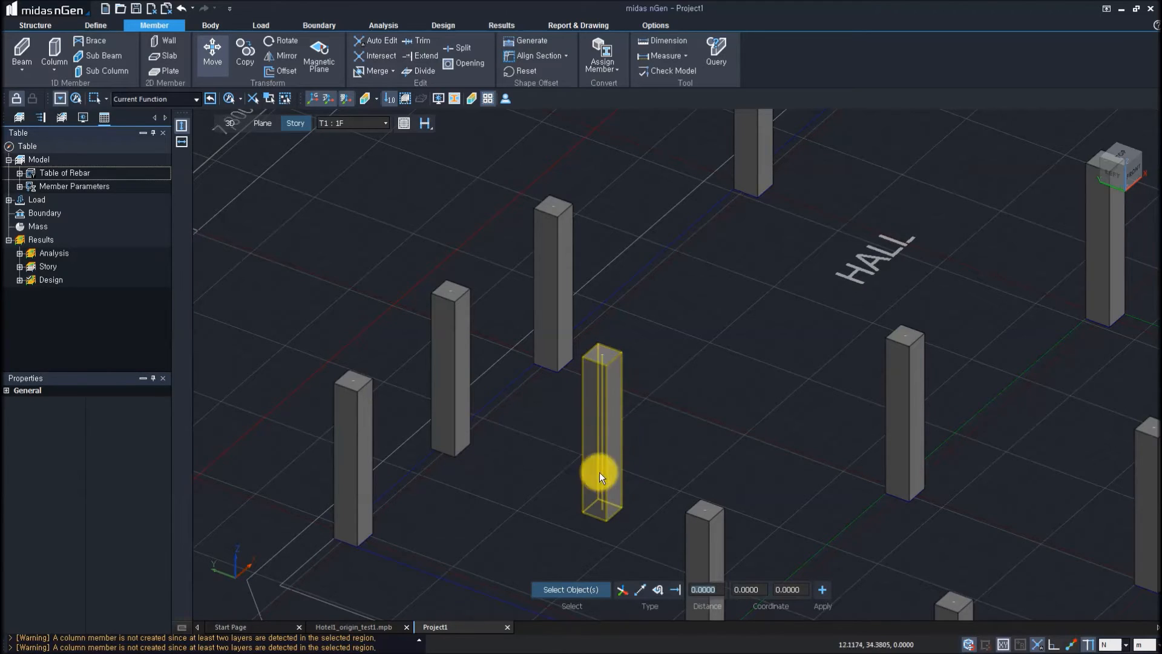
pyautogui.press('Escape')
# - Dimension the moved column and set its height to 6 m through that dimension
pyautogui.click(676, 44)
pyautogui.click(614, 394)
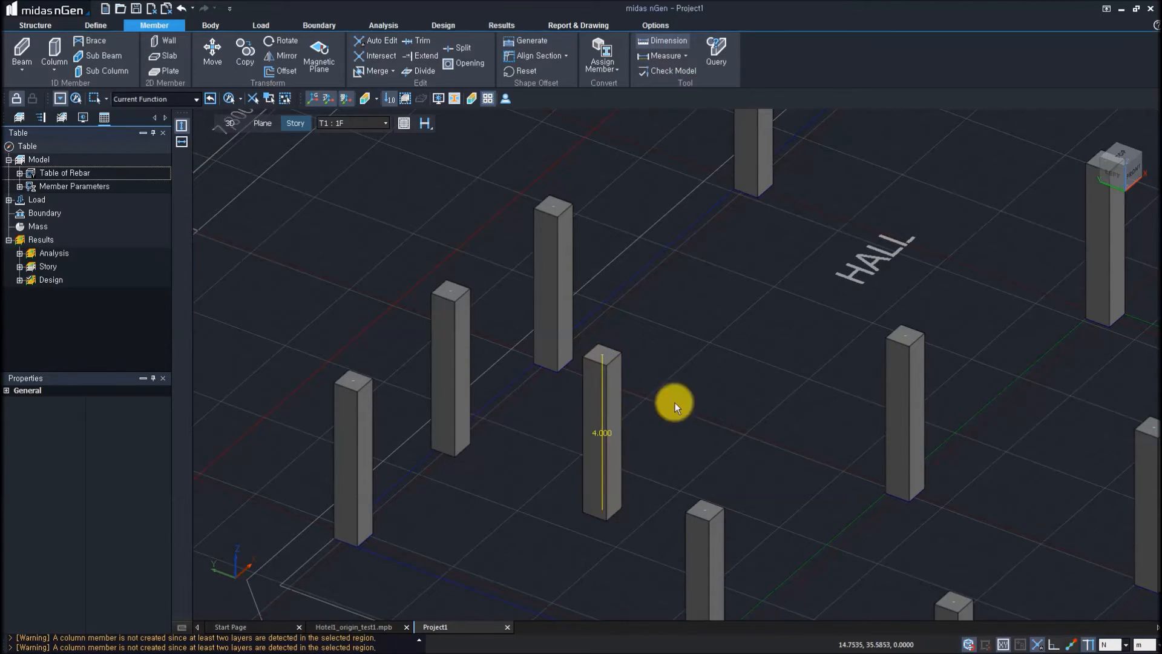
pyautogui.click(605, 434)
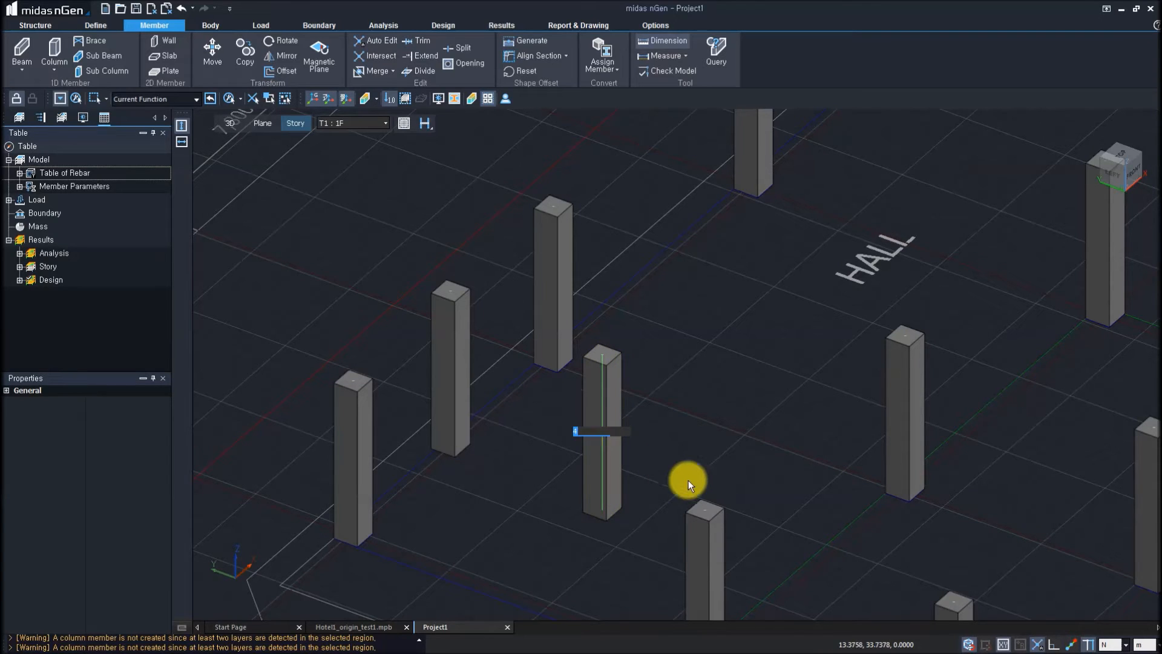
pyautogui.write('6')
pyautogui.press('Return')
pyautogui.moveTo(662, 452)
pyautogui.mouseDown(button='middle')
pyautogui.moveTo(669, 401)
pyautogui.moveTo(688, 389)
pyautogui.moveTo(718, 424)
pyautogui.moveTo(685, 424)
pyautogui.moveTo(716, 416)
pyautogui.mouseUp(button='middle')
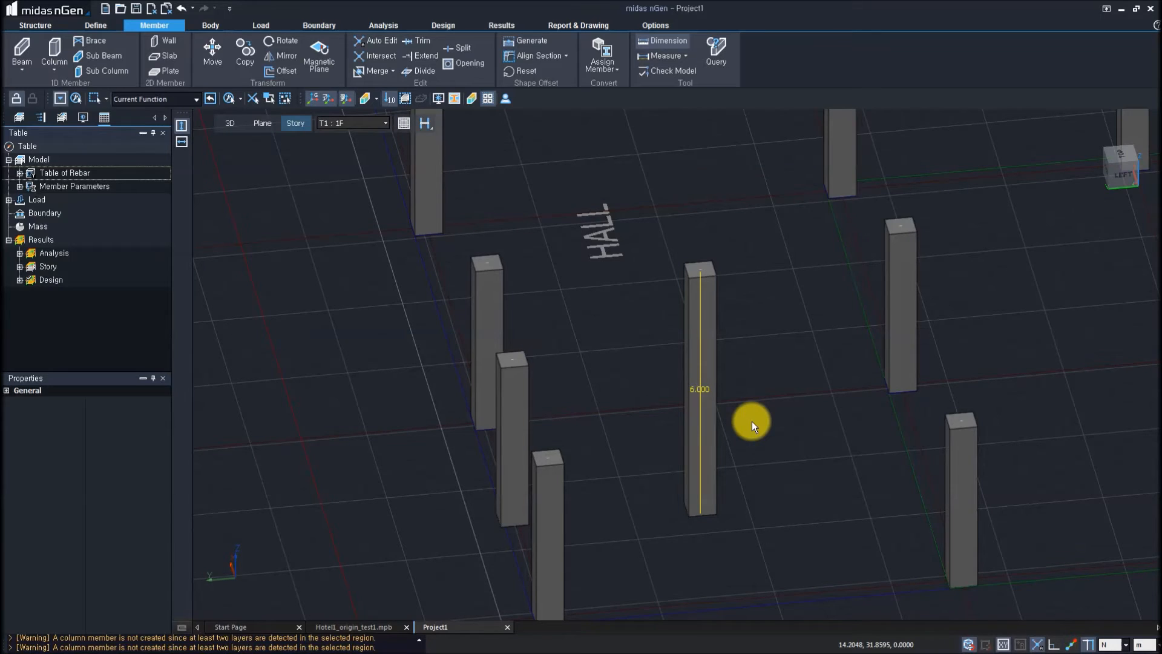
pyautogui.moveTo(749, 422)
pyautogui.mouseDown(button='middle')
pyautogui.moveTo(797, 456)
pyautogui.moveTo(772, 455)
pyautogui.moveTo(788, 455)
pyautogui.mouseUp(button='middle')
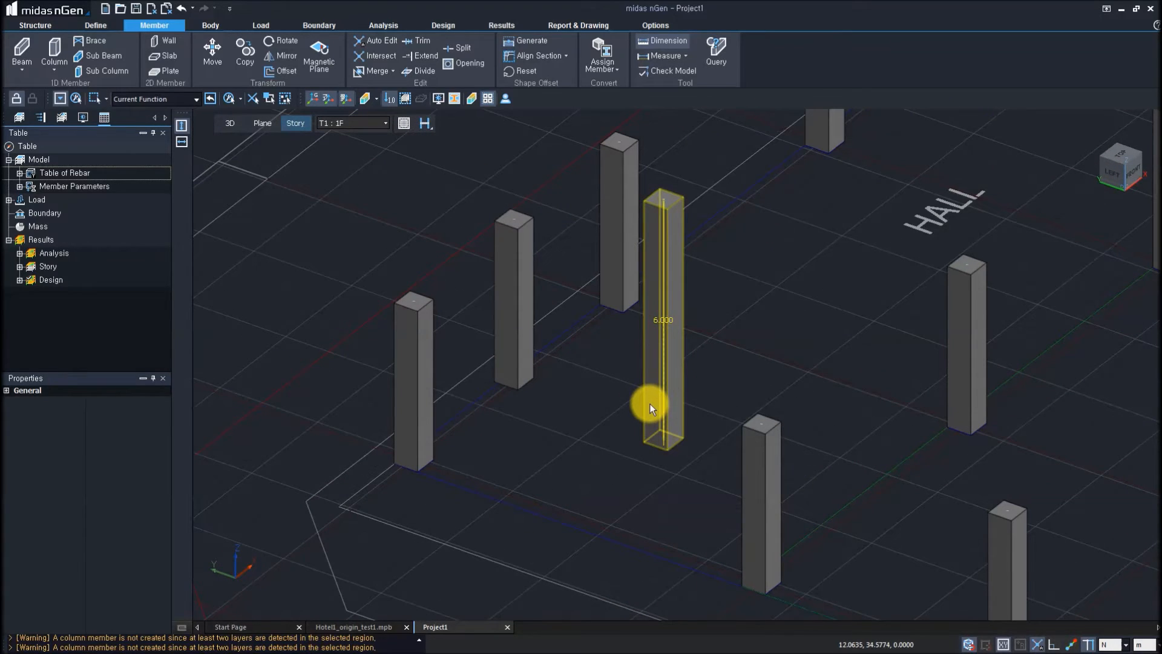
pyautogui.press('Escape')
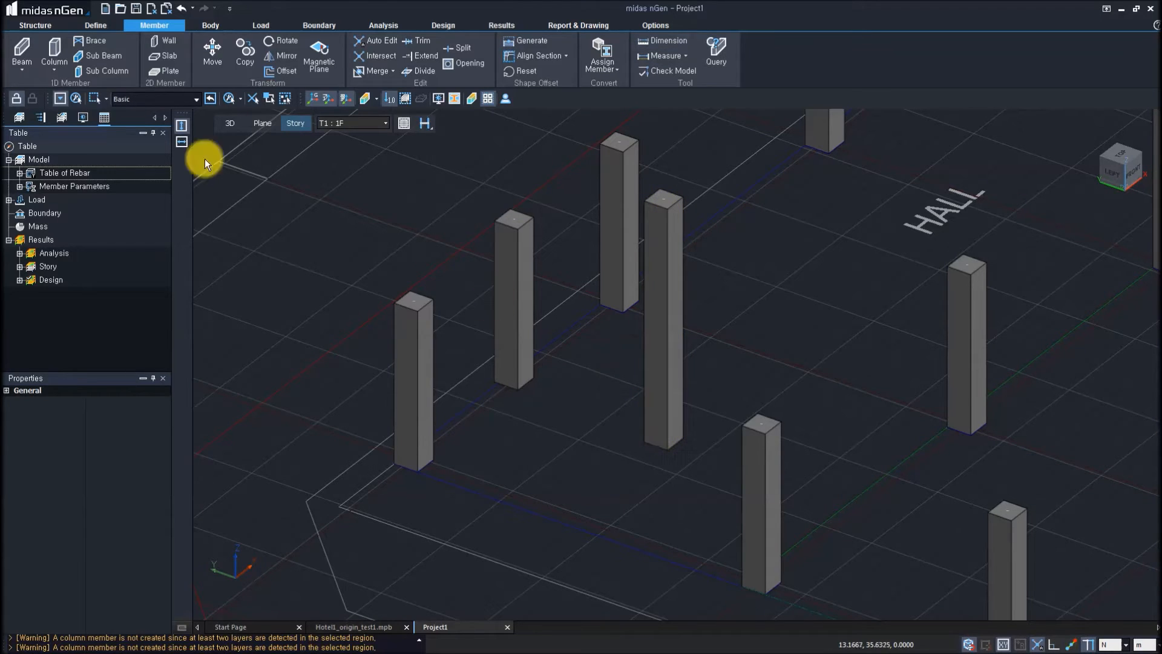
# - Set the drawn beam's section to UC 305x305x118 and try to draw it between the outer-row columns in the story view
pyautogui.click(23, 71)
pyautogui.click(37, 89)
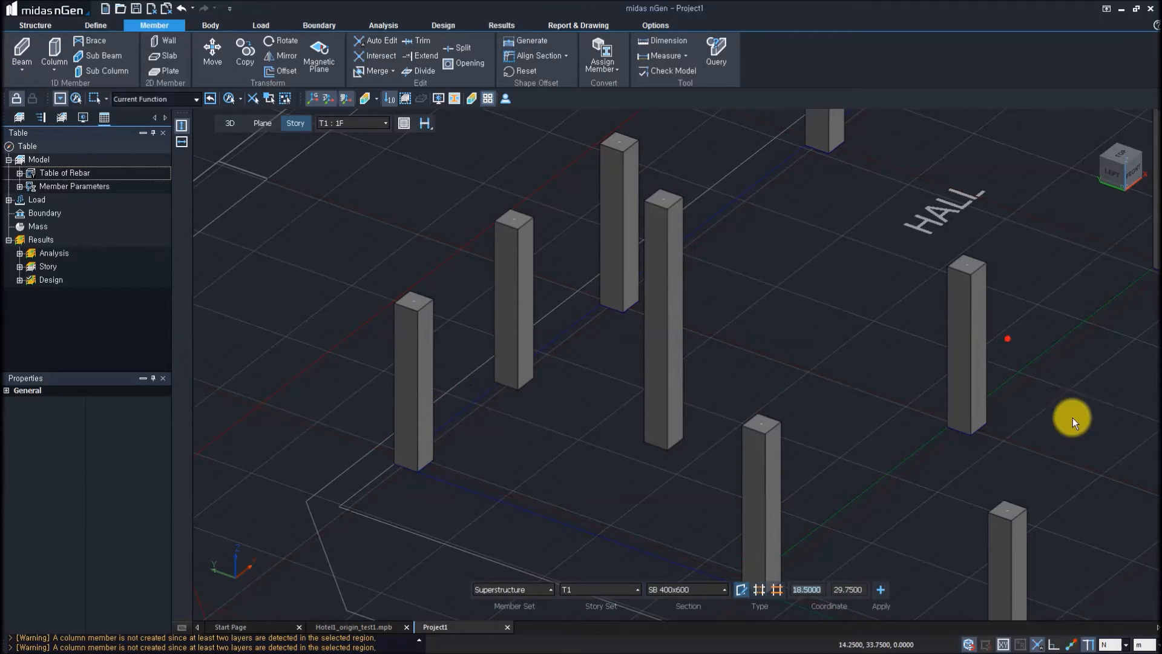
pyautogui.click(738, 590)
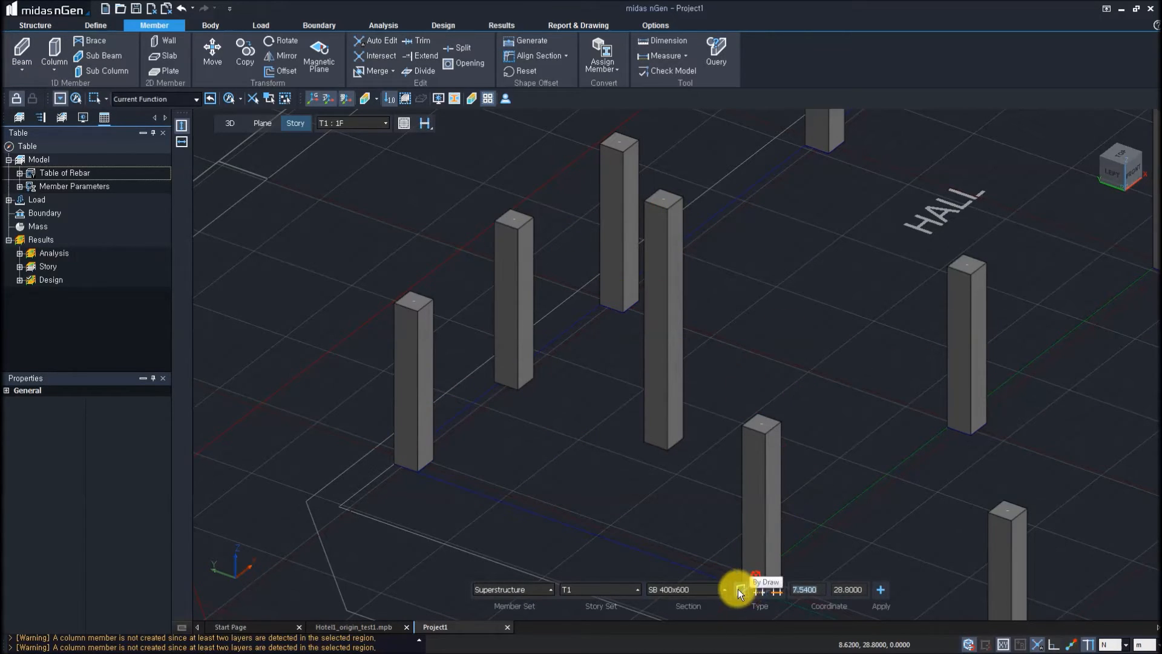
pyautogui.click(680, 587)
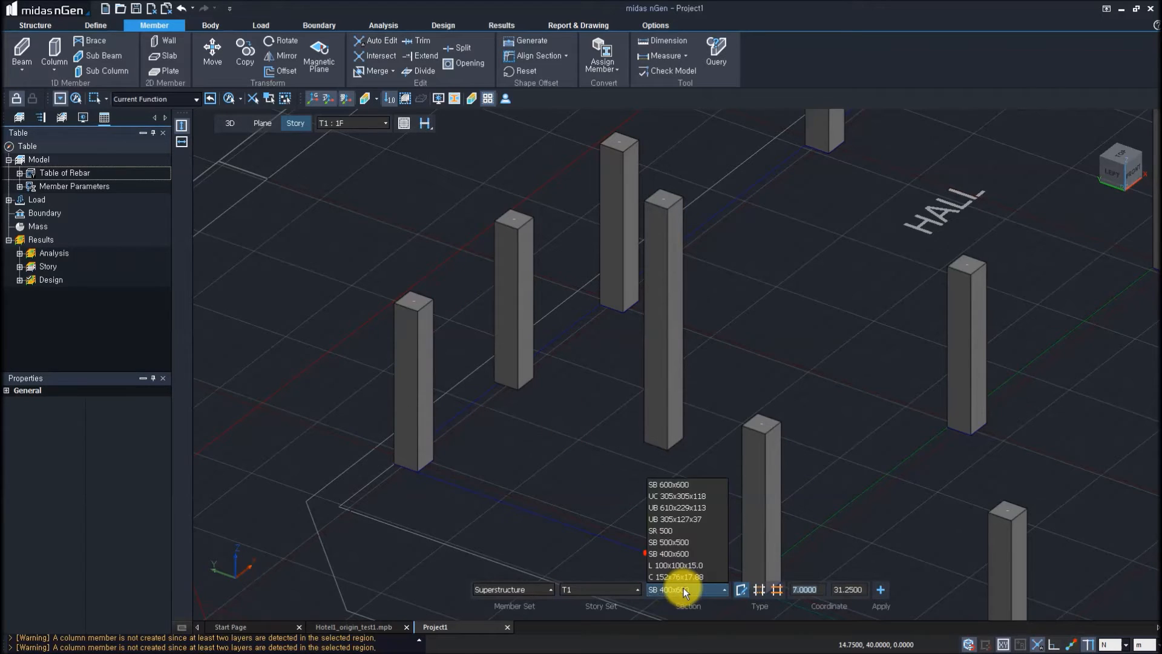
pyautogui.click(682, 494)
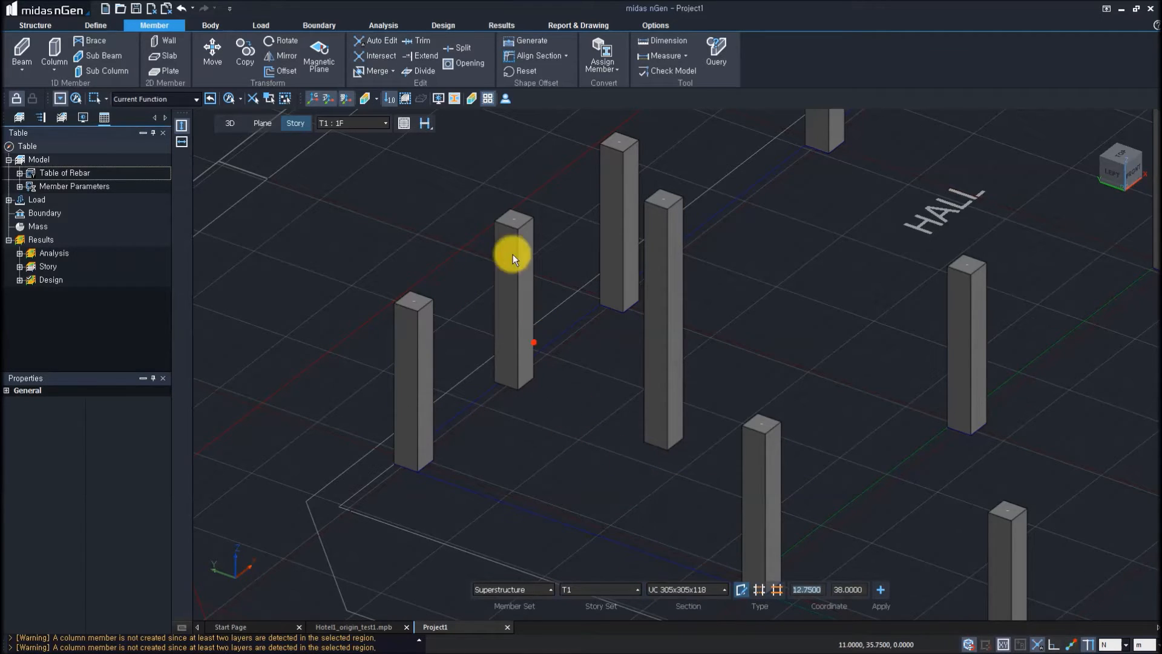
pyautogui.click(520, 223)
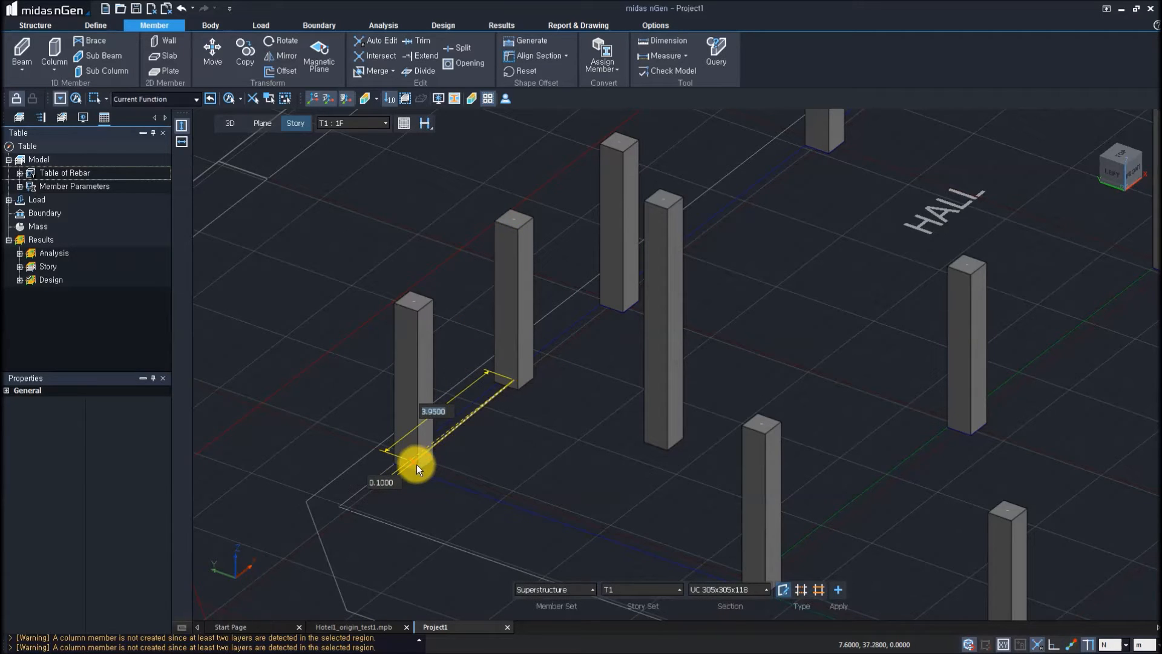
pyautogui.press('Escape')
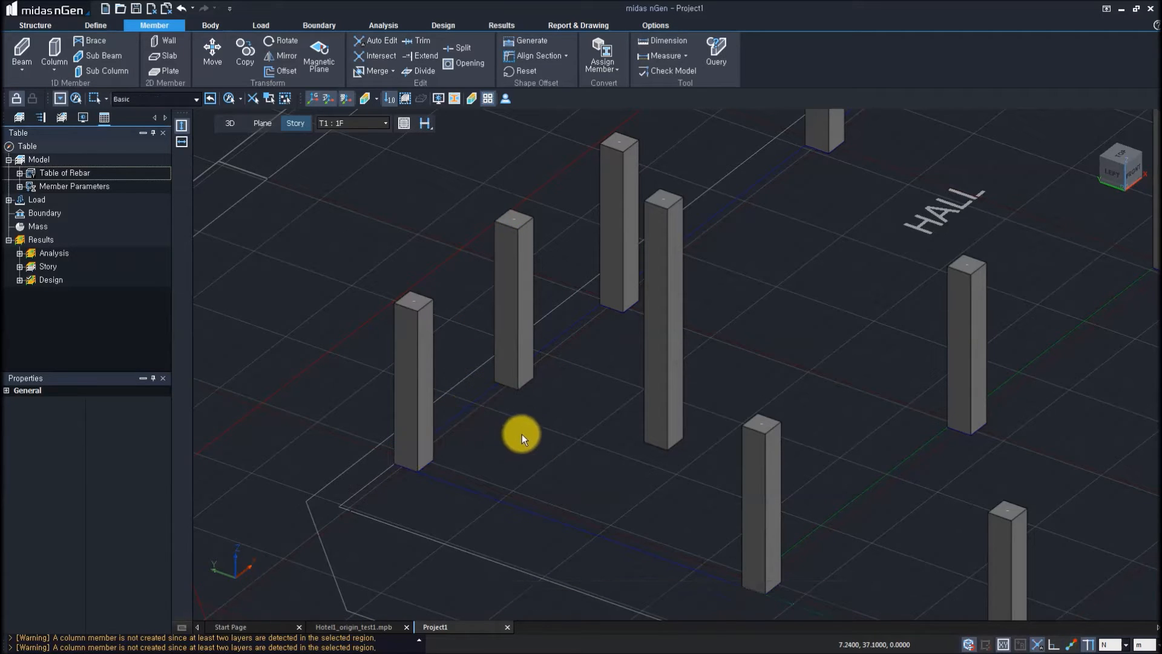
# - In the 3D view, draw a diagonal UC 305x305x118 beam from the corner column's top at 7.3, 37.4, 4 to the adjacent front column's base
pyautogui.click(231, 123)
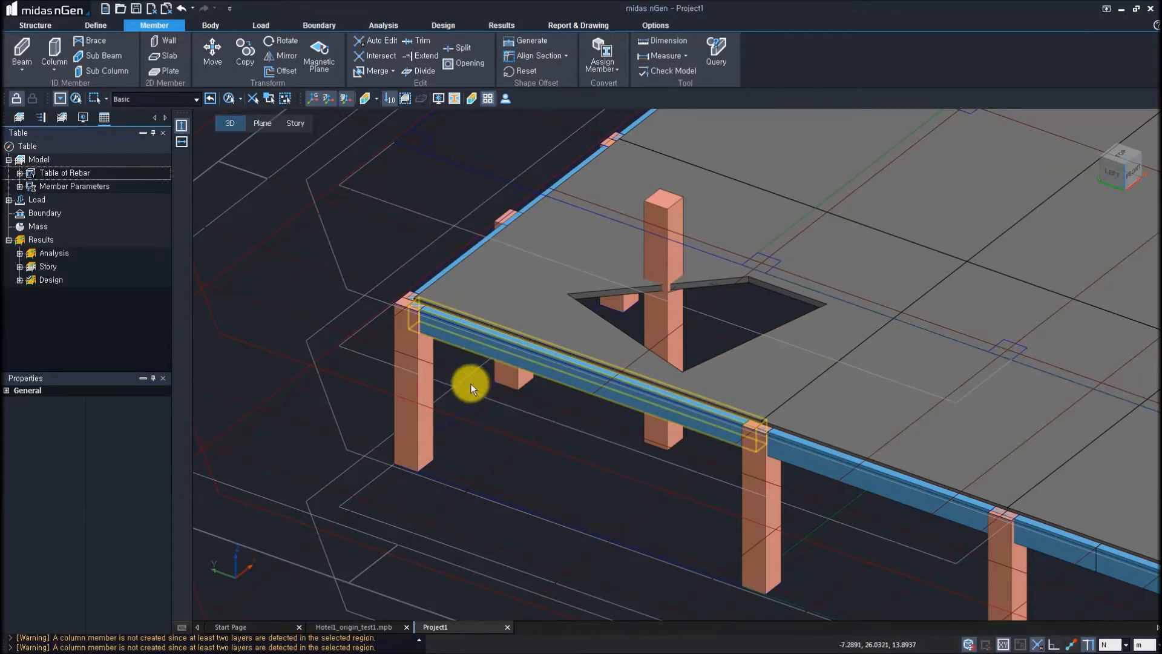
pyautogui.click(21, 64)
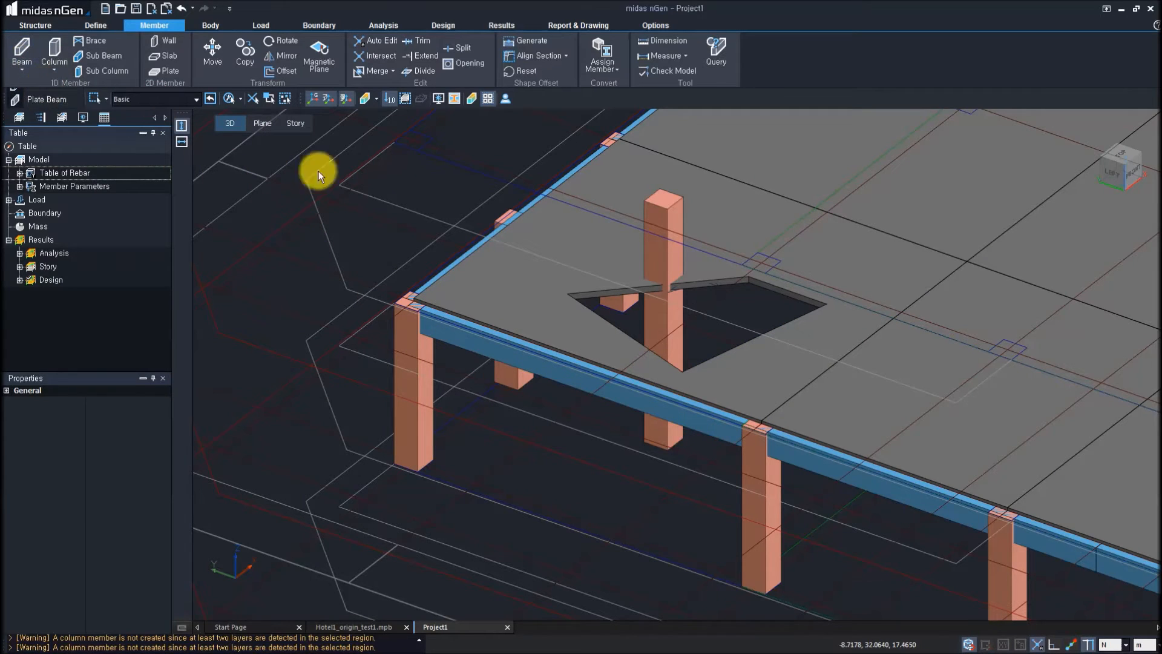
pyautogui.click(414, 304)
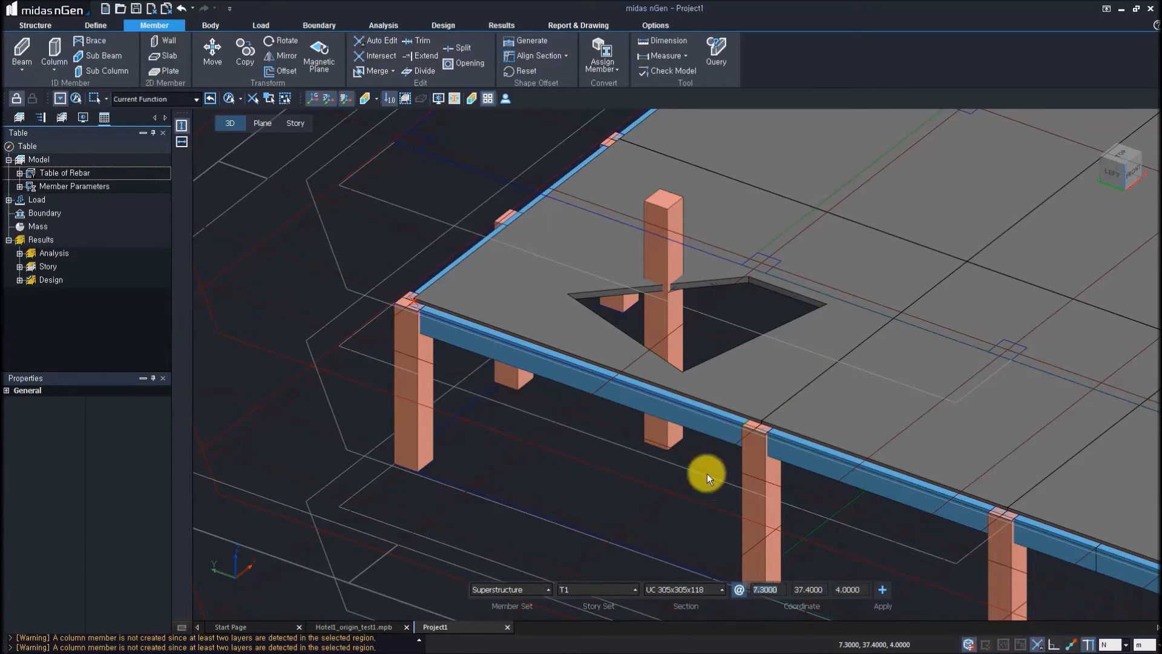
pyautogui.moveTo(755, 477); pyautogui.dragTo(739, 426, button='middle')
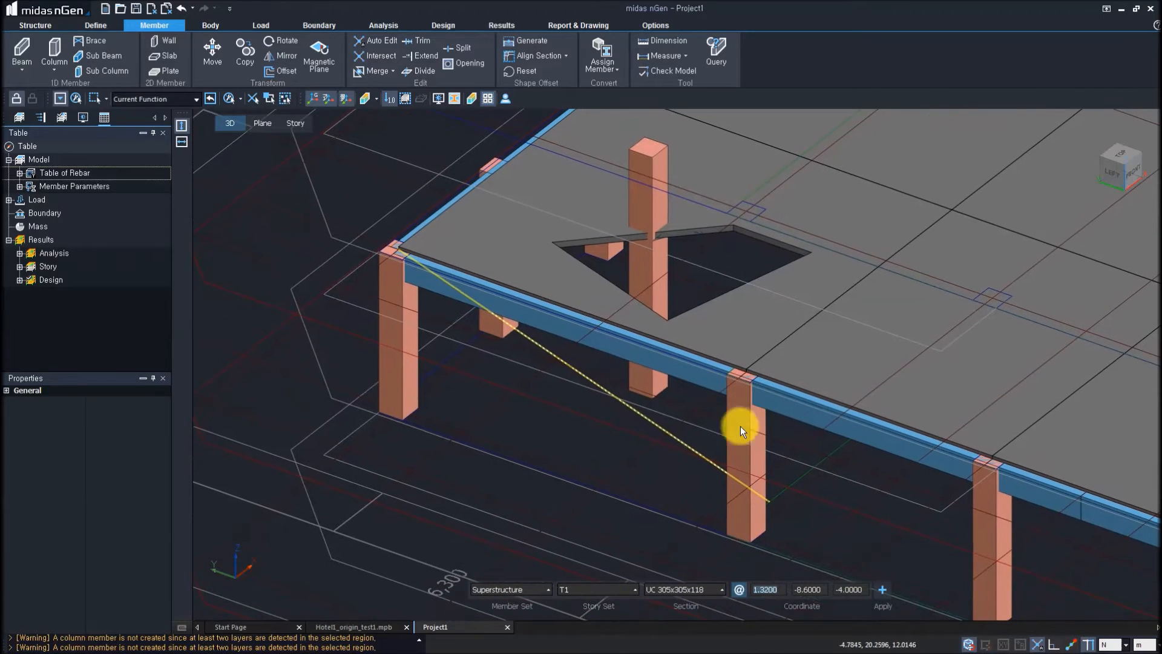
pyautogui.click(743, 534)
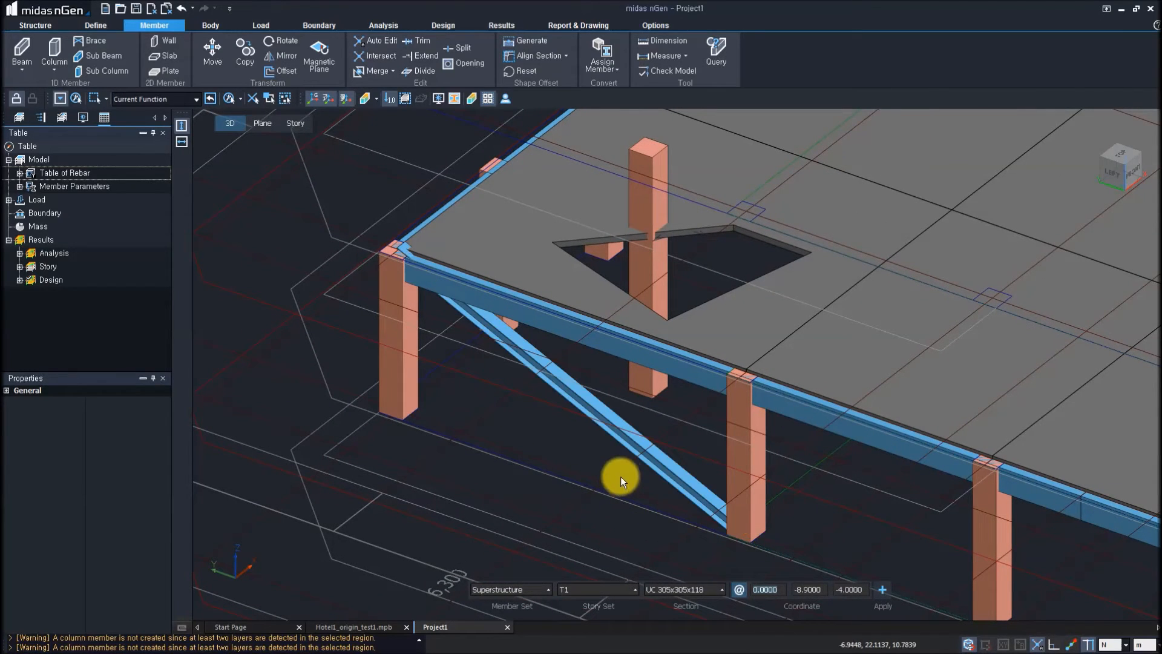
pyautogui.press('Escape')
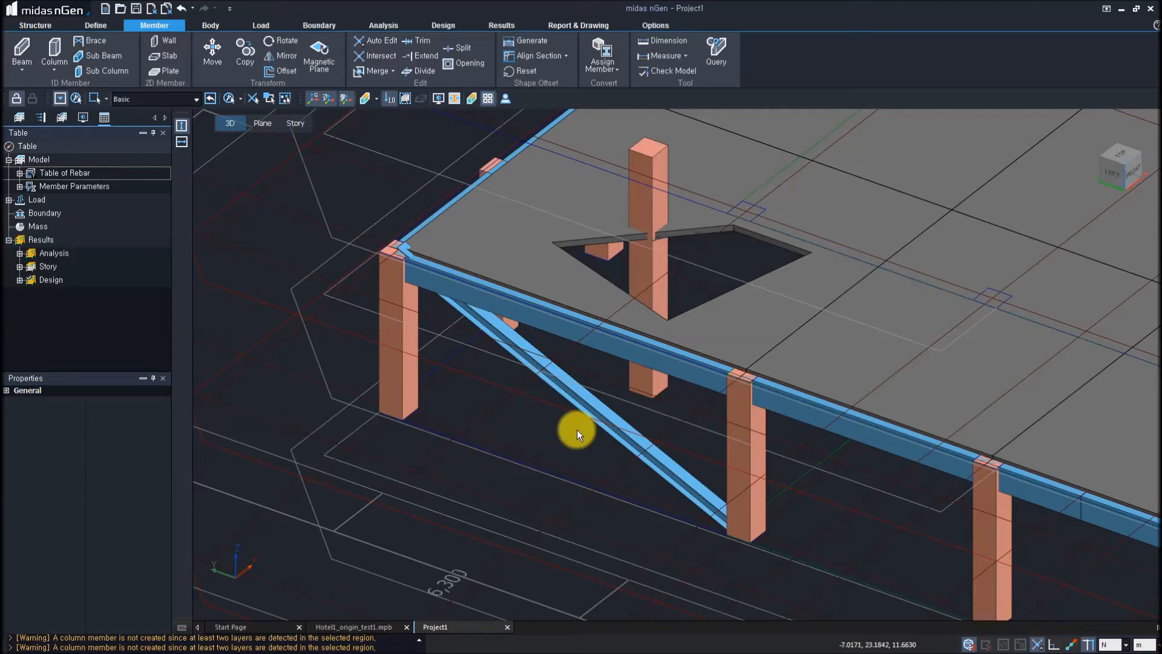
# - Examine the diagonal beam, the convention slab and the surrounding framing in the overall 3D model
pyautogui.scroll(-6, 575, 431)
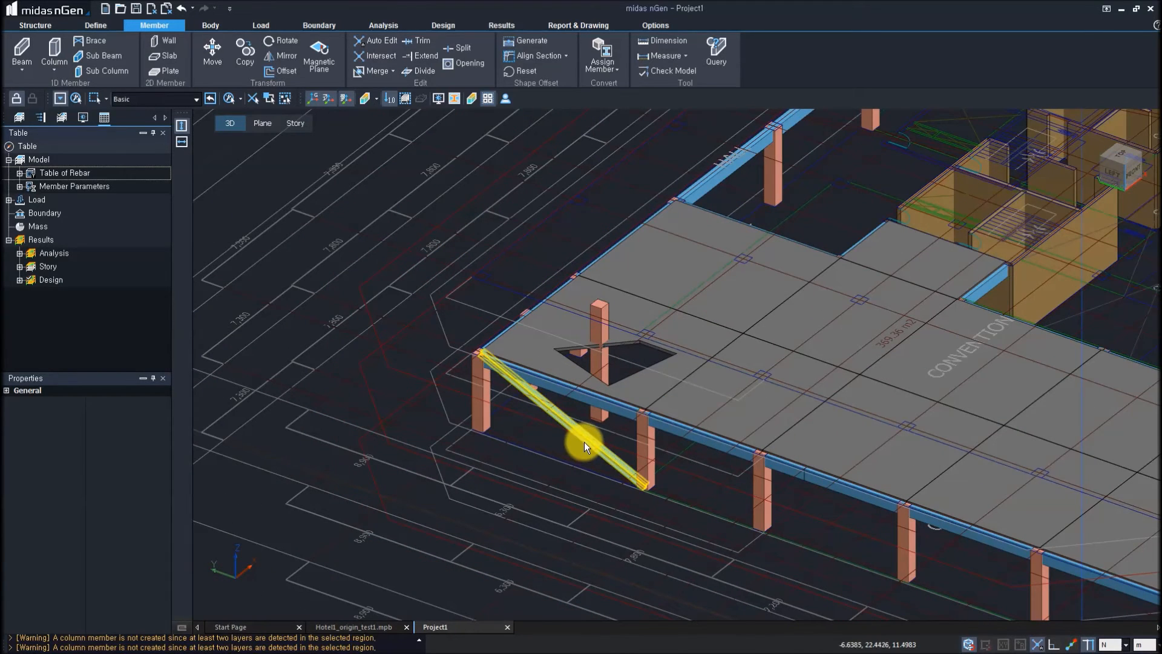
pyautogui.moveTo(673, 426); pyautogui.dragTo(421, 436, button='middle')
pyautogui.scroll(-3, 435, 432)
pyautogui.scroll(-2, 478, 419)
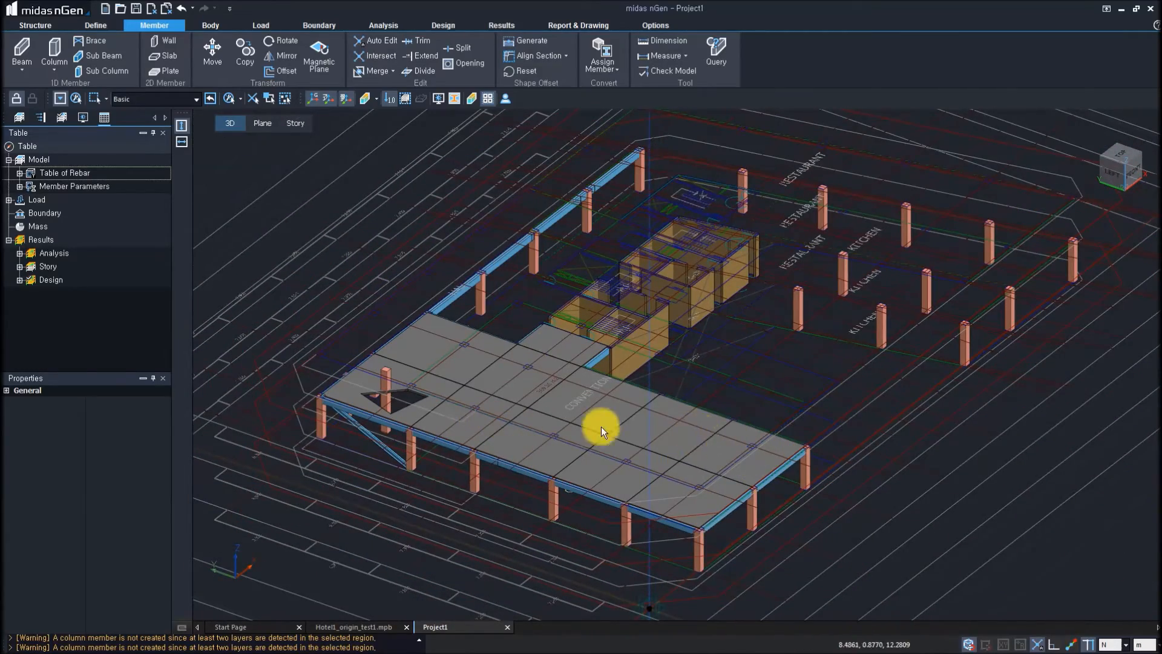
pyautogui.scroll(6, 545, 399)
pyautogui.moveTo(660, 449); pyautogui.dragTo(622, 452, button='middle')
pyautogui.moveTo(553, 462); pyautogui.dragTo(605, 458, button='middle')
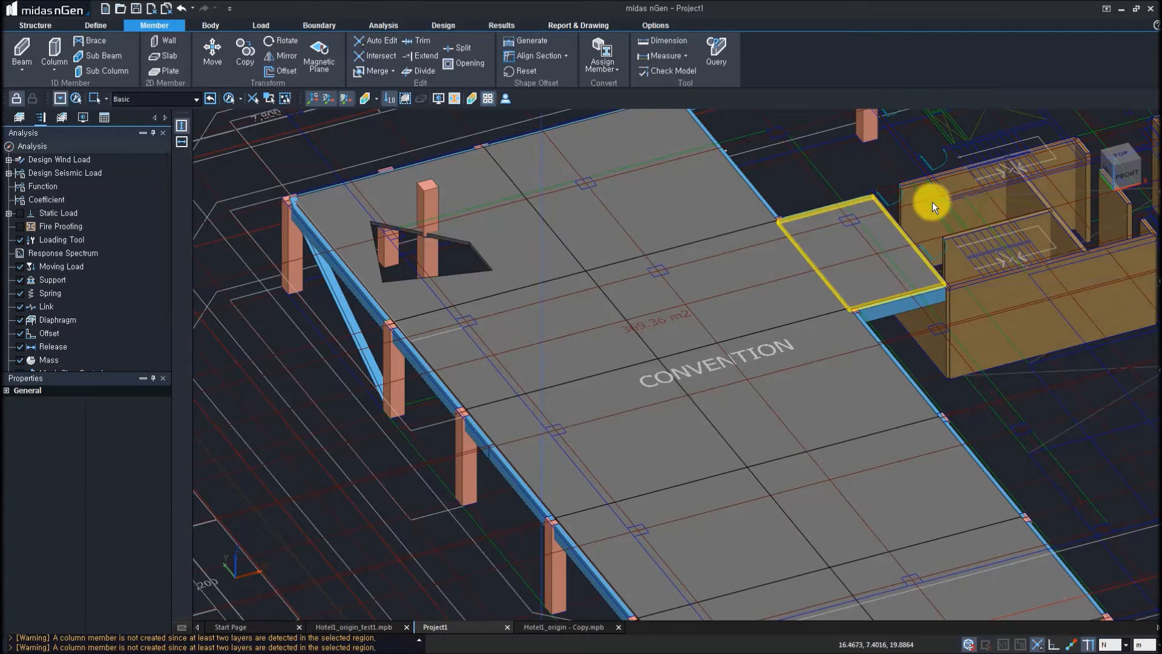
pyautogui.scroll(-4, 715, 314)
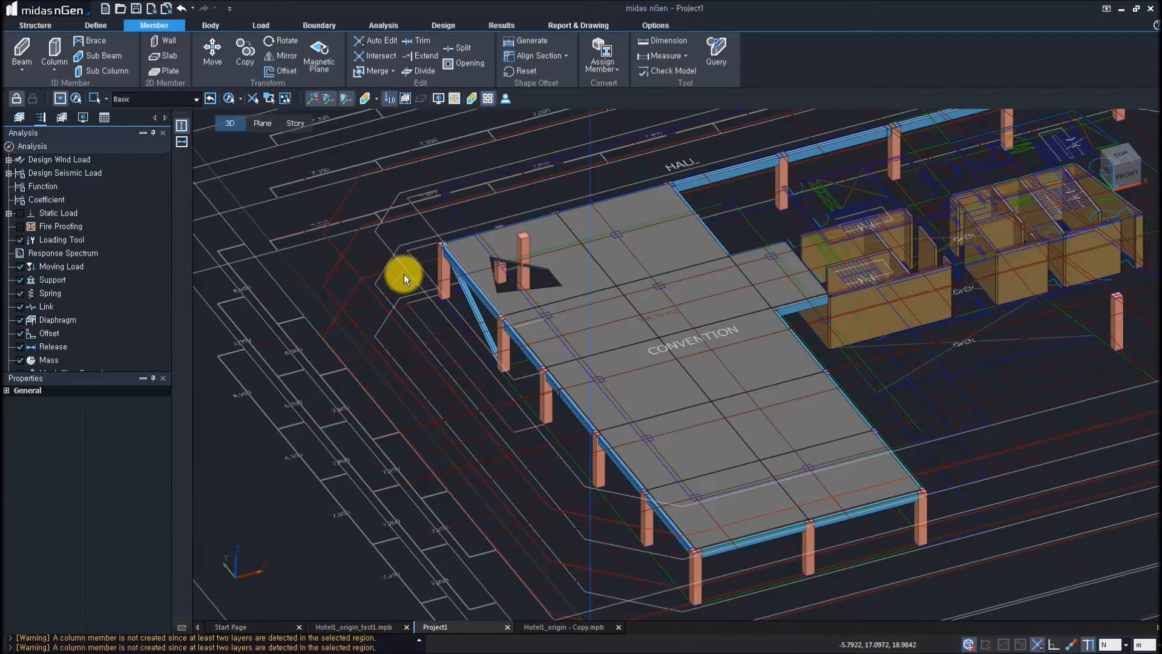
# - Switch to the Hotel1_origin - Copy.mpb model and open the definition of a new self weight load
pyautogui.click(551, 628)
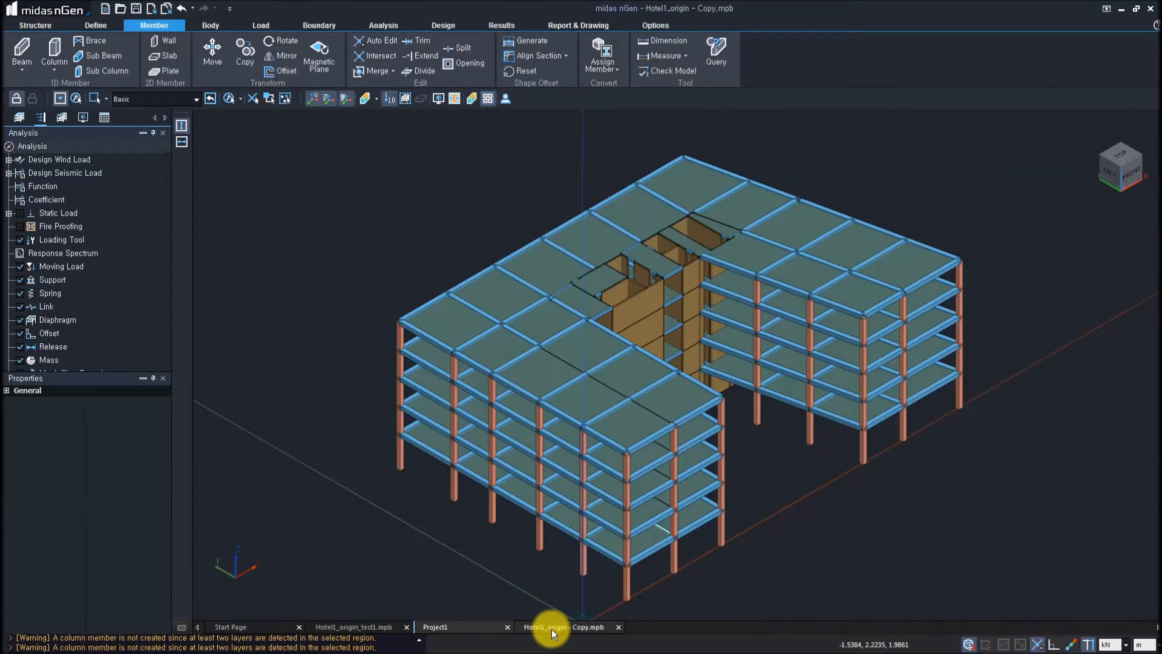
pyautogui.moveTo(651, 404); pyautogui.dragTo(626, 374, button='middle')
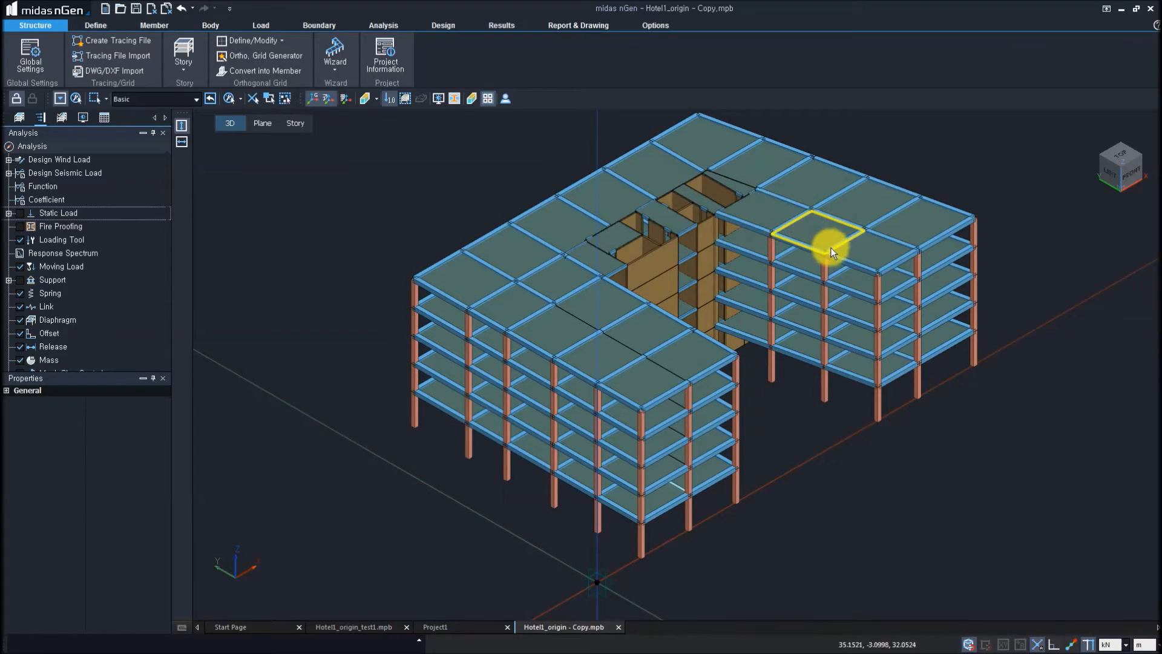
pyautogui.moveTo(831, 247); pyautogui.dragTo(818, 311, button='middle')
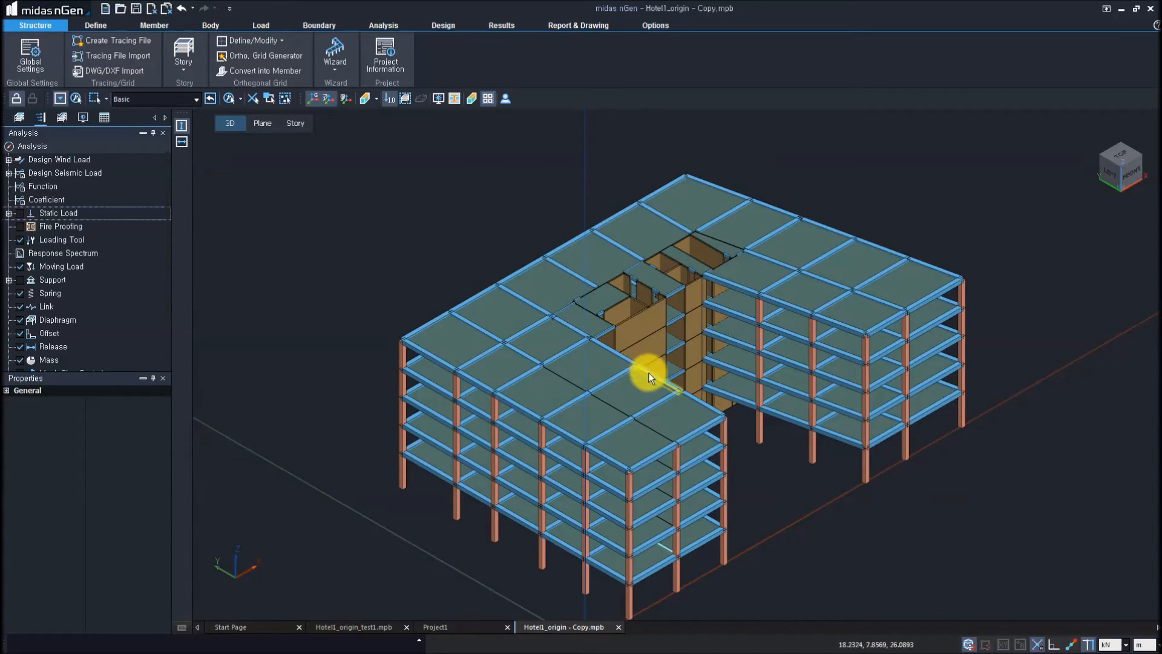
pyautogui.moveTo(596, 408); pyautogui.dragTo(550, 373, button='middle')
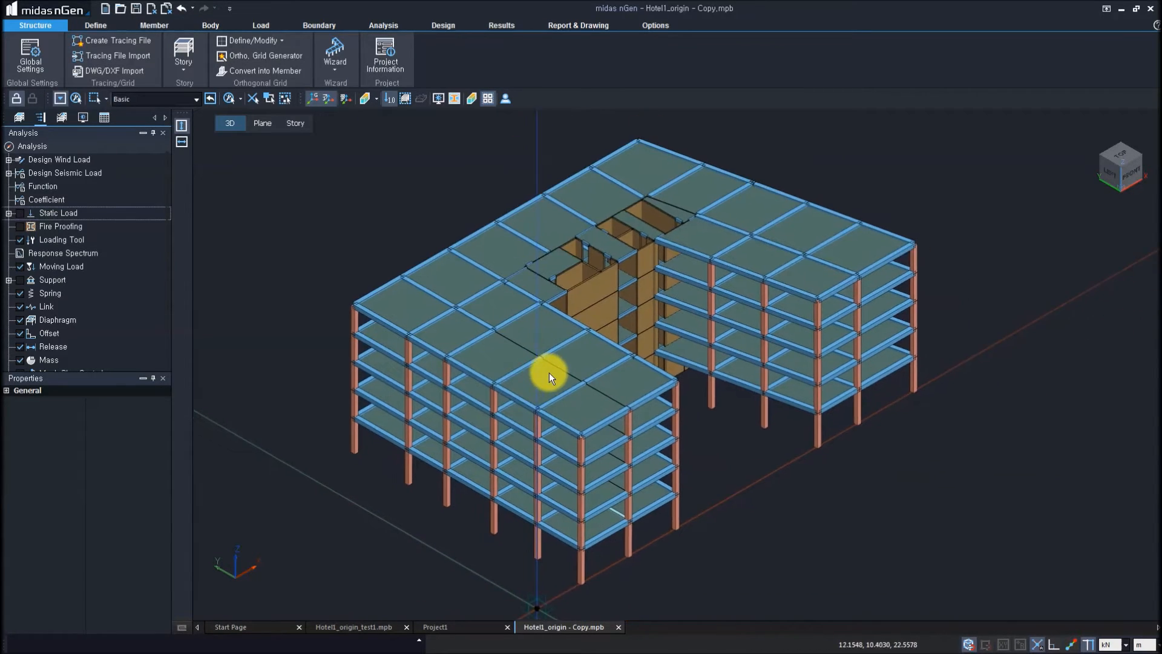
pyautogui.click(261, 27)
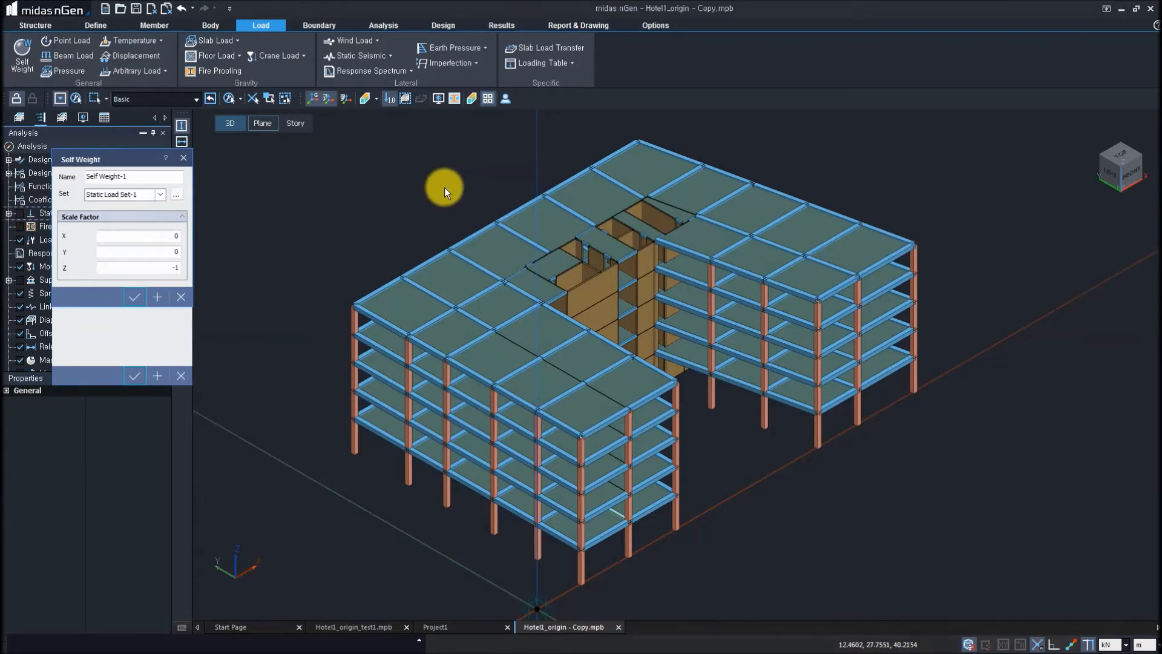
pyautogui.moveTo(188, 158); pyautogui.dragTo(265, 174)
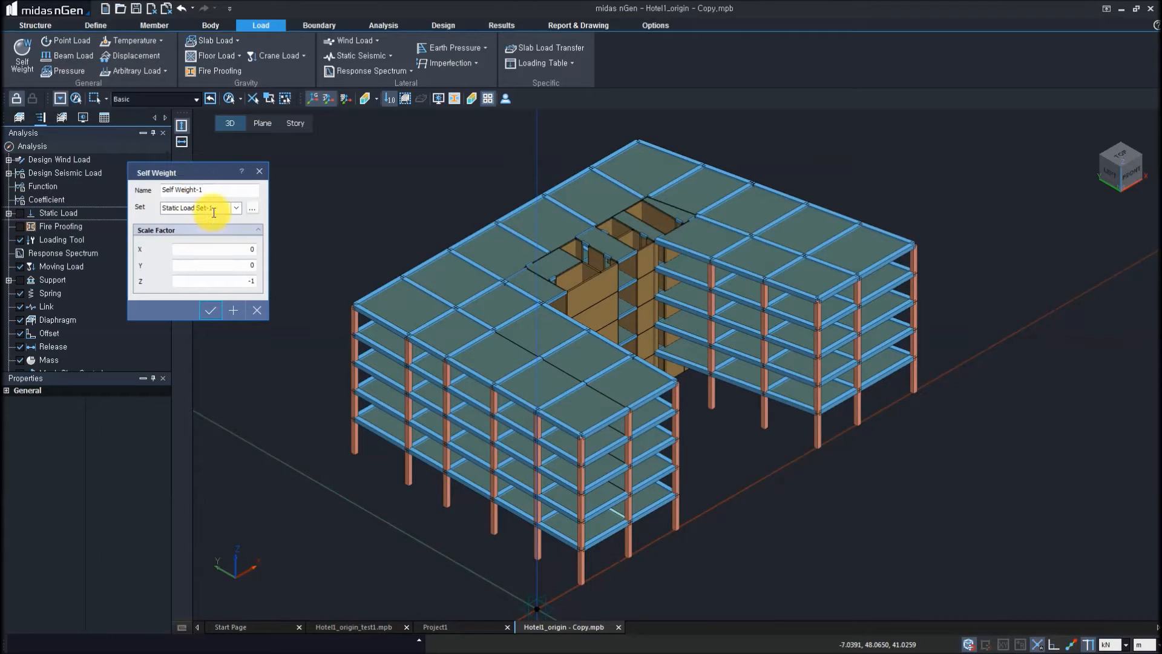
pyautogui.click(247, 281)
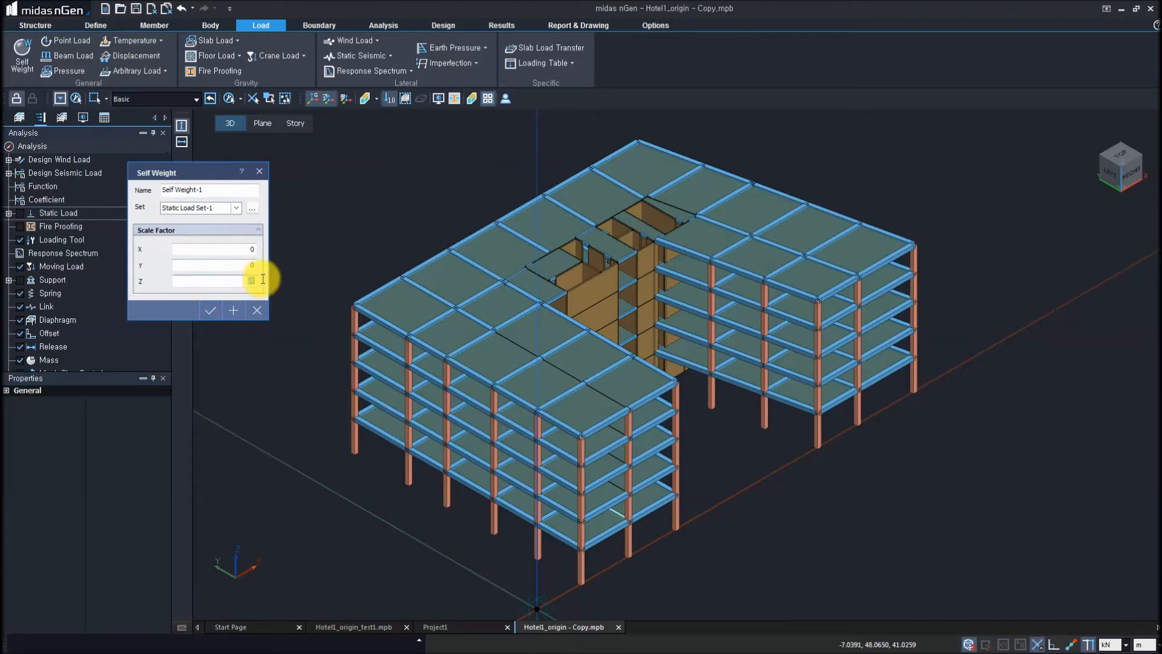
# - Add two static load sets: DL with load type Dead Load (D), and LL for live loads
pyautogui.click(252, 208)
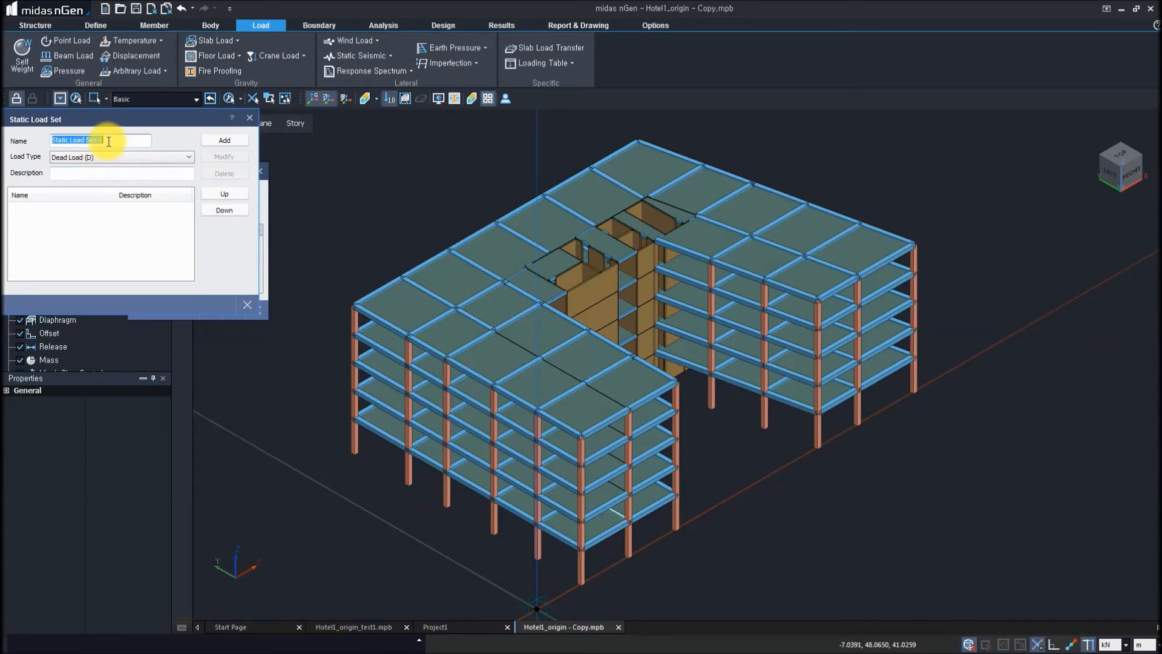
pyautogui.write('DL')
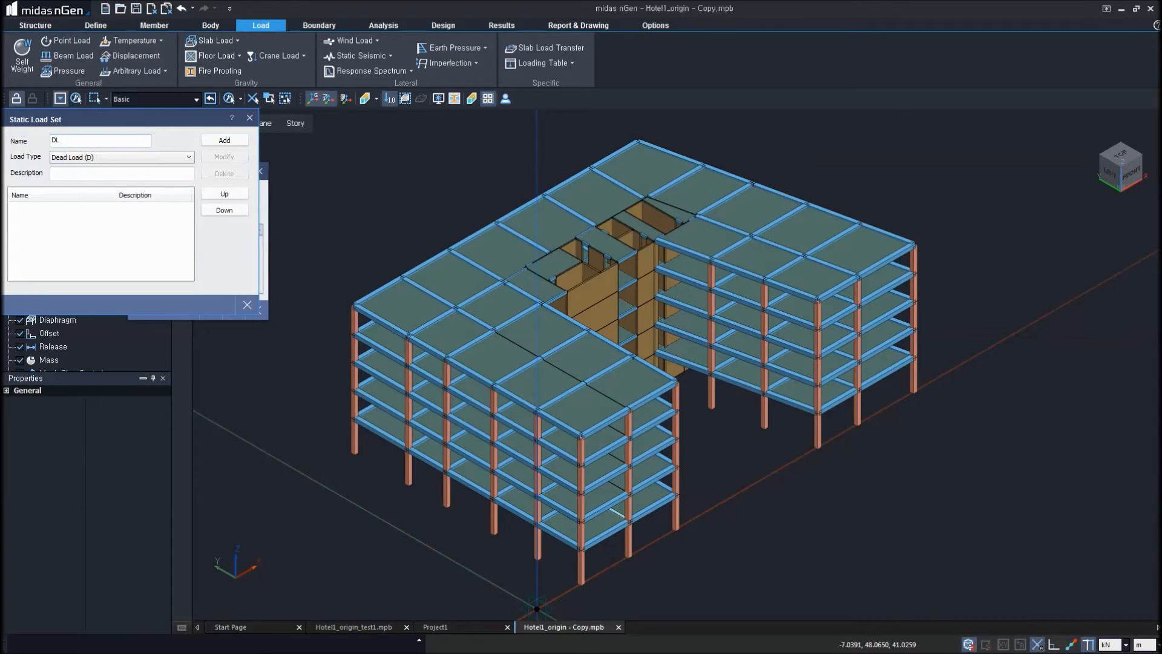
pyautogui.click(229, 140)
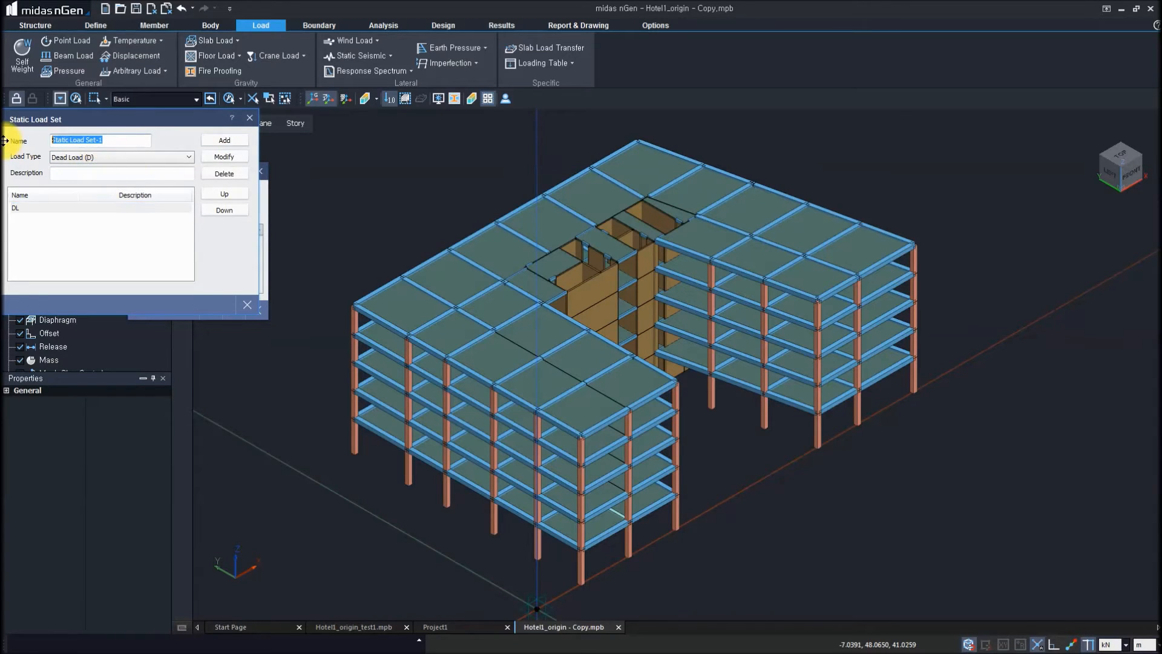
pyautogui.write('LL')
pyautogui.click(89, 155)
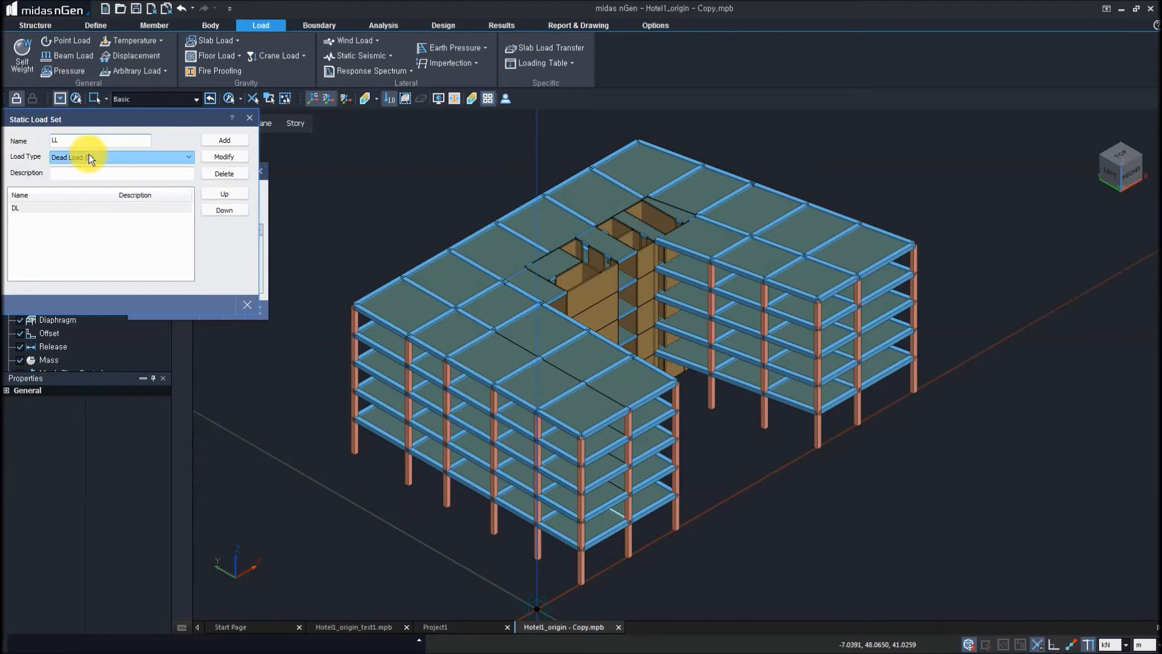
pyautogui.click(85, 177)
pyautogui.click(217, 141)
# - Assign the self weight load to the DL set and apply it with a Z scale factor of -1
pyautogui.click(41, 210)
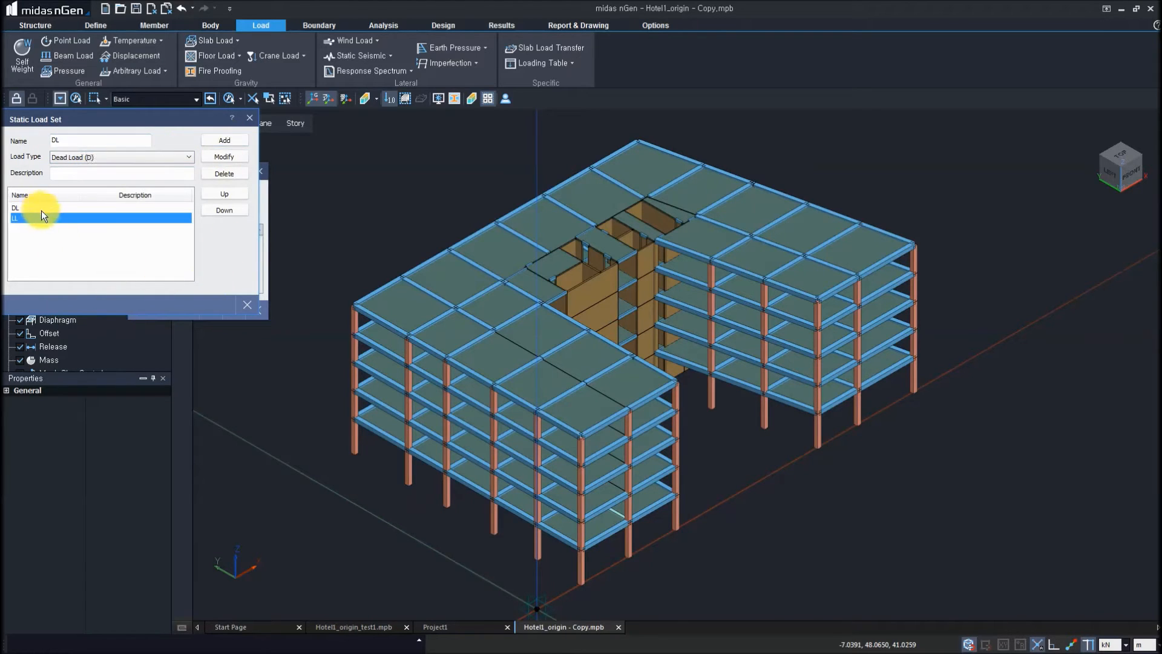
pyautogui.click(247, 305)
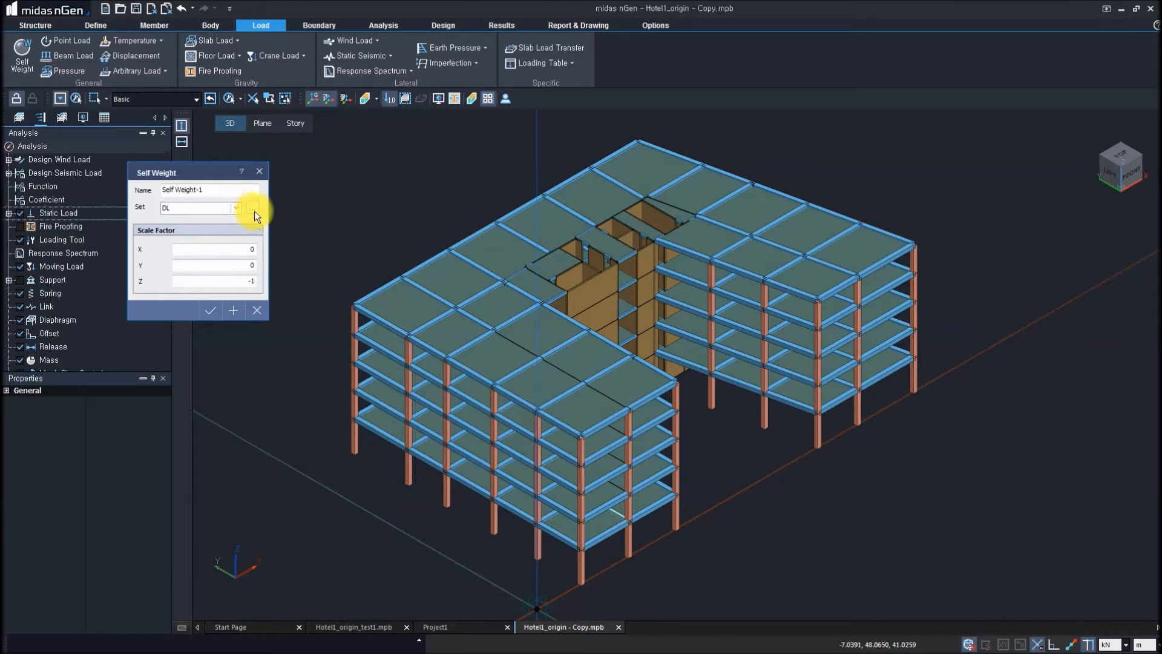
pyautogui.click(210, 310)
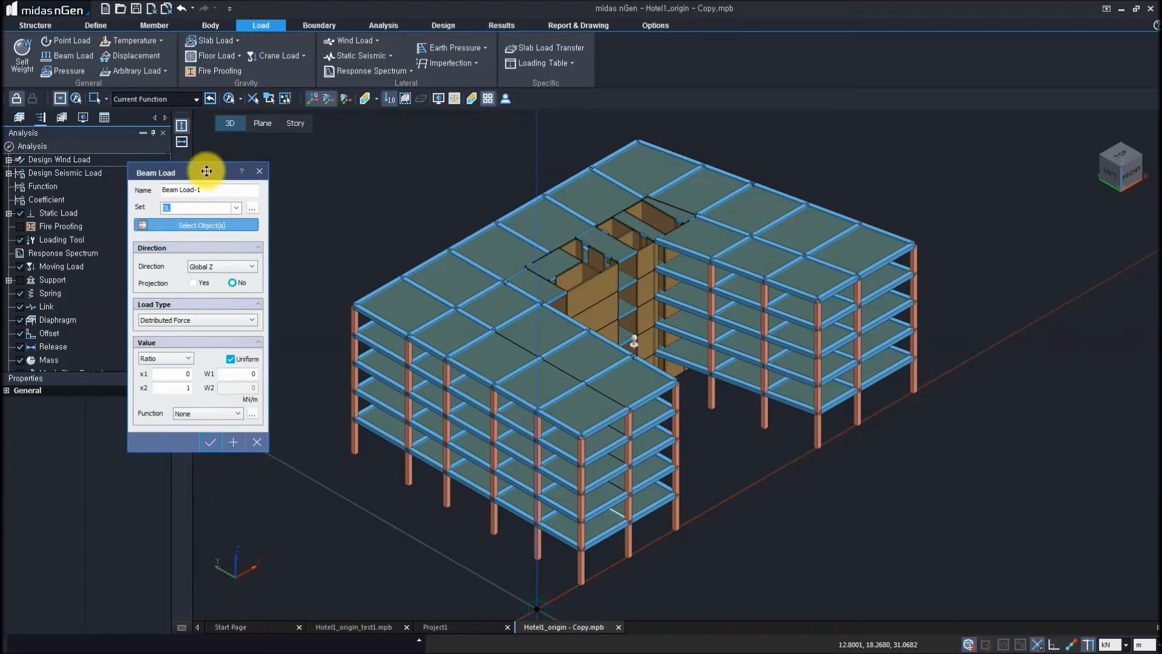
# - Assign the new beam load to the LL set and select the four roof beams around the far corner bays
pyautogui.moveTo(207, 170); pyautogui.dragTo(214, 190)
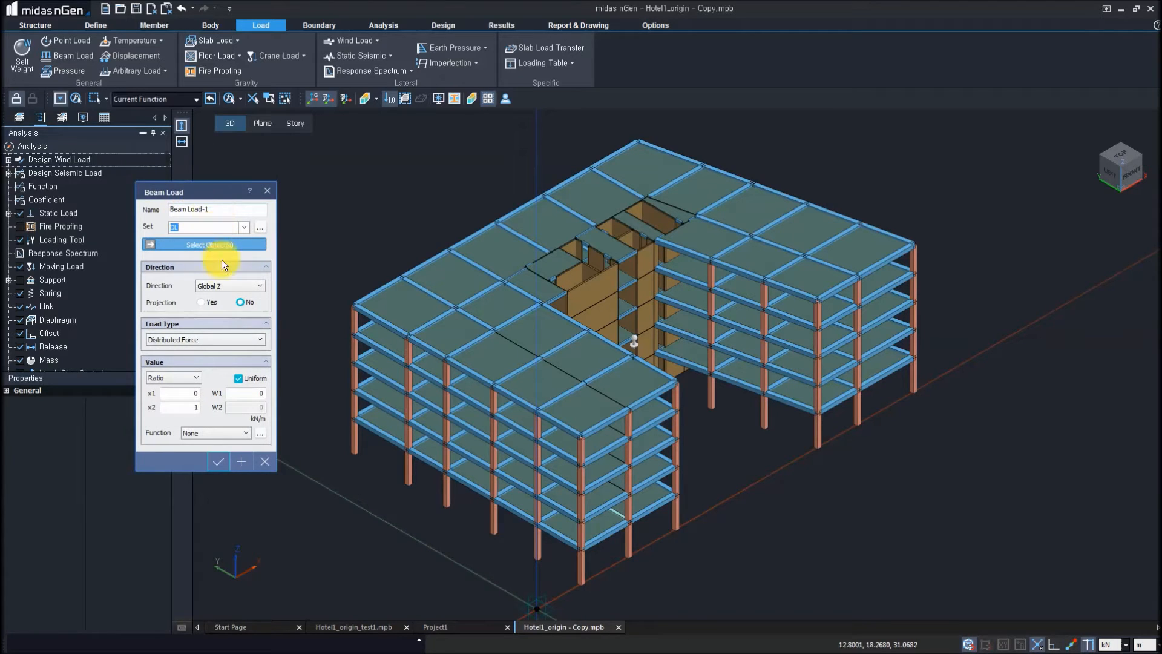
pyautogui.click(240, 228)
pyautogui.click(217, 247)
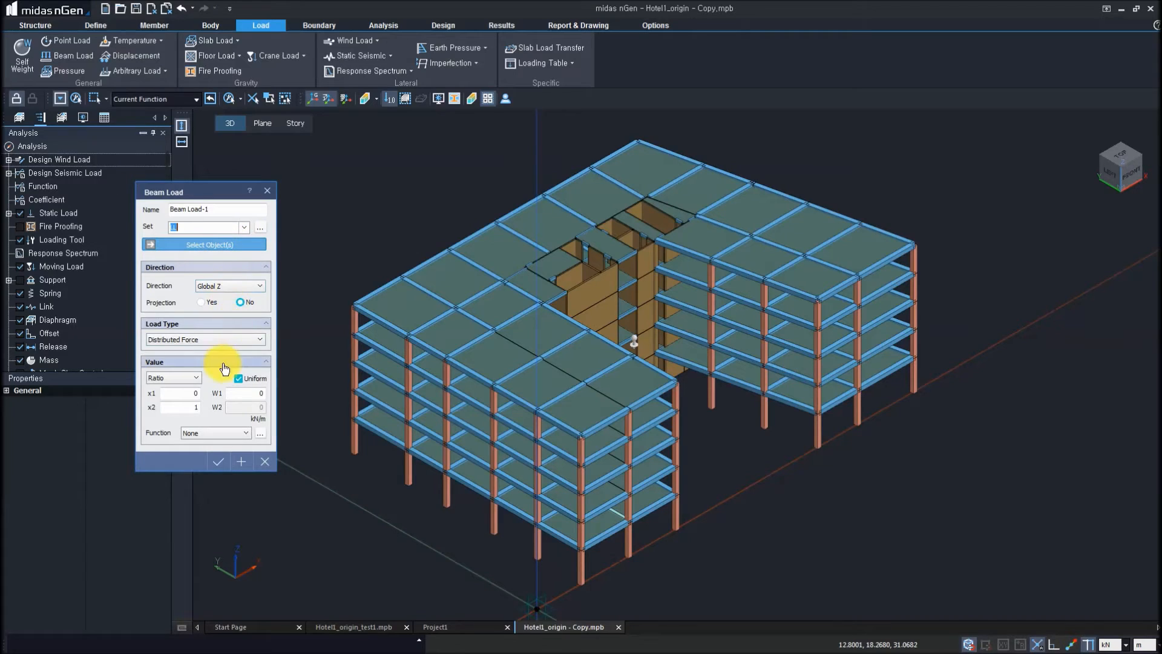
pyautogui.click(390, 282)
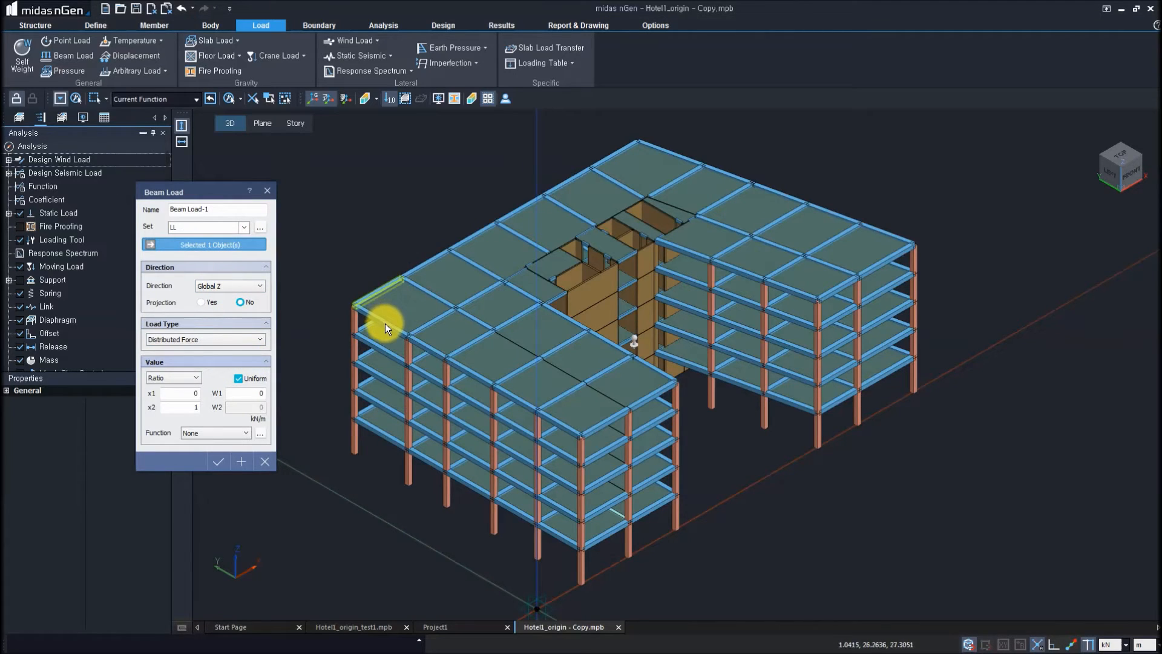
pyautogui.click(426, 263)
pyautogui.click(424, 290)
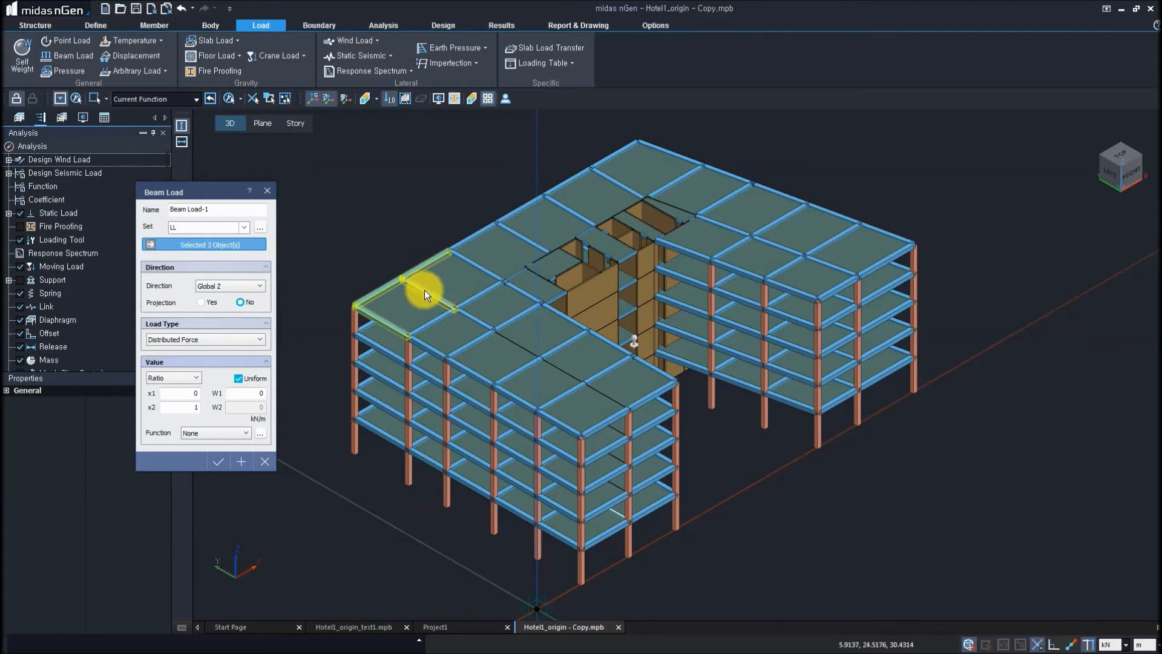
# - Set a uniform distributed force of -20 kN/m in Global Z and apply it to the selected roof beams
pyautogui.click(239, 394)
pyautogui.write('-')
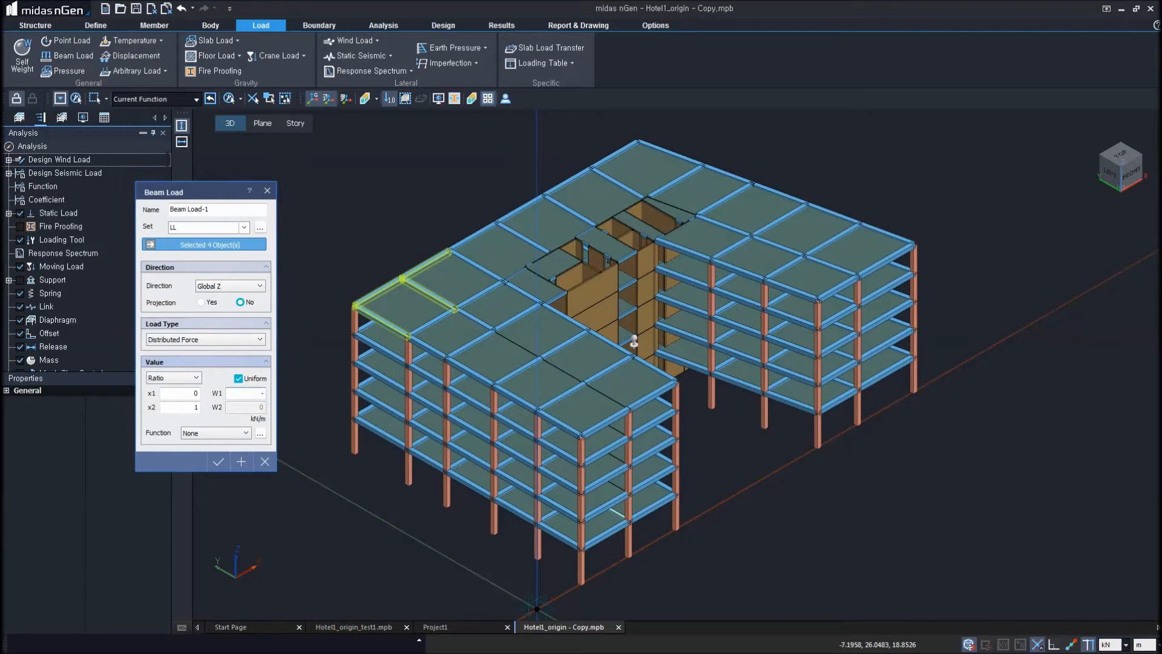
pyautogui.write('20')
pyautogui.click(217, 464)
pyautogui.click(240, 457)
pyautogui.press('Escape')
pyautogui.moveTo(433, 359); pyautogui.dragTo(442, 387, button='middle')
pyautogui.scroll(2, 397, 322)
pyautogui.scroll(5, 398, 322)
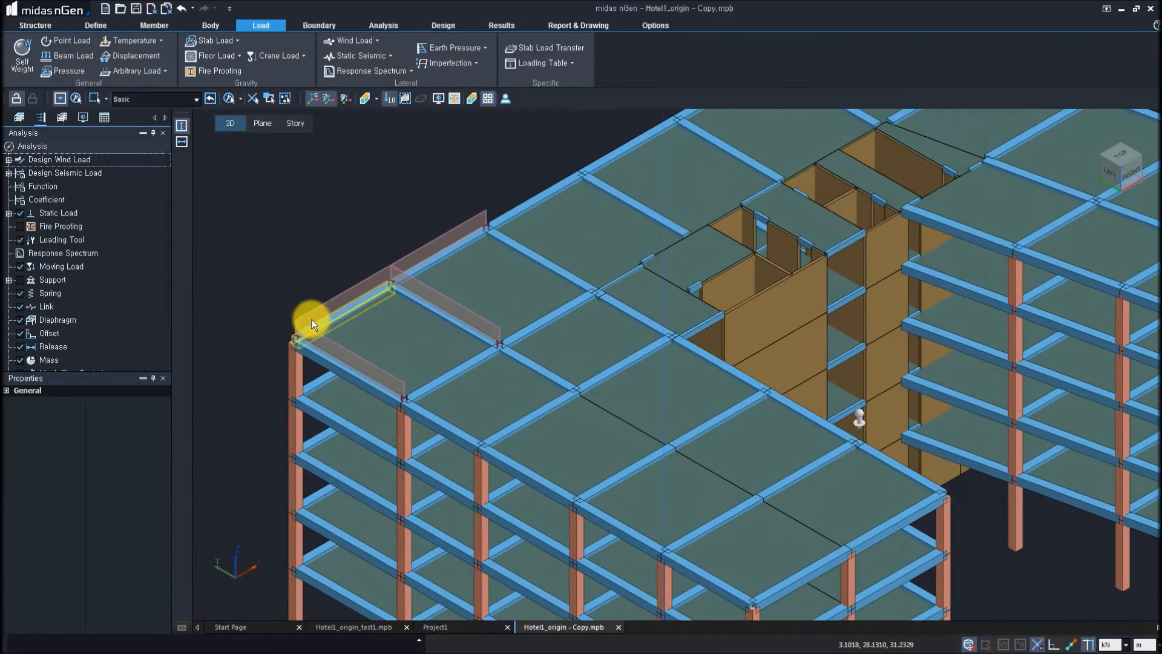
pyautogui.scroll(1, 351, 354)
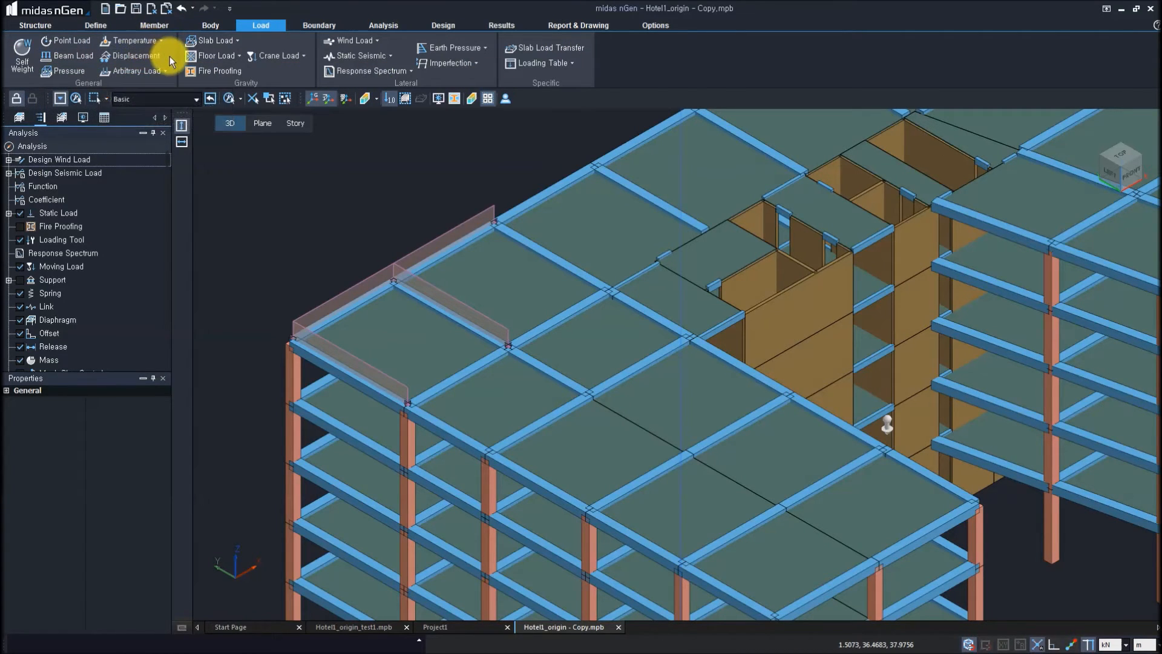
# - Start defining a slab load type and name it Office1
pyautogui.click(238, 41)
pyautogui.click(232, 59)
pyautogui.moveTo(262, 188); pyautogui.dragTo(151, 201)
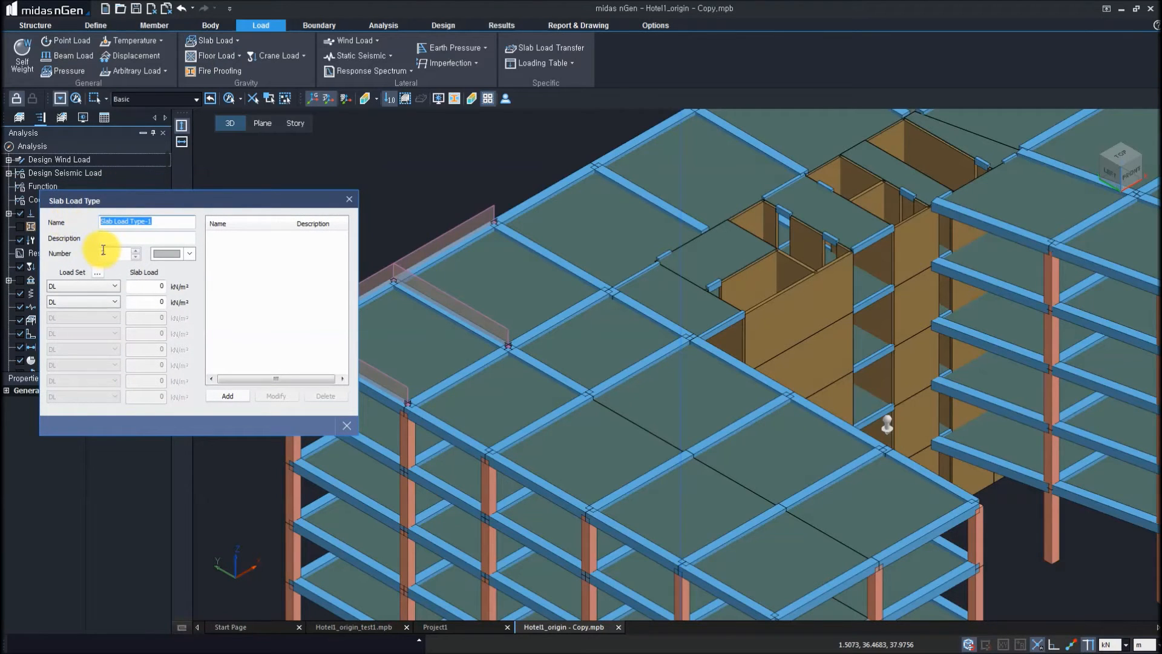
pyautogui.write('Office1')
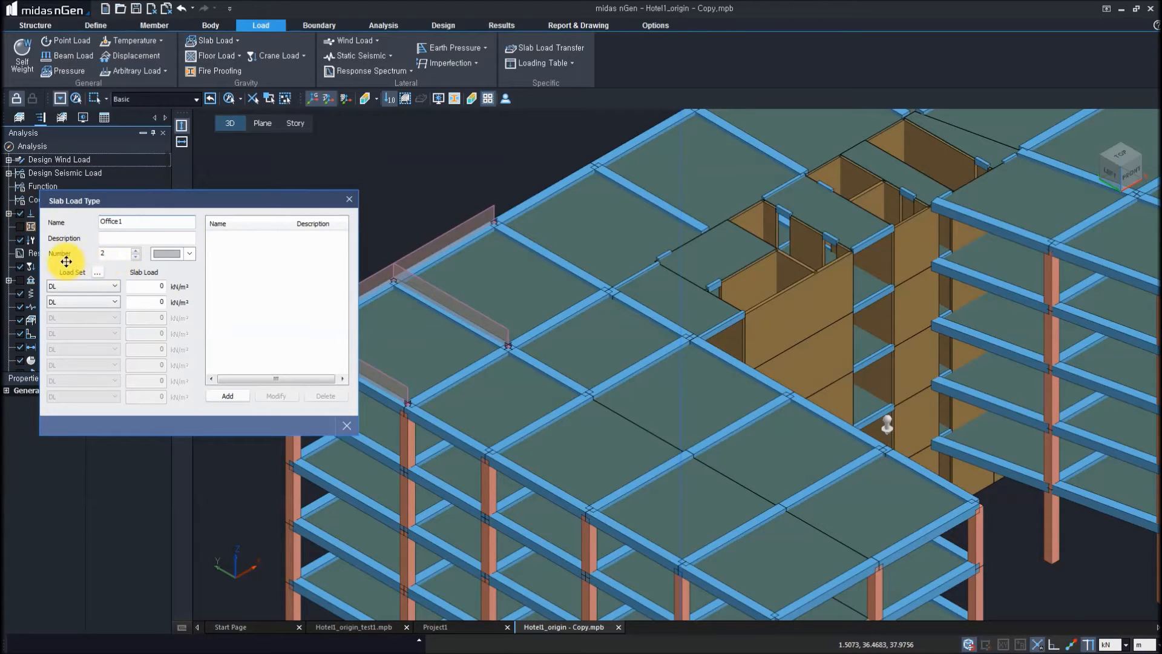
# - Give the Office1 type slab loads of -5 for DL and -2 for LL, and add it to the list
pyautogui.click(84, 289)
pyautogui.click(84, 290)
pyautogui.click(159, 285)
pyautogui.write('-5')
pyautogui.click(76, 301)
pyautogui.click(72, 316)
pyautogui.click(150, 304)
pyautogui.write('-2')
pyautogui.click(228, 395)
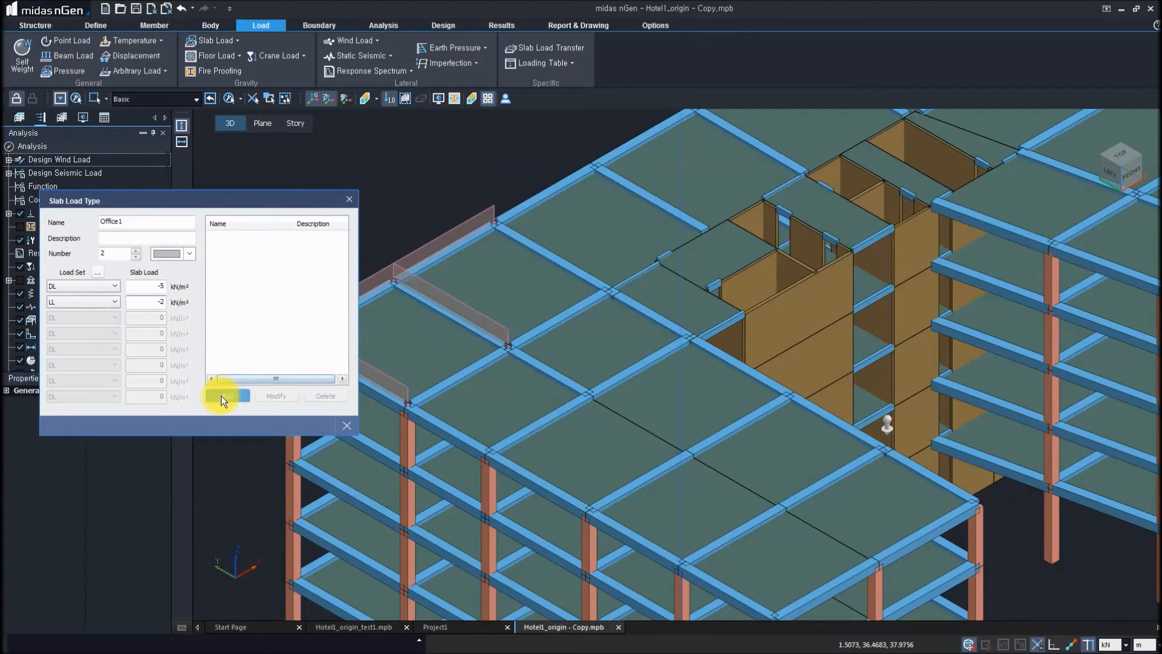
pyautogui.click(343, 417)
# - Apply a slab load of type Office1 to the four roof slabs next to the loaded beams
pyautogui.click(237, 38)
pyautogui.click(233, 73)
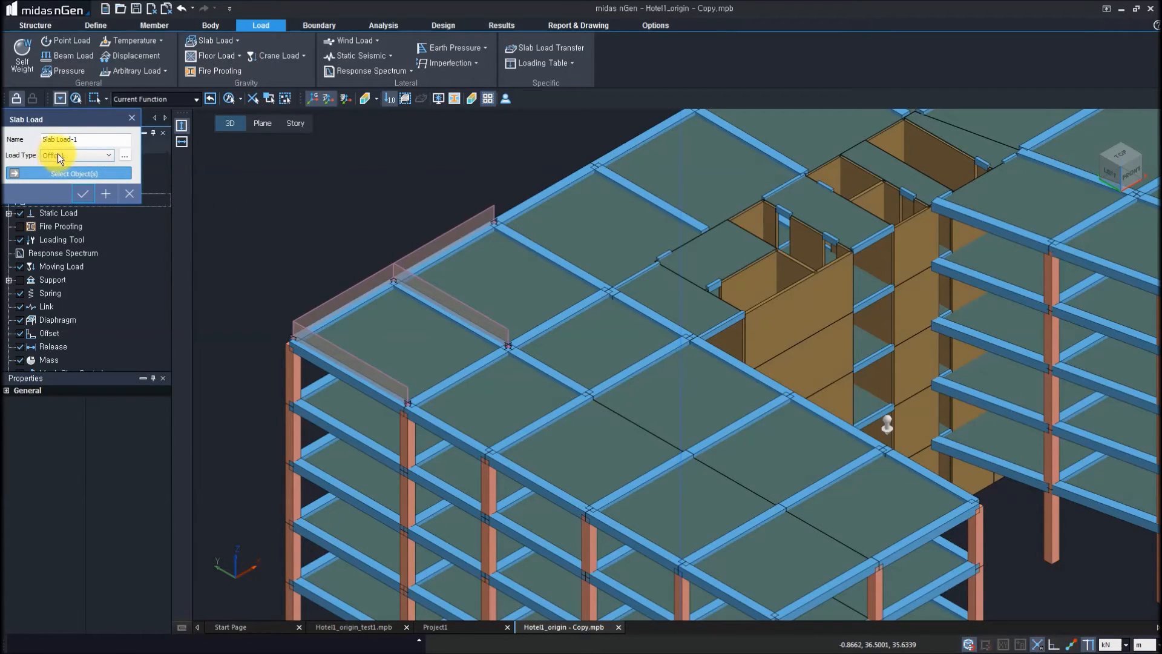
pyautogui.click(422, 349)
pyautogui.click(478, 292)
pyautogui.click(557, 346)
pyautogui.click(508, 397)
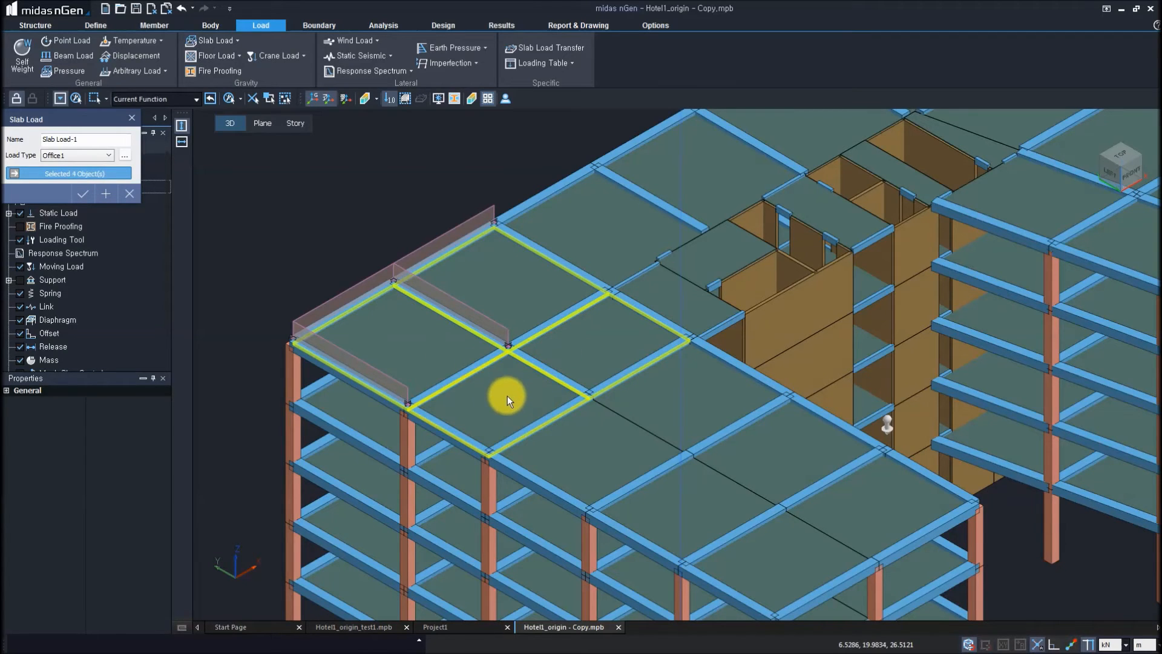
pyautogui.click(85, 192)
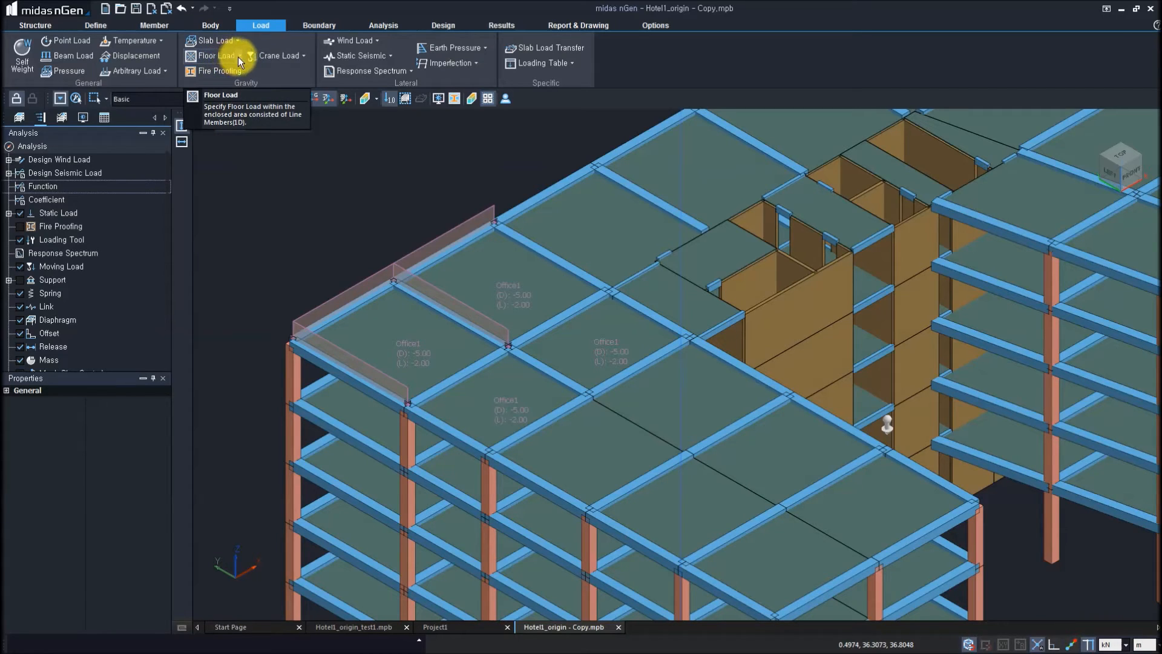
pyautogui.click(164, 71)
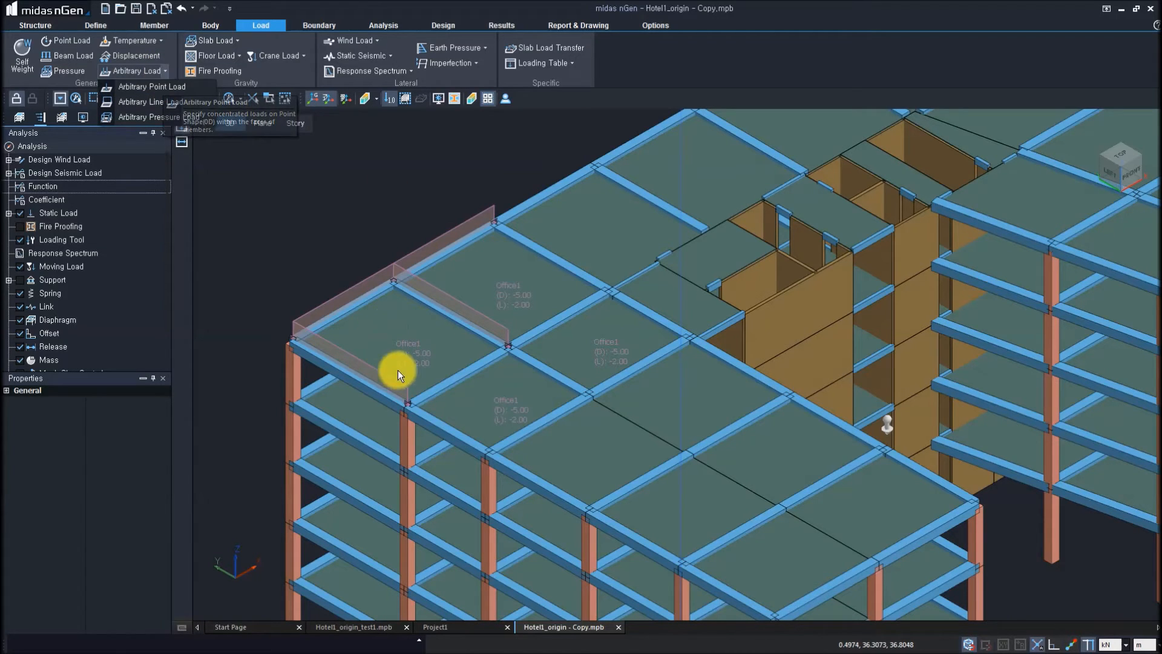
pyautogui.moveTo(622, 369); pyautogui.dragTo(625, 303, button='middle')
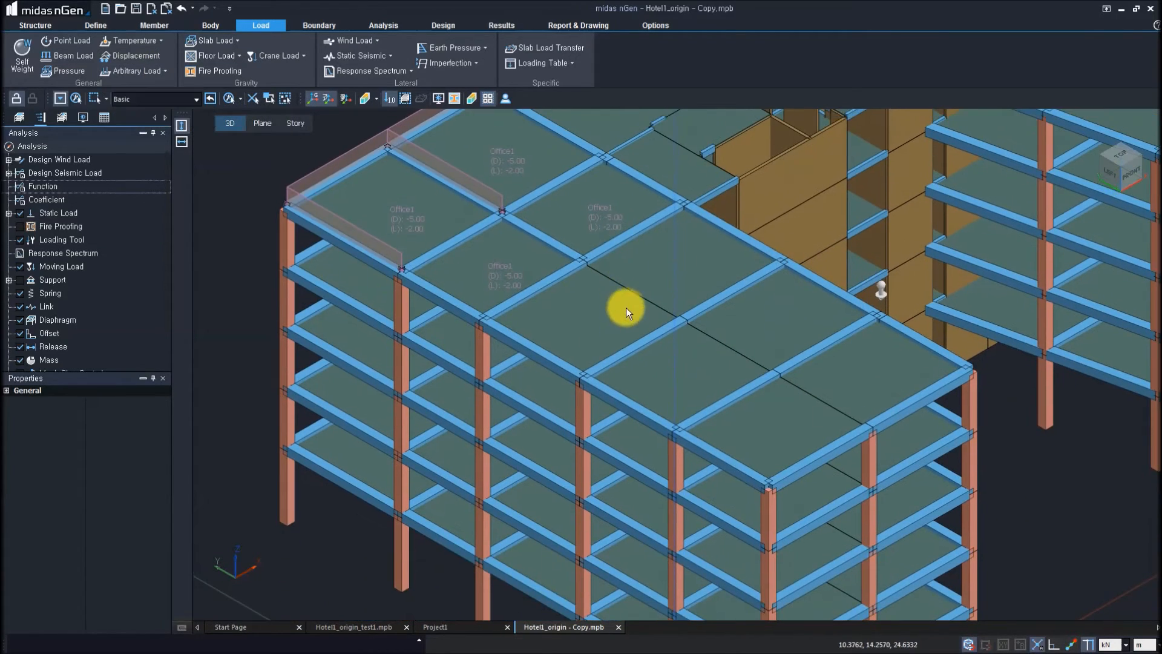
pyautogui.moveTo(515, 319); pyautogui.dragTo(564, 419, button='middle')
pyautogui.moveTo(721, 420); pyautogui.dragTo(565, 393, button='middle')
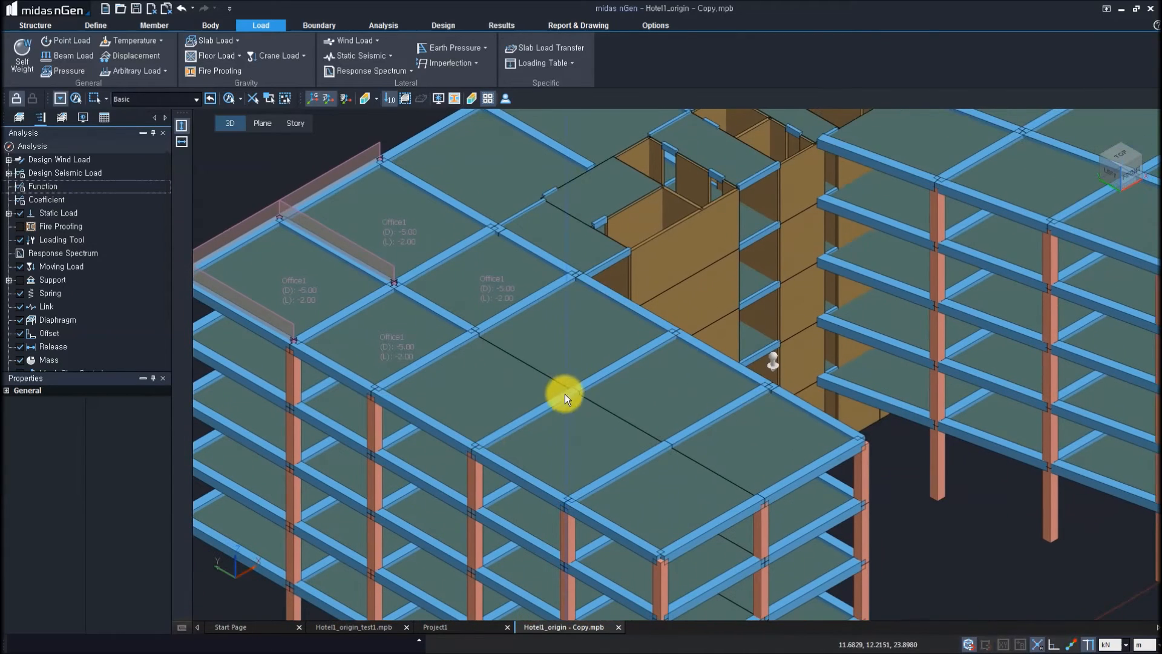
pyautogui.click(164, 71)
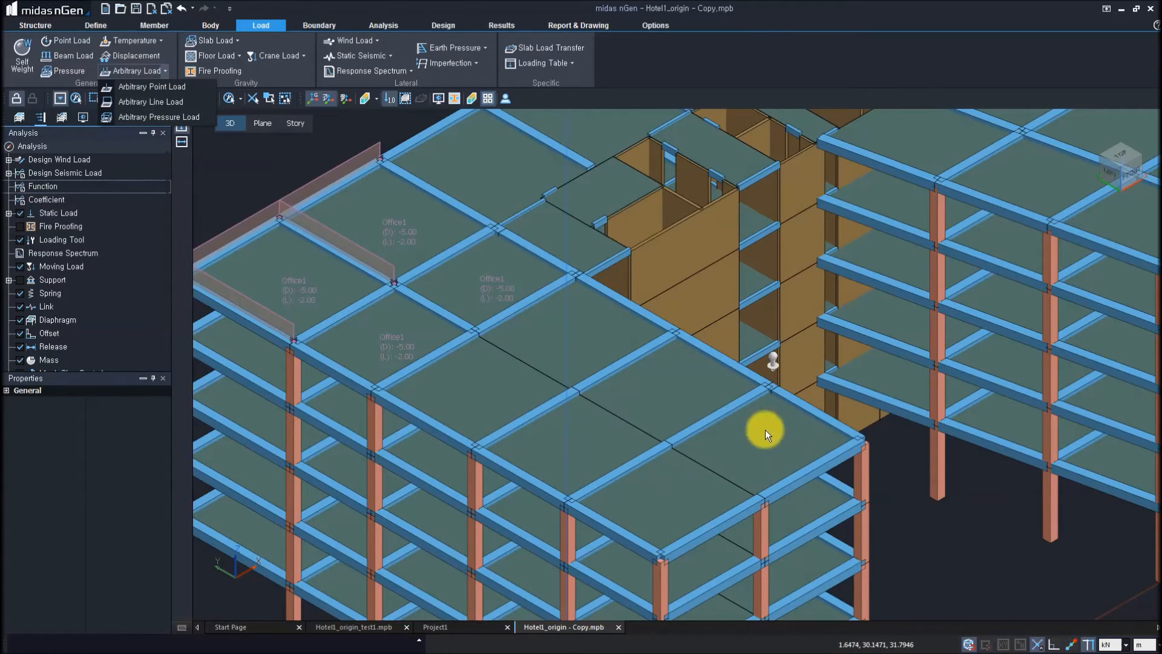
pyautogui.click(742, 68)
pyautogui.click(166, 70)
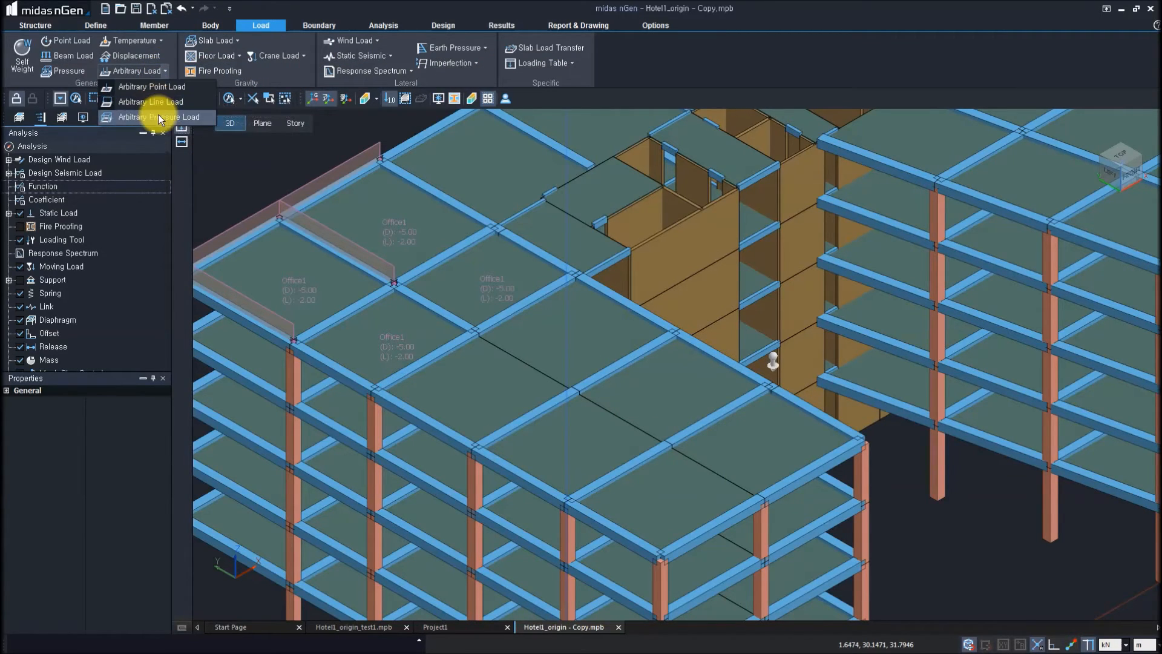
pyautogui.click(611, 92)
# - Set up a work plane on an unloaded roof slab and sketch a point in the bay above the plane's origin
pyautogui.click(199, 25)
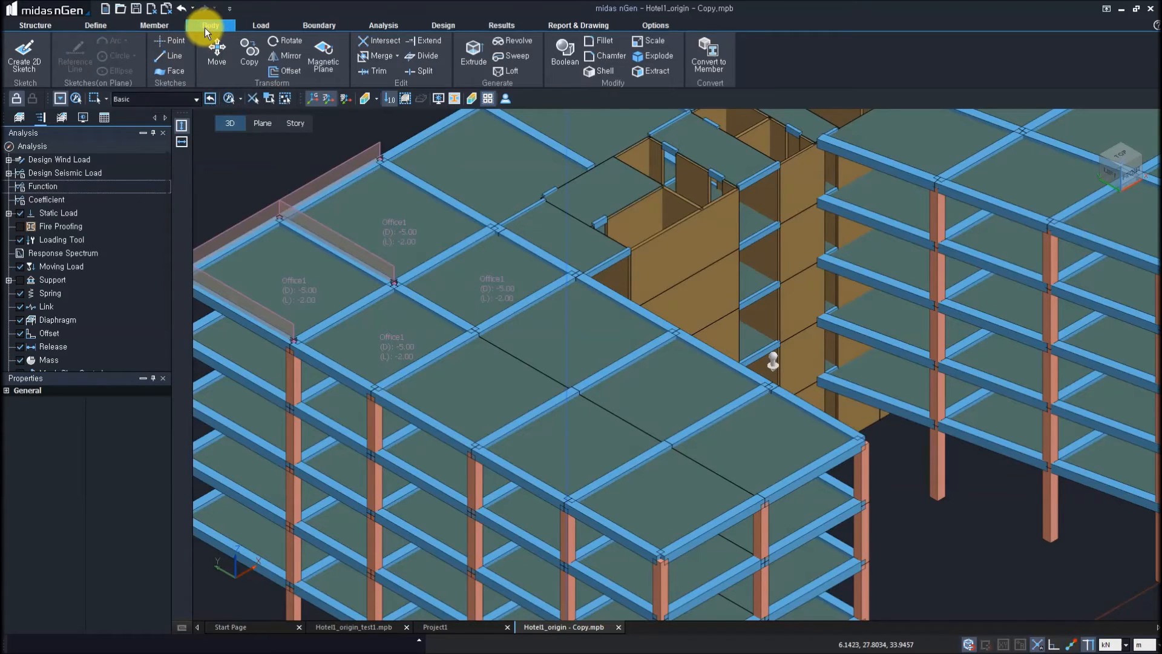
pyautogui.click(260, 123)
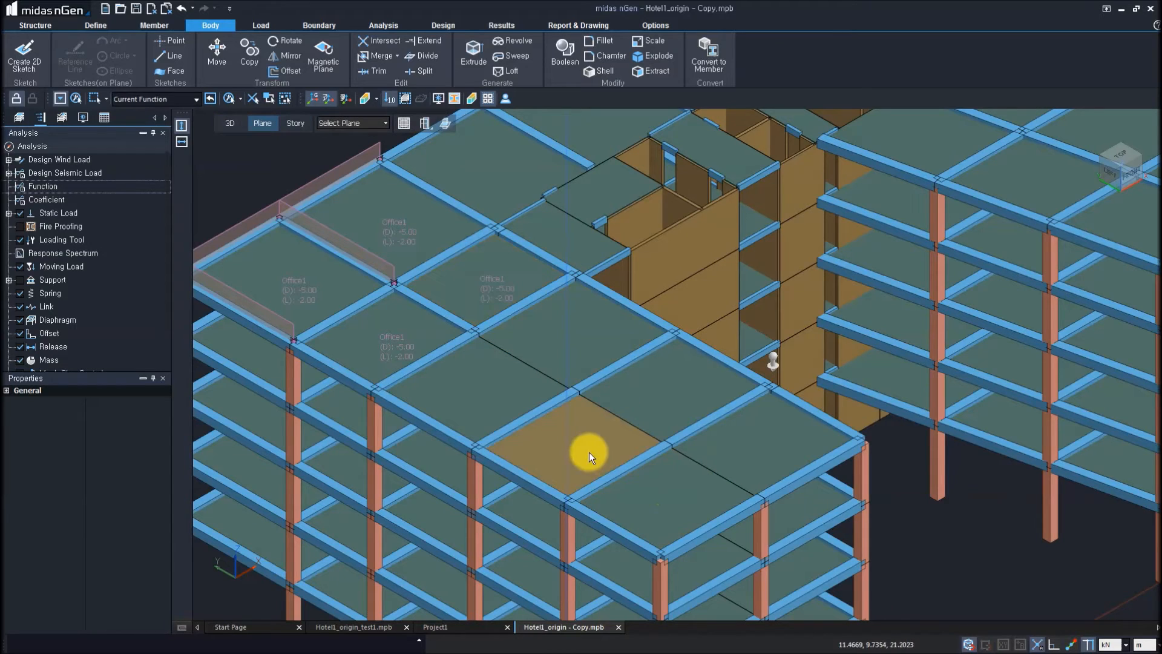
pyautogui.click(602, 445)
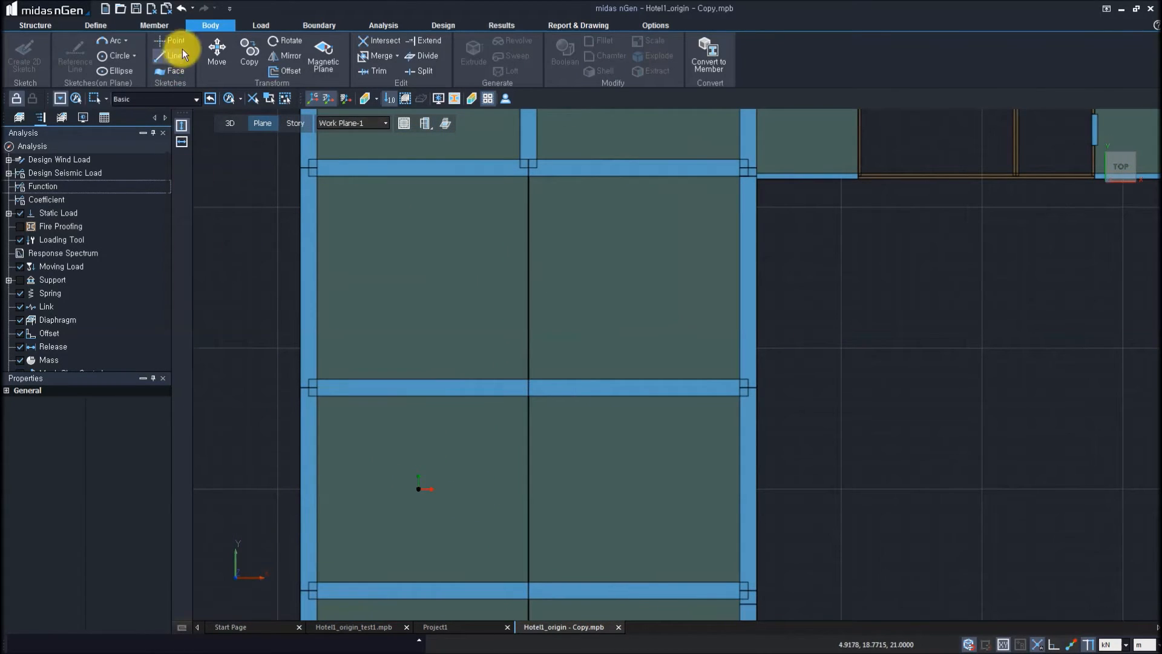
pyautogui.click(177, 42)
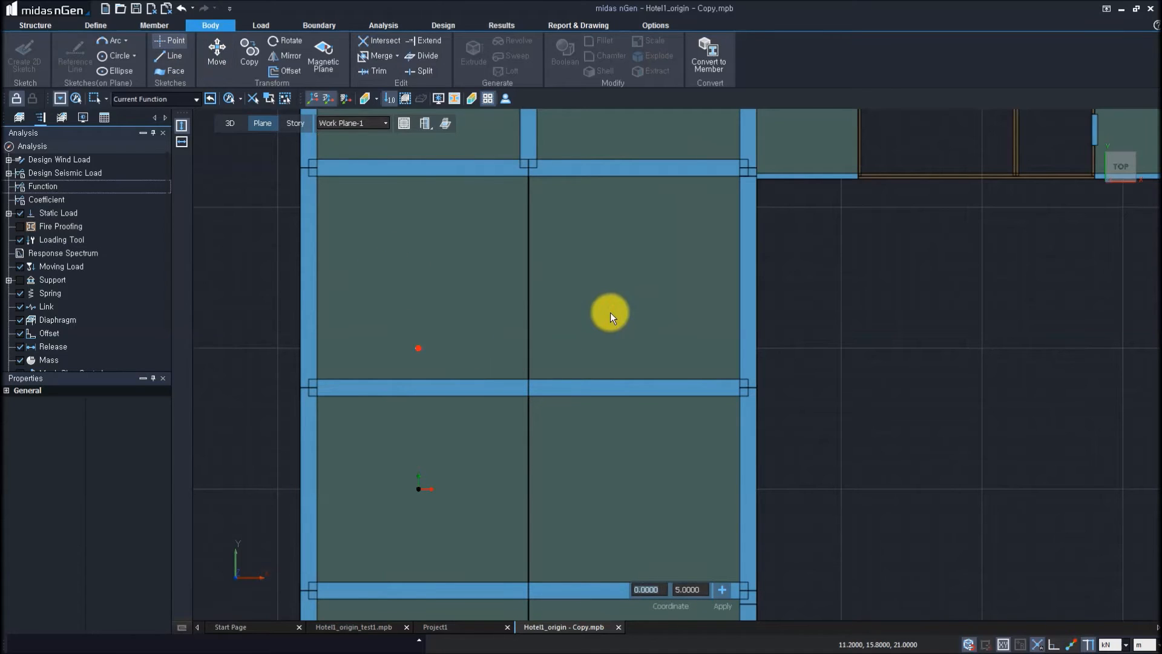
pyautogui.click(361, 265)
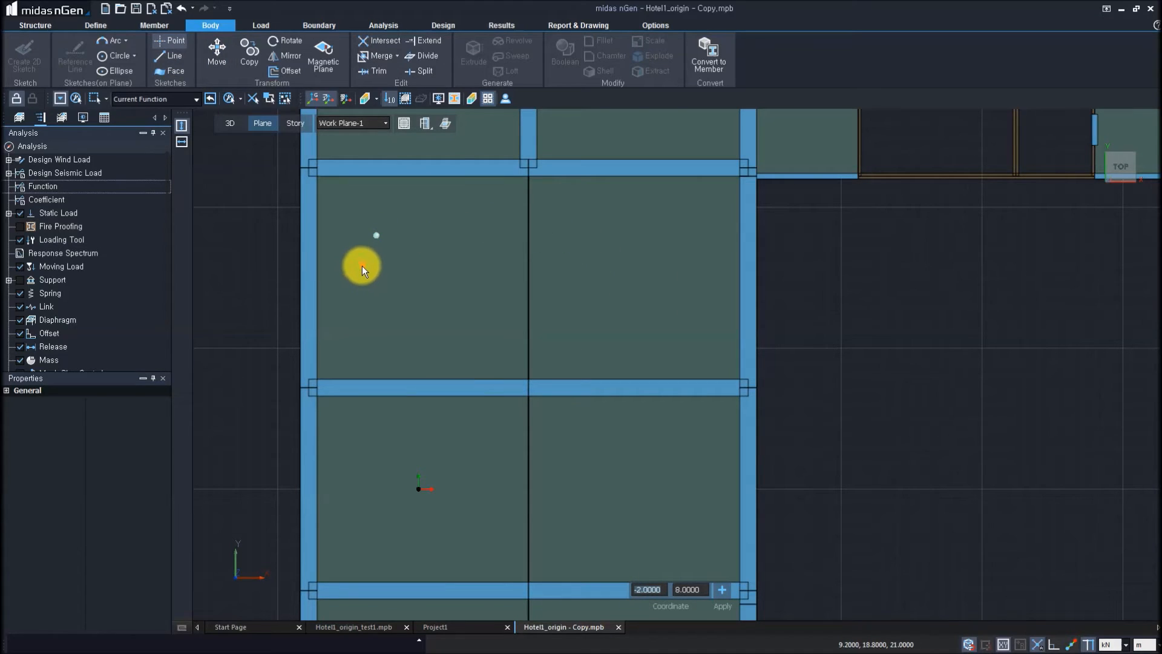
# - Sketch a horizontal line just above the work plane's origin and switch the model display so that the sketches show
pyautogui.click(178, 53)
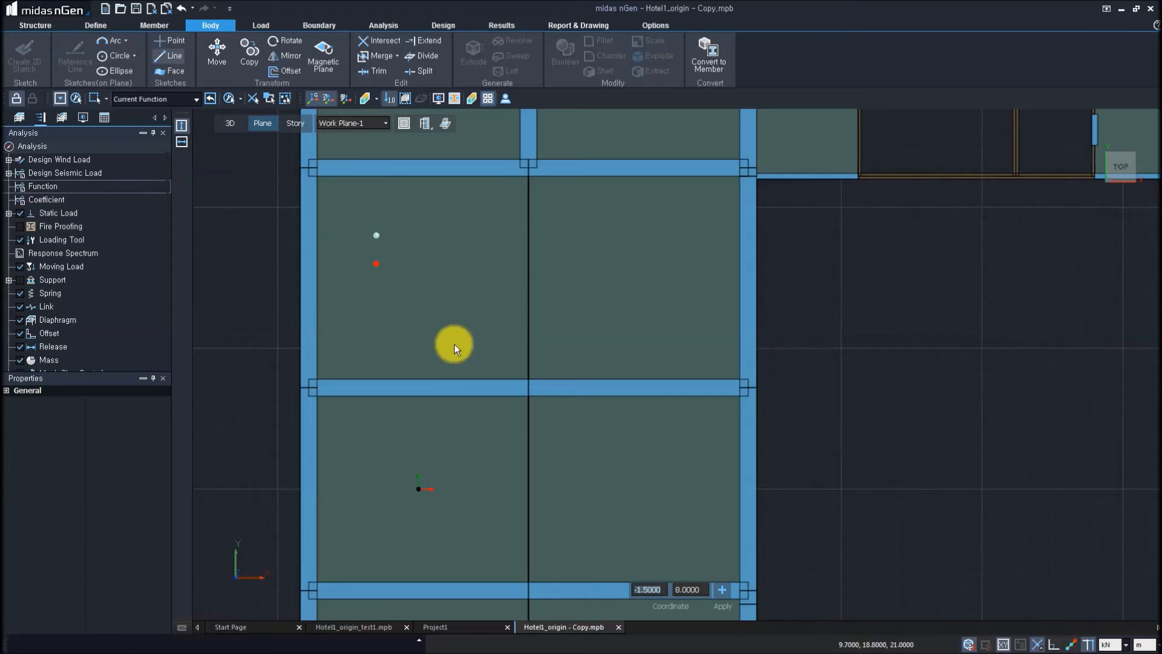
pyautogui.click(362, 446)
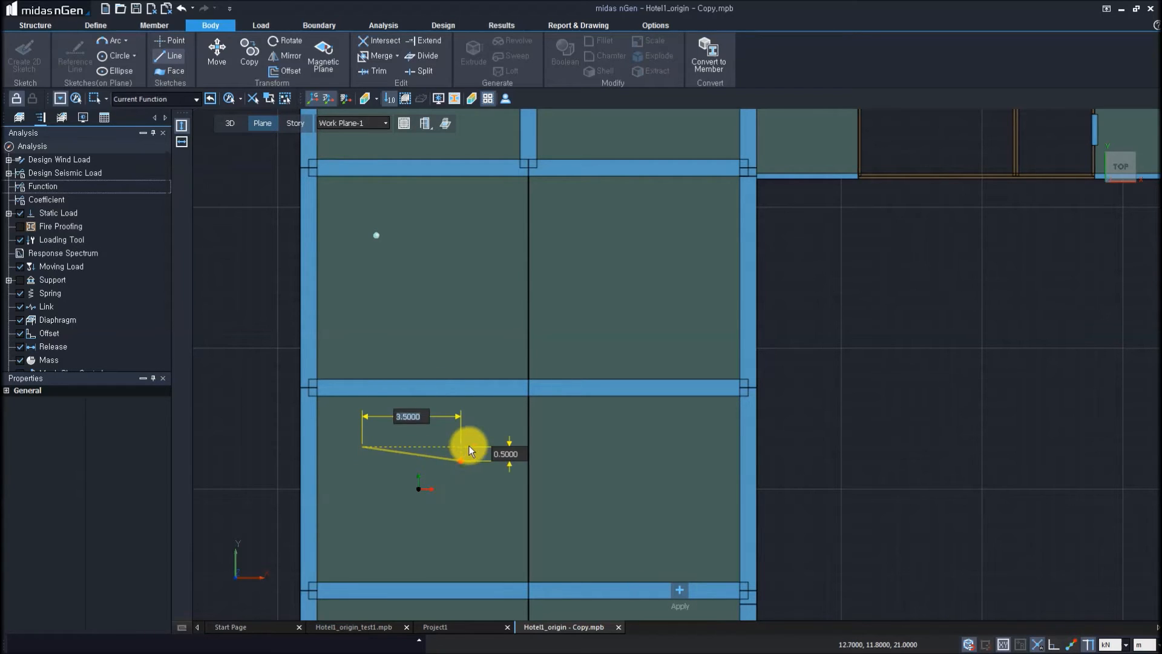
pyautogui.click(469, 446)
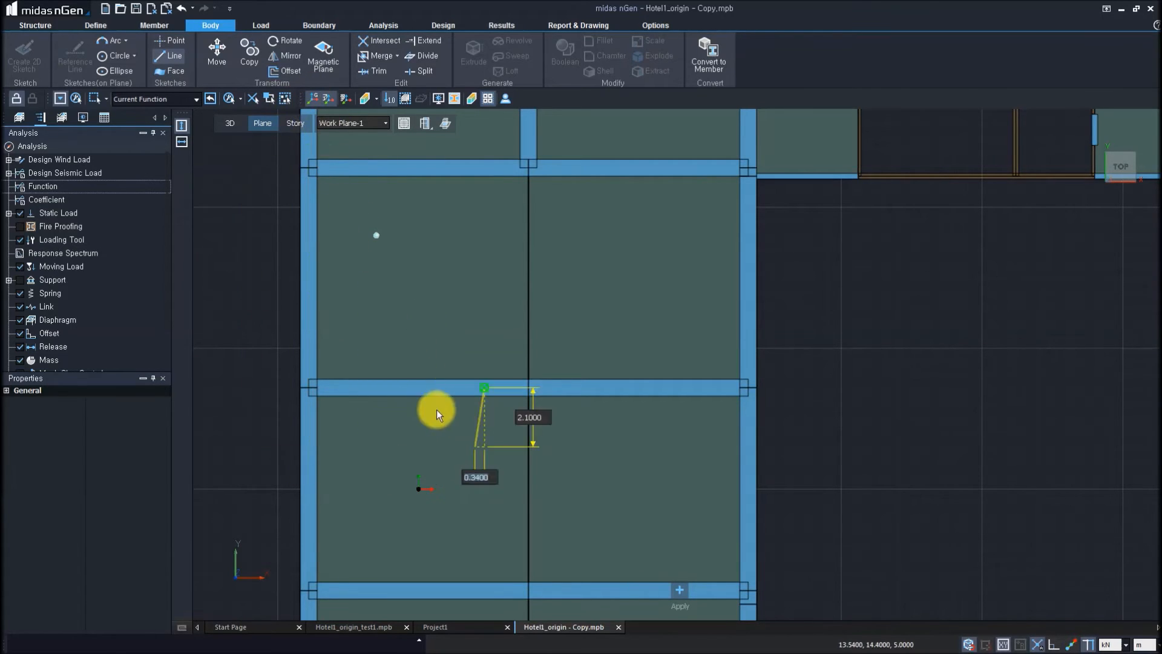
pyautogui.press('Escape')
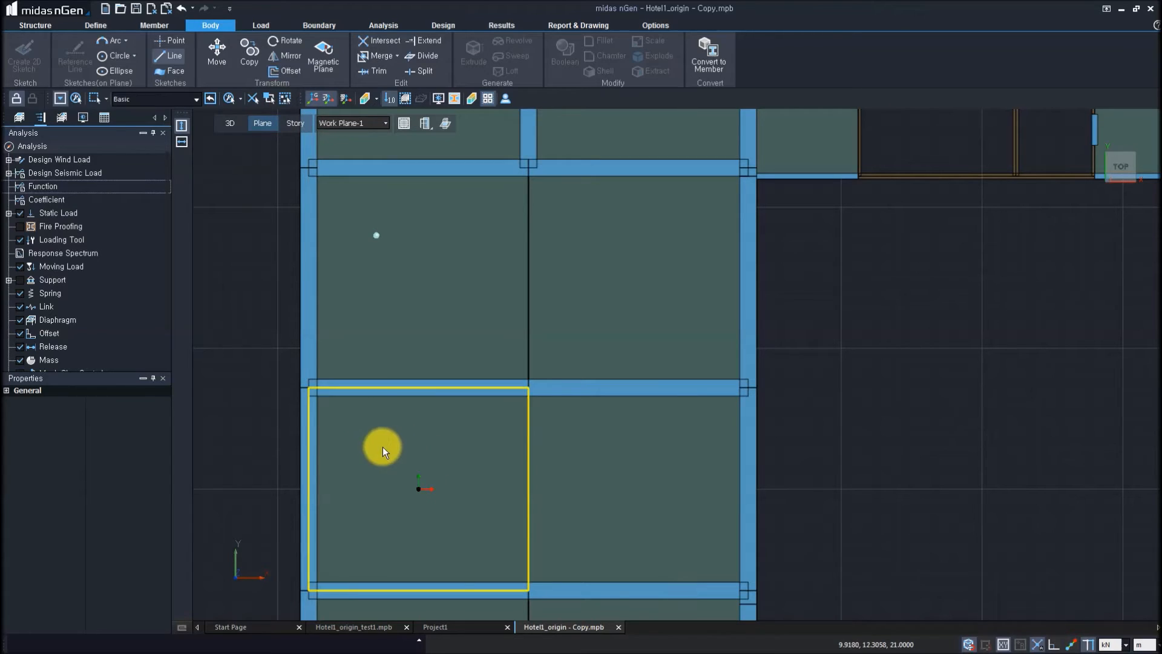
pyautogui.click(389, 99)
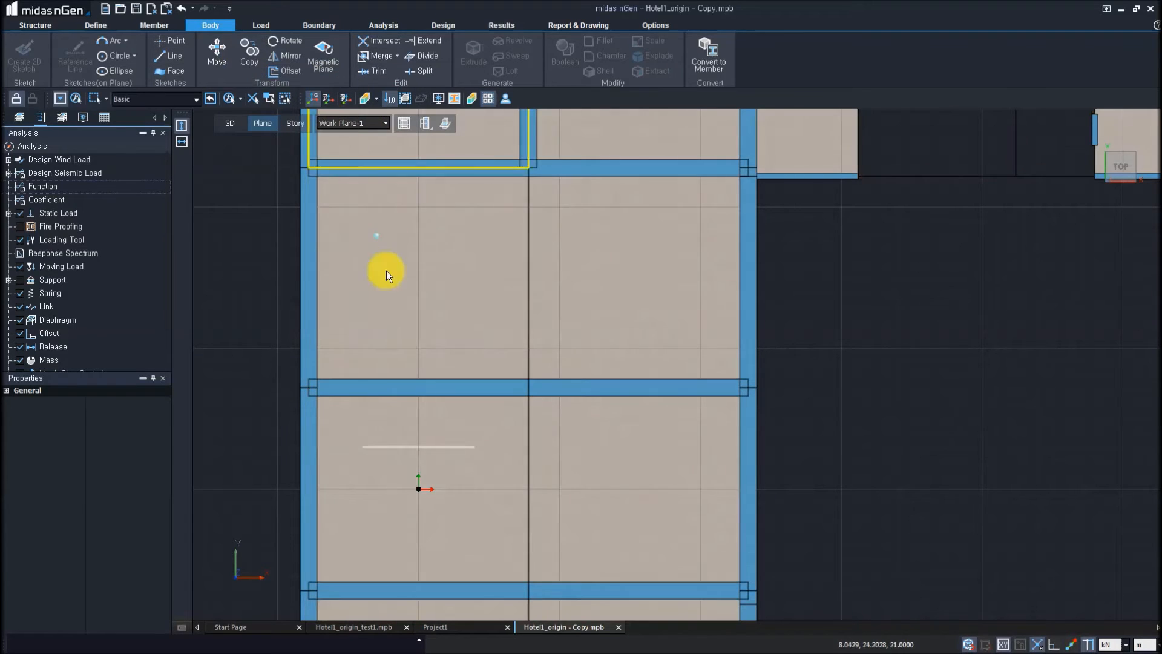
# - Sketch a square face of about 2 m by 2 m in the roof bay beside the sketched point
pyautogui.click(163, 70)
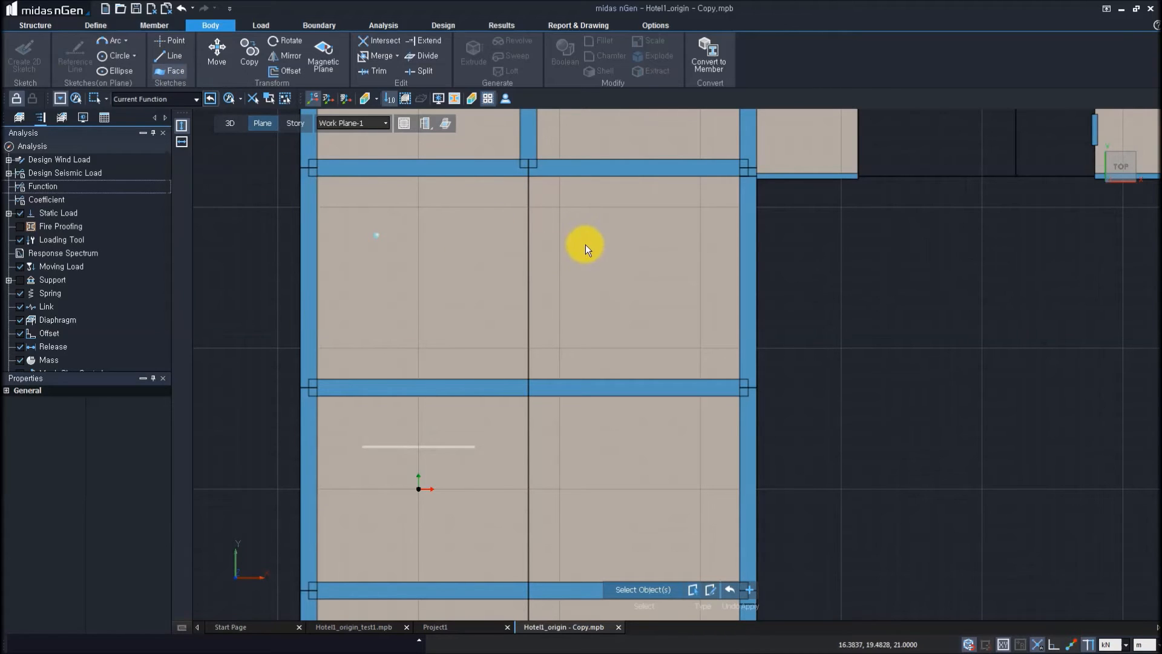
pyautogui.click(709, 590)
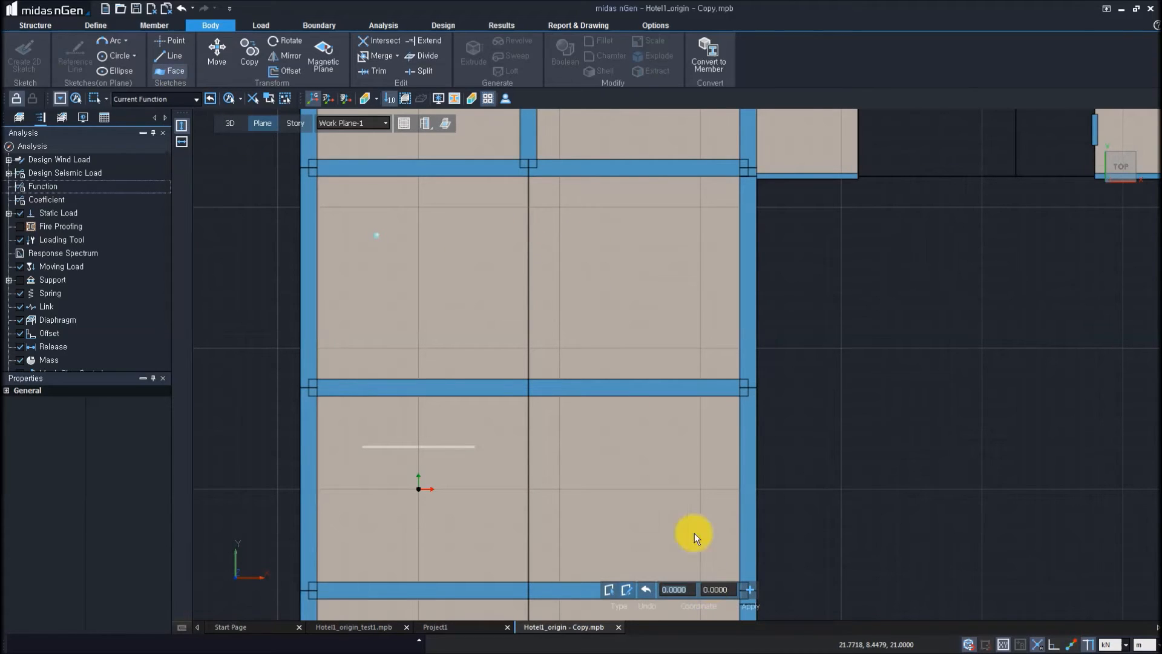
pyautogui.click(587, 248)
pyautogui.click(588, 308)
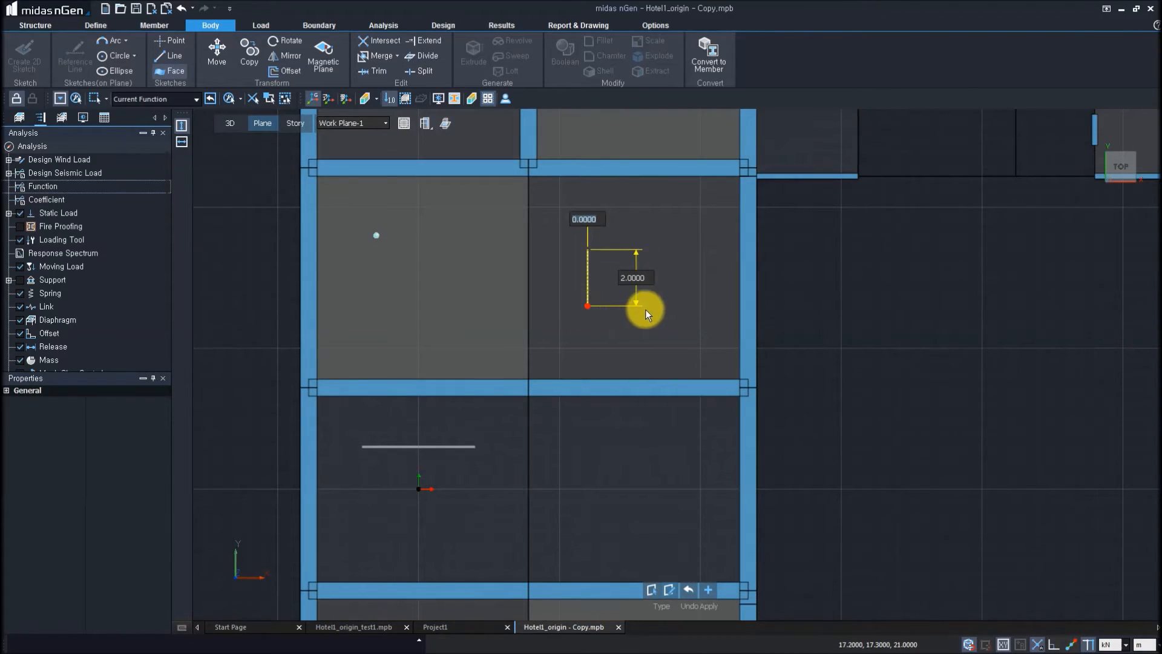
pyautogui.click(644, 308)
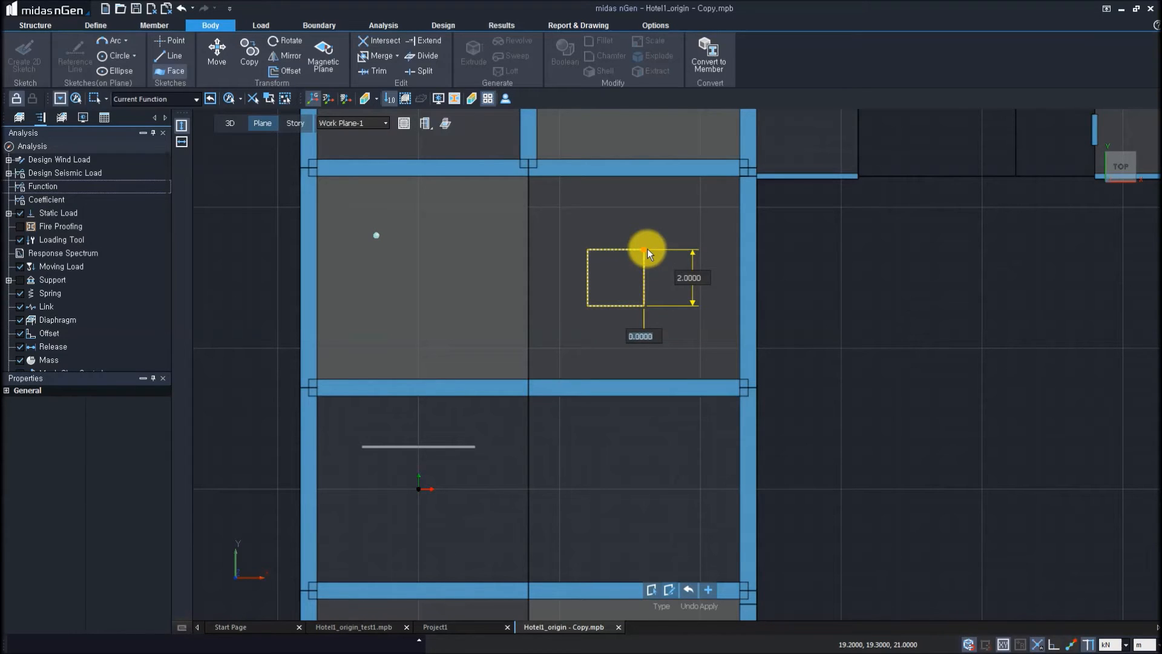
pyautogui.click(647, 248)
pyautogui.press('Return')
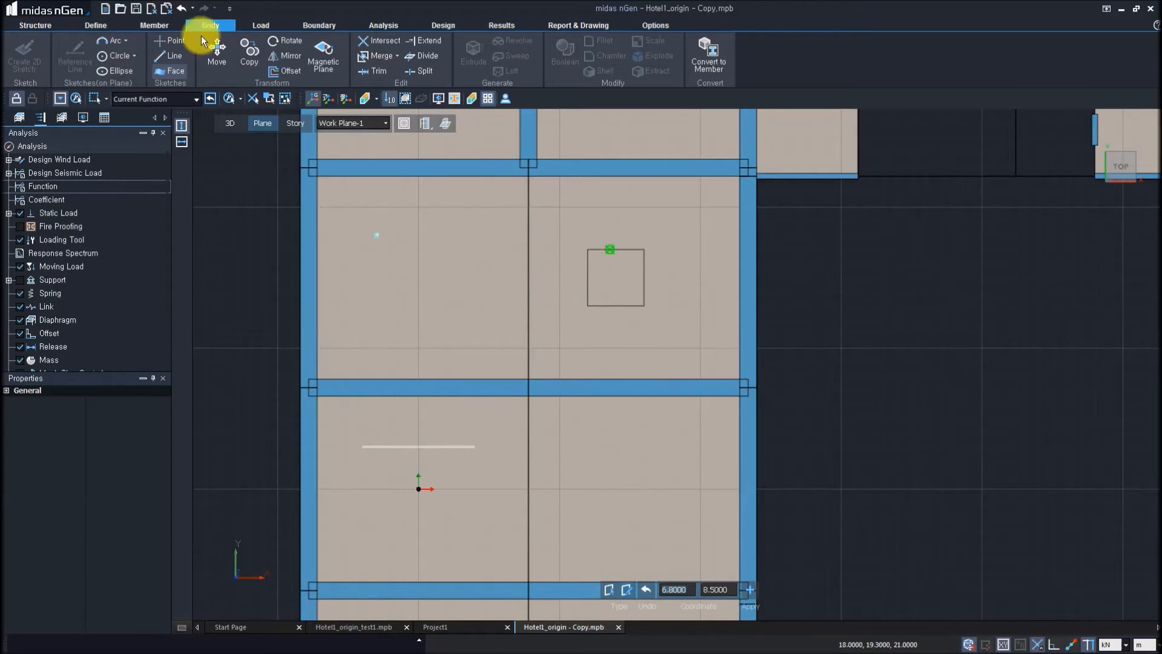
# - Apply an arbitrary point load of -1000 kN in the global Z direction at the sketched point on the roof
pyautogui.click(260, 25)
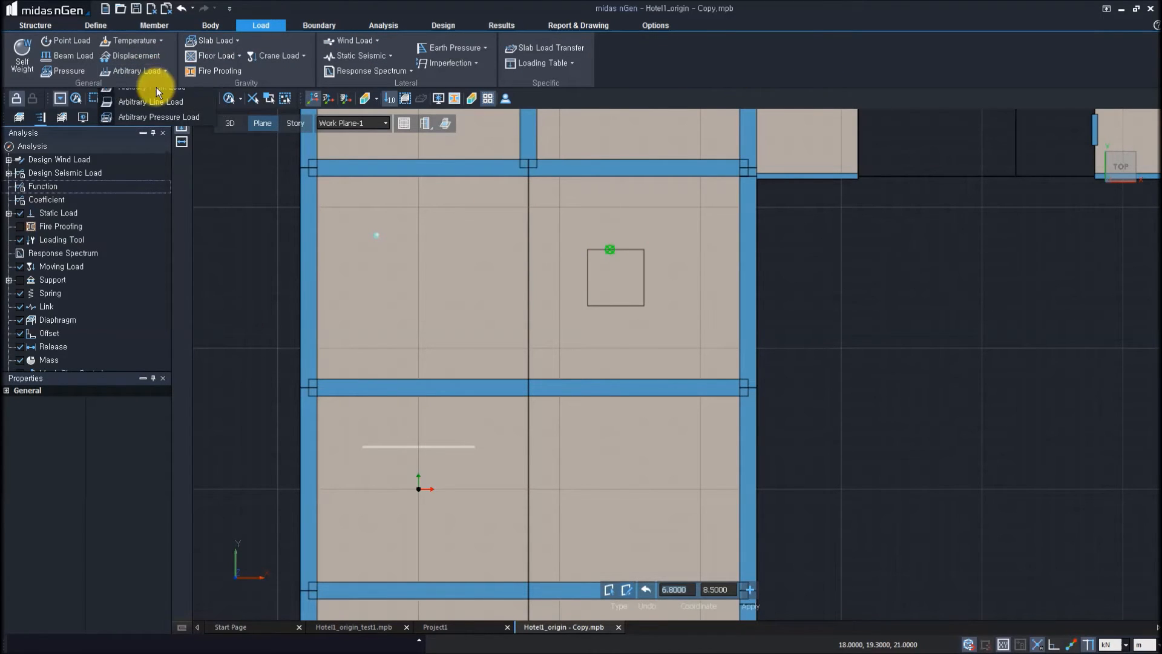
pyautogui.click(156, 87)
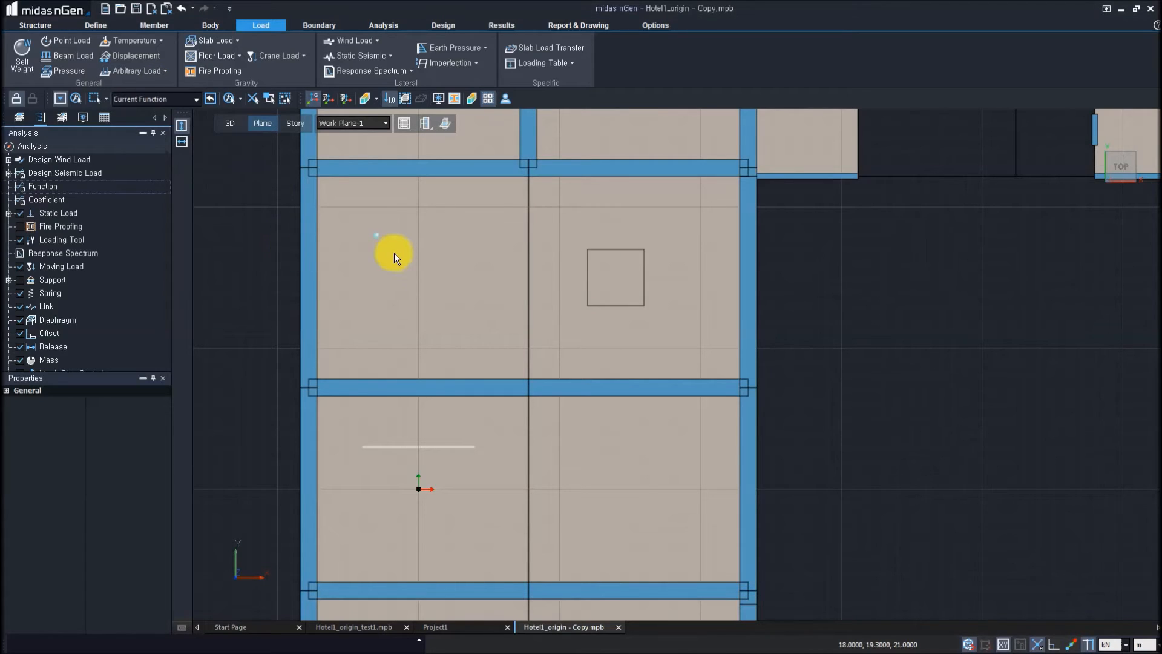
pyautogui.click(375, 235)
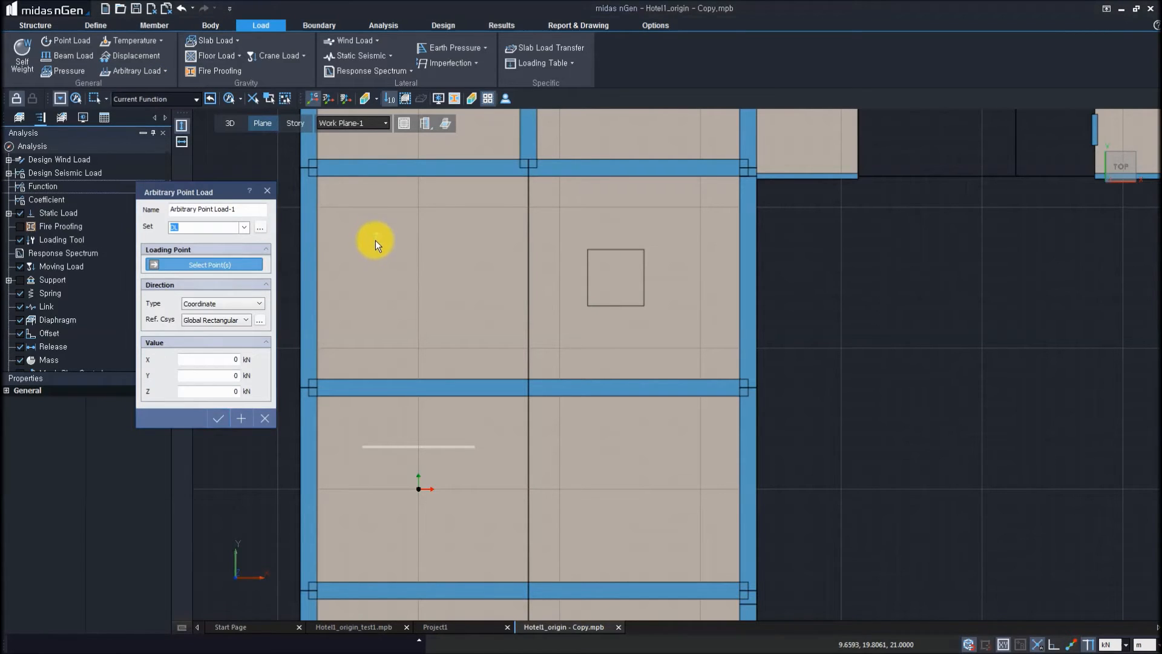
pyautogui.click(194, 390)
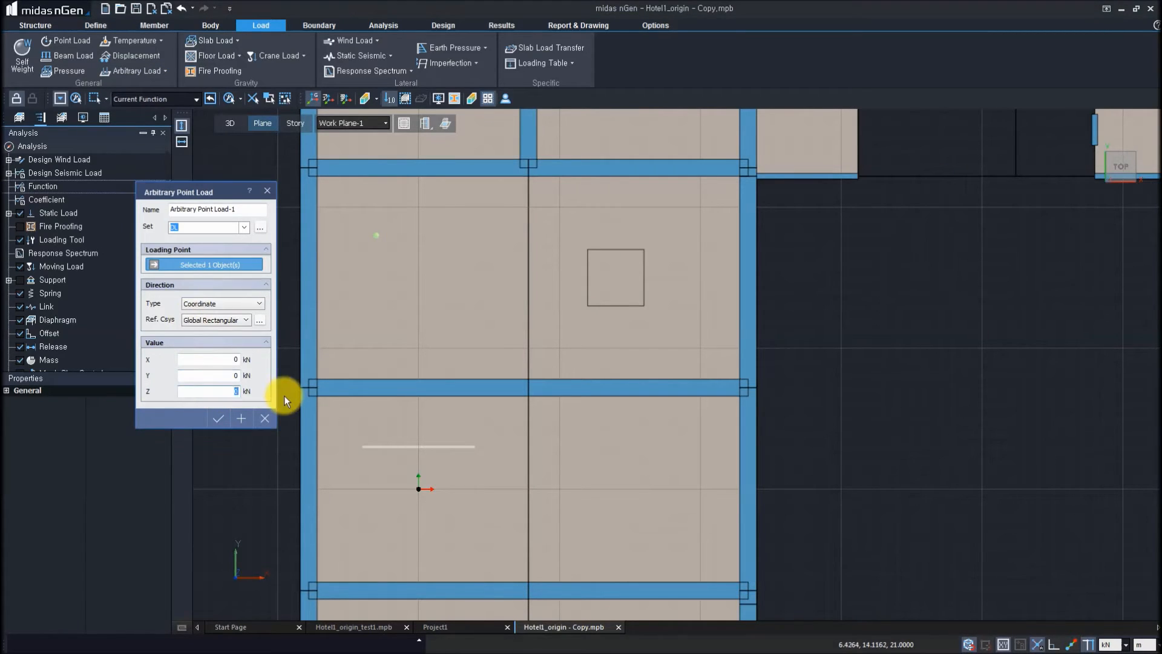
pyautogui.write('-1000')
pyautogui.click(219, 417)
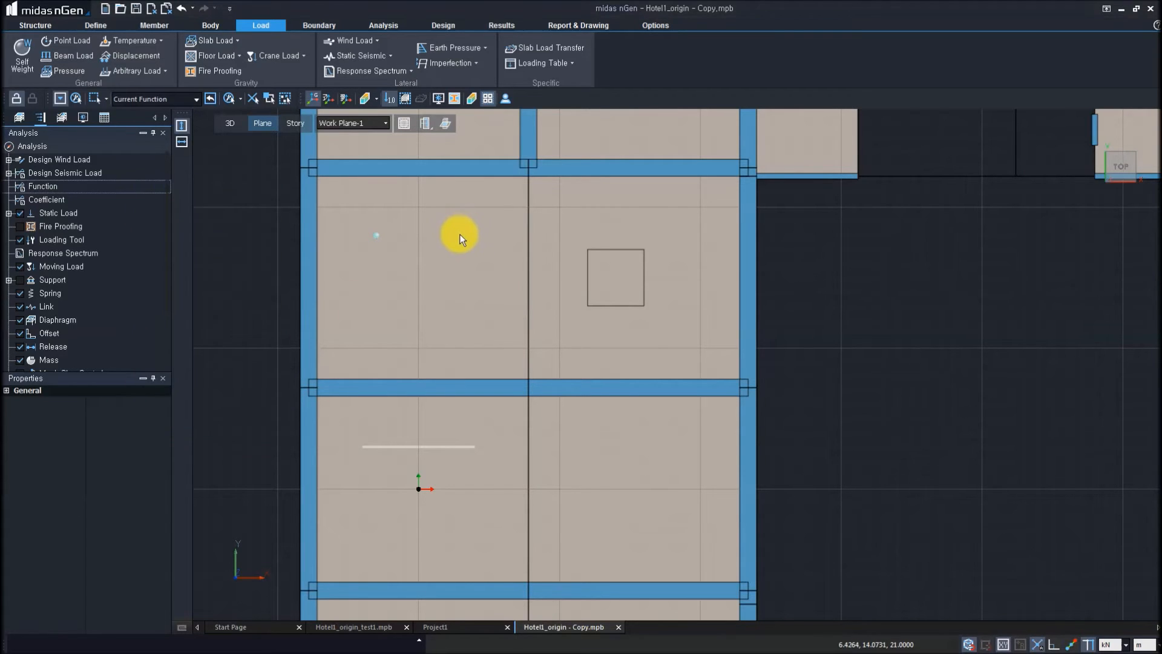
# - Apply a uniform arbitrary line load of -1 kN/m in the global Z direction along the sketched line on the roof
pyautogui.moveTo(441, 345); pyautogui.dragTo(482, 297, button='middle')
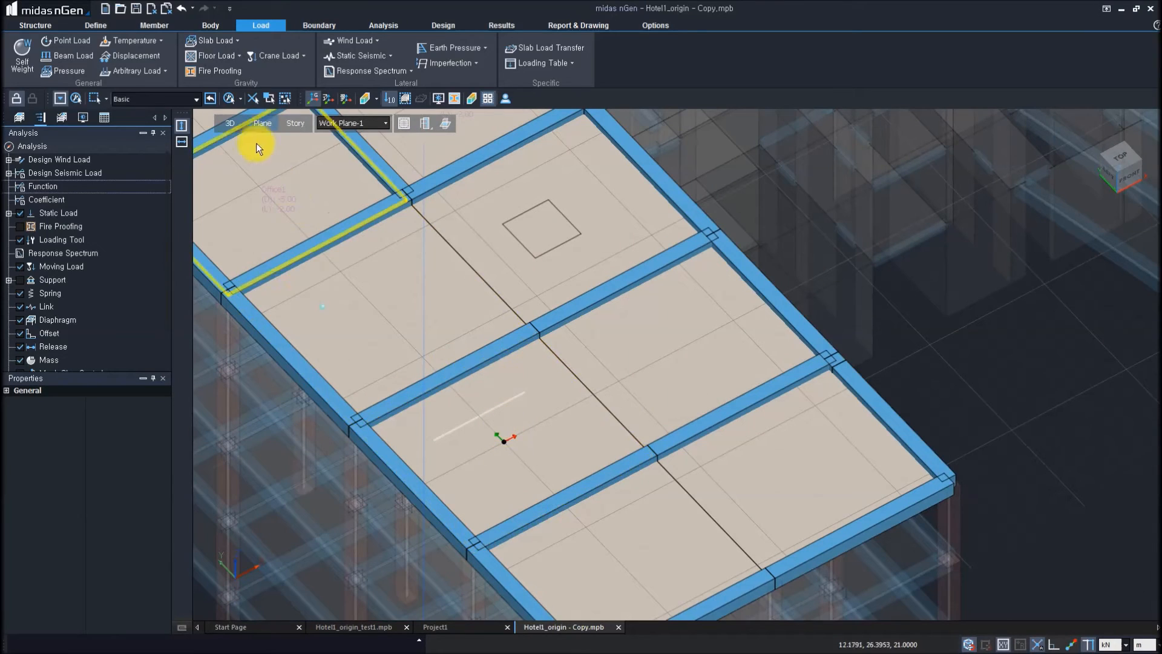
pyautogui.click(169, 72)
pyautogui.click(155, 101)
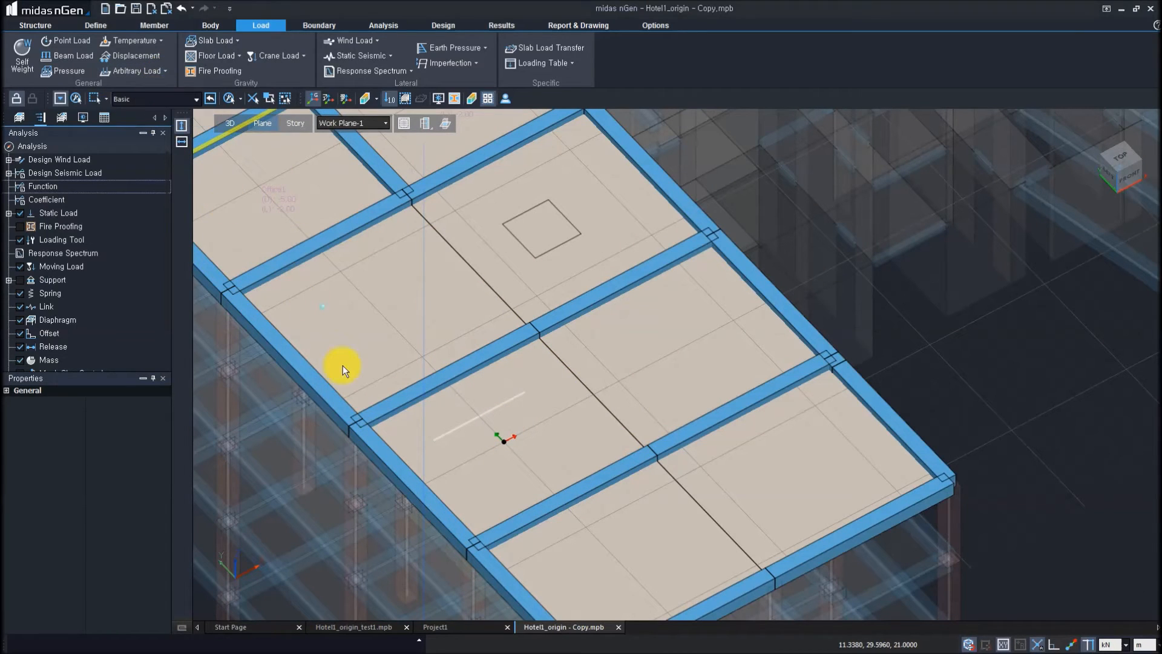
pyautogui.click(470, 418)
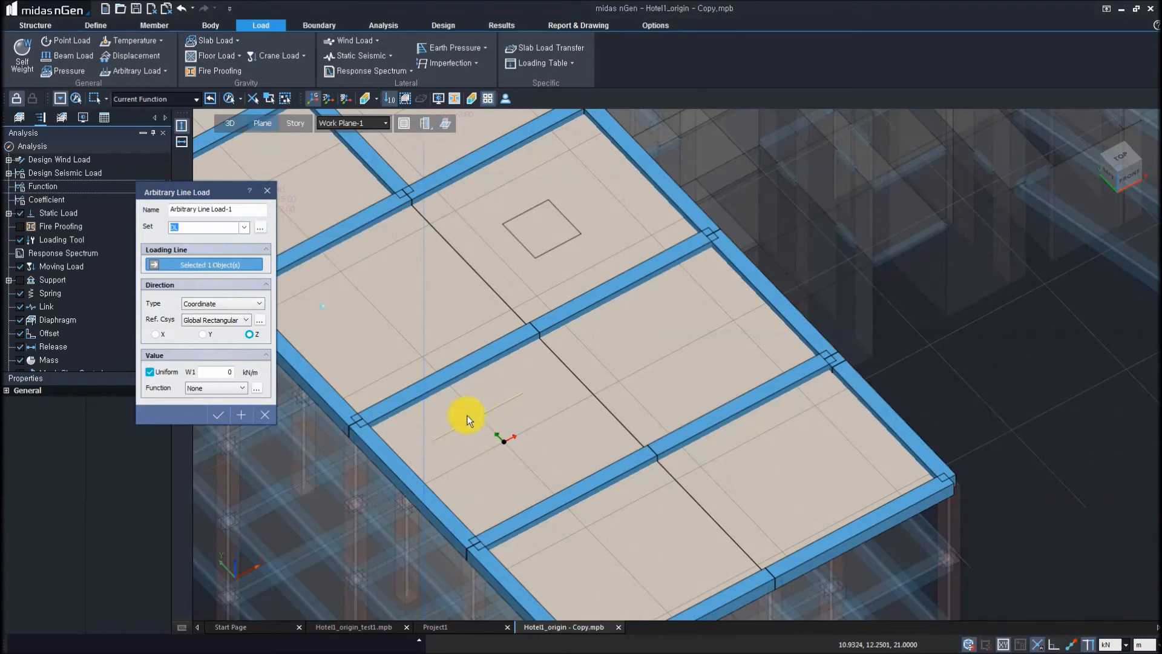
pyautogui.moveTo(216, 372); pyautogui.dragTo(248, 372)
pyautogui.write('-1')
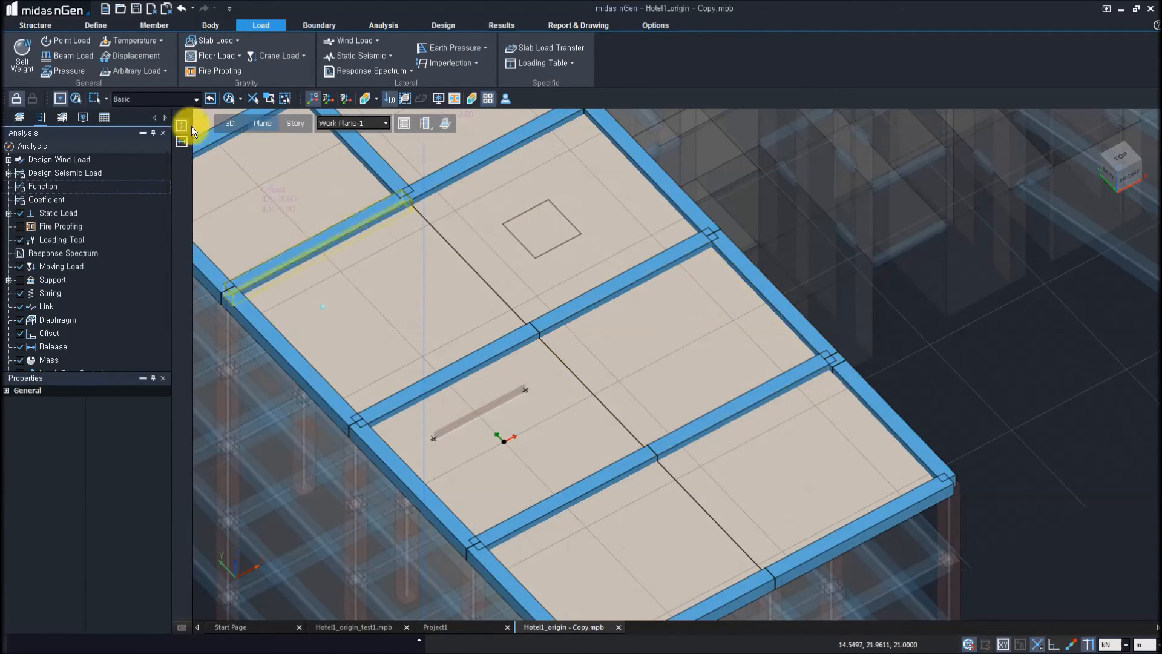
# - Apply an arbitrary pressure load of 50 kN/m² in the normal direction on the sketched square face
pyautogui.click(165, 72)
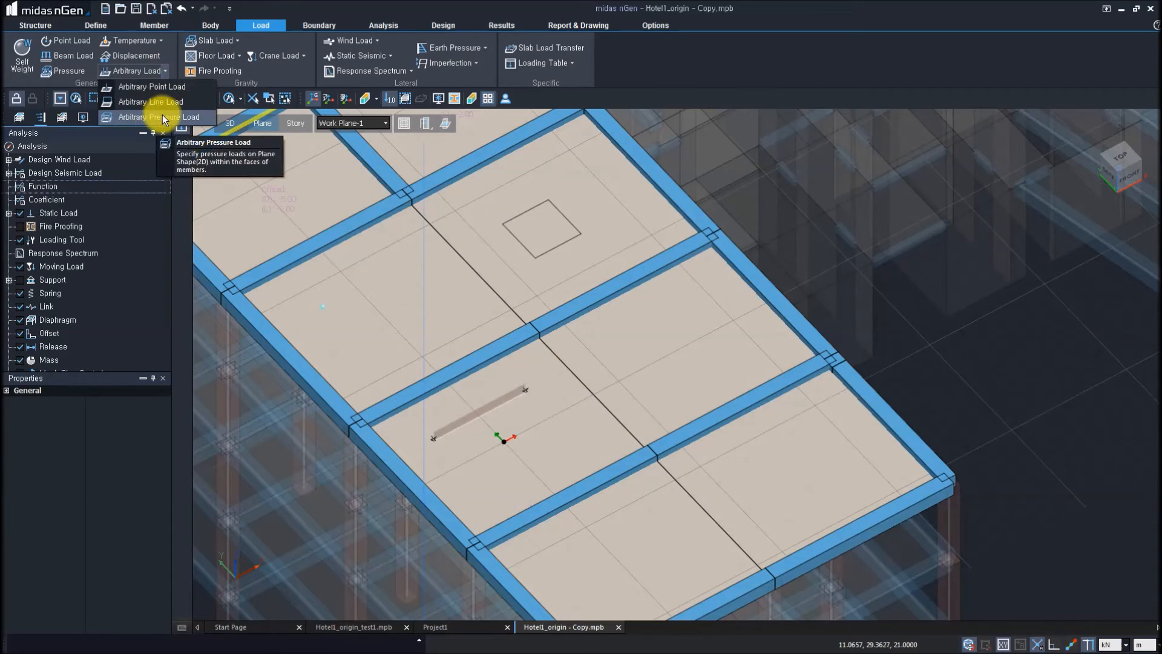
pyautogui.click(162, 116)
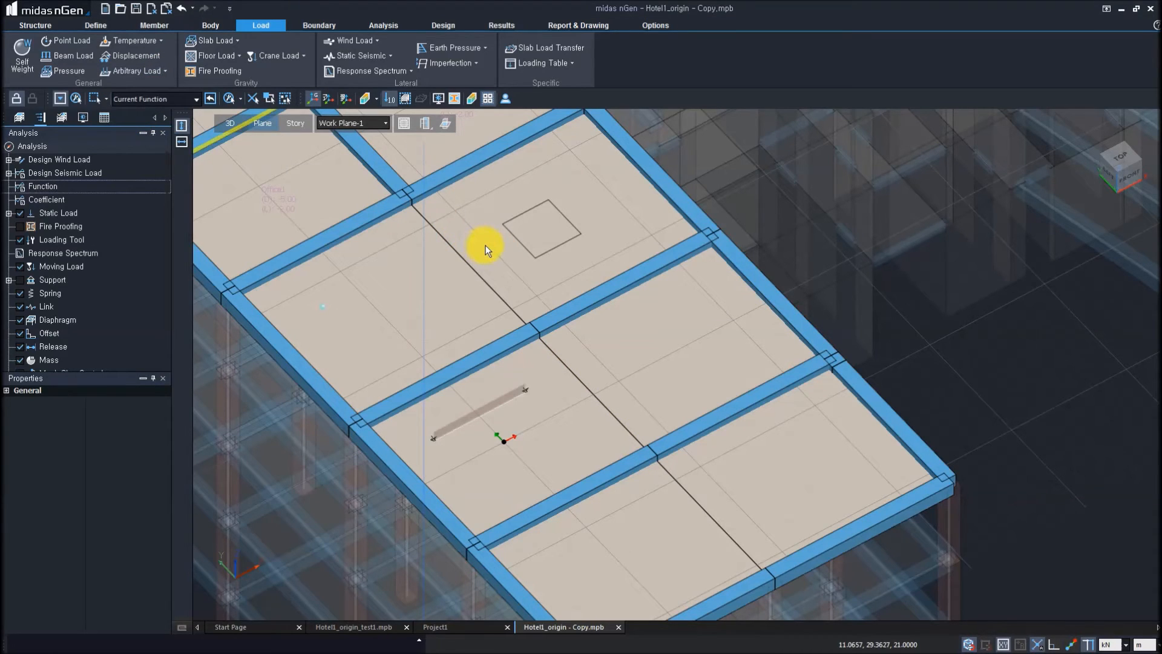
pyautogui.click(552, 217)
pyautogui.click(220, 346)
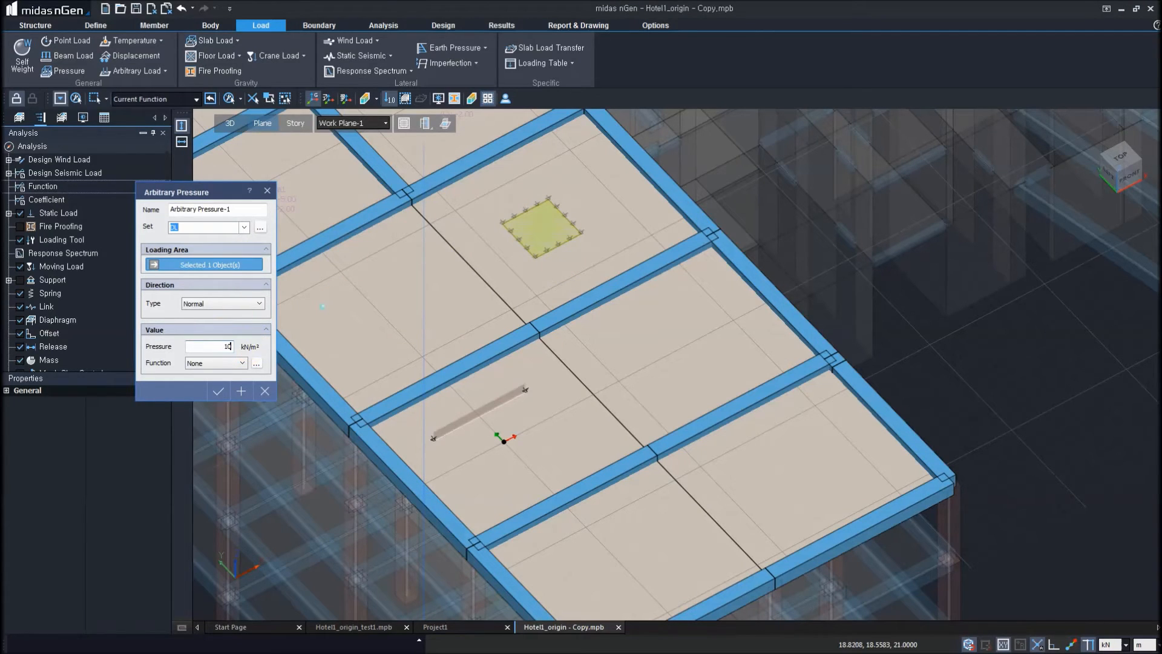
pyautogui.click(221, 348)
pyautogui.moveTo(219, 346); pyautogui.dragTo(252, 348)
pyautogui.click(383, 301)
pyautogui.click(218, 391)
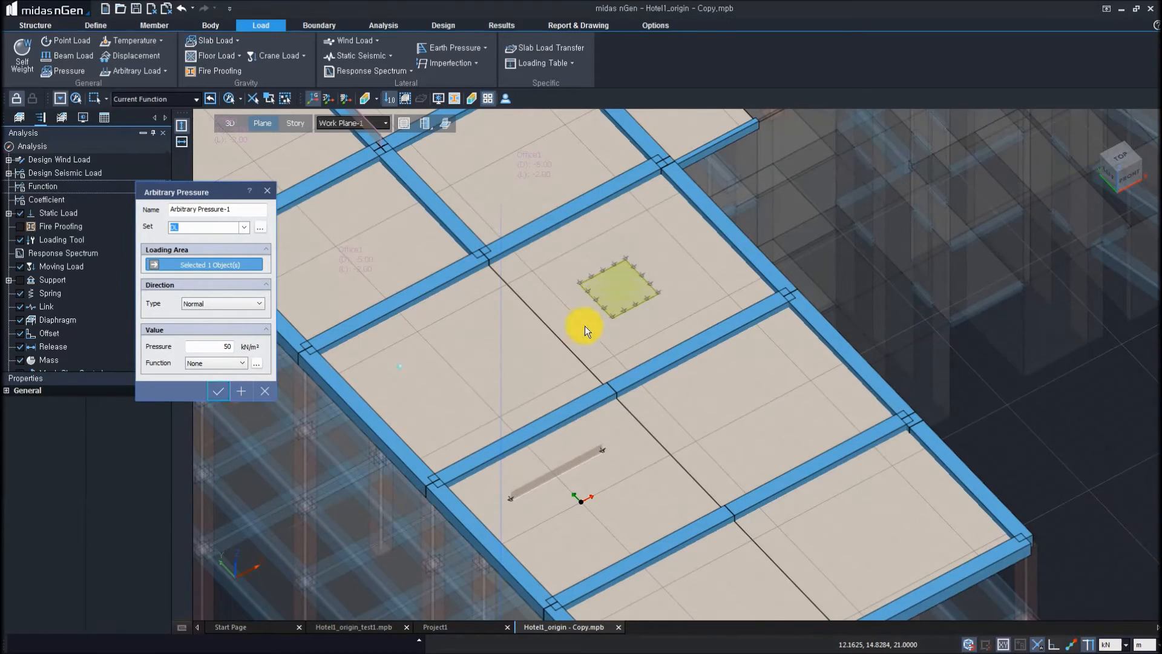
pyautogui.press('Escape')
# - Examine the arbitrary point, line and pressure loads on the roof, switching from the work plane to the 3D view of the building
pyautogui.rightClick(625, 319)
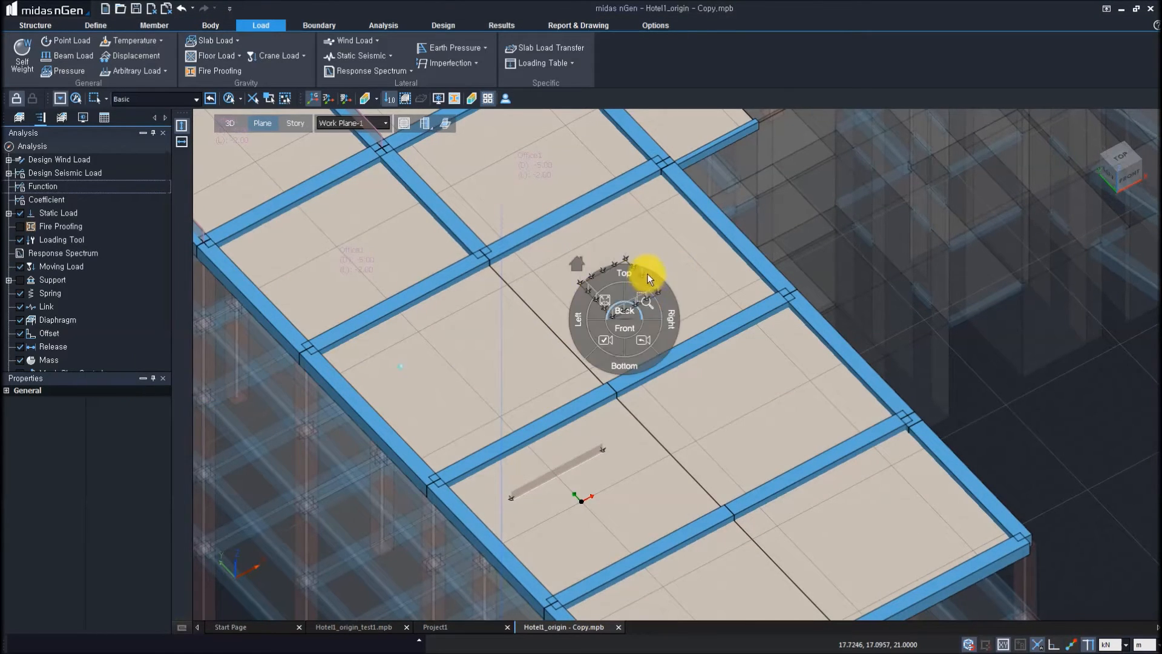
pyautogui.click(648, 273)
pyautogui.moveTo(650, 268); pyautogui.dragTo(656, 258, button='middle')
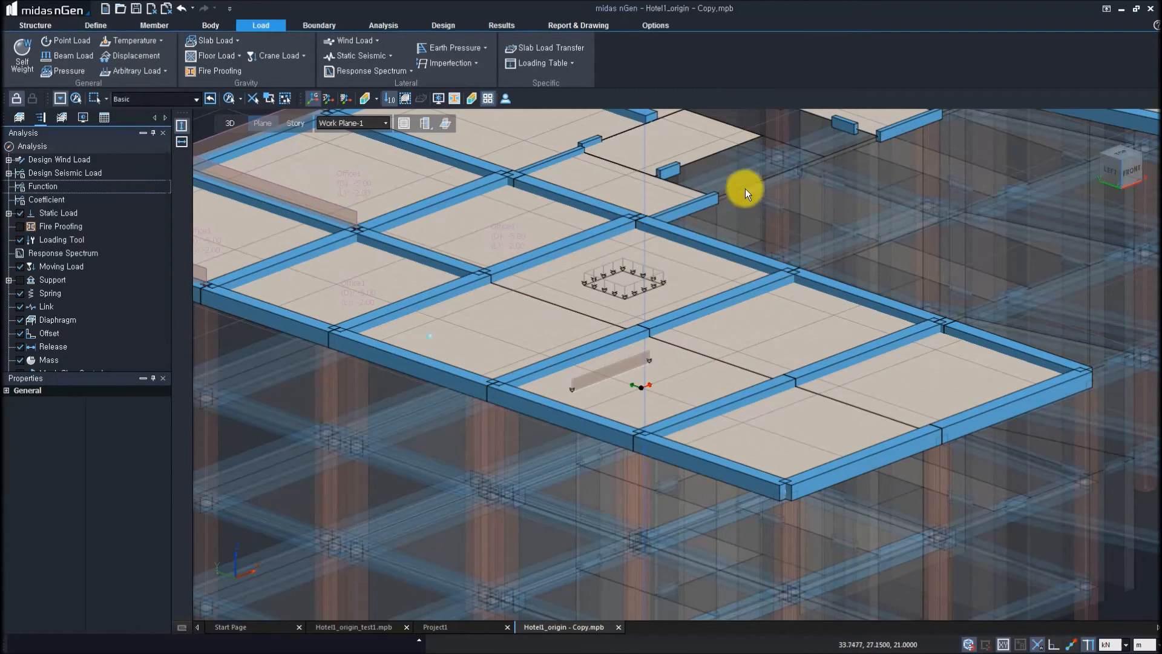
pyautogui.moveTo(791, 283); pyautogui.dragTo(691, 318, button='middle')
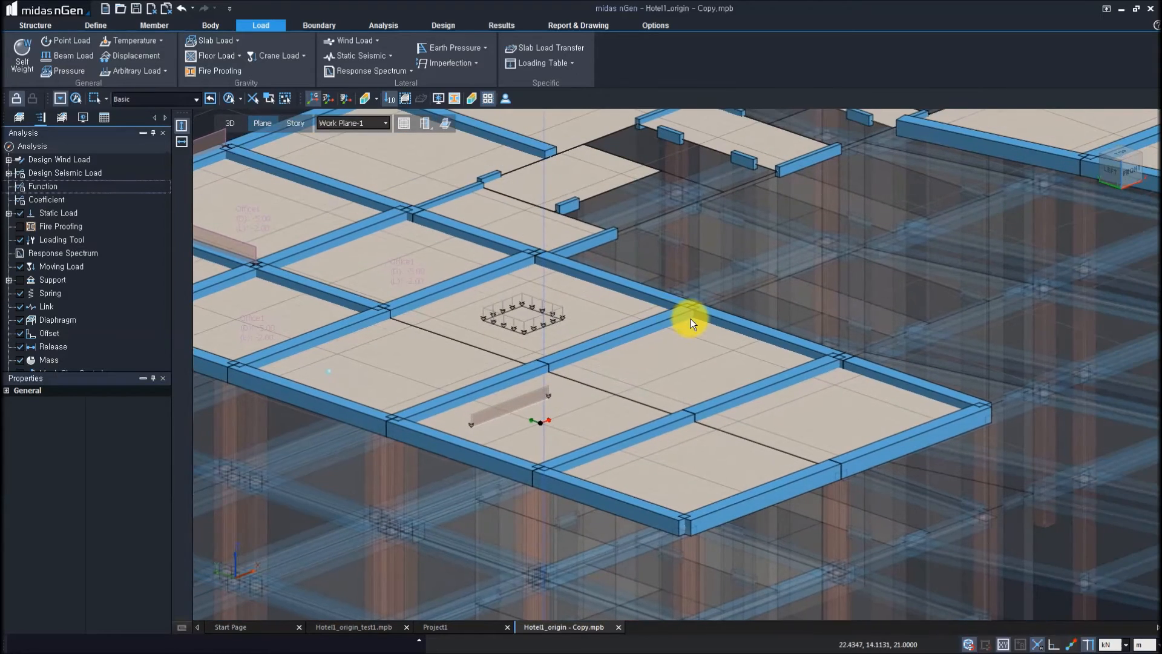
pyautogui.click(233, 123)
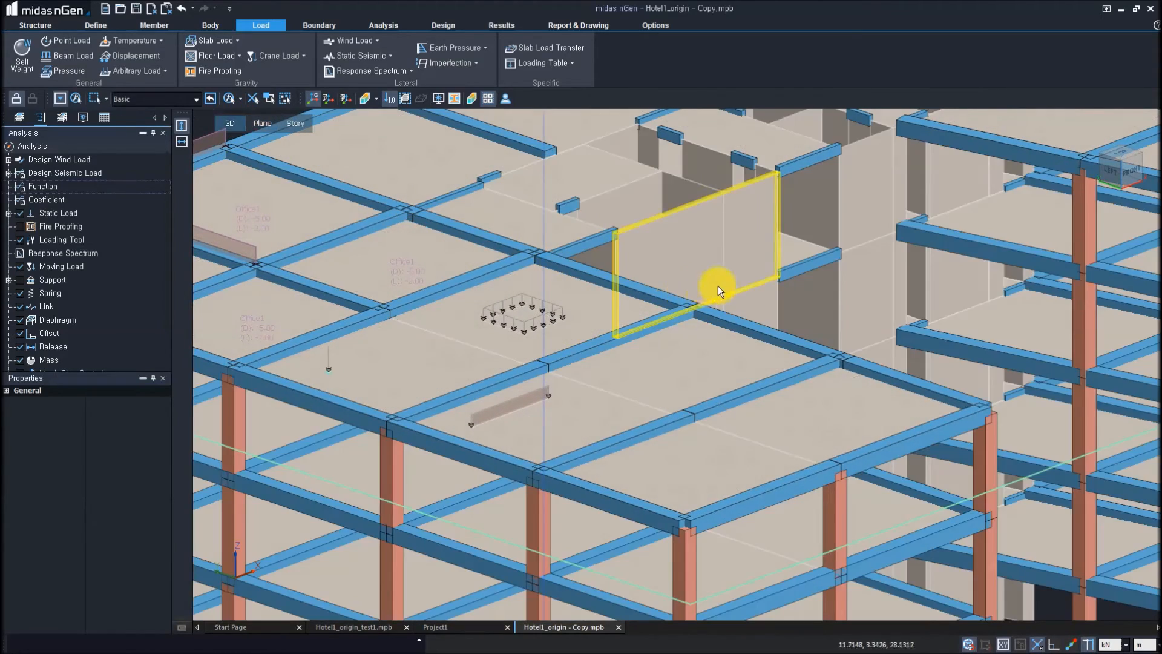
pyautogui.scroll(3, 691, 321)
pyautogui.scroll(-5, 676, 303)
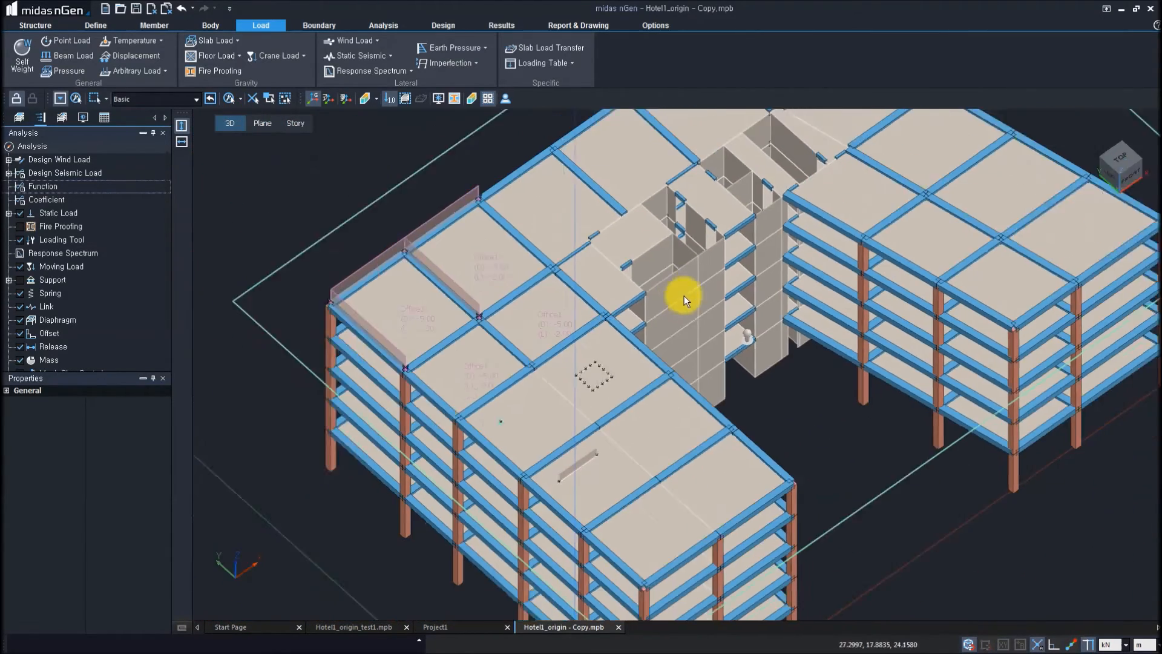
pyautogui.scroll(2, 701, 286)
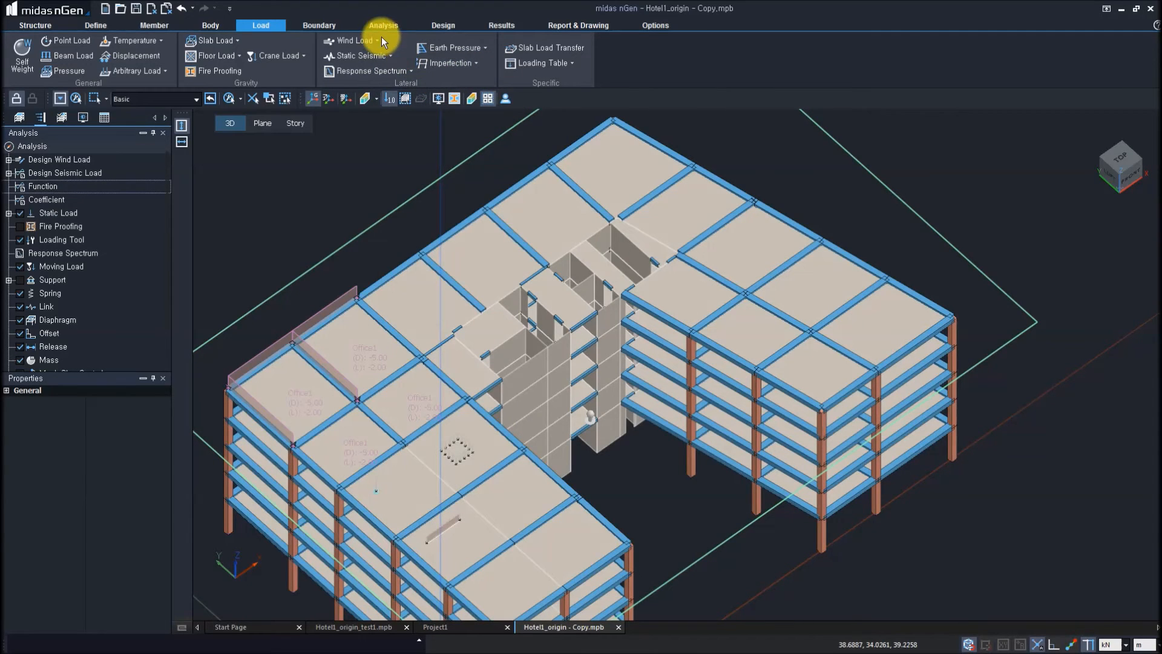
# - Start a code-based wind load function and open a new general design wind load definition for it
pyautogui.click(377, 40)
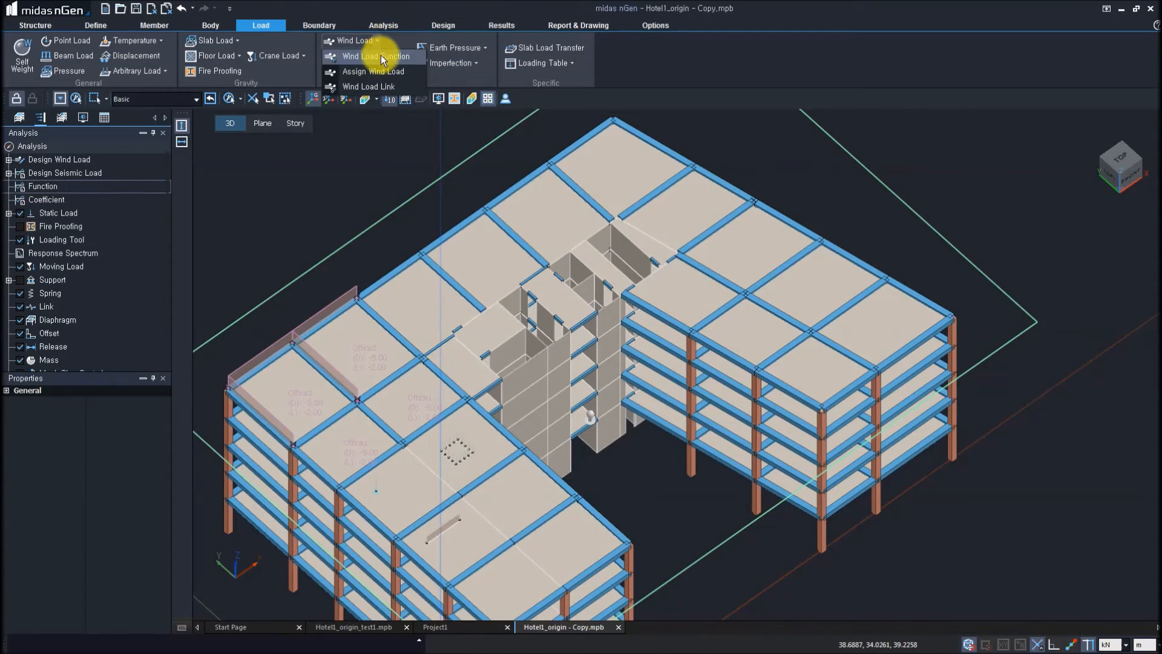
pyautogui.click(380, 56)
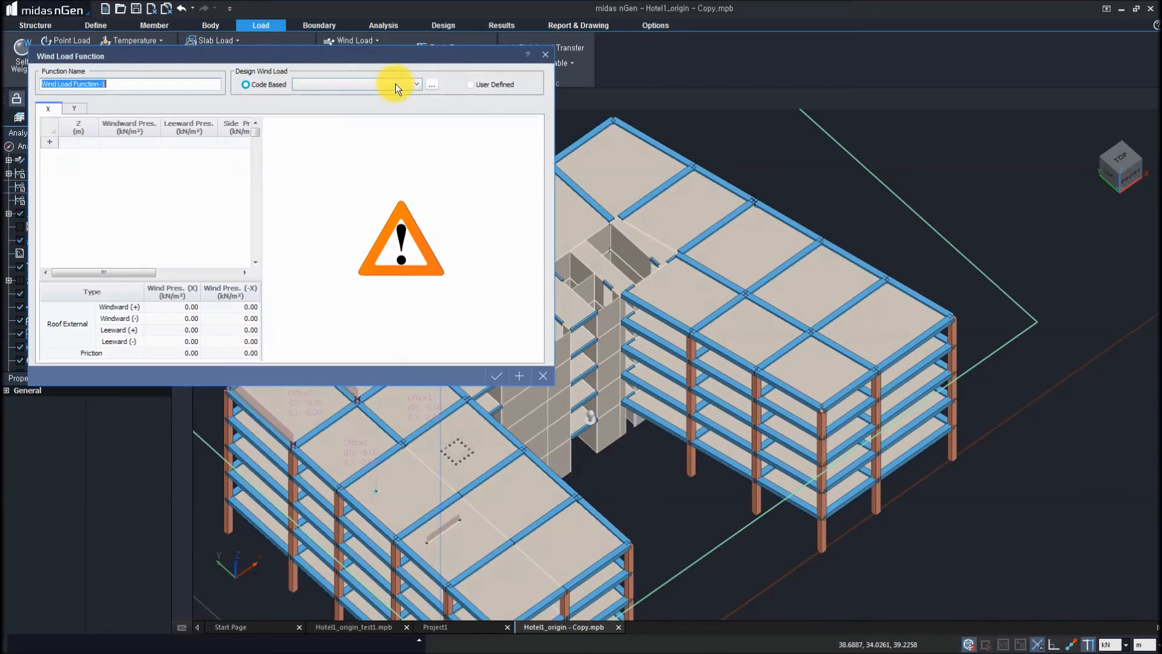
pyautogui.click(433, 84)
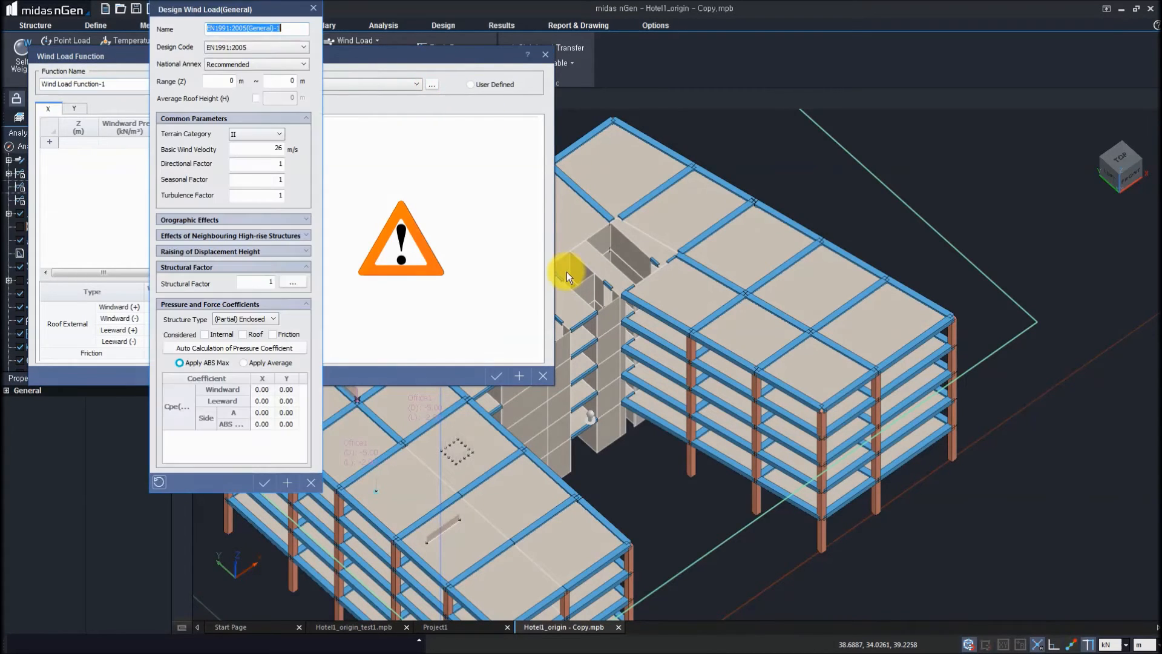
pyautogui.moveTo(267, 10); pyautogui.dragTo(328, 90)
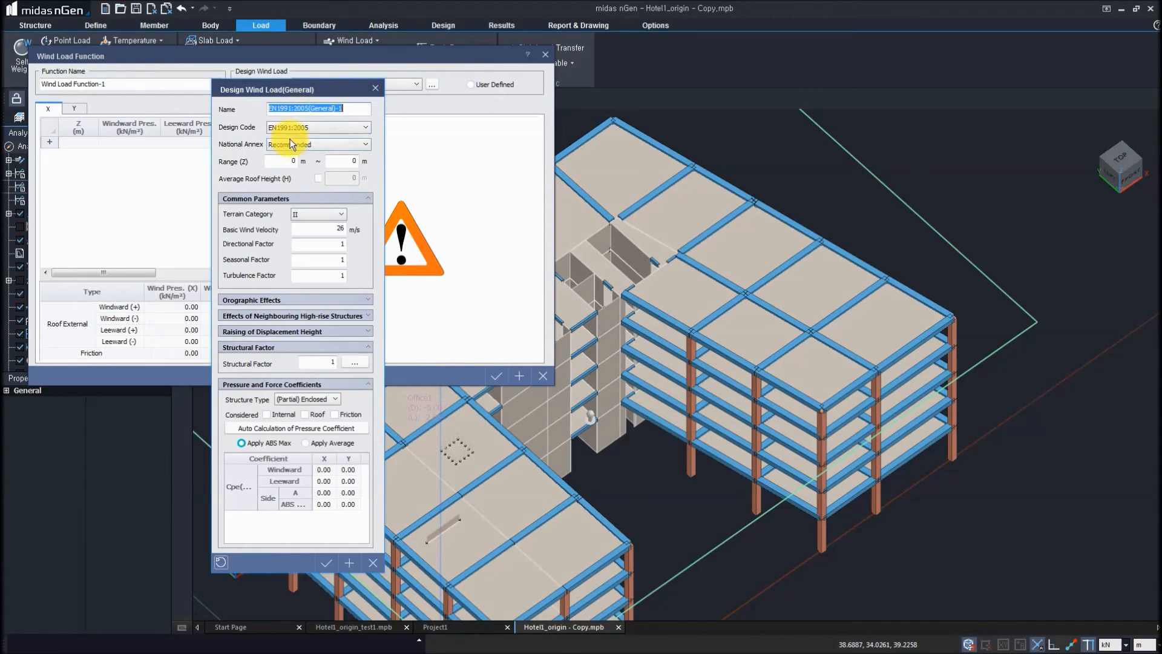
# - Set the upper limit of the Z range to 21 m and the basic wind velocity to 20 m/s
pyautogui.click(353, 161)
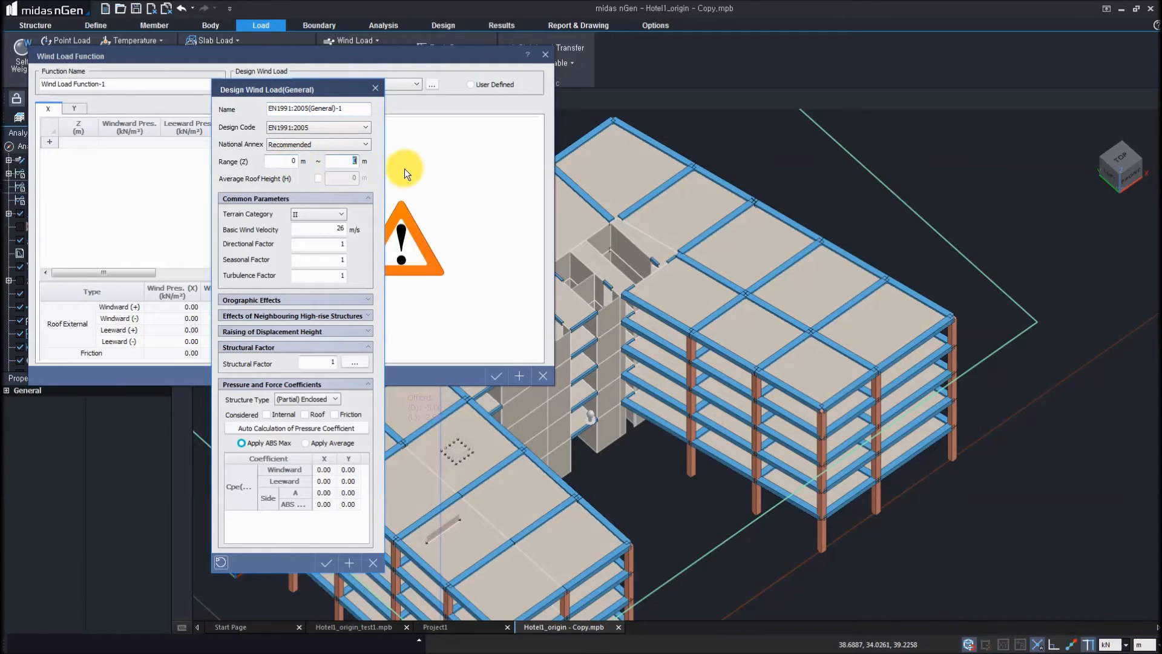
pyautogui.write('21')
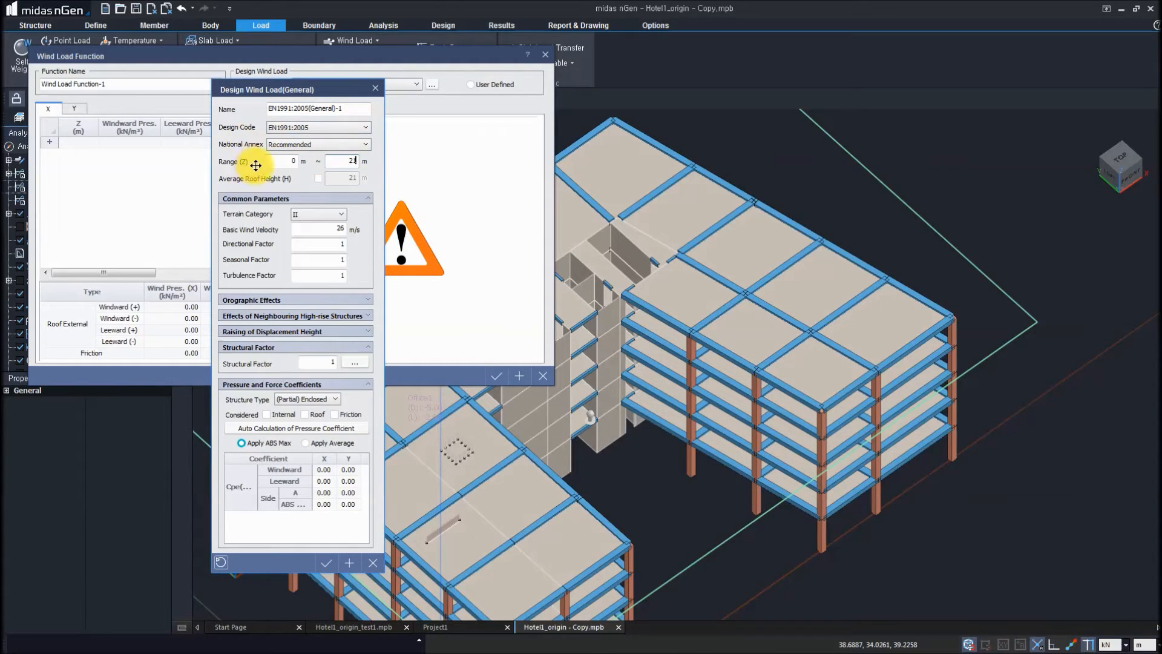
pyautogui.click(328, 231)
pyautogui.write('2')
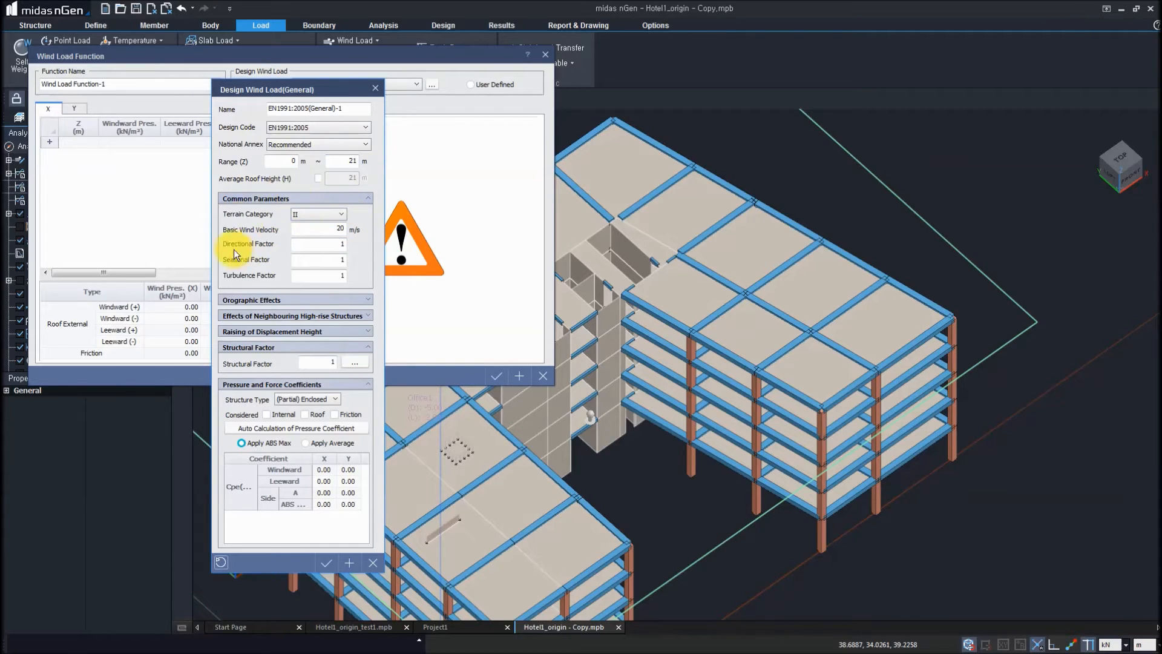
# - Examine the options for orographic effects and for the effects of neighbouring high-rise structures
pyautogui.click(292, 300)
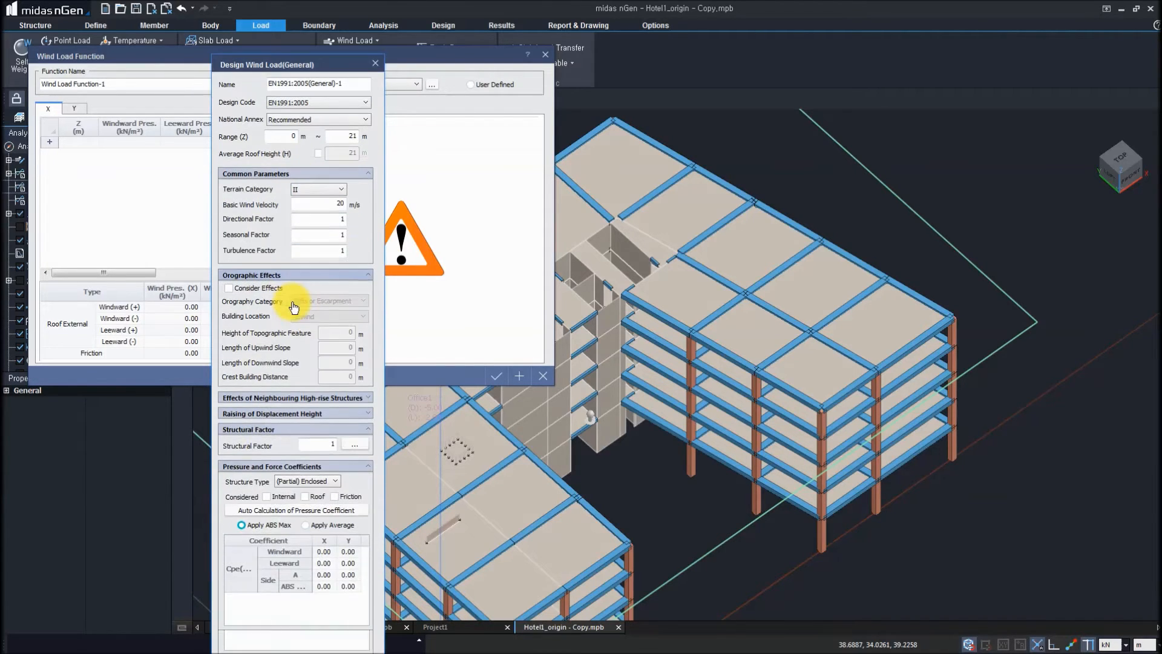
pyautogui.click(287, 277)
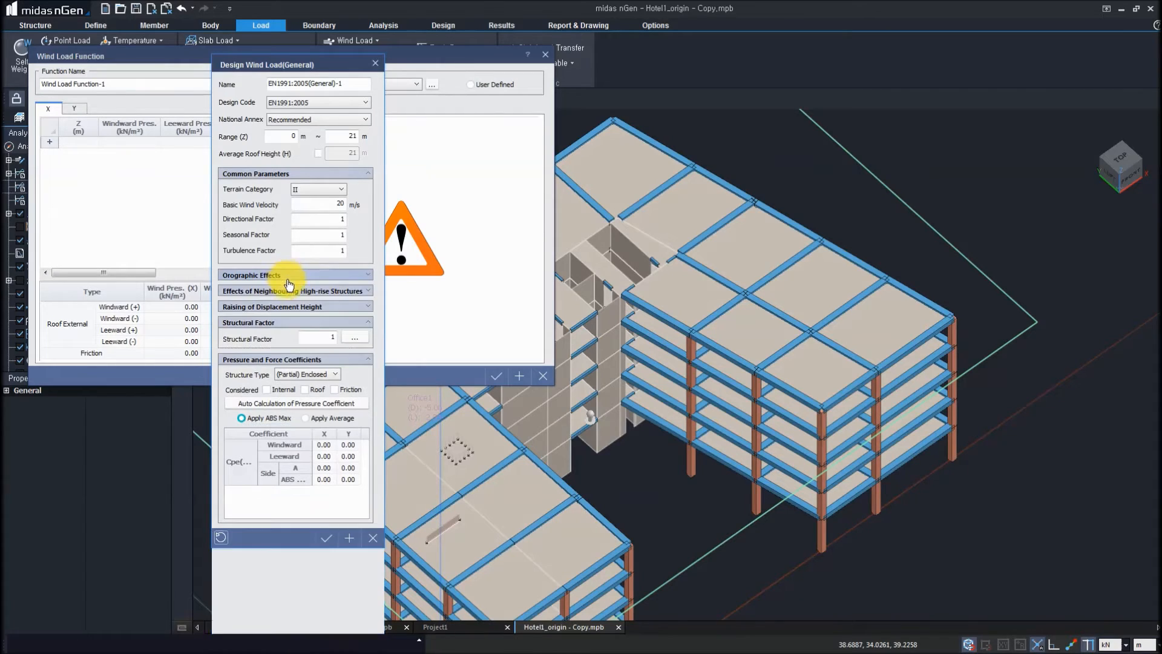
pyautogui.click(287, 294)
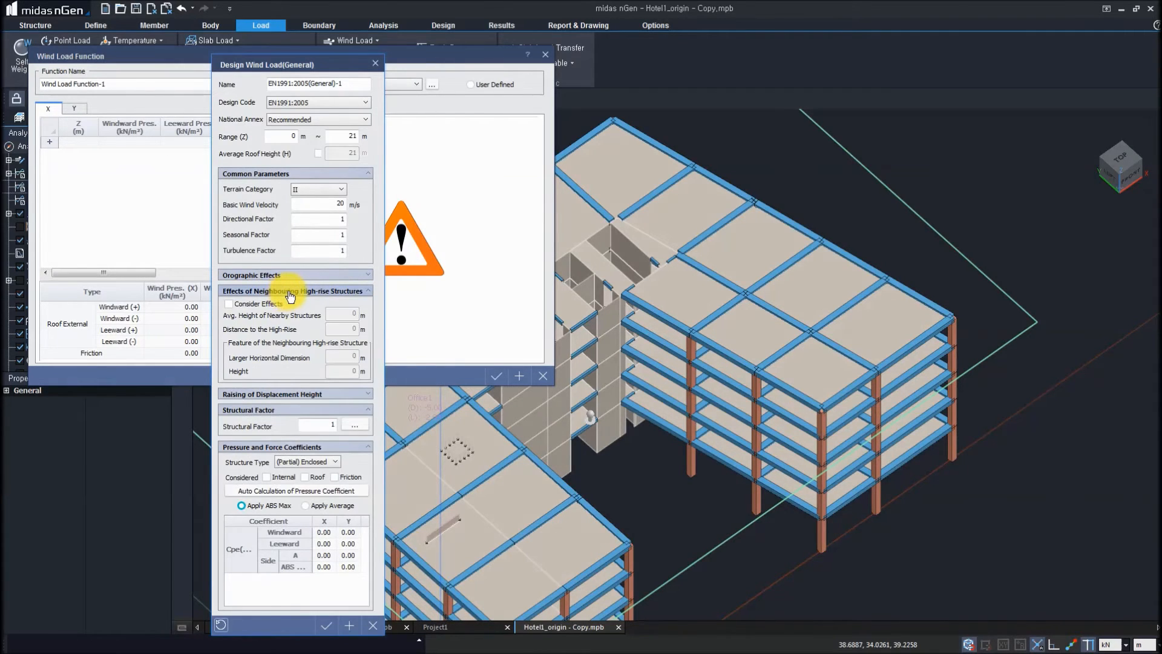
pyautogui.click(292, 295)
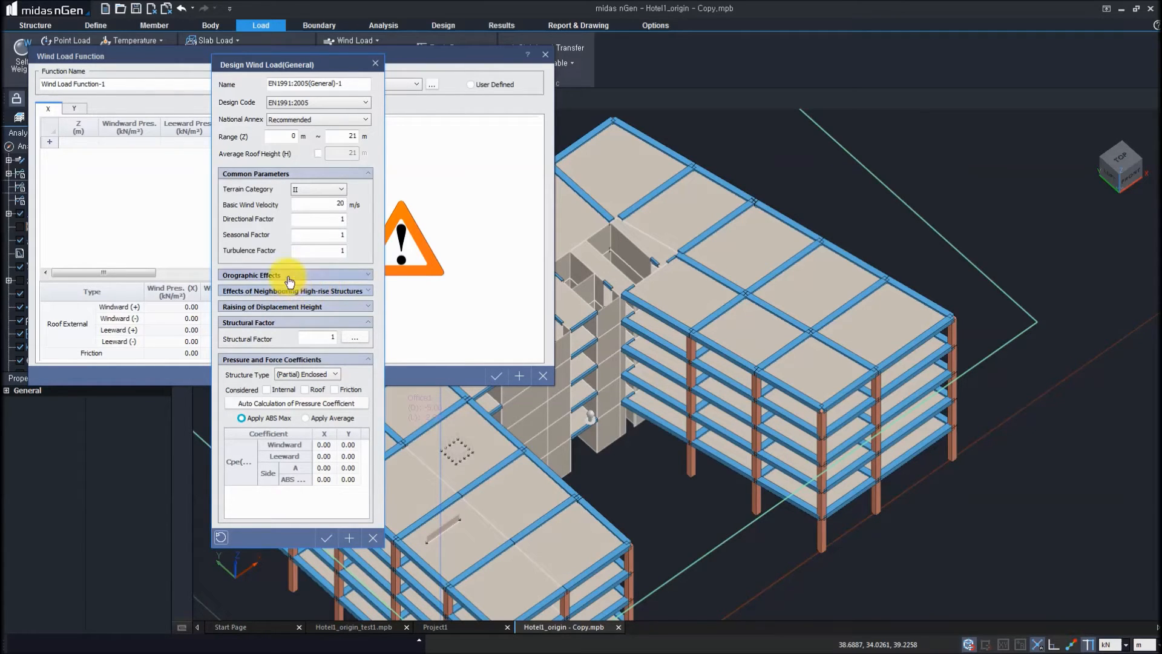
pyautogui.click(293, 275)
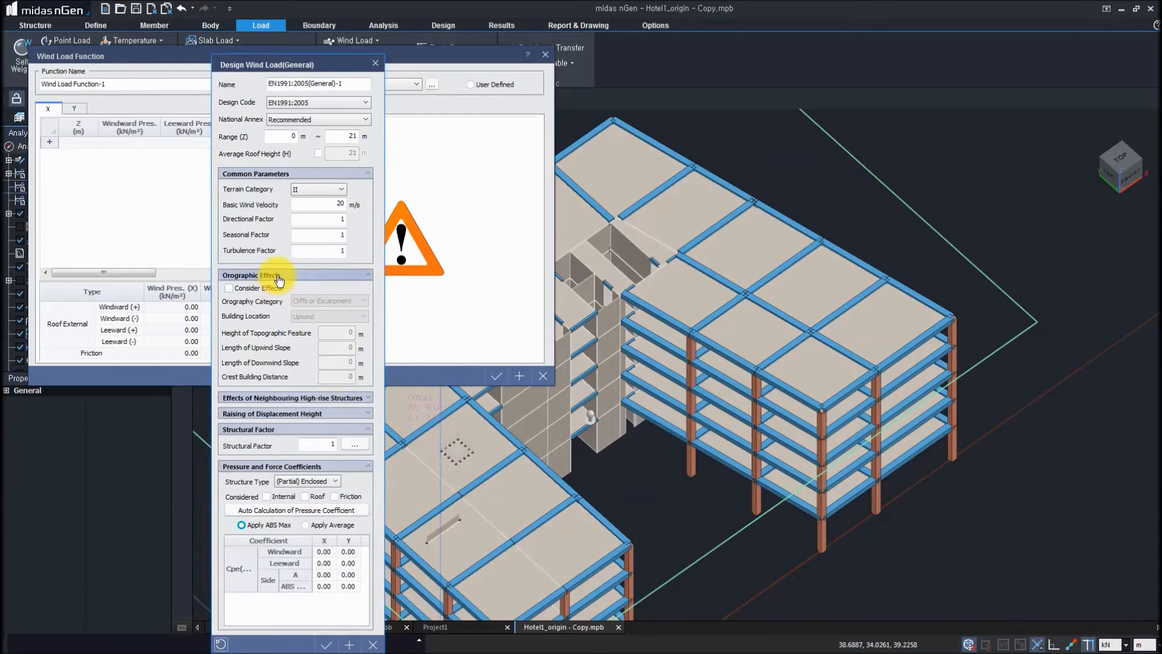
pyautogui.click(303, 276)
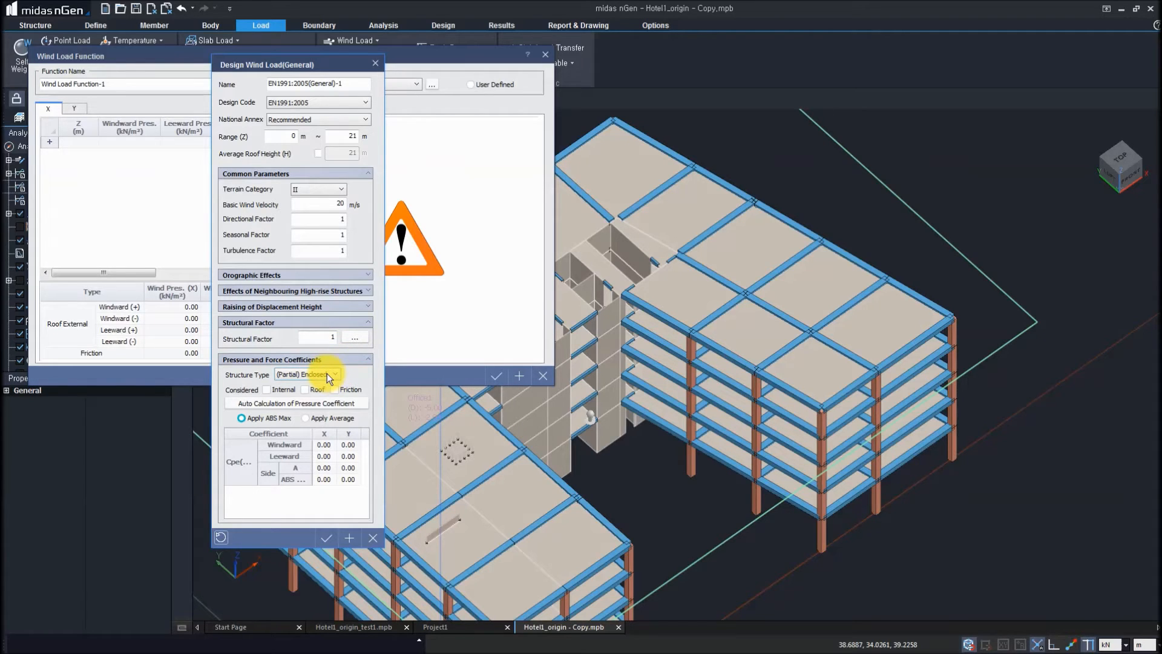
# - Calculate the structural factor with an along-wind natural frequency of 5 Hz and apply it to the design wind load
pyautogui.doubleClick(322, 339)
pyautogui.click(360, 336)
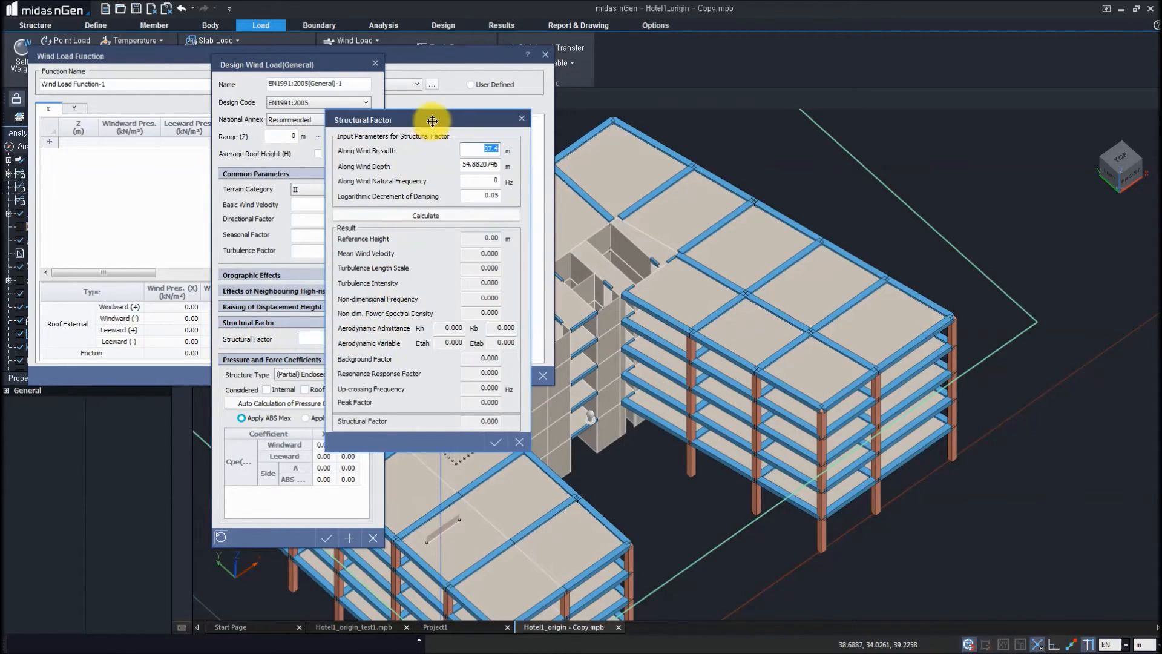
pyautogui.moveTo(432, 122); pyautogui.dragTo(567, 124)
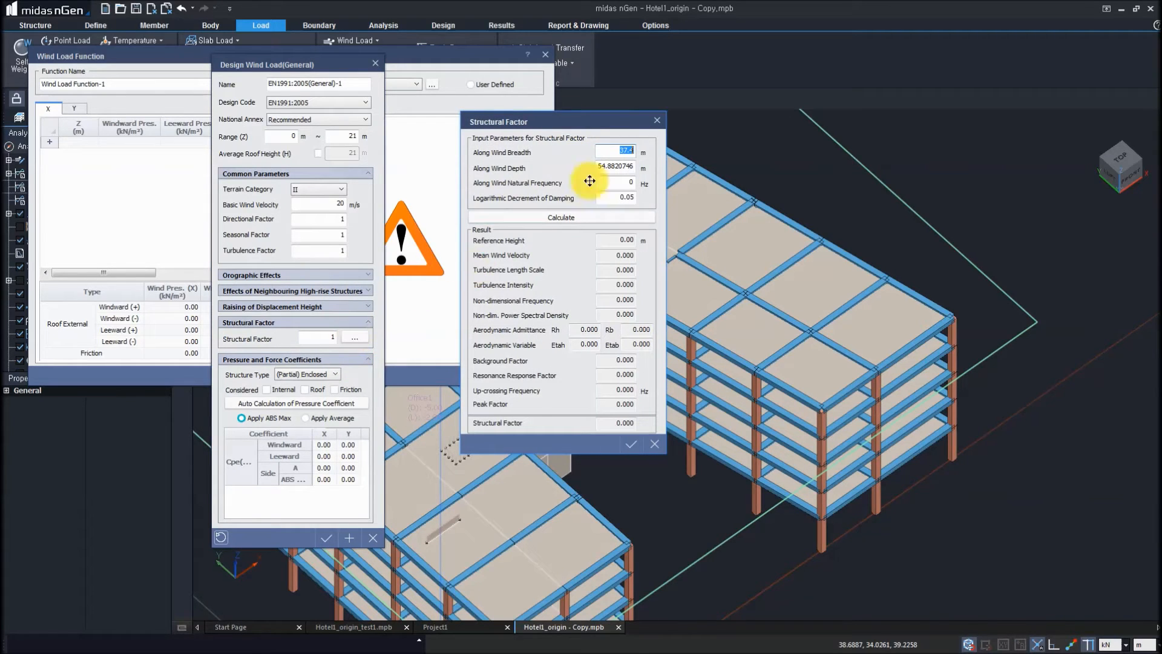
pyautogui.click(625, 185)
pyautogui.write('5')
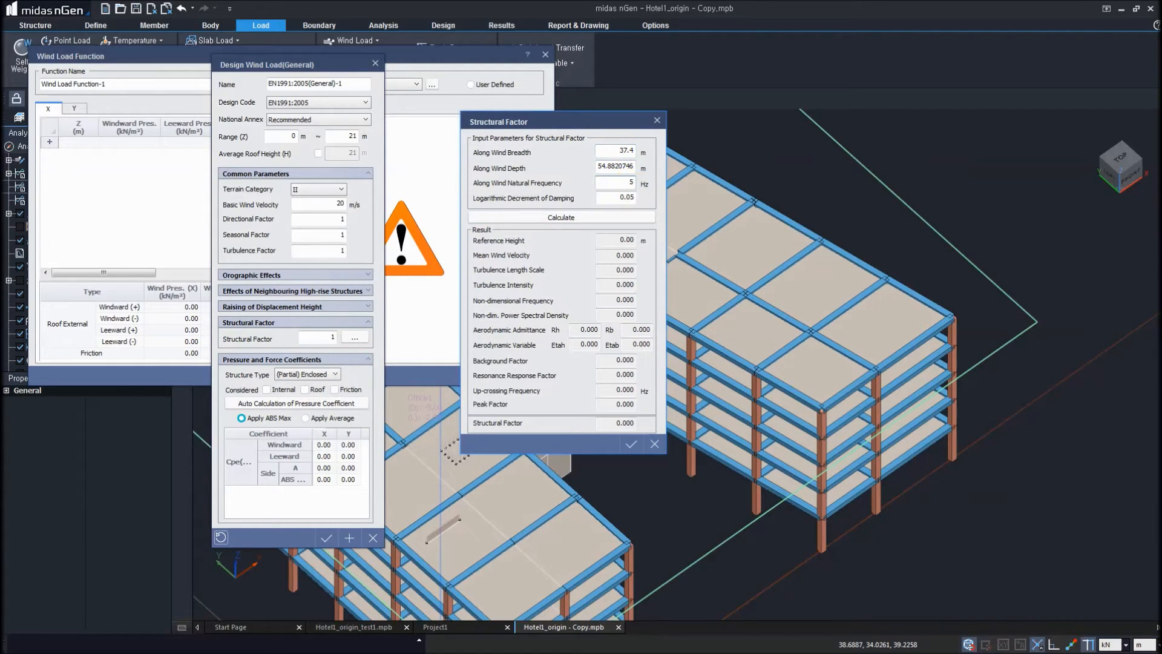
pyautogui.click(562, 217)
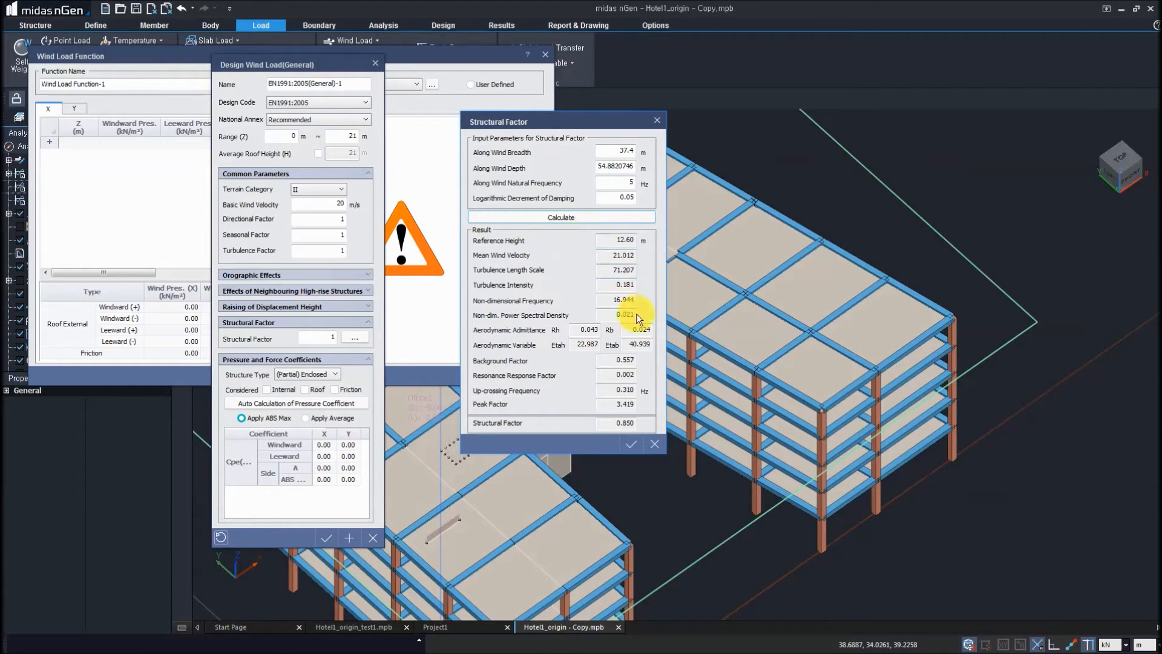
pyautogui.doubleClick(635, 422)
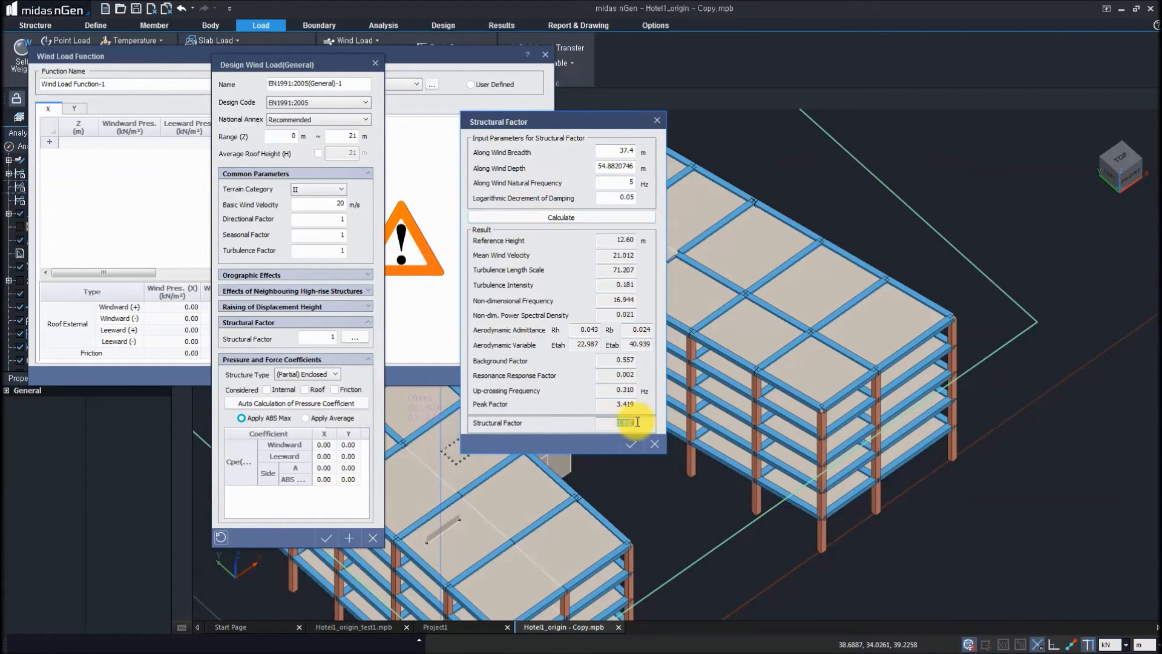
pyautogui.click(628, 423)
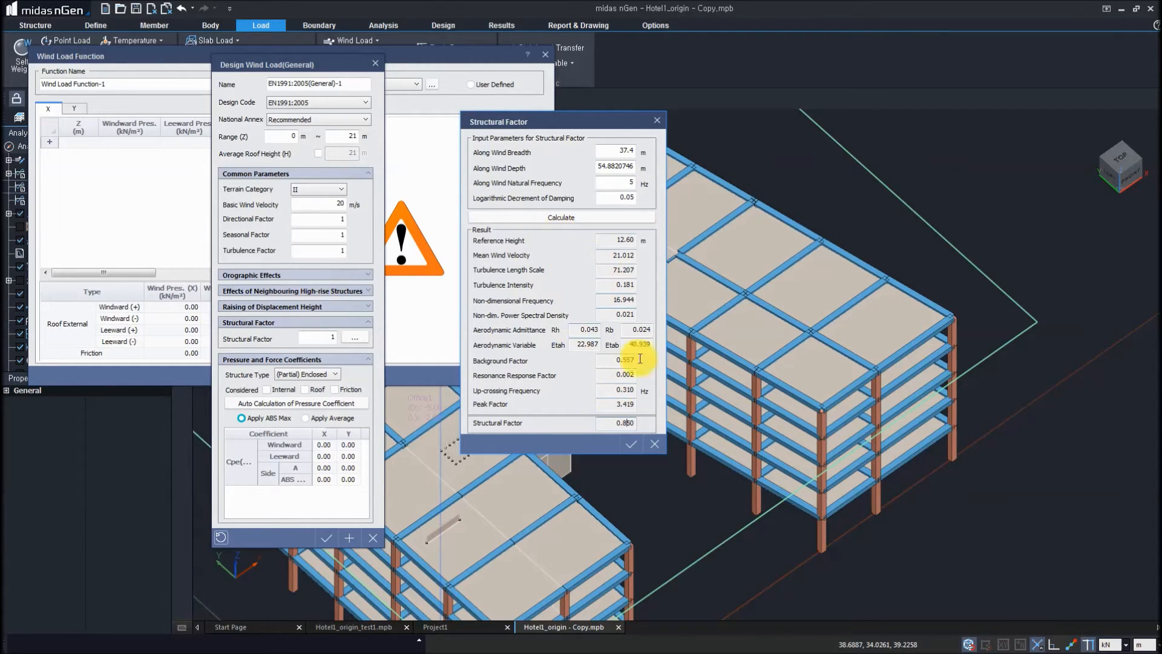
pyautogui.click(633, 444)
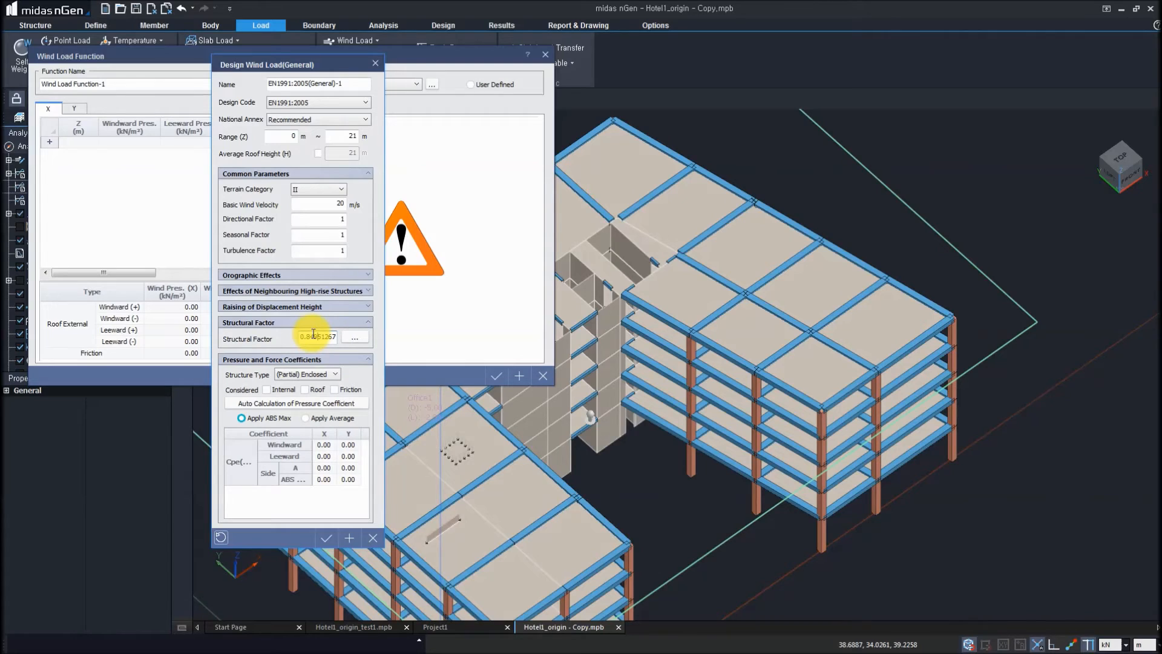
# - Keep the structure type as (Partial) Enclosed and include internal pressure in the pressure and force coefficients
pyautogui.click(313, 373)
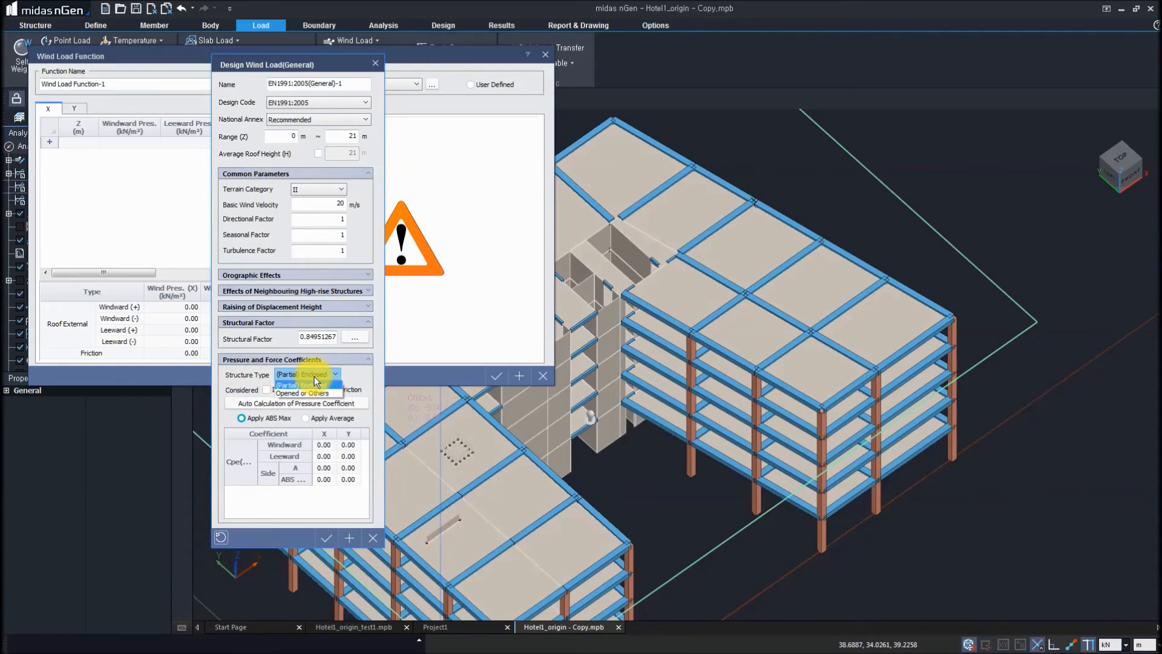
pyautogui.click(314, 384)
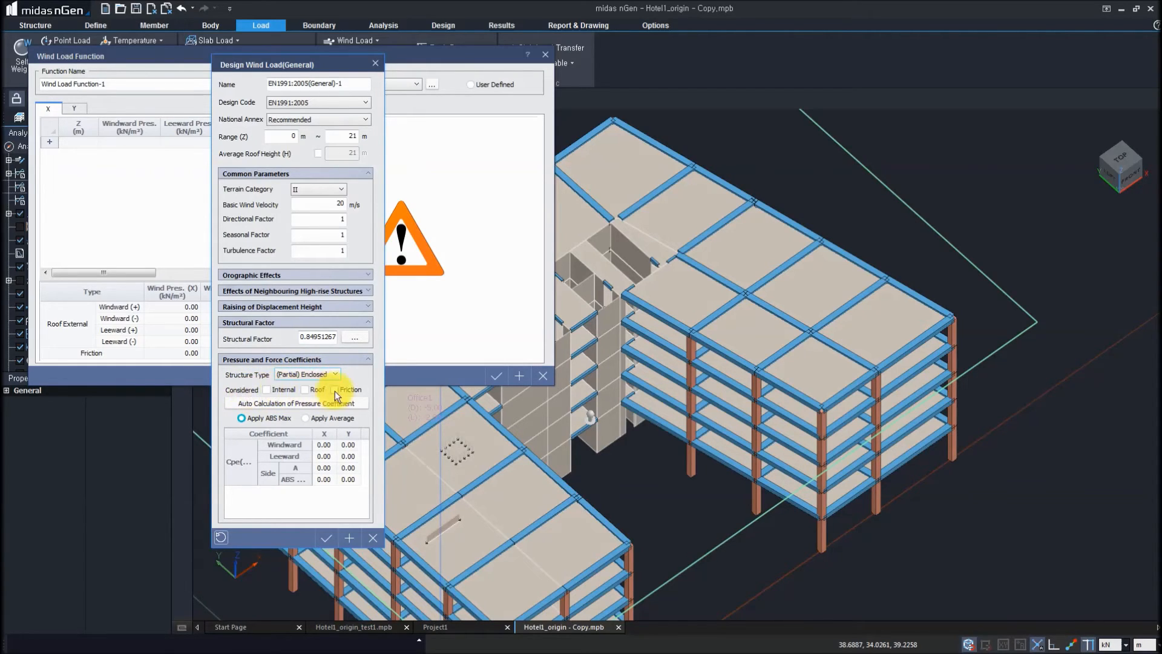
pyautogui.click(266, 389)
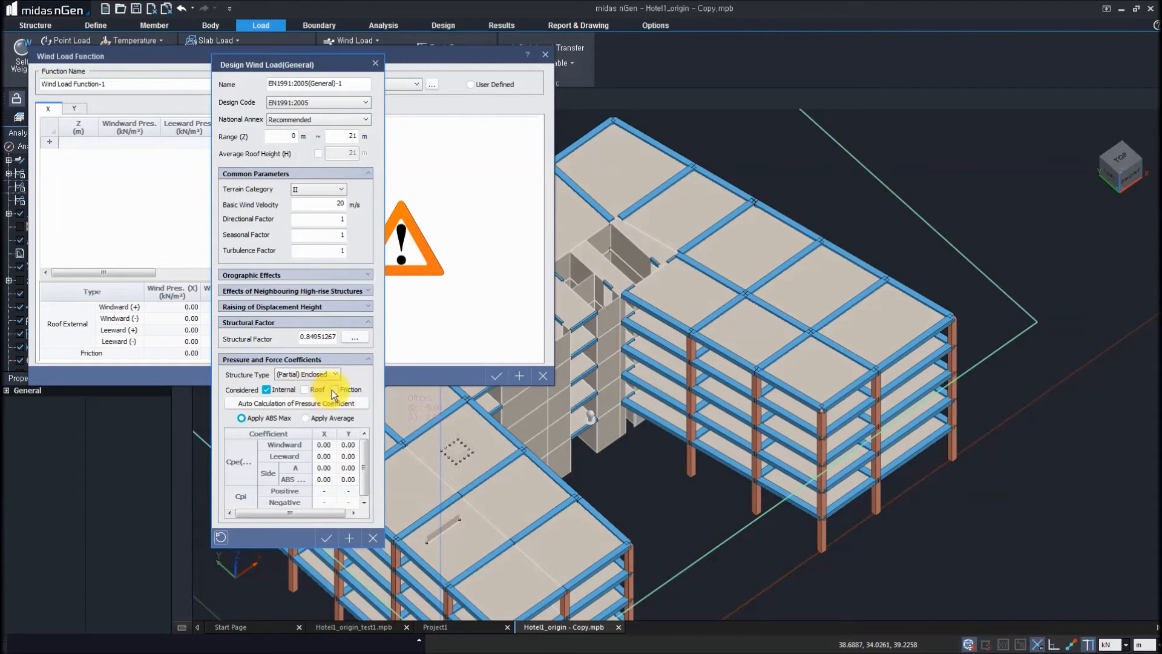
# - Auto-calculate the pressure coefficients with a major breadth of 37 m and an orthogonal breadth entered
pyautogui.click(286, 404)
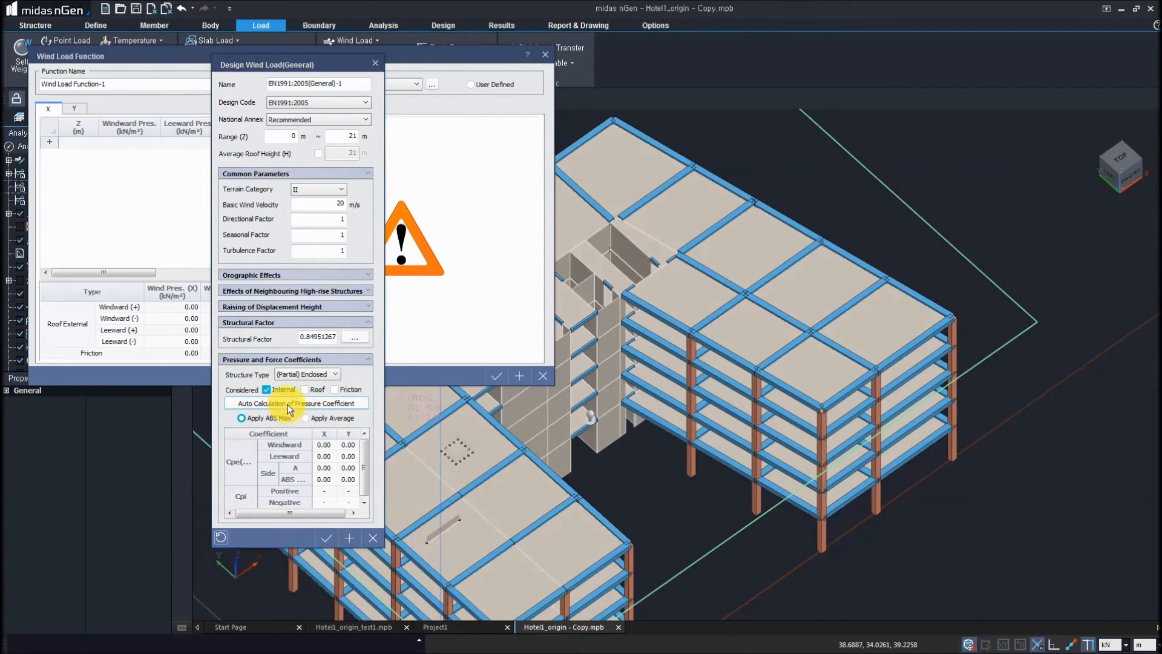
pyautogui.moveTo(391, 152); pyautogui.dragTo(539, 173)
pyautogui.click(497, 234)
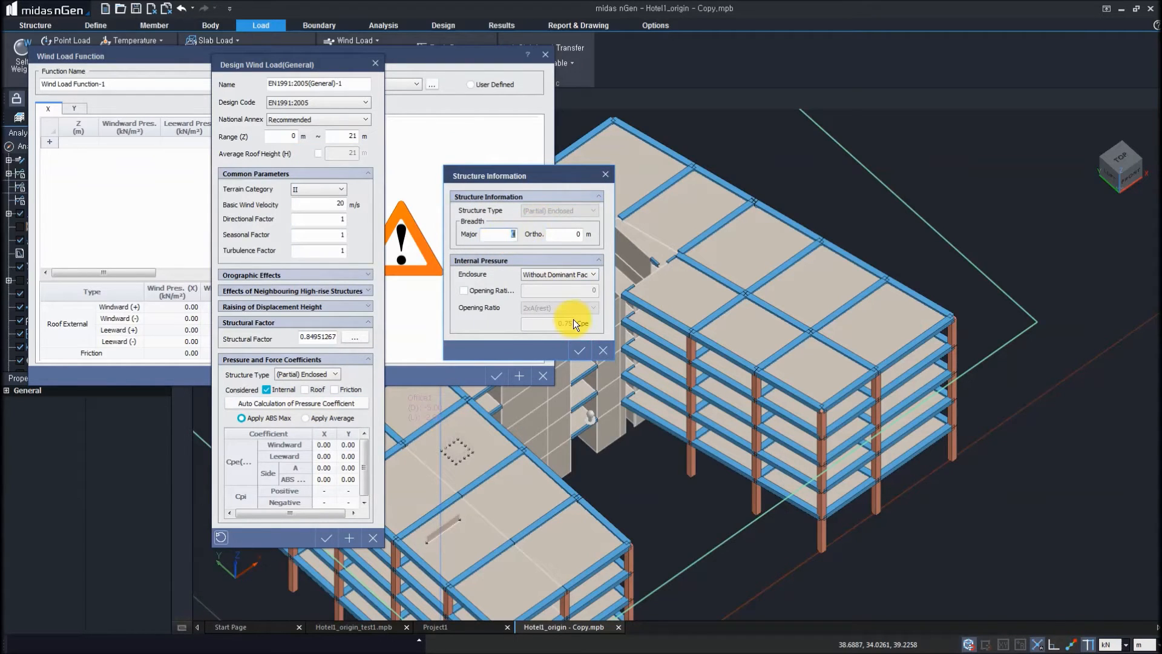
pyautogui.write('34')
pyautogui.click(577, 233)
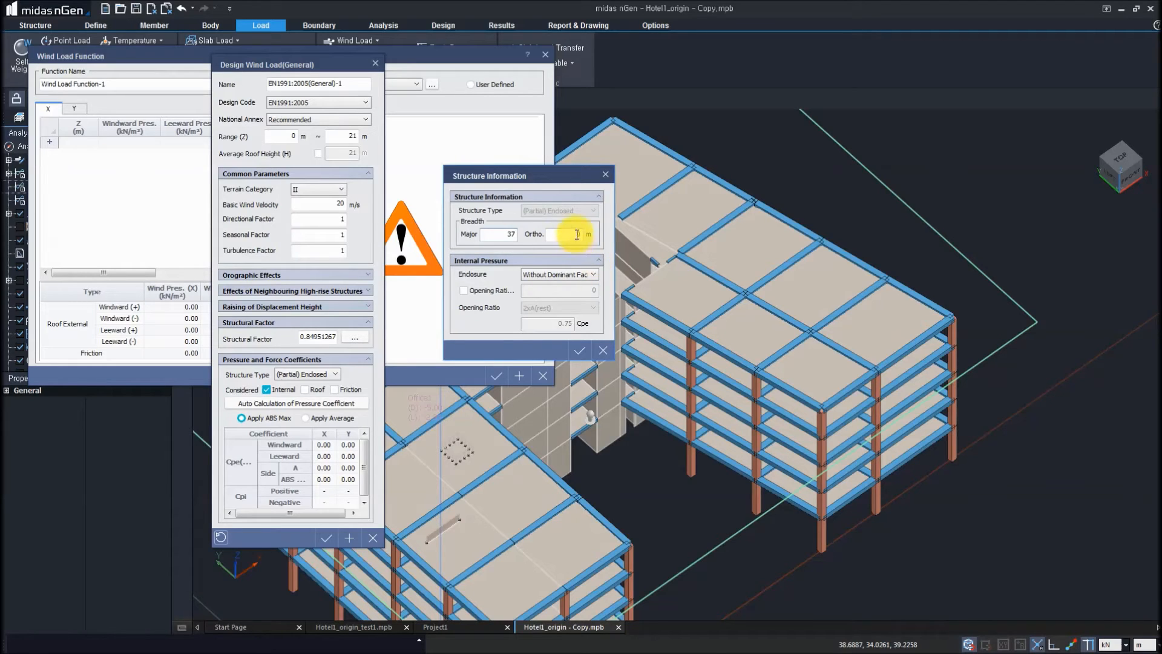
pyautogui.write('3')
pyautogui.click(575, 235)
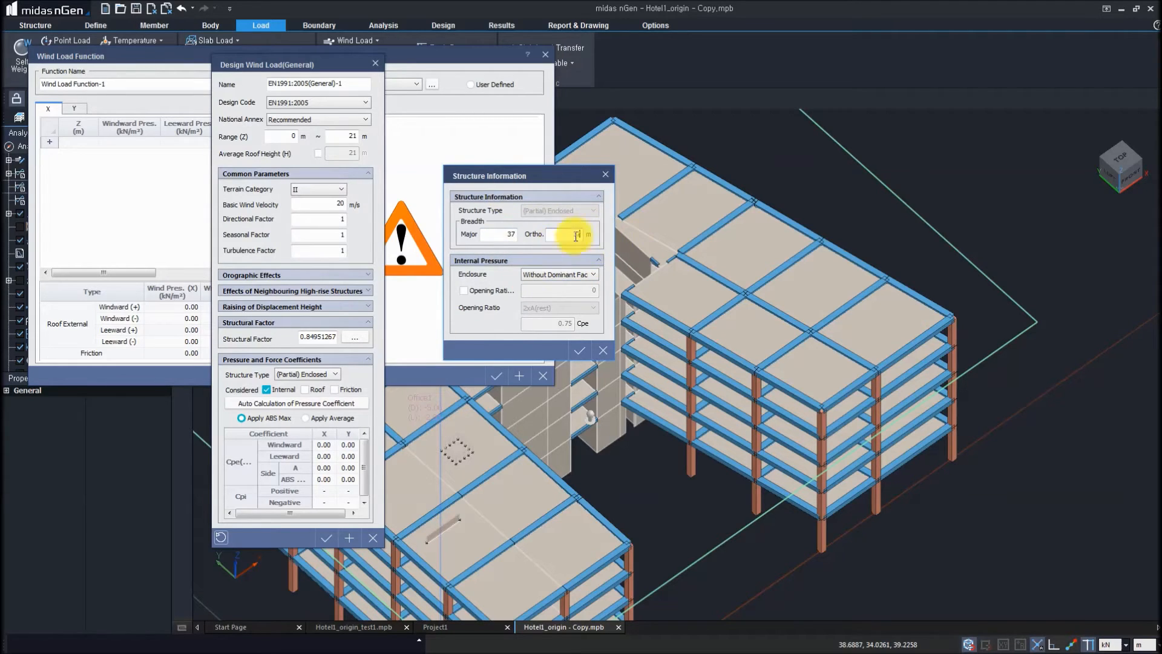
pyautogui.click(580, 350)
# - Review the calculated coefficients, then accept the EN1991:2005 general design wind load and save Wind Load Function-1
pyautogui.moveTo(363, 462); pyautogui.dragTo(336, 489)
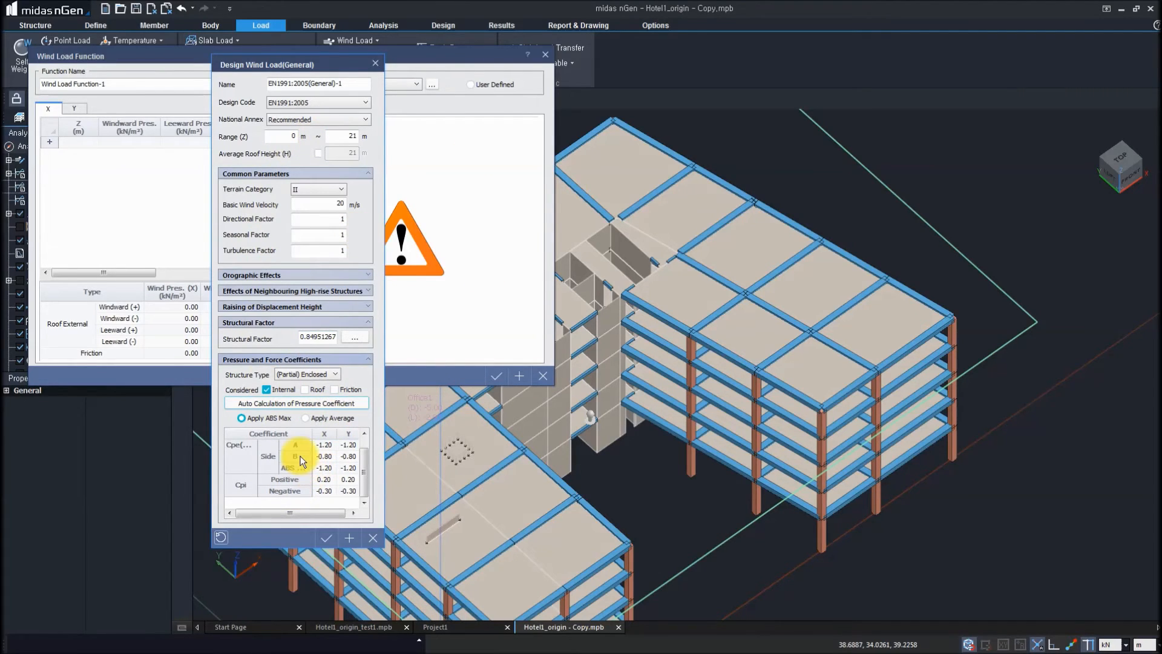
pyautogui.click(324, 537)
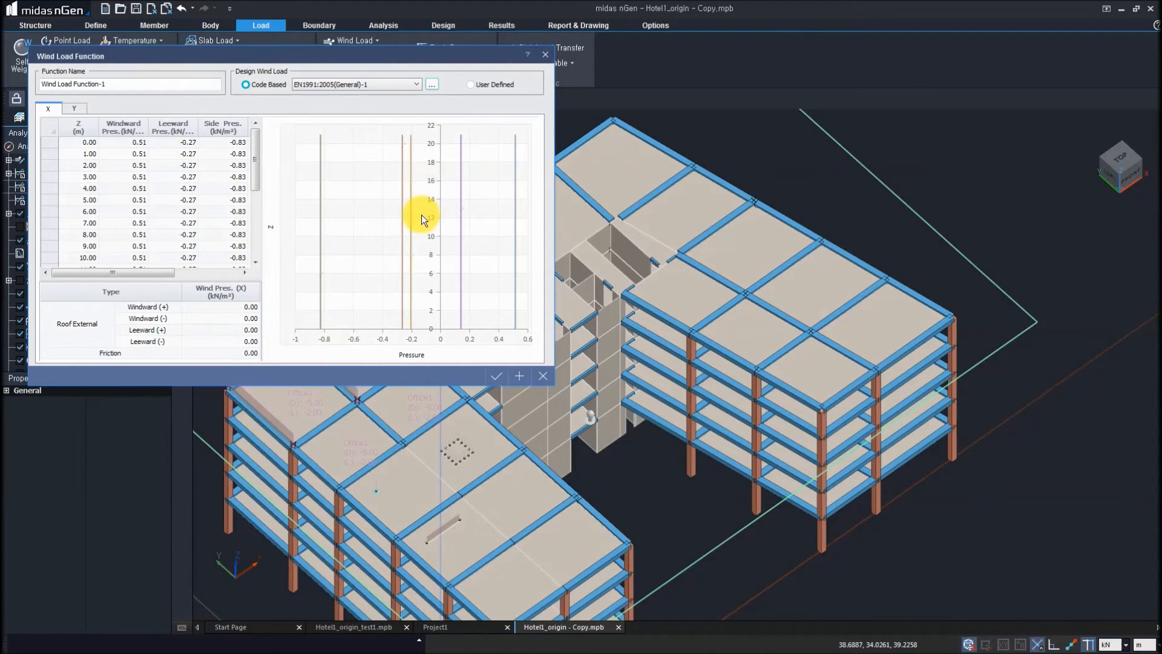
pyautogui.click(497, 375)
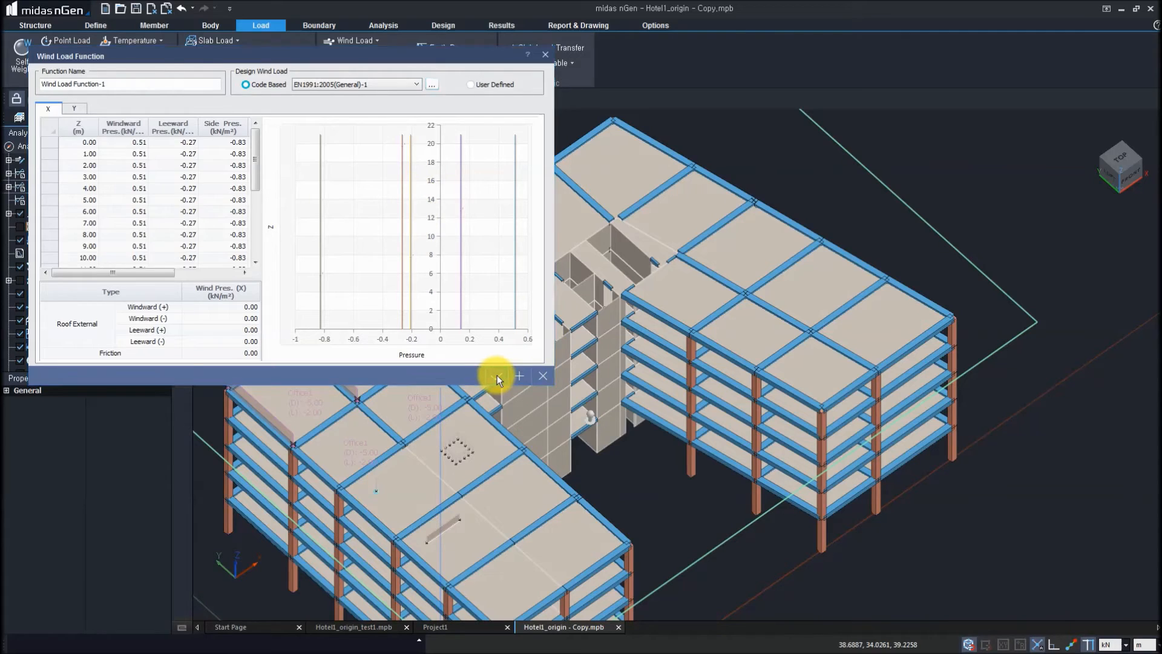
# - Start assigning a wind load, look through the available structure types and choose the building type with direction and width settings
pyautogui.click(373, 42)
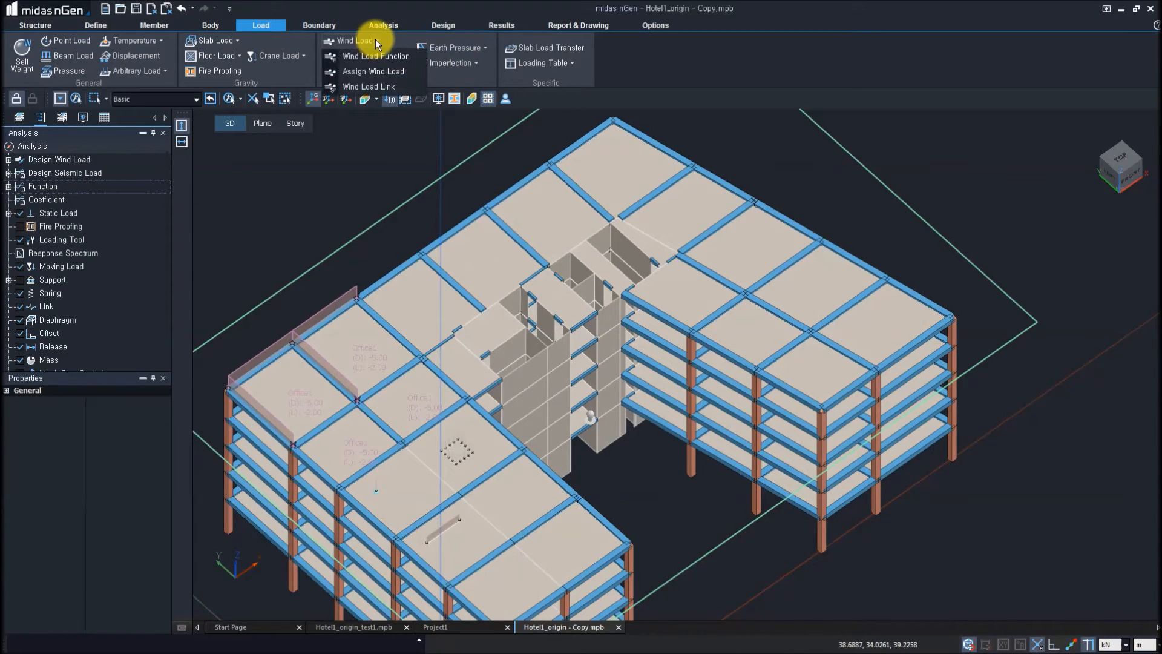
pyautogui.click(372, 73)
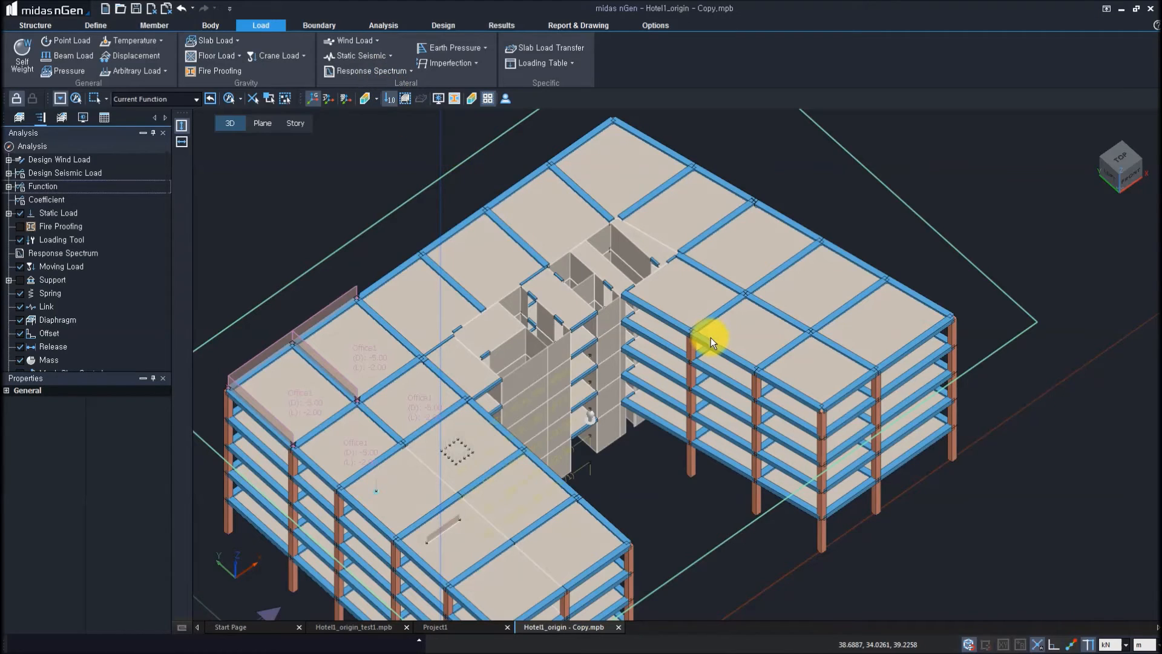
pyautogui.moveTo(386, 109); pyautogui.dragTo(193, 162)
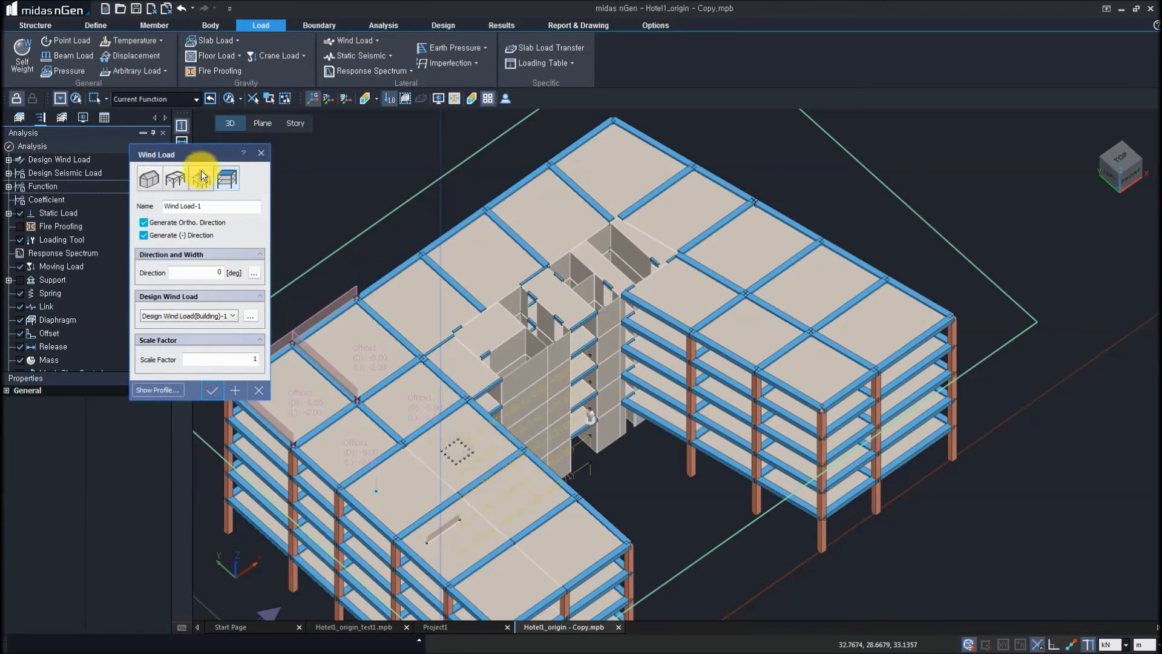
pyautogui.click(159, 181)
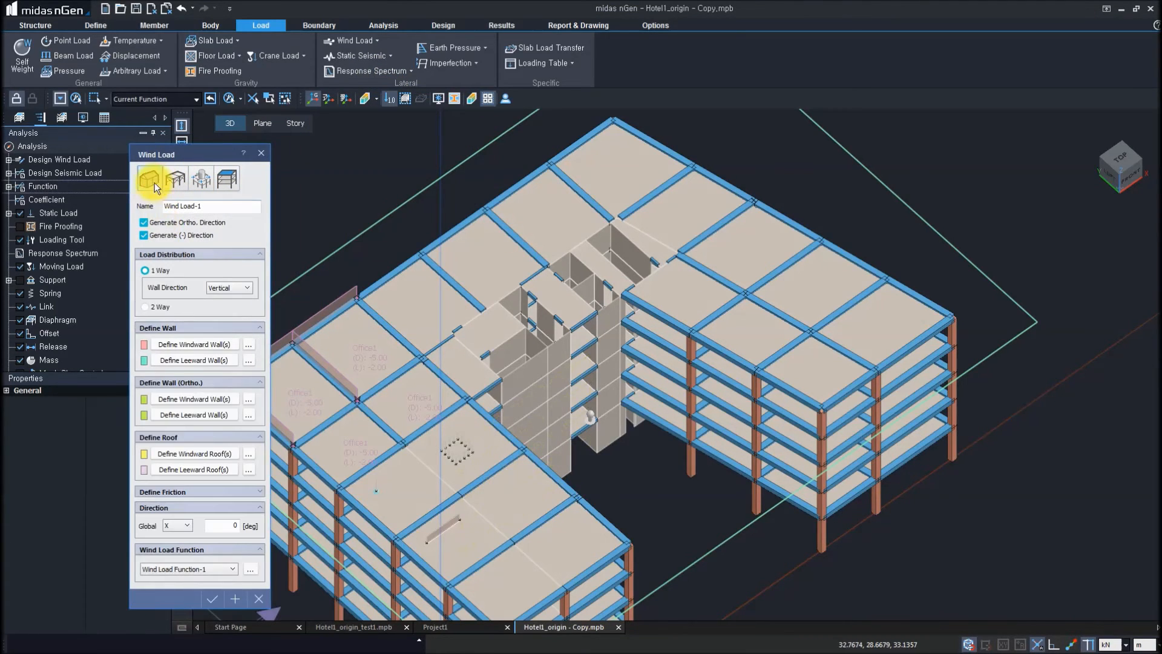
pyautogui.click(169, 180)
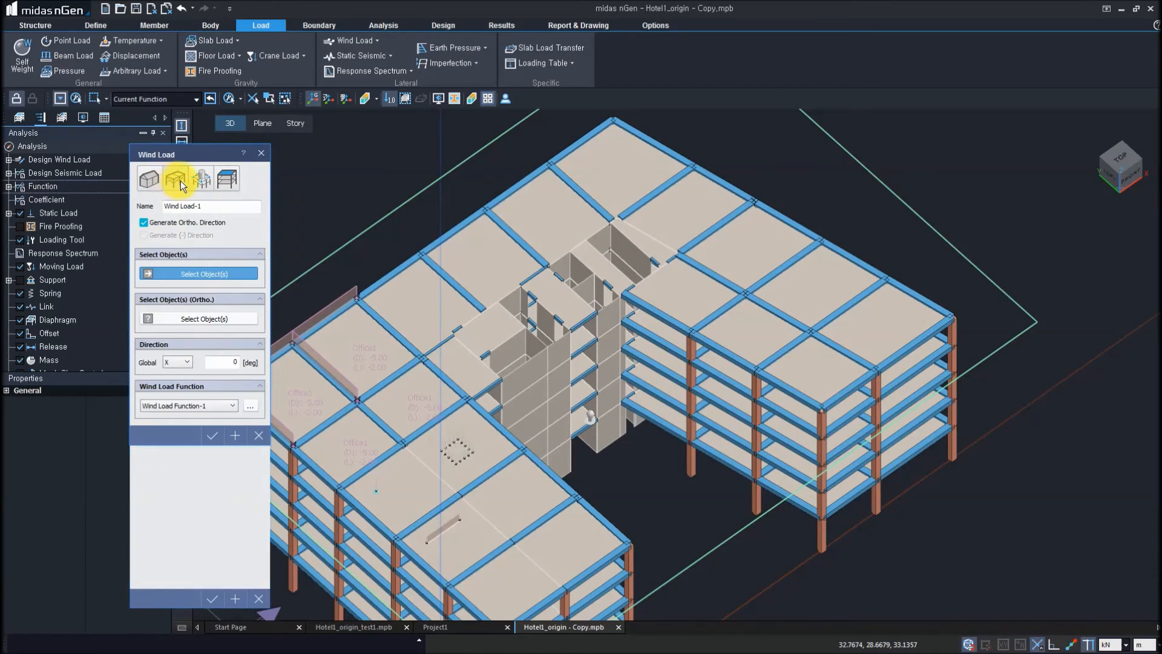
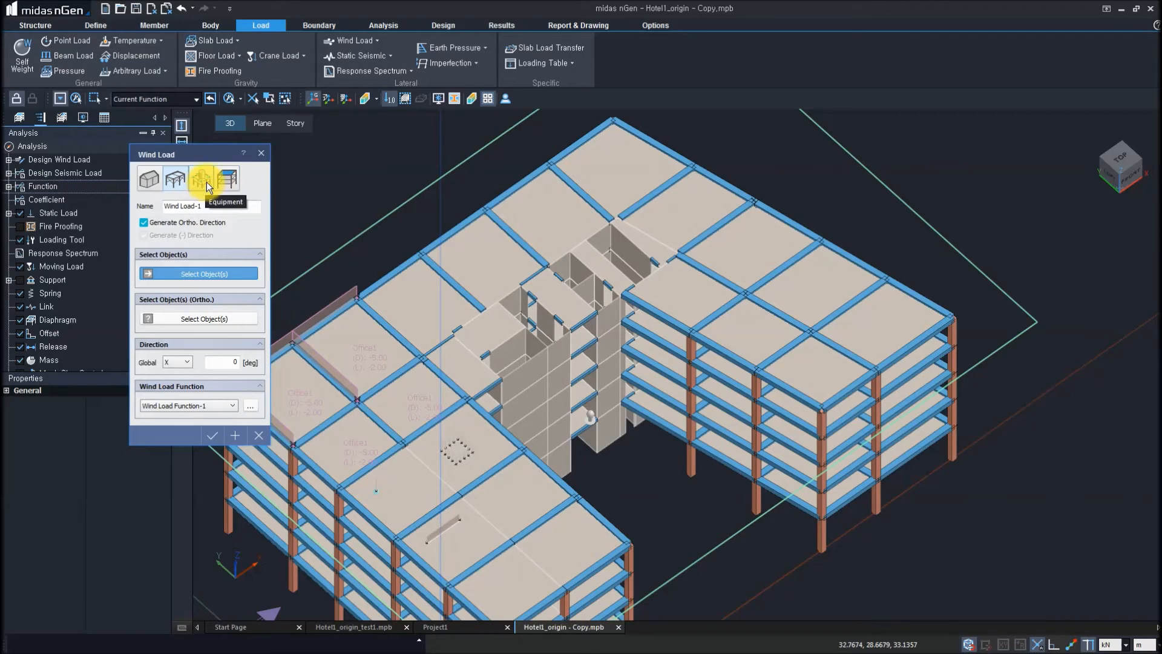
pyautogui.click(227, 182)
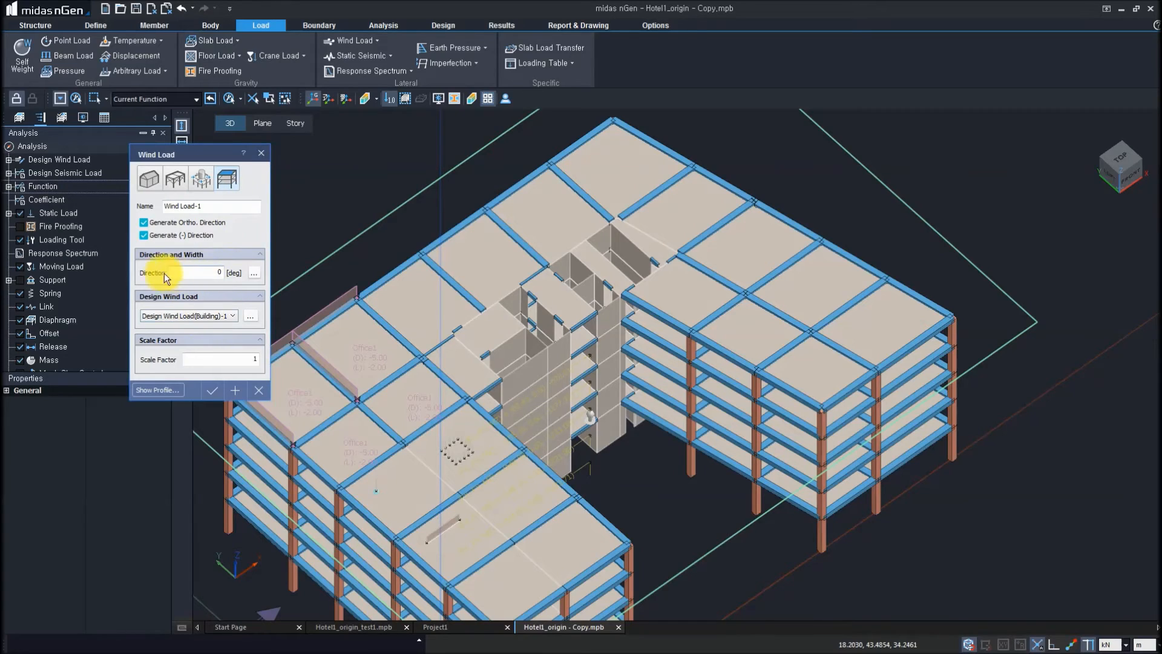
# - Choose Design Wind Load(Building)-1 for the wind load and show its wind load profile
pyautogui.click(185, 315)
pyautogui.click(193, 327)
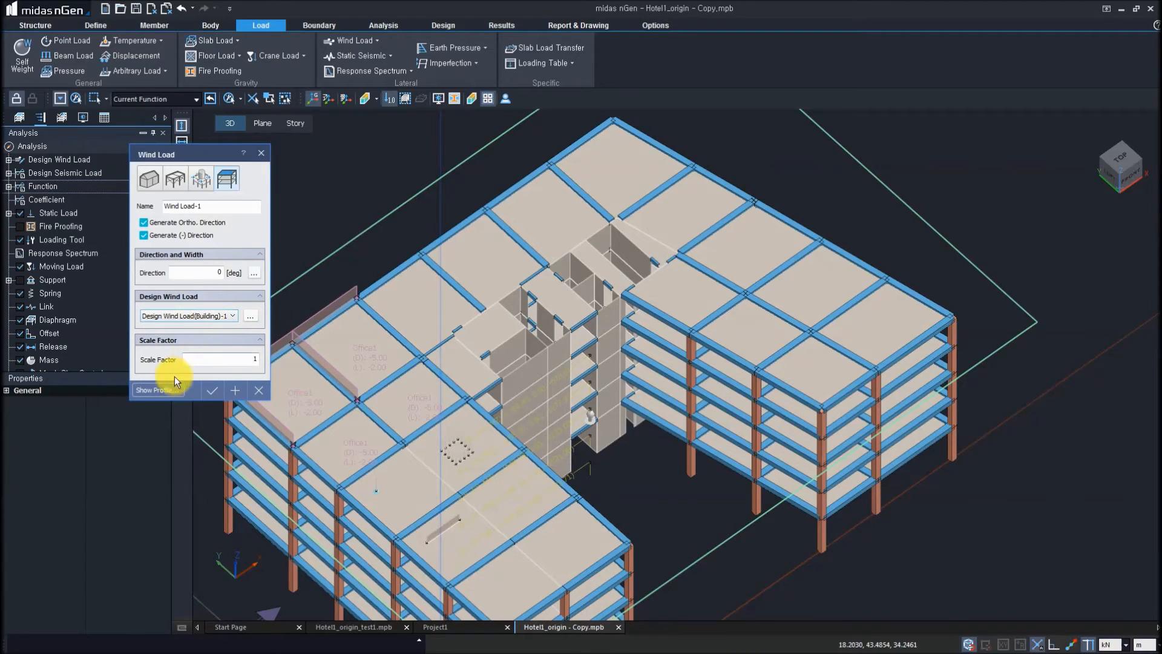
pyautogui.click(158, 390)
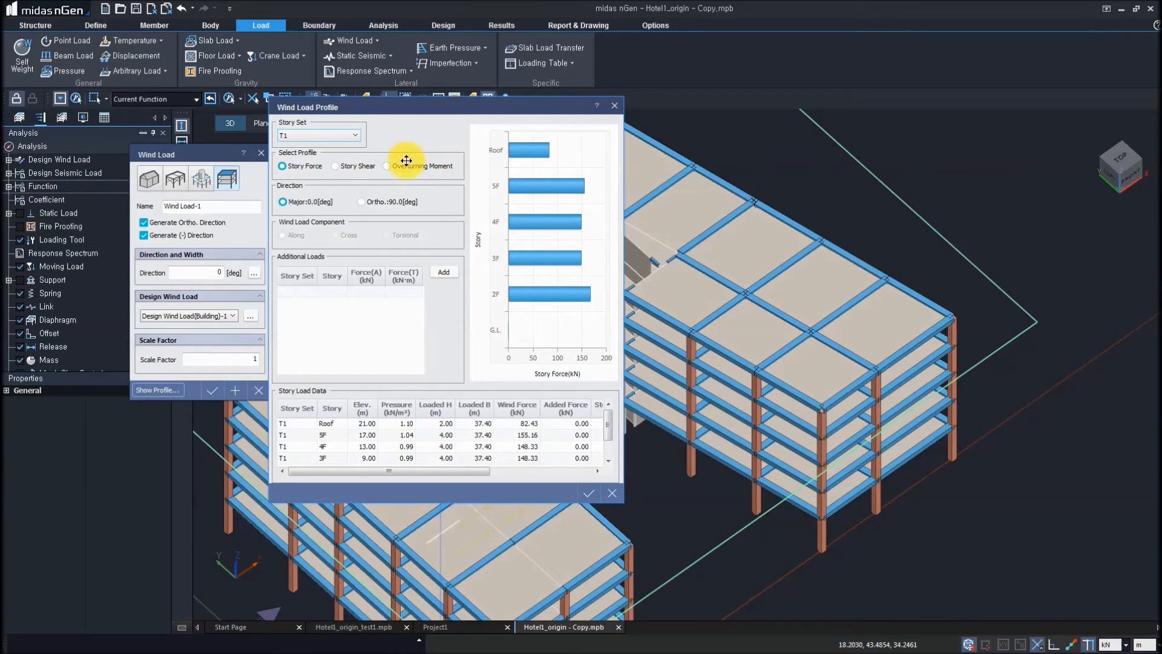
# - View the wind load profile as story shear and overturning moment for the major direction, then close the profile
pyautogui.click(342, 164)
pyautogui.click(307, 166)
pyautogui.click(354, 165)
pyautogui.click(409, 164)
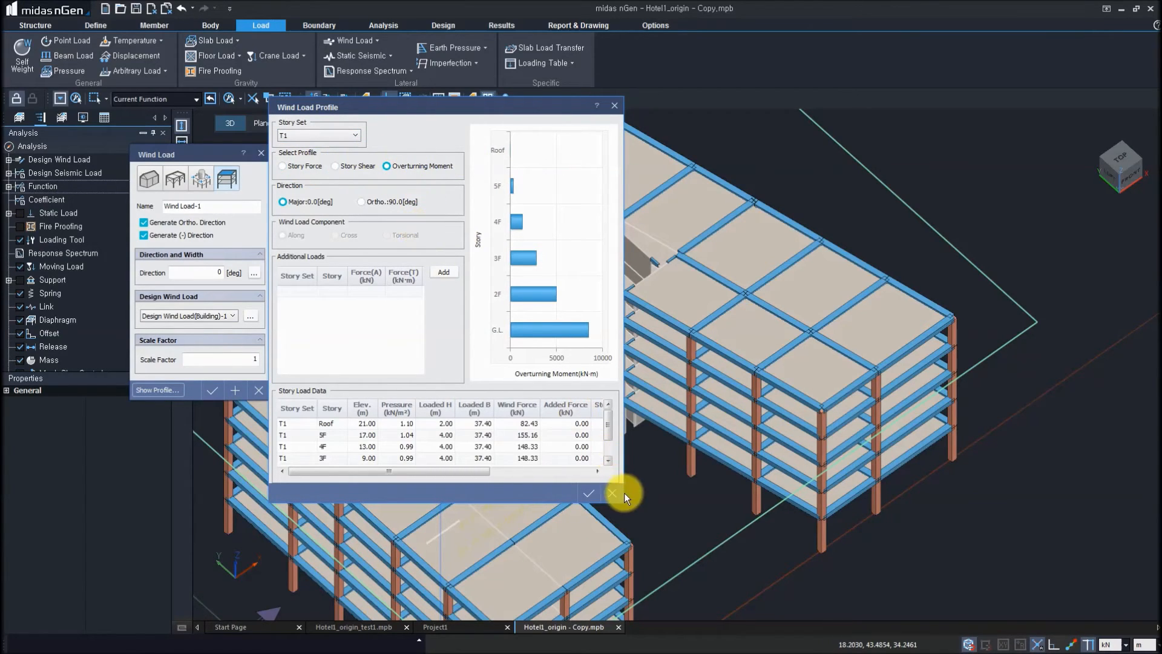
pyautogui.click(608, 494)
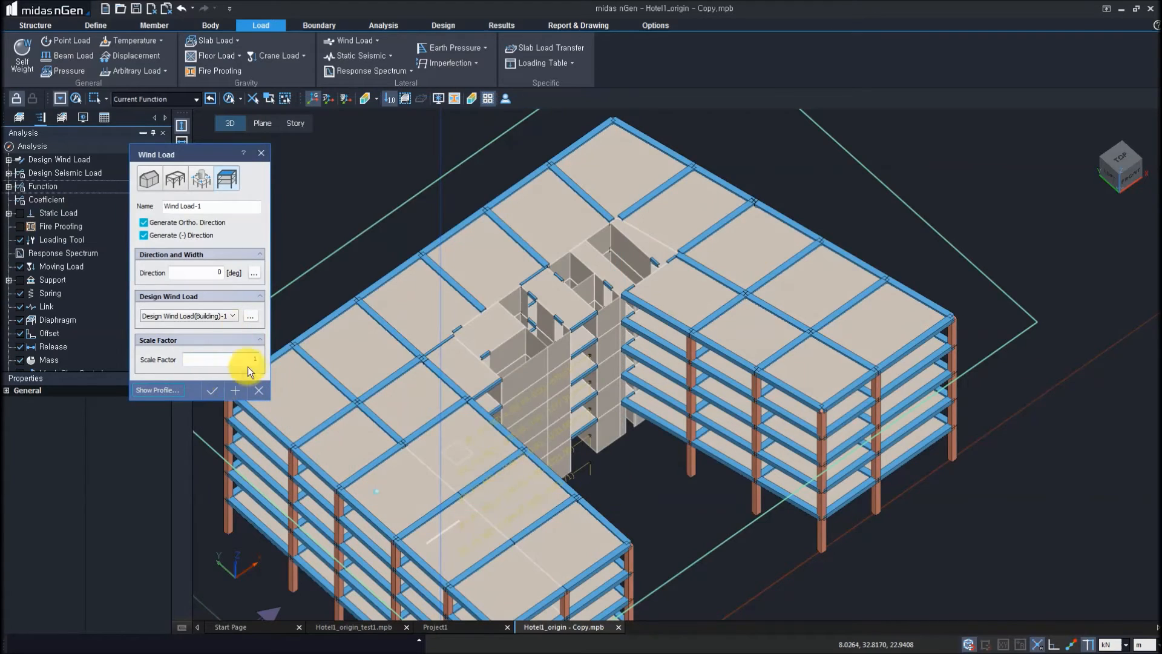
# - Apply Wind Load-1 to the building with its orthogonal and negative directions generated
pyautogui.click(211, 389)
pyautogui.scroll(-2, 423, 240)
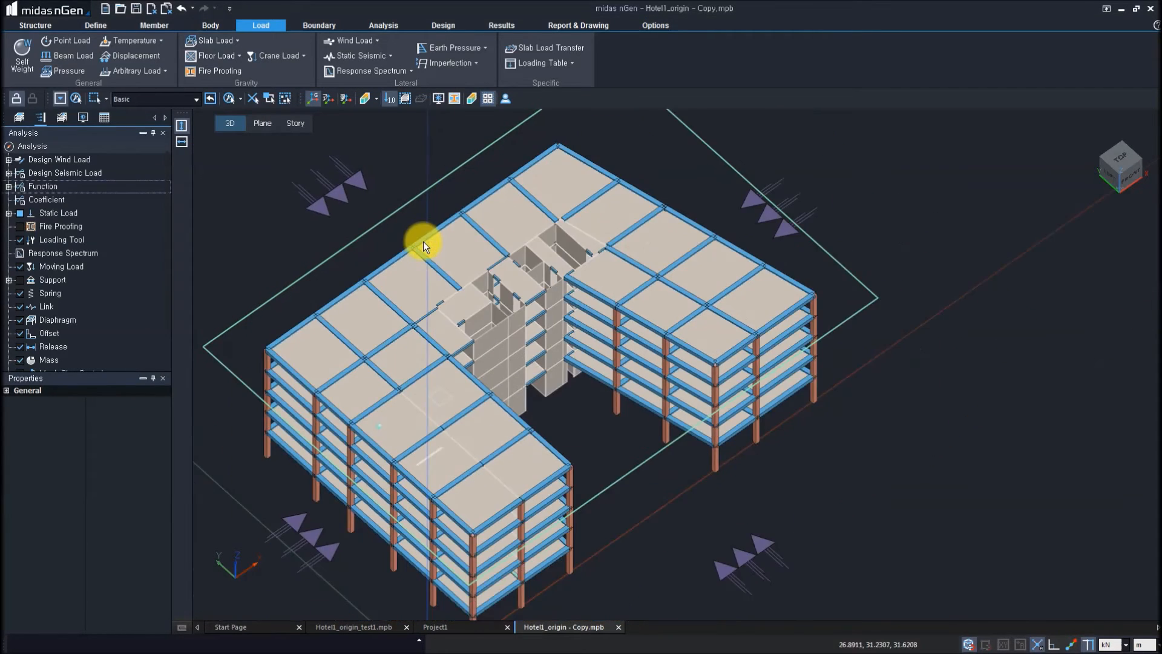
pyautogui.scroll(-1, 423, 241)
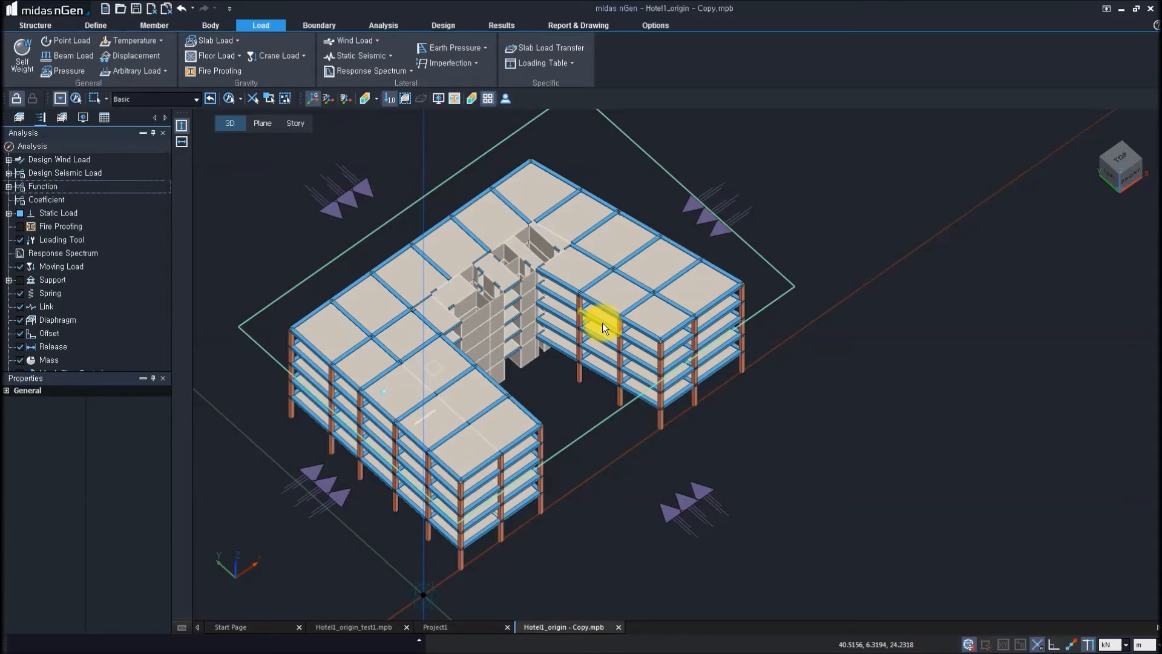
# - Start a static seismic load for the building and add a new EN1998:2004 design seismic load function
pyautogui.click(392, 54)
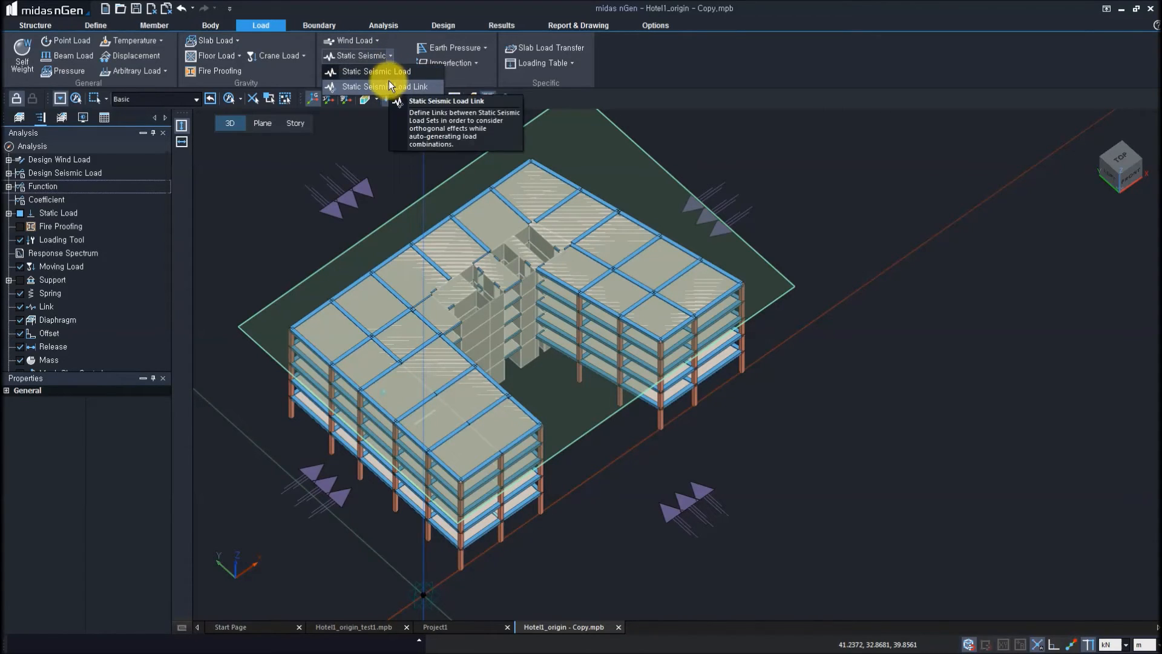
pyautogui.click(390, 74)
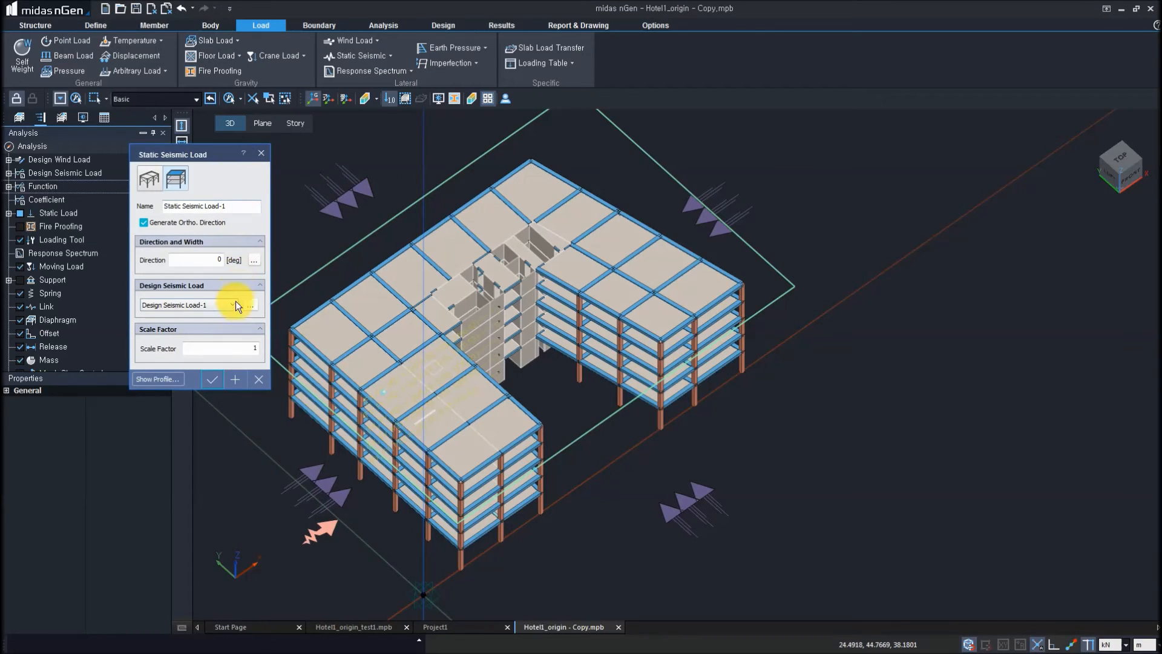
pyautogui.click(250, 305)
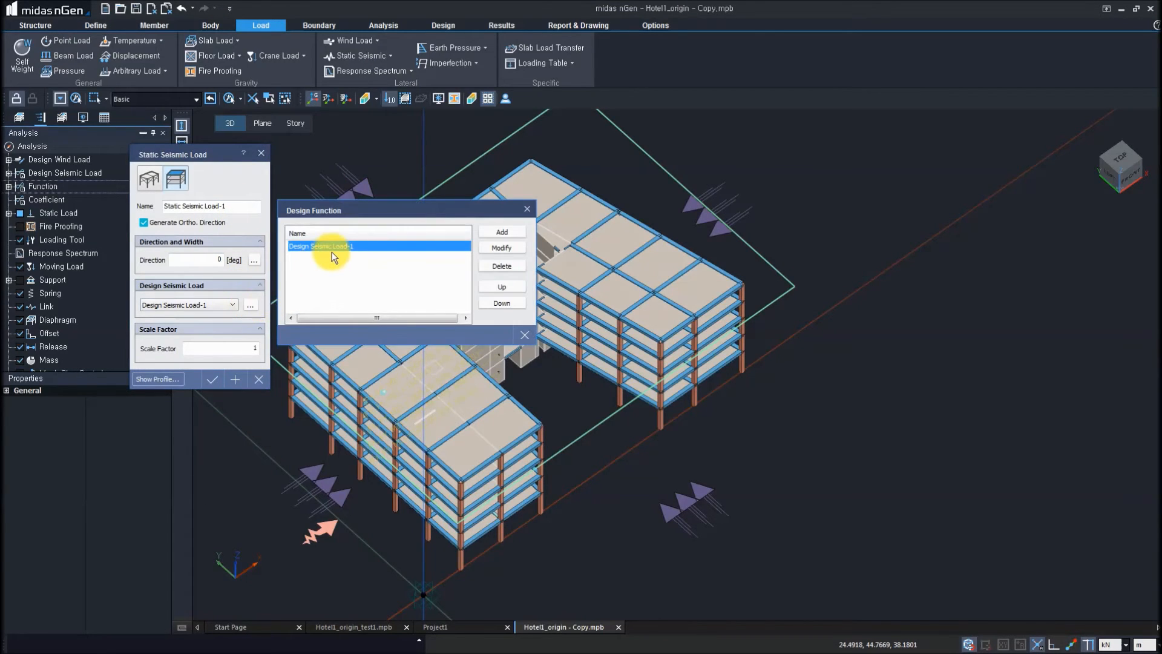
pyautogui.click(504, 233)
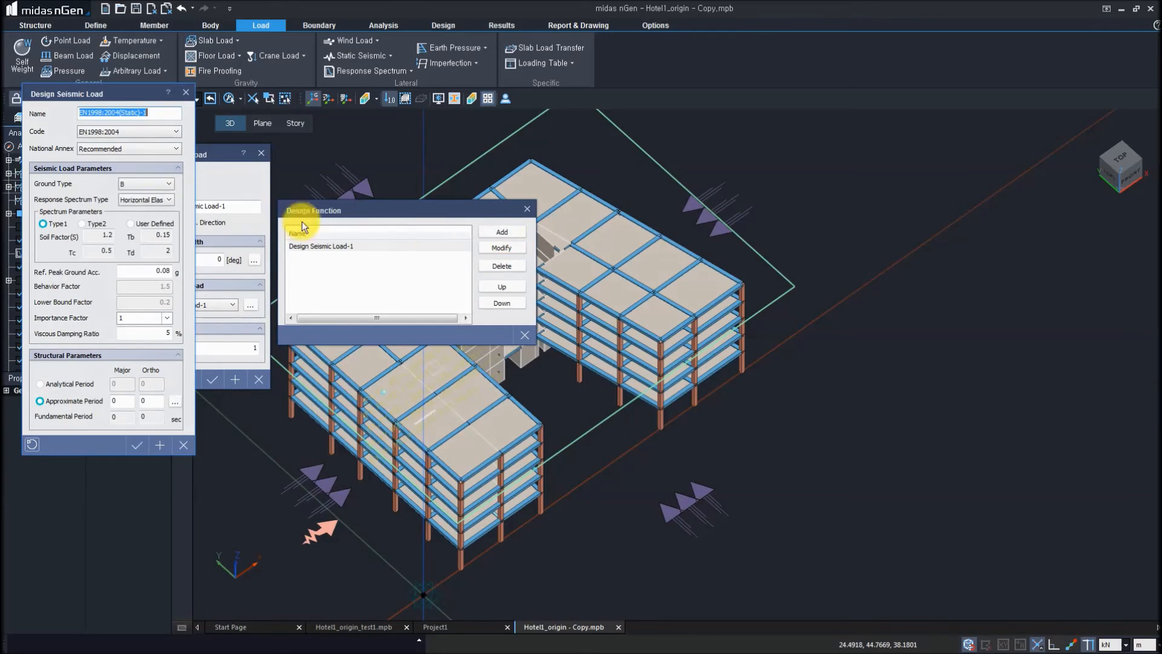
pyautogui.moveTo(128, 100); pyautogui.dragTo(652, 137)
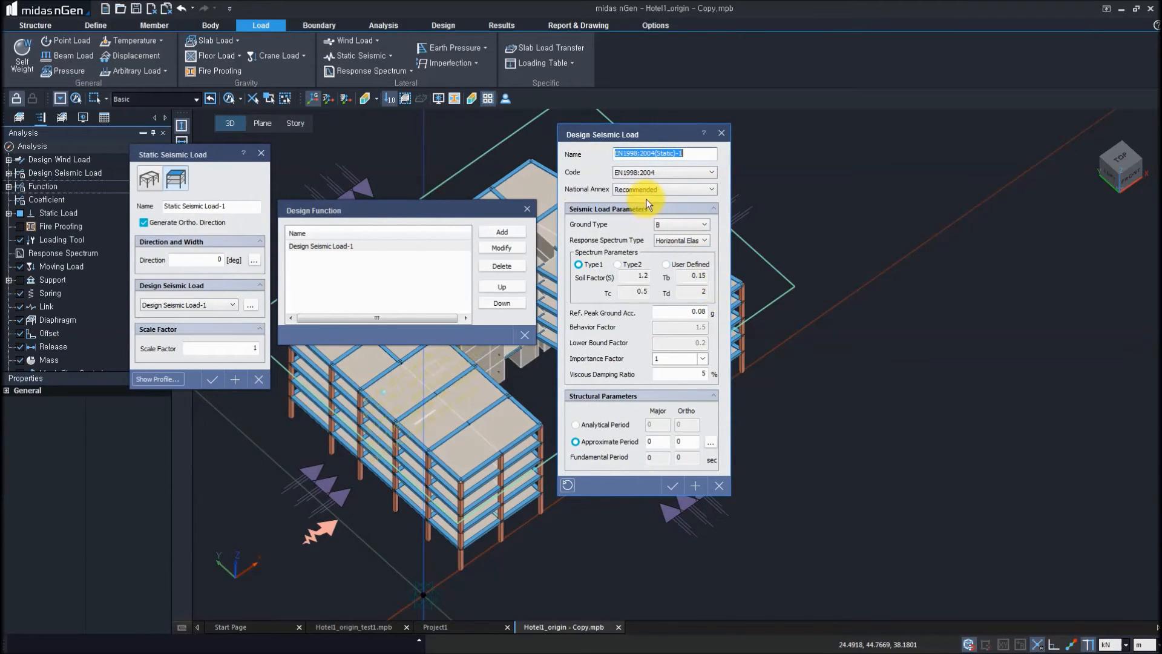
# - Set the seismic function to ground type D, horizontal design spectrum and importance factor 1.0
pyautogui.click(683, 225)
pyautogui.click(669, 259)
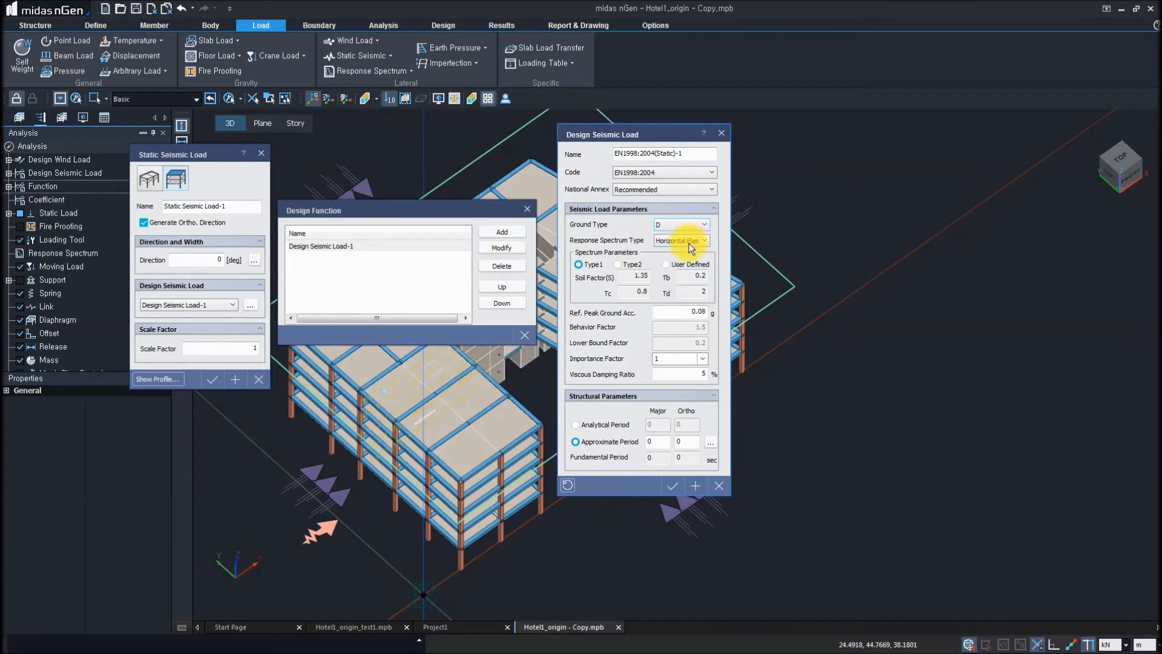
pyautogui.click(690, 242)
pyautogui.click(692, 268)
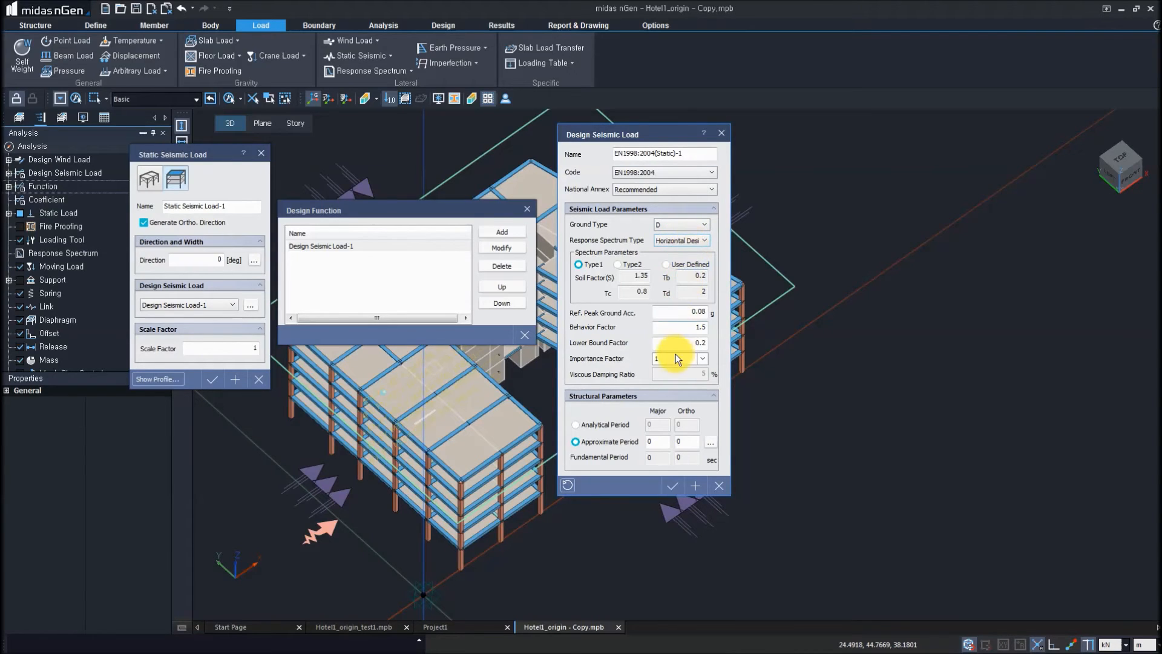
pyautogui.click(704, 357)
pyautogui.click(663, 378)
# - Calculate the approximate periods in the major and orthogonal directions with T = 0.085H^(3/4), then save the seismic function
pyautogui.click(710, 441)
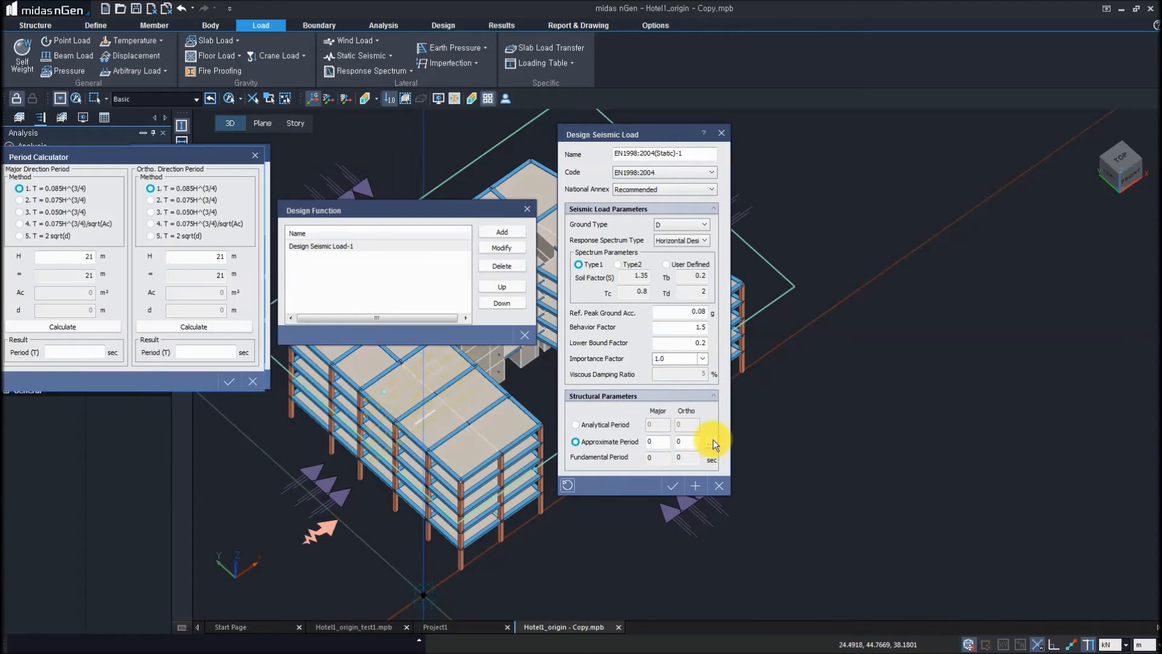
pyautogui.moveTo(68, 158); pyautogui.dragTo(416, 241)
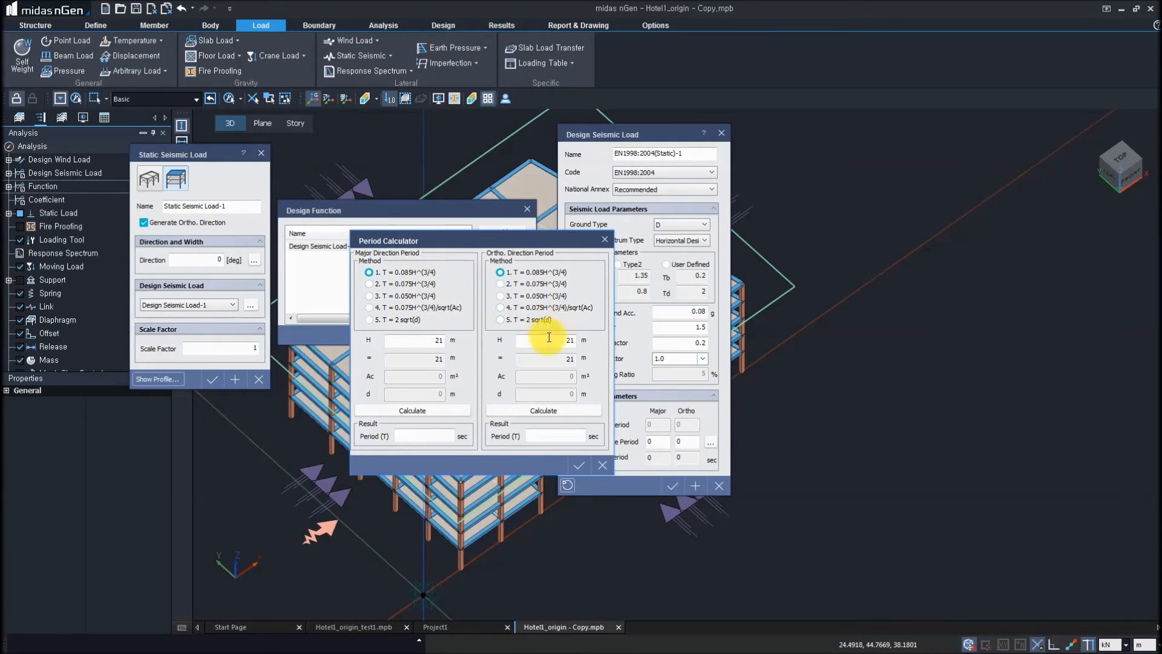
pyautogui.click(433, 409)
pyautogui.click(517, 408)
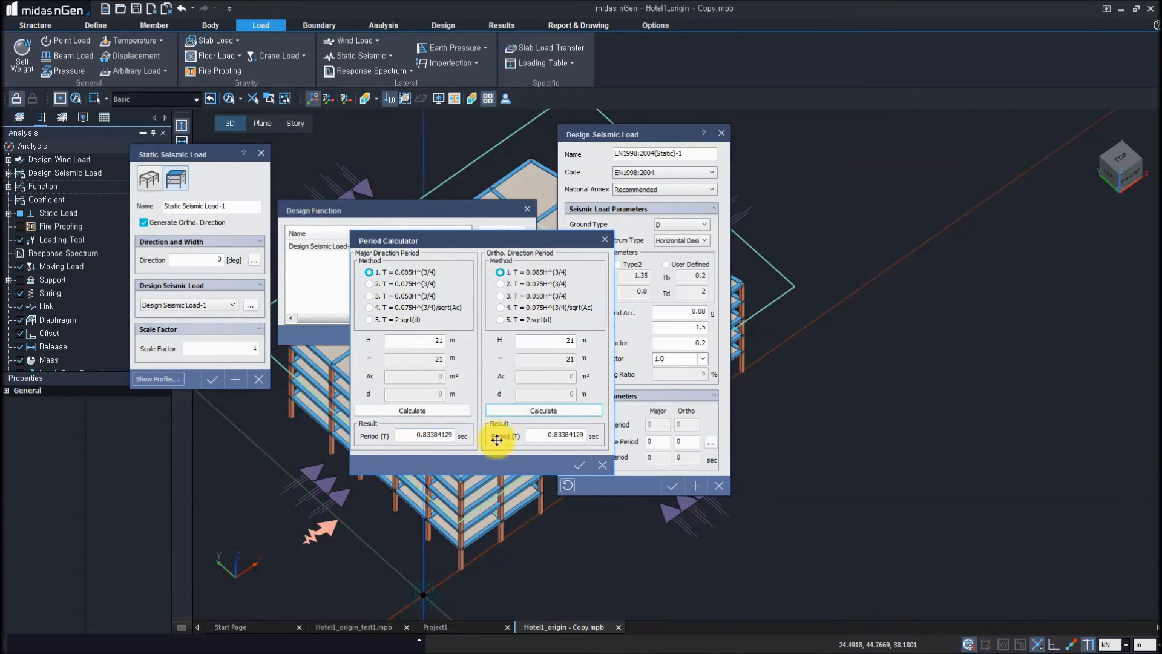
pyautogui.click(580, 465)
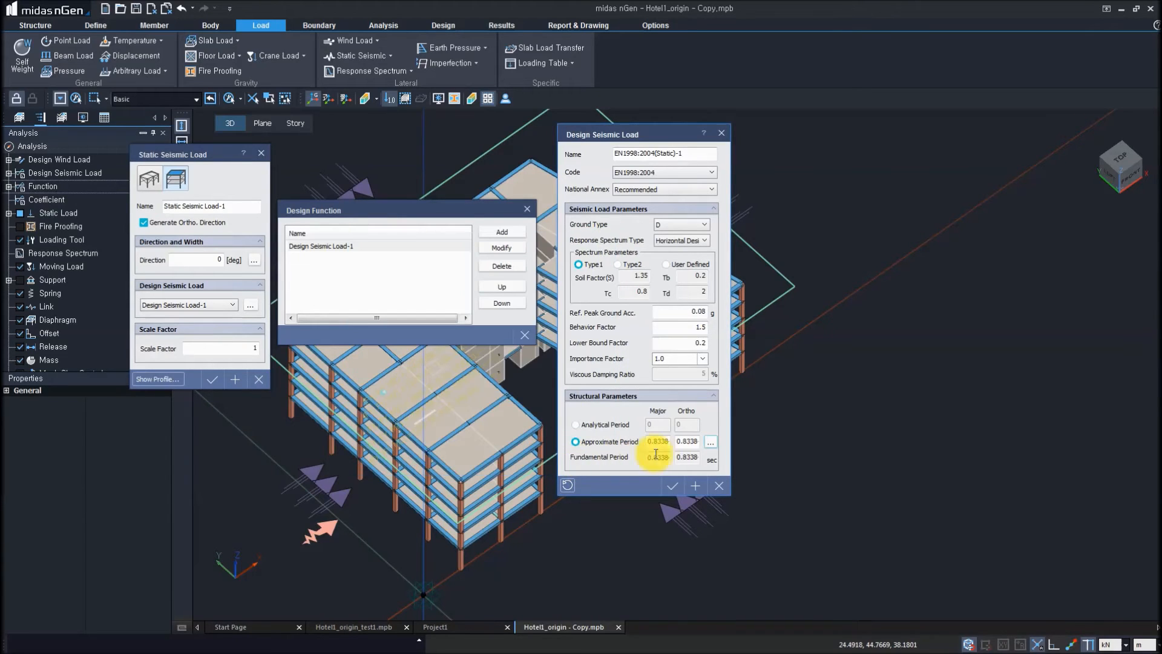
pyautogui.click(669, 484)
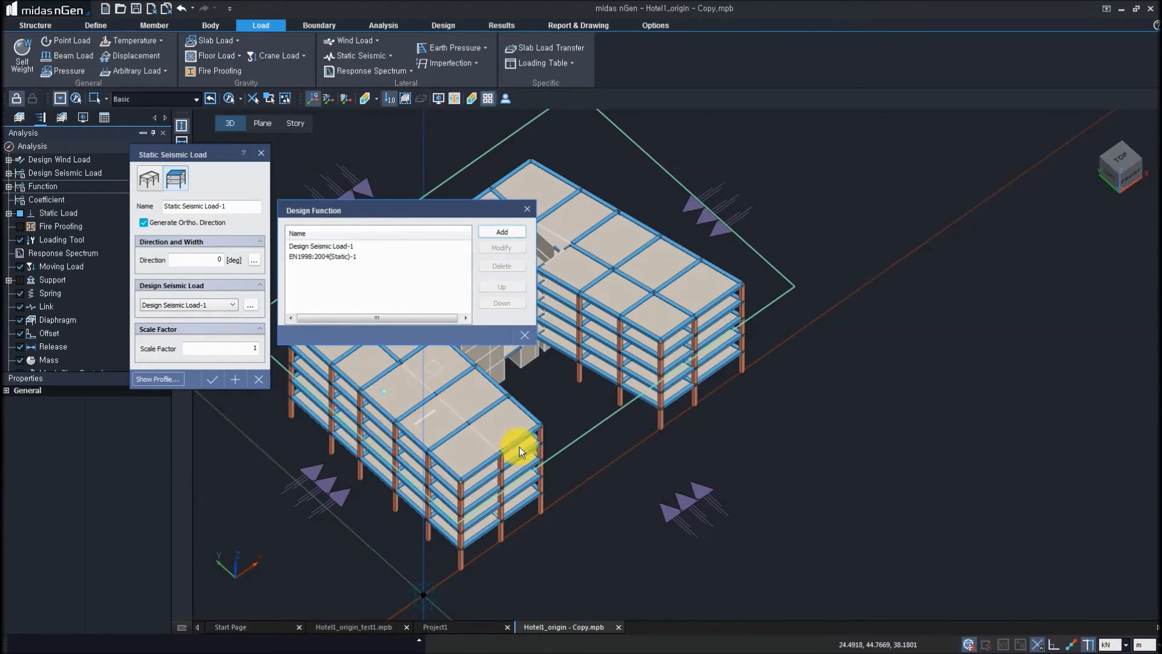
# - Choose EN1998:2004(Static)-1 as the design seismic load and apply Static Seismic Load-1 to the building
pyautogui.click(328, 256)
pyautogui.click(525, 209)
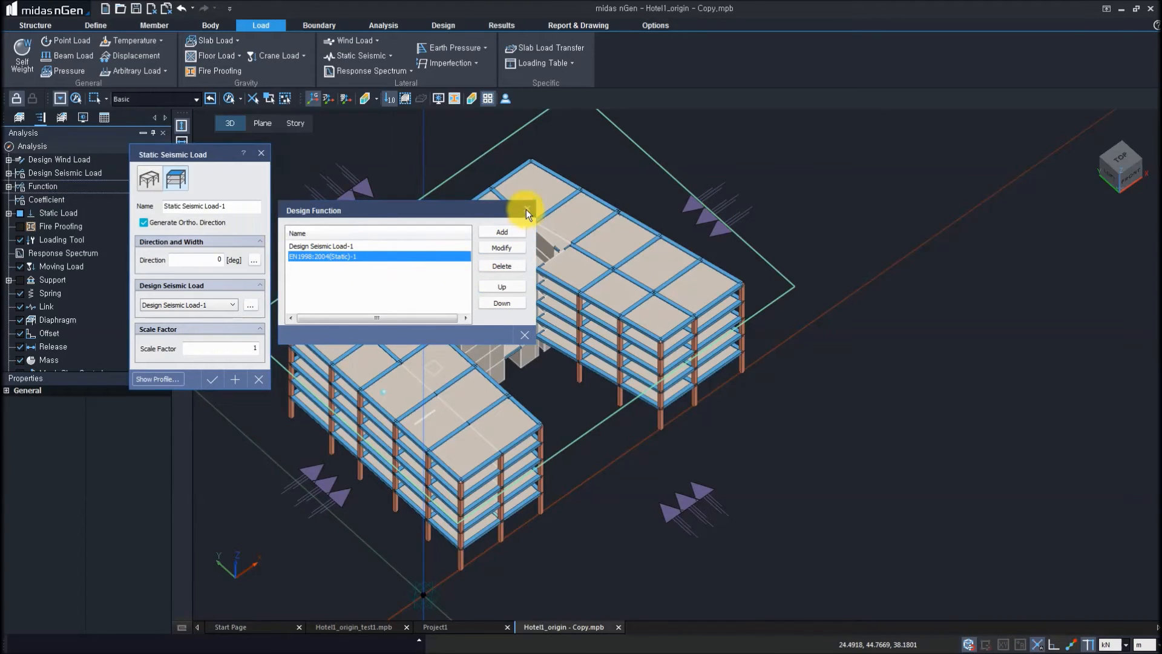
pyautogui.click(173, 305)
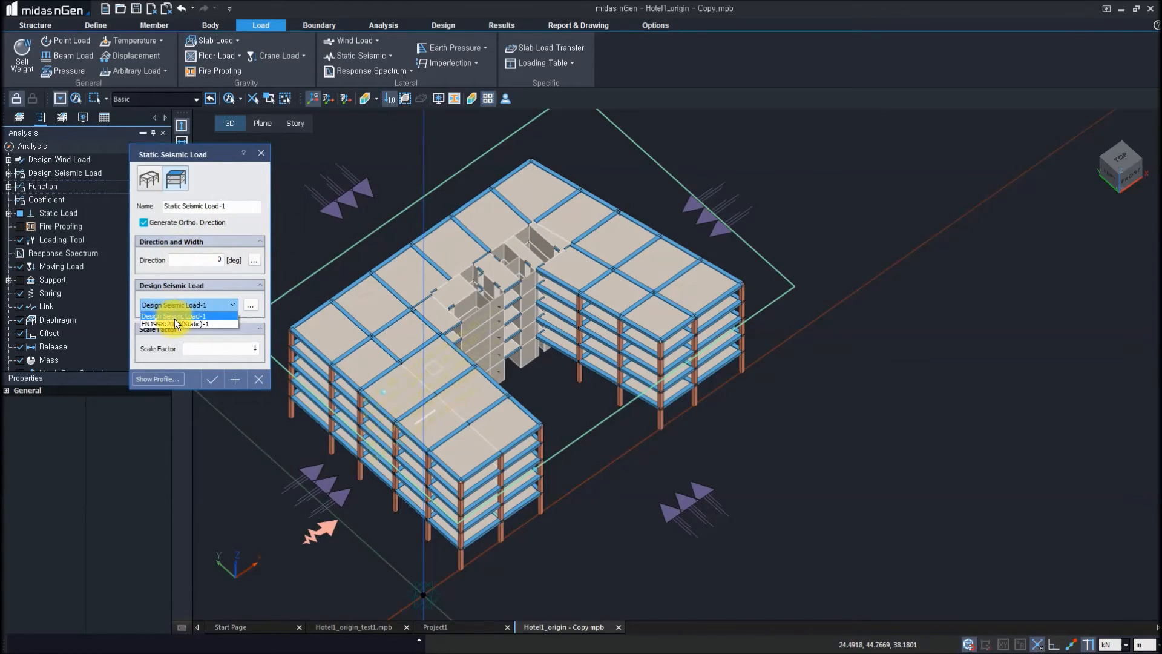
pyautogui.click(175, 321)
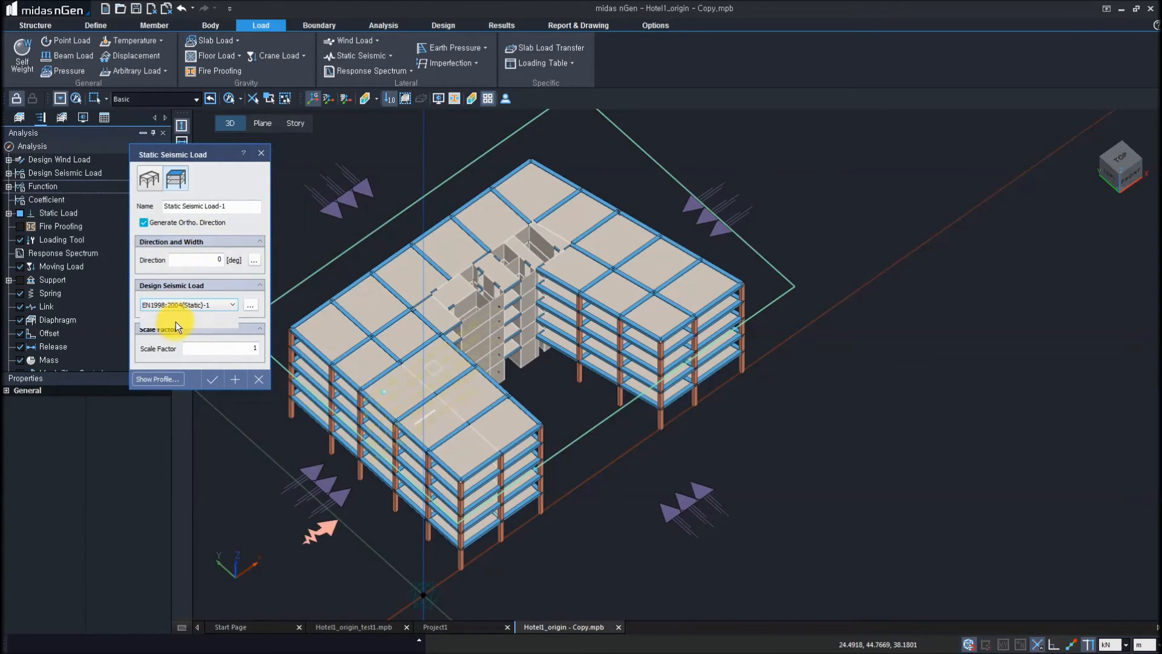
pyautogui.click(209, 379)
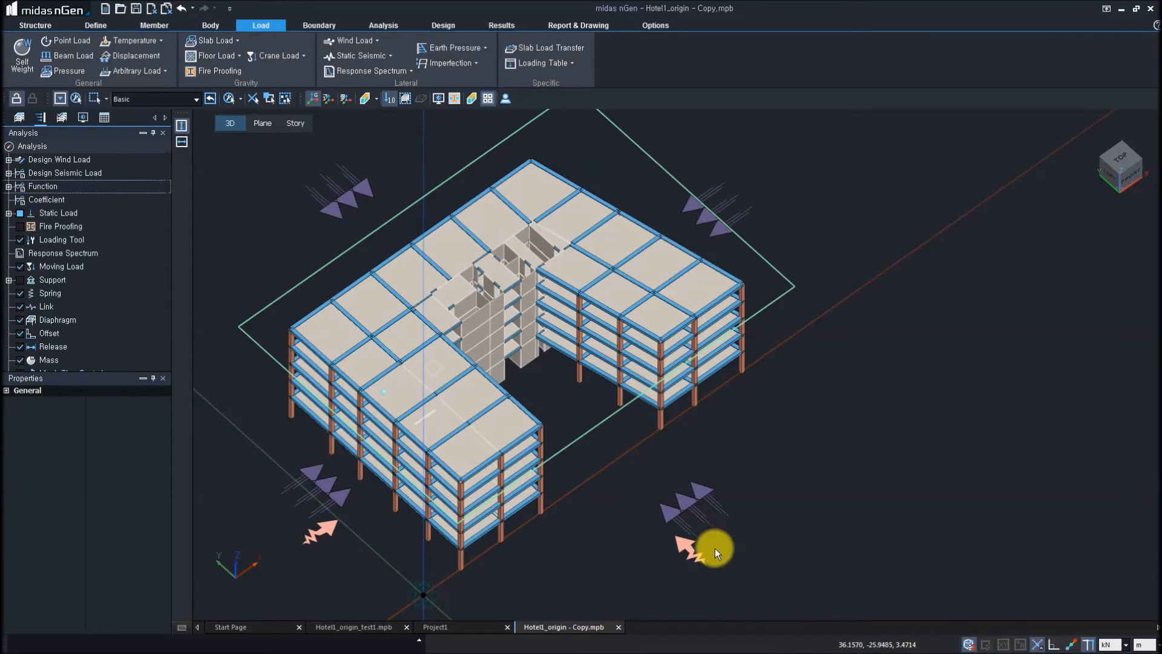
# - Start a new response spectrum function and open the definition of its design spectrum
pyautogui.click(411, 72)
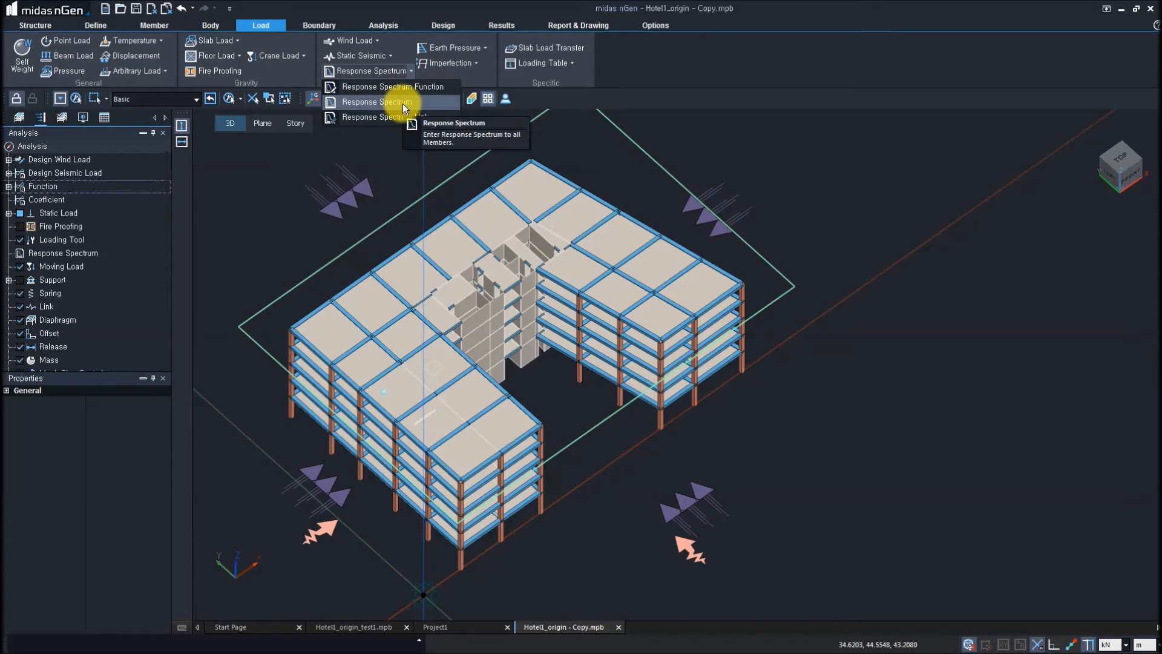
pyautogui.click(462, 217)
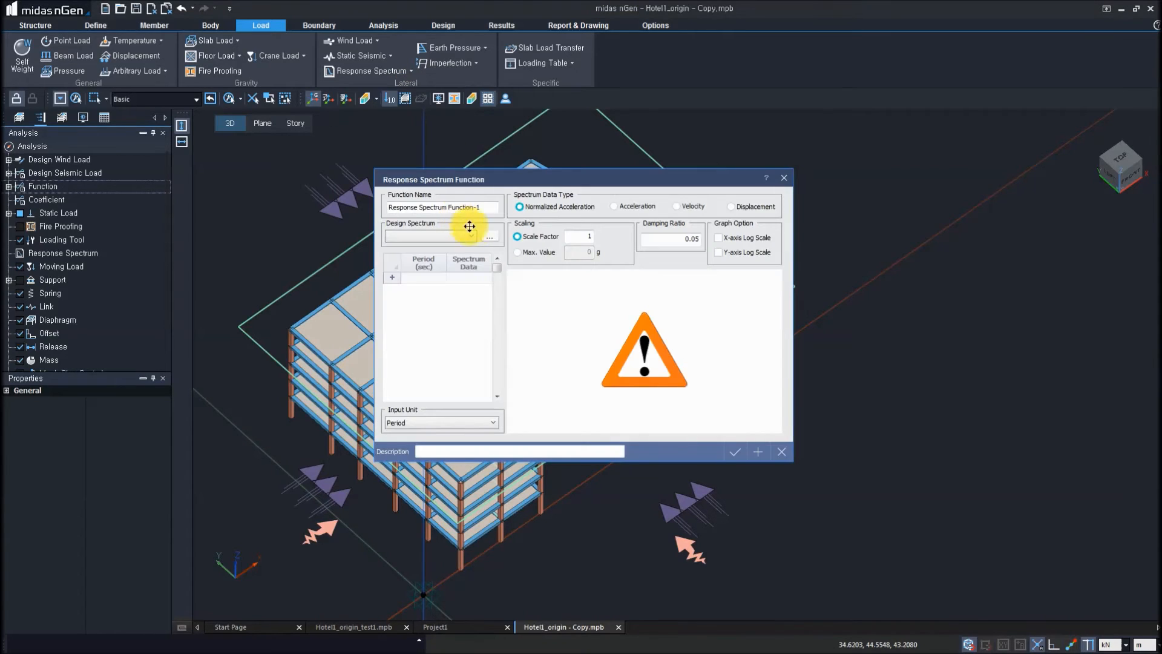
pyautogui.moveTo(510, 184); pyautogui.dragTo(366, 213)
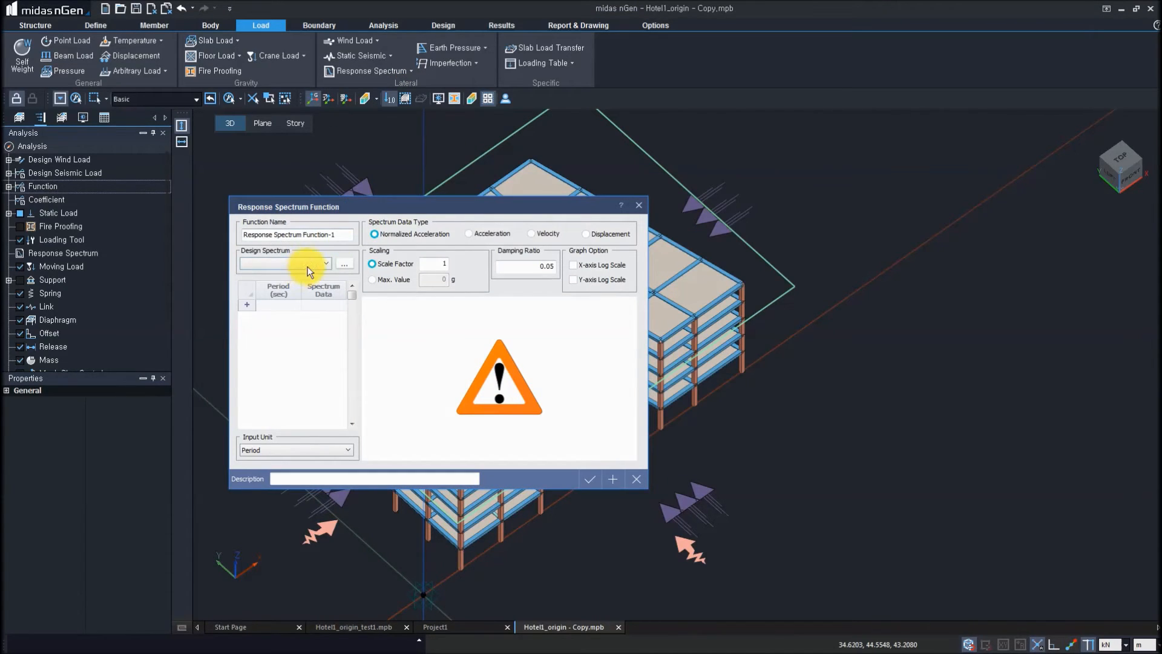
pyautogui.click(345, 264)
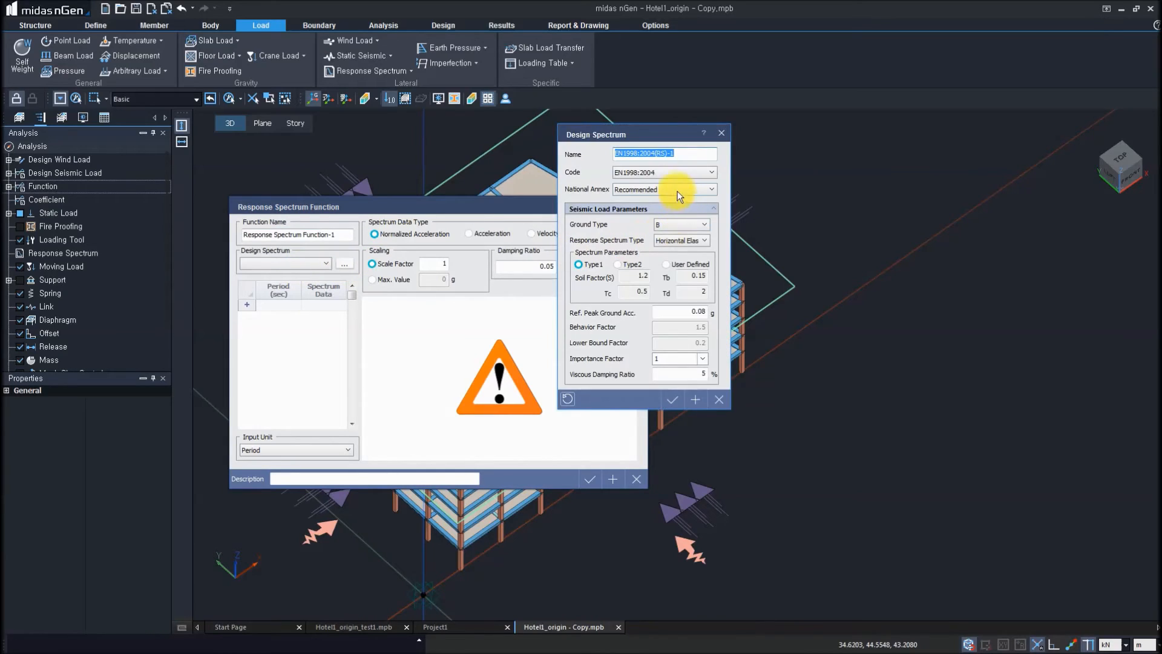
# - Define the EN1998:2004 spectrum with ground type D and horizontal design spectrum, then dismiss the response spectrum function window
pyautogui.click(688, 222)
pyautogui.click(678, 260)
pyautogui.click(680, 240)
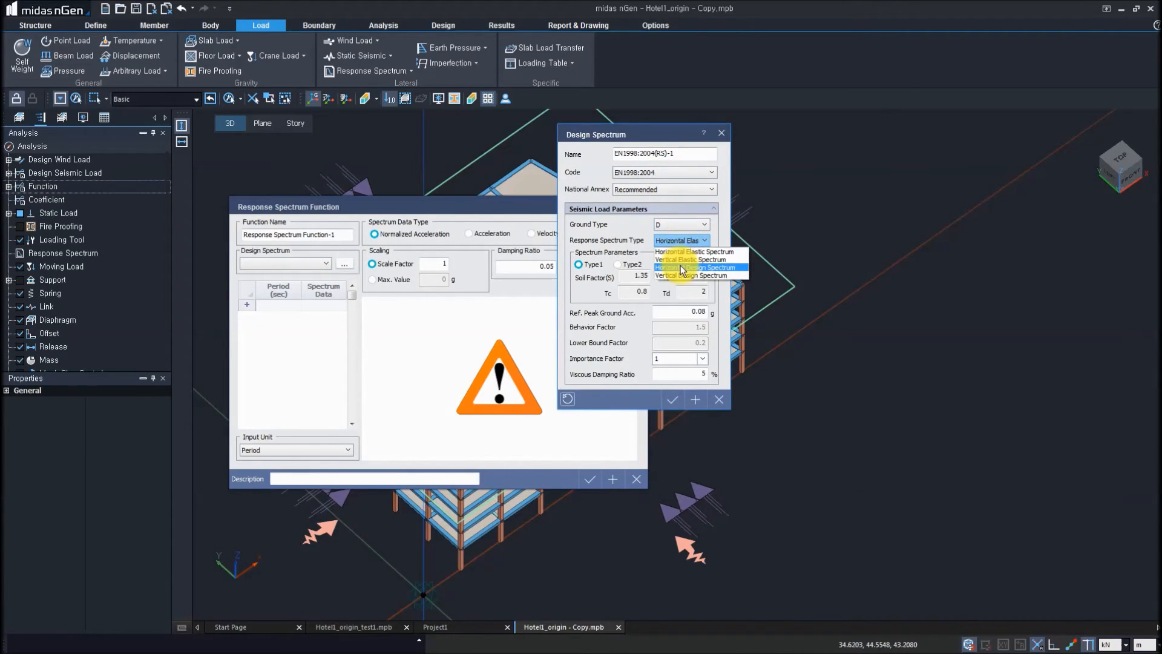
pyautogui.click(680, 265)
pyautogui.click(672, 399)
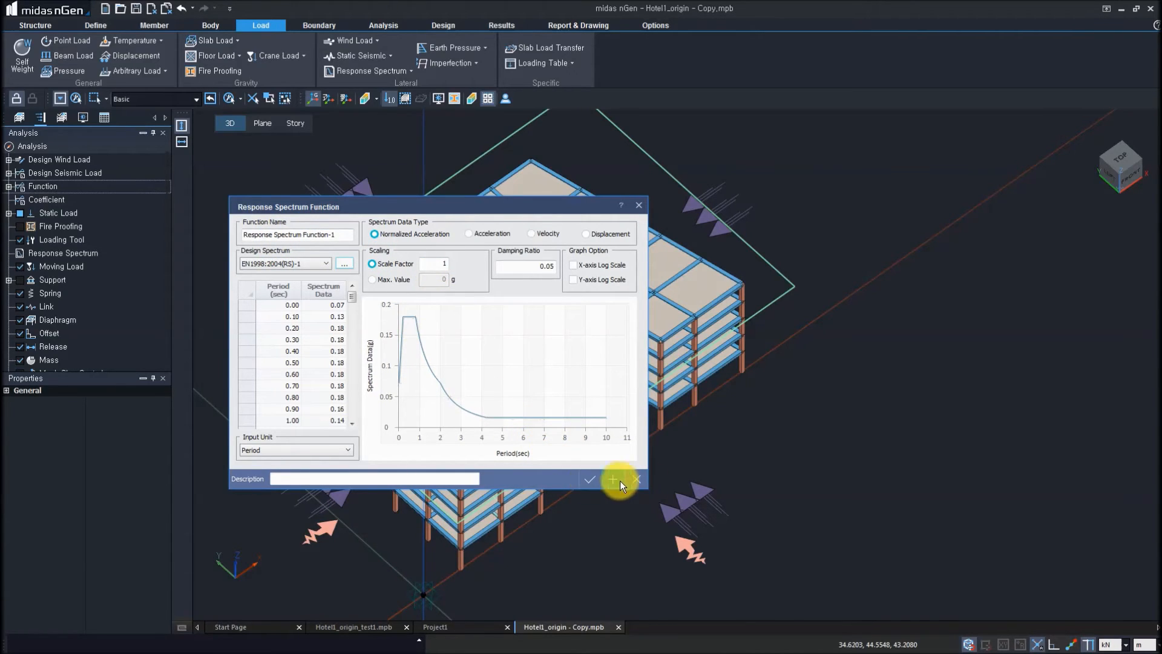
pyautogui.click(639, 481)
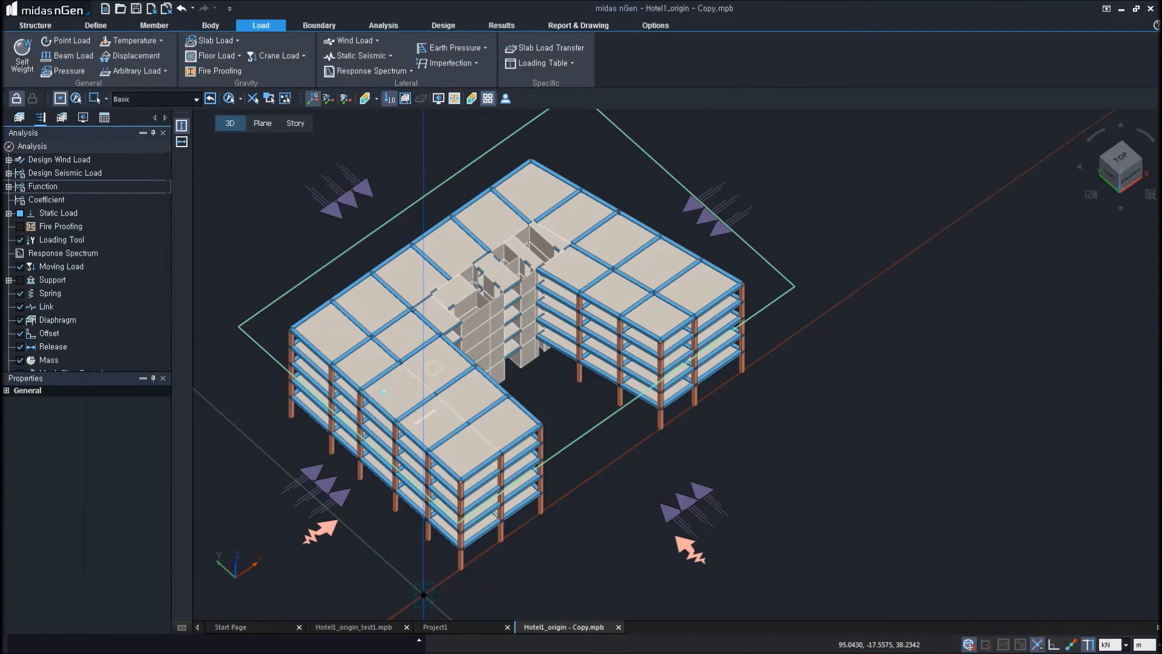
# - Show the table tree, look at the analysis commands in the Hotel1_origin_test1 model, and return to Hotel1_origin - Copy
pyautogui.click(104, 118)
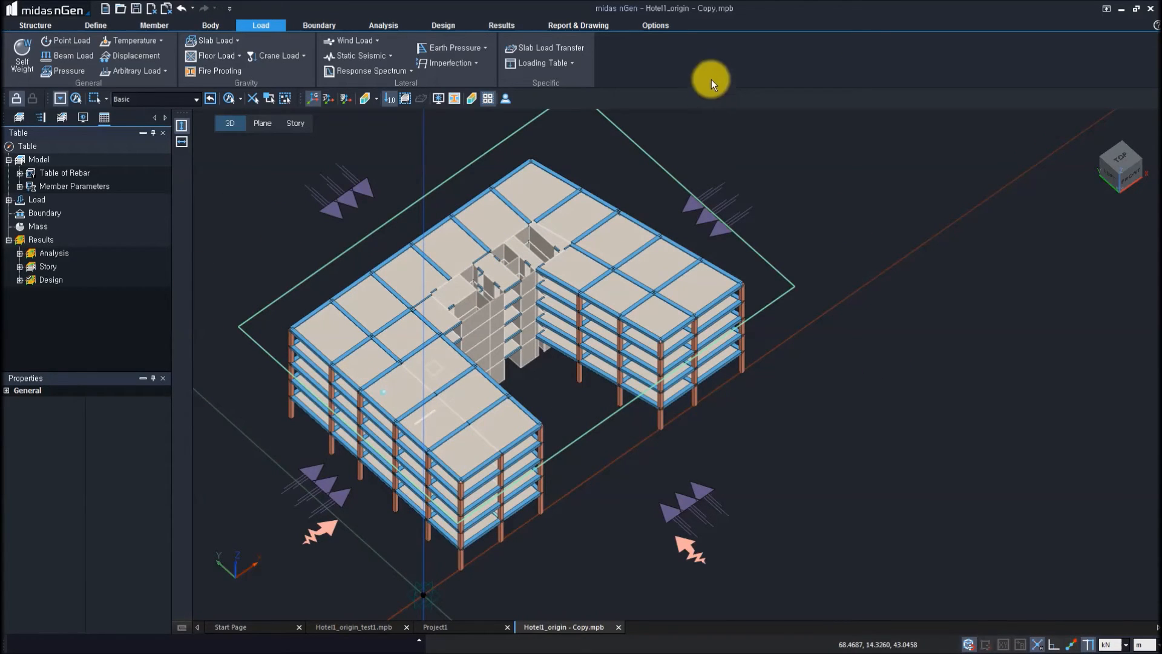
pyautogui.click(357, 624)
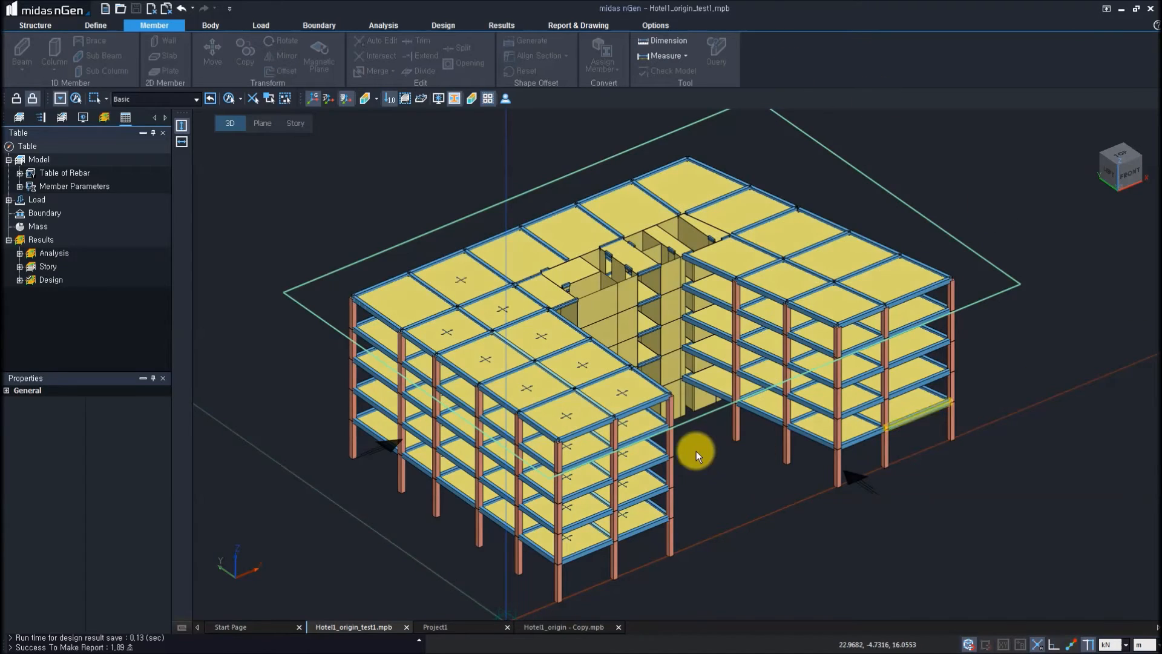
pyautogui.click(386, 25)
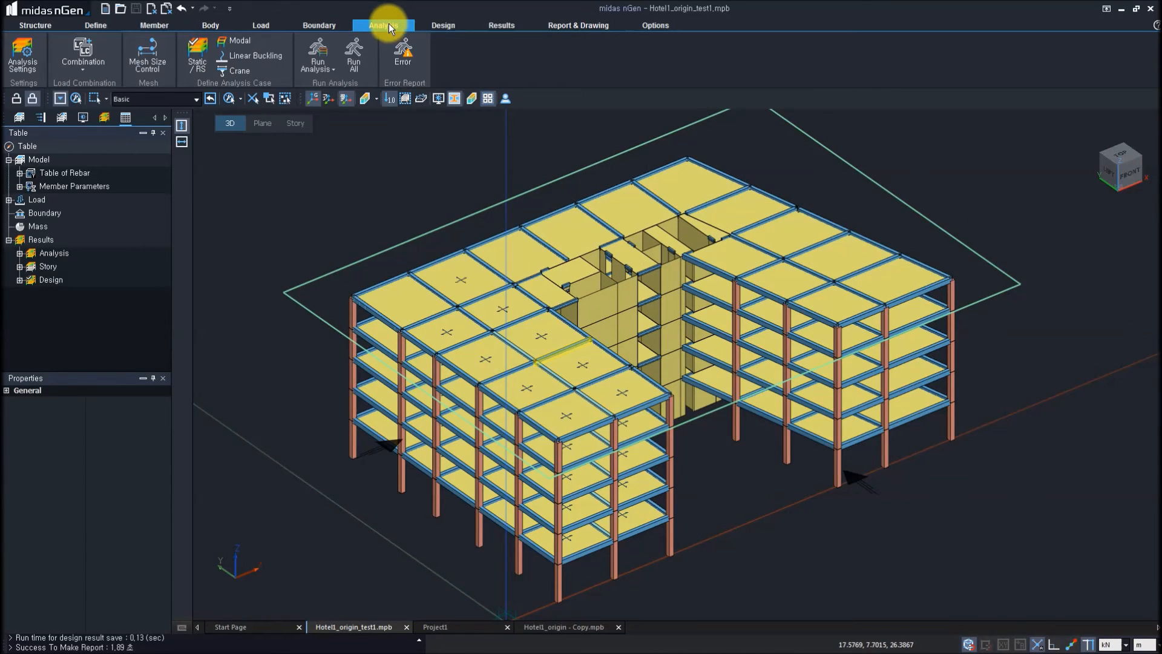
pyautogui.click(571, 627)
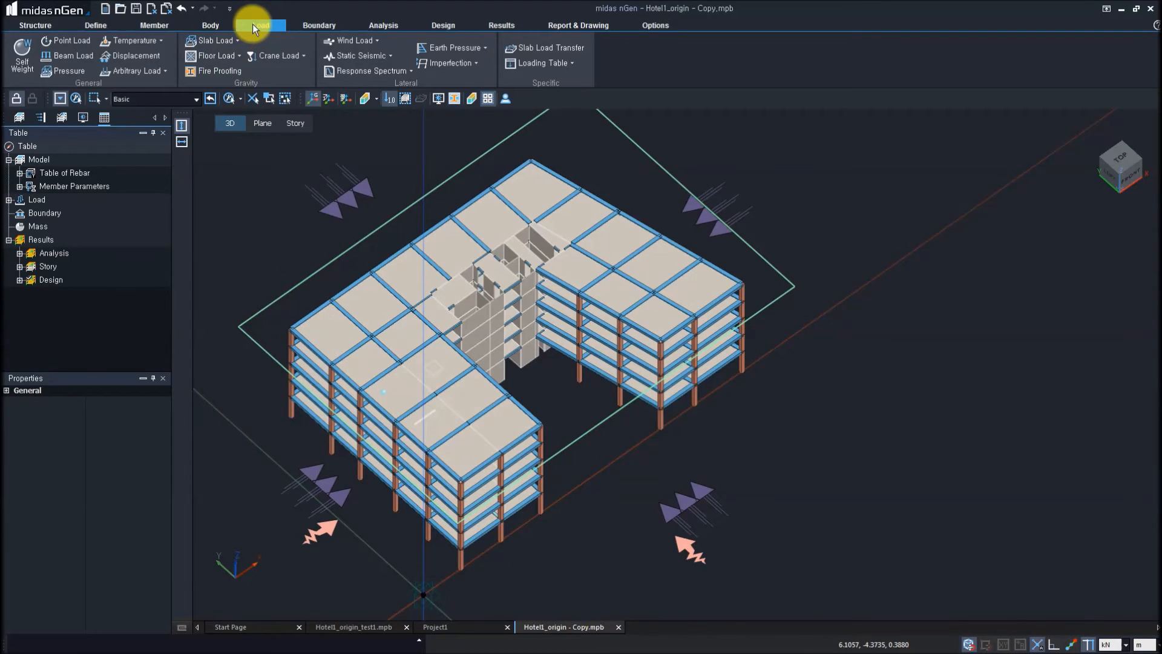
# - Look at the duplicate and proximity options of the Check Model tool for all members, then dismiss it without running a check
pyautogui.click(155, 26)
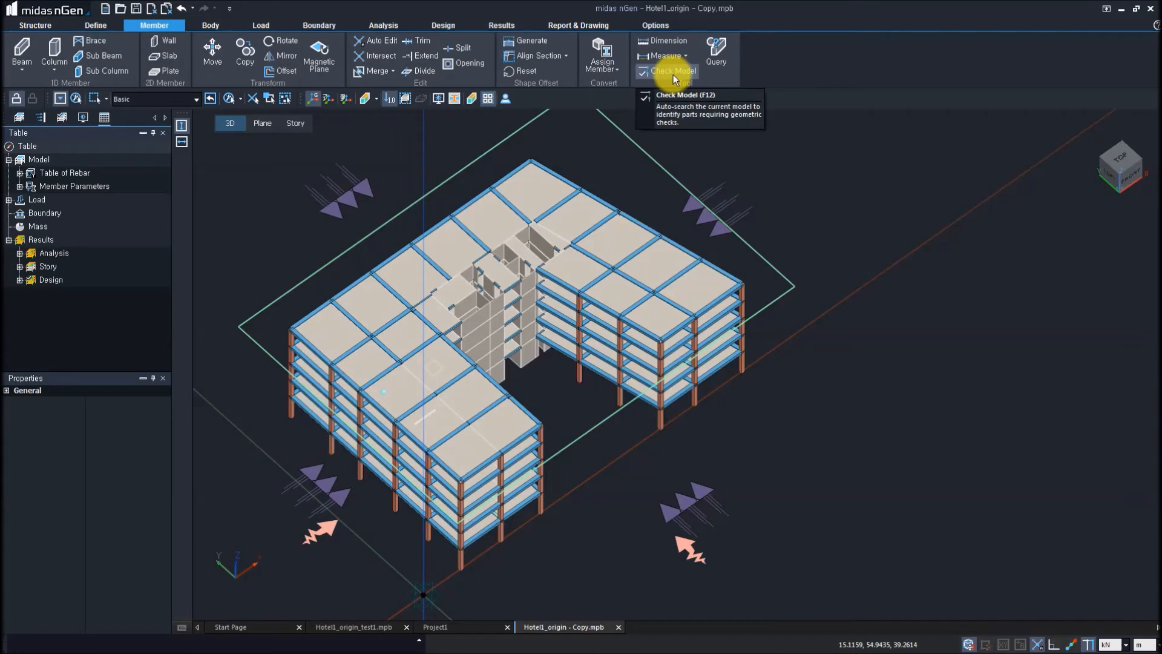
pyautogui.click(673, 72)
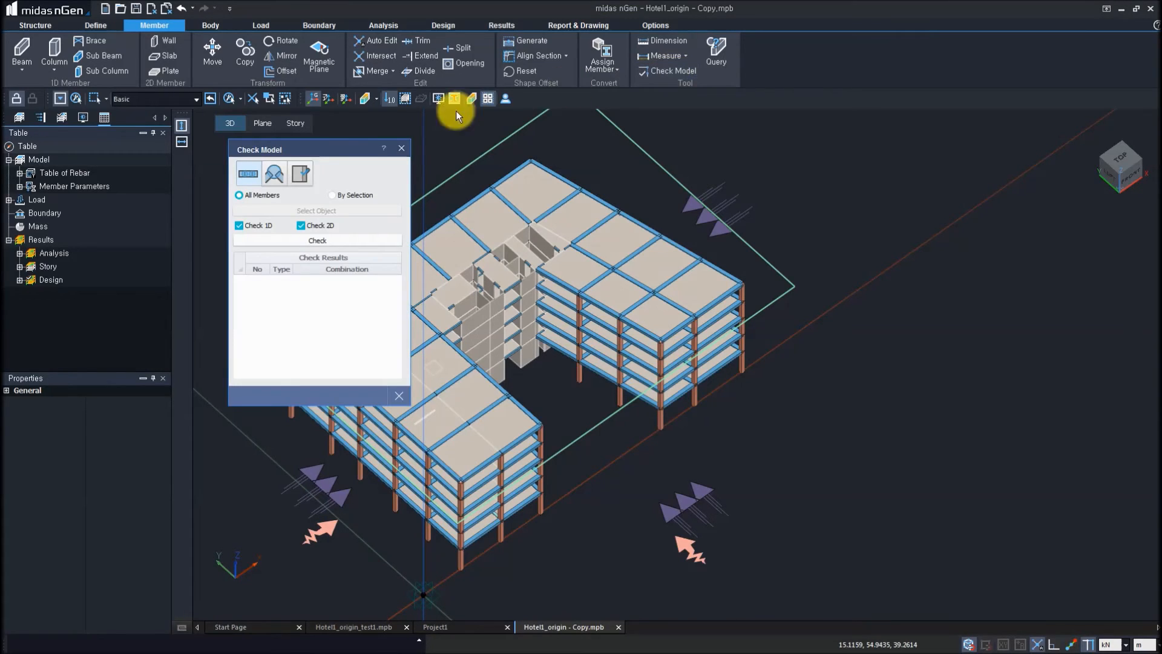
pyautogui.moveTo(329, 148); pyautogui.dragTo(315, 174)
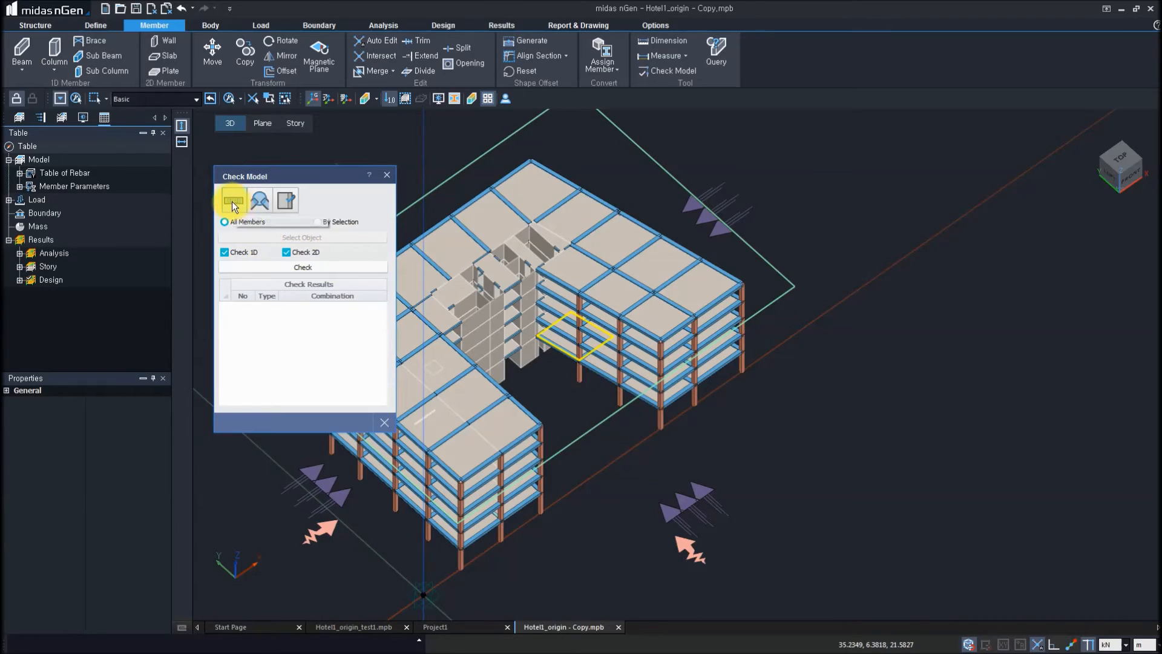
pyautogui.click(259, 199)
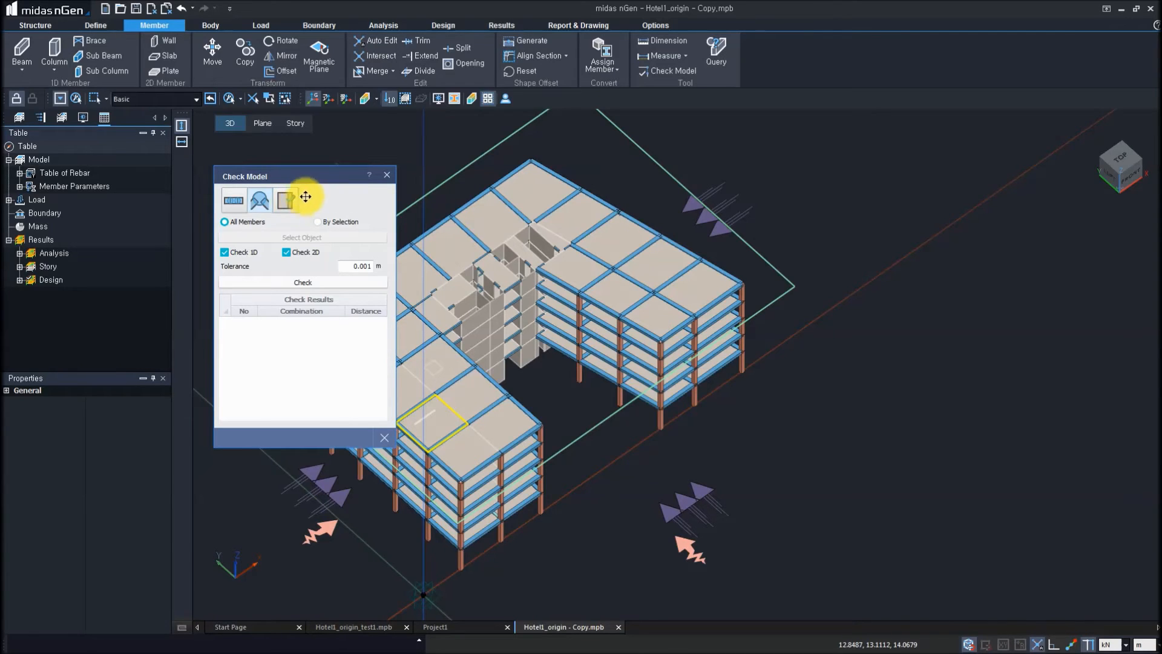
pyautogui.click(386, 177)
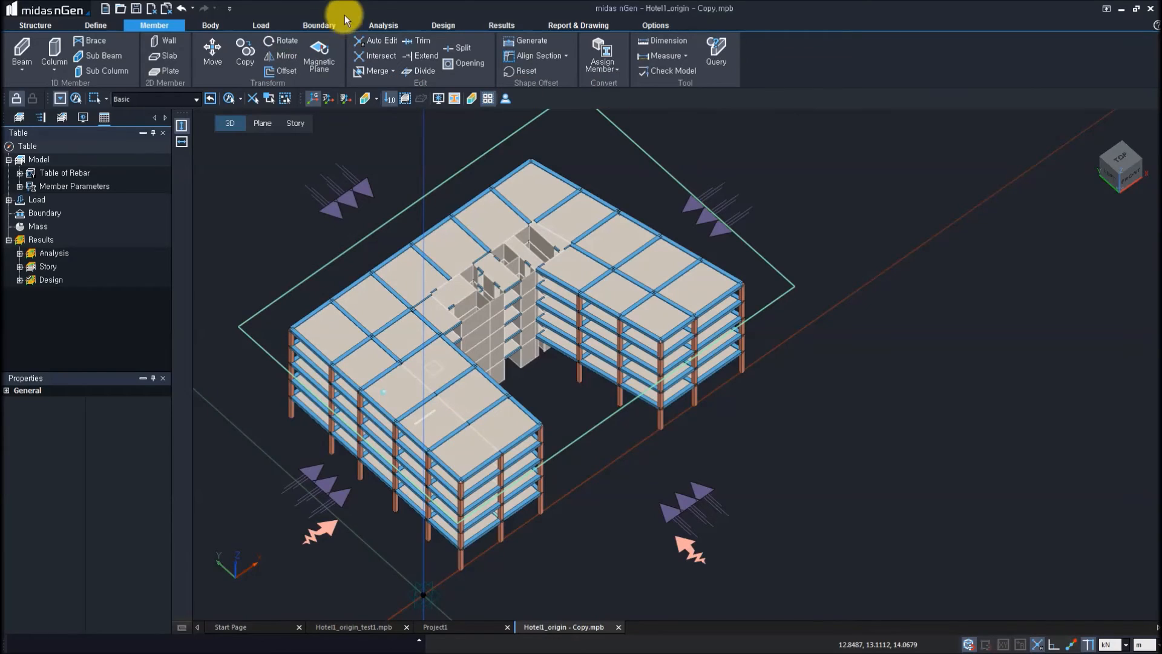
# - Review the general and mesh division parameters in the analysis settings and dismiss them without changes
pyautogui.click(377, 25)
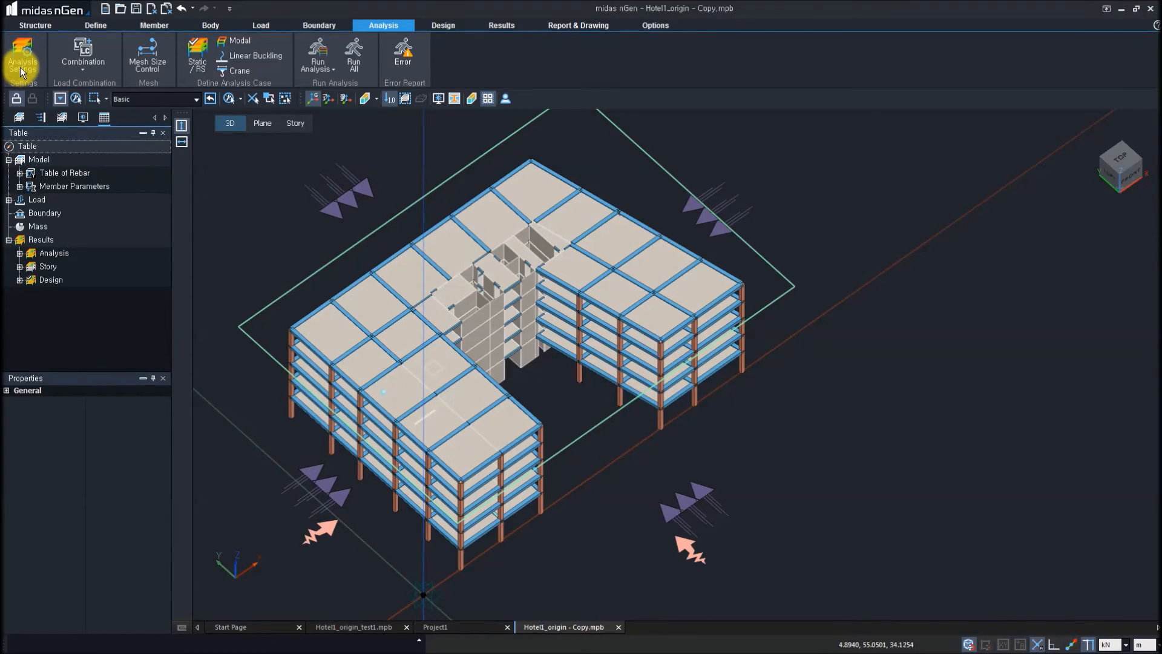
pyautogui.click(41, 73)
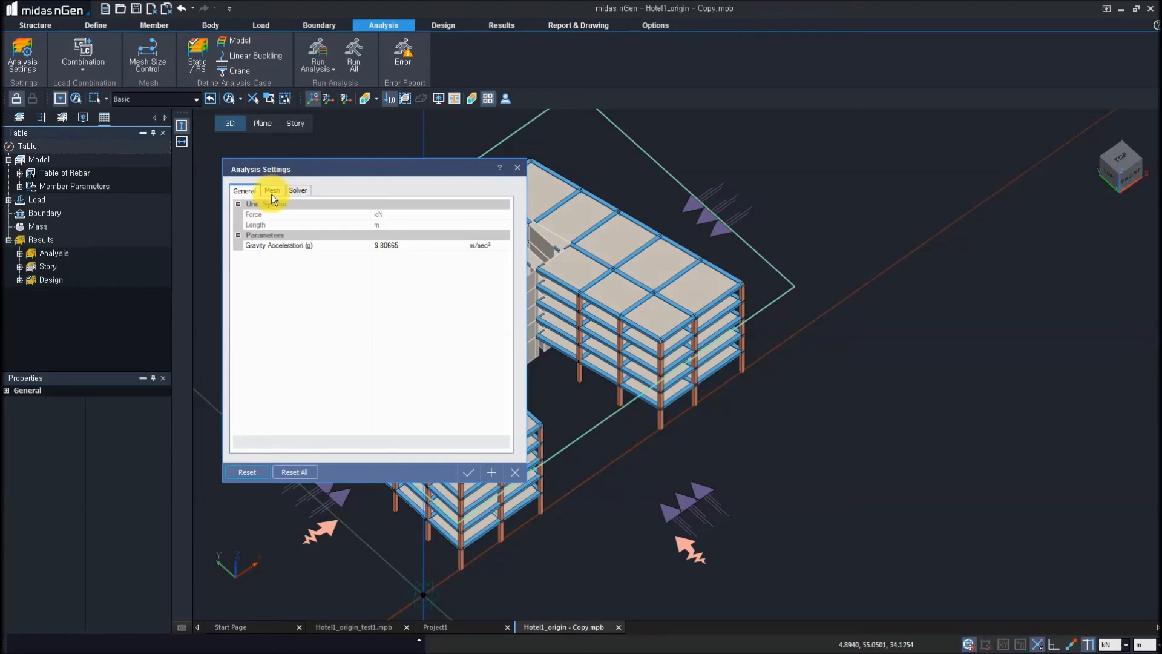
pyautogui.click(272, 190)
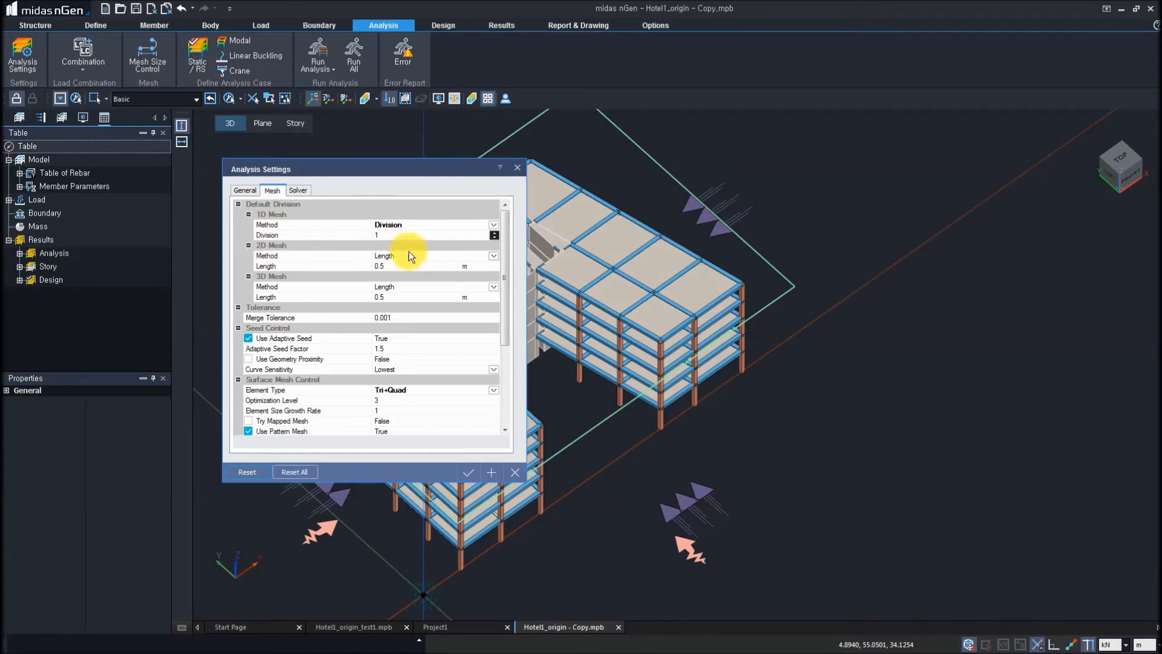
pyautogui.moveTo(381, 167); pyautogui.dragTo(294, 171)
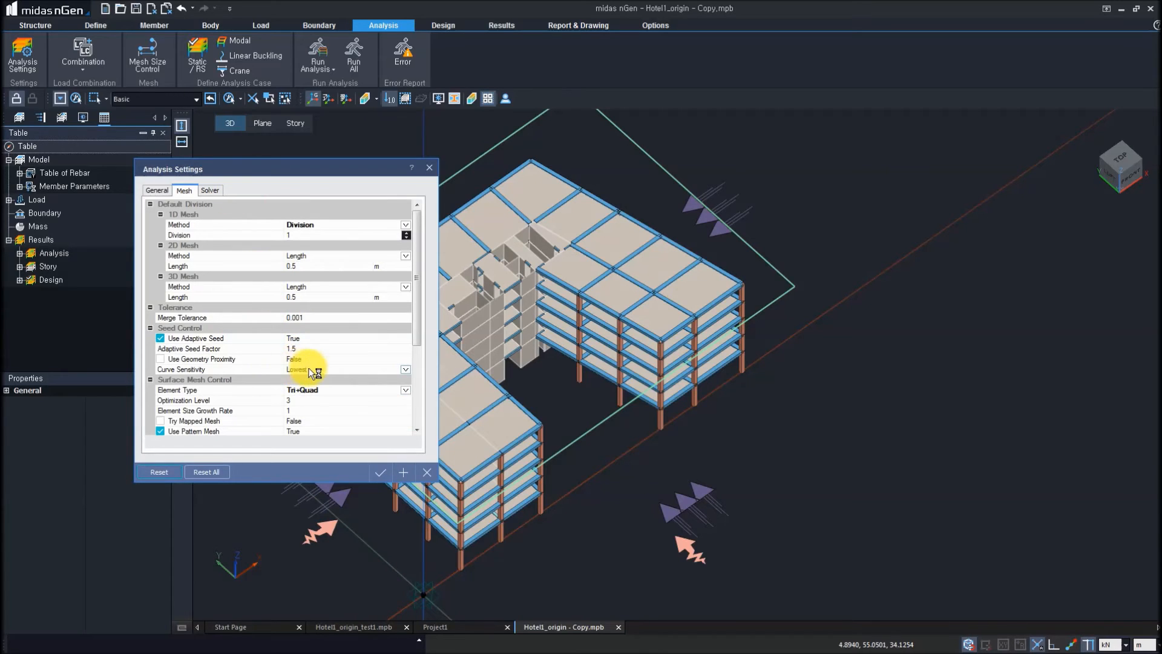
pyautogui.click(423, 472)
pyautogui.click(85, 61)
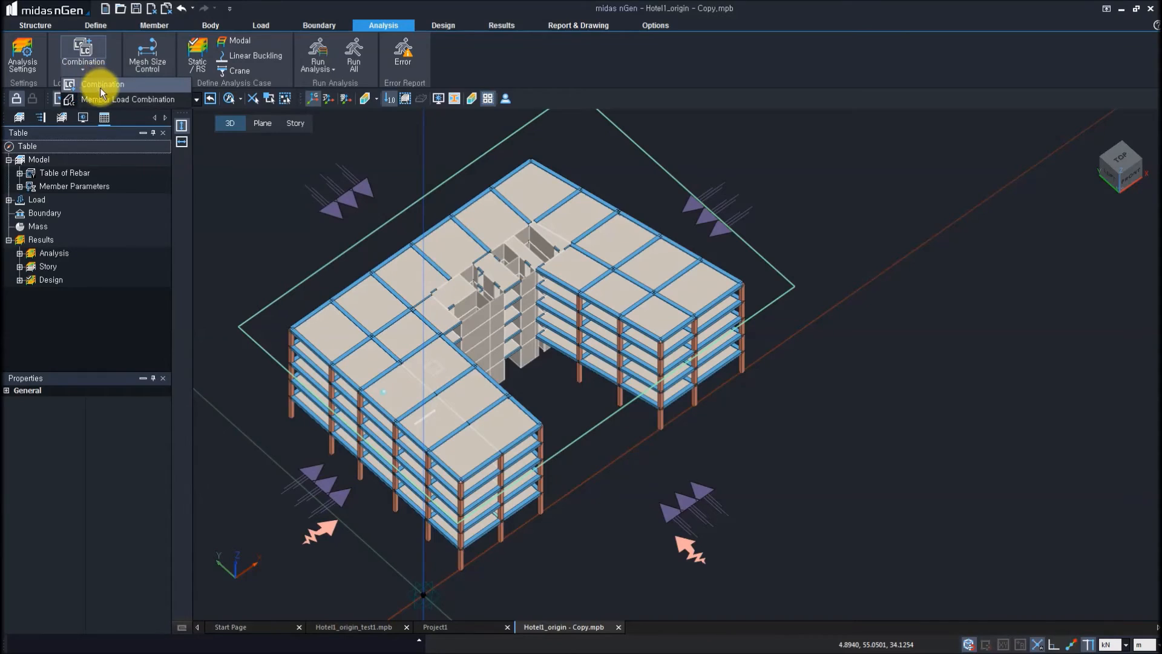
pyautogui.click(110, 95)
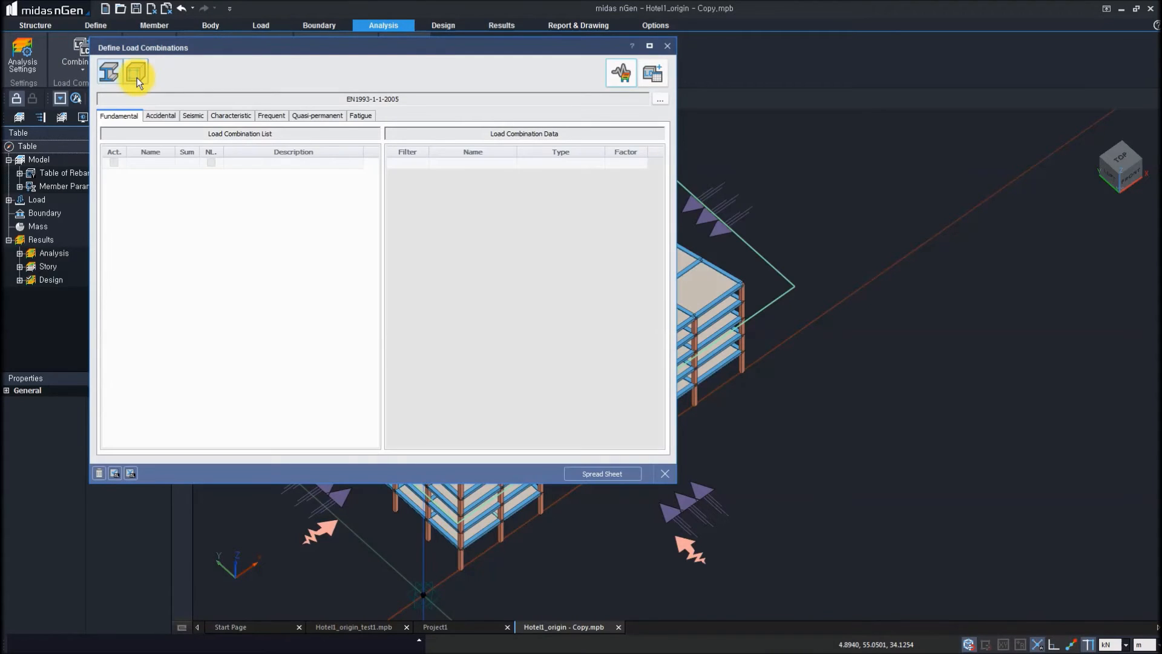
pyautogui.click(134, 73)
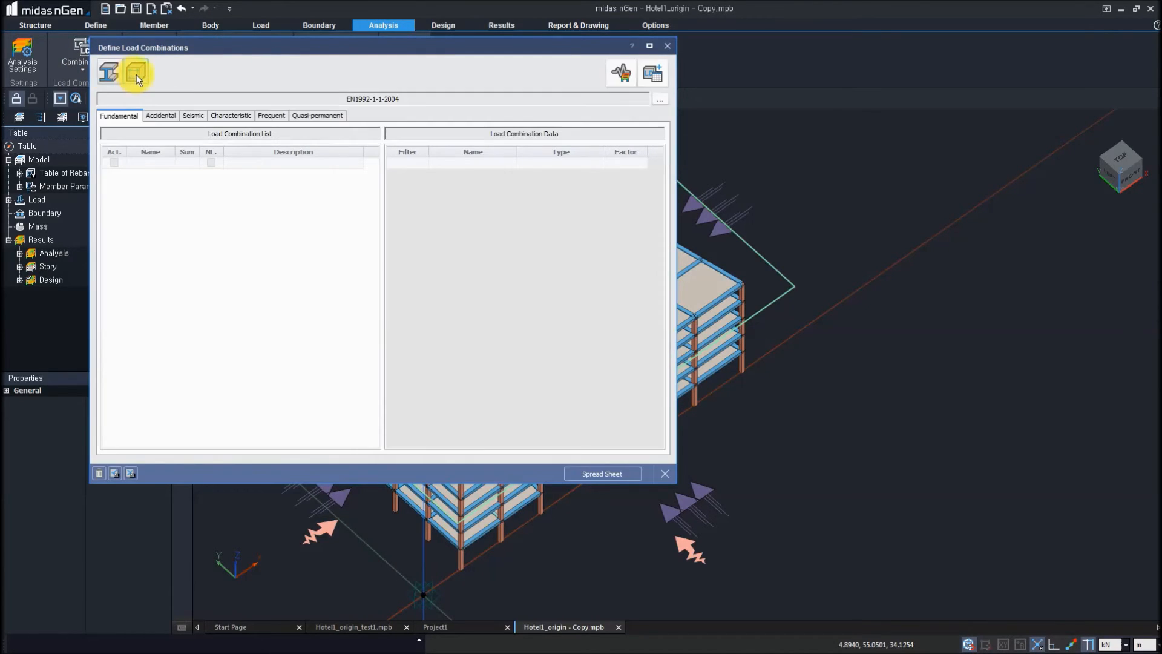
pyautogui.click(659, 79)
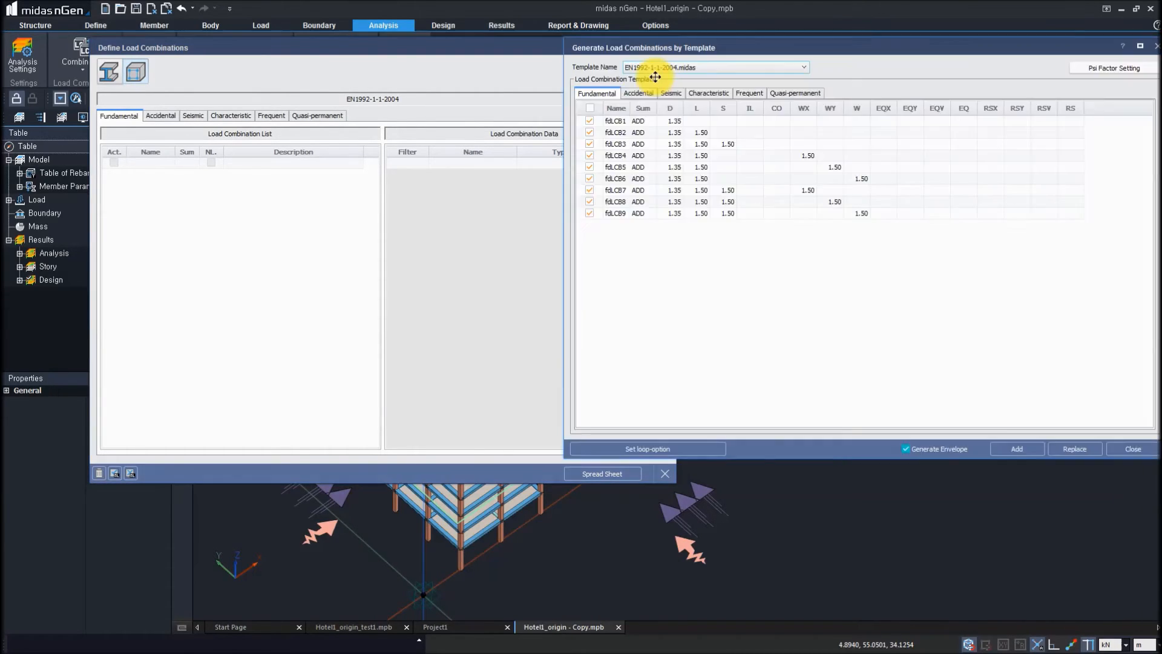
pyautogui.moveTo(709, 47); pyautogui.dragTo(545, 91)
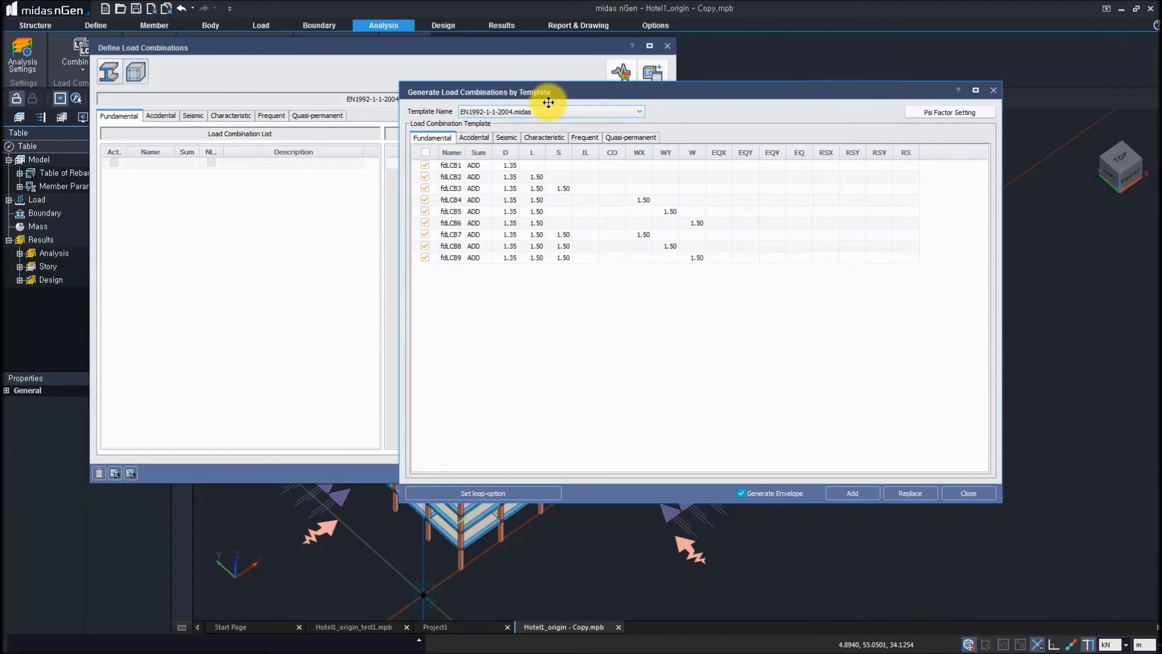
pyautogui.click(550, 112)
pyautogui.click(703, 112)
pyautogui.click(978, 495)
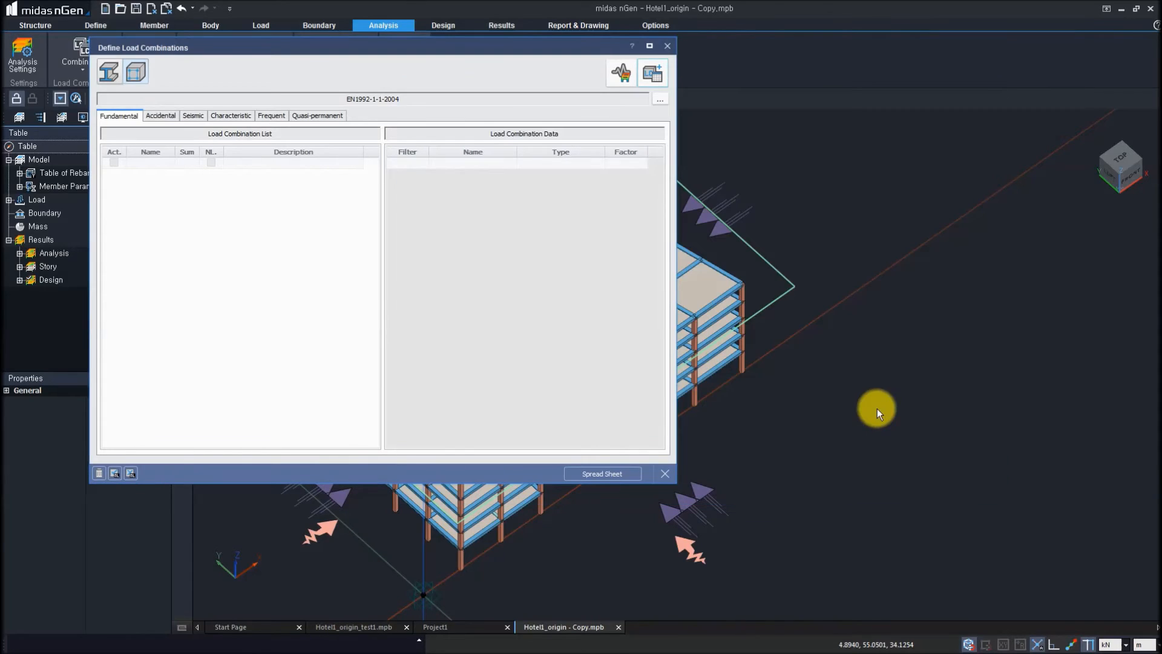
# - Look at the steel and RC design codes behind the load combinations, then dismiss the design settings and the combination definition
pyautogui.click(660, 99)
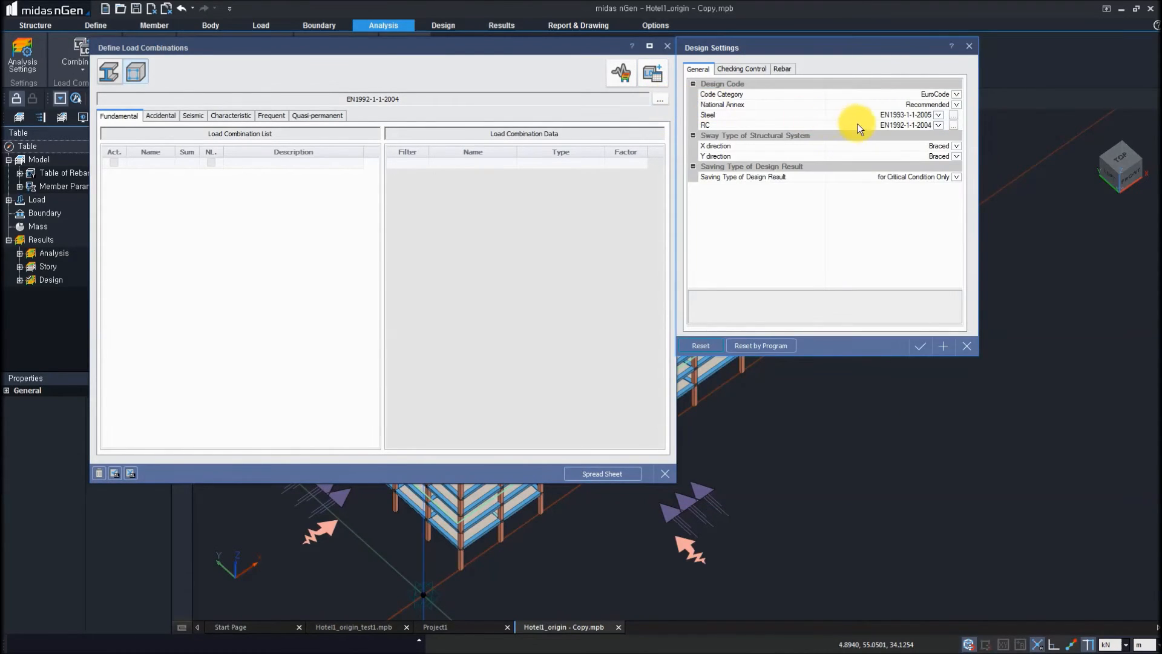
pyautogui.click(969, 45)
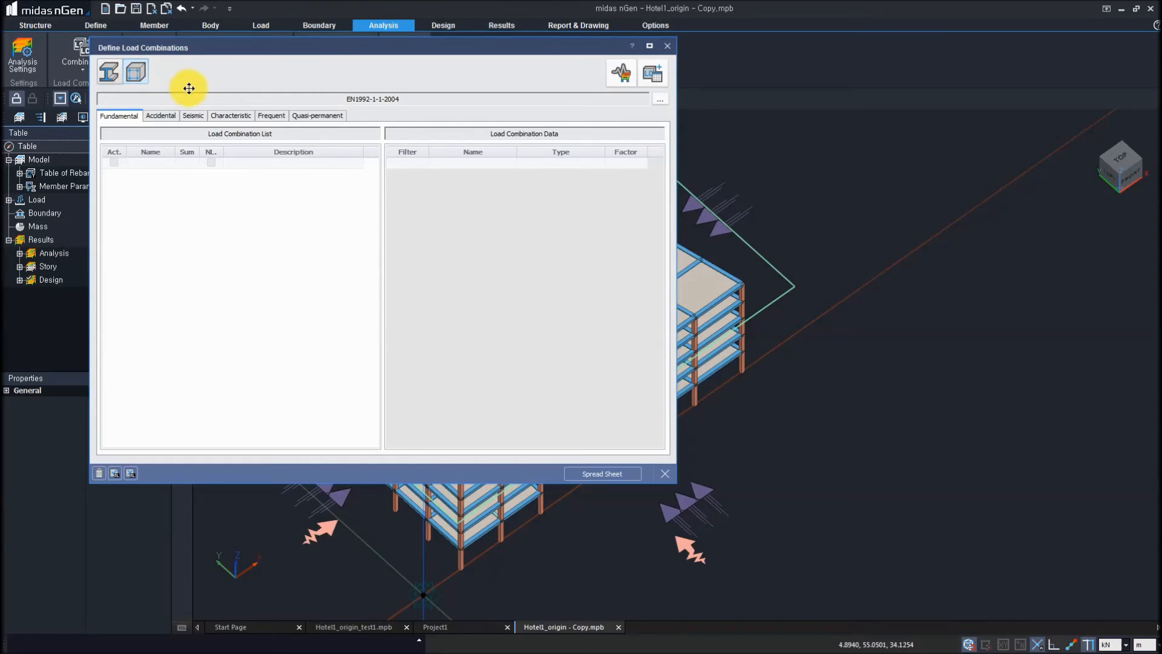
pyautogui.click(669, 47)
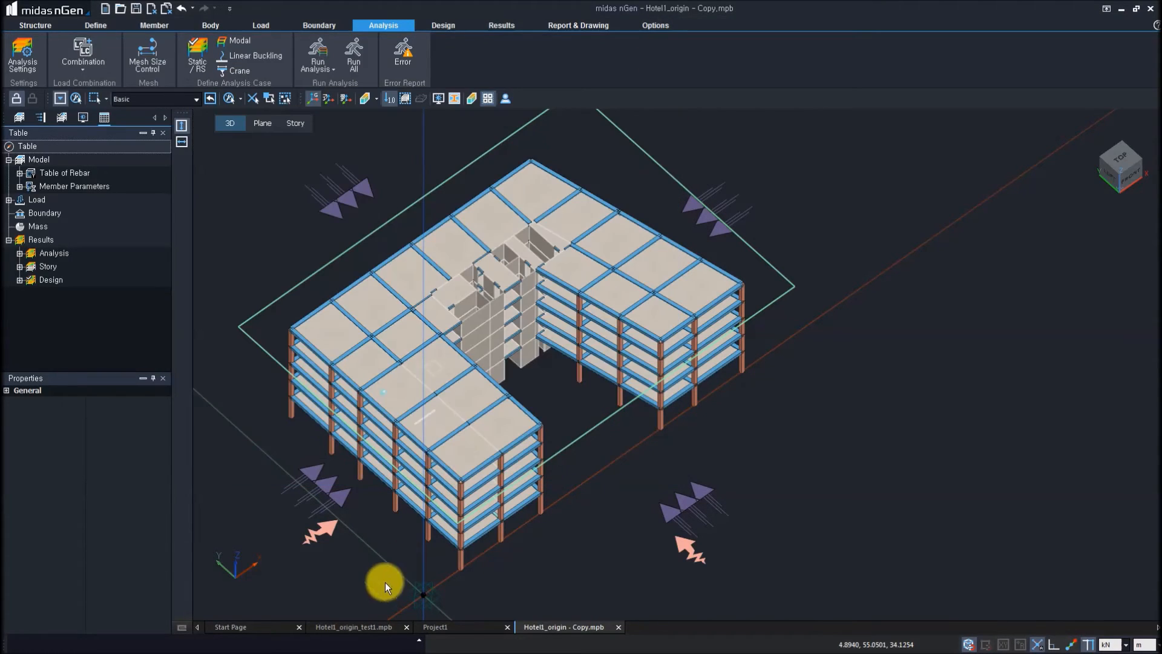
# - In the Hotel1_origin_test1 model, review the generated RC fundamental and accidental load combinations and their descriptions
pyautogui.click(370, 626)
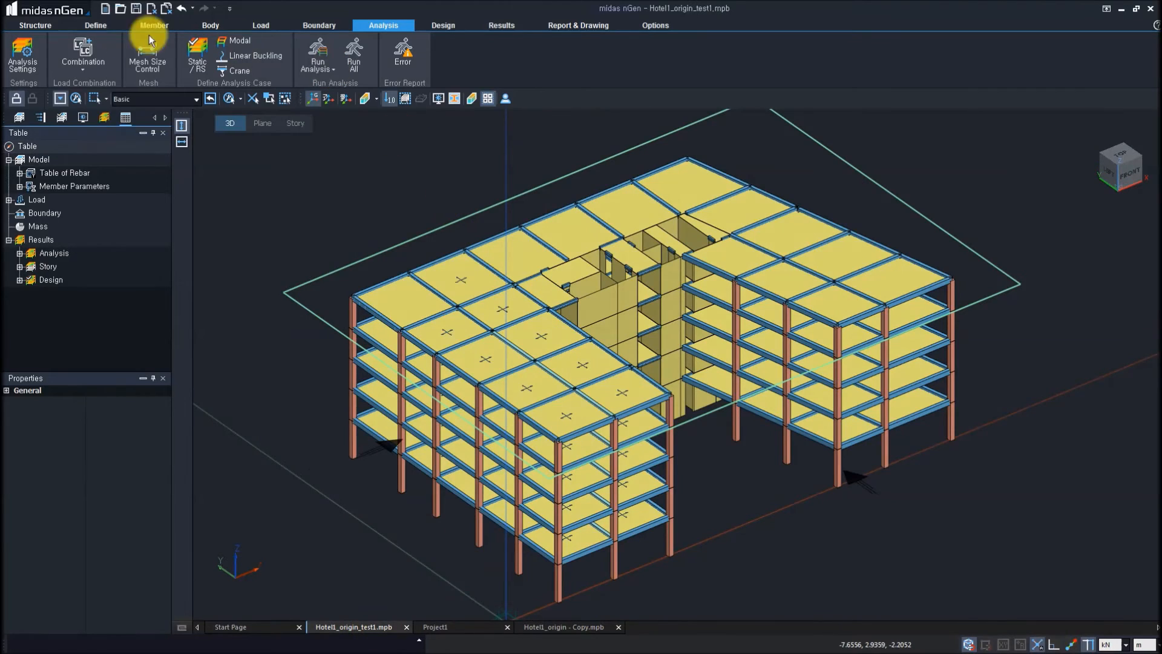
pyautogui.click(83, 69)
pyautogui.click(92, 84)
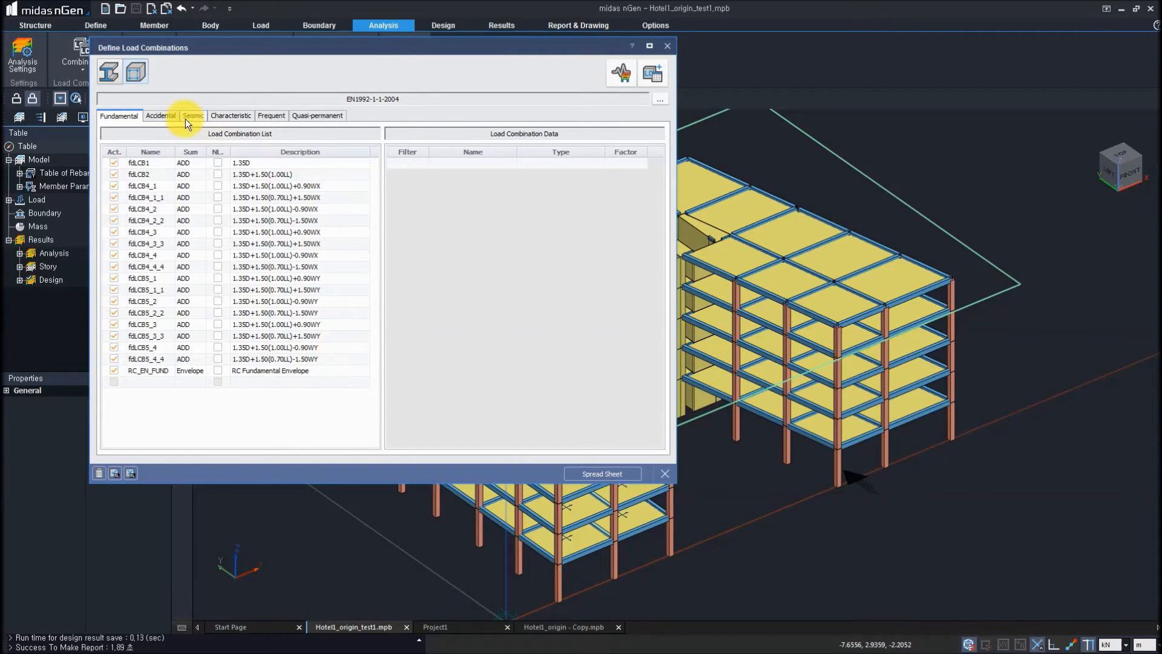
pyautogui.click(163, 116)
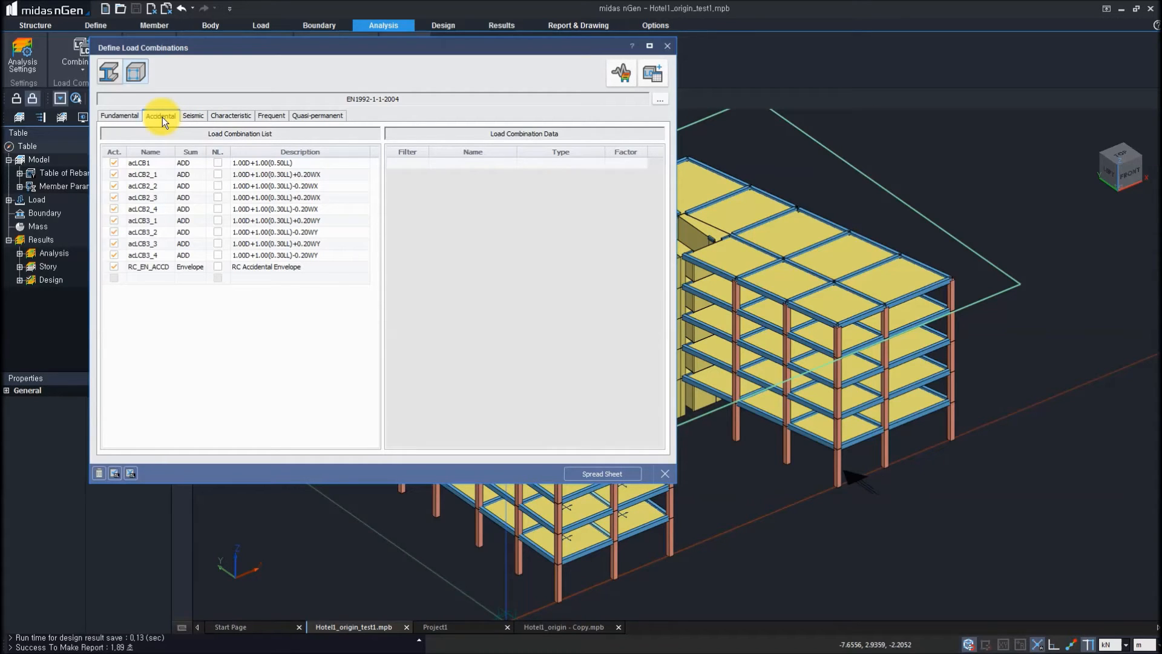
pyautogui.click(124, 114)
pyautogui.moveTo(230, 151)
pyautogui.mouseDown()
pyautogui.moveTo(248, 154)
pyautogui.moveTo(234, 151)
pyautogui.mouseUp()
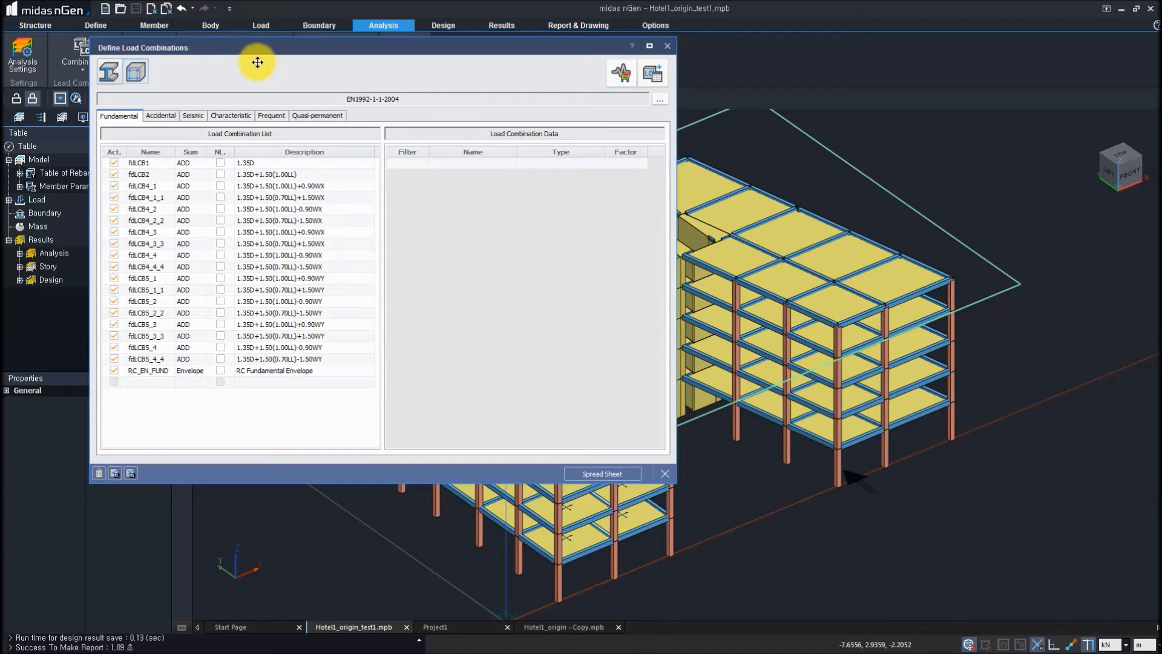
pyautogui.moveTo(267, 45); pyautogui.dragTo(266, 77)
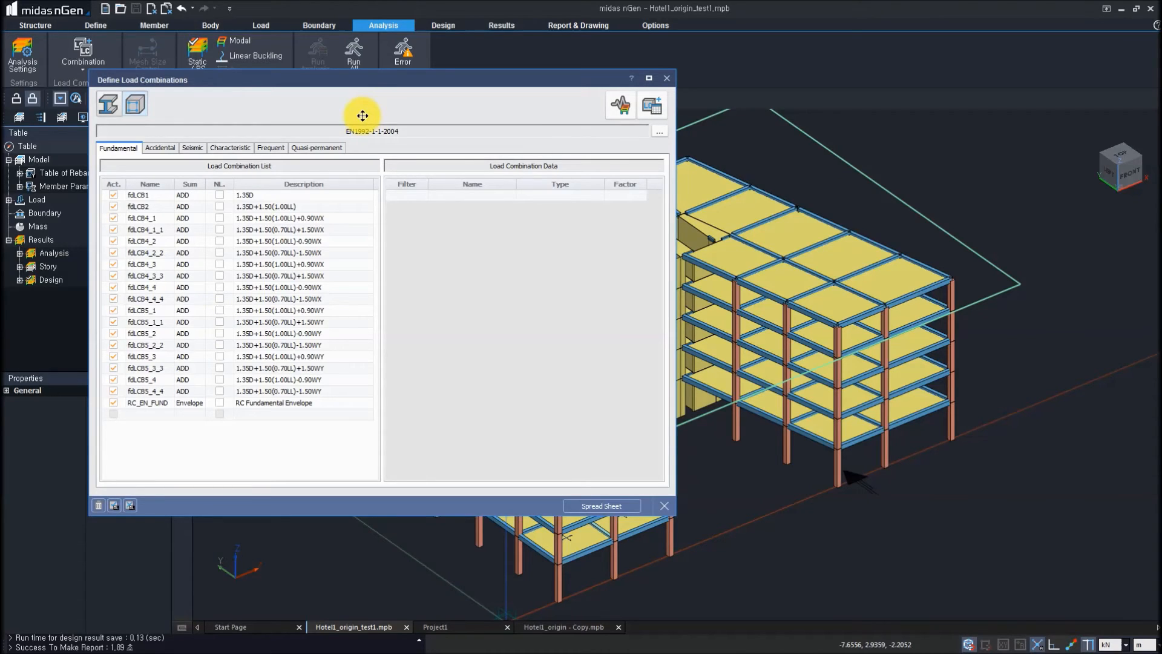
# - Try marking the fdLCB1 combination as nonlinear, decline deleting the analysis and design results, and close the load combinations
pyautogui.click(219, 196)
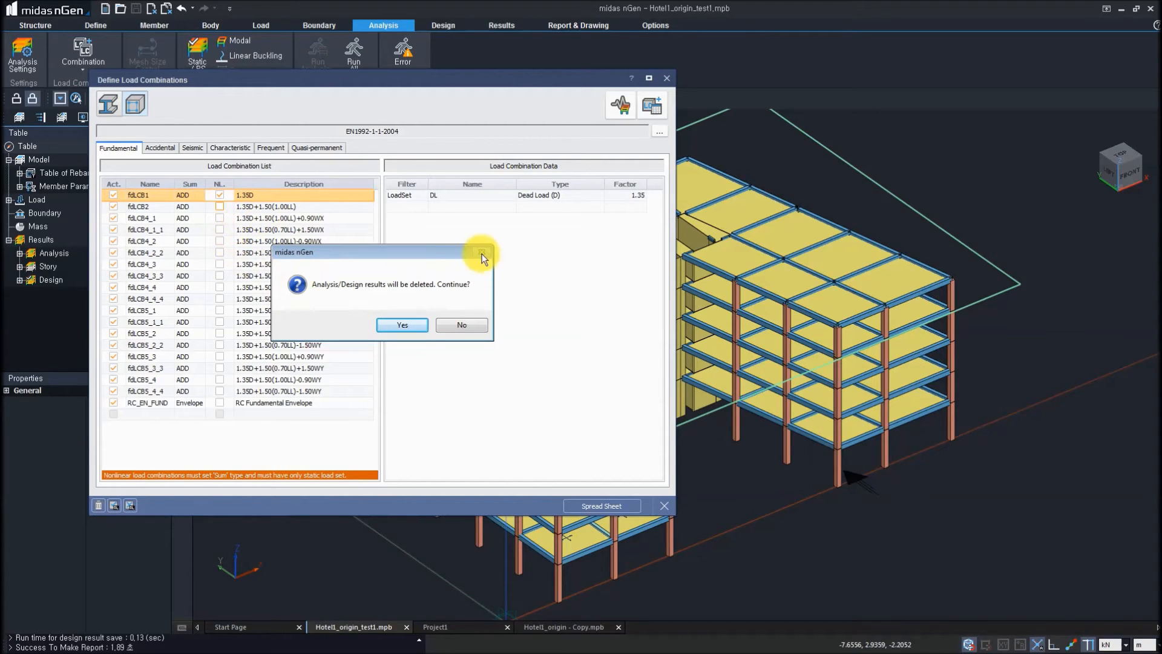
pyautogui.click(463, 325)
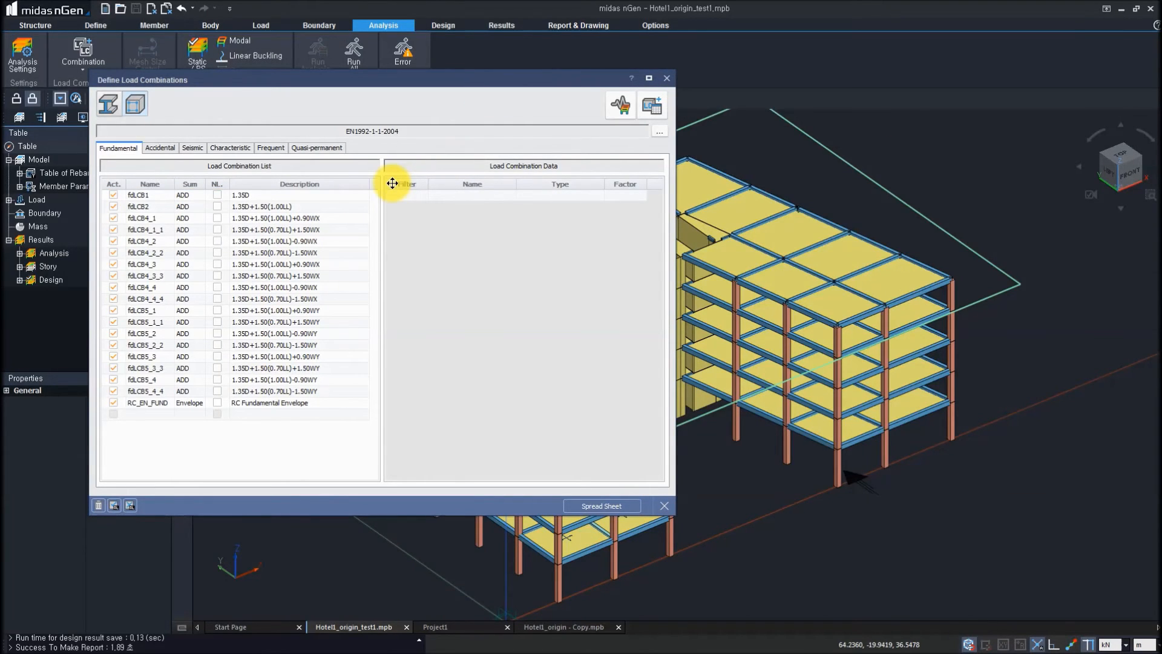
pyautogui.click(668, 78)
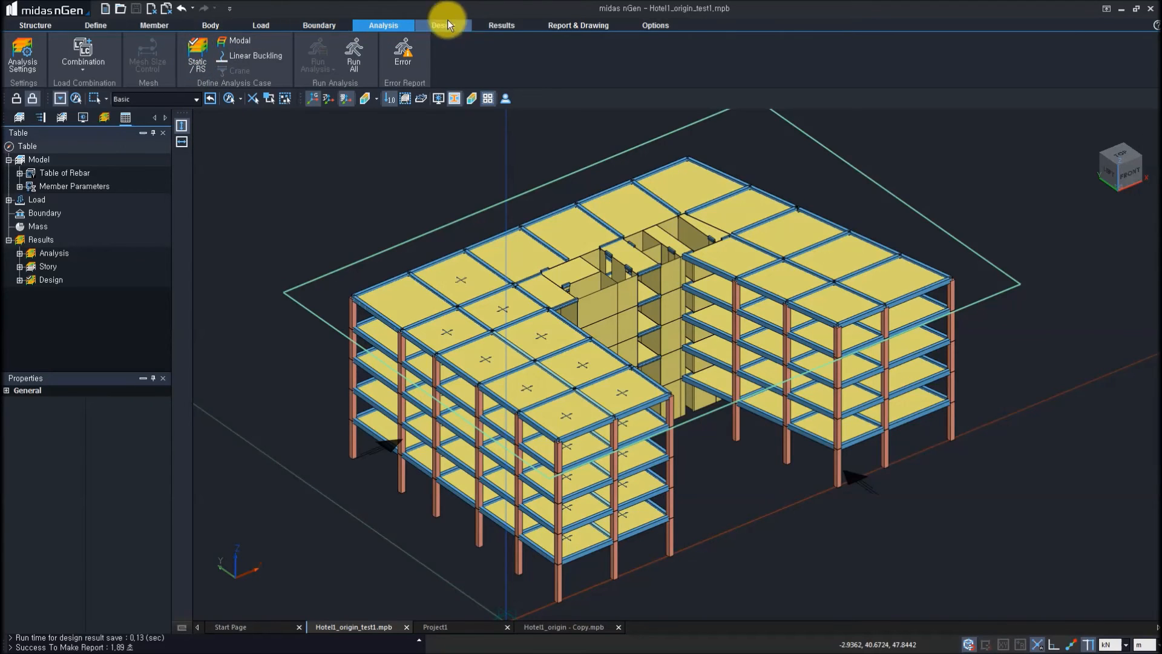
# - Display the Displacement-XYZ deformation contour for the Static - DL case of Analysis for Design-1
pyautogui.click(496, 24)
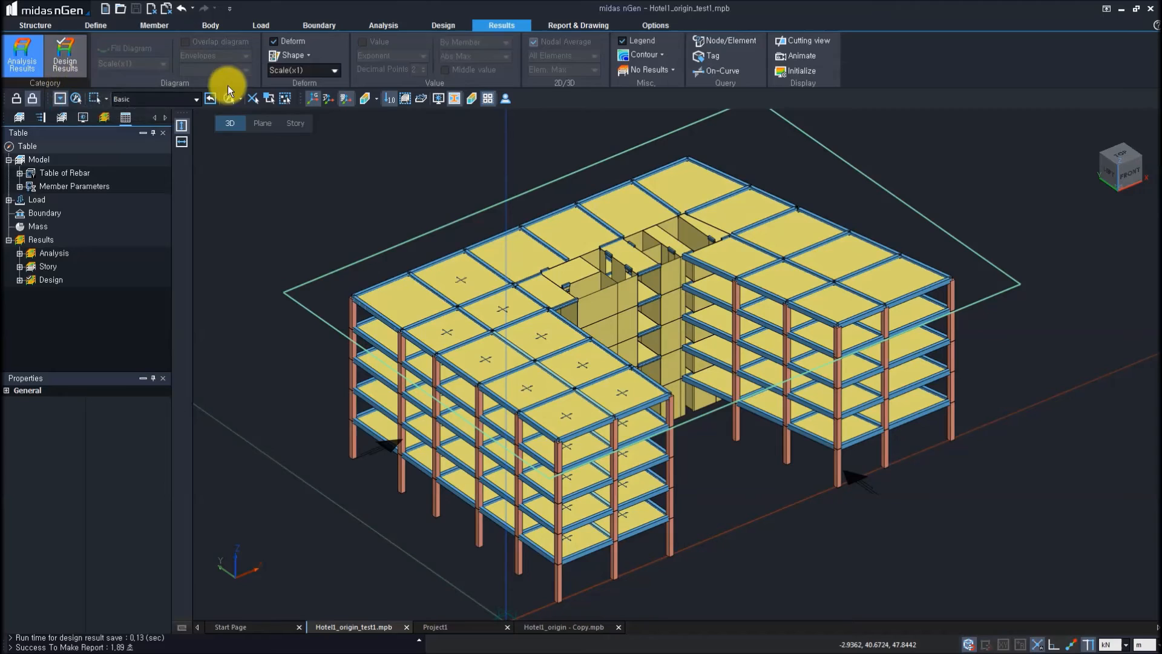
pyautogui.click(105, 117)
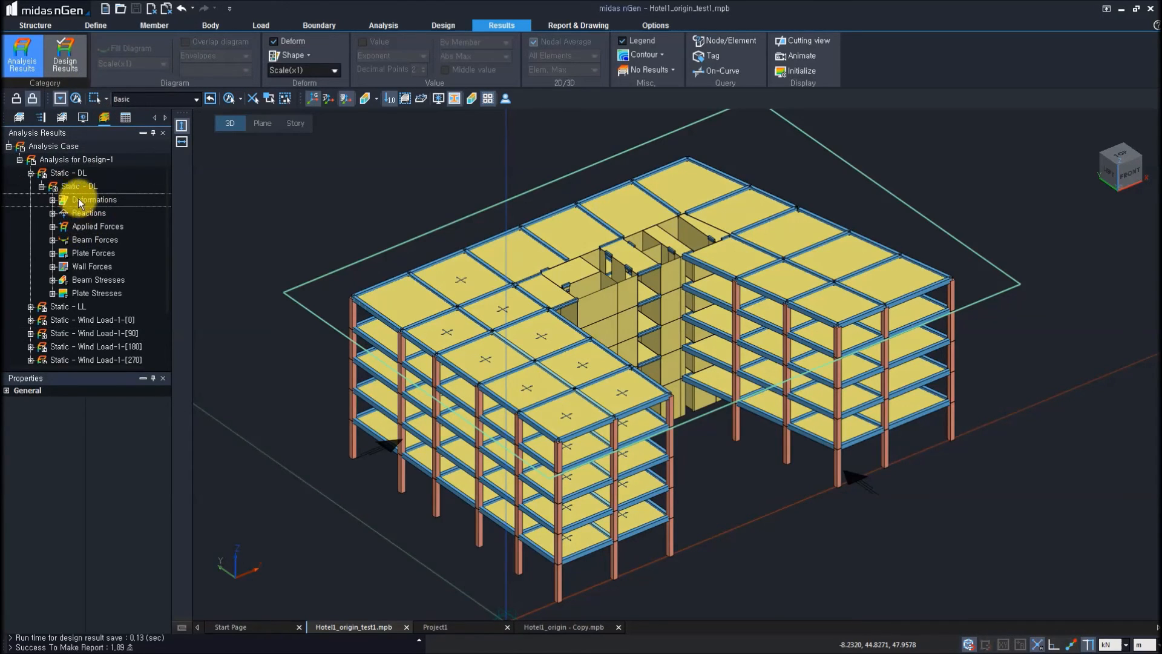
pyautogui.click(52, 200)
pyautogui.doubleClick(118, 215)
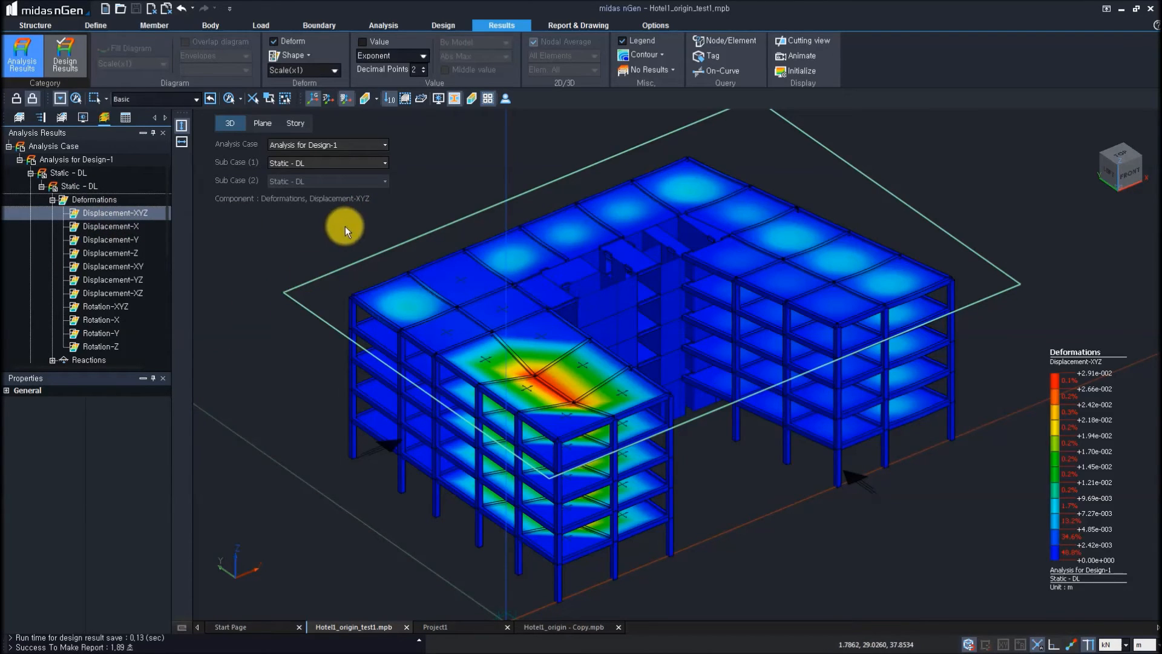
# - Display the Force-Z support reactions for the Static - DL case
pyautogui.click(52, 200)
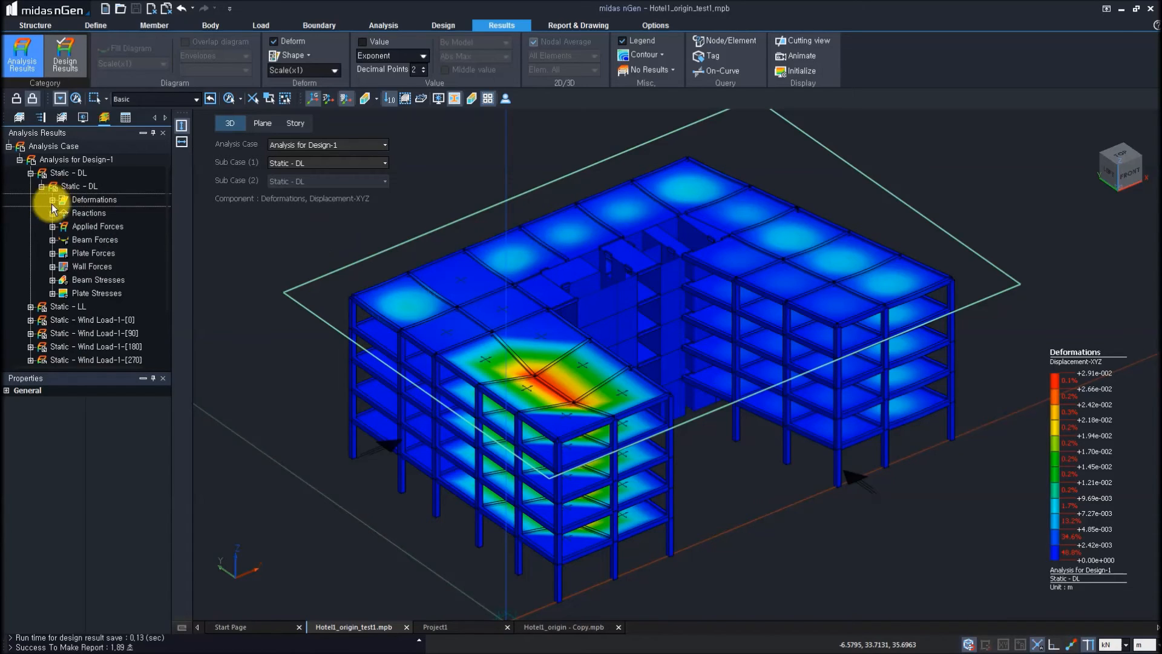
pyautogui.click(53, 213)
pyautogui.click(96, 266)
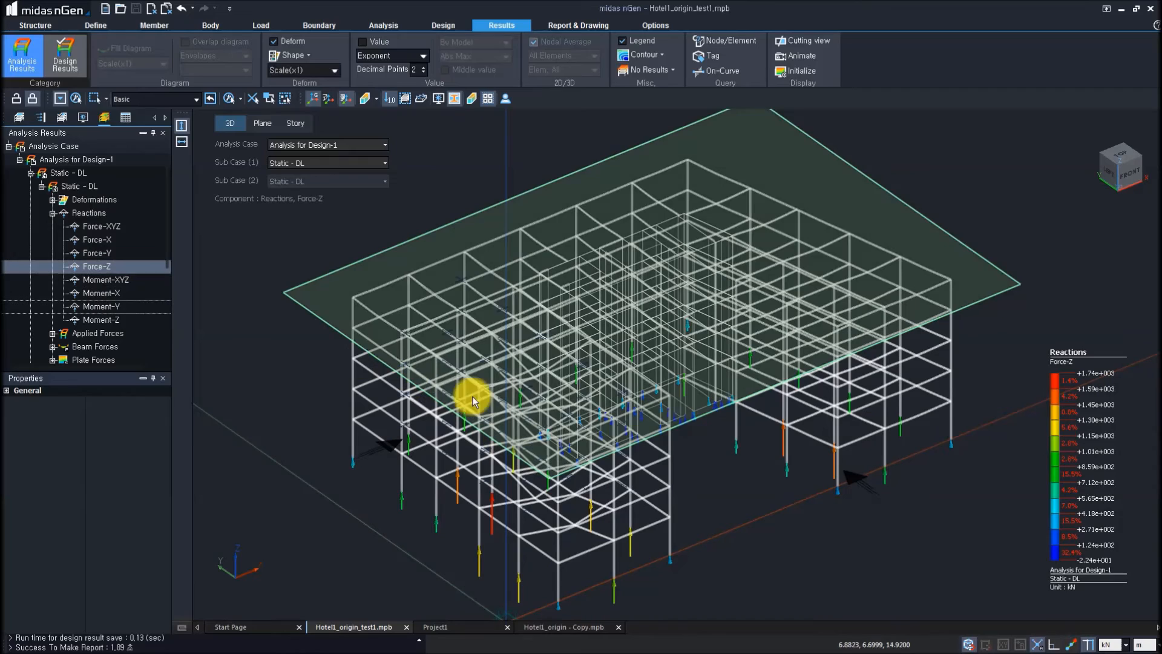
# - Label all Force-Z reactions with values in fixed notation and view the building from the top
pyautogui.click(362, 41)
pyautogui.click(384, 70)
pyautogui.click(478, 55)
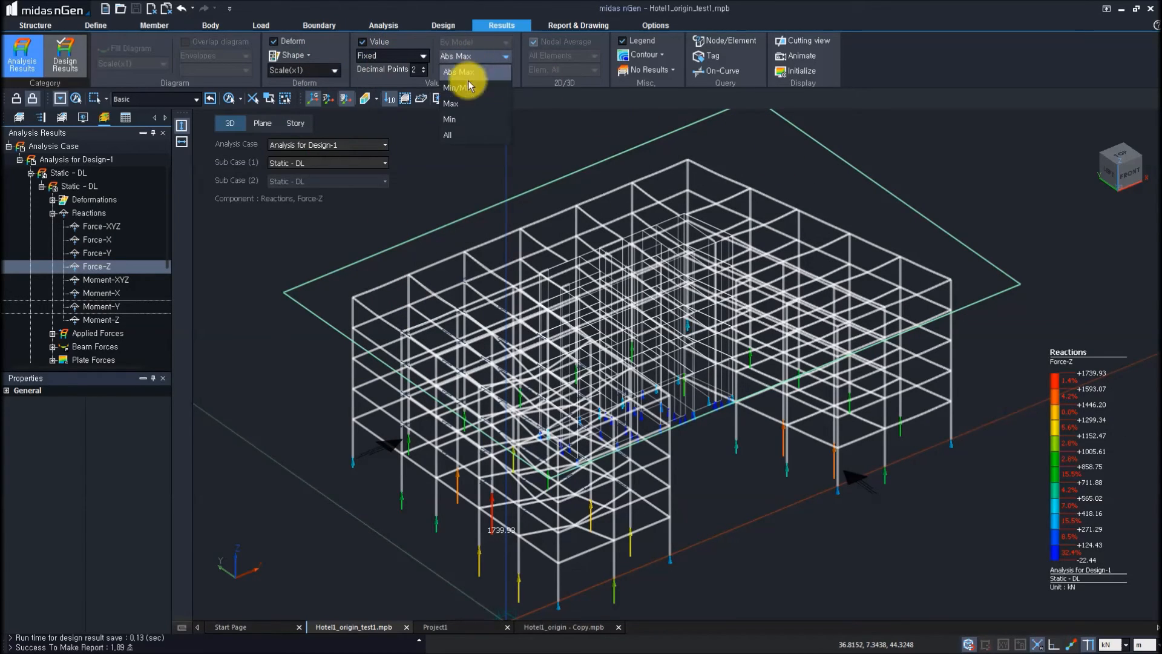
pyautogui.click(469, 131)
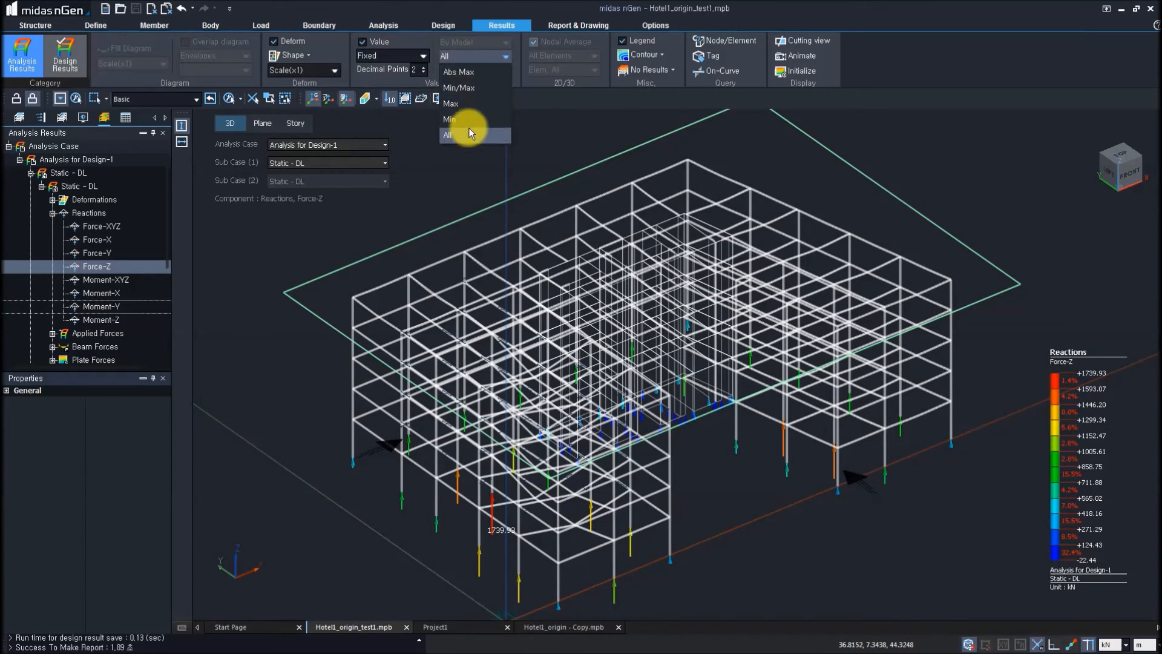
pyautogui.middleClick(866, 200)
pyautogui.click(859, 161)
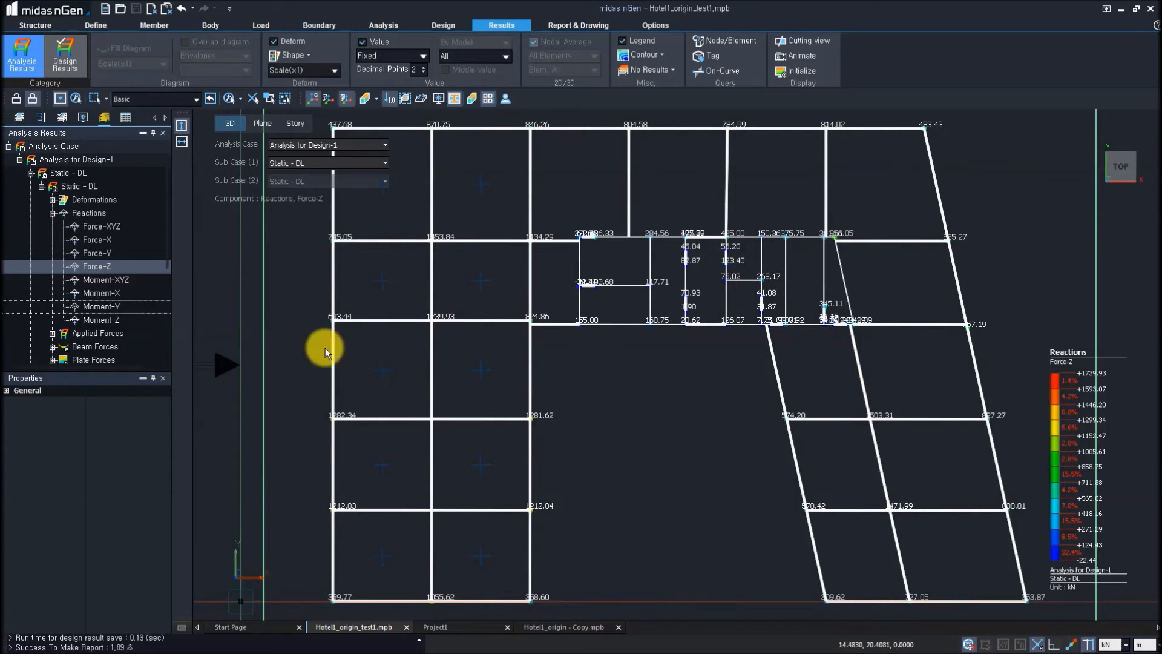
pyautogui.click(52, 213)
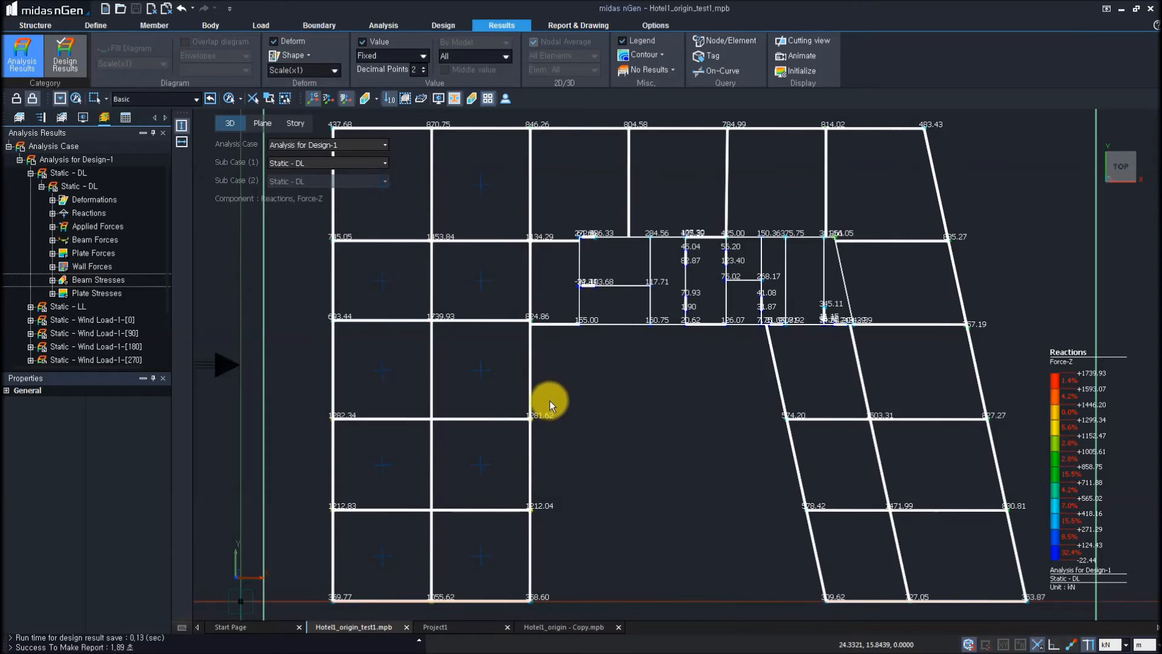
pyautogui.moveTo(561, 388); pyautogui.dragTo(610, 320, button='middle')
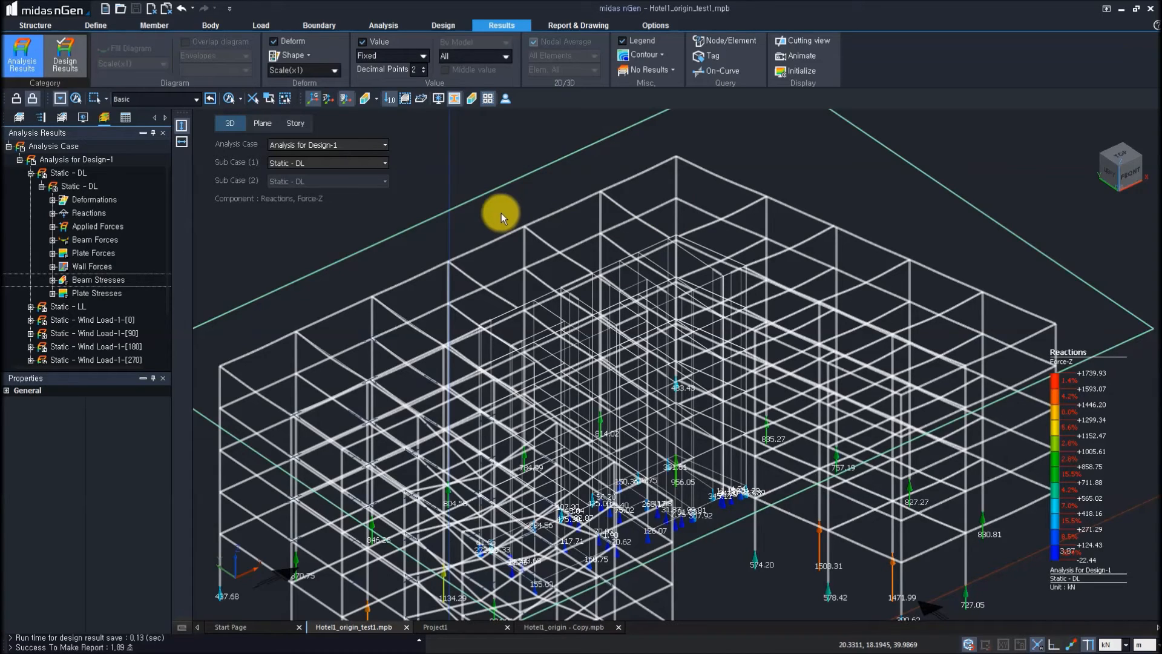
pyautogui.click(437, 24)
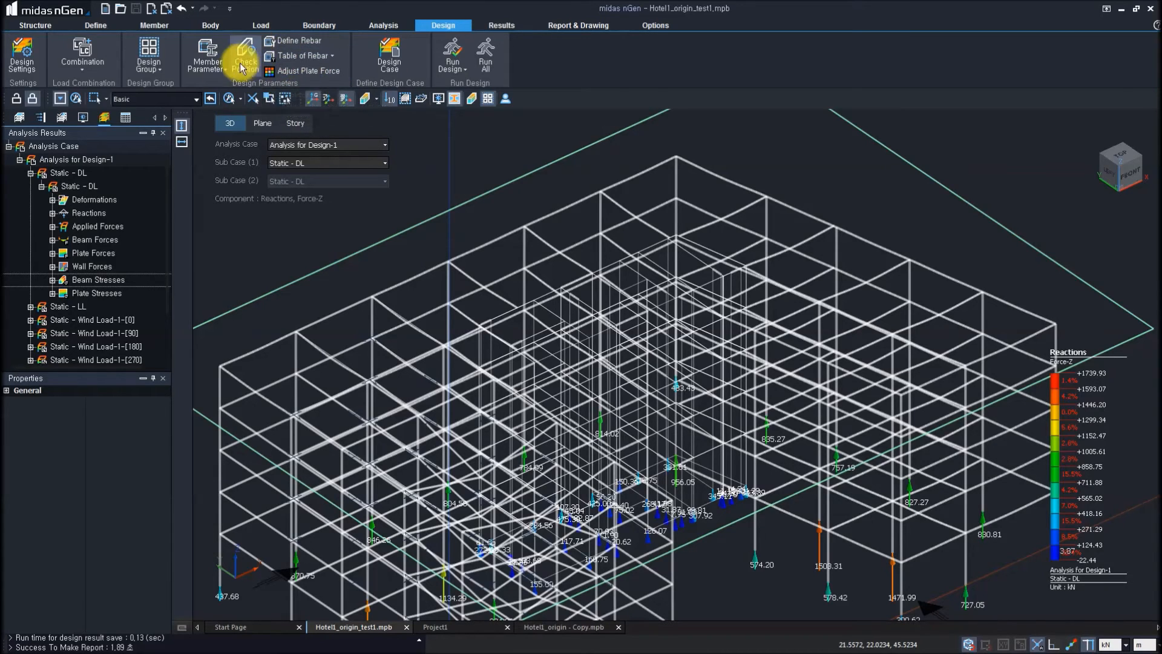
pyautogui.click(83, 61)
pyautogui.click(567, 65)
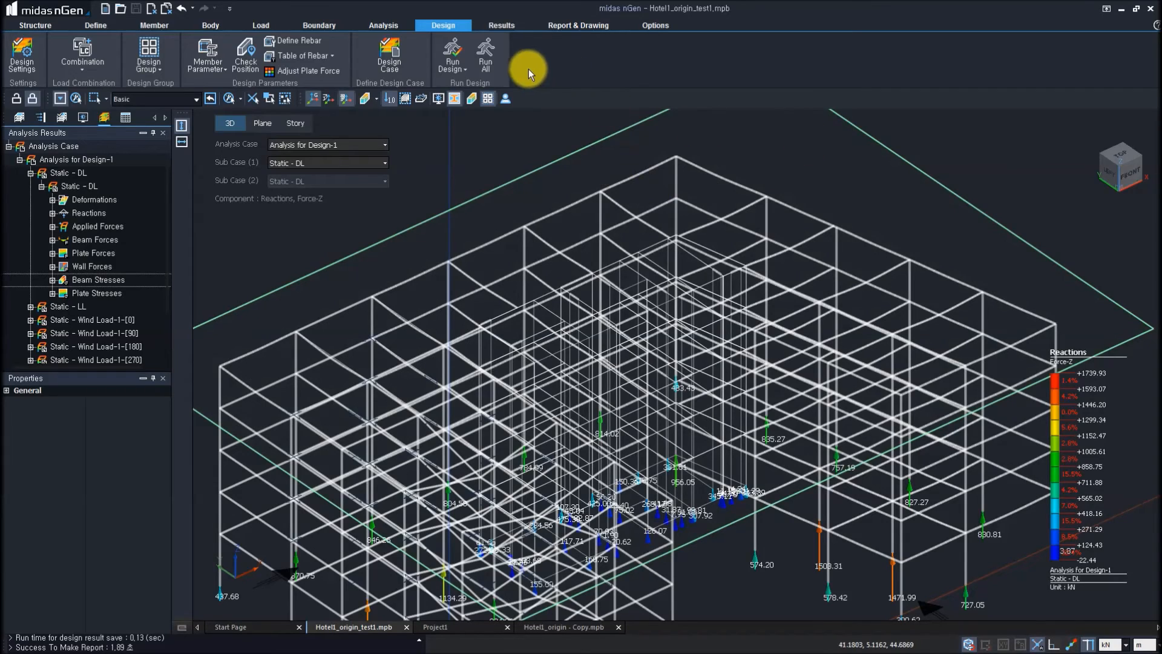
pyautogui.click(381, 26)
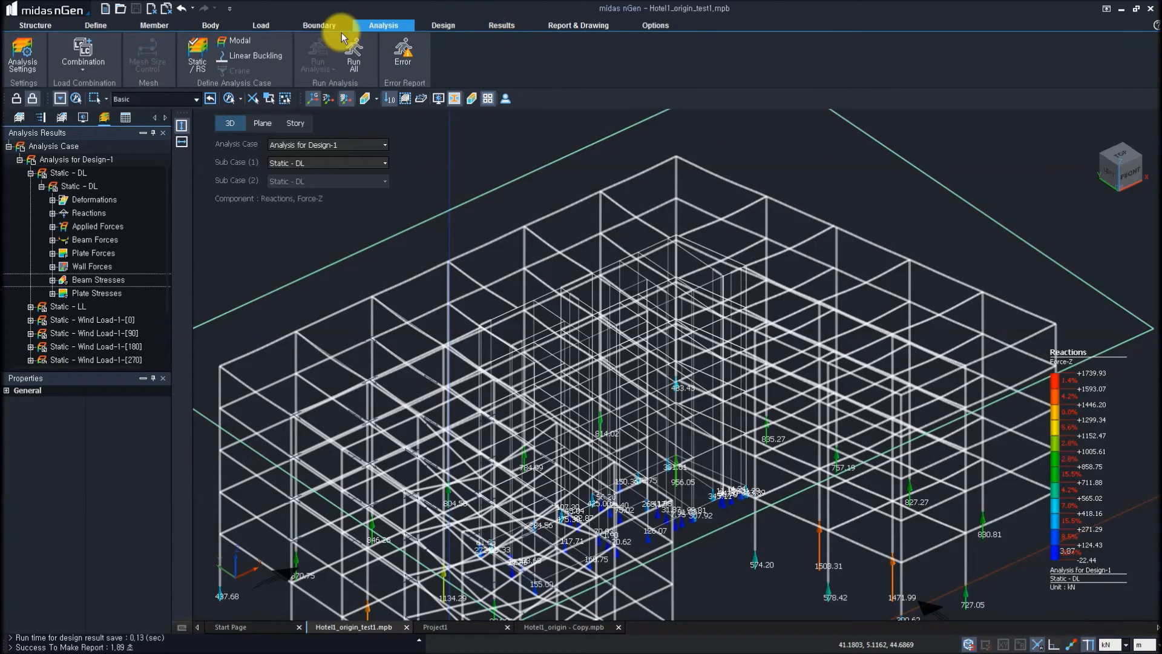
# - Initialize the results display to clear the Force-Z reactions and show the plain building model
pyautogui.click(504, 27)
pyautogui.click(800, 71)
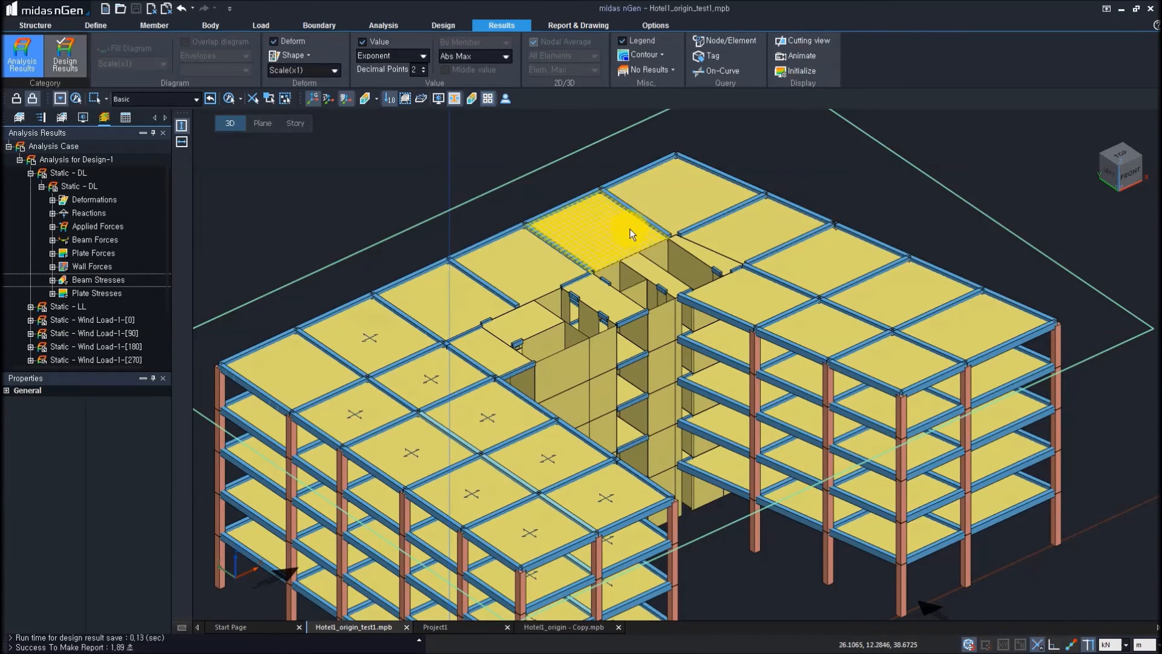
pyautogui.moveTo(629, 228); pyautogui.dragTo(708, 182, button='middle')
# - Review the steel and RC design codes and the design groups, then return to the analysis results list
pyautogui.click(452, 27)
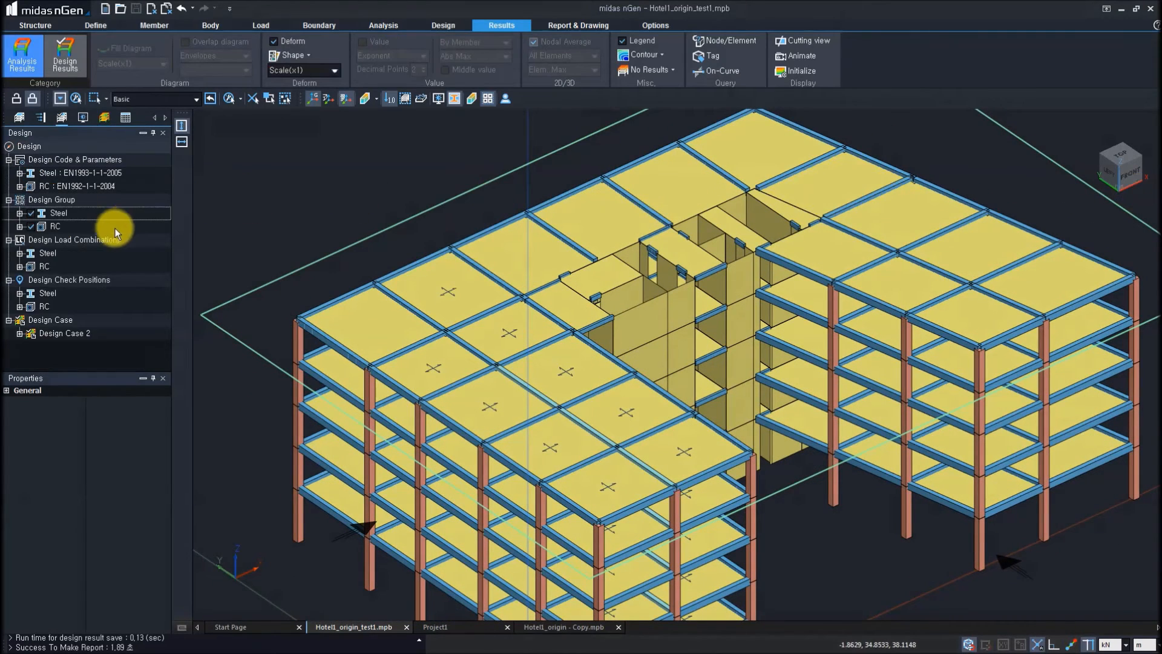
pyautogui.click(63, 200)
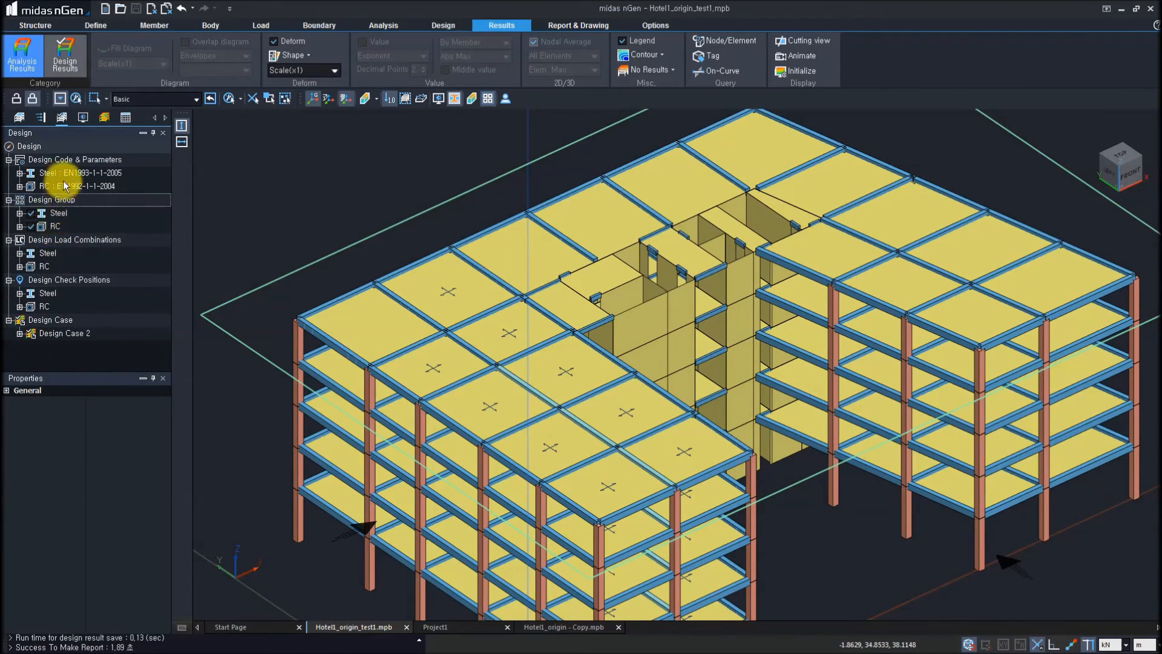
pyautogui.click(64, 177)
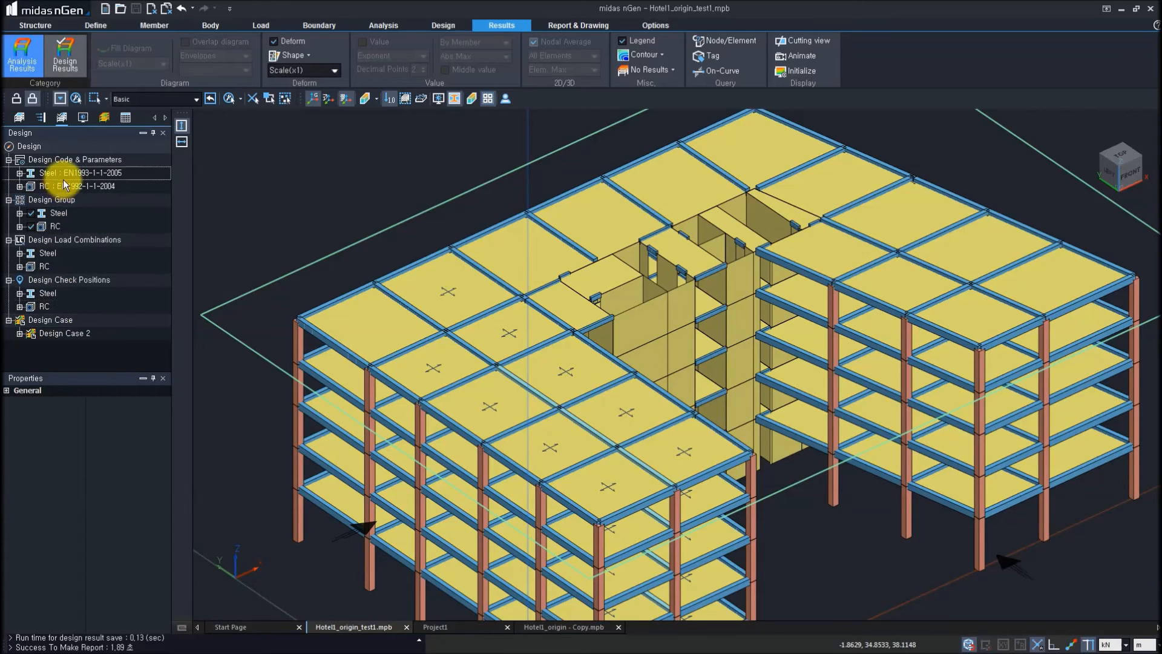
pyautogui.click(104, 117)
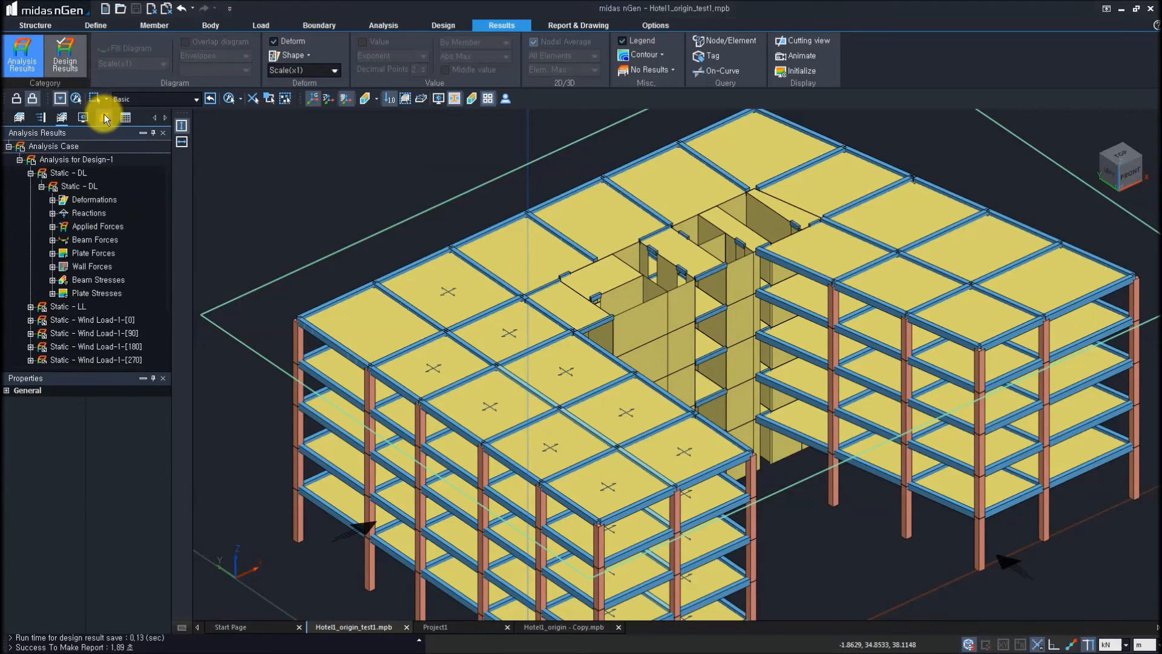
# - Switch to the design results and display the Strength Check status for the Envelope Design Case
pyautogui.click(72, 54)
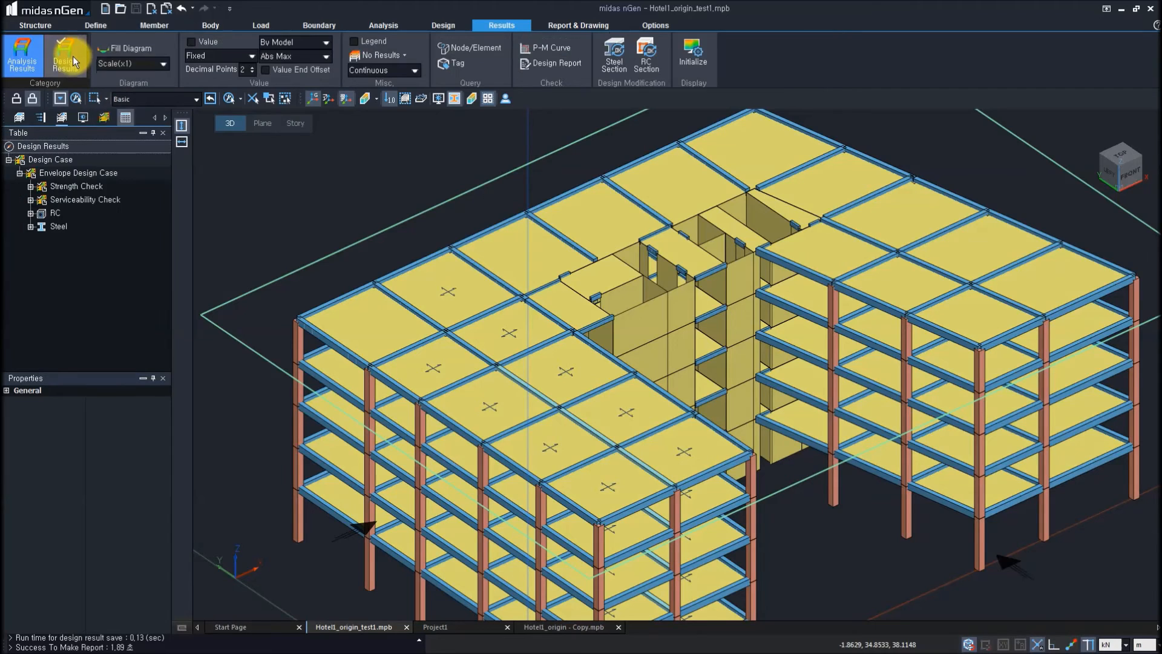
pyautogui.click(31, 187)
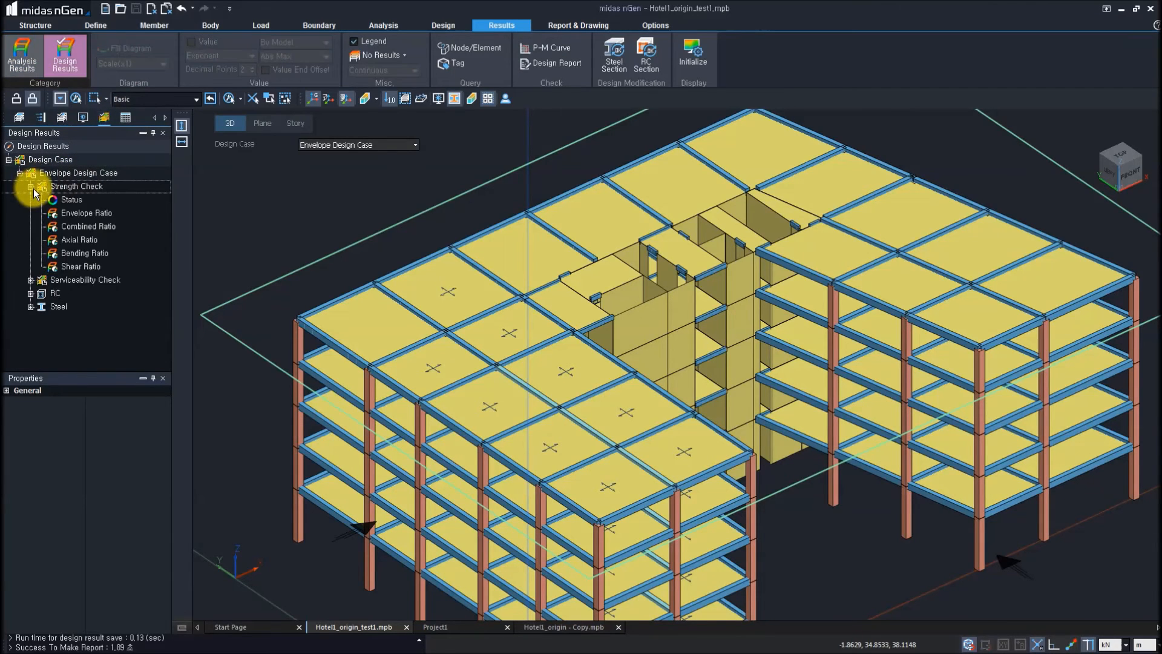
pyautogui.click(70, 199)
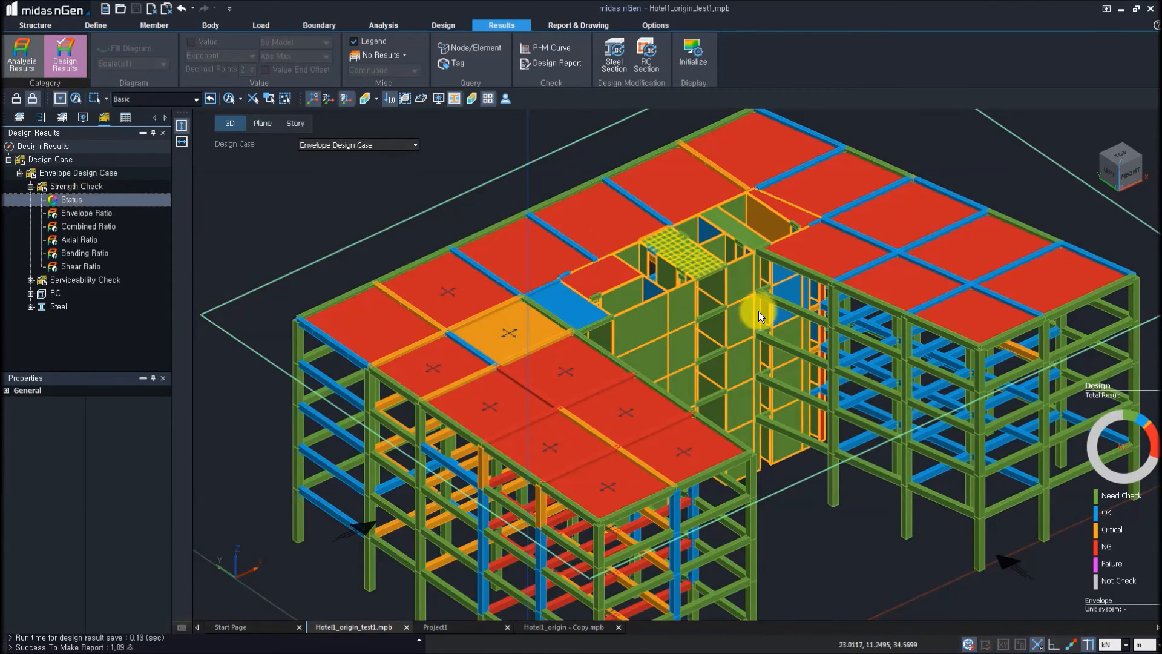
pyautogui.scroll(-3, 639, 248)
pyautogui.click(345, 293)
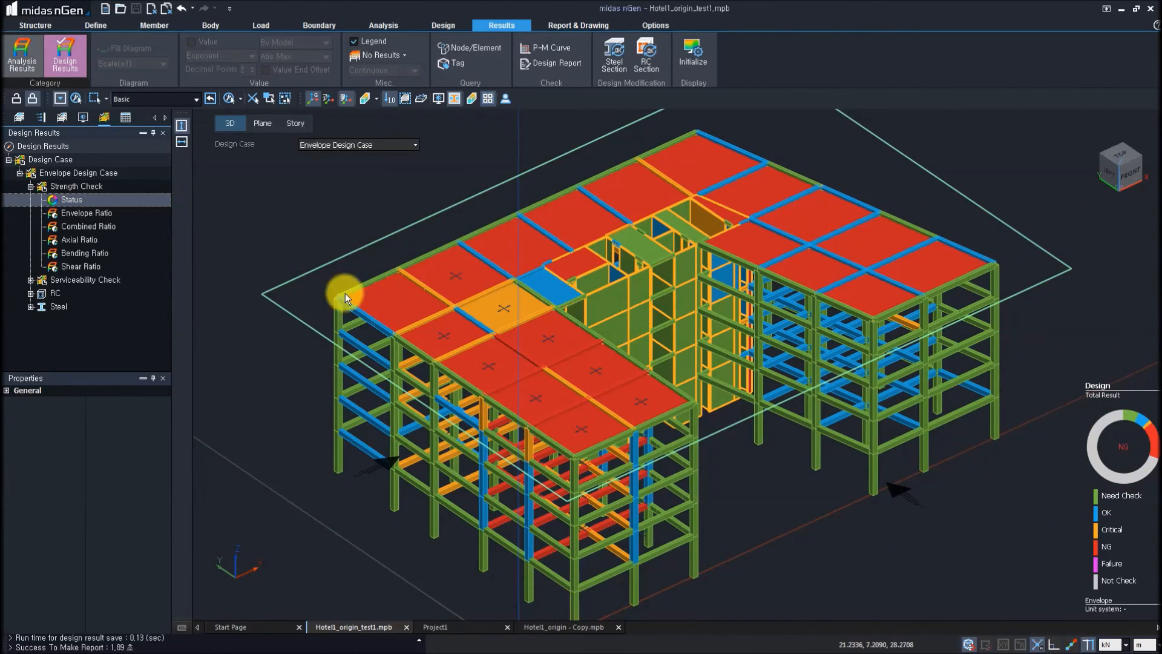
# - Display the Serviceability Check status for the Envelope Design Case
pyautogui.click(31, 186)
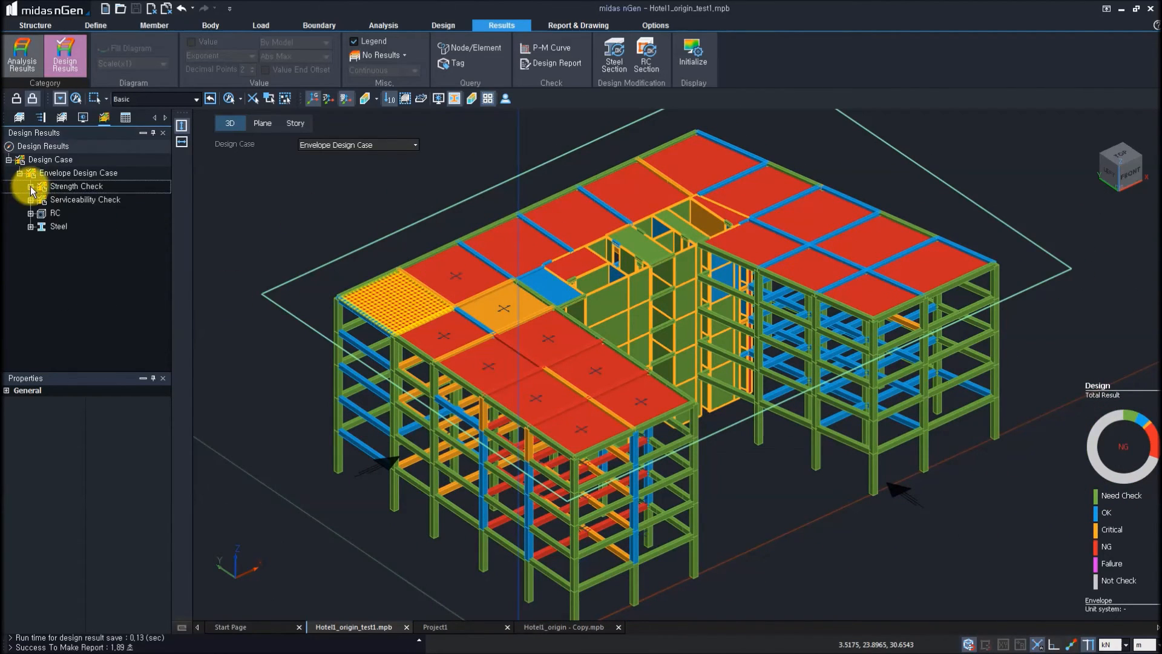
pyautogui.click(30, 199)
pyautogui.click(58, 213)
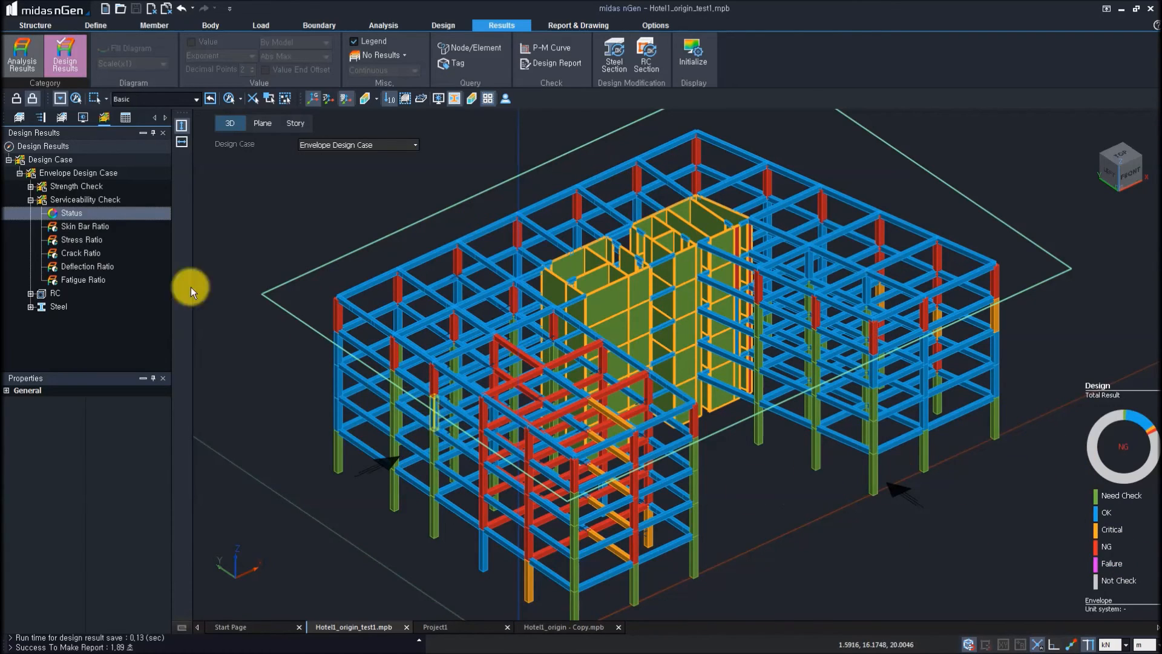
# - Display the Bending(-) ratio for the RC 1D flexure members (beams)
pyautogui.click(29, 199)
pyautogui.click(29, 214)
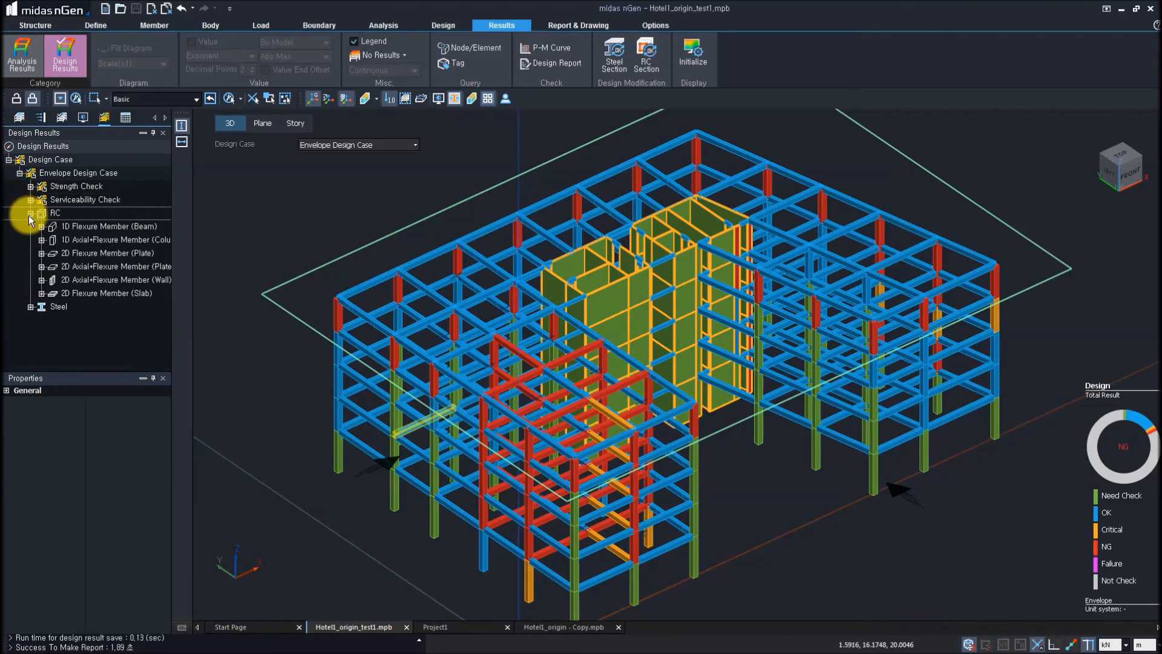
pyautogui.click(41, 226)
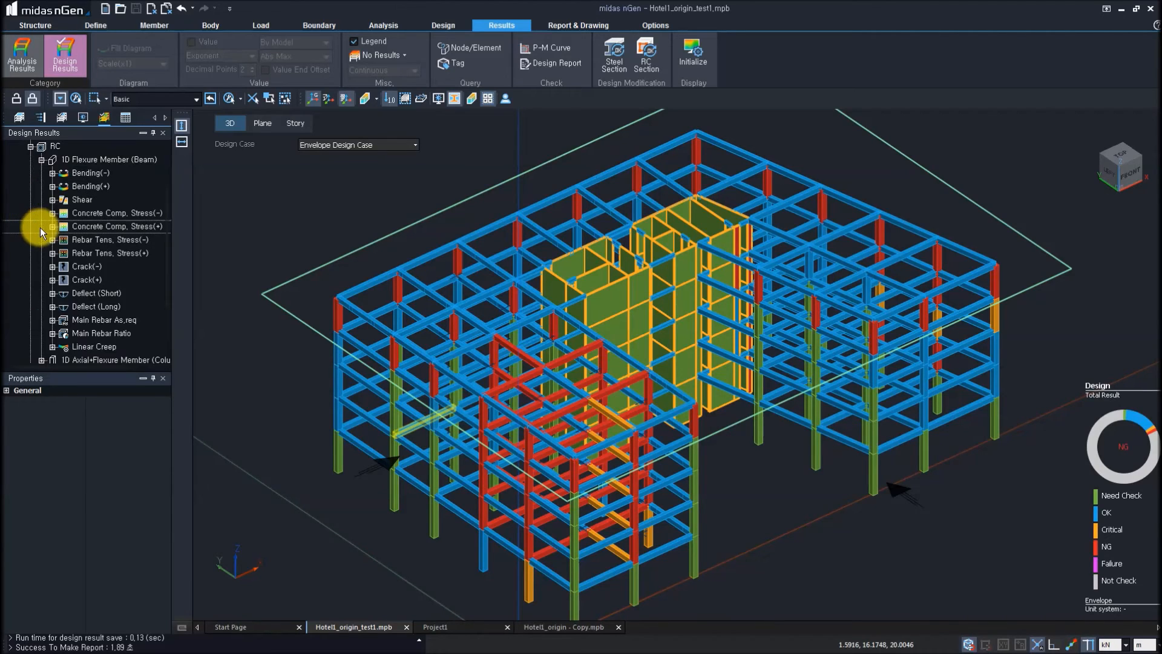
pyautogui.click(53, 173)
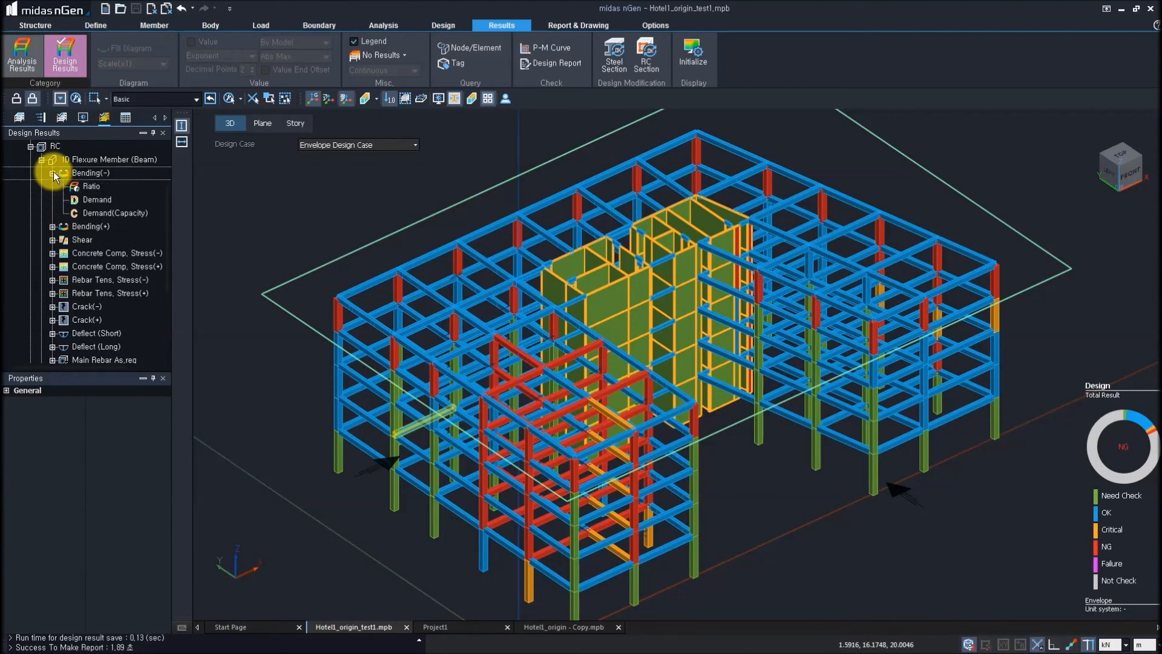
pyautogui.click(88, 188)
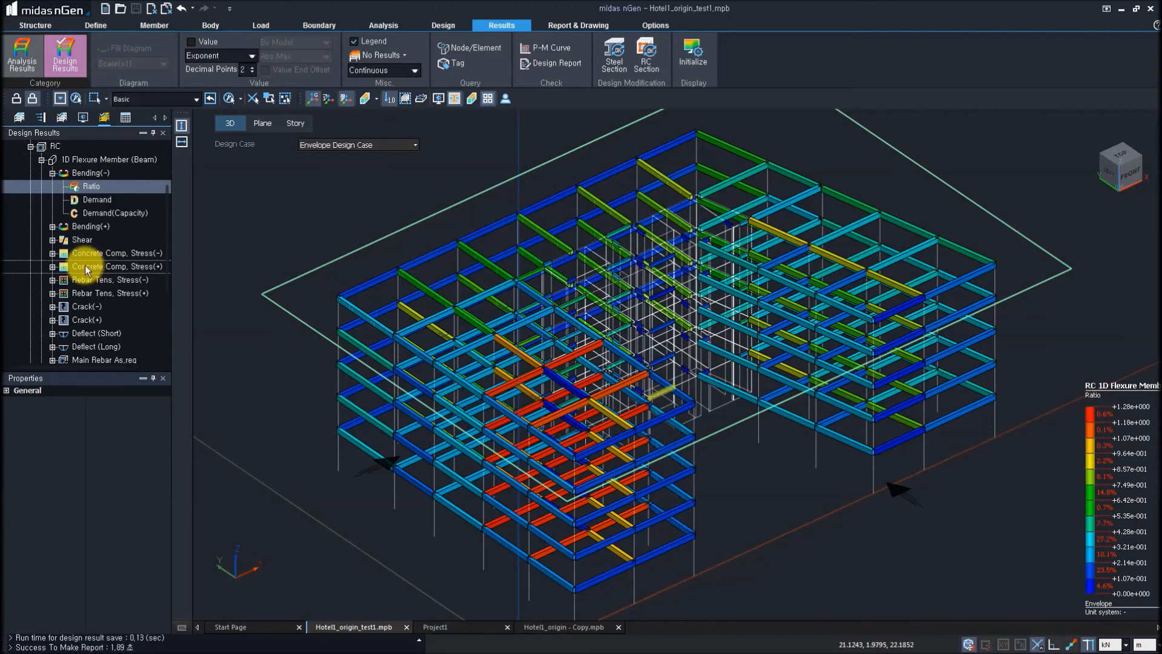
# - Display the Shear ratio for the RC 1D flexure members (beams)
pyautogui.click(52, 172)
pyautogui.click(52, 199)
pyautogui.click(84, 212)
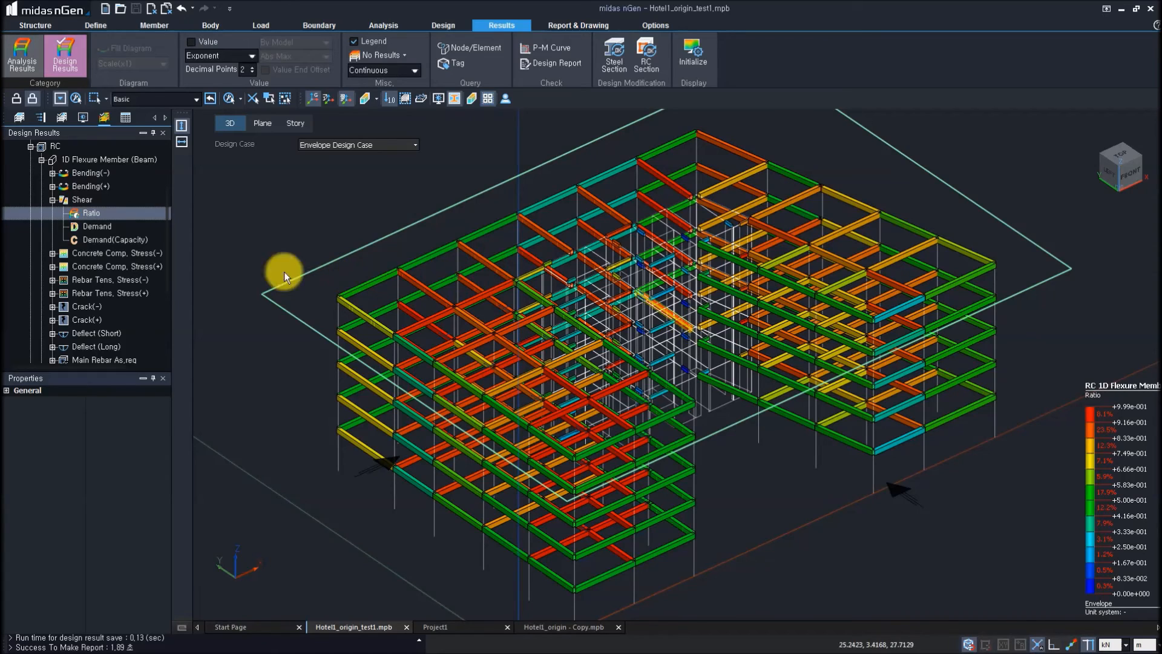
# - Display the Deflect (Short) ratio for the RC 1D flexure members (beams)
pyautogui.click(52, 199)
pyautogui.click(51, 293)
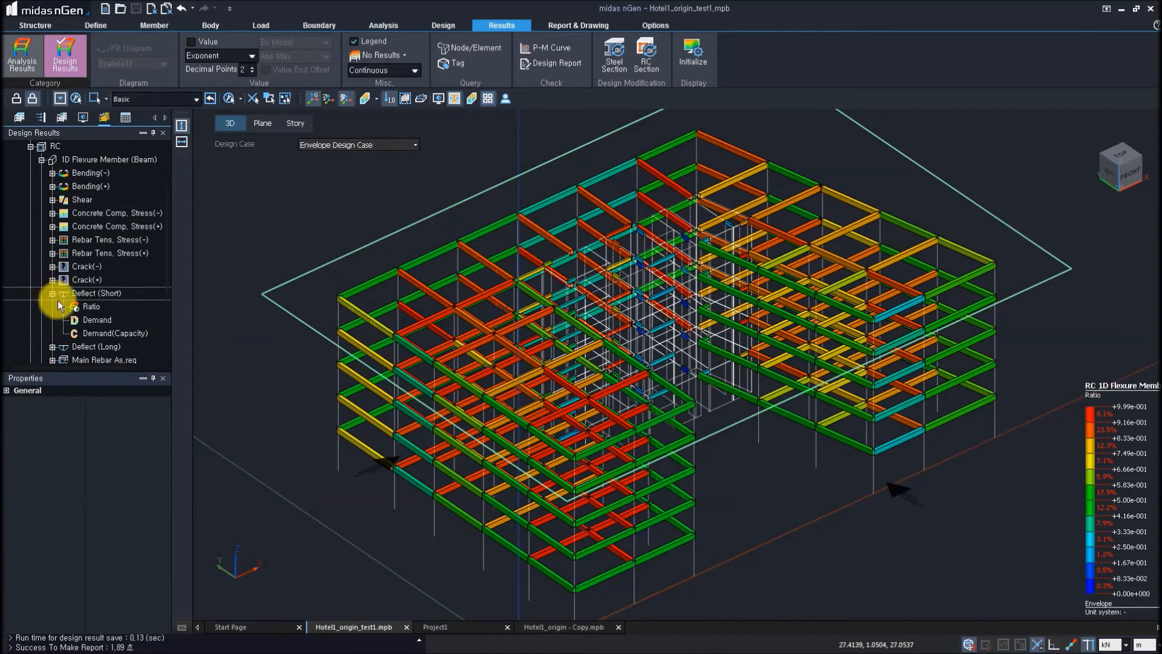
pyautogui.click(92, 306)
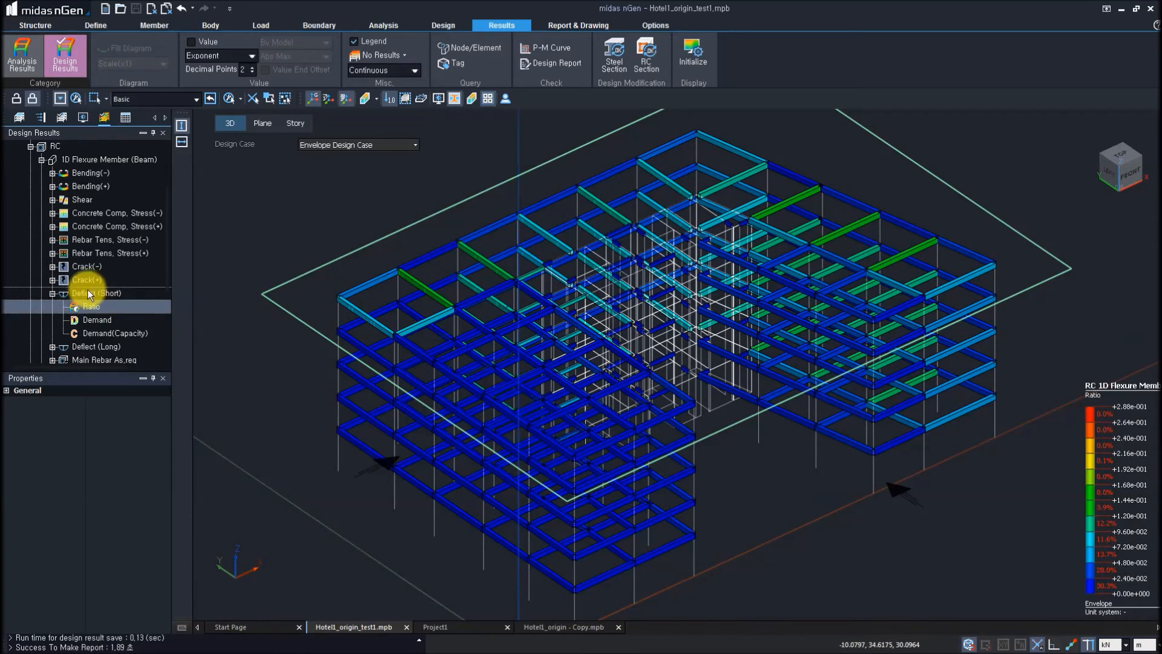
pyautogui.click(52, 293)
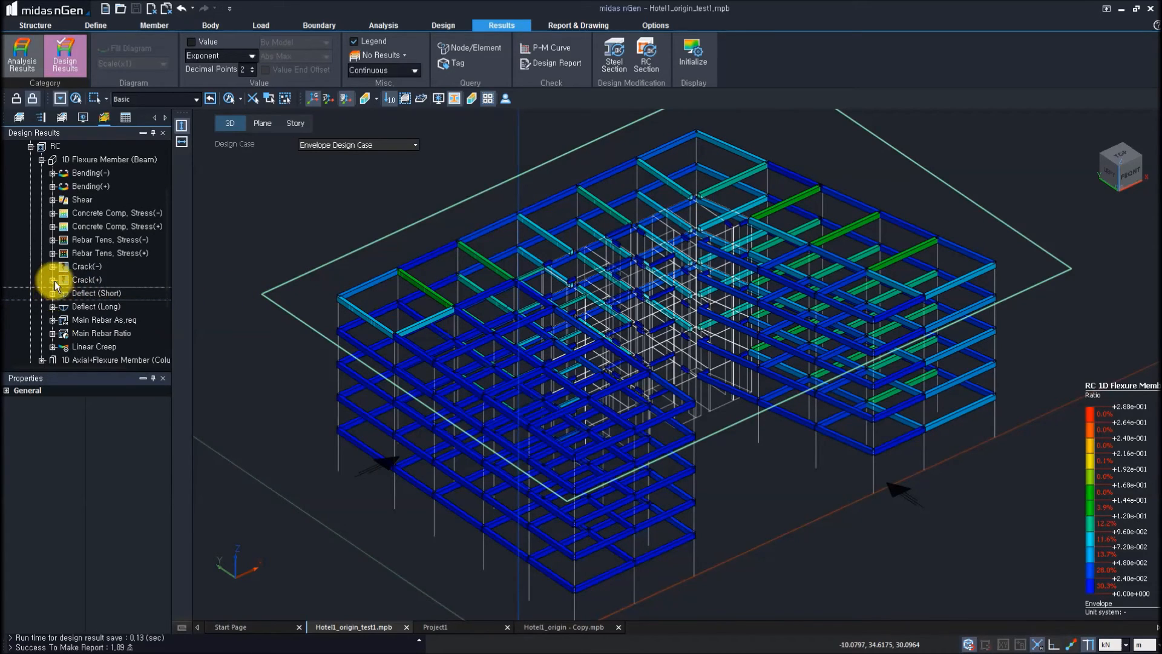
pyautogui.click(30, 147)
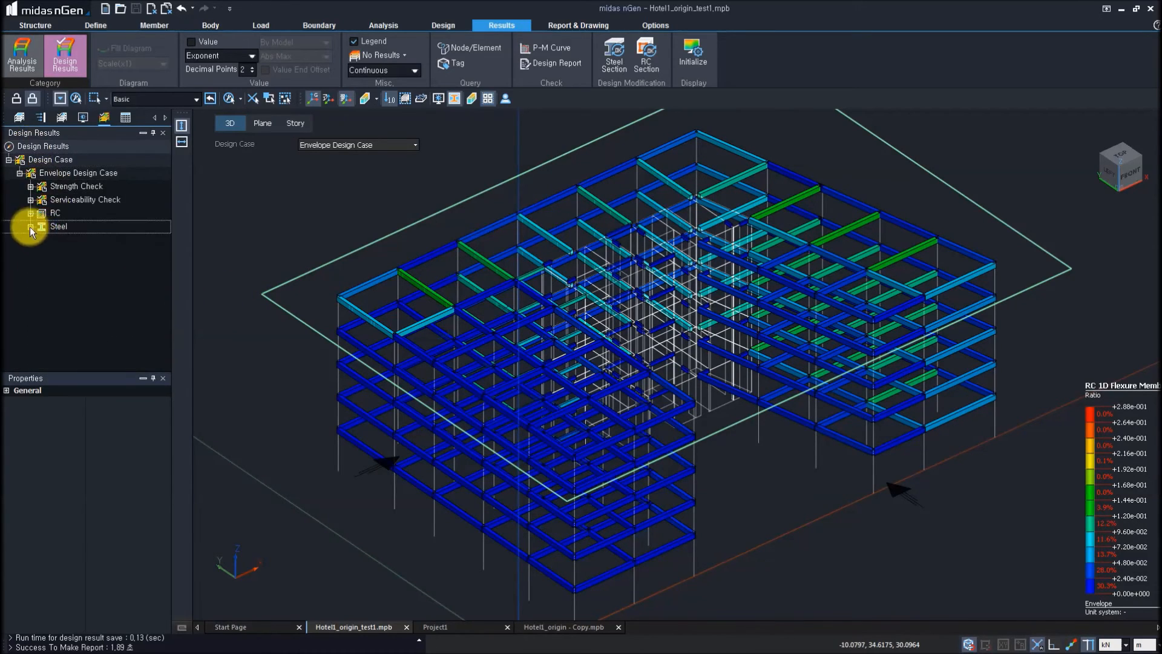
pyautogui.click(31, 212)
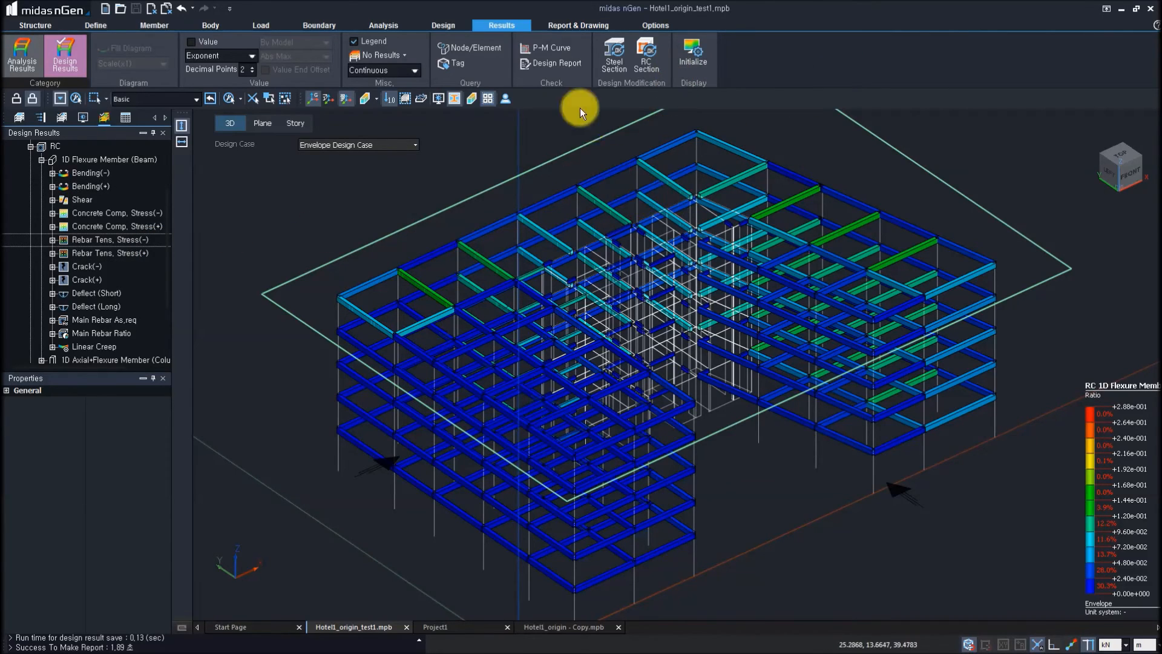
pyautogui.click(553, 63)
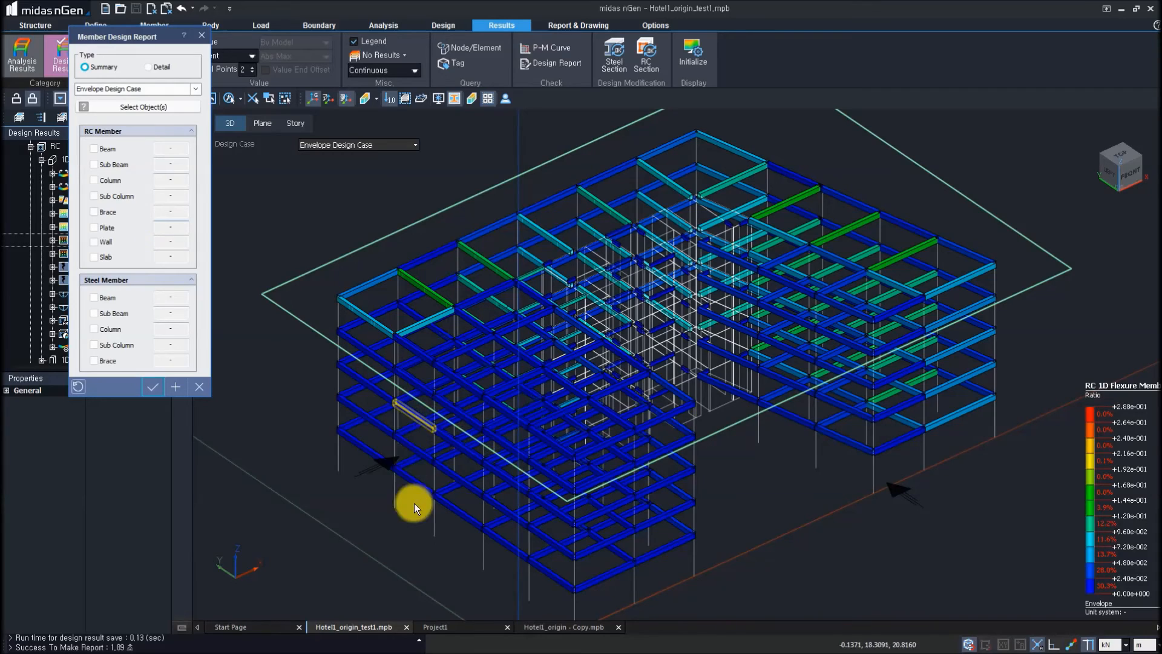
pyautogui.click(375, 314)
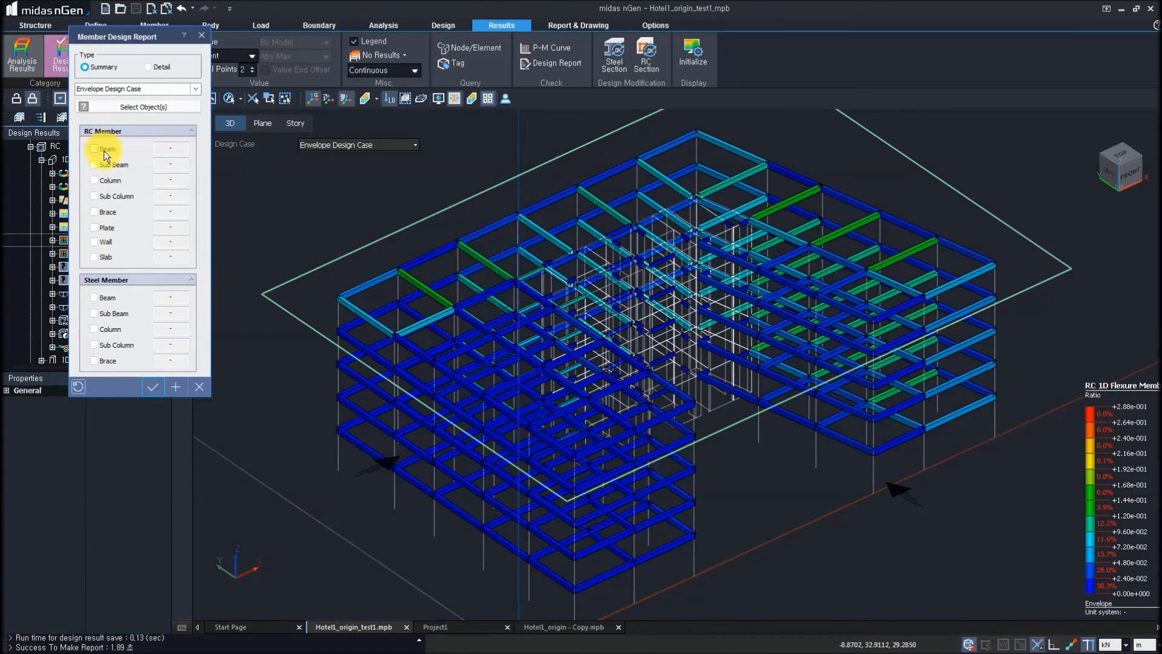
pyautogui.click(405, 287)
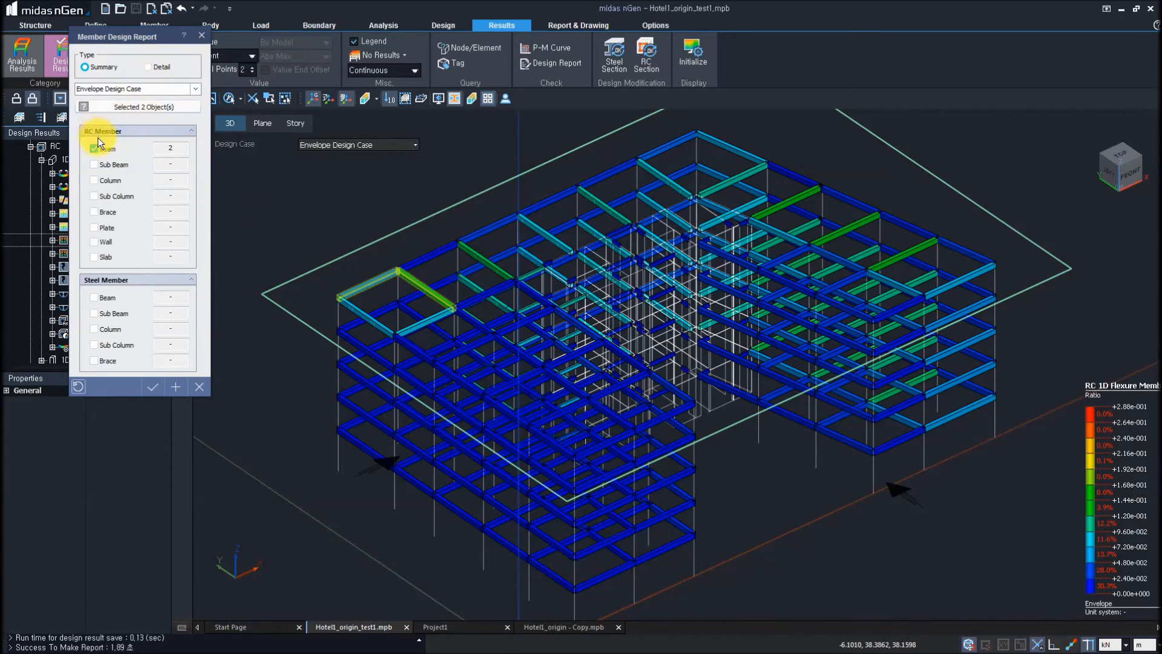
pyautogui.click(202, 33)
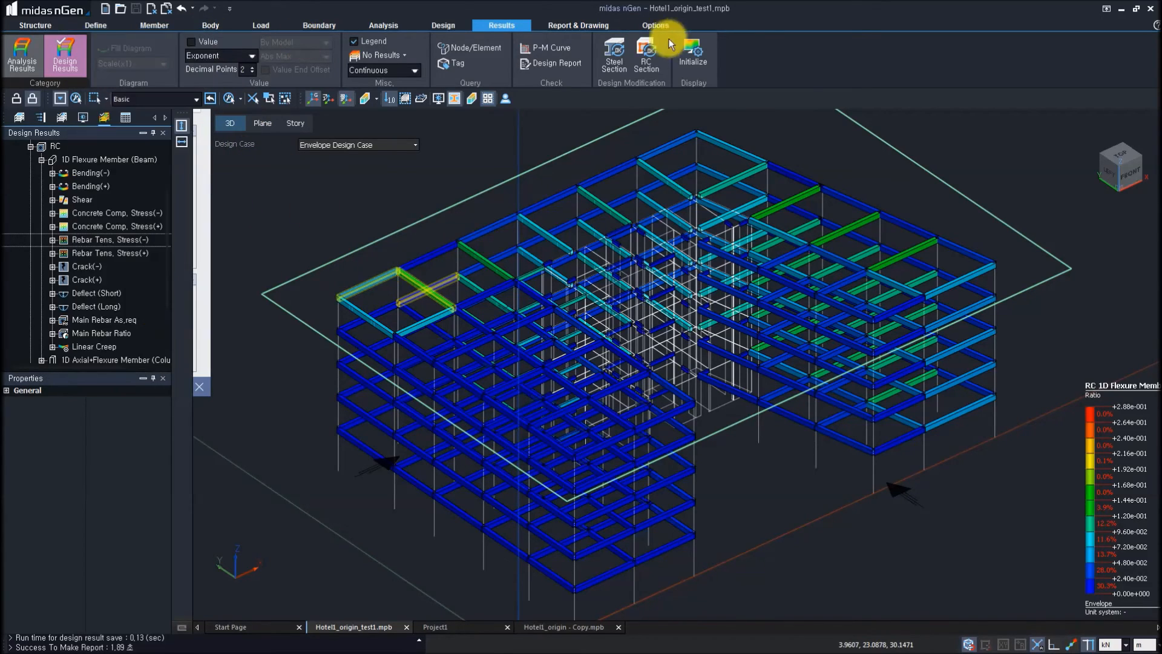
# - Set up a Summary member design report for the Envelope Design Case, selecting one RC beam, column, wall and slab on the model
pyautogui.click(561, 64)
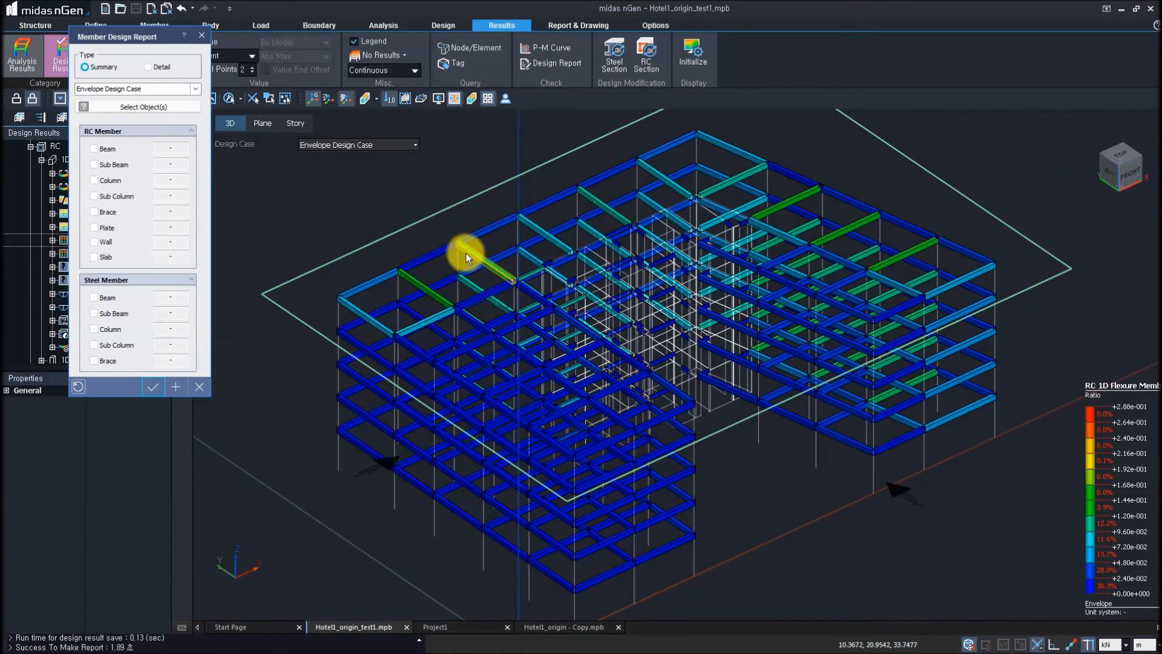
pyautogui.click(94, 150)
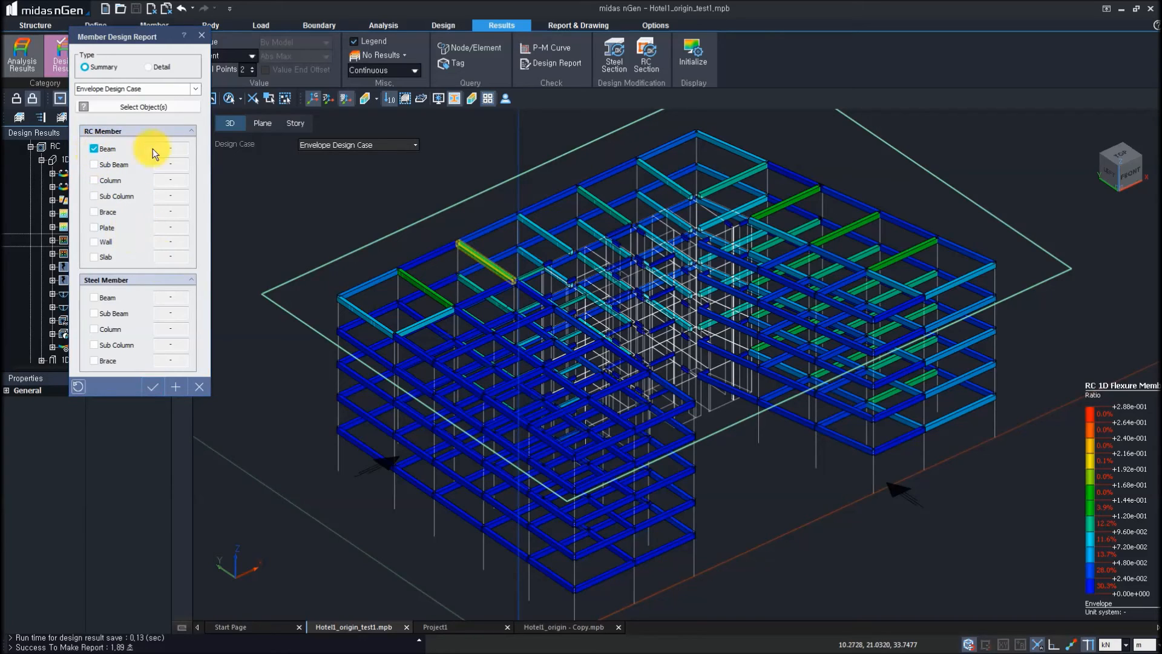
pyautogui.click(366, 289)
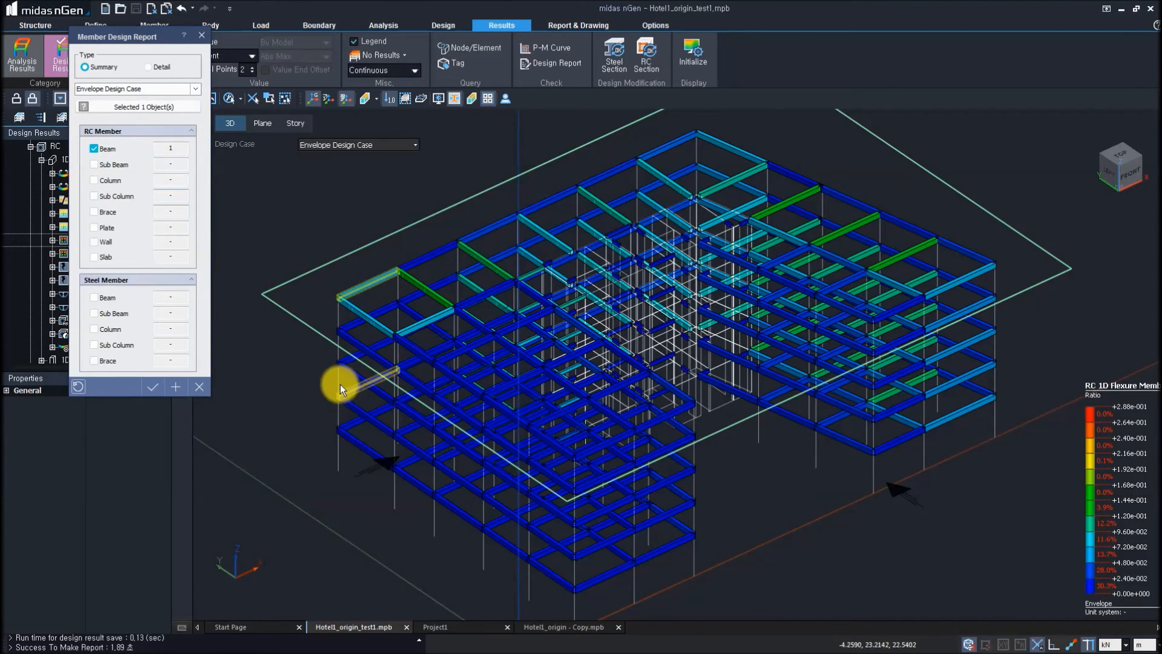
pyautogui.click(694, 60)
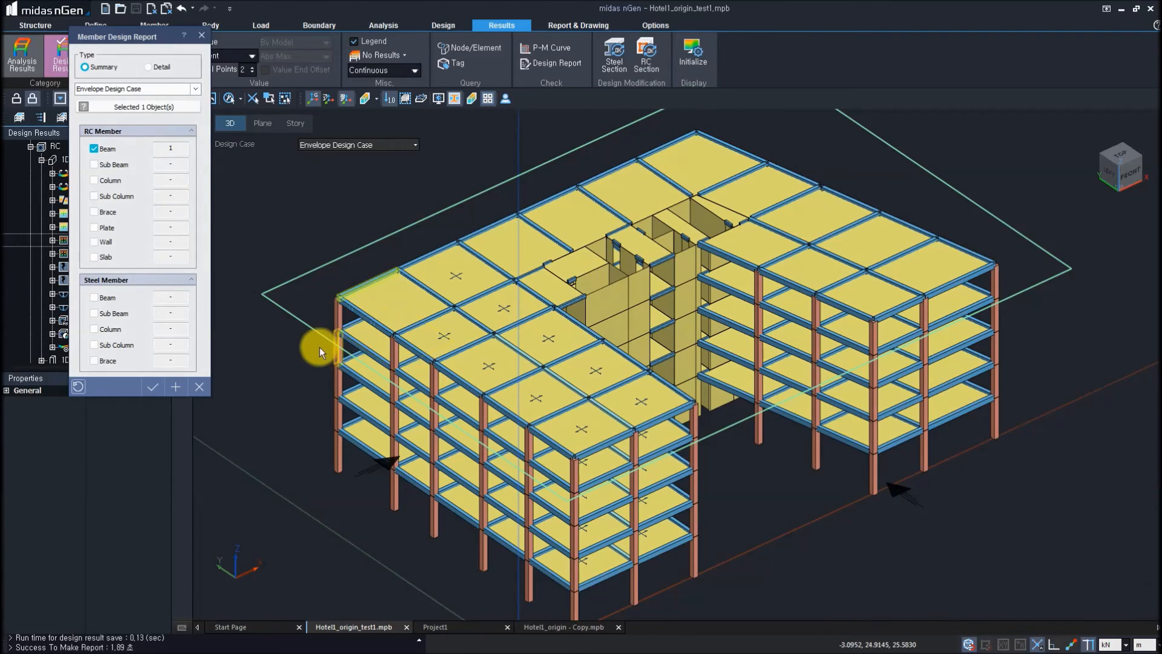
pyautogui.click(336, 317)
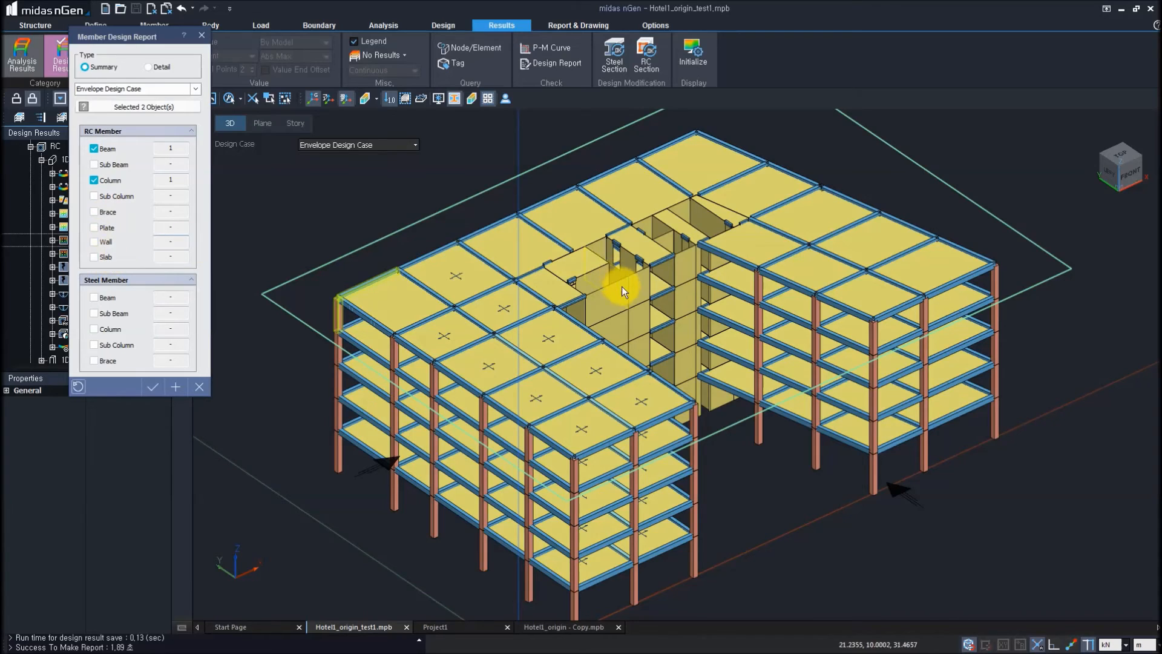
pyautogui.click(448, 283)
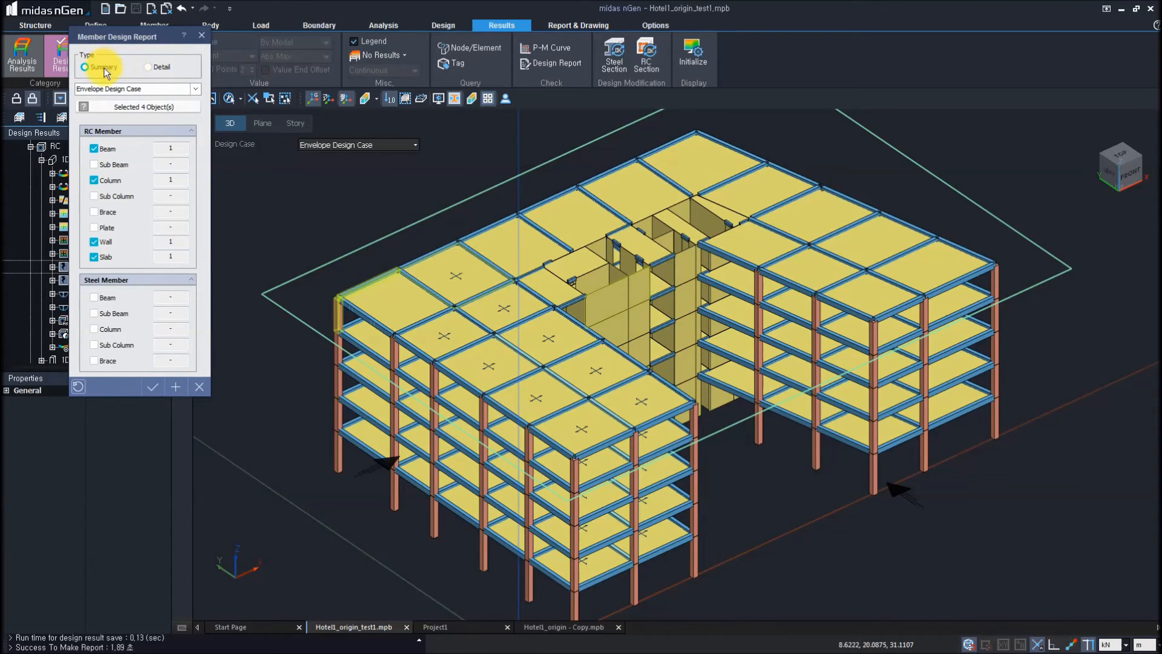
# - Generate the Summary design report for the four selected members, review its beam and column checks in Word, and close it
pyautogui.click(157, 386)
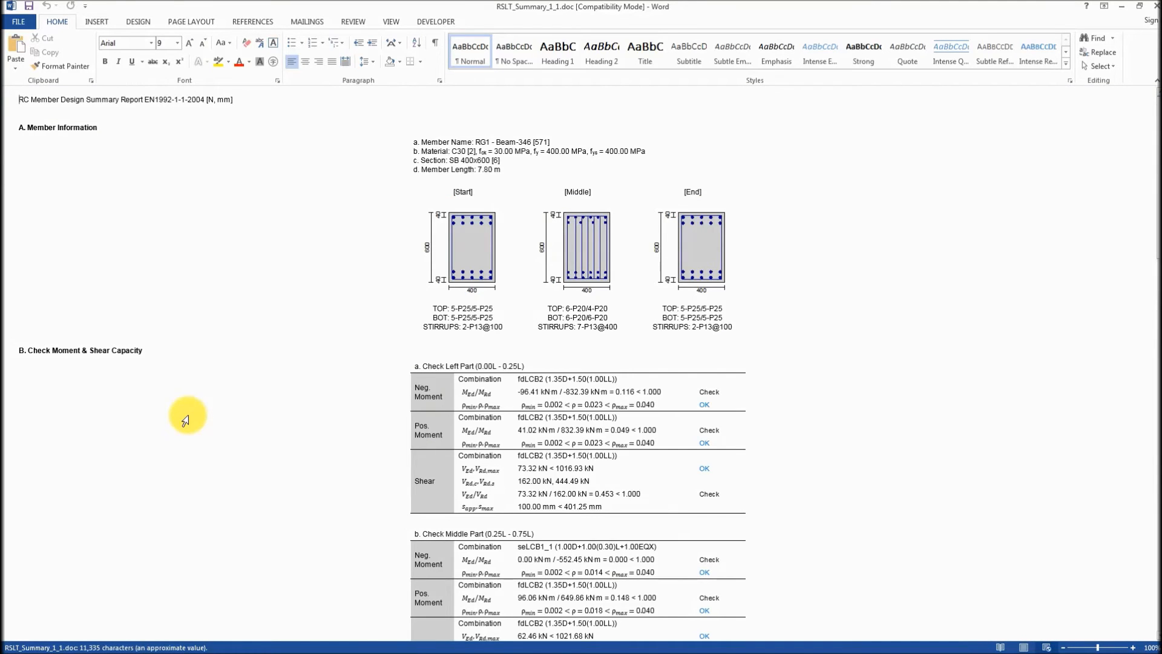
pyautogui.scroll(-3, 586, 264)
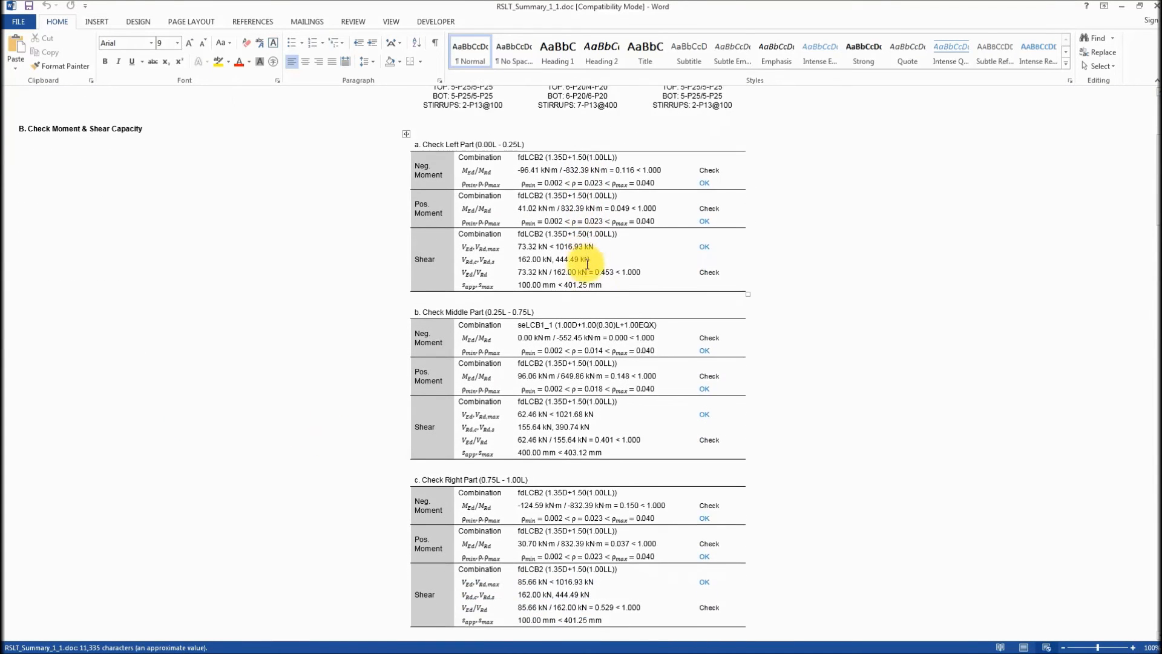
pyautogui.scroll(-10, 586, 264)
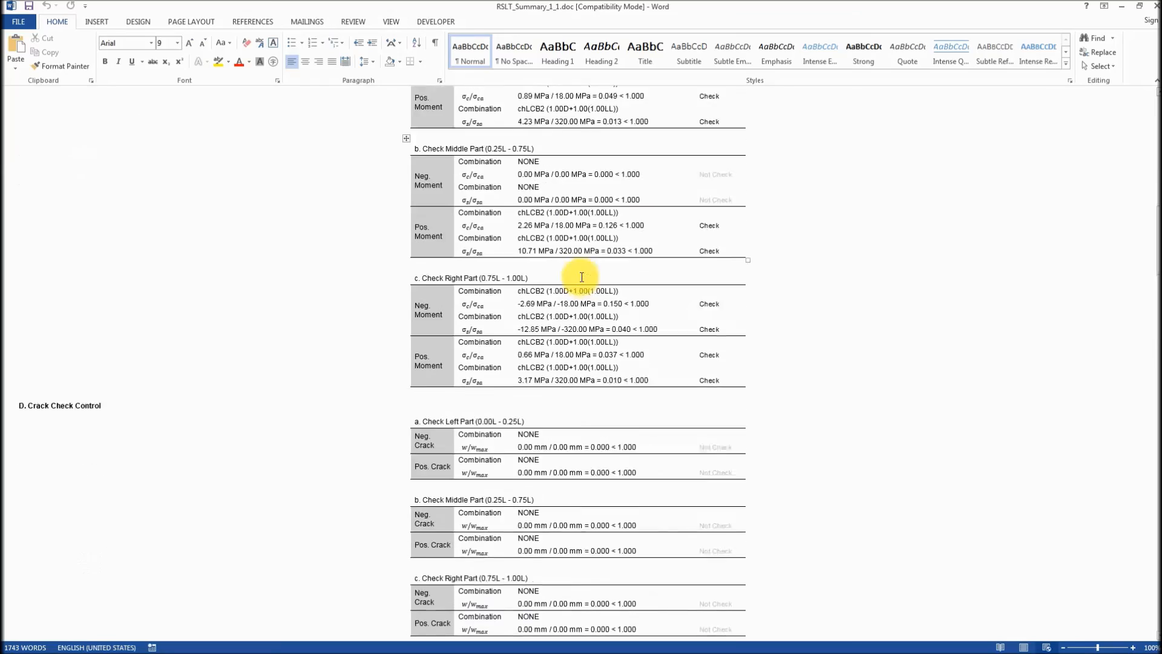
pyautogui.scroll(-20, 582, 277)
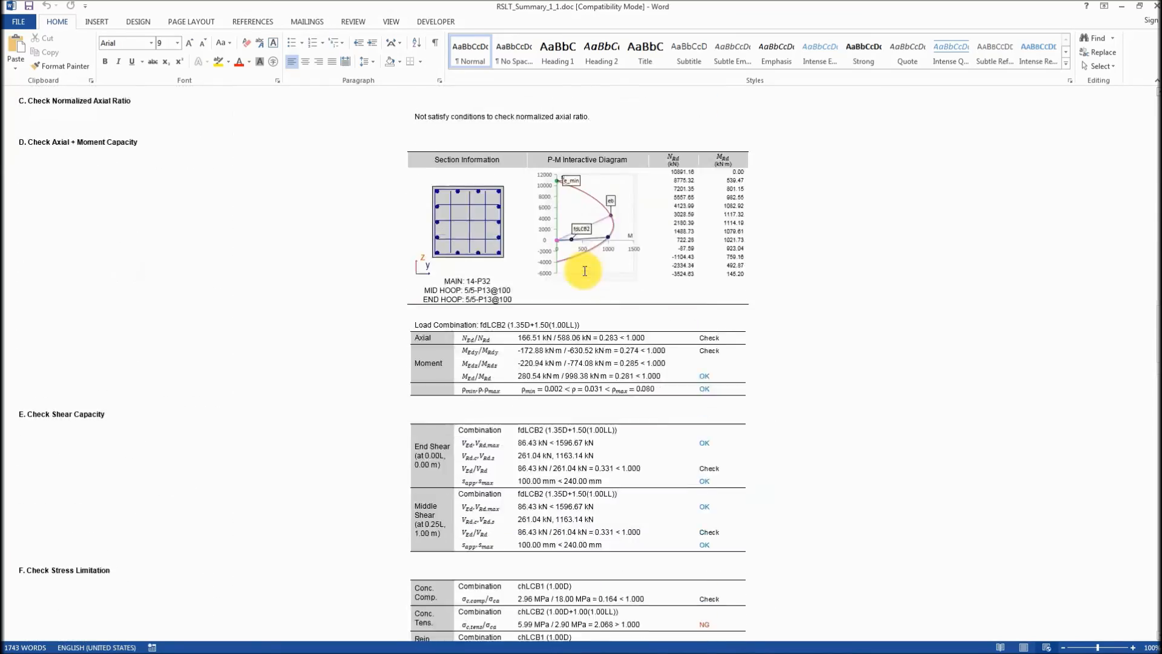
pyautogui.scroll(-5, 584, 271)
pyautogui.scroll(3, 592, 267)
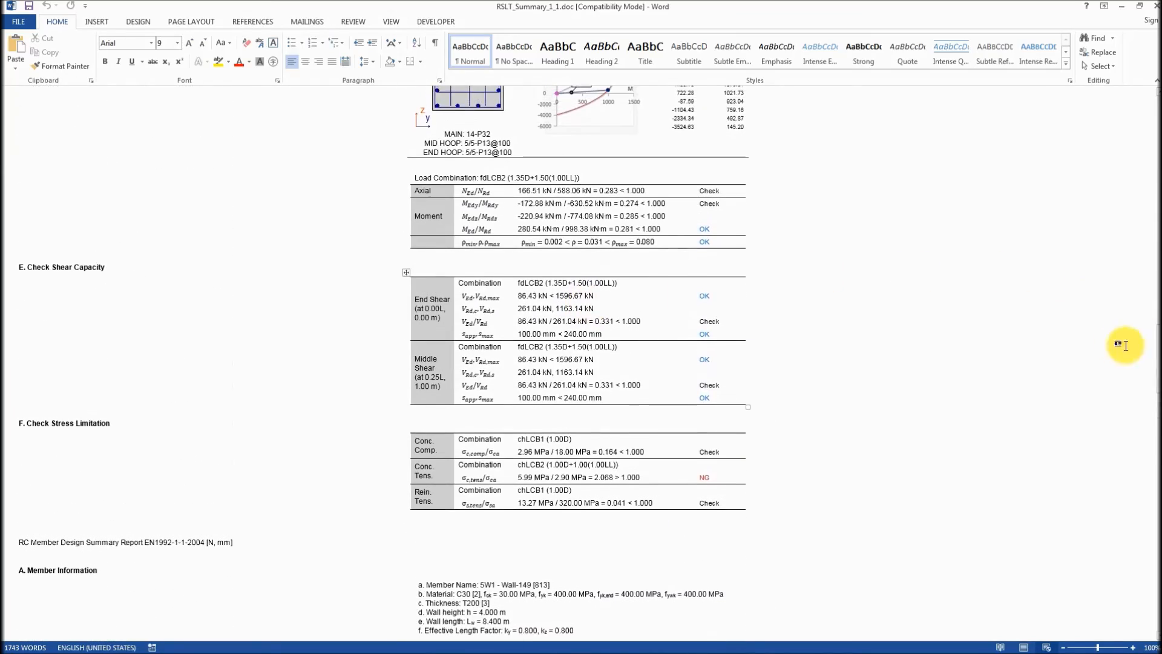
pyautogui.moveTo(1156, 346); pyautogui.dragTo(1123, 95)
pyautogui.scroll(2, 760, 310)
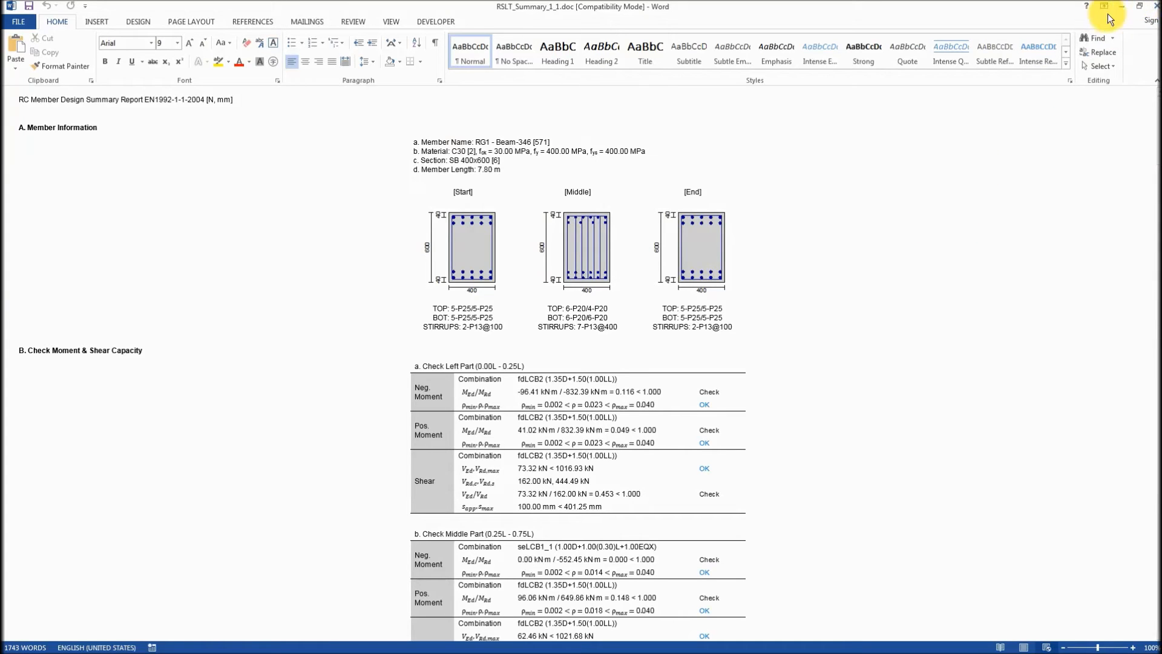
pyautogui.click(1149, 7)
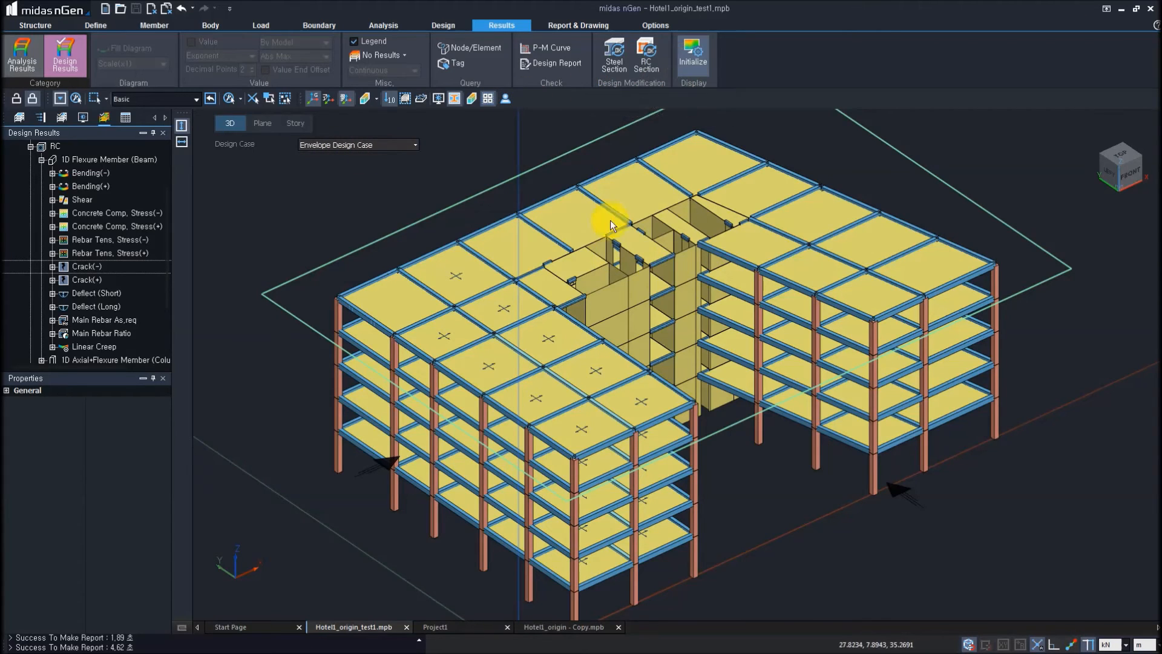
pyautogui.click(550, 63)
pyautogui.click(352, 294)
pyautogui.click(339, 314)
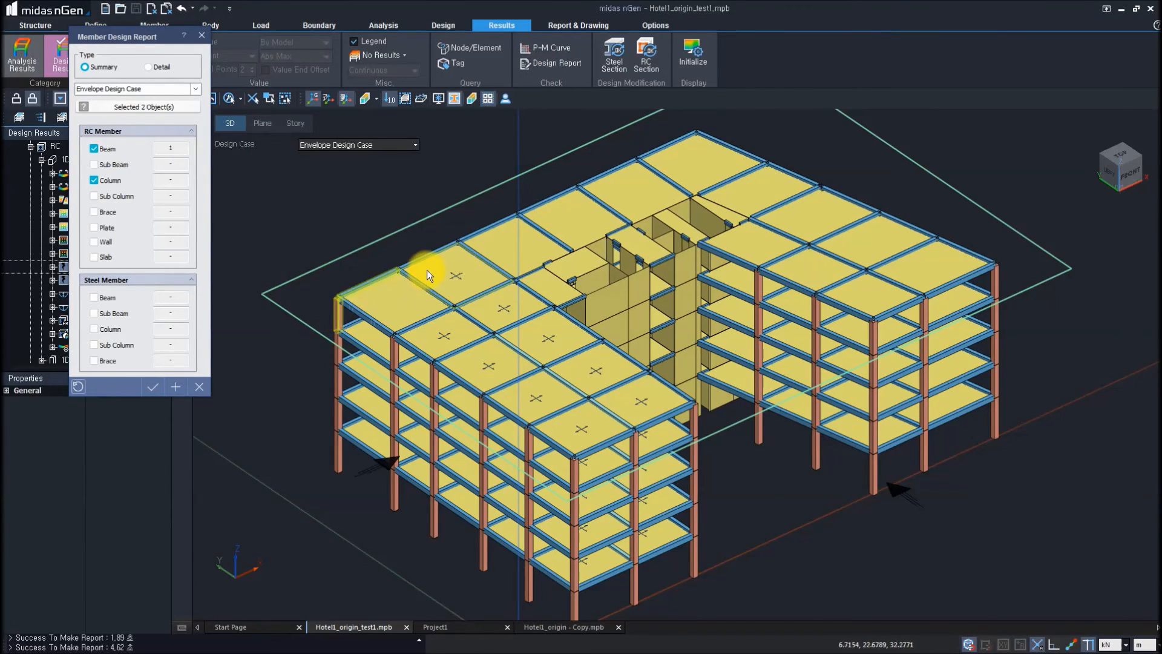
pyautogui.click(183, 159)
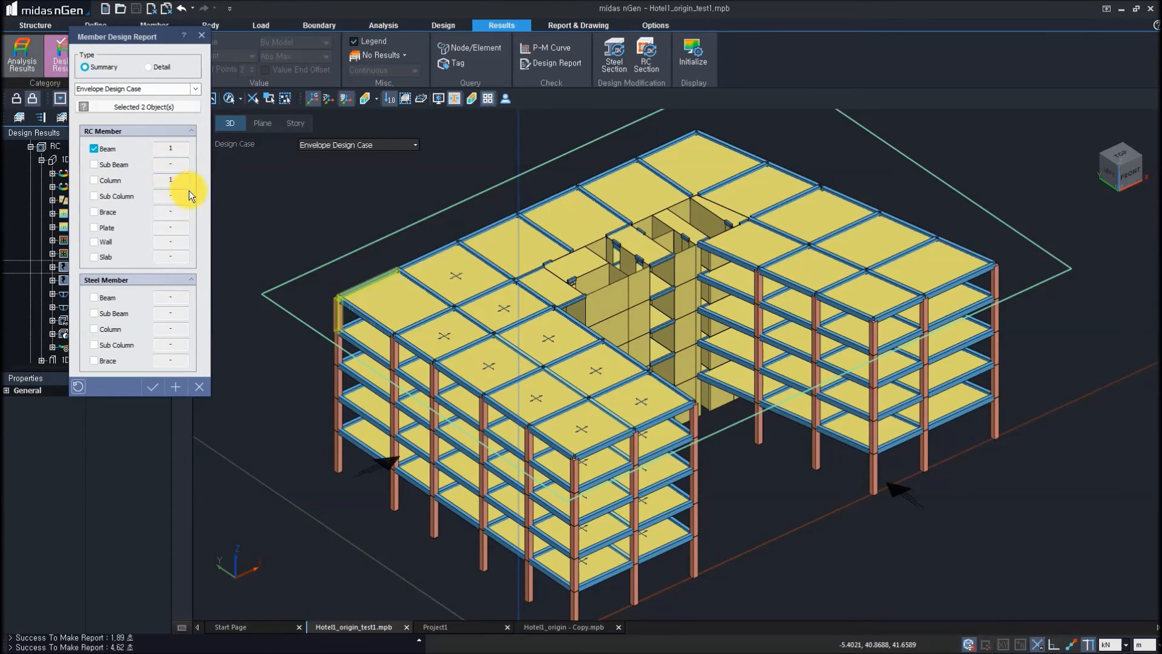
pyautogui.click(202, 35)
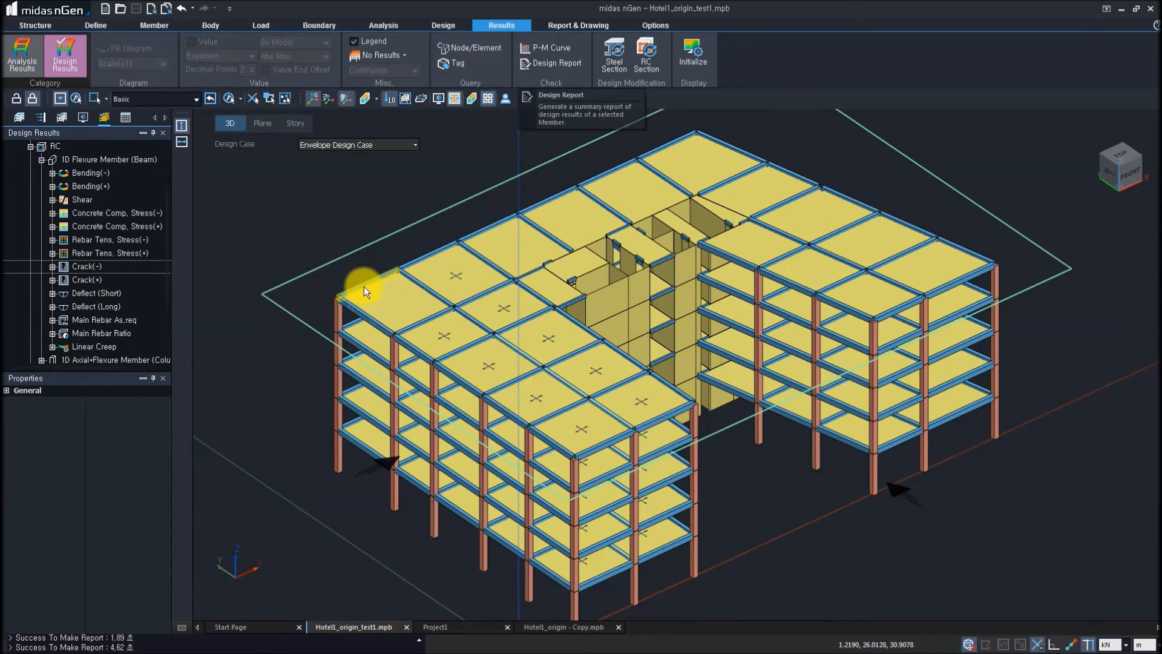
# - Generate a Detail member design report for Design Case 2 covering one RC roof-edge beam
pyautogui.click(564, 66)
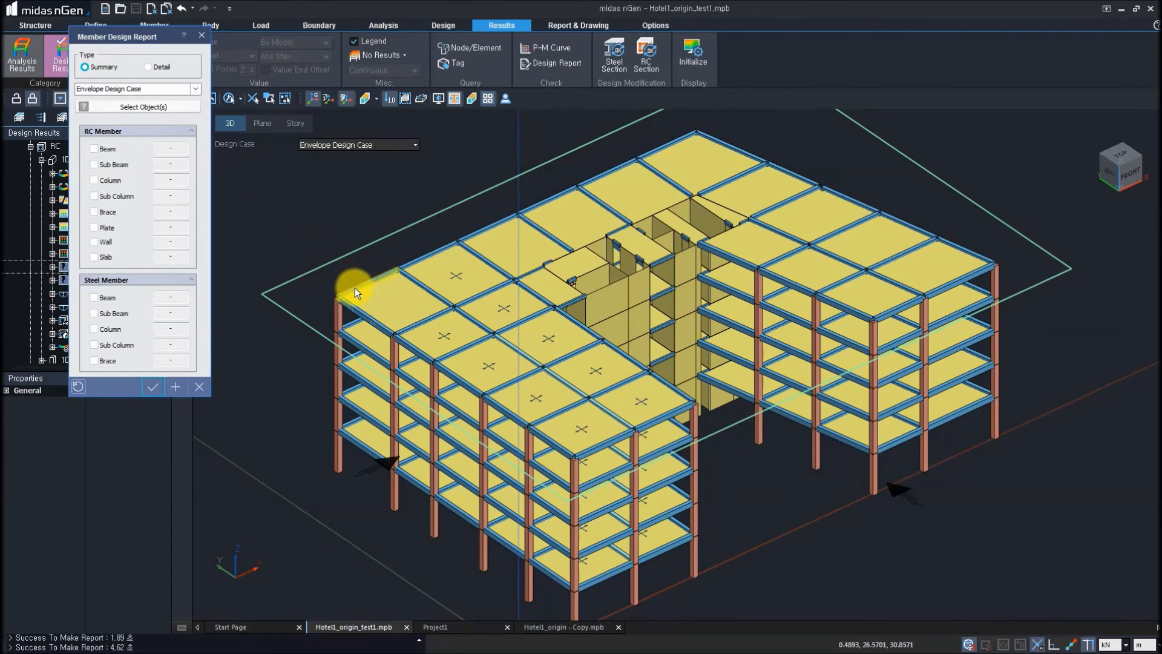
pyautogui.click(151, 67)
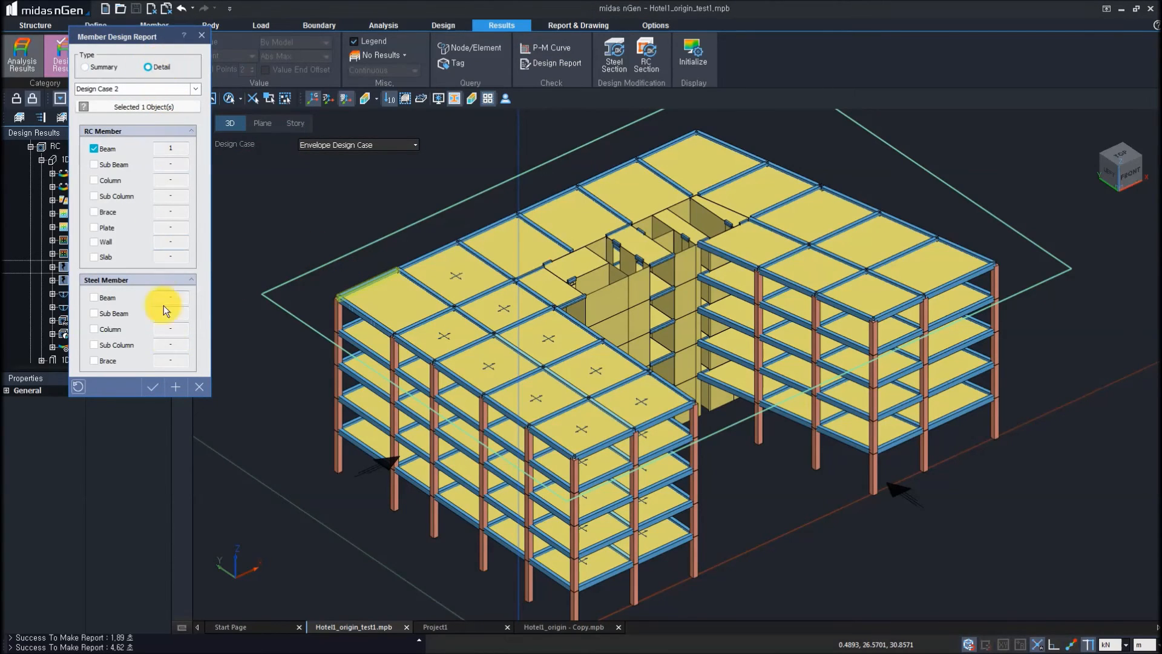
pyautogui.click(153, 388)
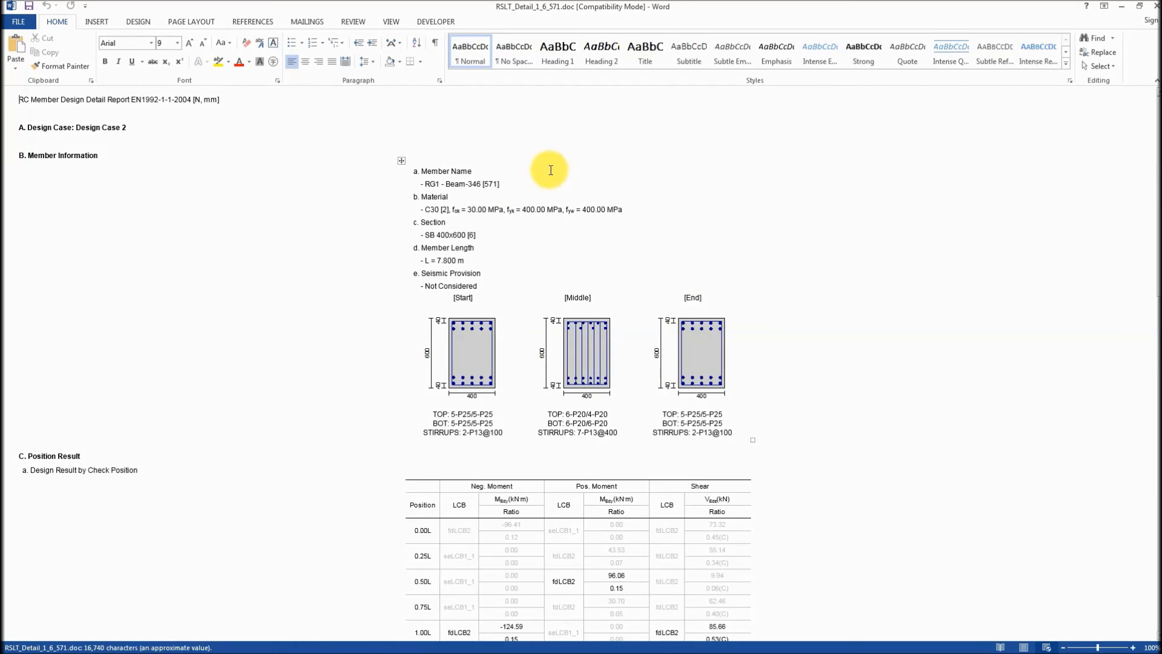
# - Examine the detail report's member information, design results by check position and load combination descriptions for the beam
pyautogui.click(552, 171)
pyautogui.scroll(-20, 553, 172)
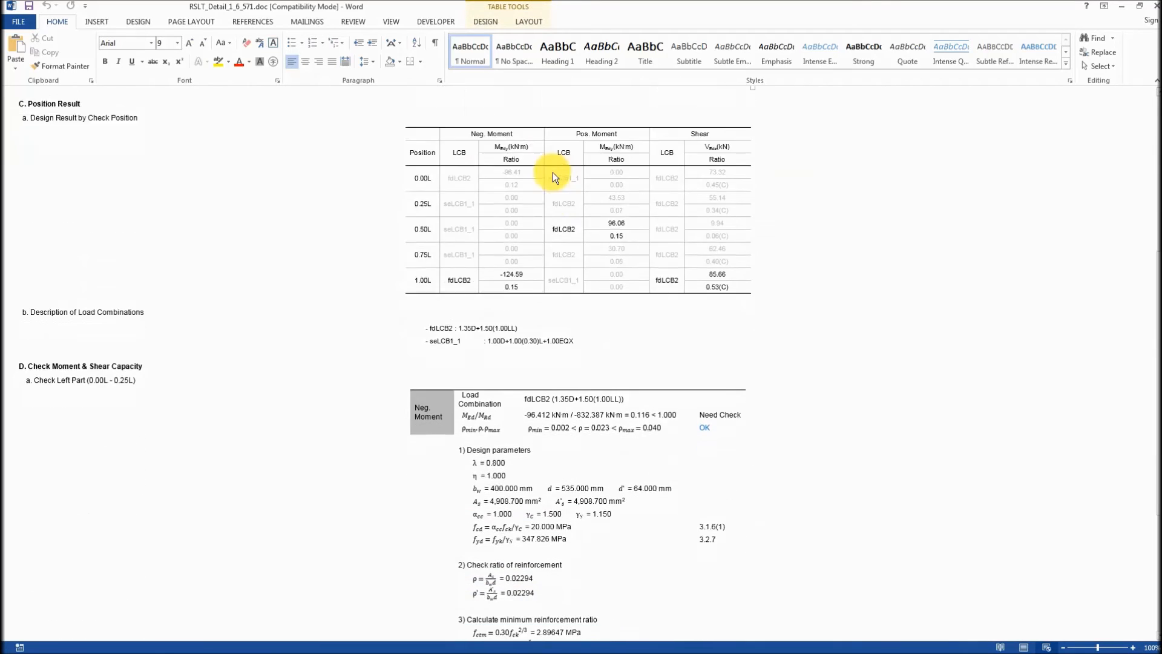
pyautogui.scroll(-1, 553, 171)
pyautogui.scroll(5, 638, 198)
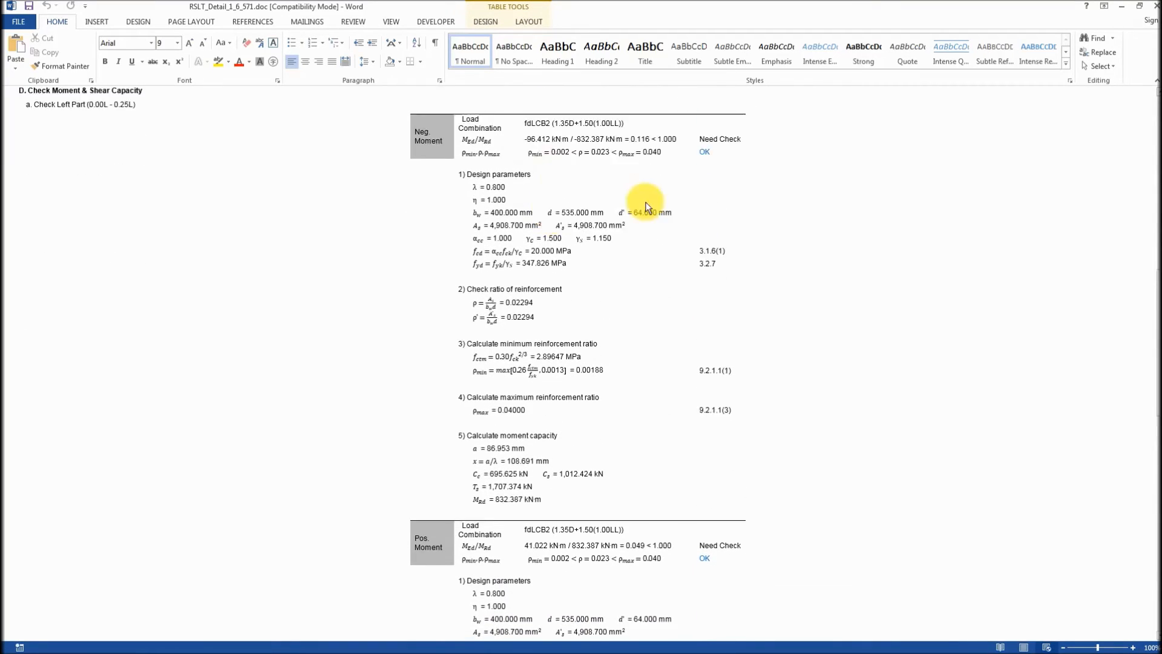
pyautogui.scroll(8, 841, 250)
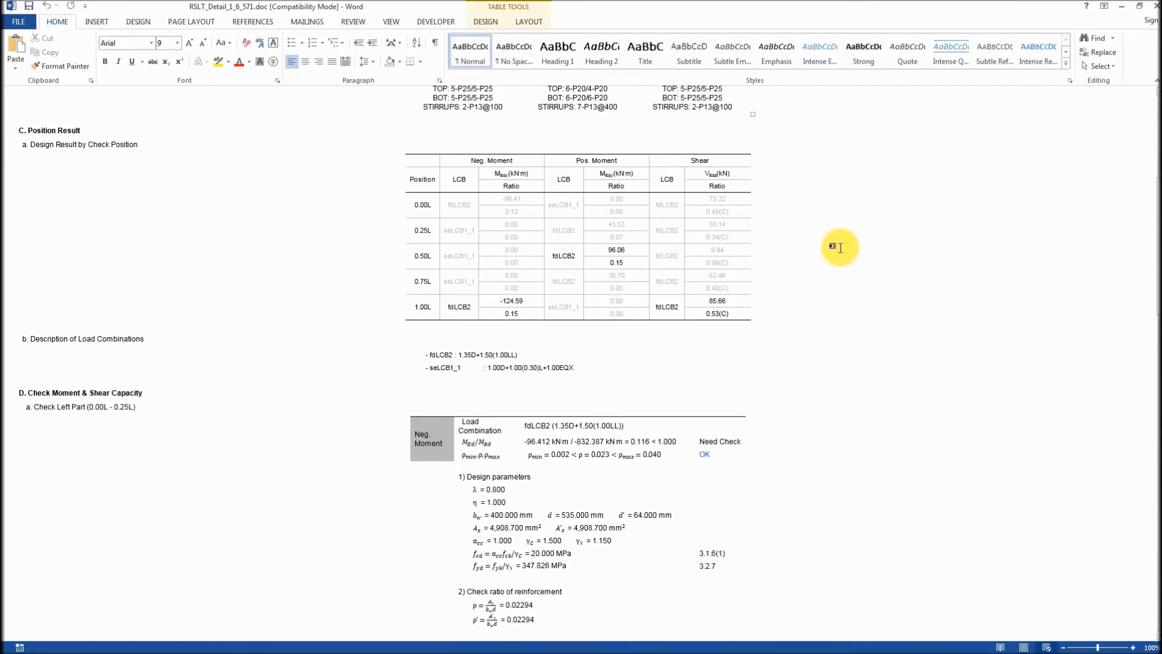
pyautogui.scroll(4, 840, 247)
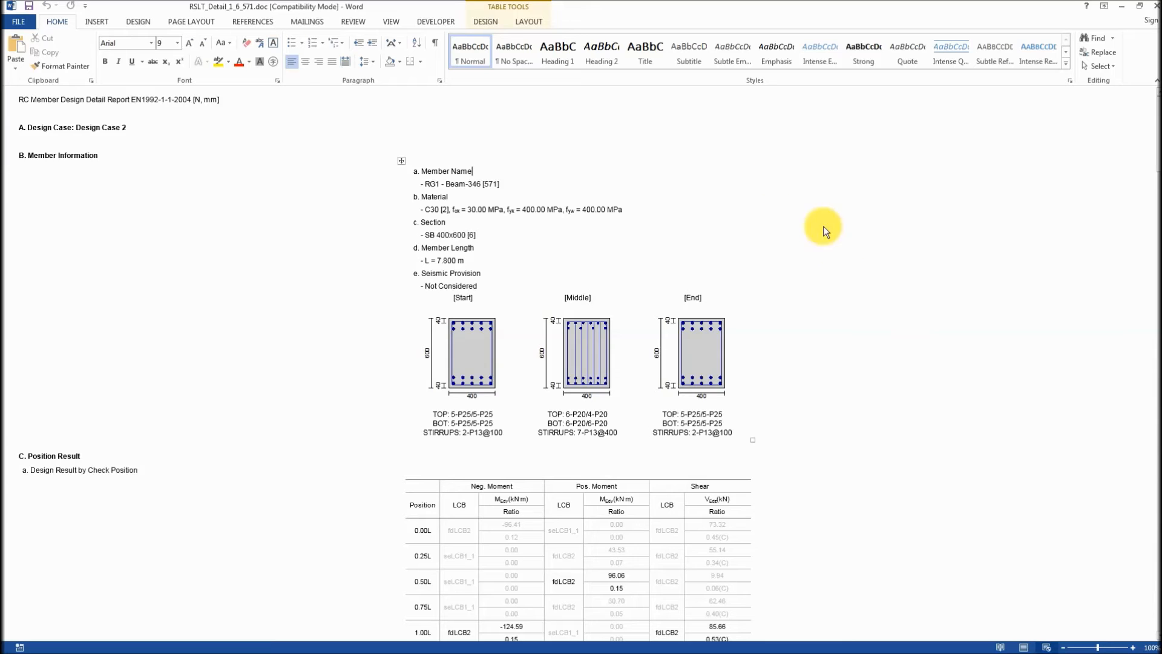
pyautogui.scroll(-3, 769, 177)
pyautogui.scroll(-3, 768, 176)
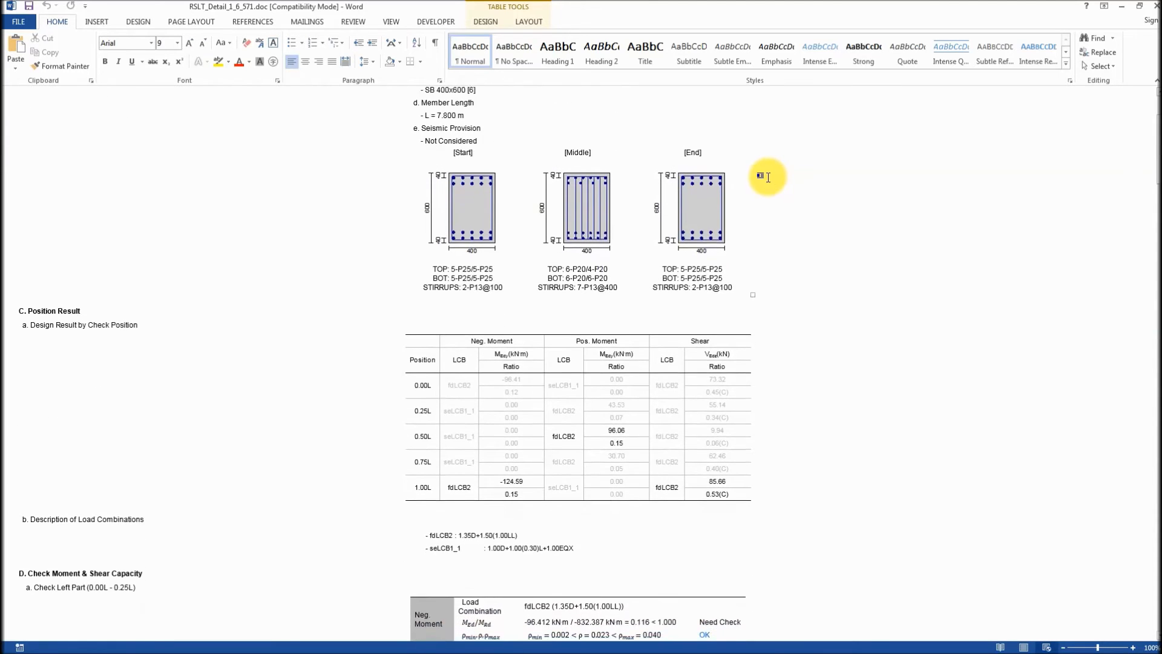
pyautogui.scroll(-3, 768, 177)
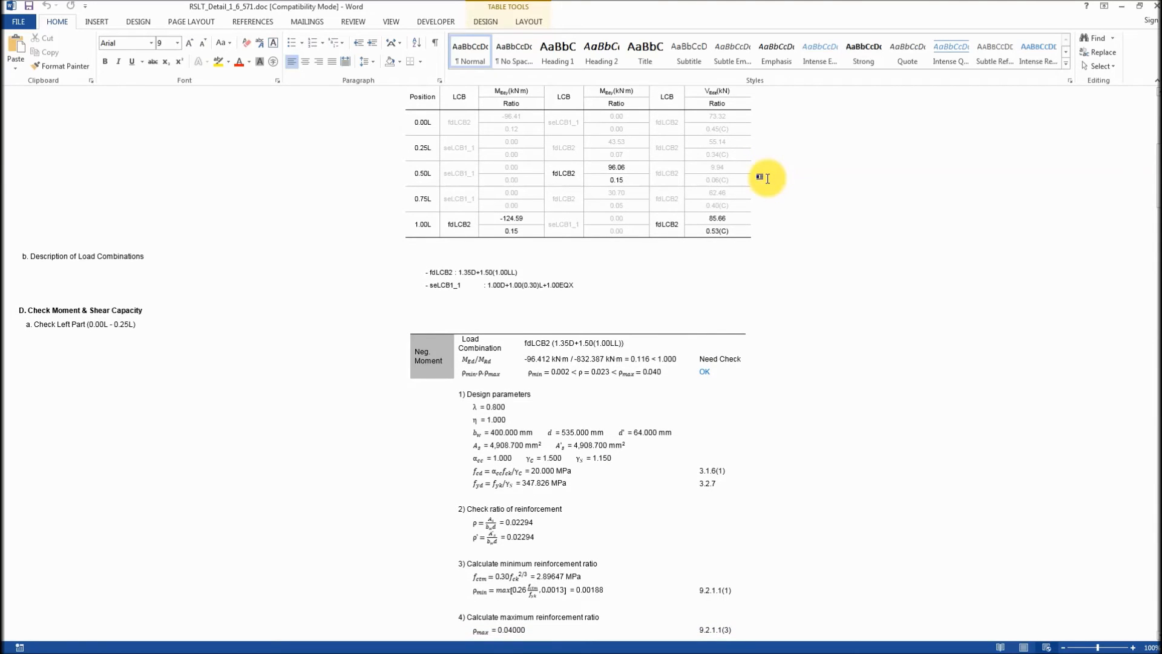
# - Examine the negative moment, positive moment and shear capacity calculations for the beam's left part (0.00L - 0.25L)
pyautogui.scroll(-4, 768, 178)
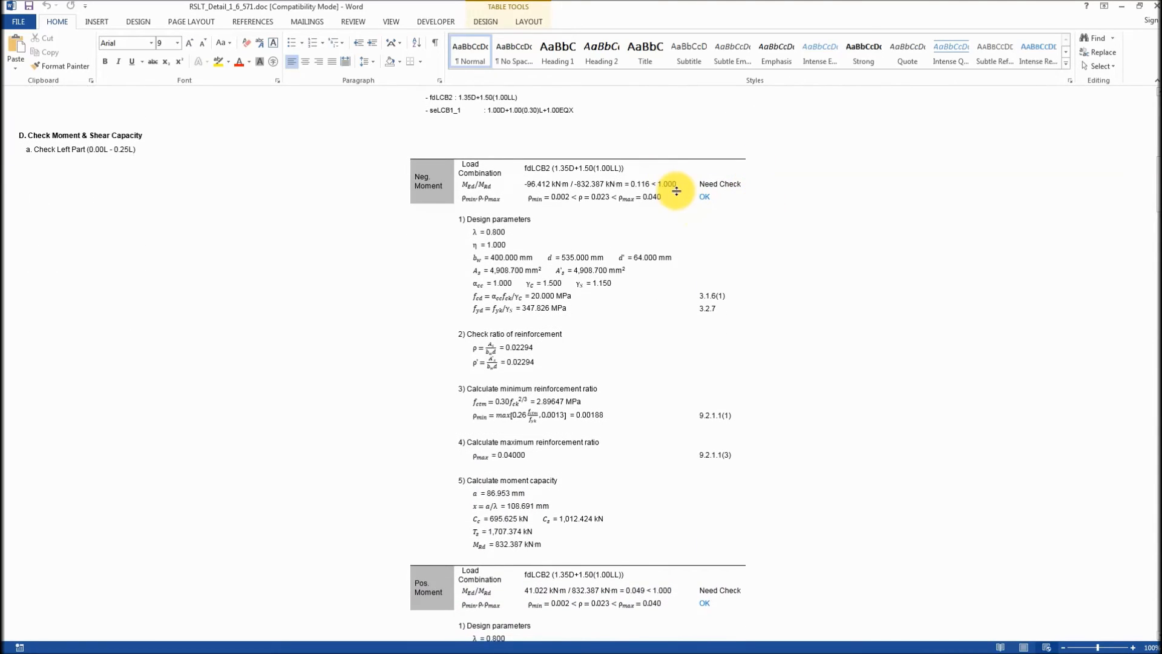
pyautogui.scroll(-2, 678, 191)
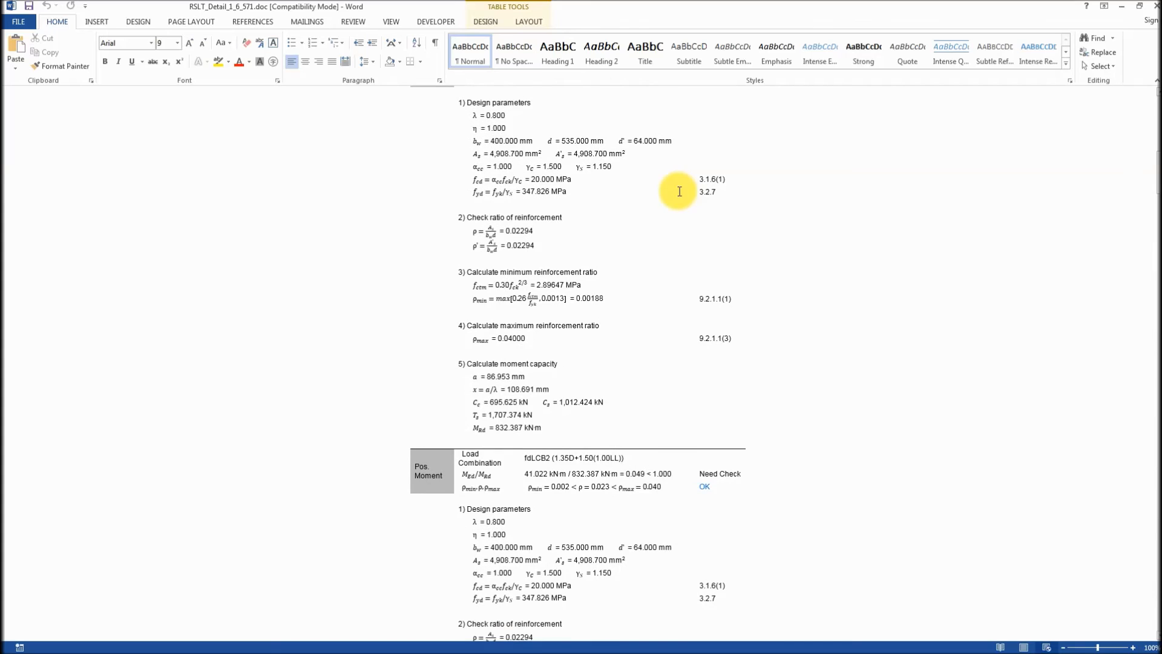
pyautogui.scroll(1, 679, 191)
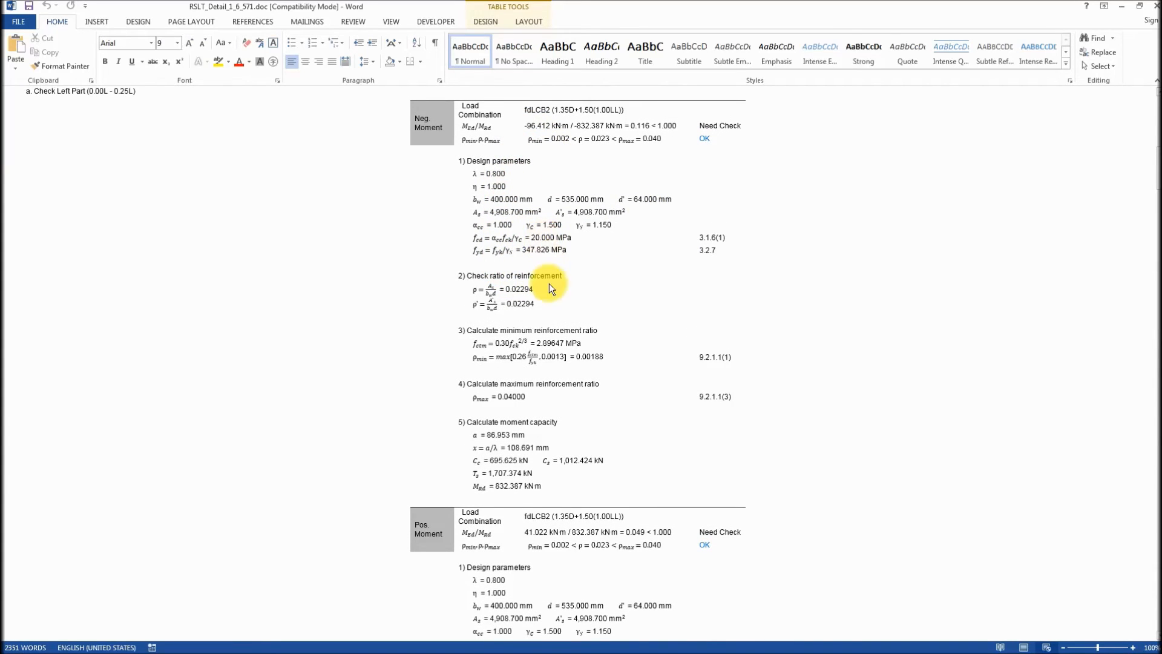
pyautogui.scroll(-1, 546, 261)
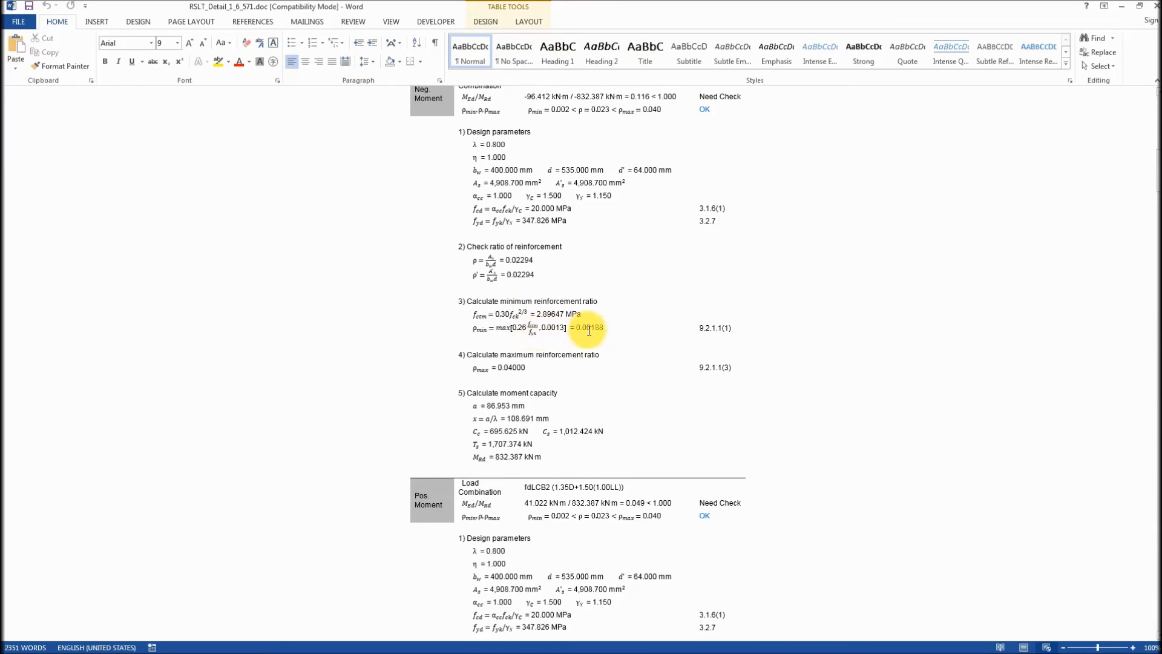
pyautogui.scroll(-3, 590, 331)
pyautogui.scroll(1, 702, 394)
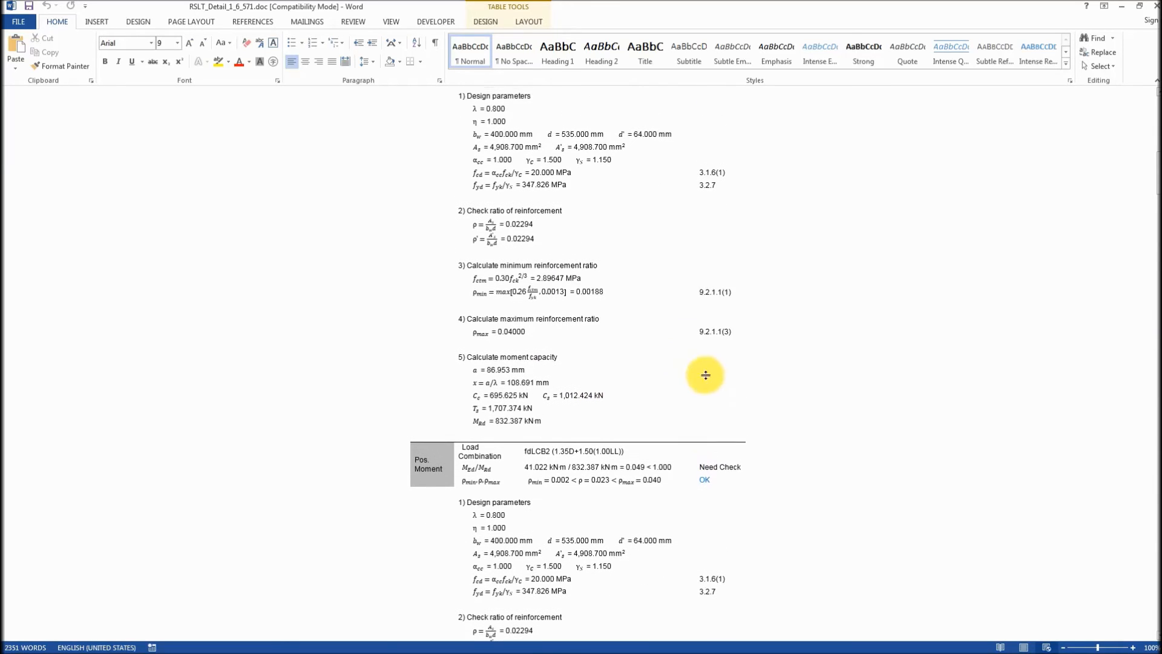
pyautogui.scroll(-6, 708, 339)
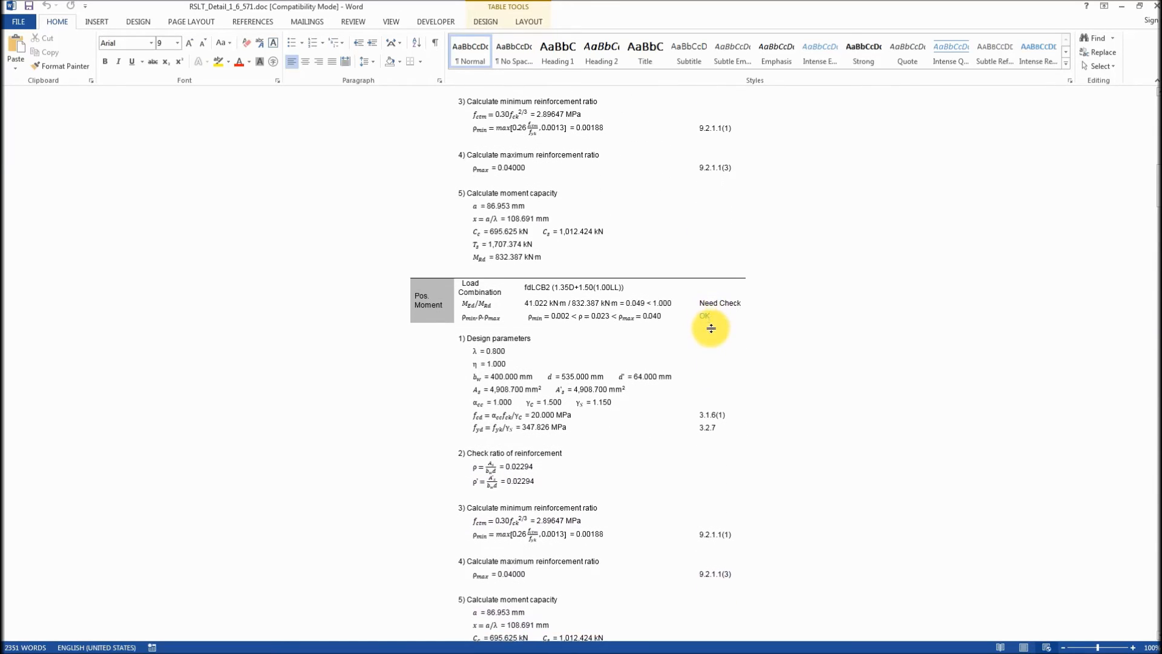
pyautogui.scroll(-12, 711, 326)
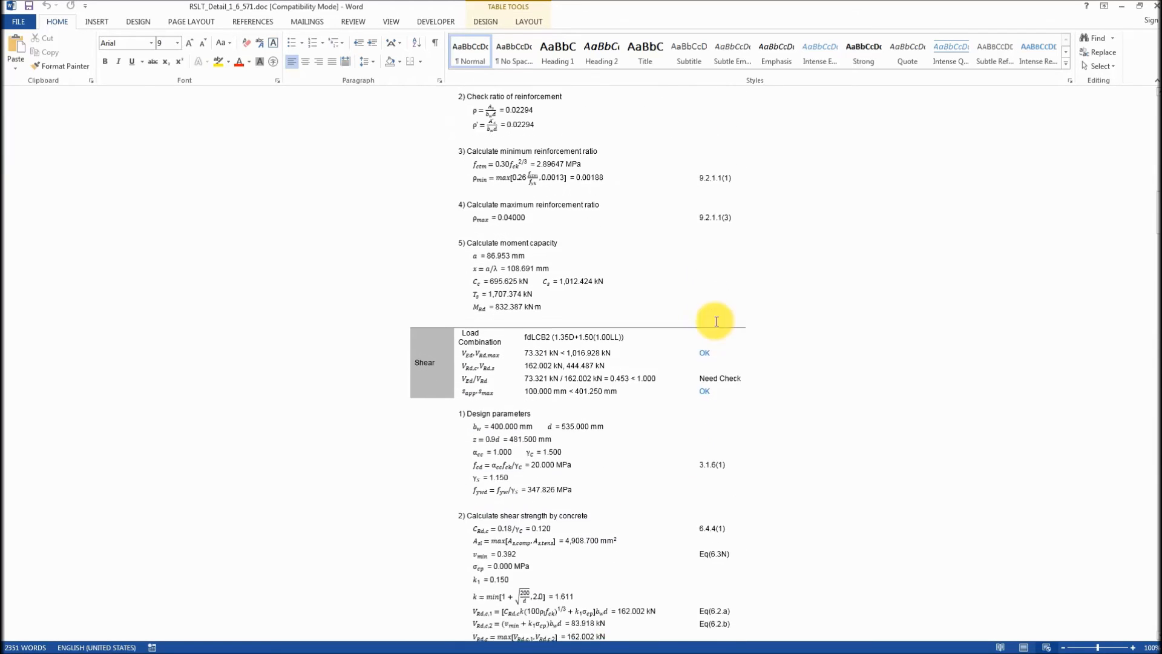
pyautogui.scroll(-2, 714, 323)
pyautogui.scroll(-6, 713, 318)
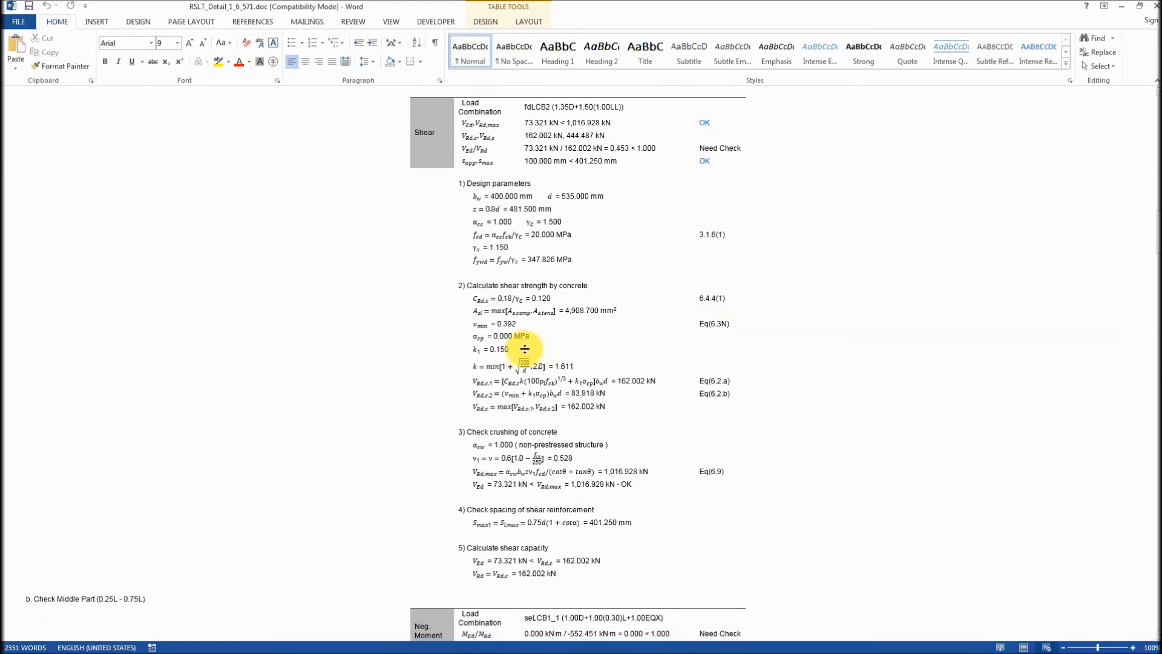
pyautogui.scroll(-1, 462, 195)
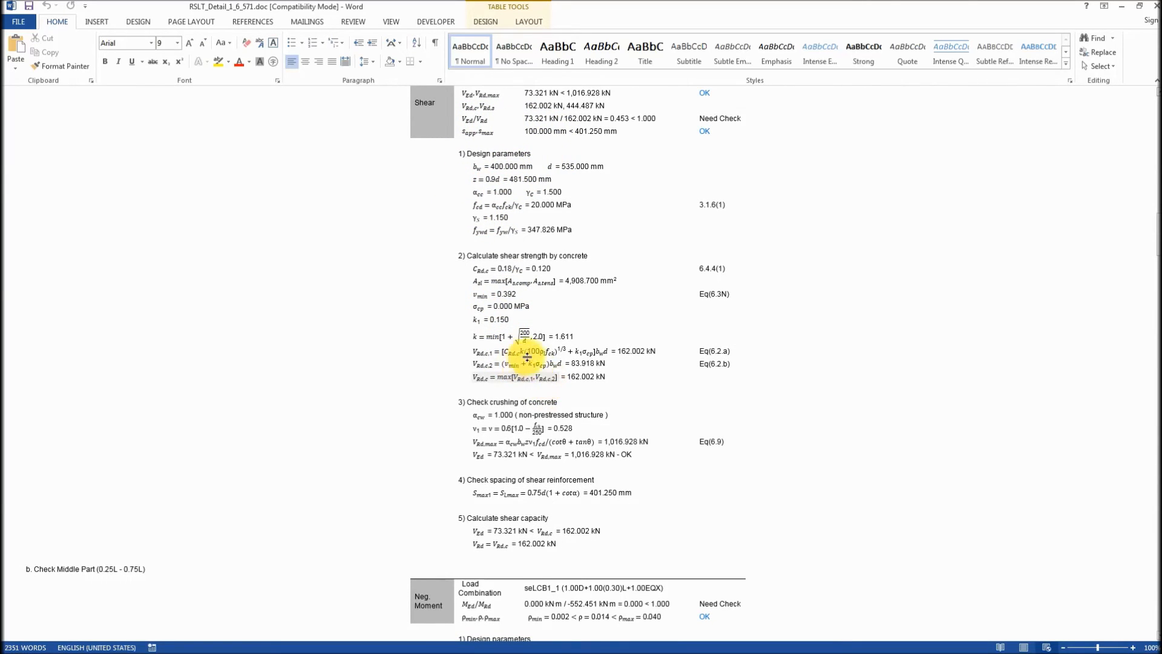
# - Examine the moment and shear capacity calculations for the beam's middle and right parts, and close the detail report
pyautogui.scroll(-12, 581, 394)
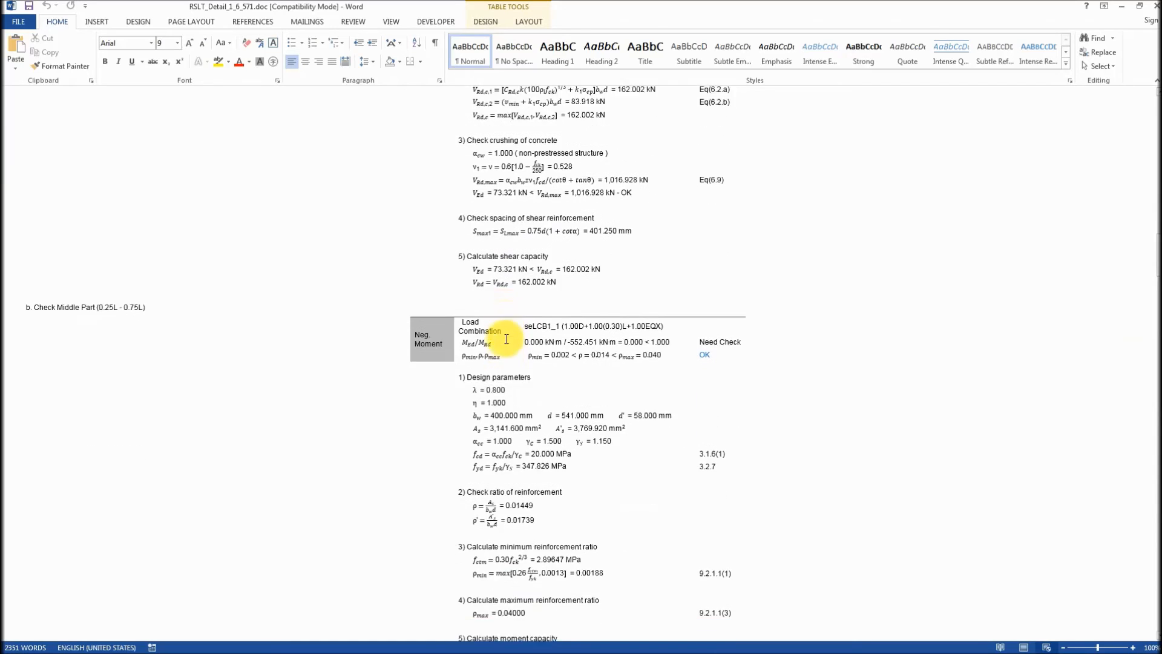
pyautogui.scroll(-13, 509, 334)
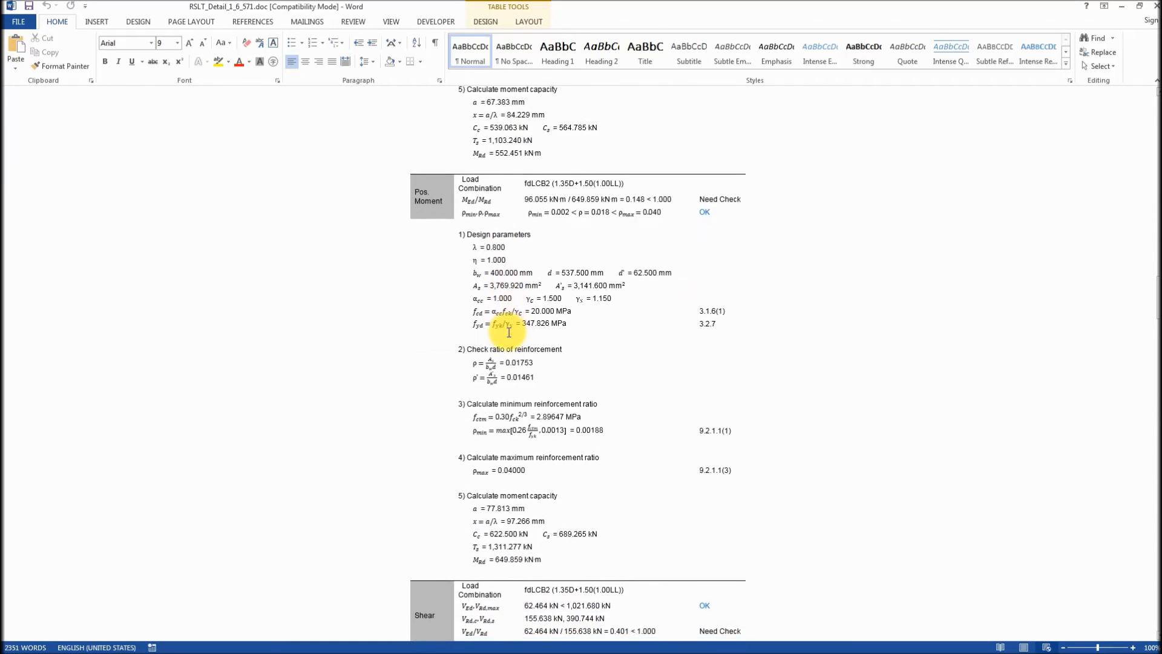
pyautogui.scroll(-17, 509, 331)
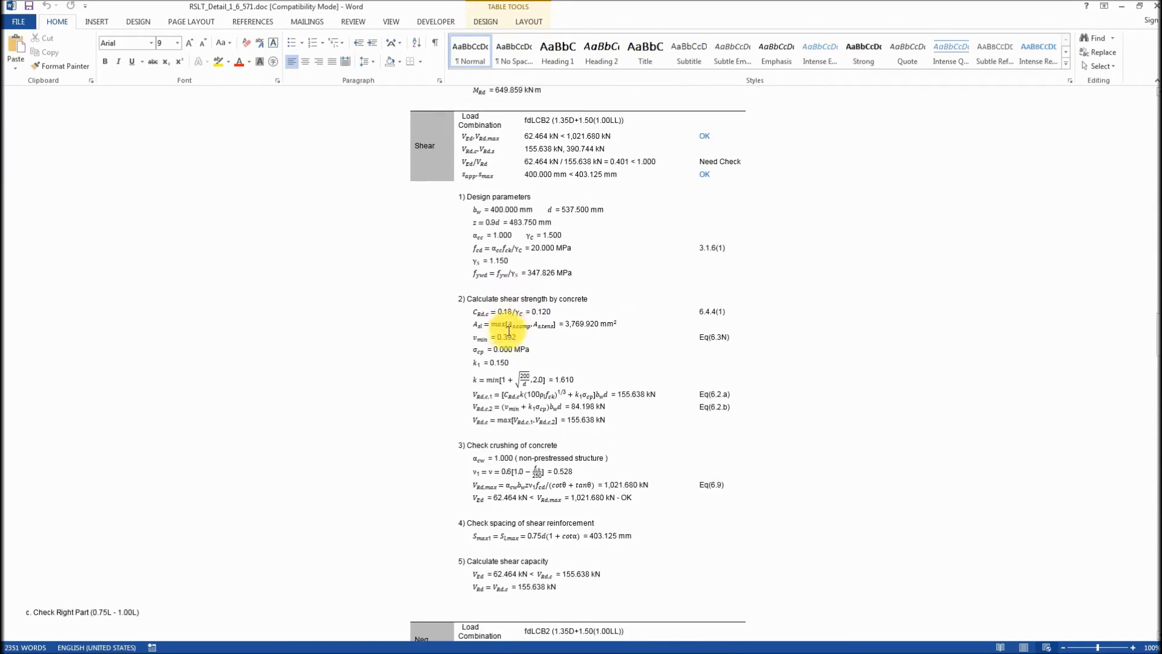
pyautogui.scroll(-10, 508, 331)
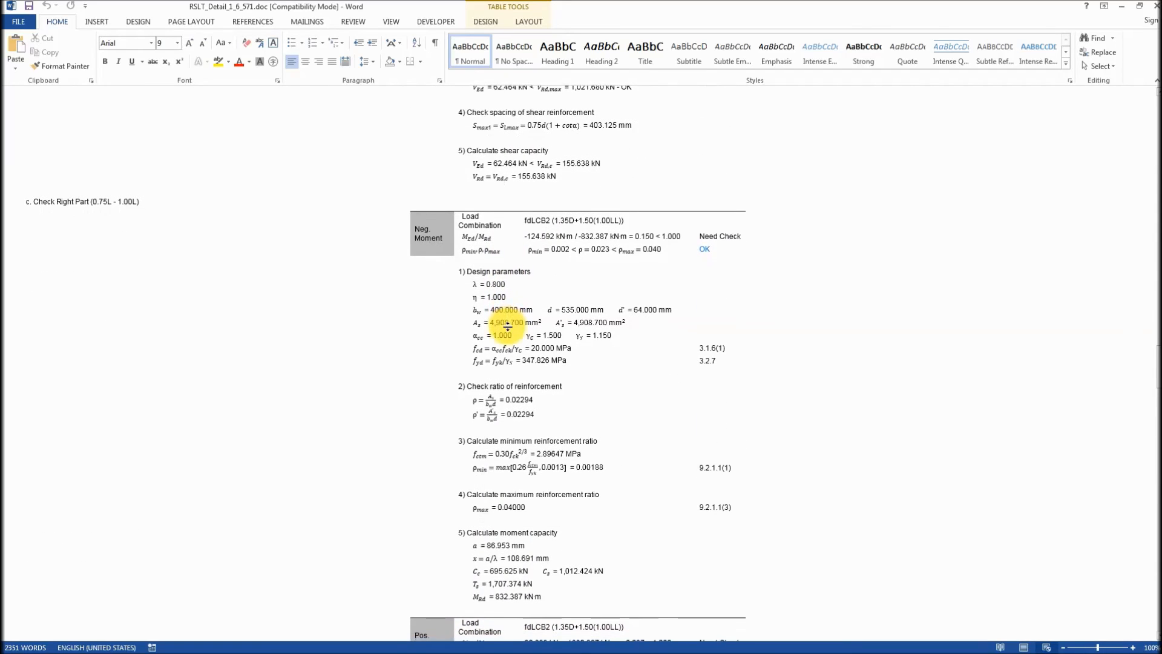
pyautogui.scroll(-8, 507, 326)
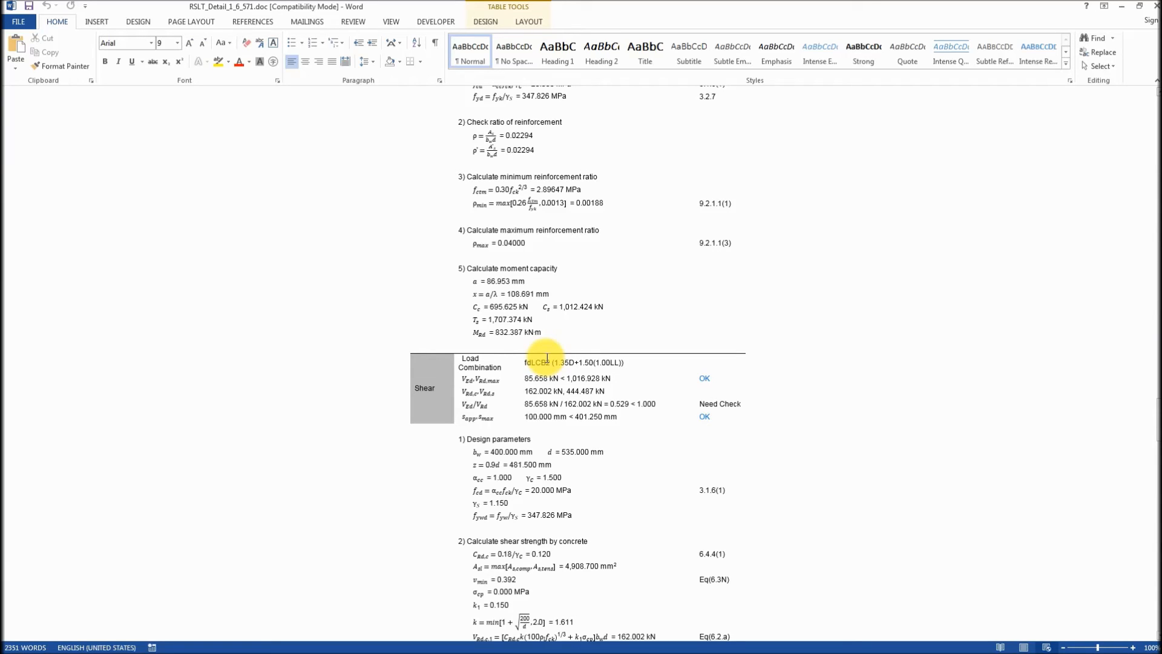
pyautogui.scroll(-7, 547, 359)
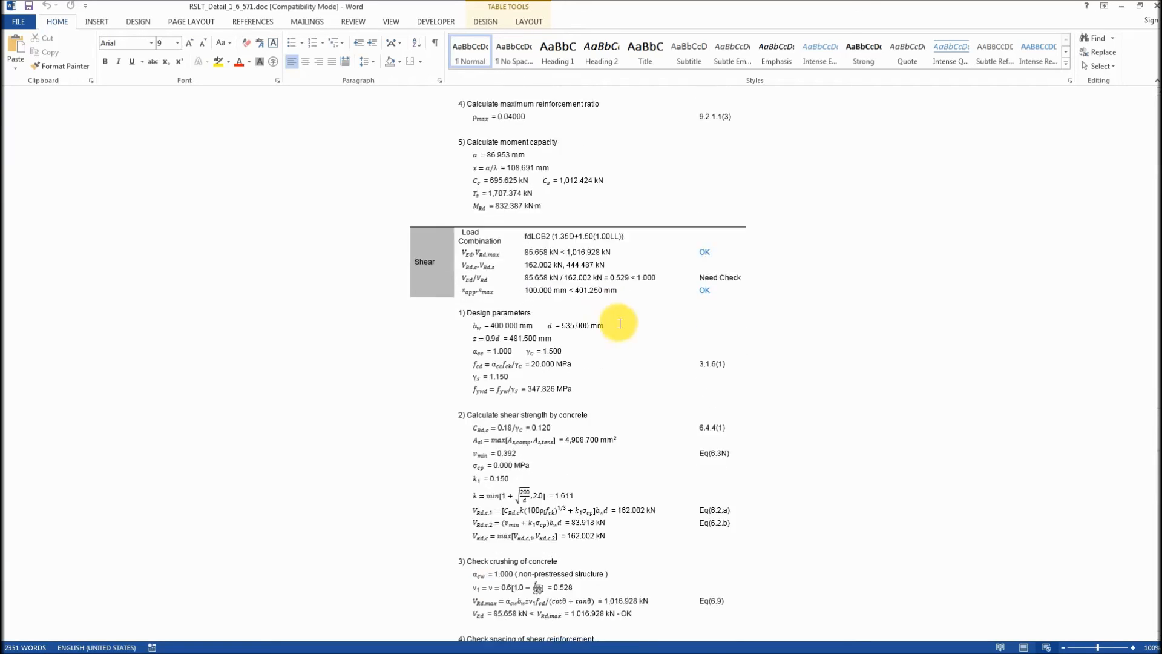
pyautogui.click(1153, 6)
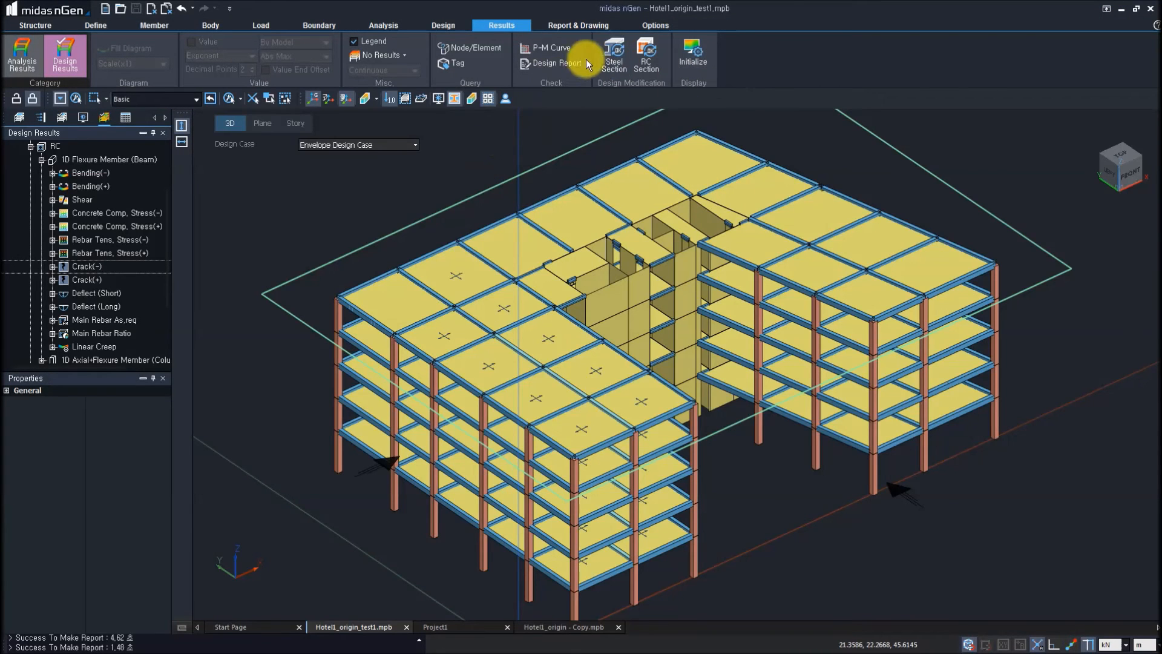
# - Generate a Detail member design report for Design Case 2 covering one RC roof slab
pyautogui.click(563, 63)
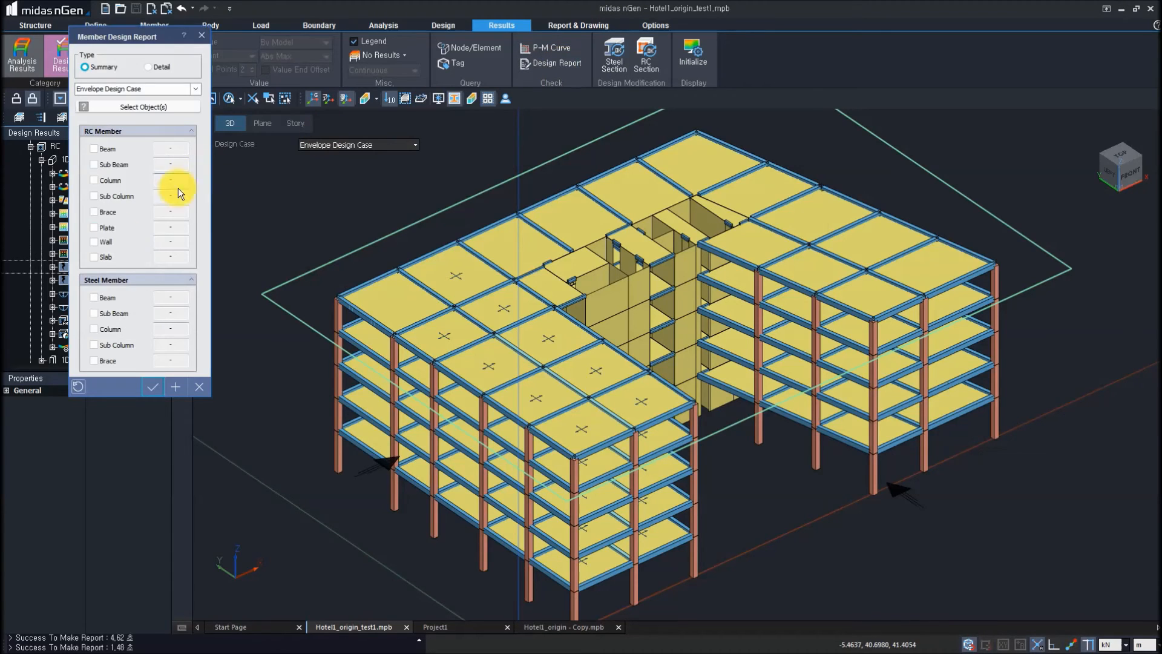
pyautogui.click(94, 257)
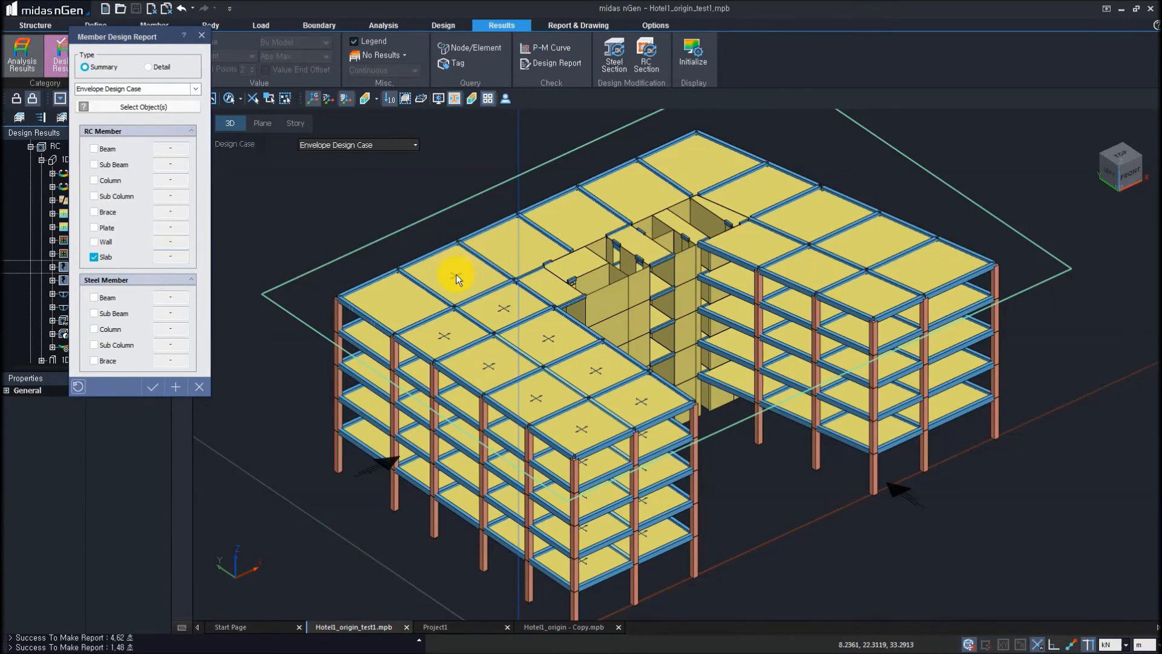
pyautogui.click(455, 274)
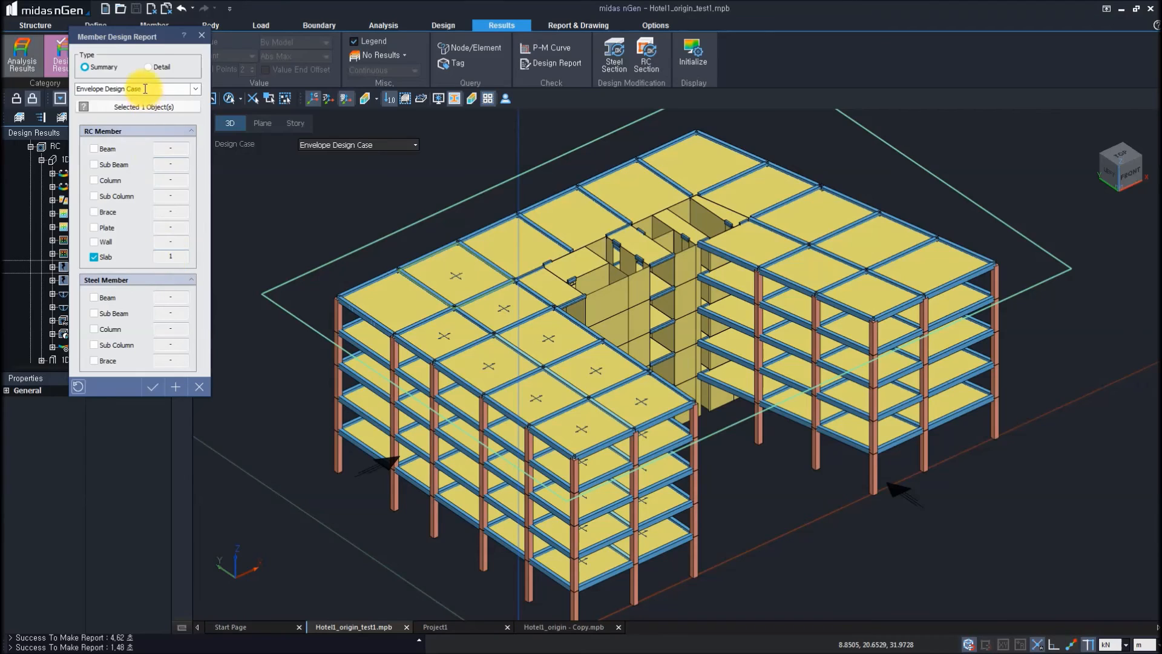
pyautogui.click(148, 67)
pyautogui.click(152, 387)
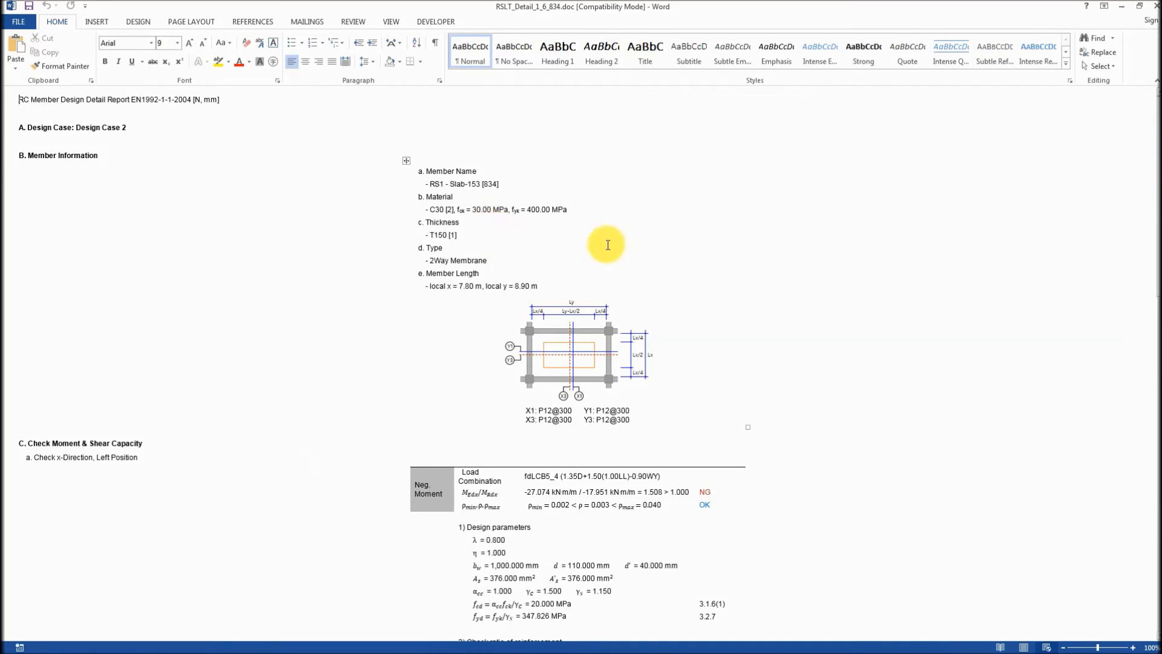
# - Examine the slab's member information and the moment and shear capacity calculations for the x-direction left position
pyautogui.click(1102, 244)
pyautogui.scroll(-10, 908, 270)
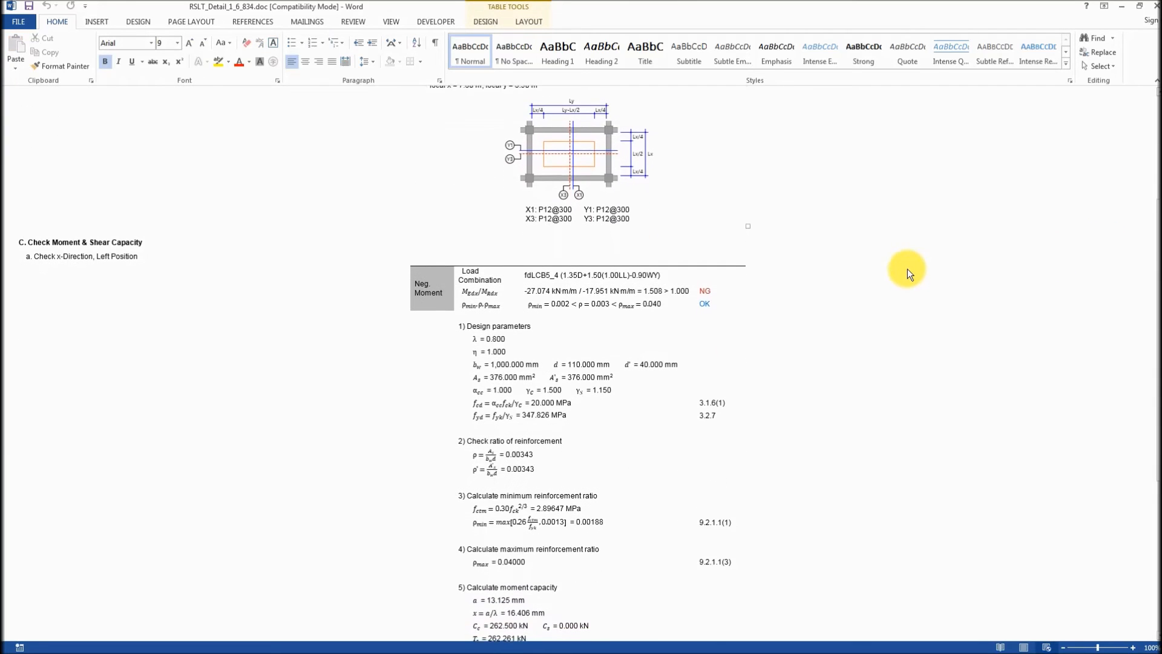
pyautogui.scroll(-5, 909, 265)
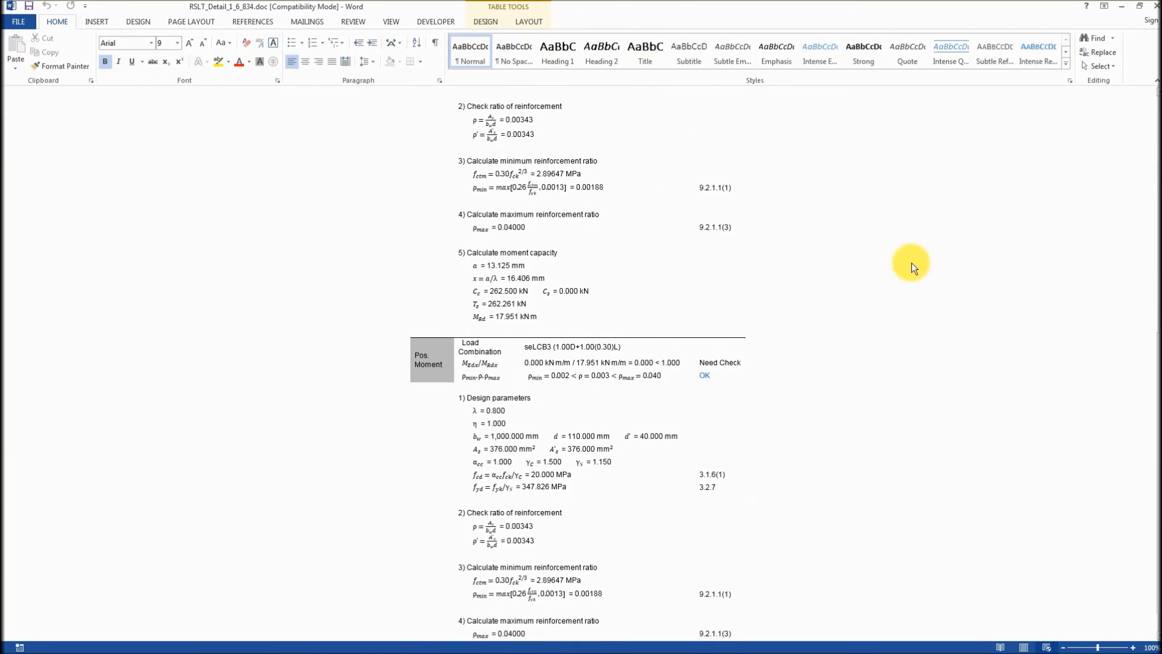
pyautogui.scroll(-10, 911, 262)
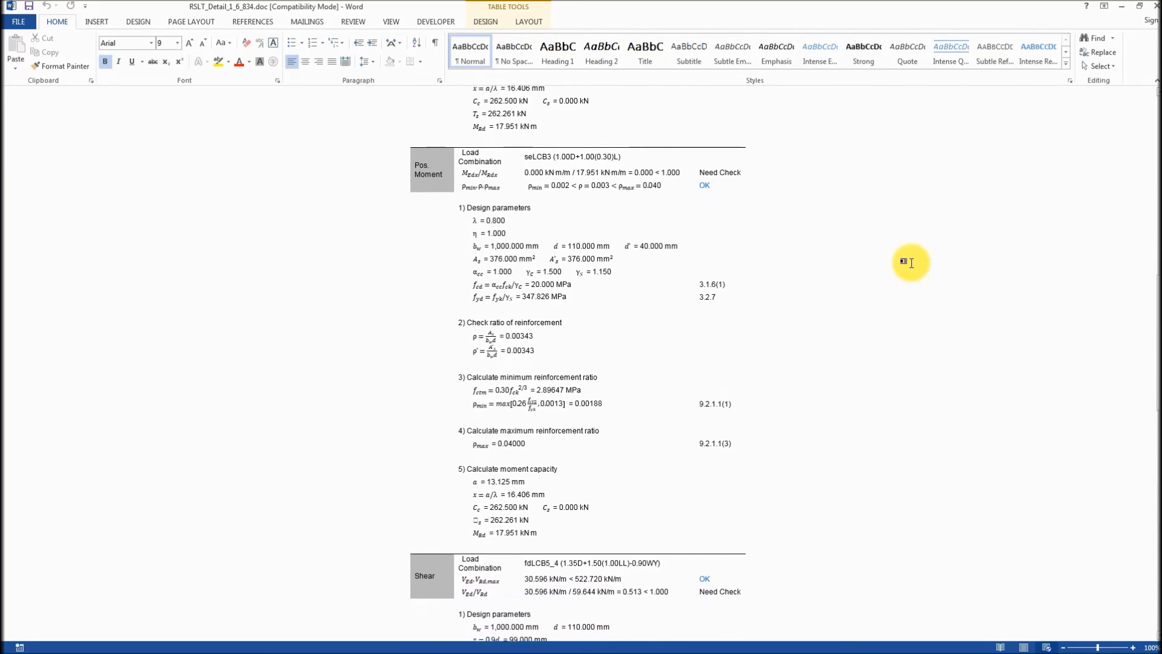
pyautogui.scroll(-20, 910, 263)
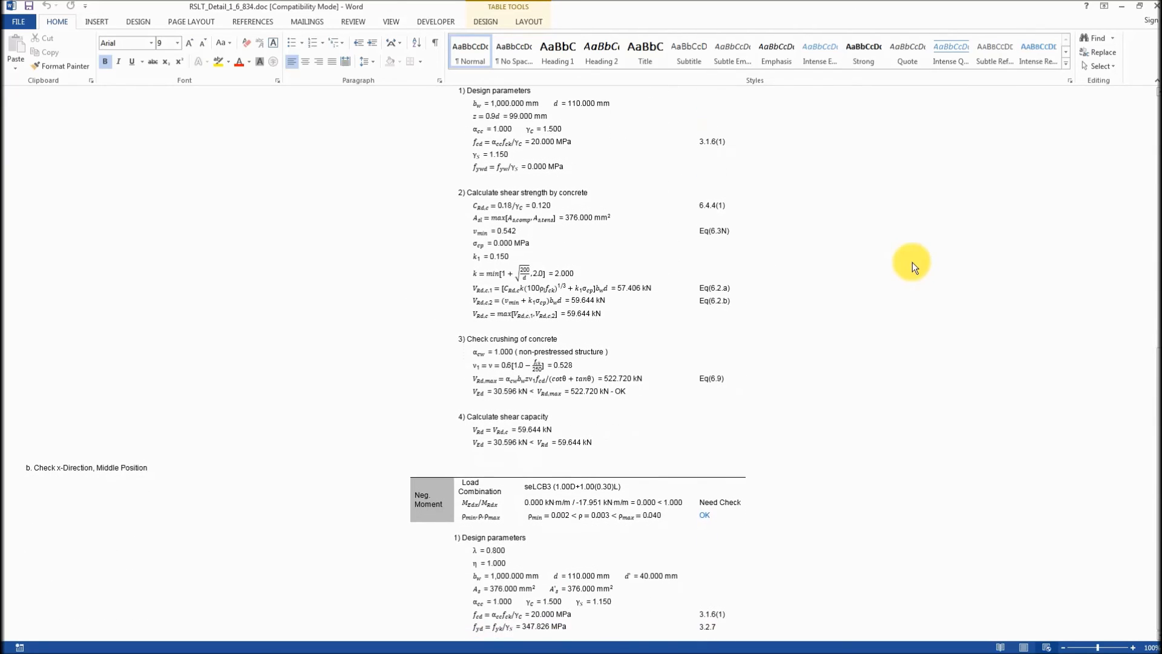
pyautogui.scroll(-9, 949, 303)
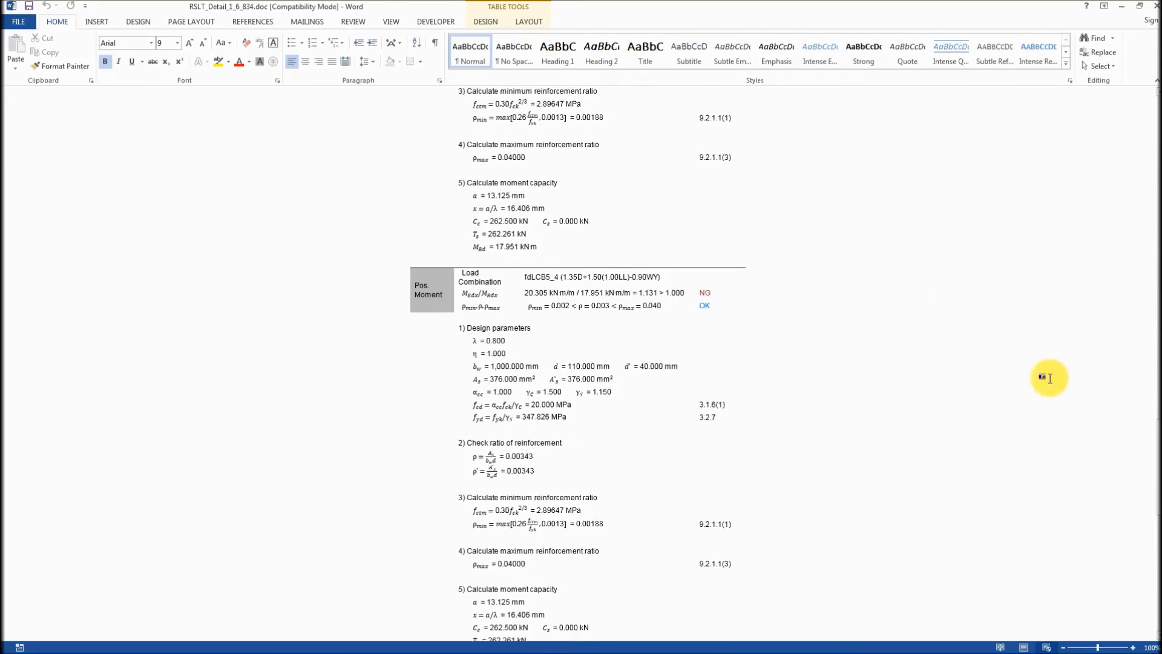
pyautogui.moveTo(1153, 451); pyautogui.dragTo(1149, 186)
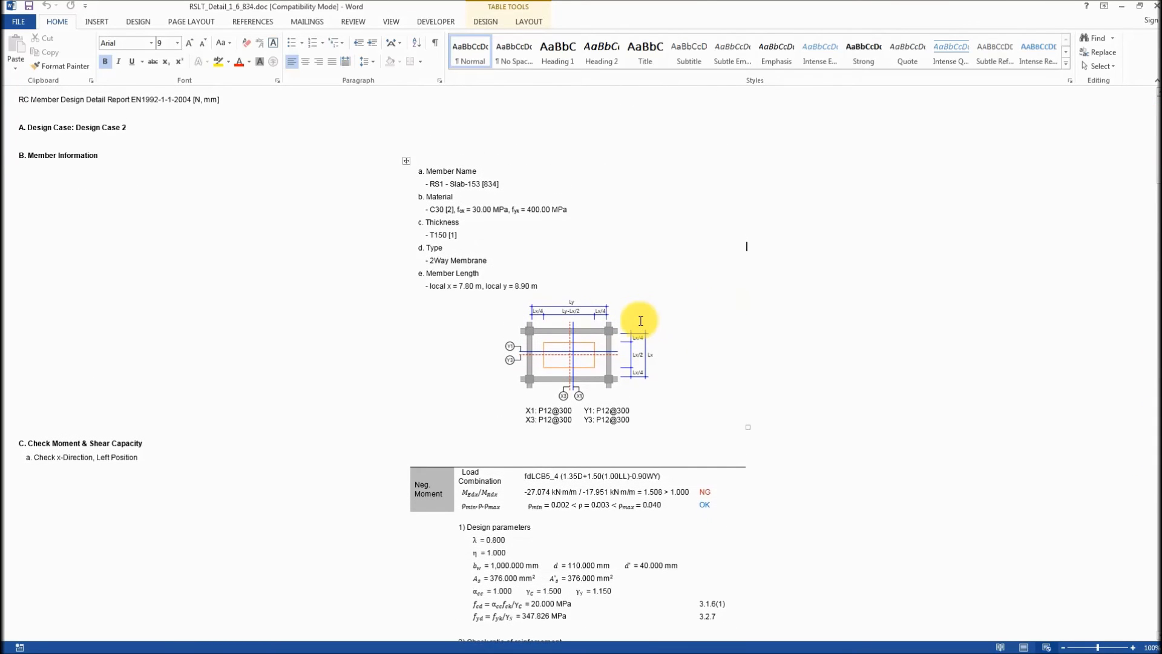
# - Examine the slab's x-direction middle position moment and shear capacity checks, and close the detail report
pyautogui.scroll(-12, 640, 321)
pyautogui.scroll(-20, 641, 315)
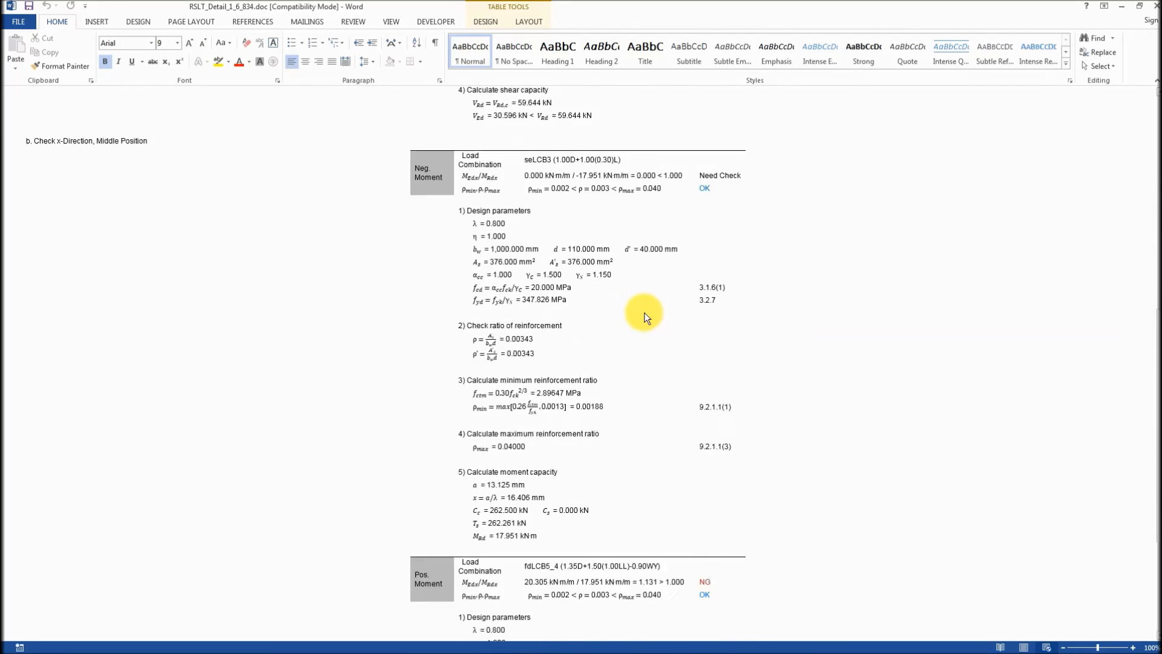
pyautogui.scroll(-6, 643, 312)
pyautogui.scroll(-4, 645, 312)
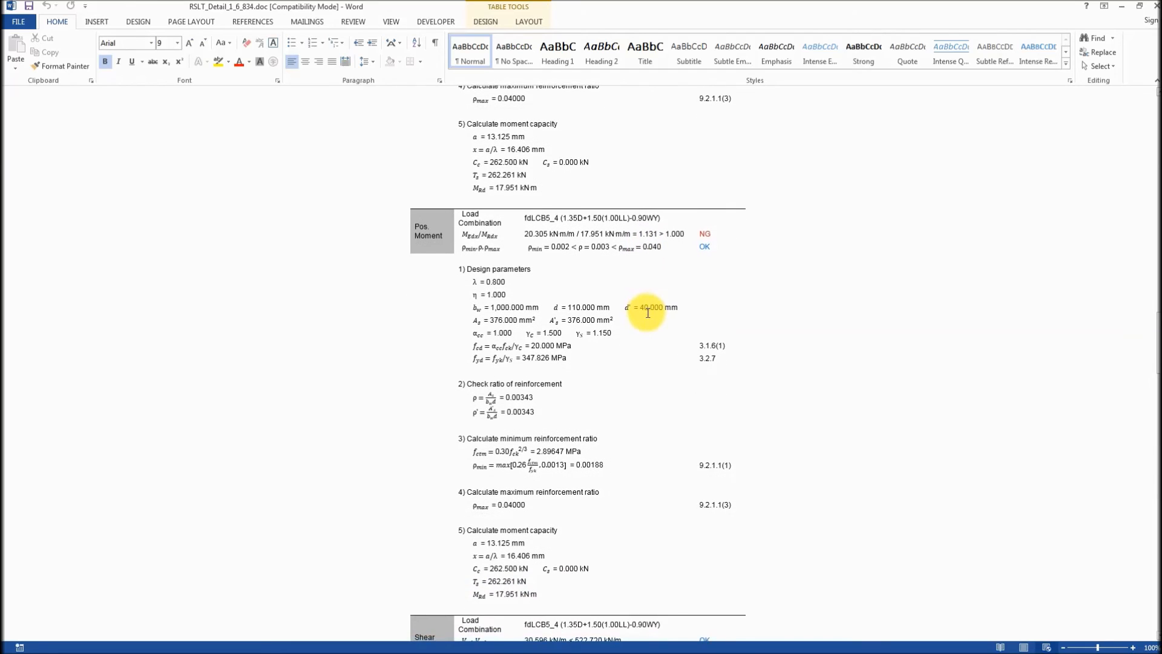
pyautogui.scroll(-3, 647, 313)
pyautogui.scroll(-4, 650, 313)
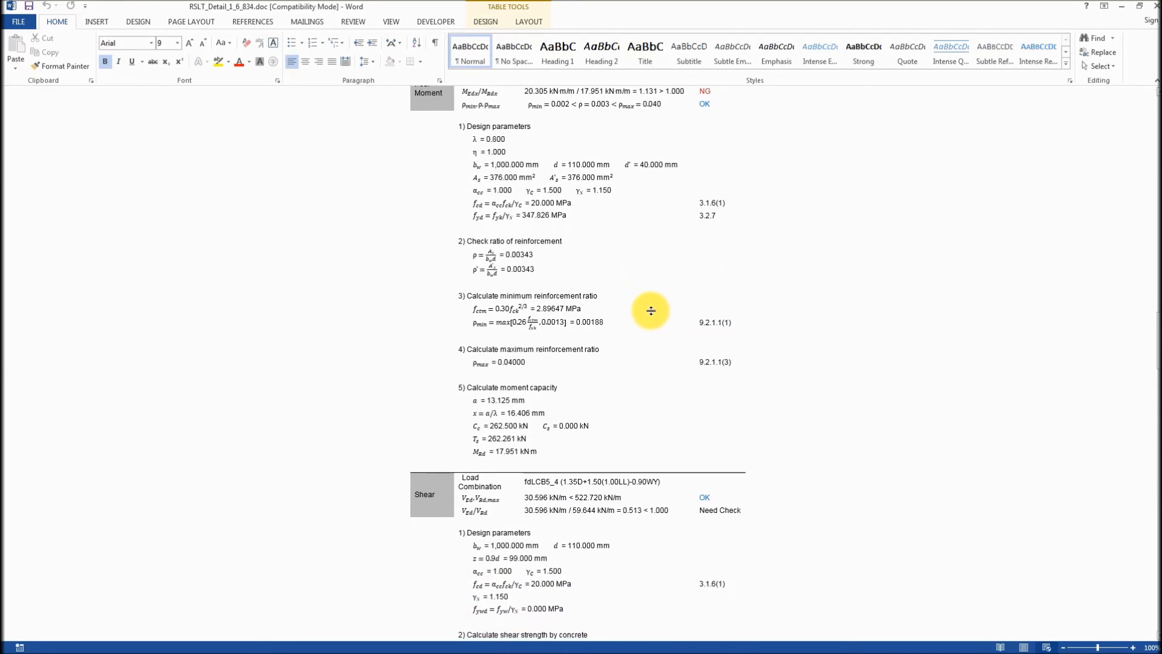
pyautogui.scroll(-3, 650, 308)
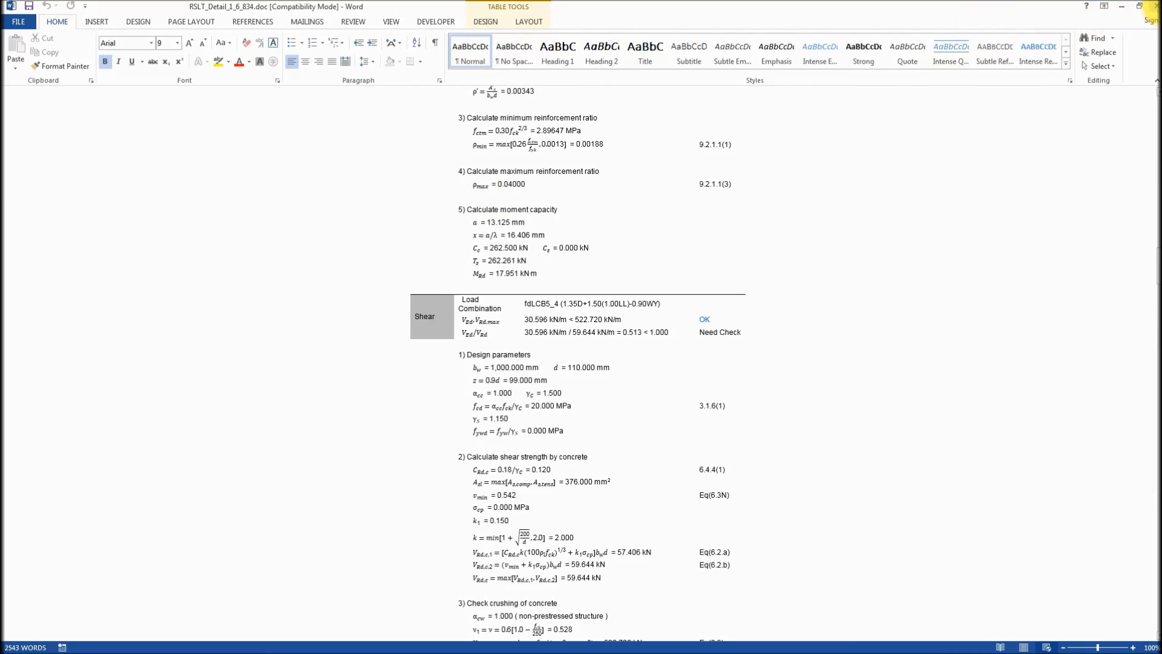
pyautogui.click(1157, 10)
pyautogui.click(1156, 9)
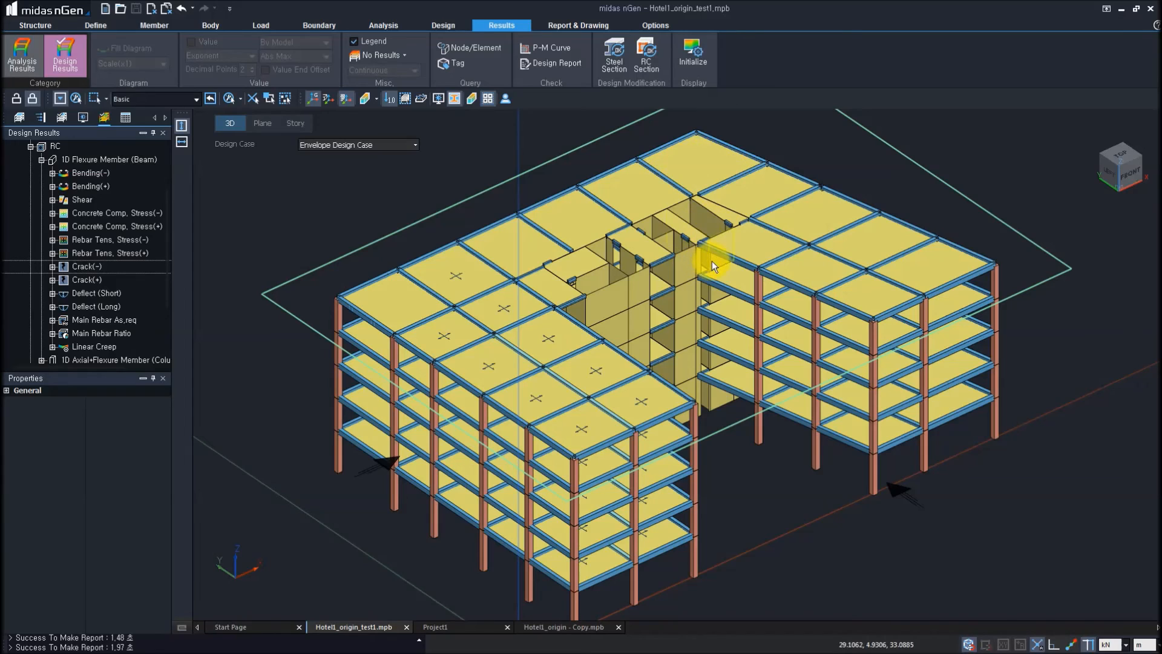
# - Open the RC section design modification table, list all beams by design group, and look through their stories and groups
pyautogui.click(652, 72)
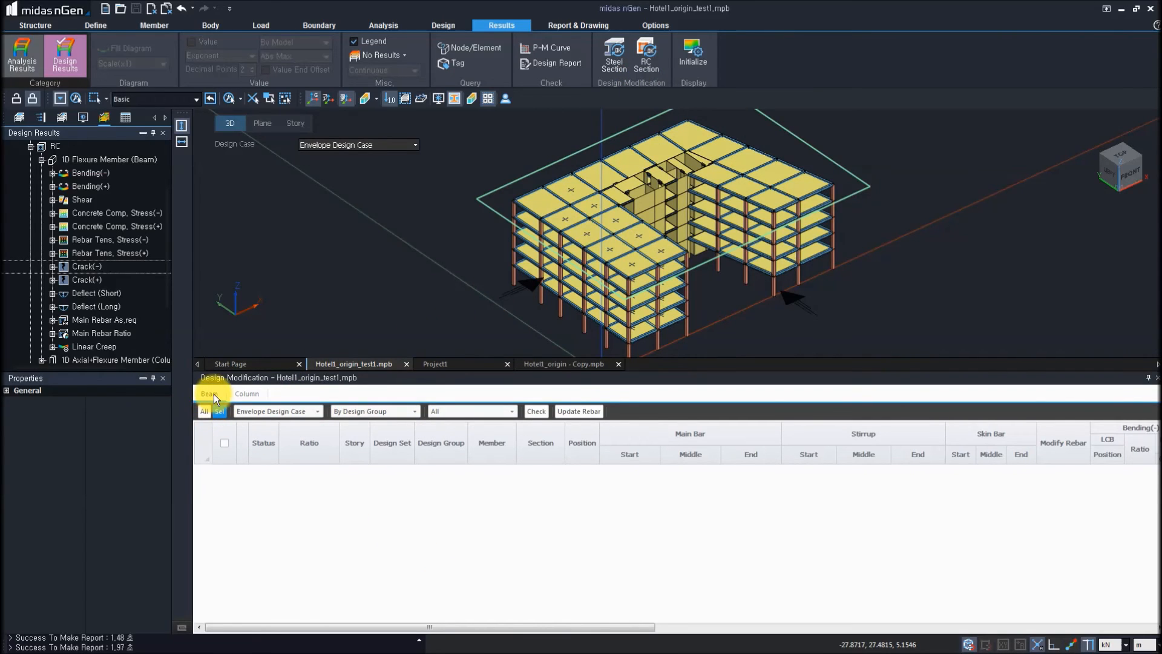
pyautogui.click(205, 411)
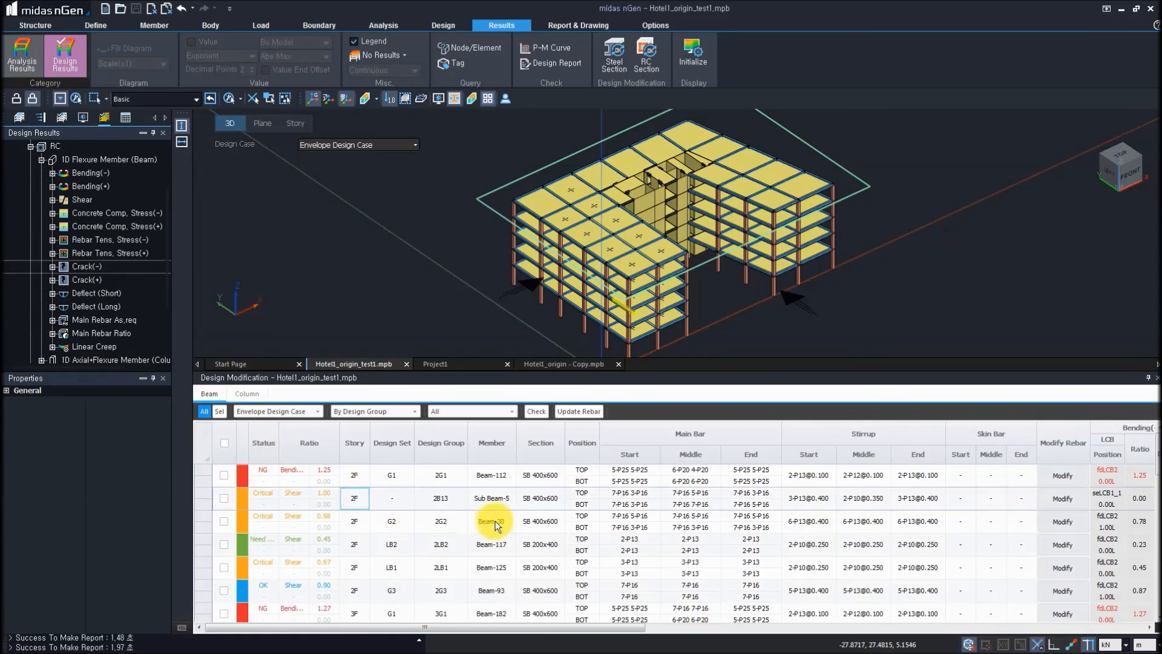
pyautogui.scroll(-3, 484, 514)
pyautogui.click(445, 514)
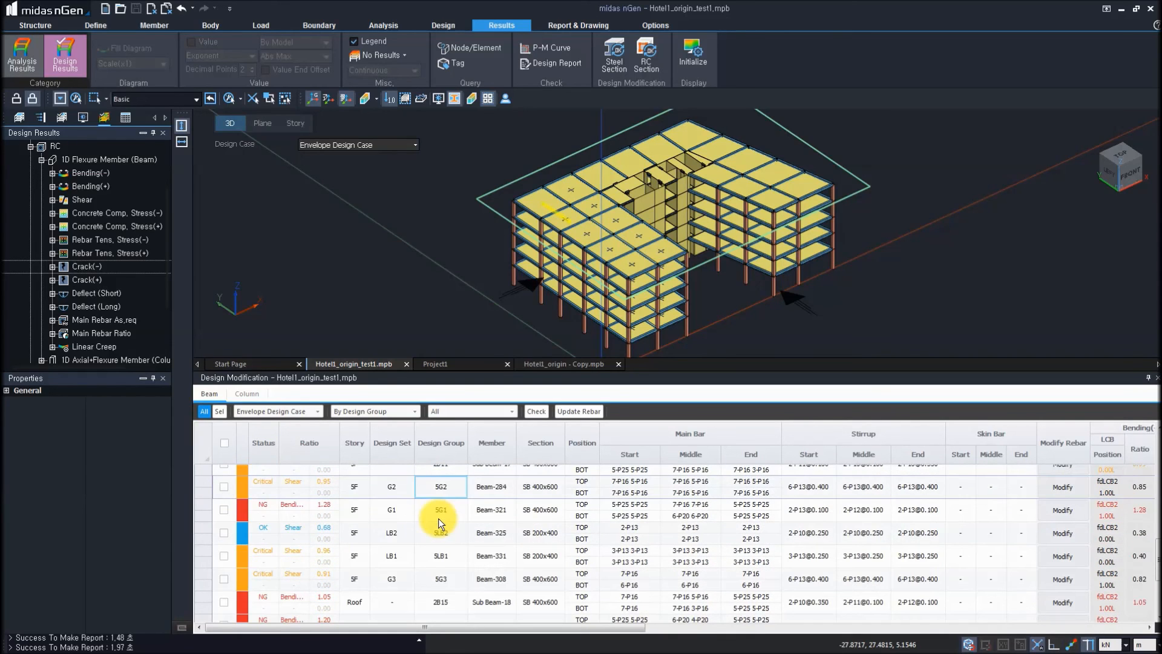
pyautogui.click(344, 514)
pyautogui.scroll(3, 344, 514)
pyautogui.scroll(3, 343, 514)
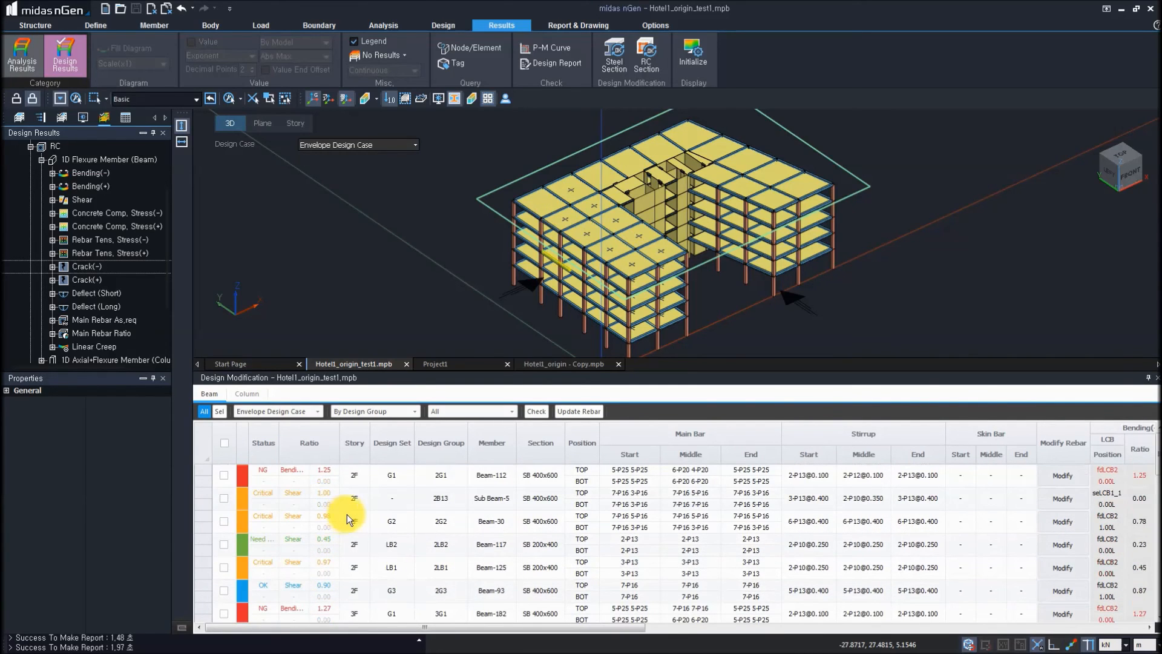
pyautogui.click(359, 475)
pyautogui.click(443, 475)
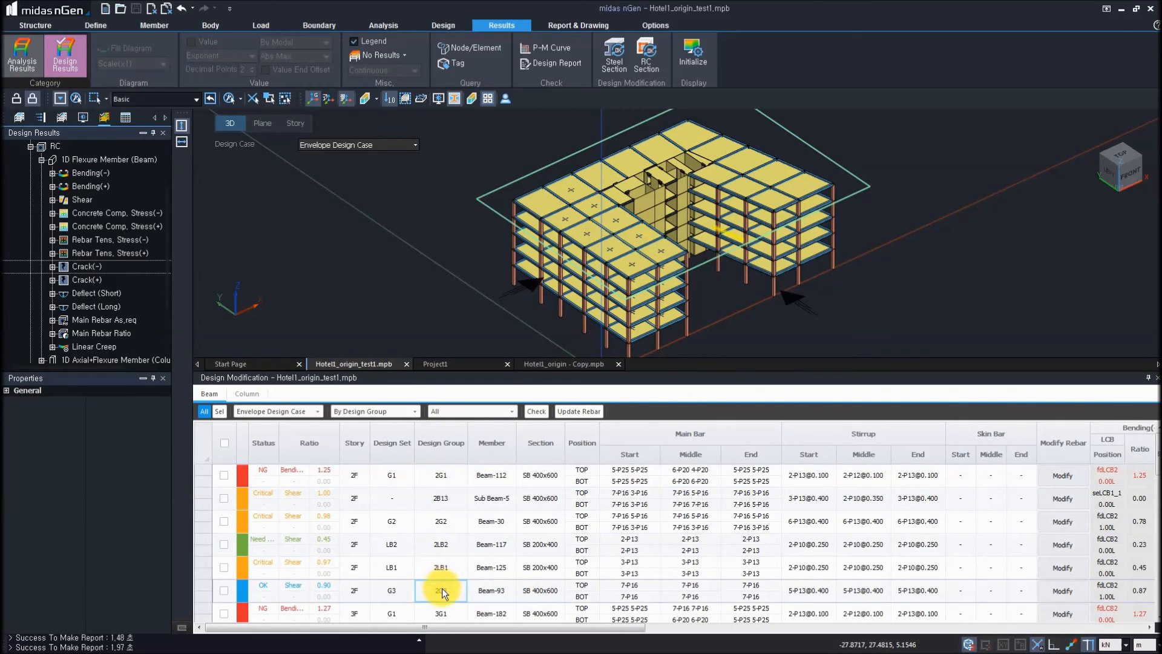
# - Examine the beams' sections, main bars, stirrups, and bending, shear and stress check results in the design modification table
pyautogui.click(512, 510)
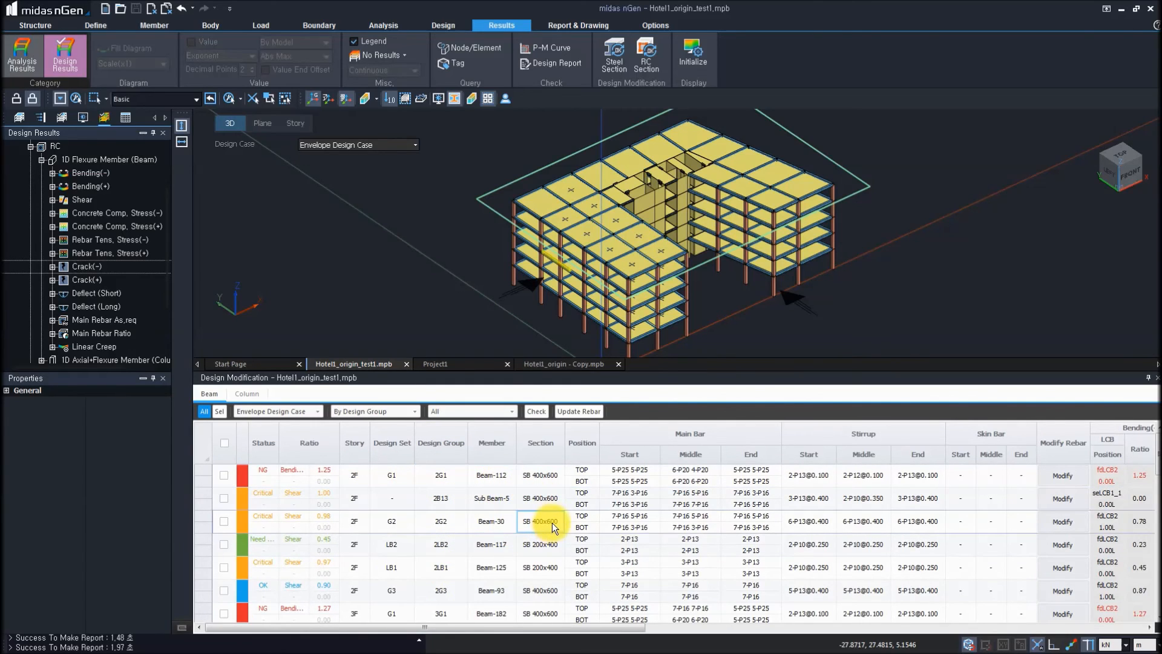
pyautogui.click(691, 500)
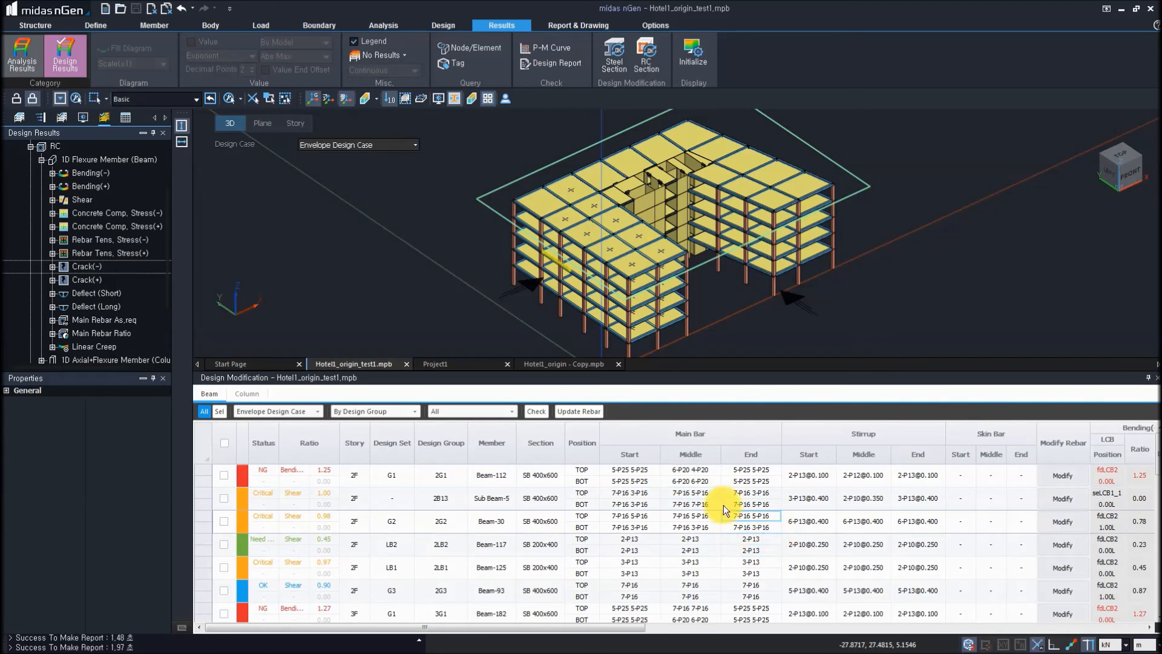
pyautogui.click(690, 572)
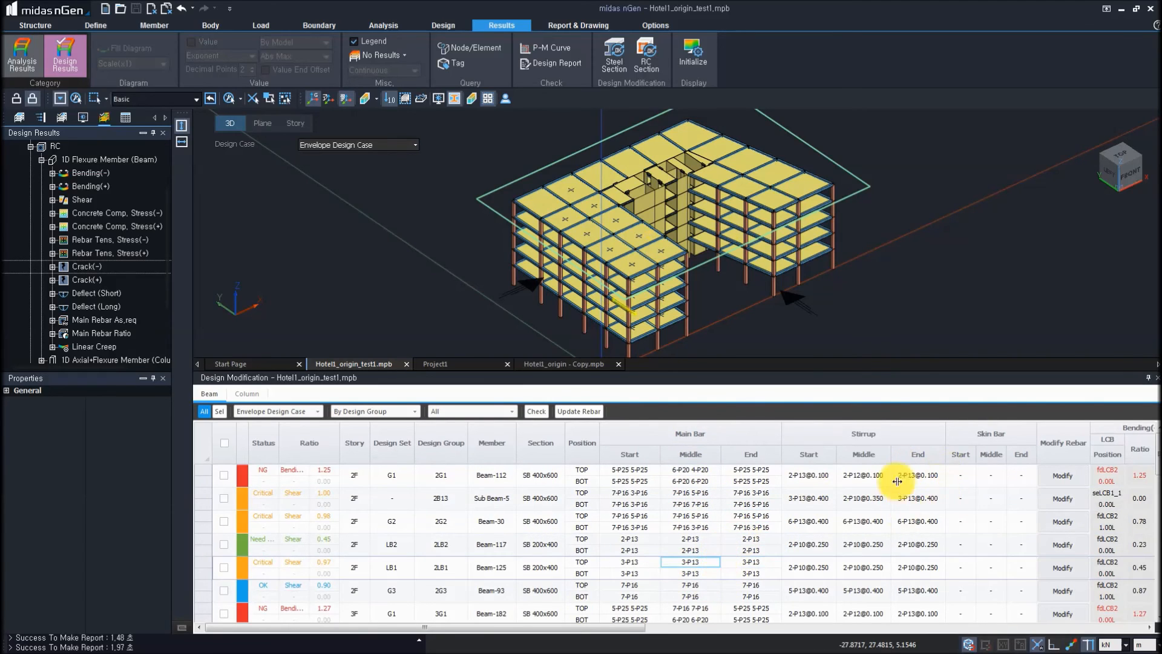
pyautogui.click(1150, 627)
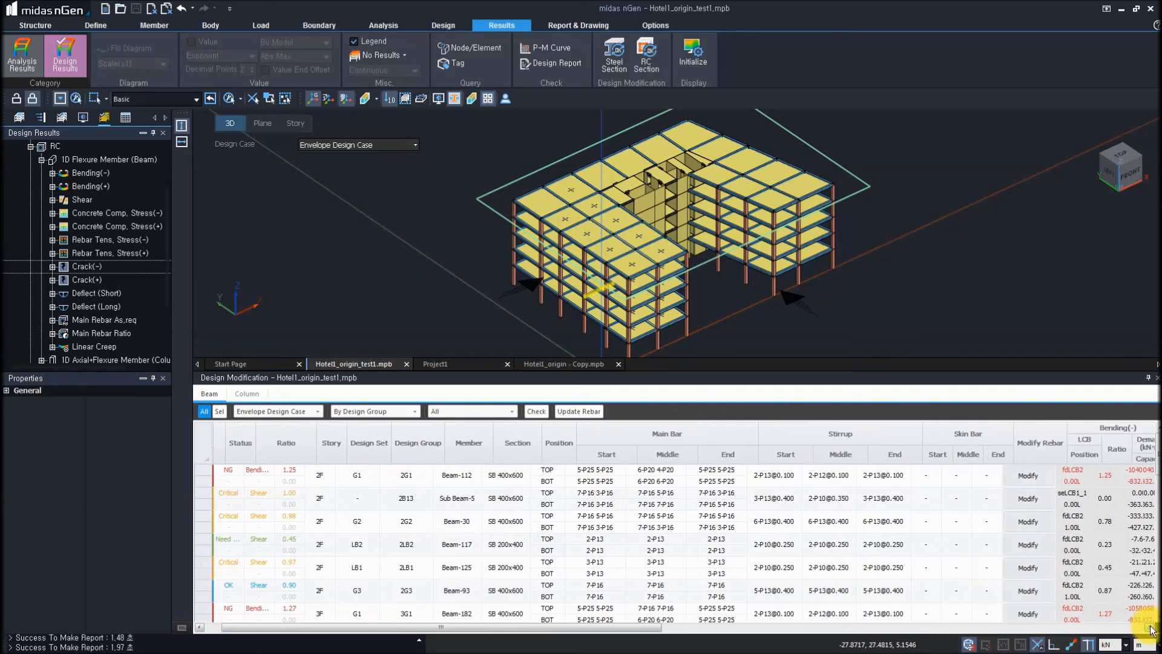
pyautogui.moveTo(1150, 627); pyautogui.dragTo(1150, 627)
pyautogui.moveTo(800, 627); pyautogui.dragTo(883, 629)
pyautogui.scroll(-1, 841, 527)
pyautogui.scroll(-12, 841, 529)
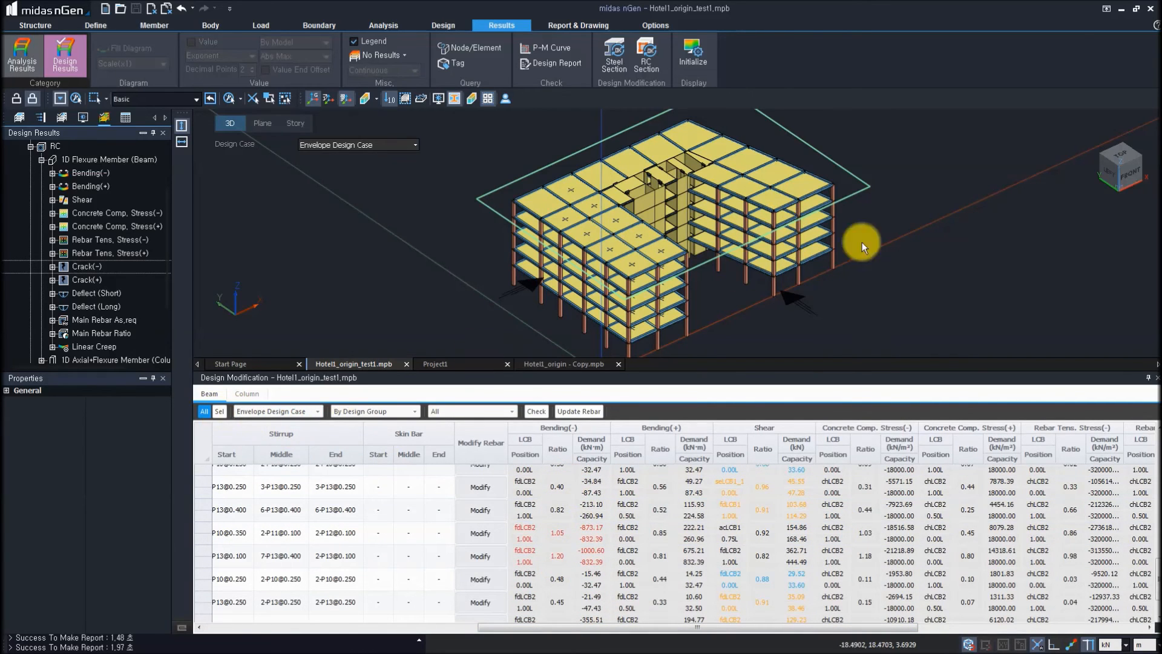
# - Limit the design modification table to two selected roof-edge beams and list the results by member
pyautogui.click(219, 411)
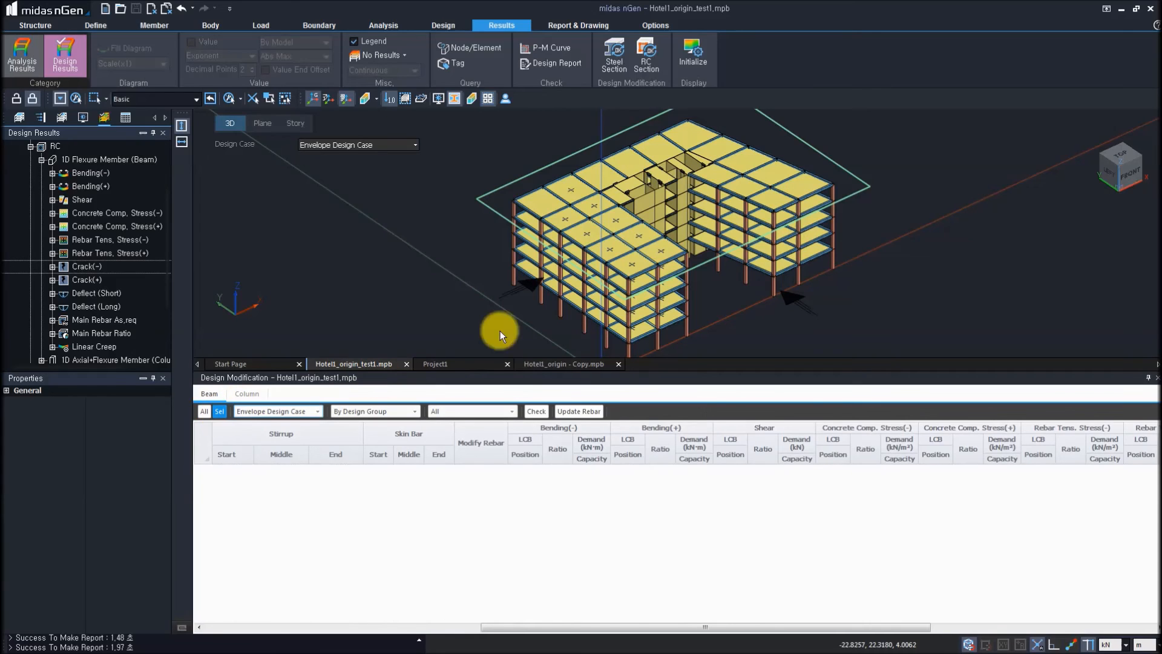
pyautogui.click(568, 241)
pyautogui.click(576, 244)
pyautogui.click(383, 411)
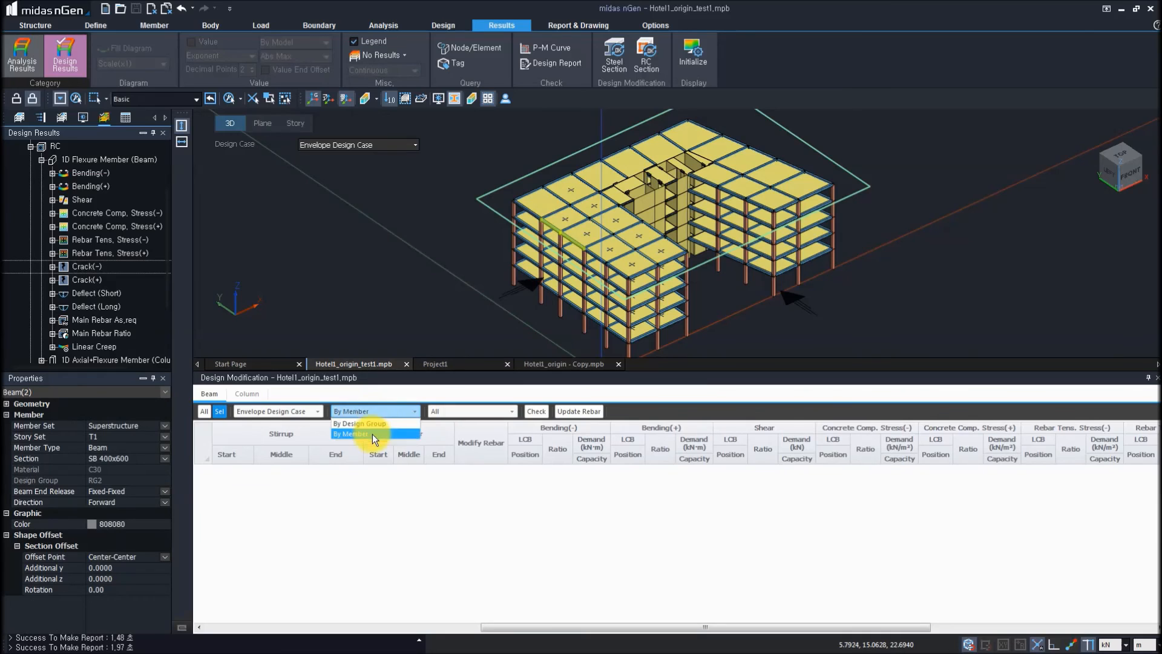
pyautogui.click(372, 434)
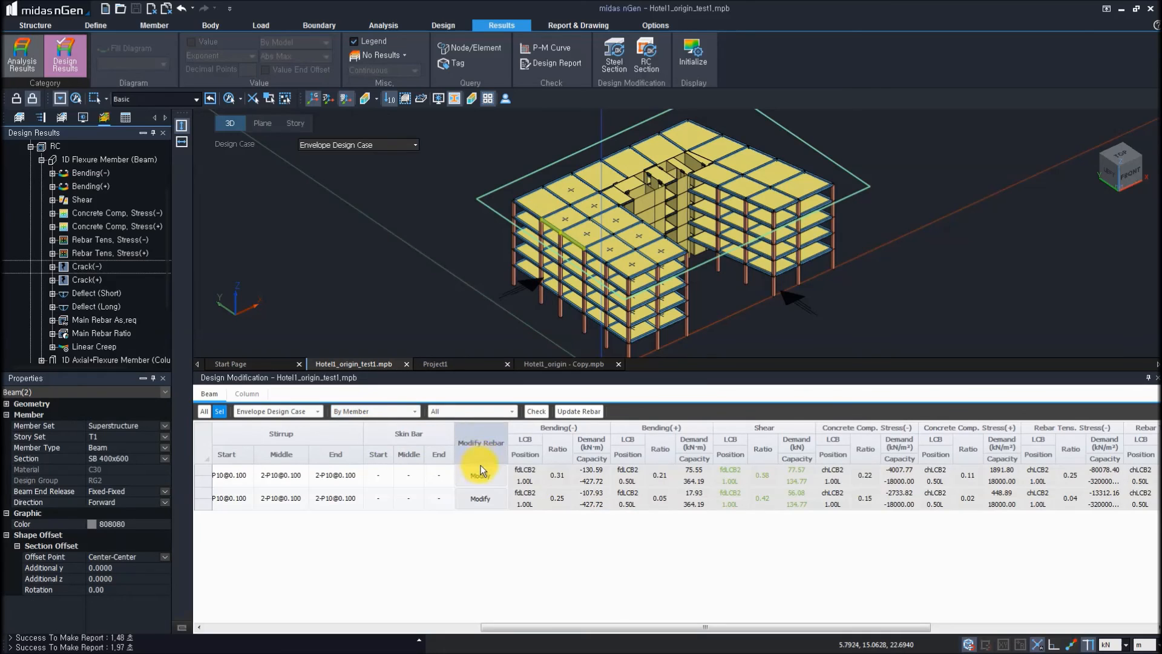
# - Add the adjacent roof-edge beam to the selection, check the listed beams' status and rebar, and close the design modification table
pyautogui.click(603, 268)
pyautogui.click(598, 257)
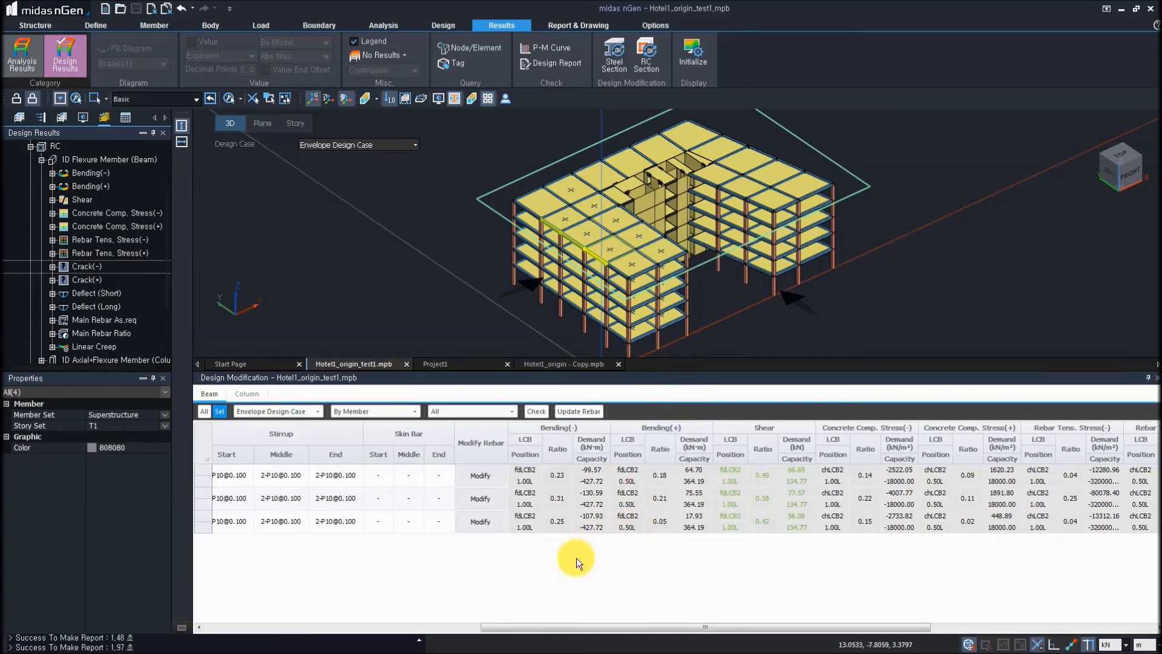
pyautogui.moveTo(591, 626); pyautogui.dragTo(269, 589)
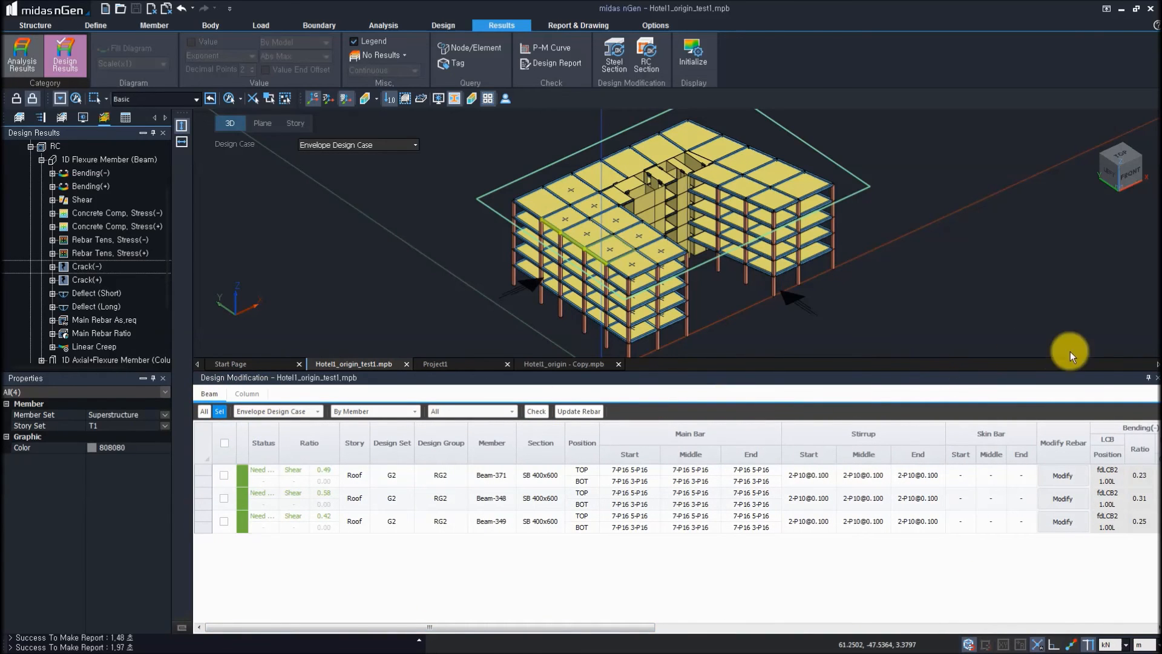
pyautogui.click(1157, 377)
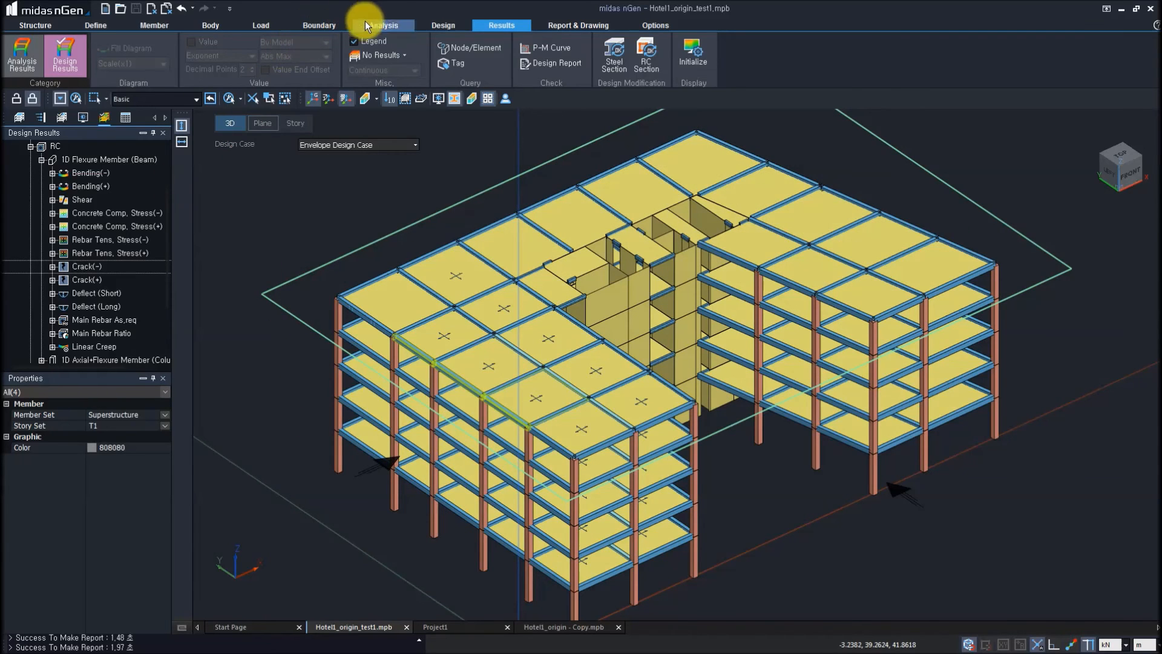
# - Look over the Design Settings' code and sway type options and the available design group commands without changing anything
pyautogui.click(430, 24)
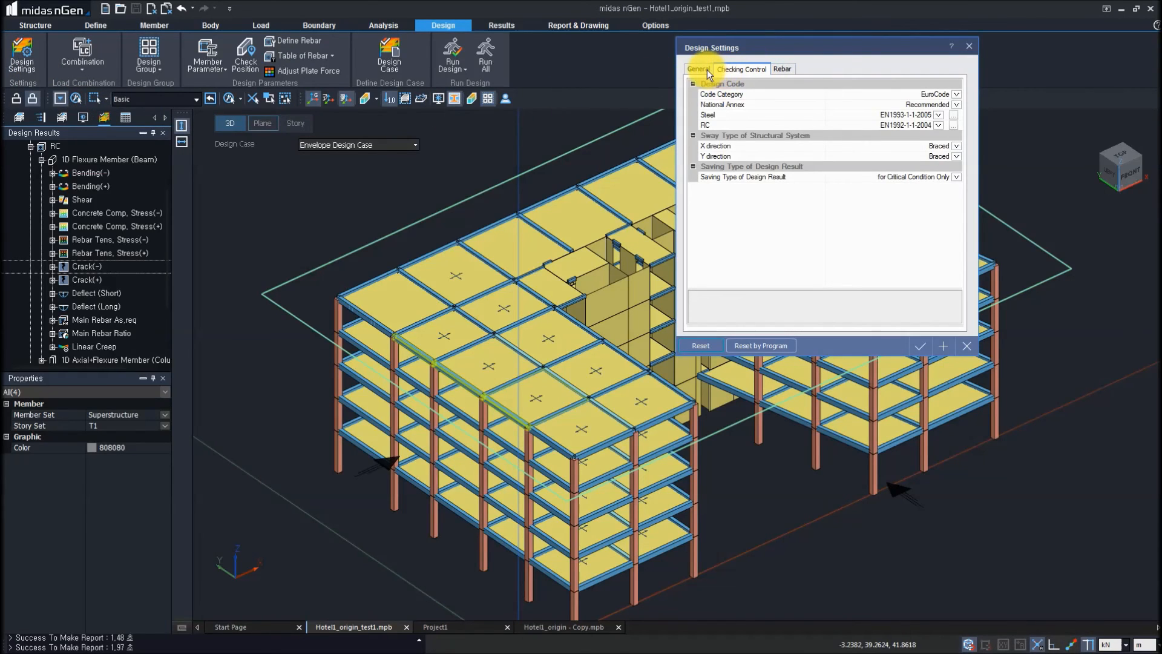
pyautogui.click(973, 45)
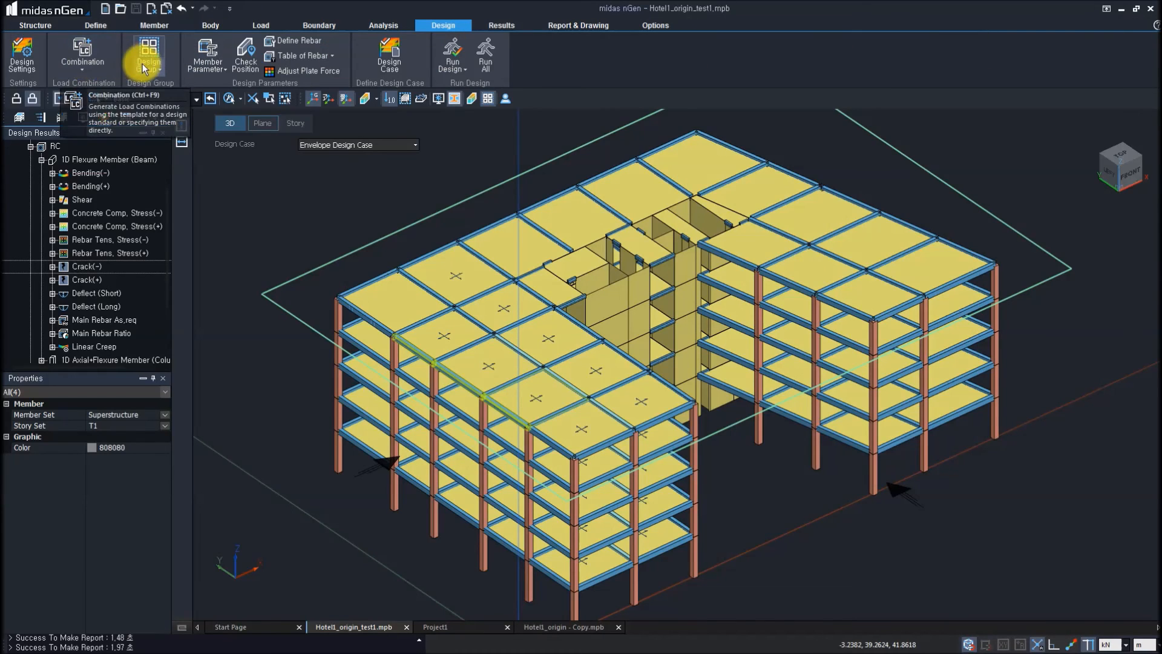
pyautogui.click(147, 65)
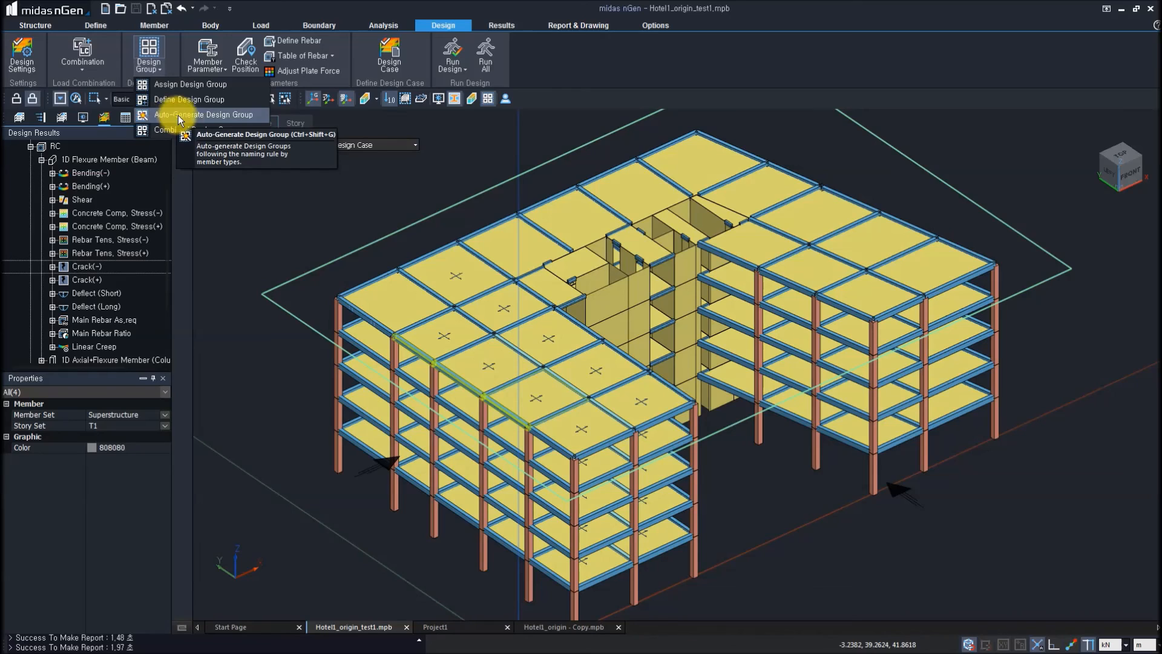
pyautogui.click(601, 83)
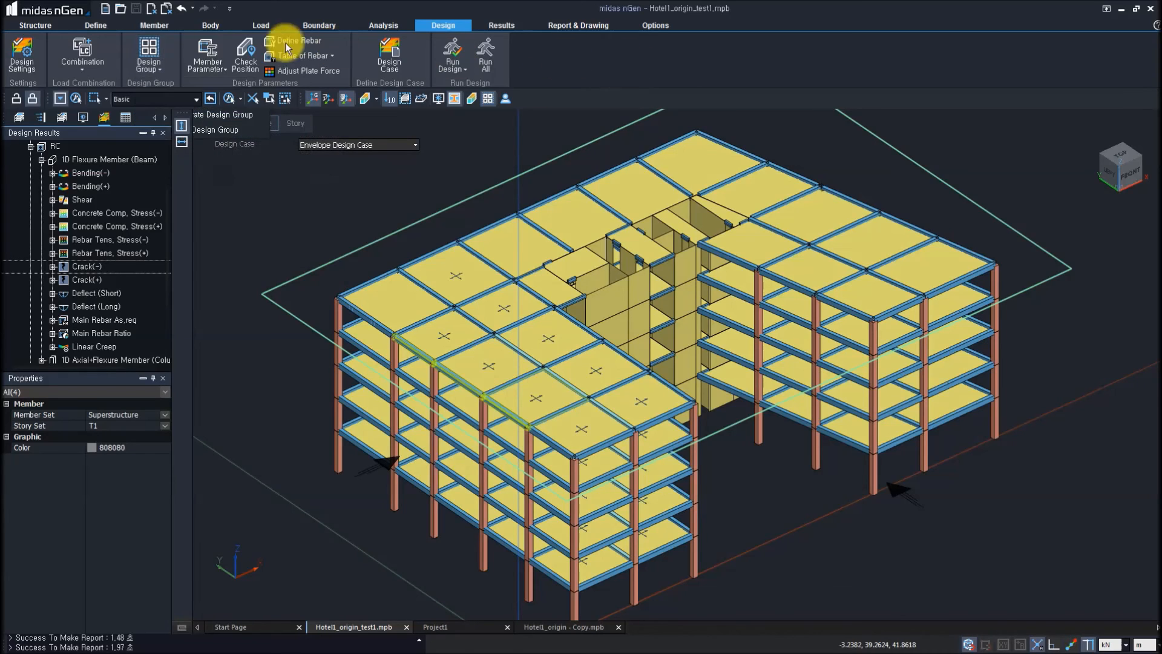
# - Open the member design parameters, switch to the RC beam parameters and inspect their target ratio limits
pyautogui.click(216, 63)
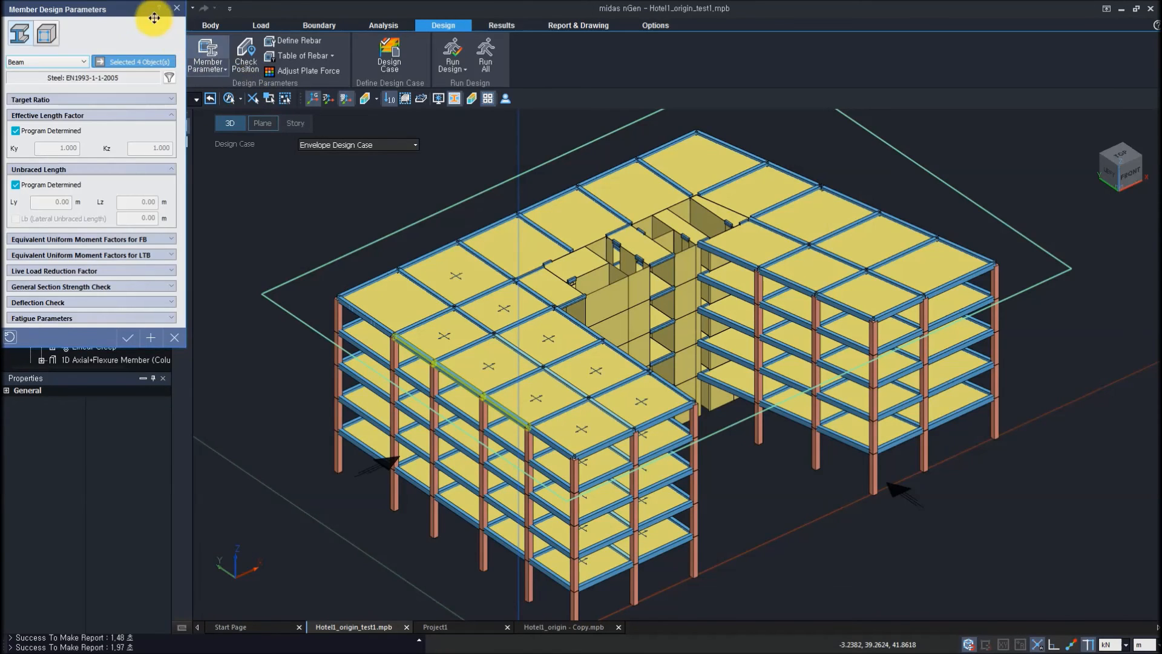
pyautogui.moveTo(146, 15); pyautogui.dragTo(387, 173)
pyautogui.click(298, 200)
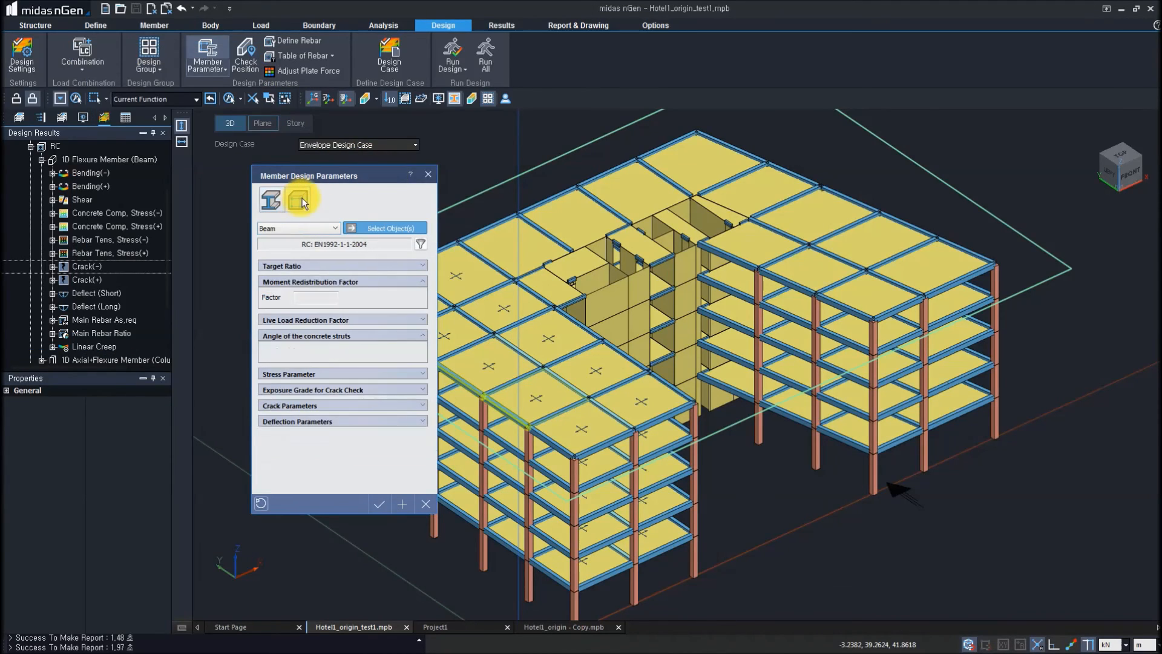
pyautogui.moveTo(307, 144); pyautogui.dragTo(272, 104)
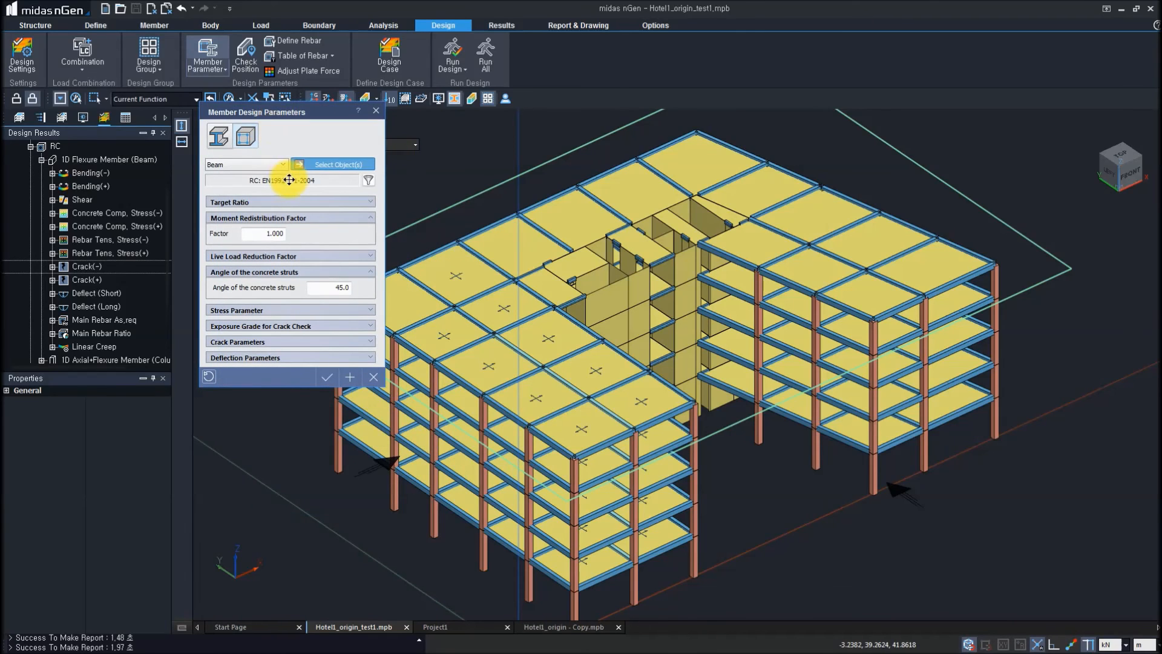
pyautogui.click(285, 202)
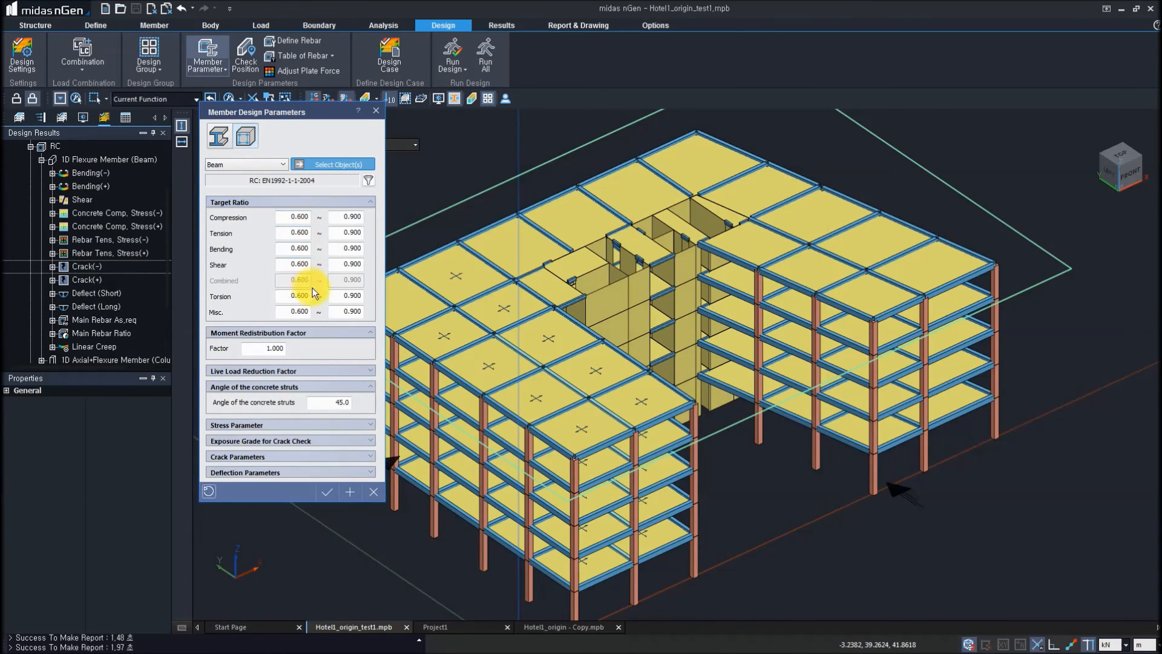
pyautogui.click(311, 202)
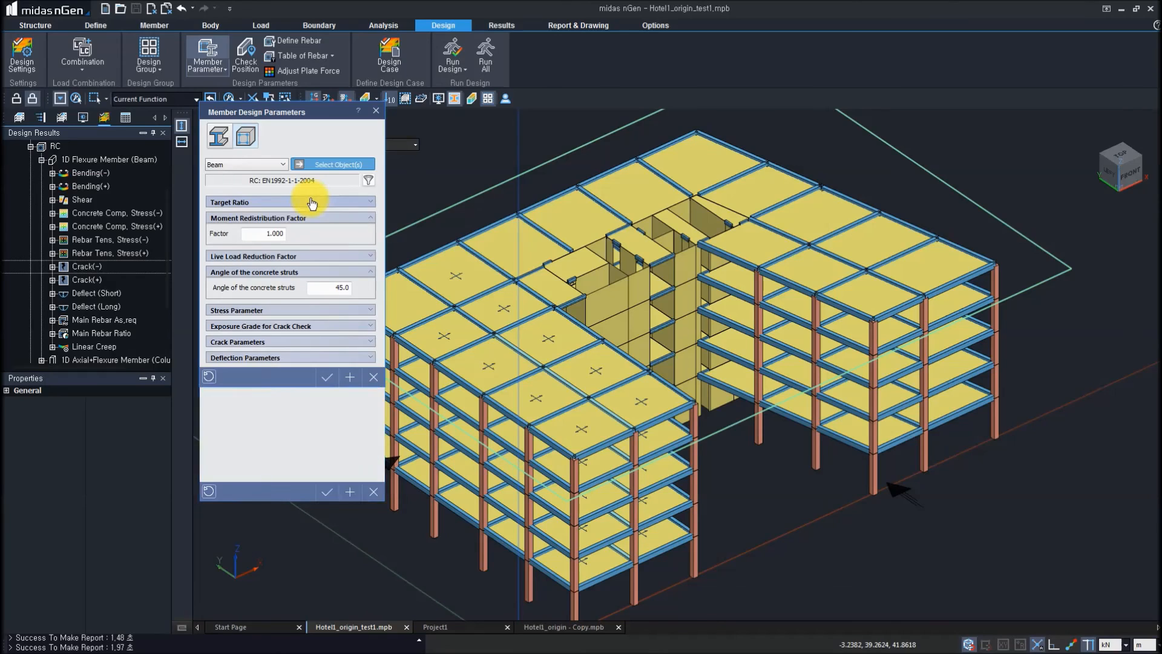
# - Look over the RC beam's live load reduction, stress, exposure grade, crack and deflection parameters, leaving the dialog without applying changes
pyautogui.click(273, 256)
pyautogui.click(273, 256)
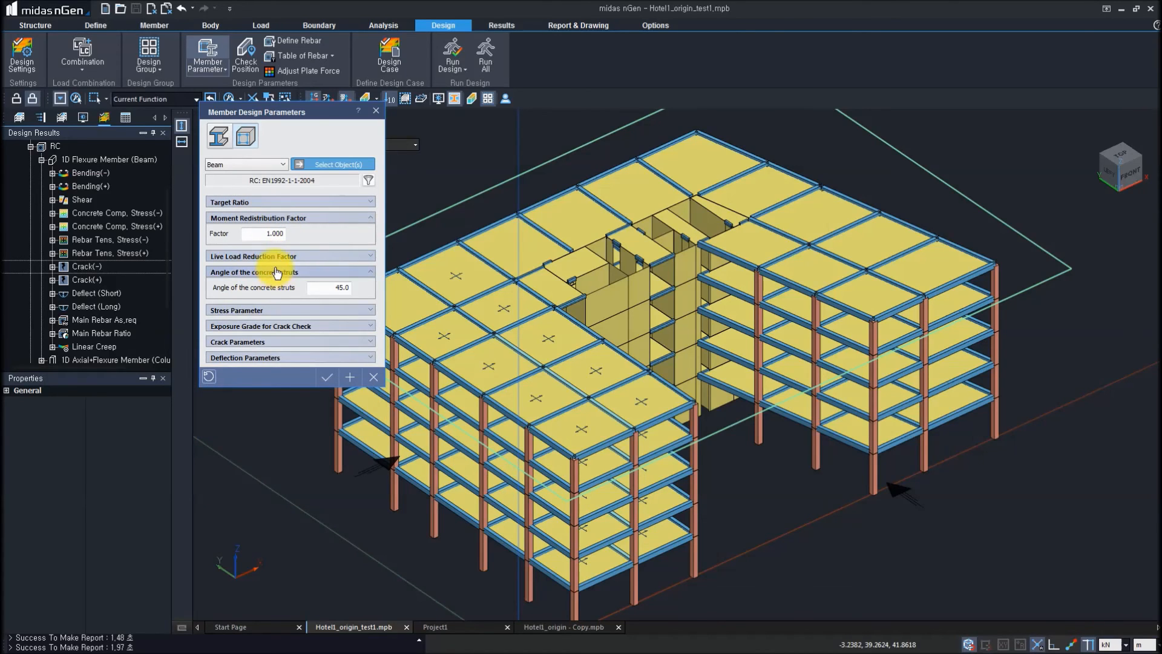
pyautogui.click(278, 311)
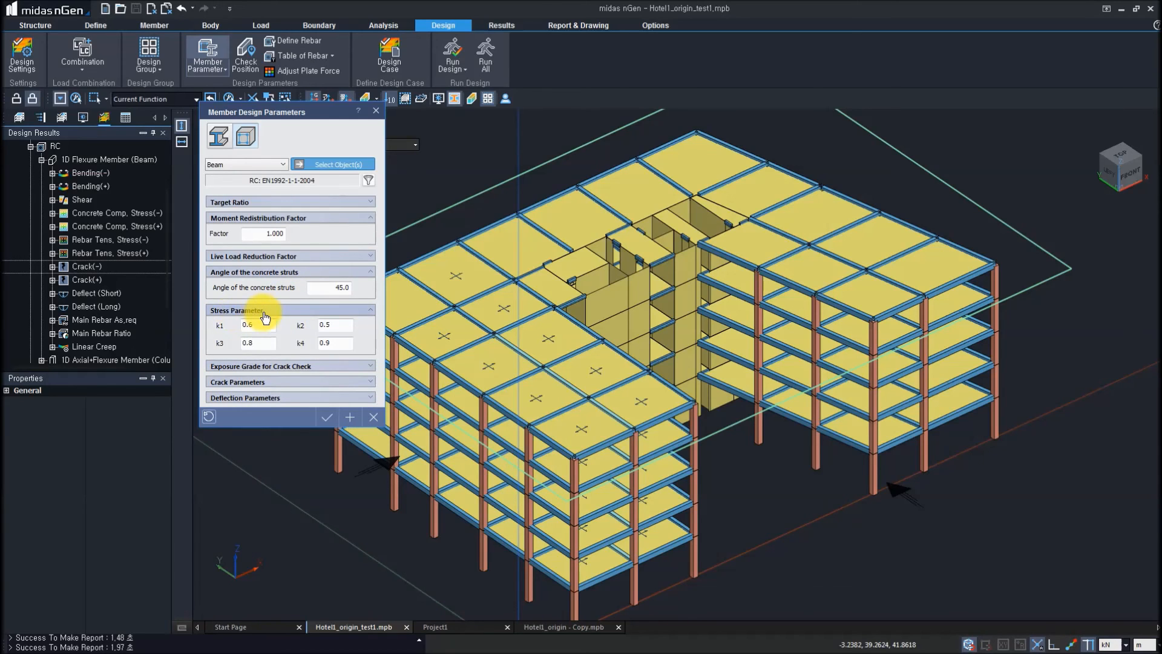
pyautogui.click(270, 367)
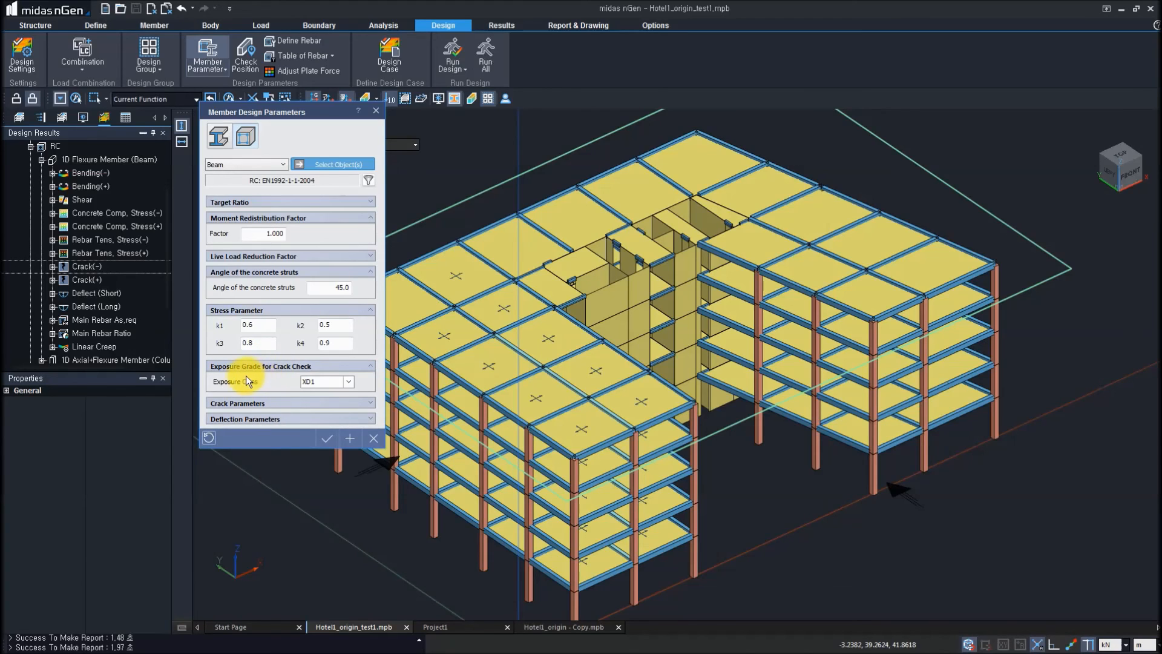
pyautogui.click(267, 403)
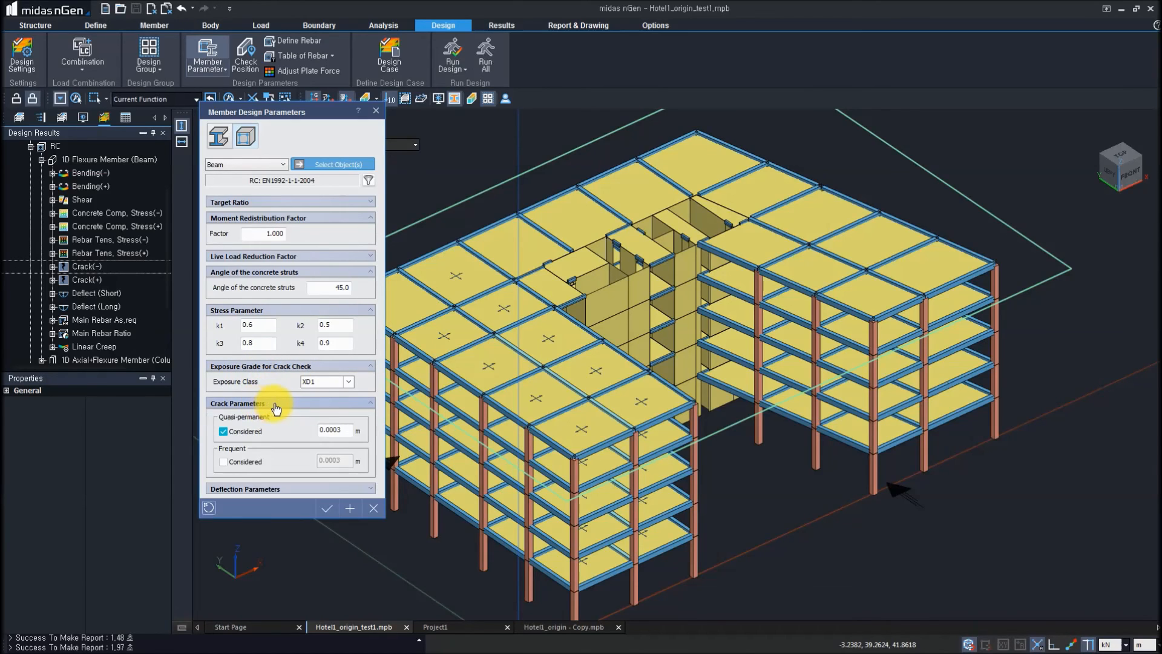
pyautogui.click(289, 487)
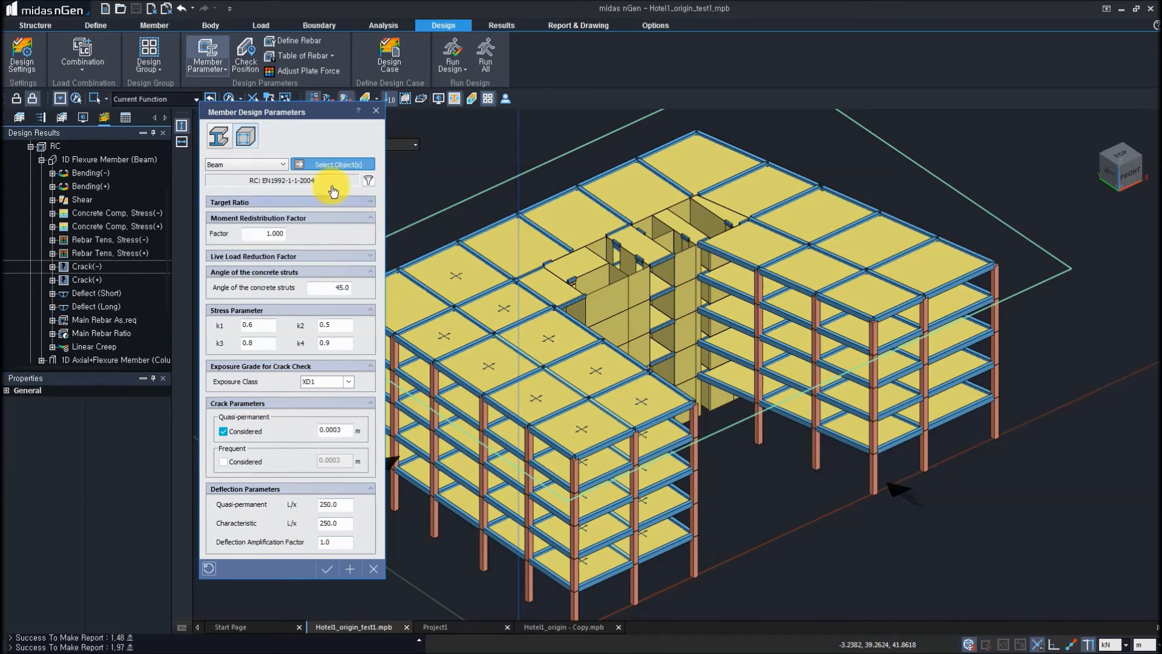
pyautogui.click(375, 113)
# - List all slabs in the RC design parameter table, check their target ratio limits, and close the table
pyautogui.click(213, 66)
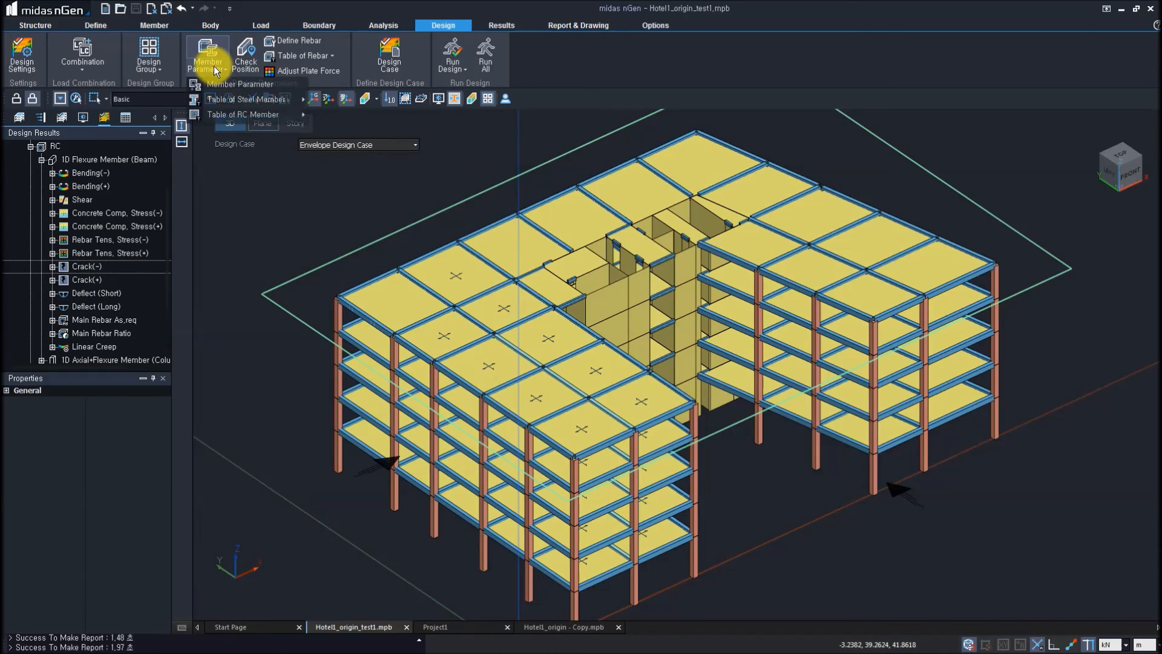
pyautogui.moveTo(256, 115)
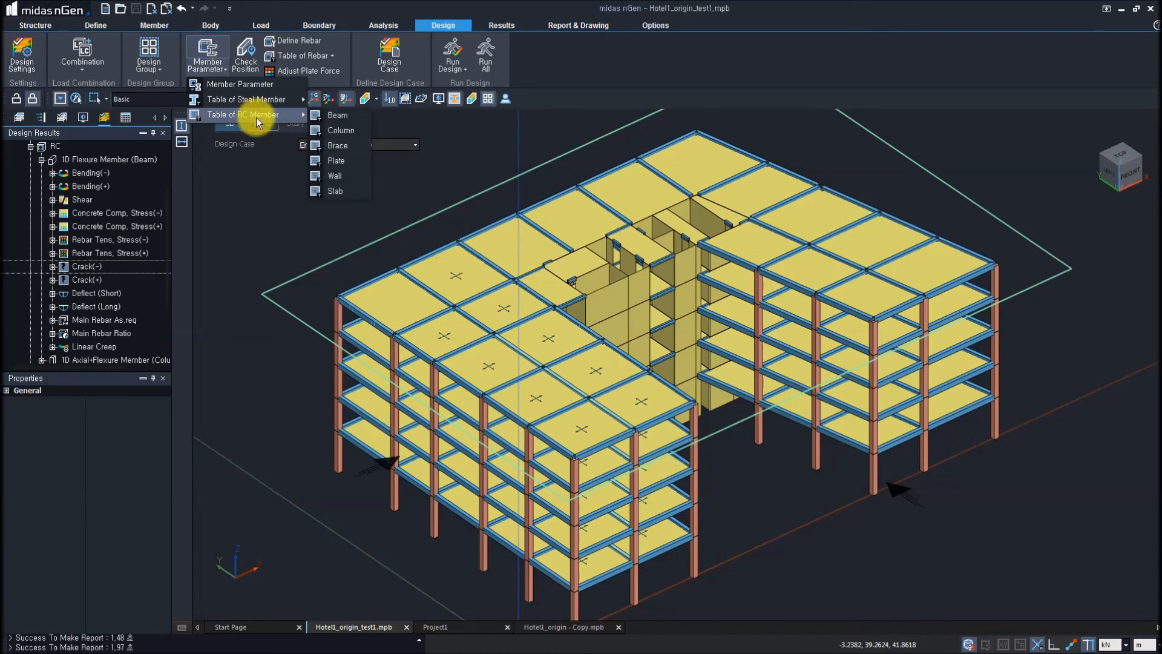
pyautogui.click(342, 190)
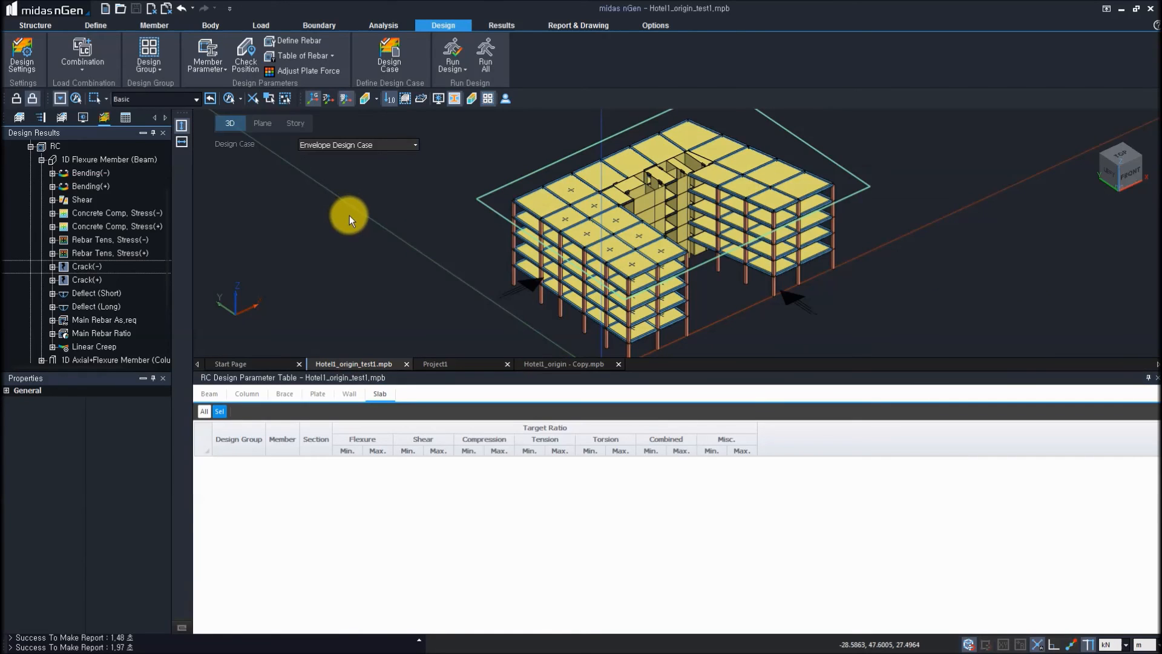
pyautogui.click(204, 412)
pyautogui.click(324, 497)
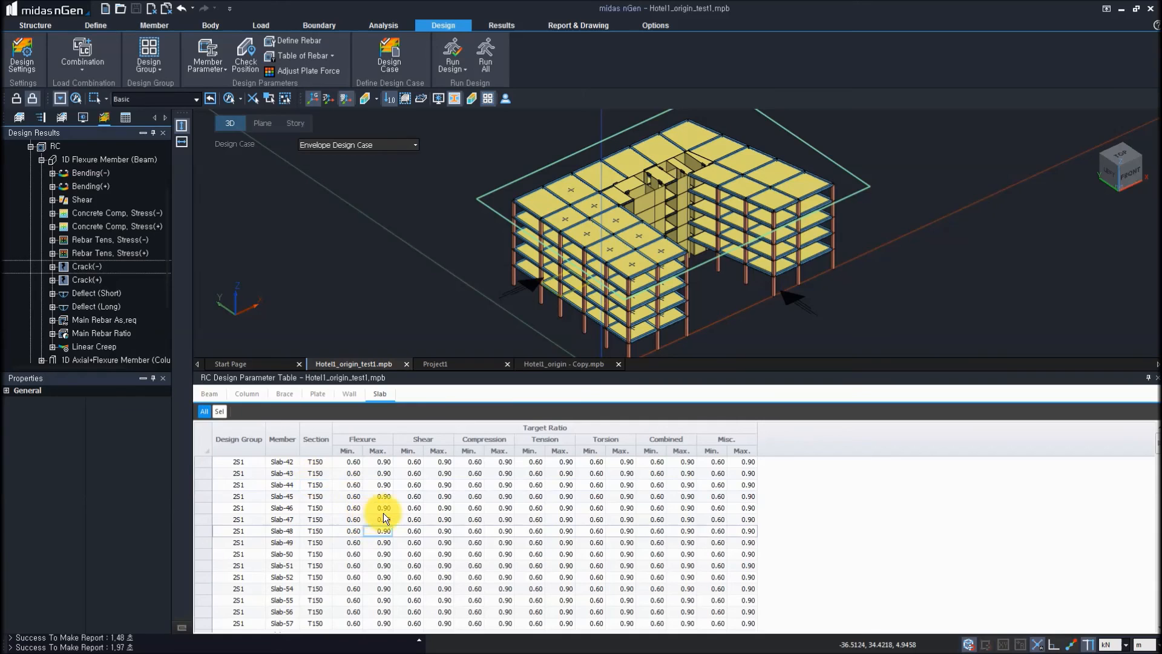
pyautogui.click(351, 481)
pyautogui.click(317, 590)
pyautogui.click(466, 614)
pyautogui.click(551, 621)
pyautogui.click(617, 609)
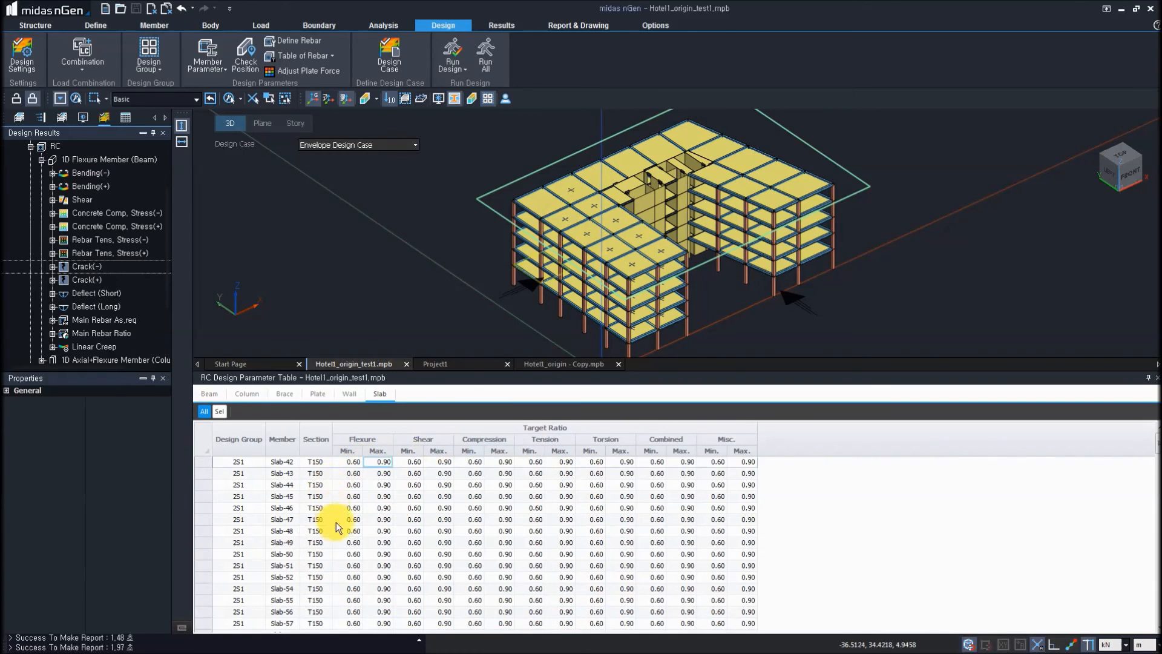
pyautogui.click(1157, 377)
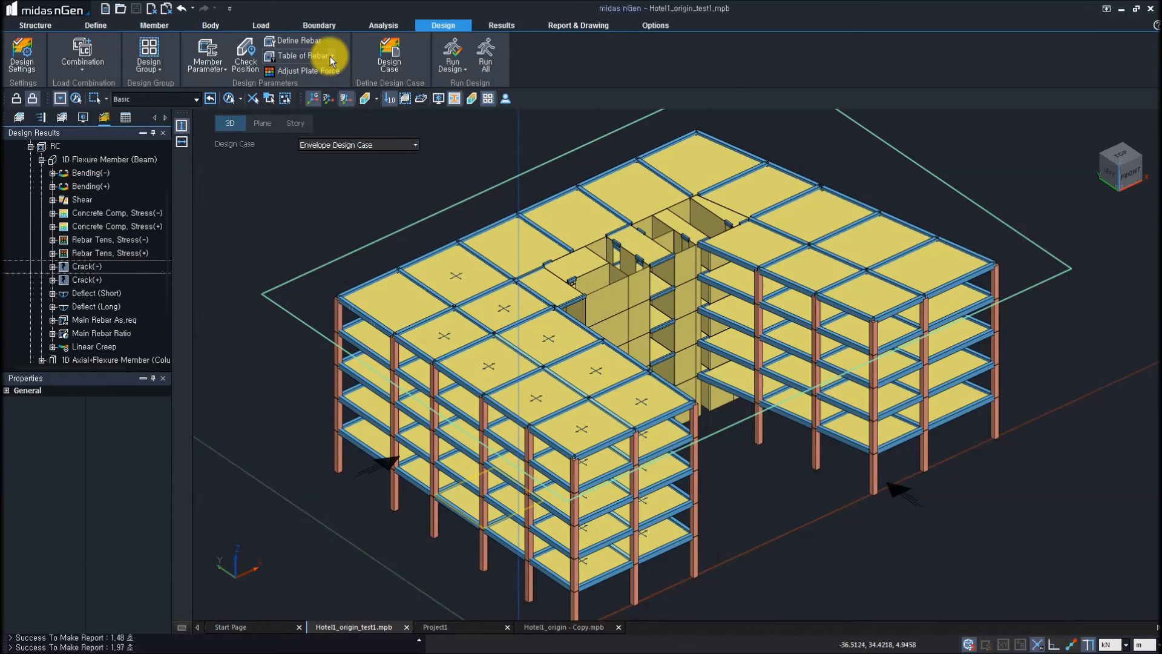
# - View the slab rebar table listed by member and close it
pyautogui.click(329, 56)
pyautogui.click(296, 145)
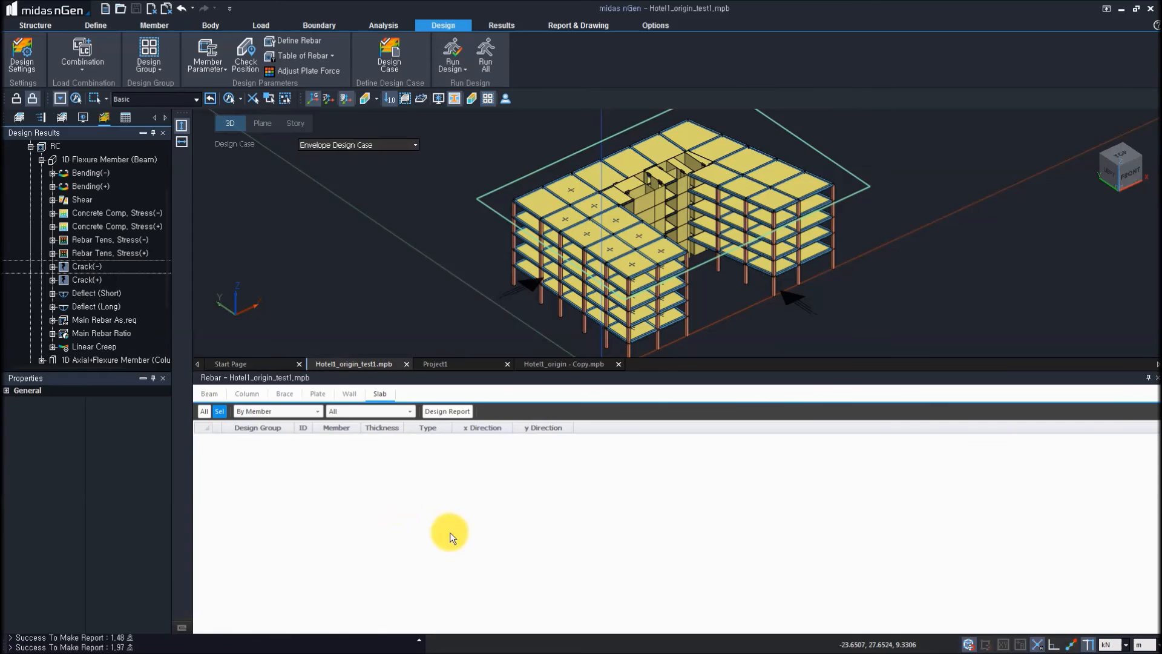
pyautogui.click(1157, 377)
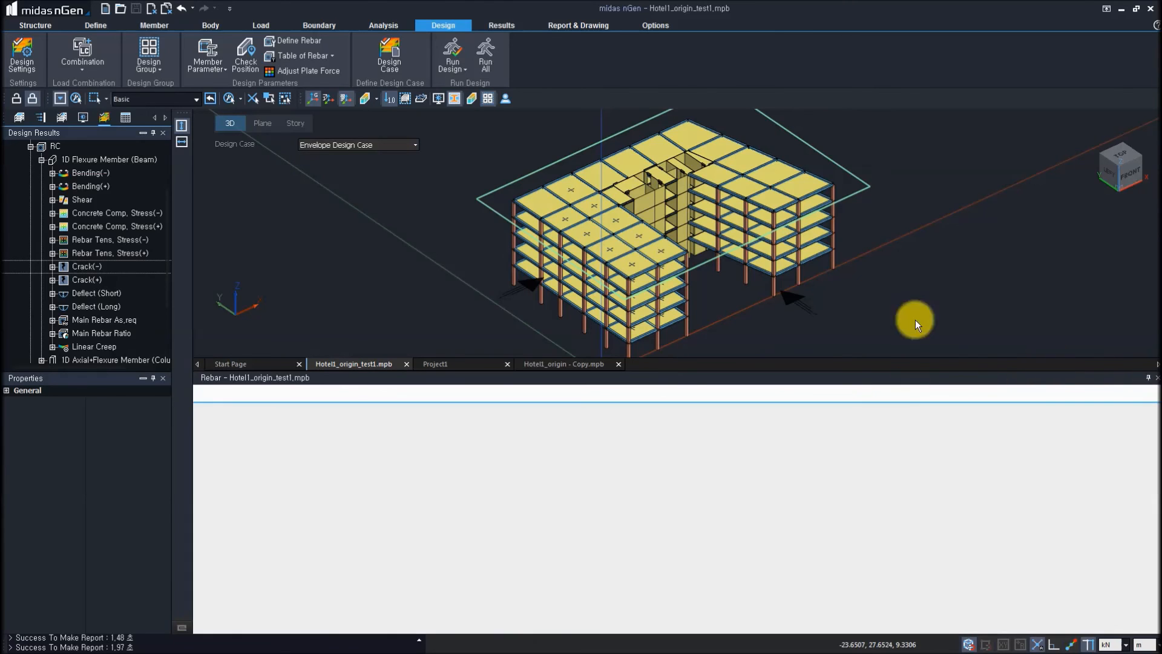
# - Open the rebar arrangement definition for slabs and compare the layouts of Type-A through Type-E
pyautogui.click(310, 43)
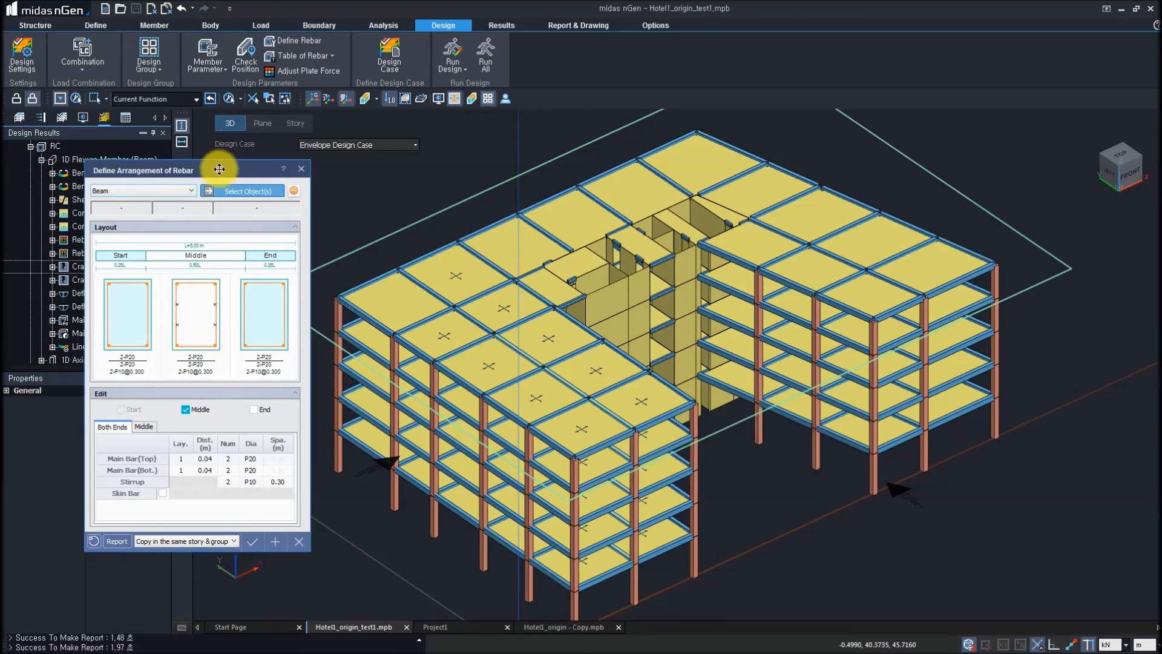
pyautogui.moveTo(217, 170); pyautogui.dragTo(299, 146)
pyautogui.click(238, 166)
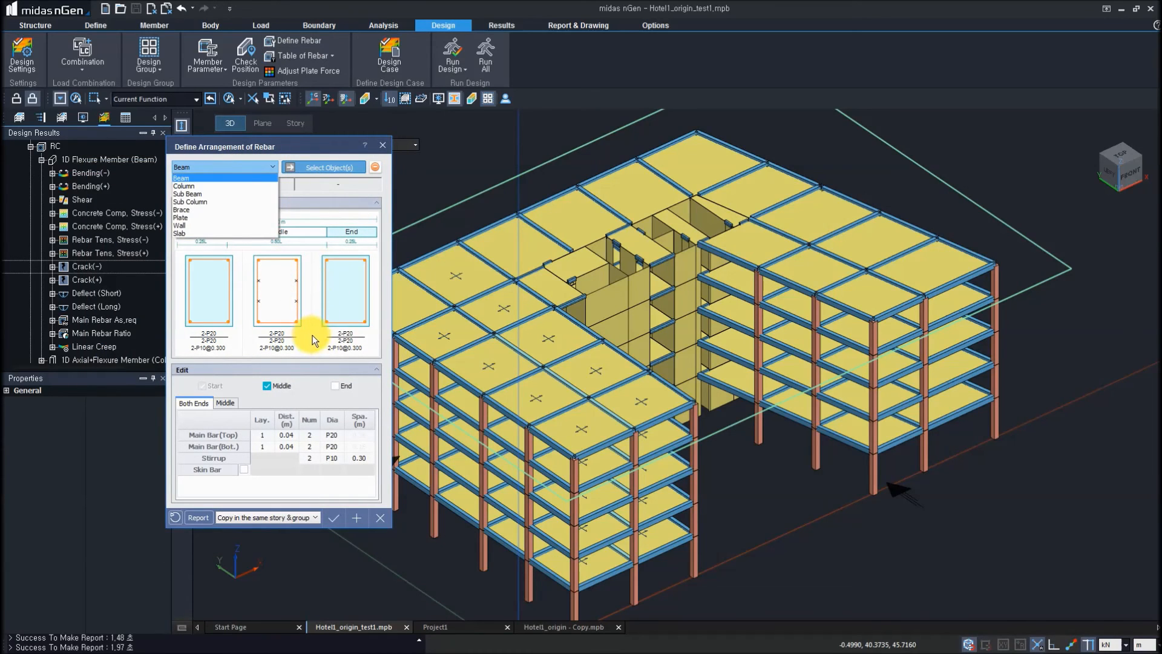
pyautogui.click(211, 234)
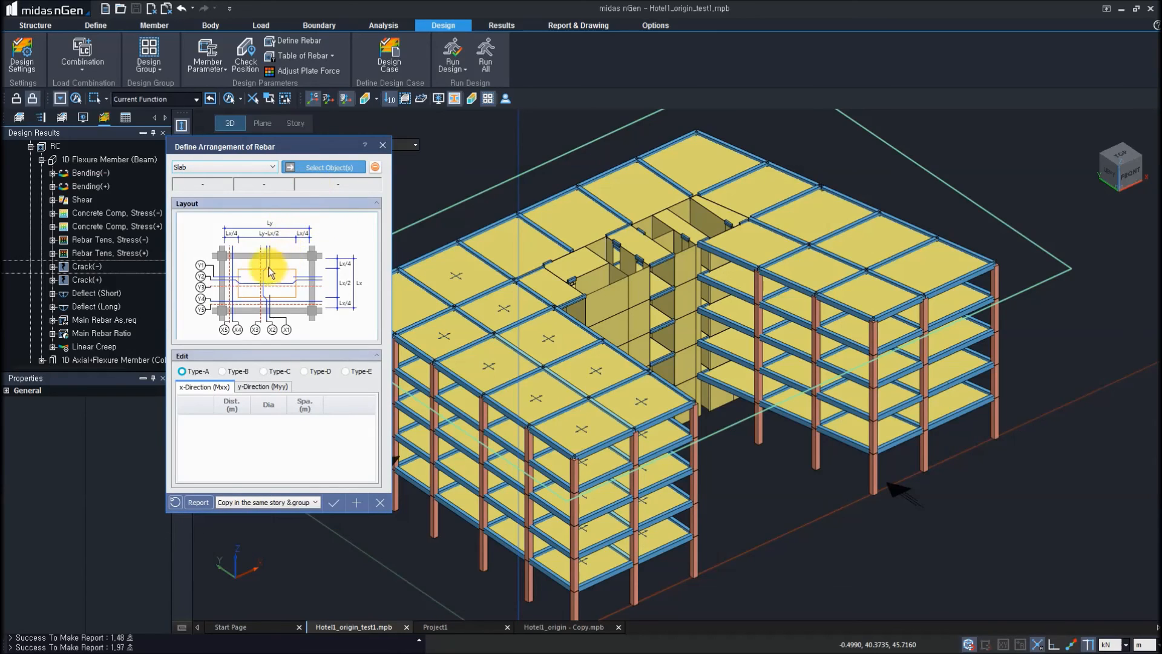
pyautogui.click(233, 372)
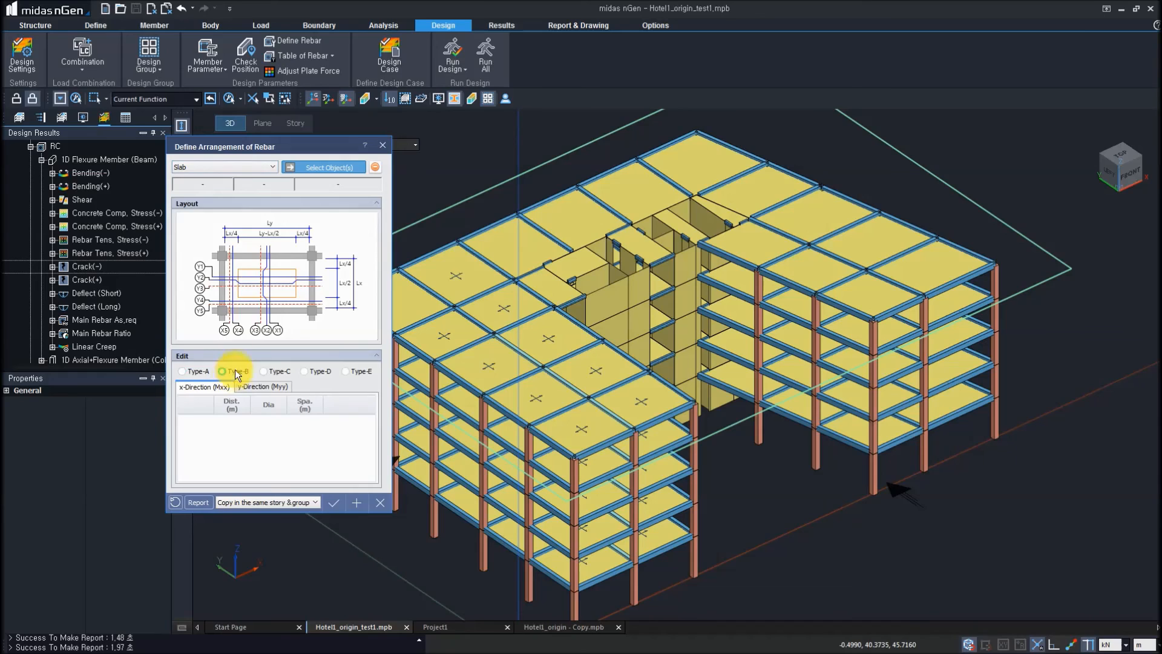
pyautogui.click(270, 369)
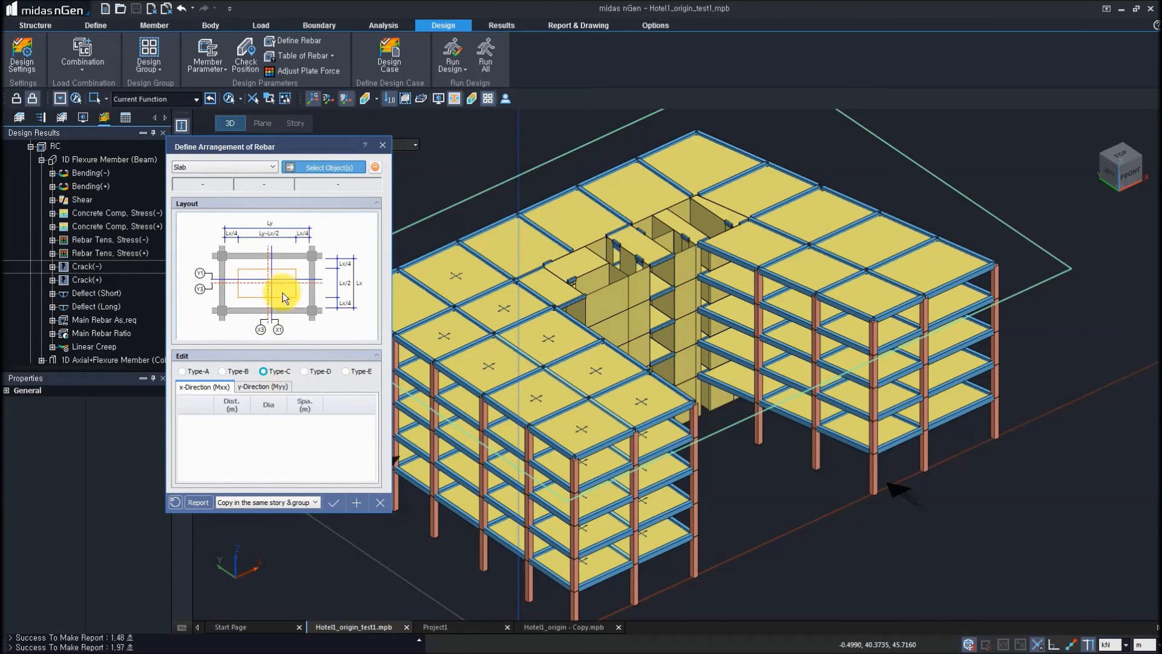
pyautogui.click(303, 370)
pyautogui.click(350, 369)
pyautogui.click(198, 372)
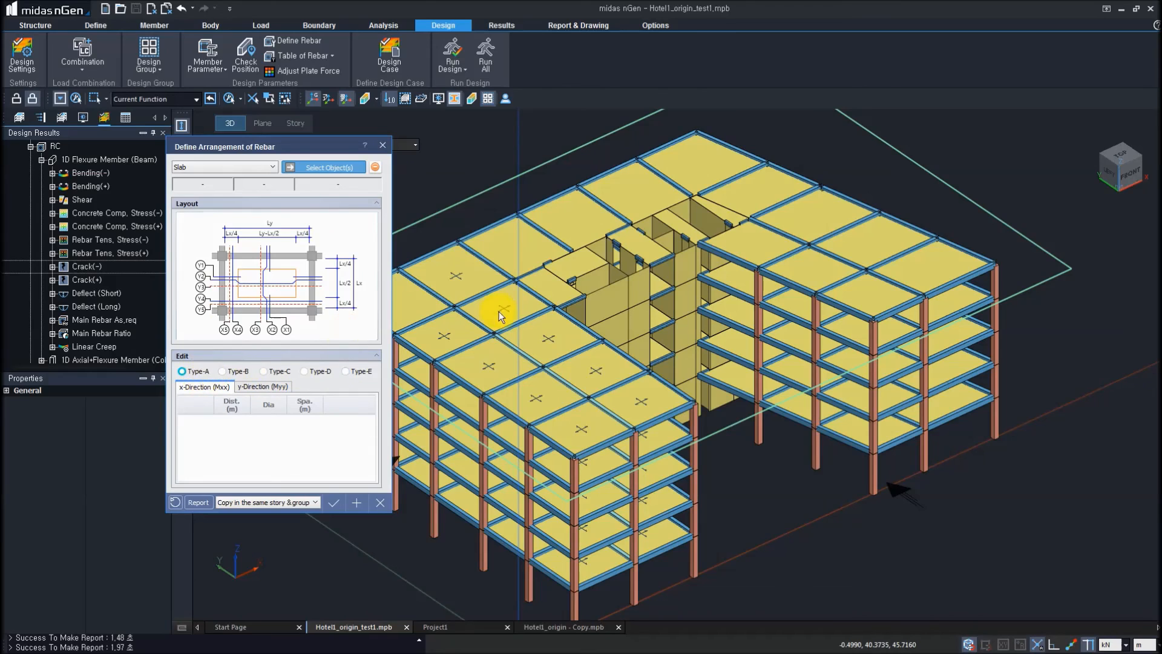
# - Select a roof slab, preview its x-direction rebar with the Type-A layout, and leave the rebar definition without applying
pyautogui.click(466, 272)
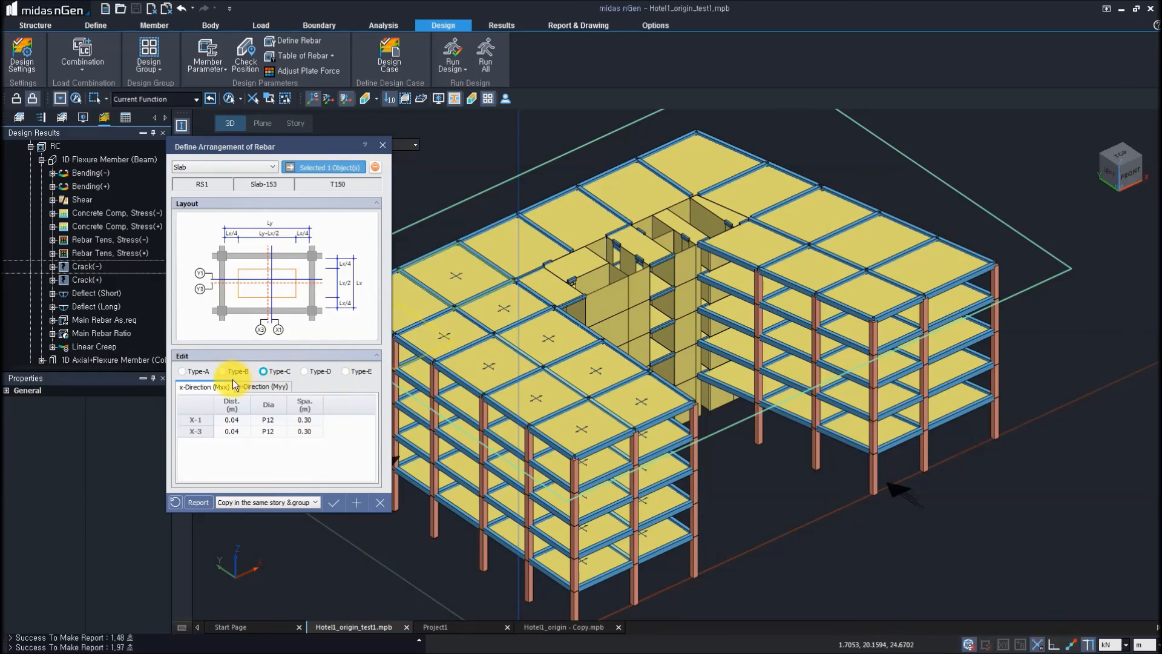
pyautogui.click(201, 371)
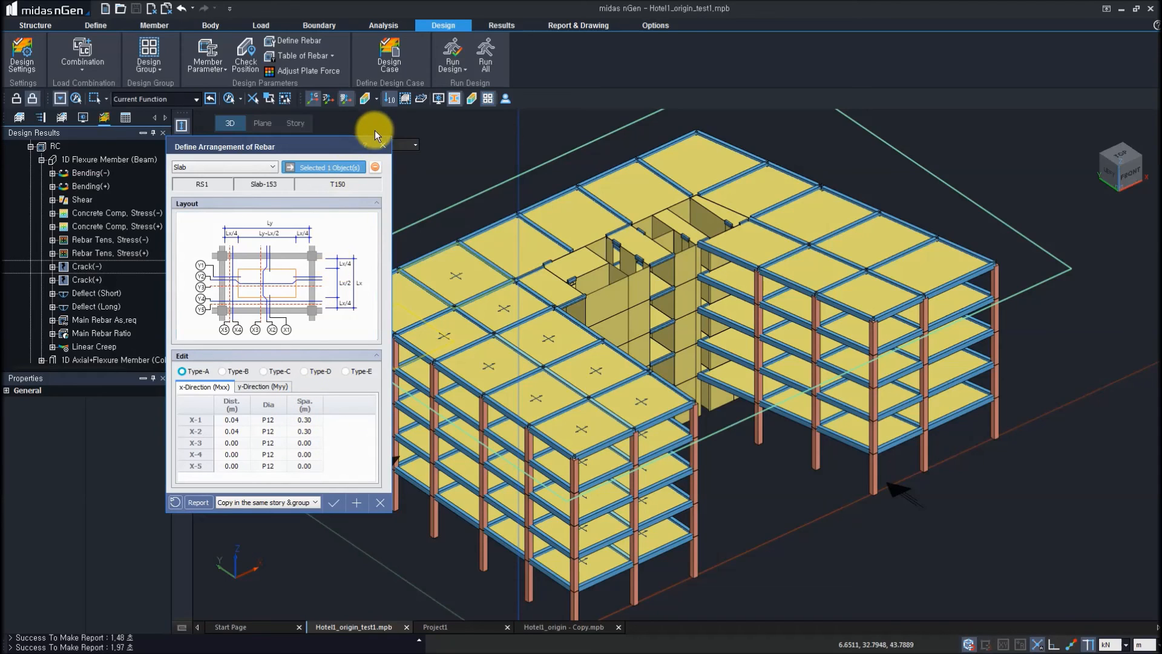
pyautogui.click(382, 145)
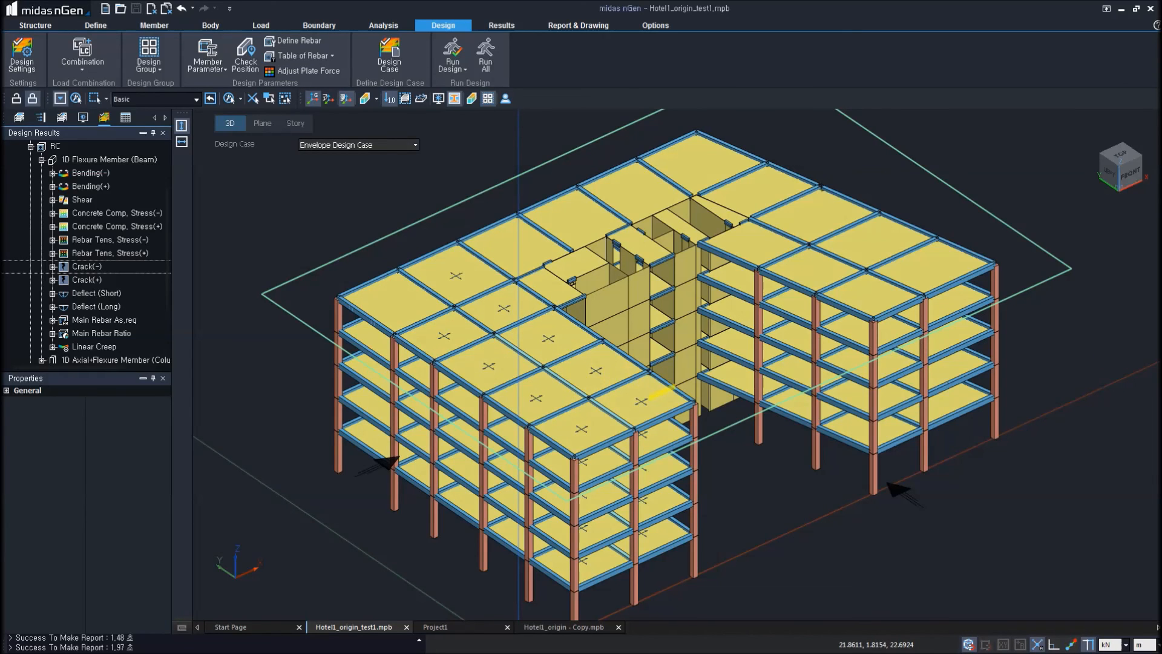
# - Inspect the column layout and framing plans configured in Drawing Set-1 and close the drawing set without changes
pyautogui.click(578, 25)
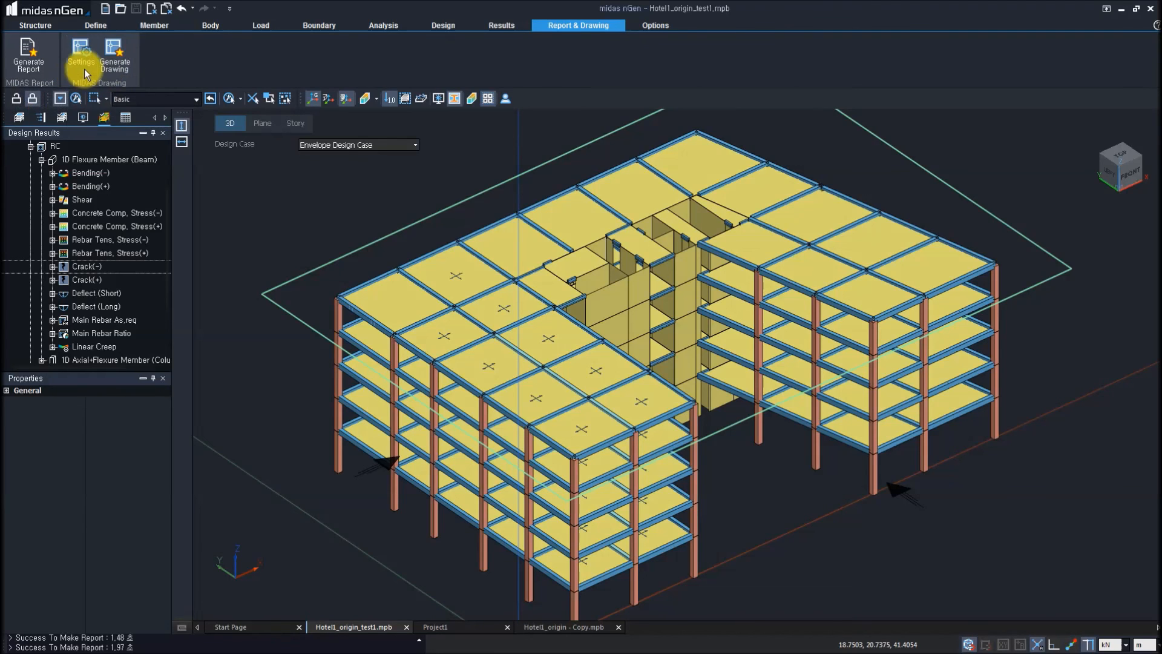
pyautogui.click(101, 68)
pyautogui.moveTo(143, 11); pyautogui.dragTo(239, 120)
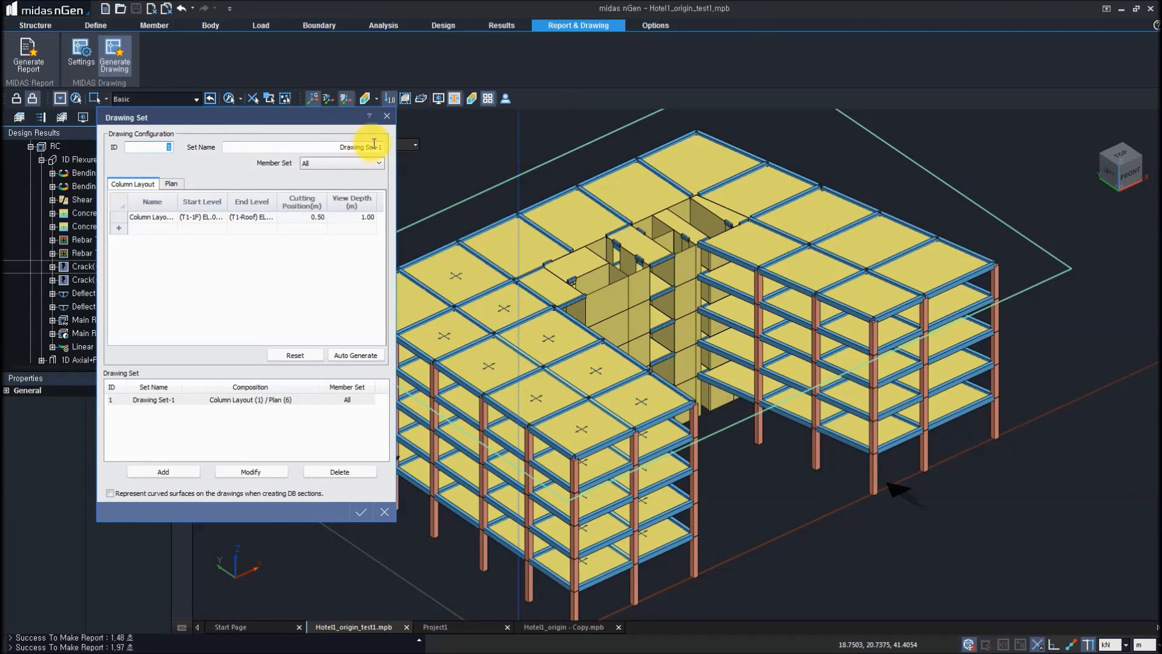
pyautogui.click(171, 184)
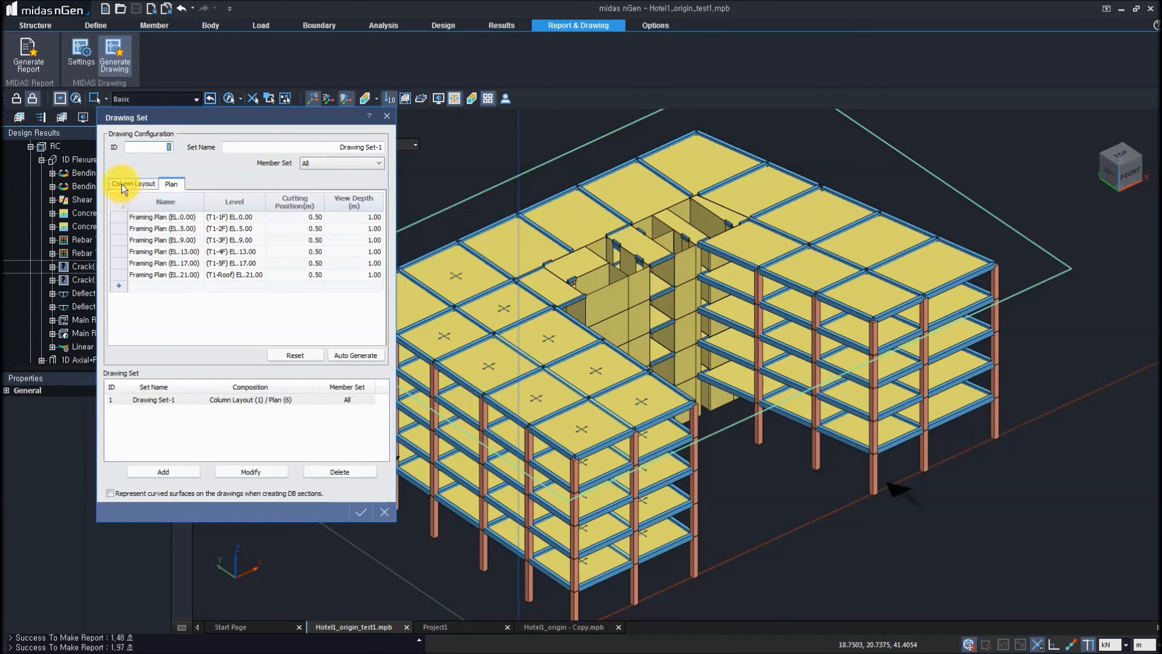
pyautogui.click(386, 115)
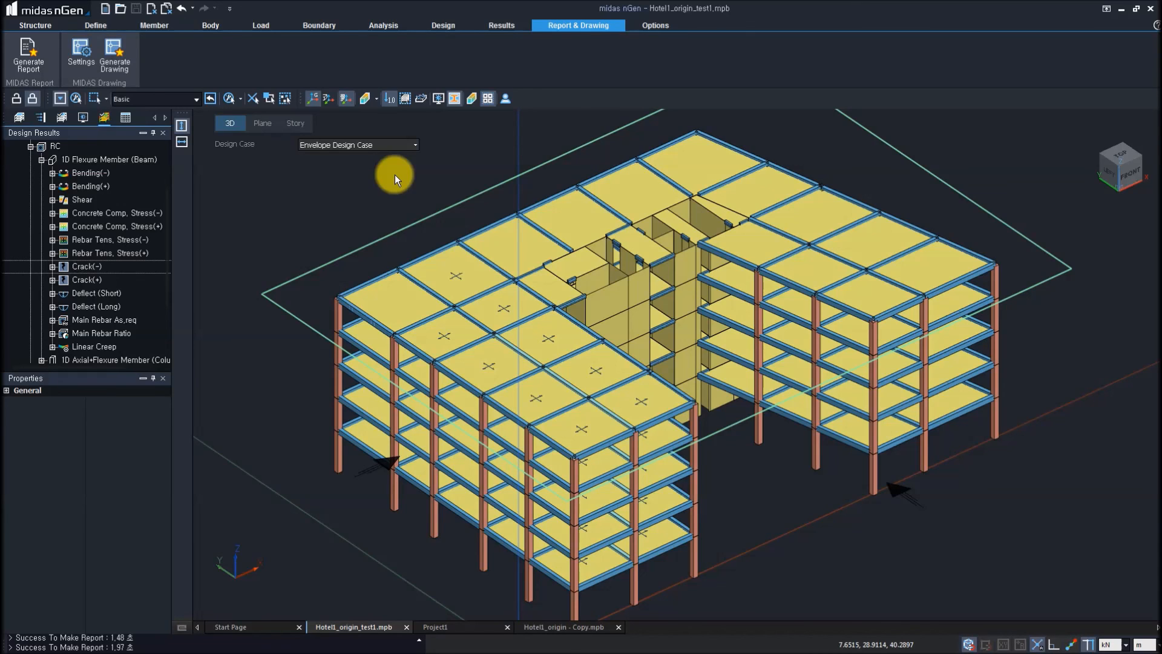
# - Generate the drawing data from the hotel model and continue in midas Drawing DS
pyautogui.click(114, 54)
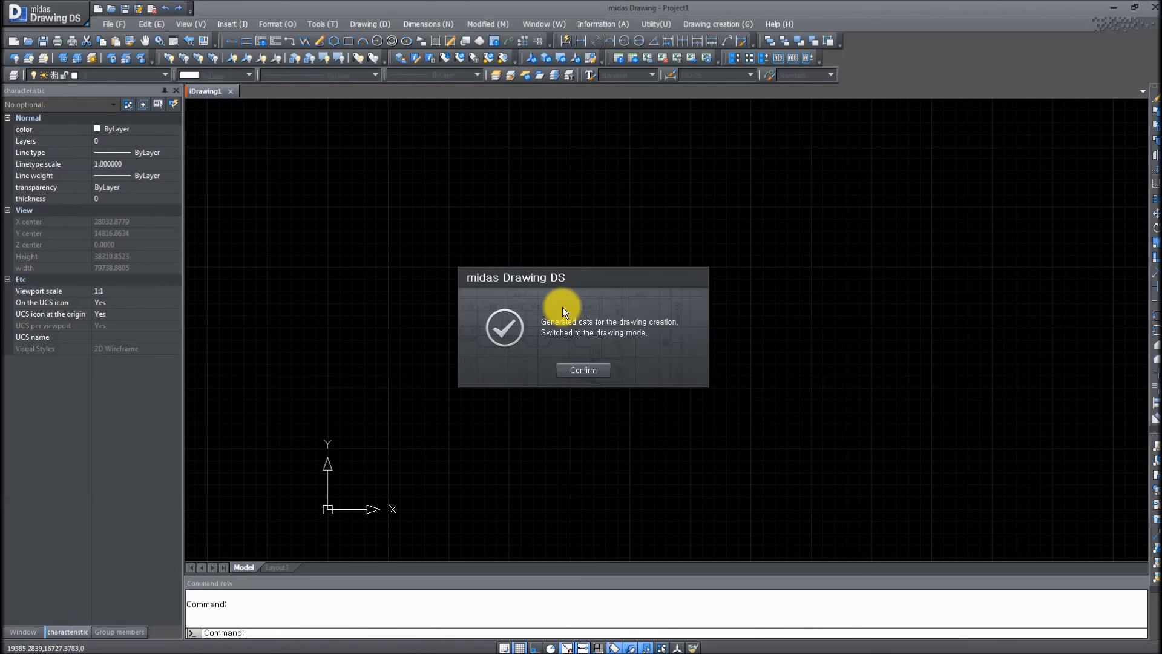
pyautogui.click(583, 370)
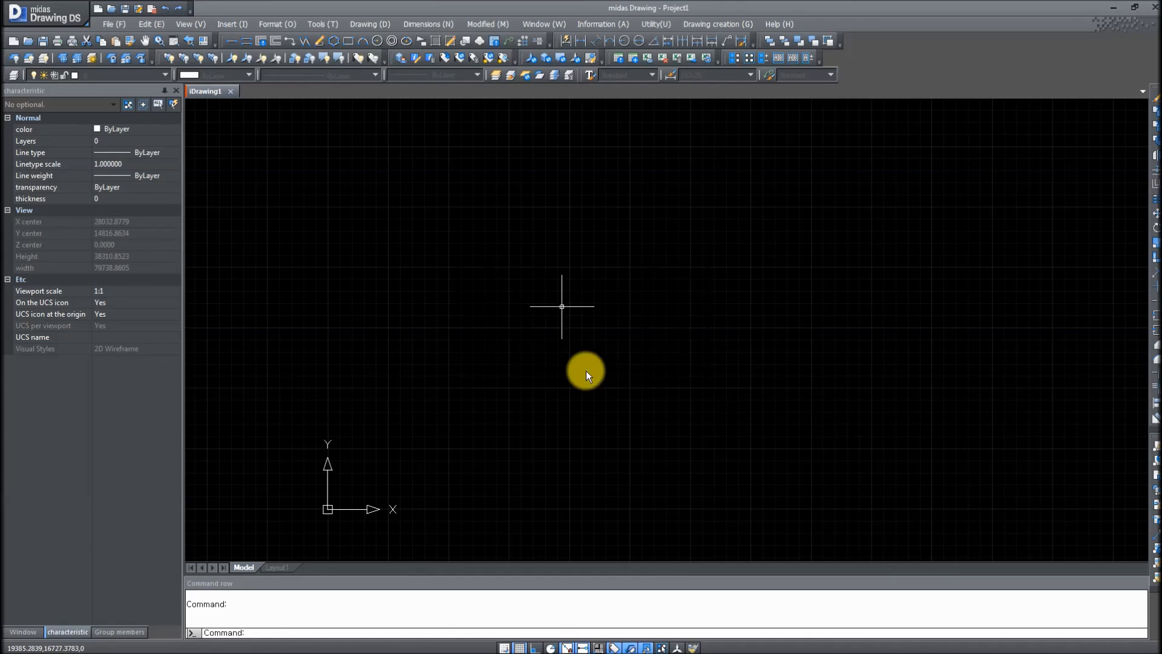
# - Create the Column Layout (EL.0.00) structural plan from Drawing Set-1 and insert it near the origin, at about 5951, 5184
pyautogui.click(711, 24)
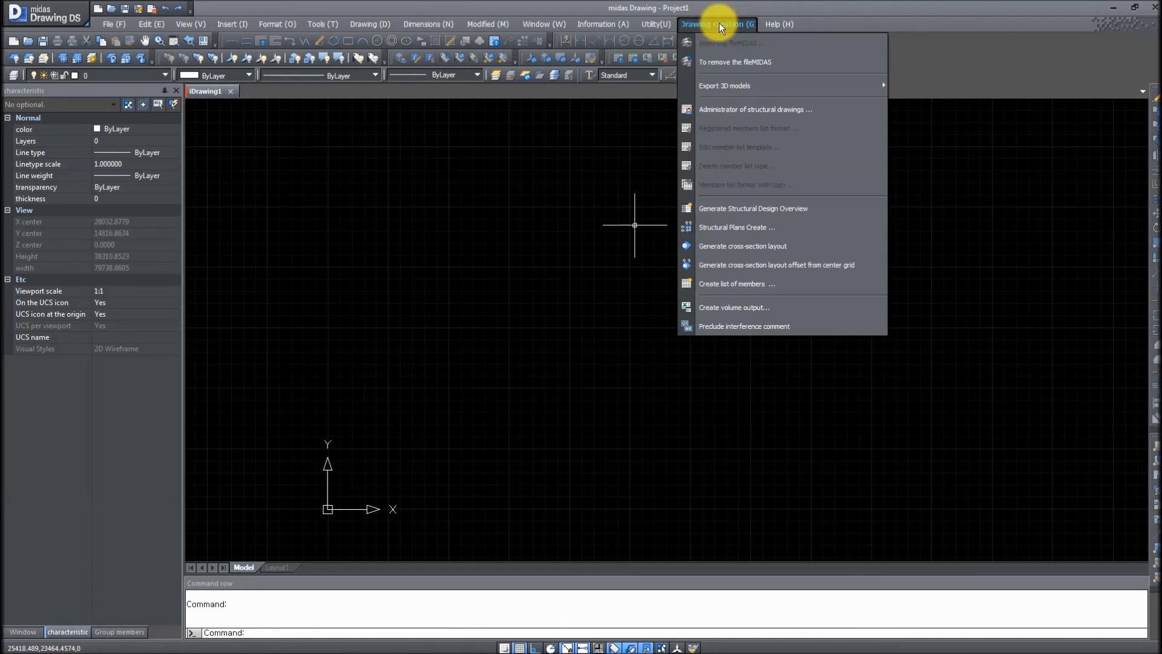
pyautogui.moveTo(737, 93)
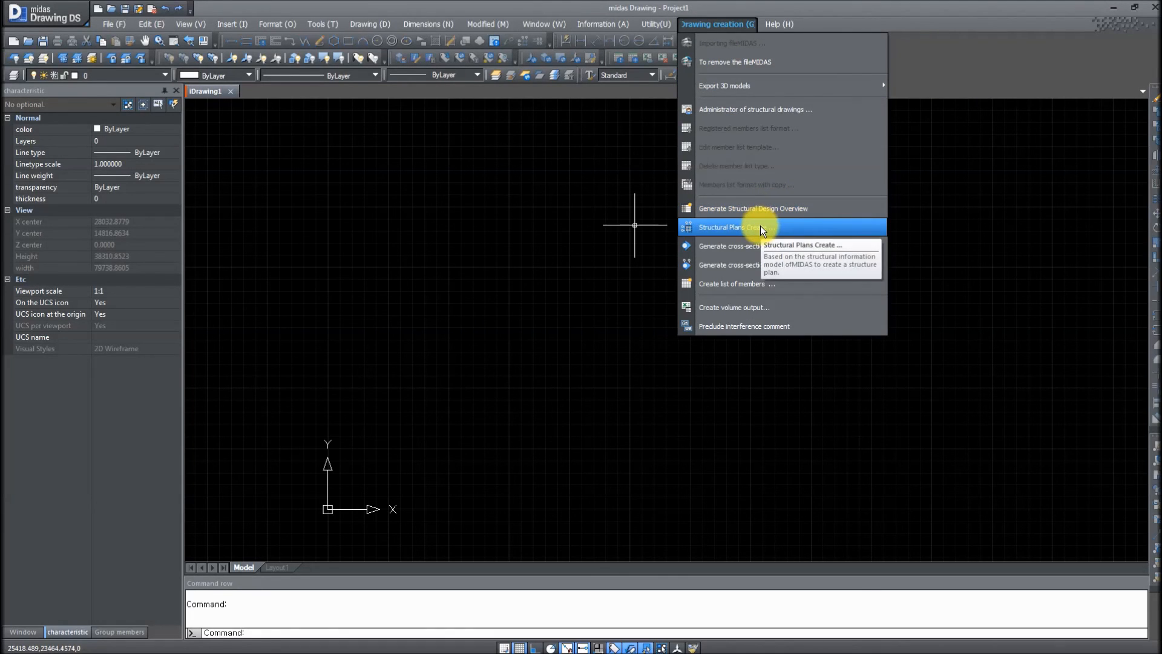
pyautogui.click(760, 227)
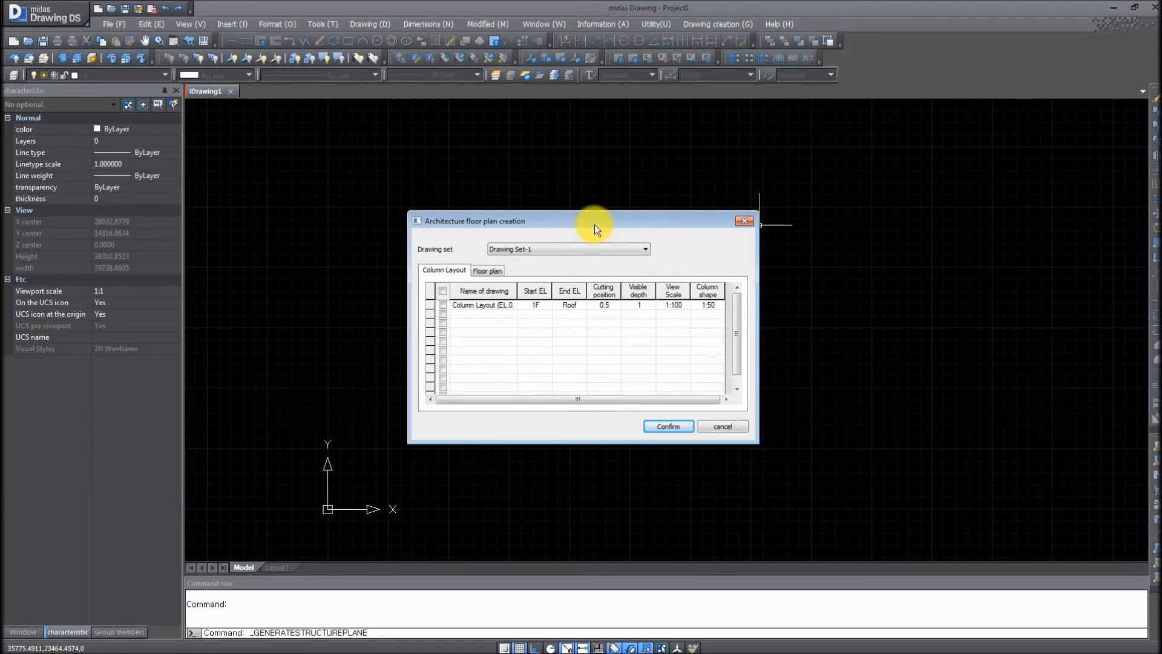
pyautogui.moveTo(582, 224); pyautogui.dragTo(573, 213)
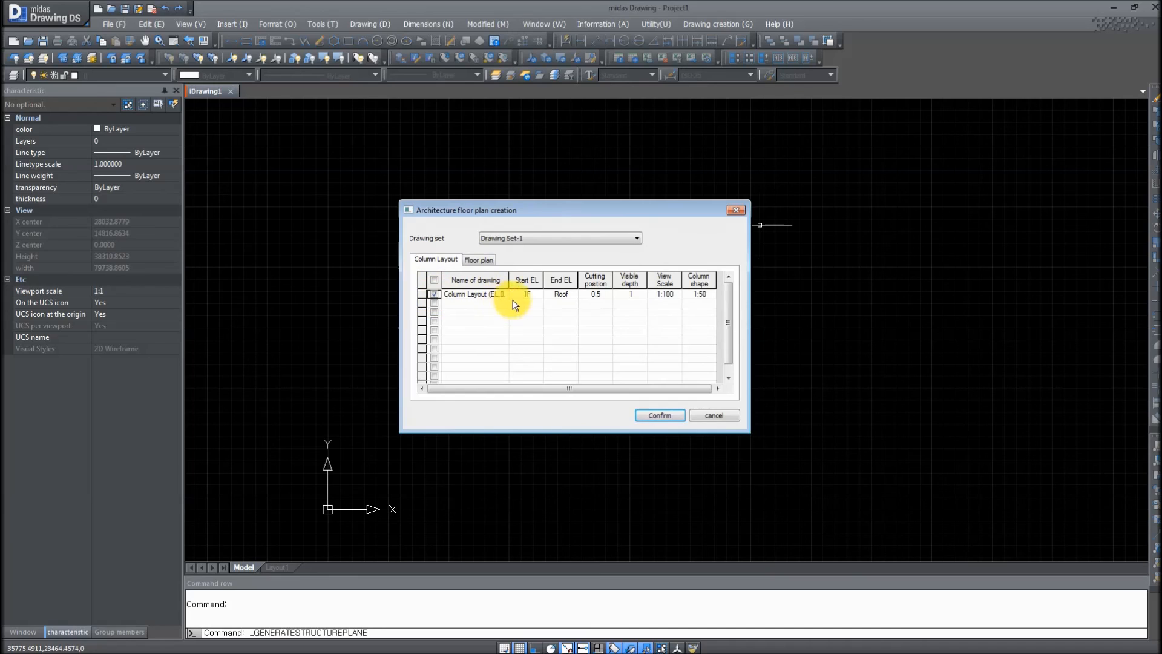
pyautogui.click(658, 416)
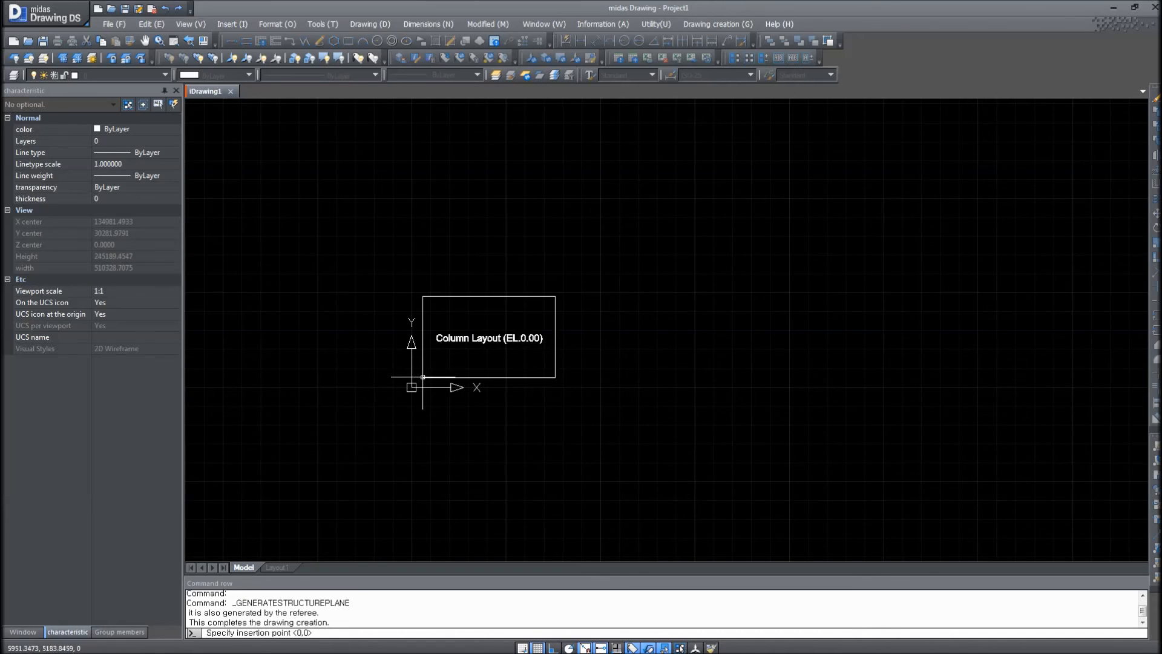
pyautogui.click(423, 377)
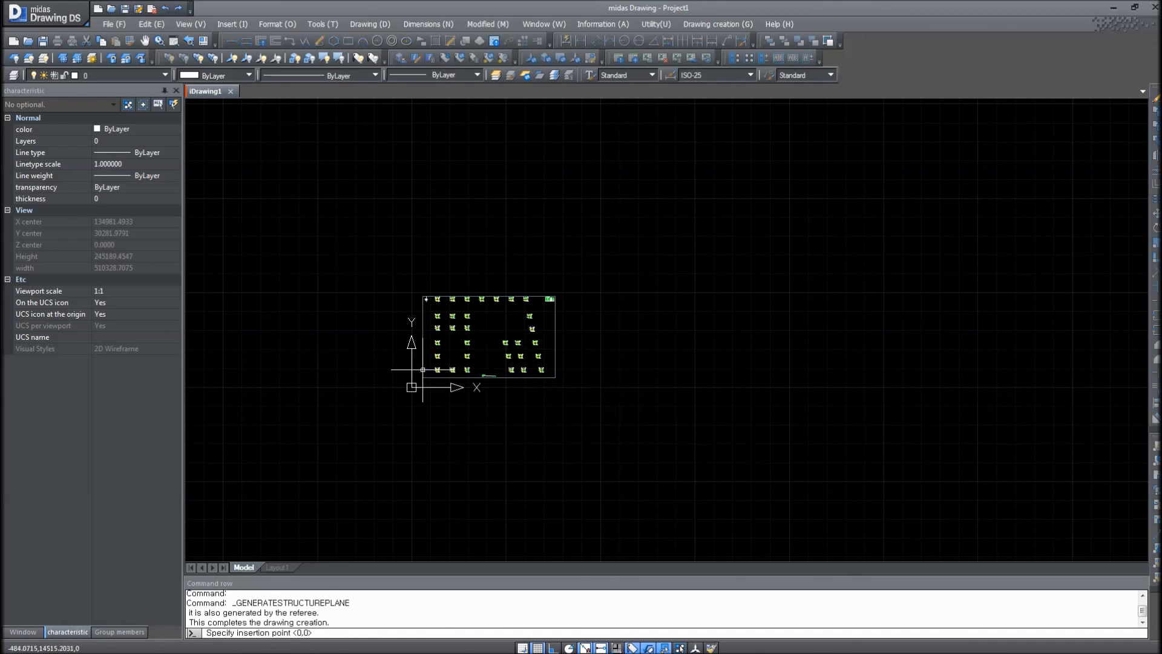
# - Examine the column symbols, dimensions and overall extent of the generated column layout plan
pyautogui.scroll(5, 421, 337)
pyautogui.moveTo(728, 352); pyautogui.dragTo(628, 394, button='middle')
pyautogui.scroll(5, 460, 195)
pyautogui.moveTo(456, 204); pyautogui.dragTo(455, 209, button='middle')
pyautogui.moveTo(419, 234); pyautogui.dragTo(551, 328, button='middle')
pyautogui.scroll(-6, 544, 315)
pyautogui.moveTo(618, 382); pyautogui.dragTo(581, 327, button='middle')
pyautogui.scroll(4, 582, 326)
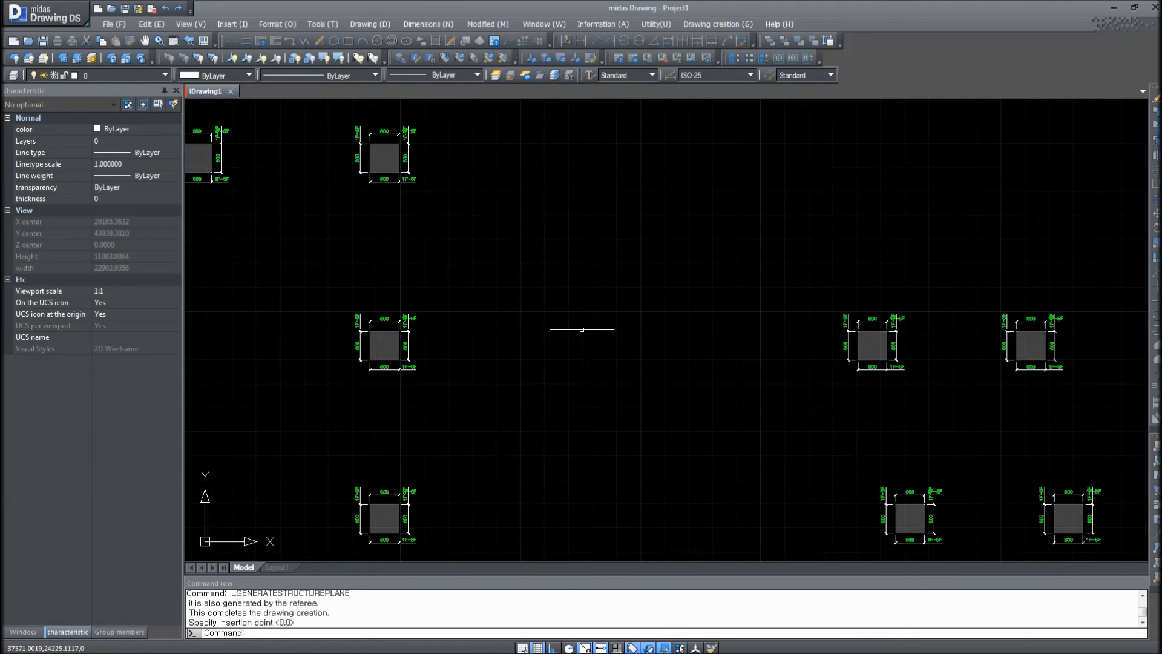
pyautogui.scroll(-1, 581, 327)
pyautogui.moveTo(606, 375)
pyautogui.mouseDown(button='middle')
pyautogui.moveTo(613, 218)
pyautogui.moveTo(565, 340)
pyautogui.mouseUp(button='middle')
pyautogui.scroll(-3, 574, 312)
pyautogui.moveTo(851, 308); pyautogui.dragTo(603, 376, button='middle')
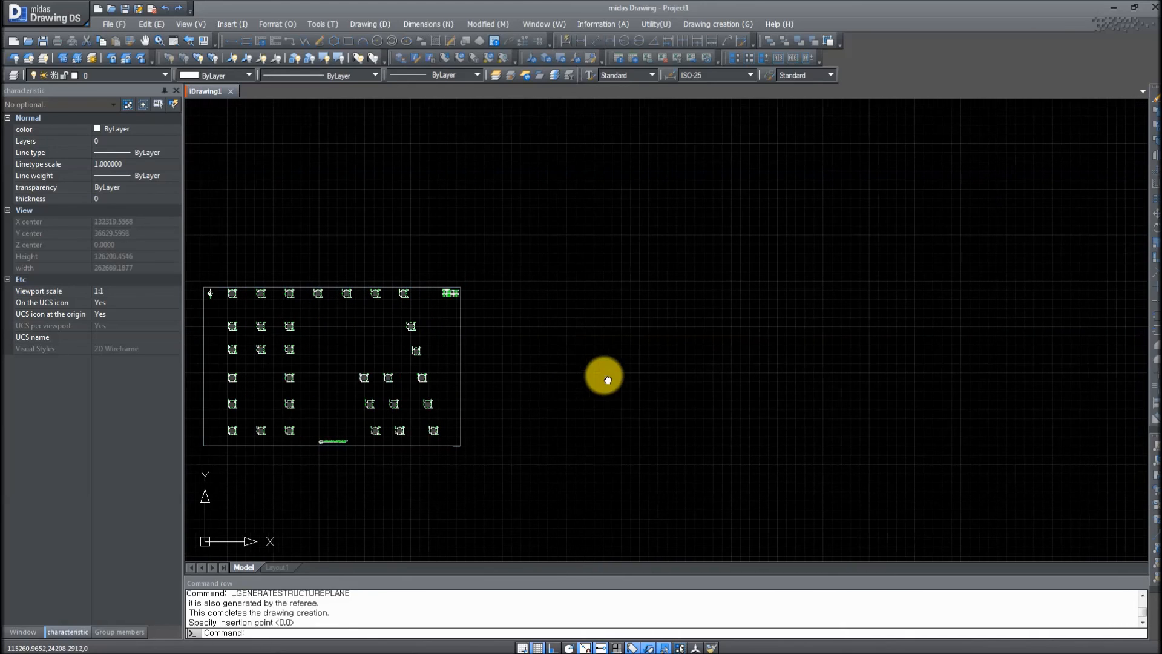
# - Create the first floor plan listed in Drawing Set-1 and insert it to the right of the column layout plan
pyautogui.click(717, 24)
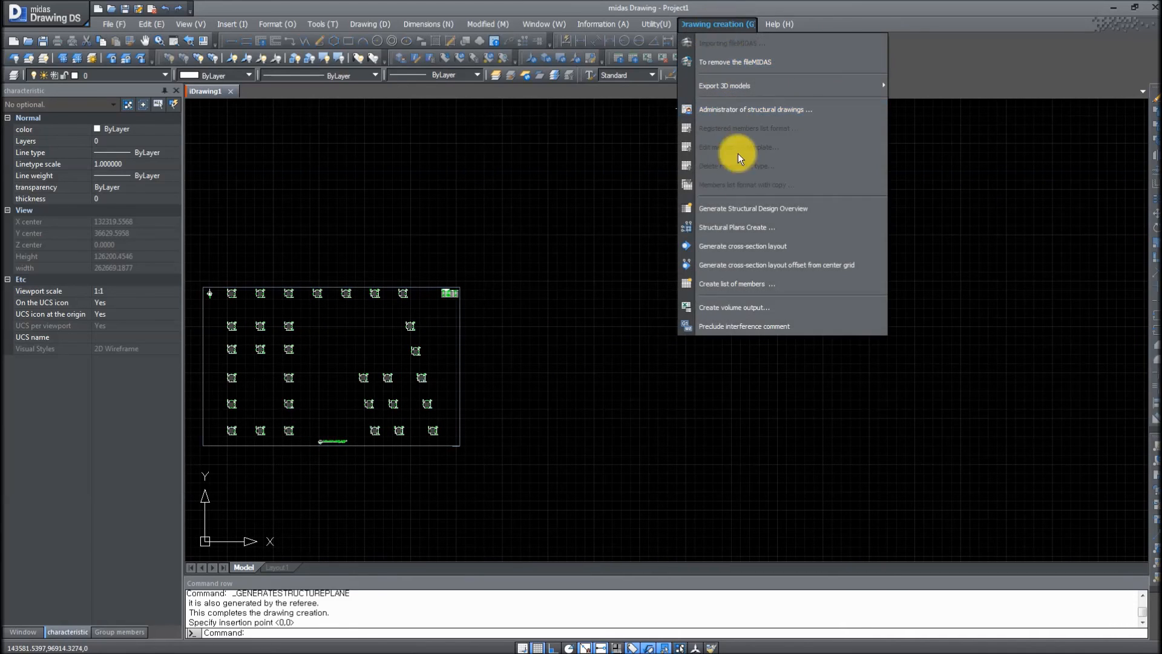
pyautogui.click(738, 227)
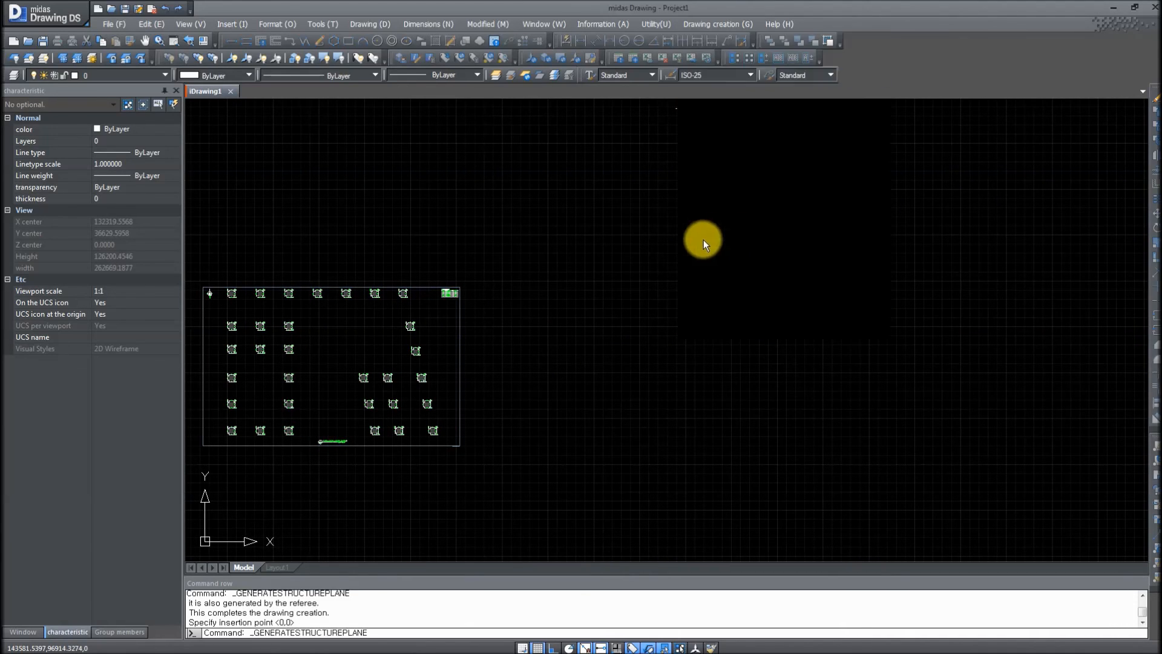
pyautogui.click(490, 270)
pyautogui.click(442, 305)
pyautogui.click(659, 427)
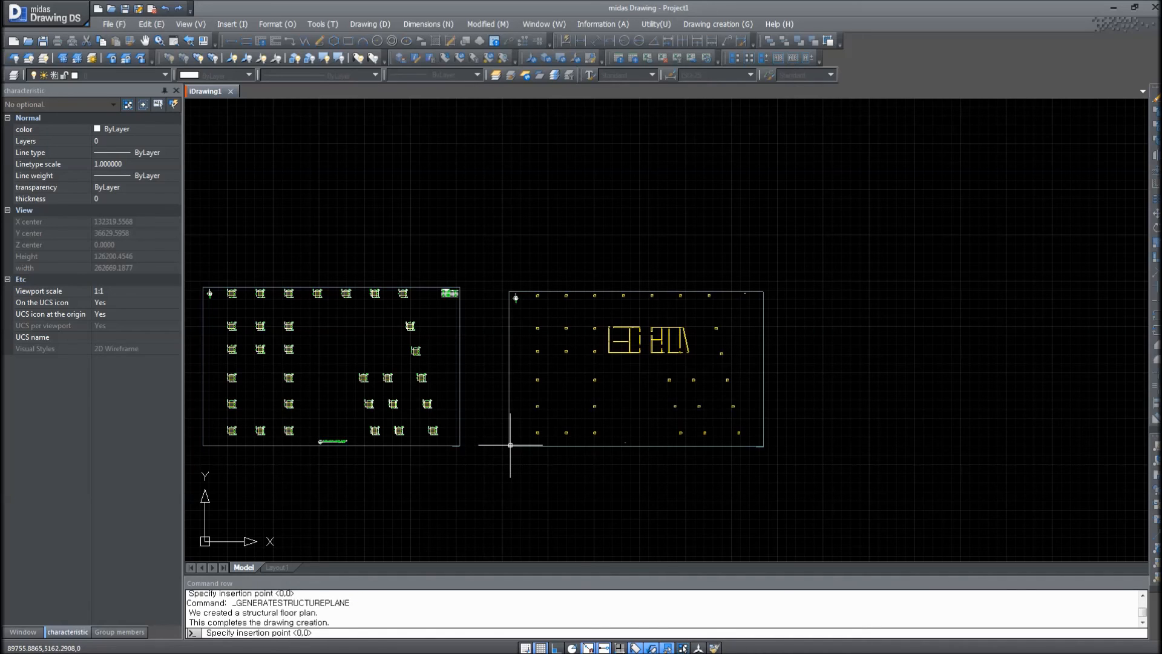
pyautogui.click(513, 446)
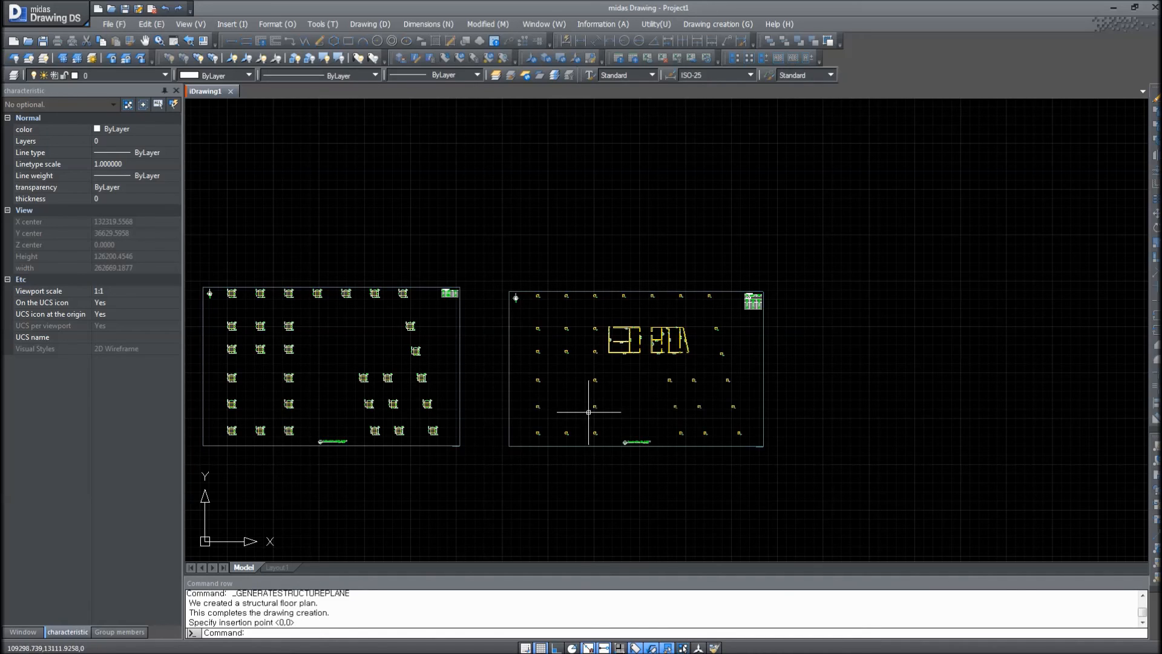
# - Examine the generated floor plan and view it side by side with the column layout plan
pyautogui.scroll(5, 580, 416)
pyautogui.scroll(-3, 580, 416)
pyautogui.moveTo(760, 410); pyautogui.dragTo(695, 462, button='middle')
pyautogui.scroll(-3, 693, 464)
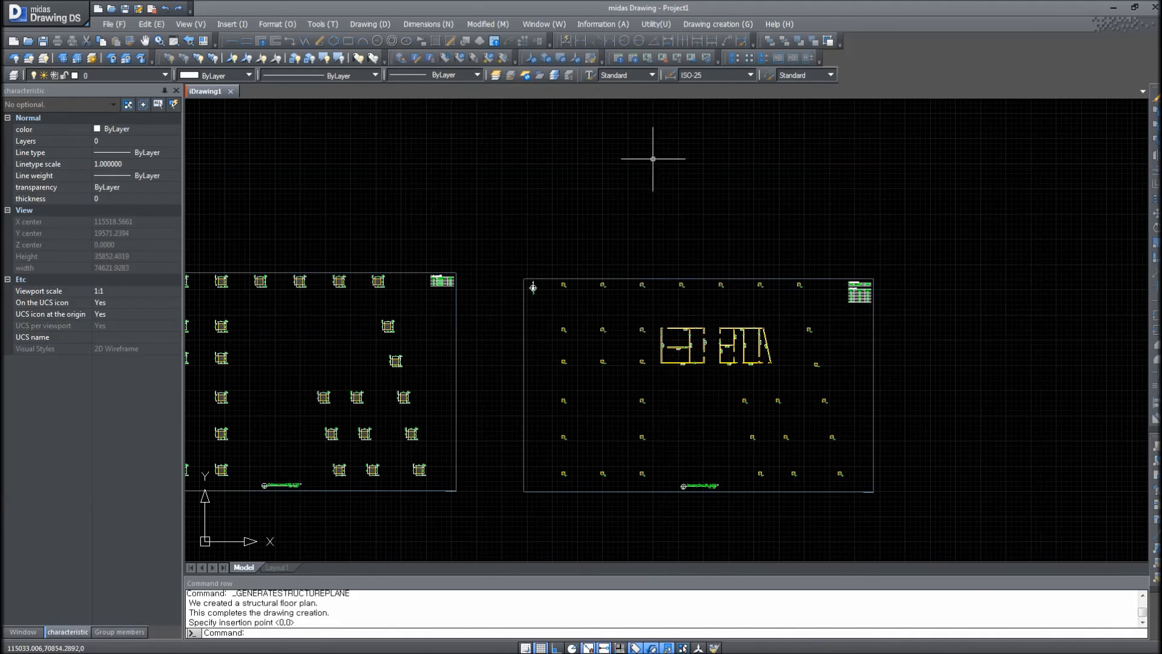
pyautogui.click(701, 24)
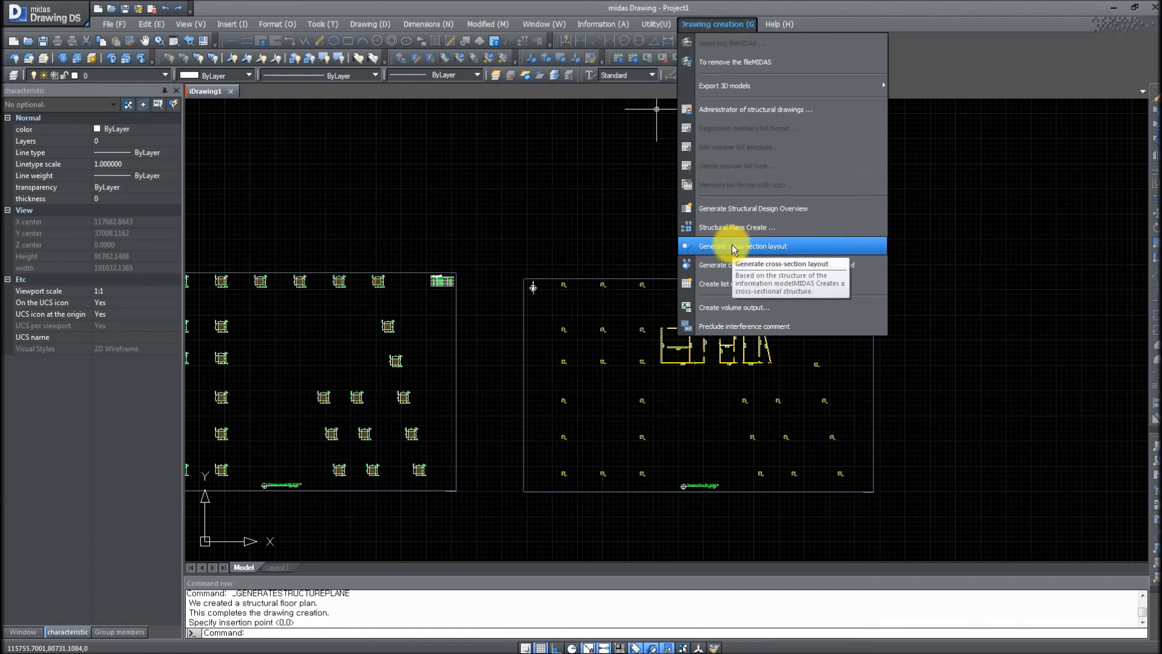
pyautogui.click(953, 57)
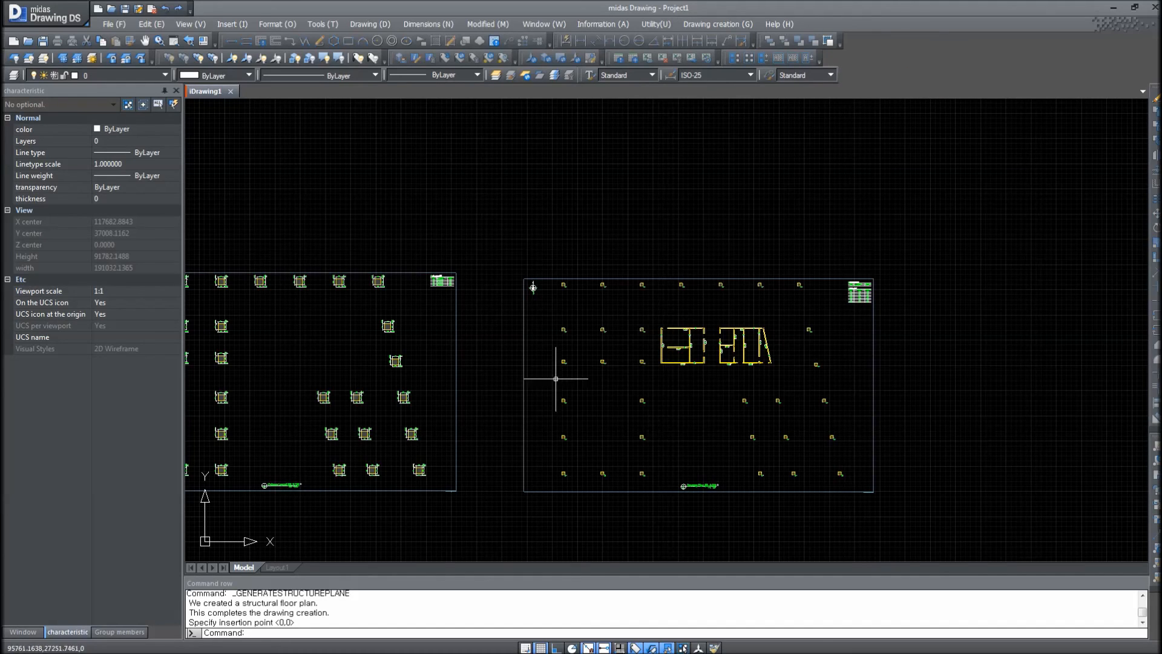
pyautogui.moveTo(467, 330); pyautogui.dragTo(592, 326, button='middle')
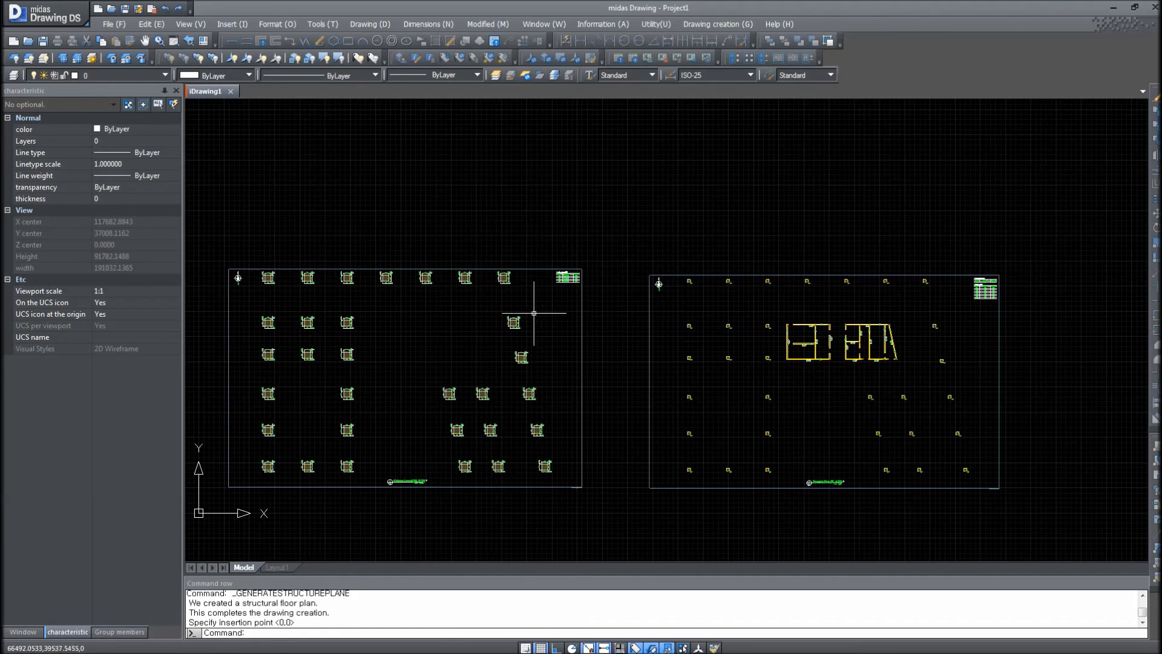